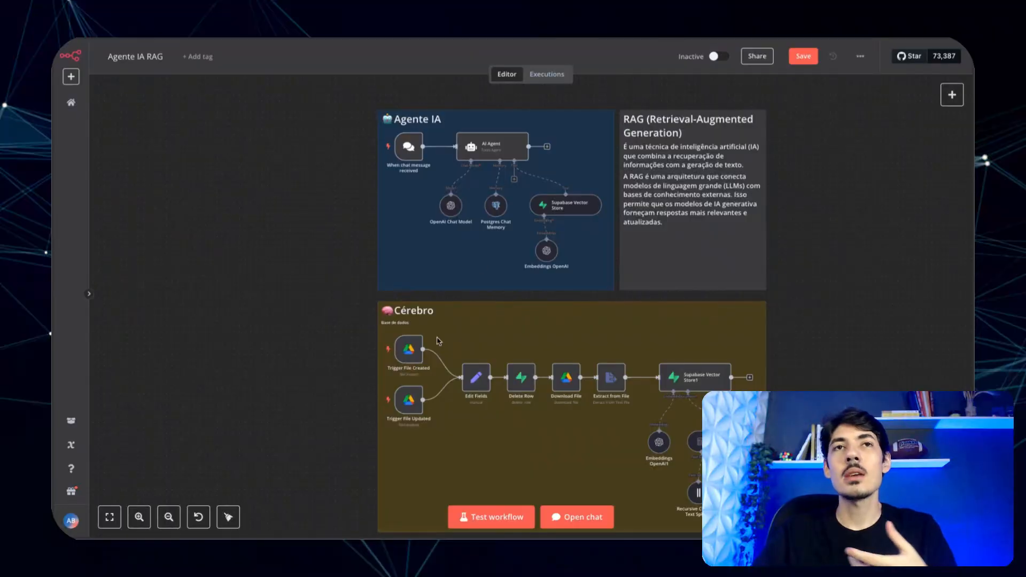
- Ask the RAG agent 'oque é o chatflow' in the workflow's test chat
{"action": "scroll", "coordinate": [786, 328], "scroll_direction": "down", "scroll_amount": 1}
{"action": "scroll", "coordinate": [786, 328], "scroll_direction": "right", "scroll_amount": 1}
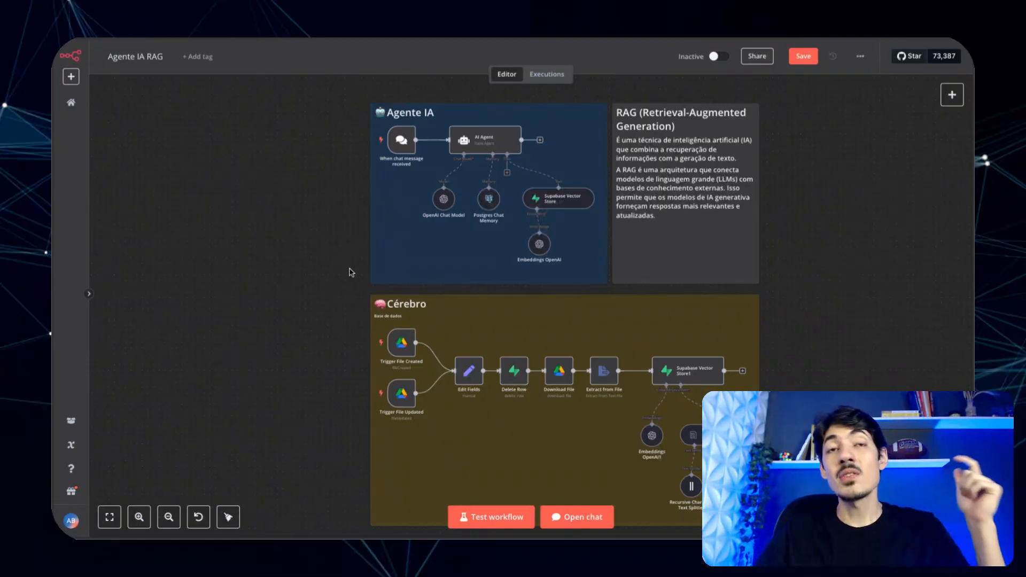
{"action": "scroll", "coordinate": [636, 229], "scroll_direction": "down", "scroll_amount": 2}
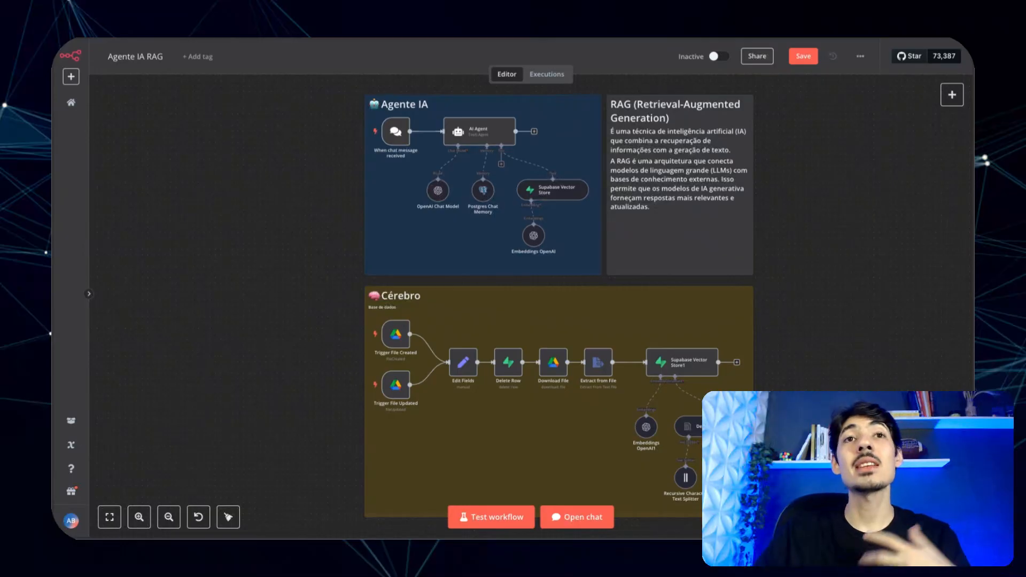
{"action": "mouse_move", "coordinate": [403, 325]}
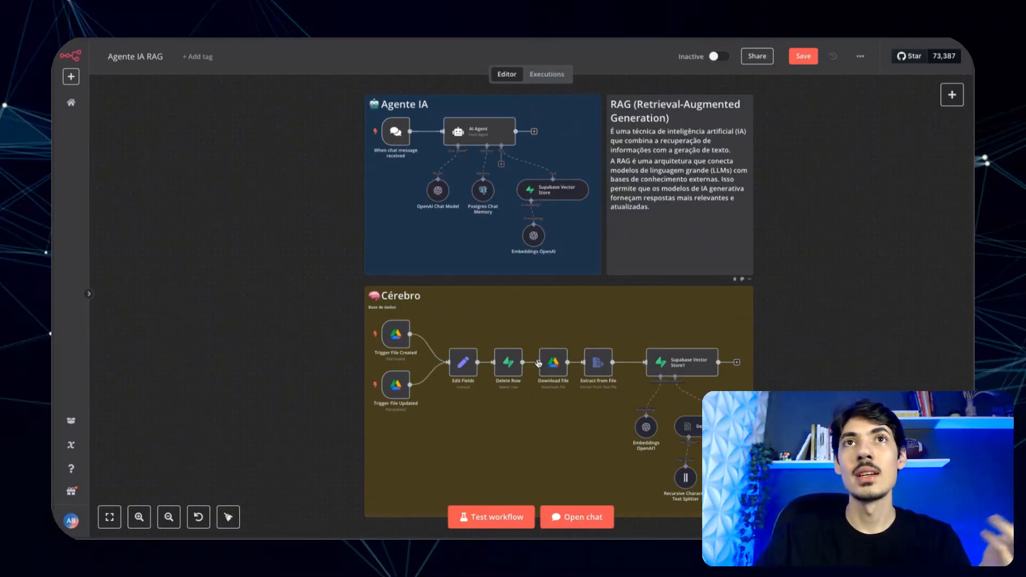
{"action": "left_click", "coordinate": [578, 523]}
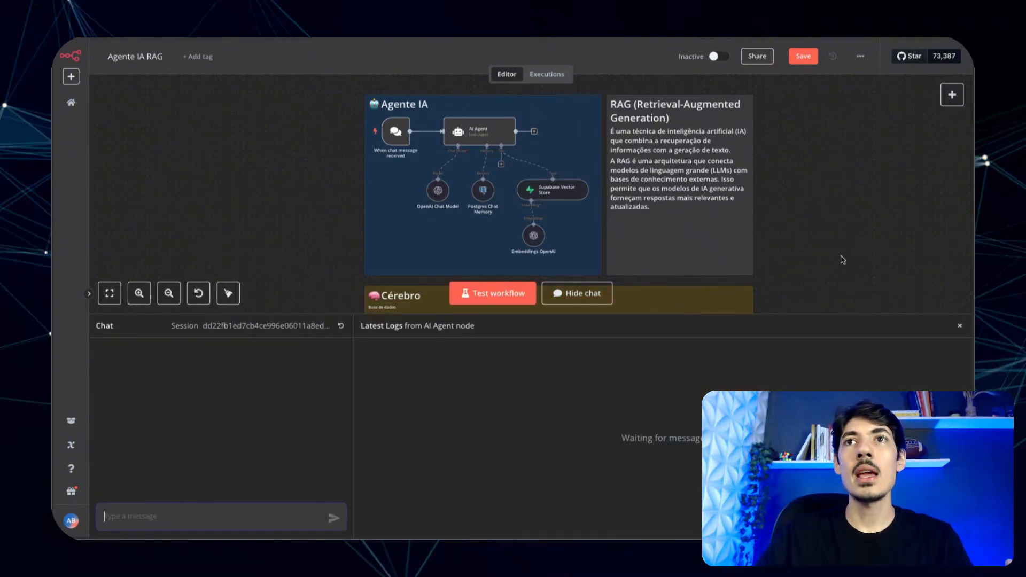
{"action": "left_click", "coordinate": [960, 325]}
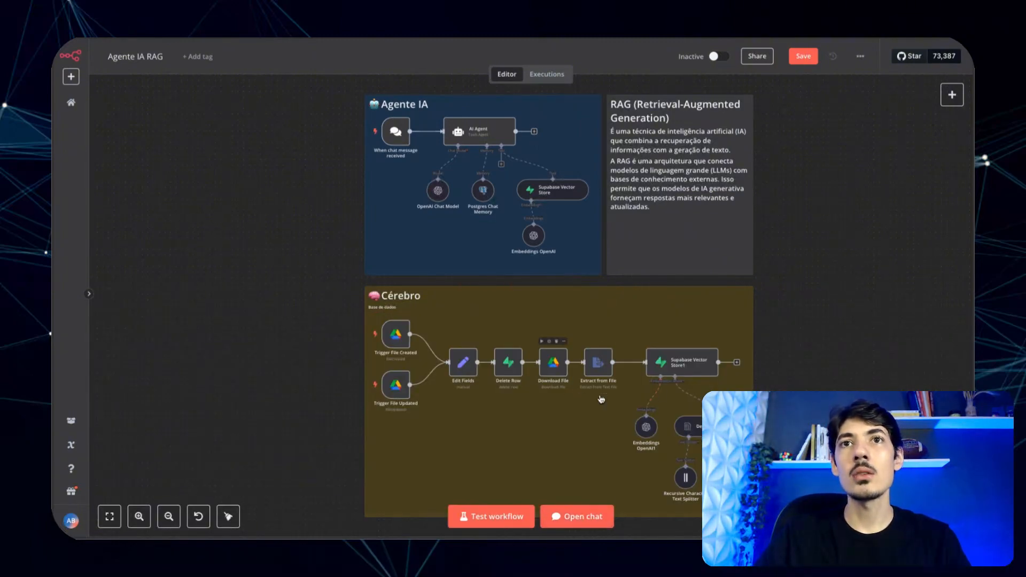
{"action": "left_click", "coordinate": [575, 525]}
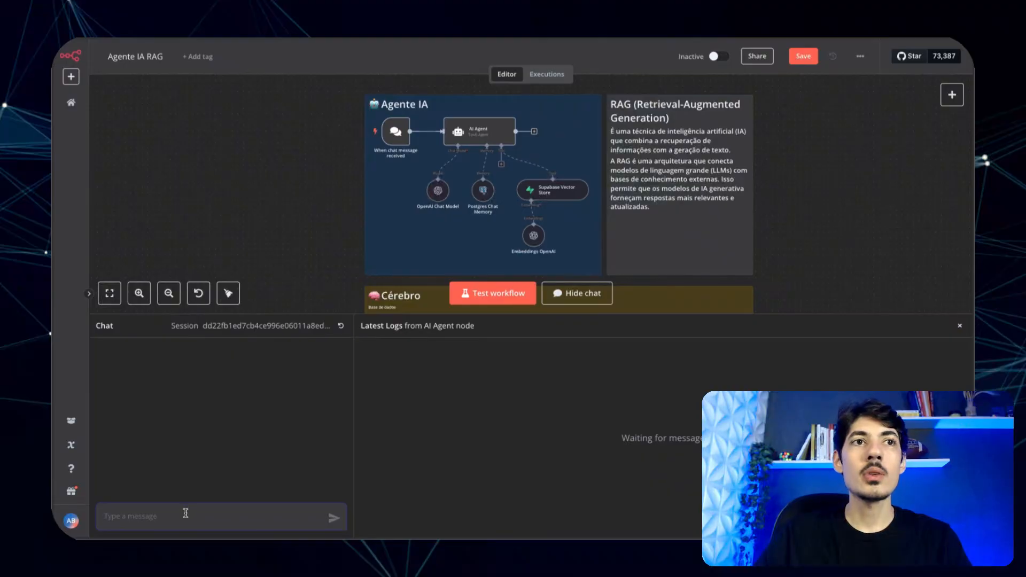
{"action": "type", "text": "oque"}
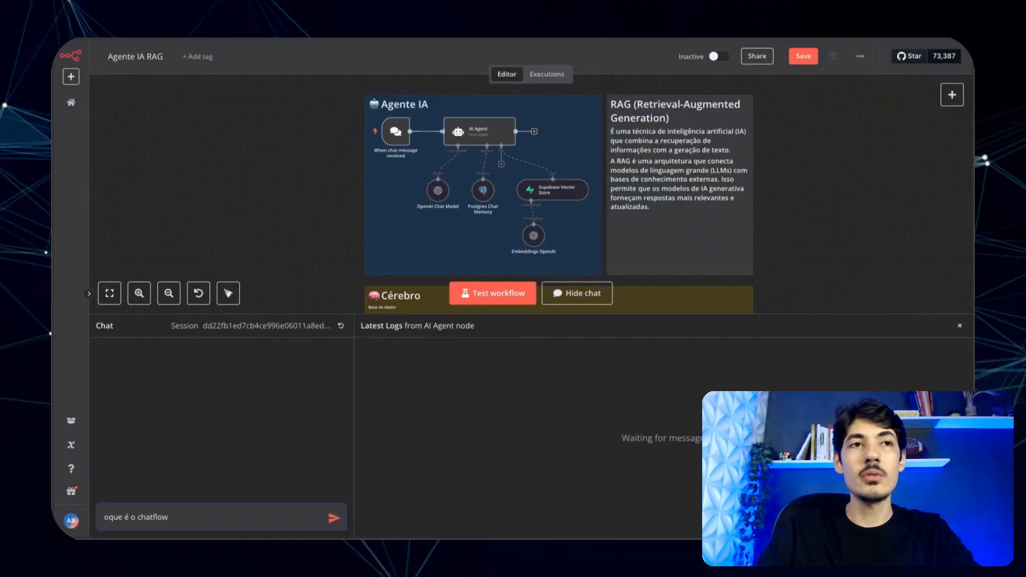
{"action": "type", "text": " é o chatflow"}
{"action": "key", "text": "Return"}
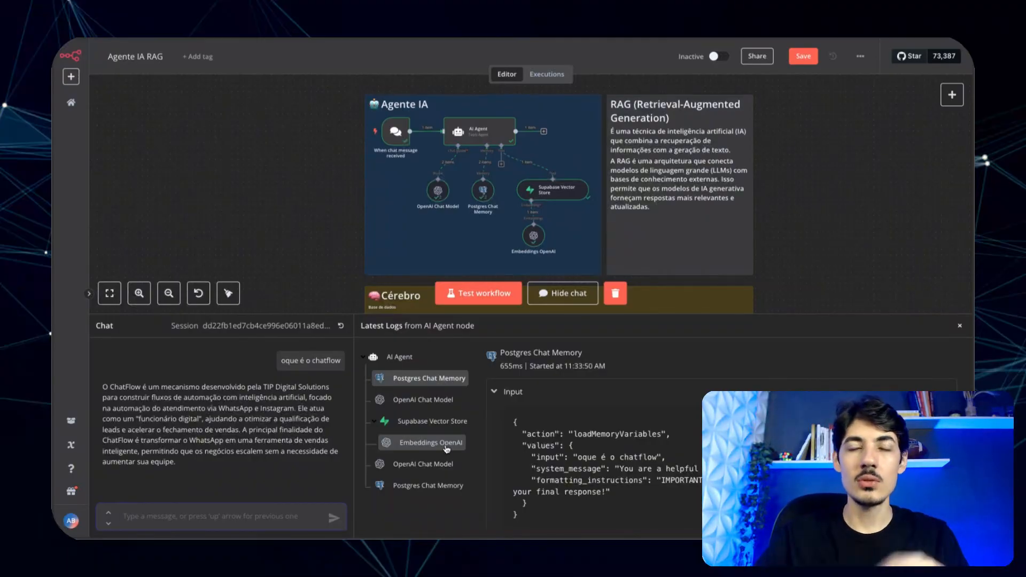
- Inspect the Postgres Chat Memory log entry and the agent's reply, then open a new browser tab
{"action": "left_click", "coordinate": [413, 495]}
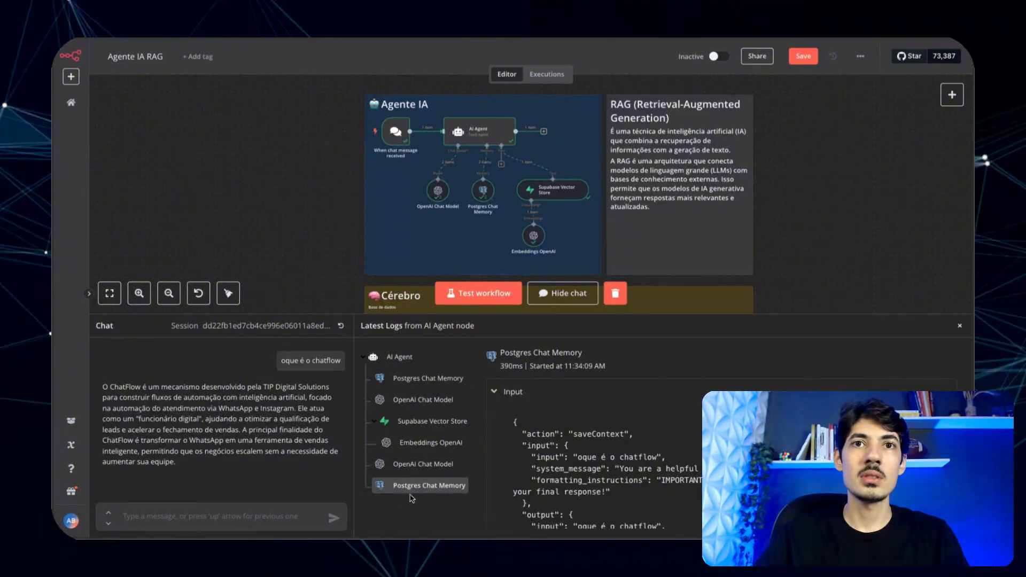
{"action": "left_click_drag", "start_coordinate": [186, 469], "coordinate": [104, 381]}
{"action": "left_click", "coordinate": [160, 399]}
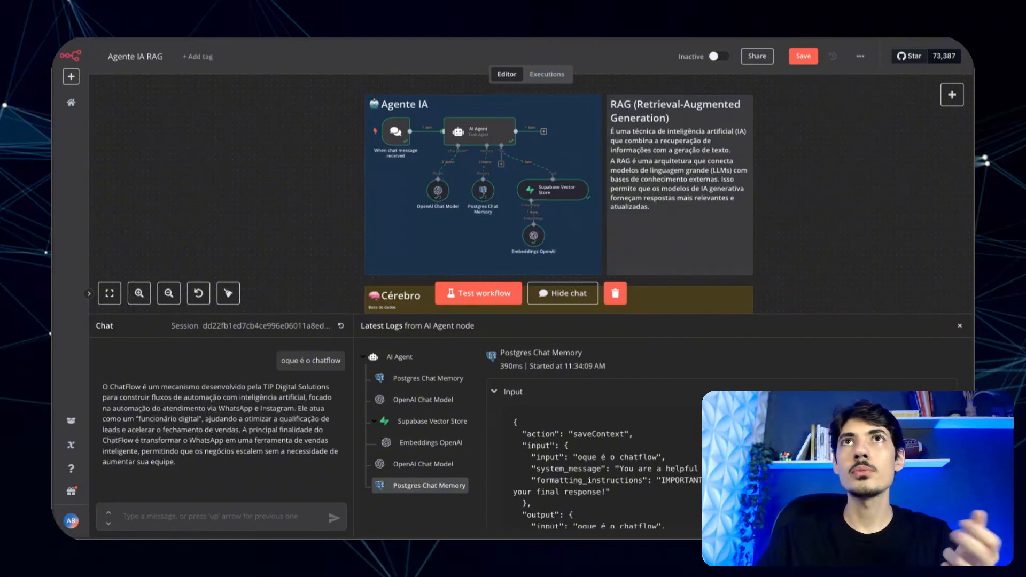
{"action": "left_click", "coordinate": [270, 39]}
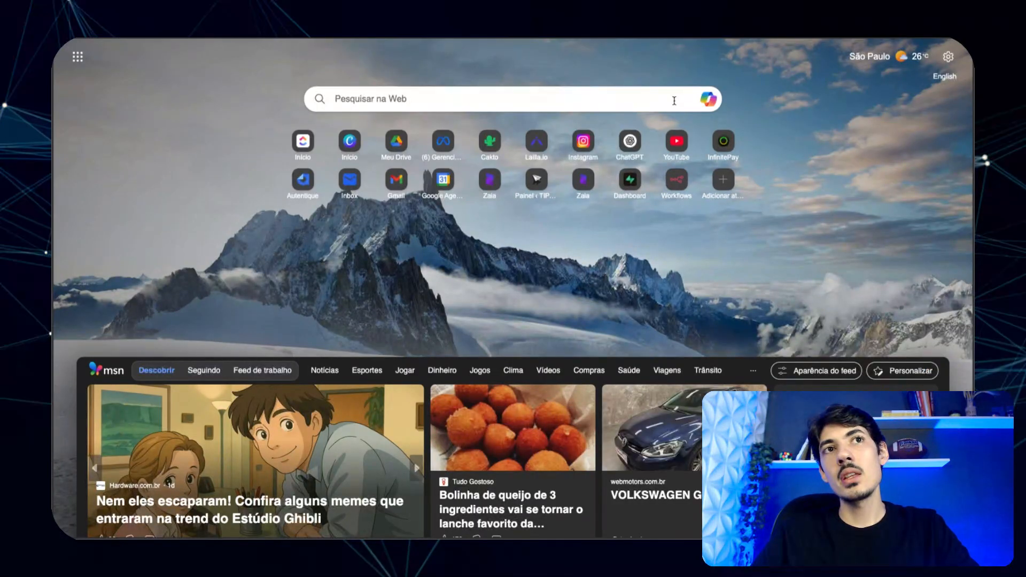
- Go to Google Drive and open the knowledge-base document in the Docs TIP DIGITAL folder
{"action": "key", "text": "super+t"}
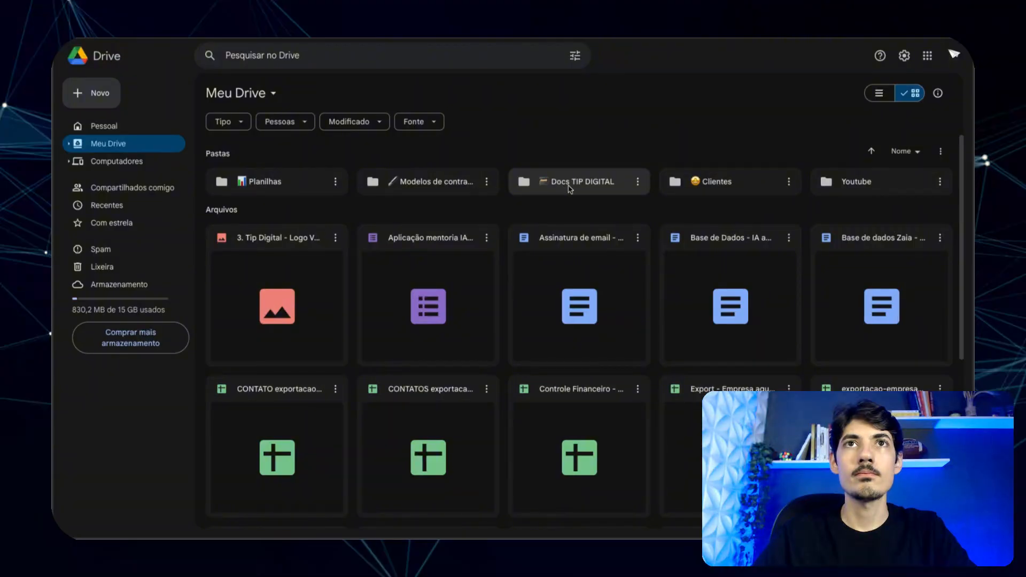
{"action": "left_click", "coordinate": [570, 189]}
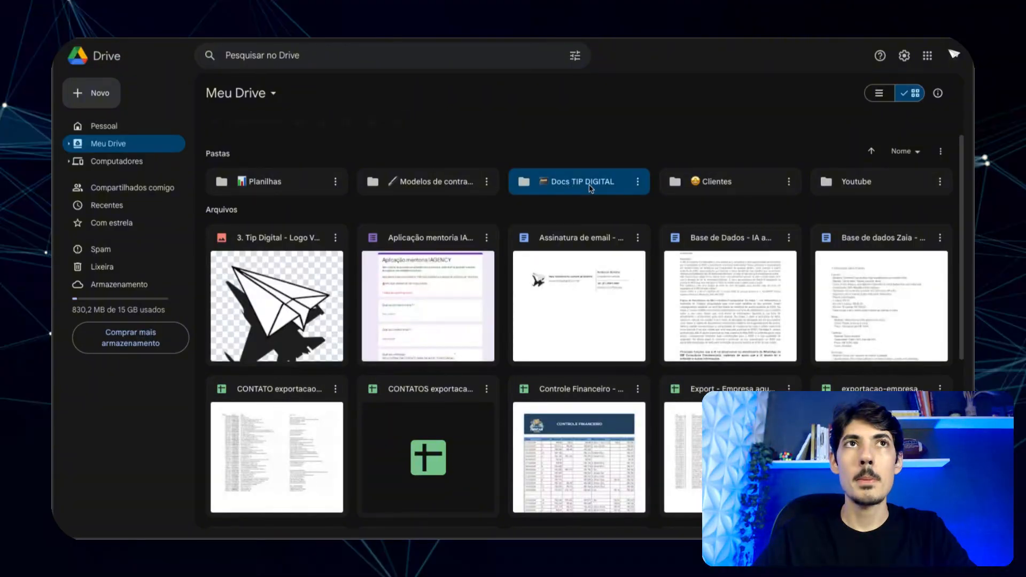
{"action": "double_click", "coordinate": [588, 187]}
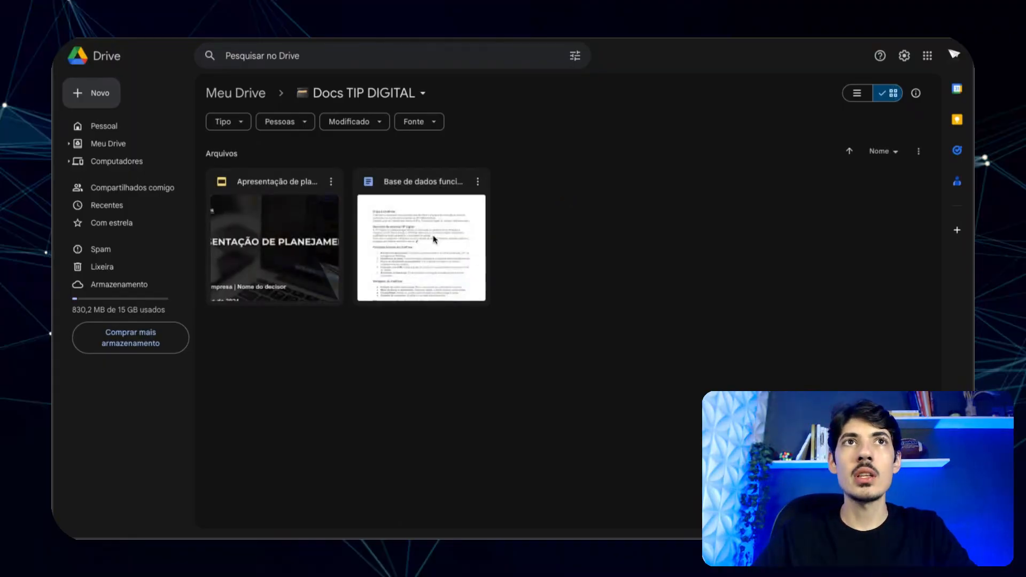
{"action": "left_click", "coordinate": [440, 261]}
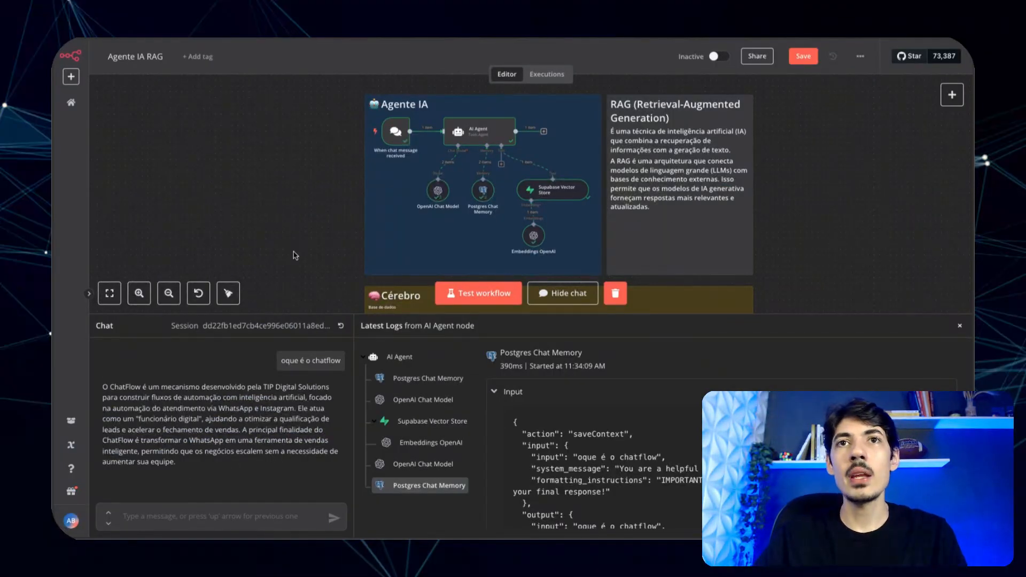
- Hide the chat and logs panel and scroll up to show the Cérebro ingestion workflow
{"action": "left_click", "coordinate": [960, 327]}
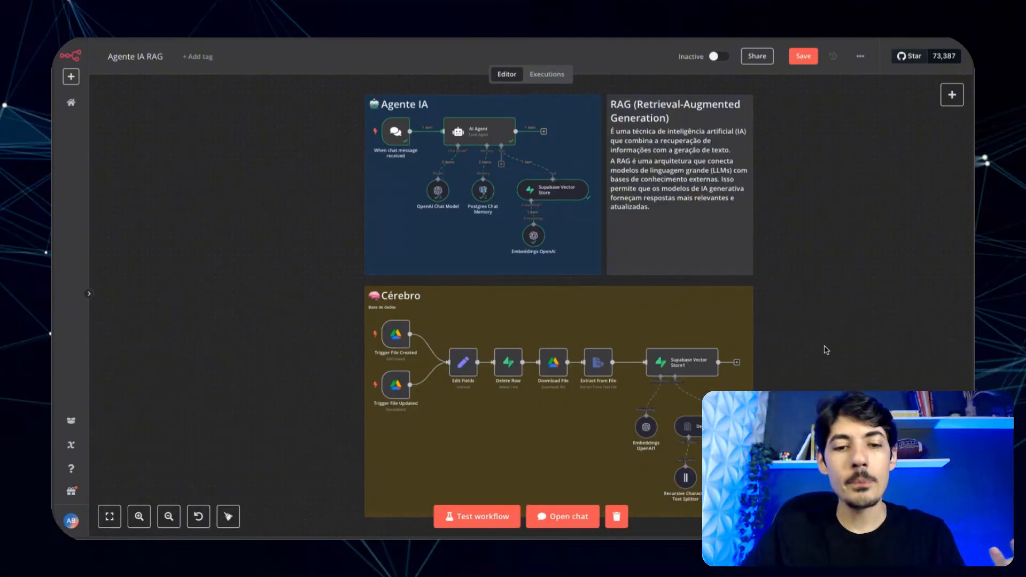
{"action": "scroll", "coordinate": [827, 350], "scroll_direction": "up", "scroll_amount": 1}
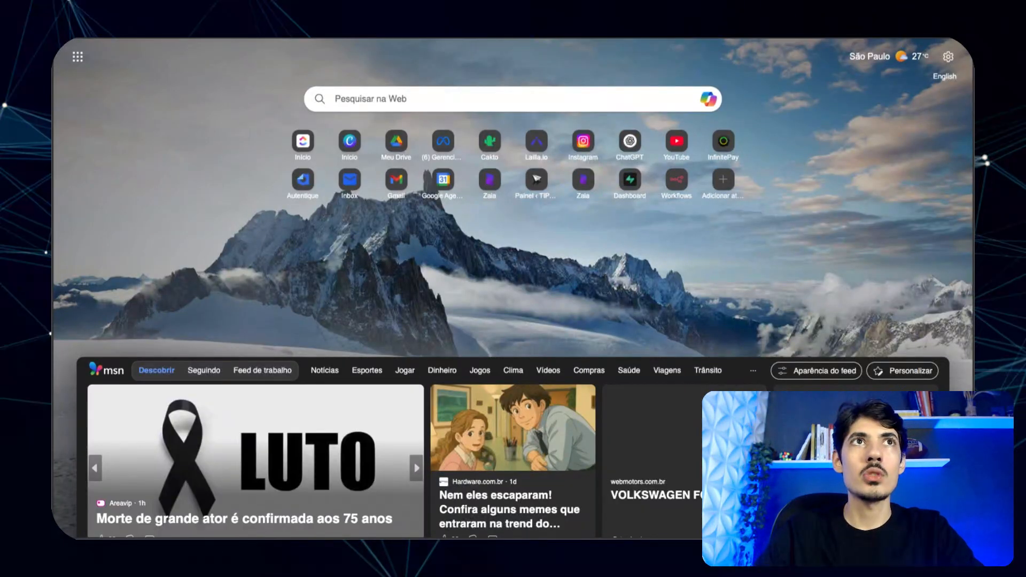
- Search for 'google cloud' and open the official Google Cloud homepage
{"action": "type", "text": "google co"}
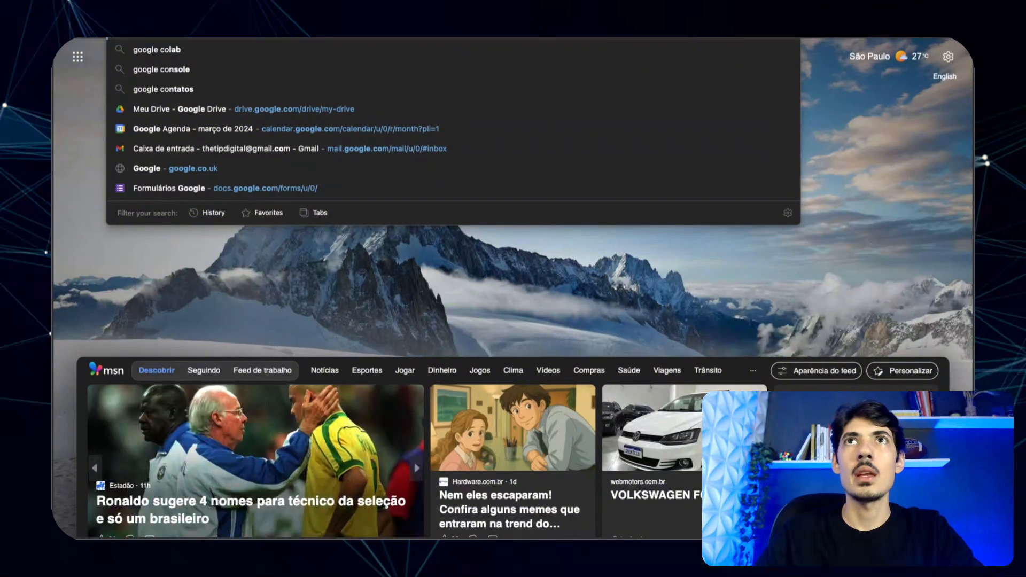
{"action": "key", "text": "BackSpace"}
{"action": "key", "text": "Down"}
{"action": "key", "text": "Down"}
{"action": "key", "text": "Down"}
{"action": "key", "text": "Return"}
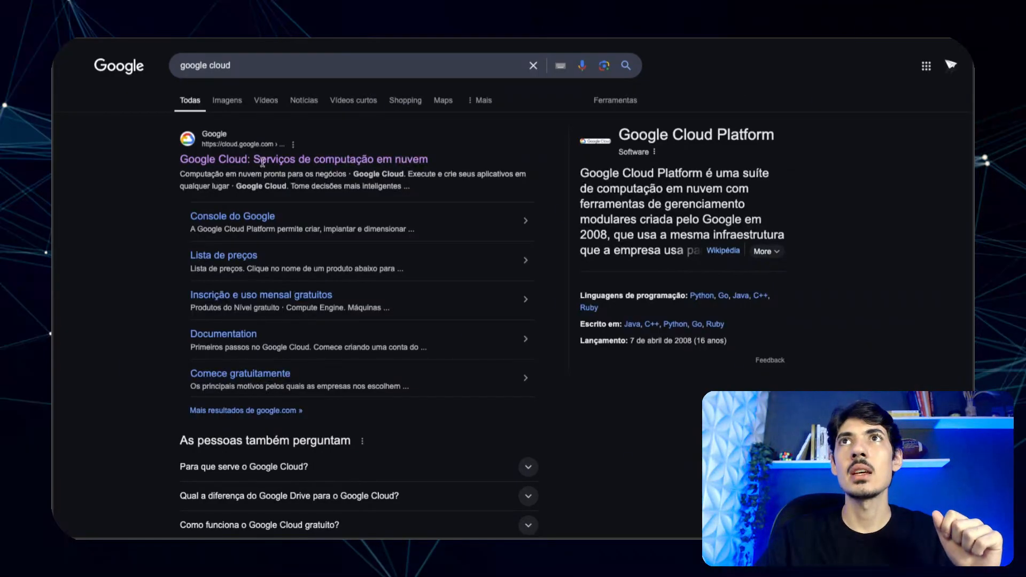
{"action": "left_click", "coordinate": [374, 159]}
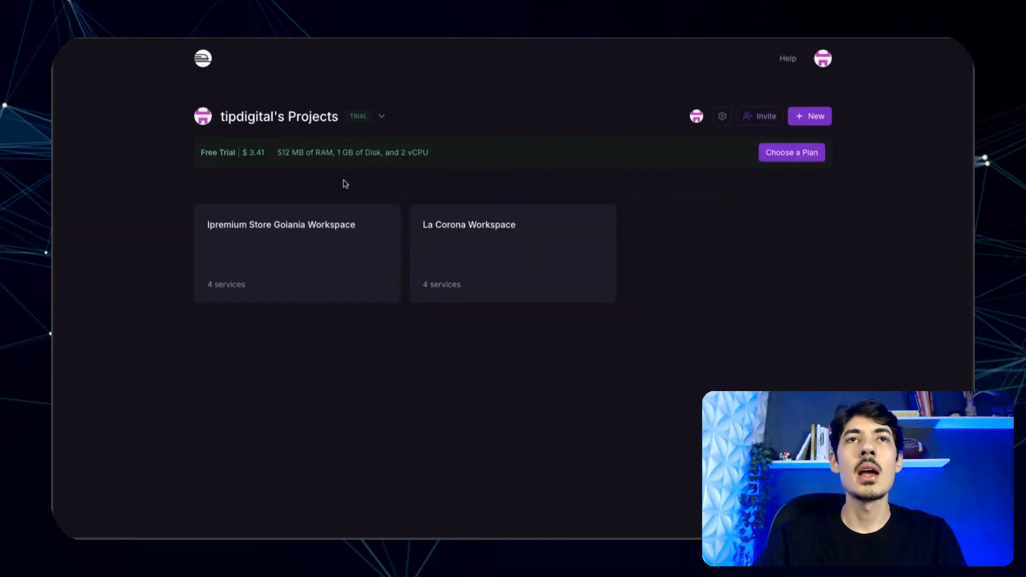
- Open La Corona Workspace's Primary service and launch its primary-production railway.app address
{"action": "left_click", "coordinate": [540, 241]}
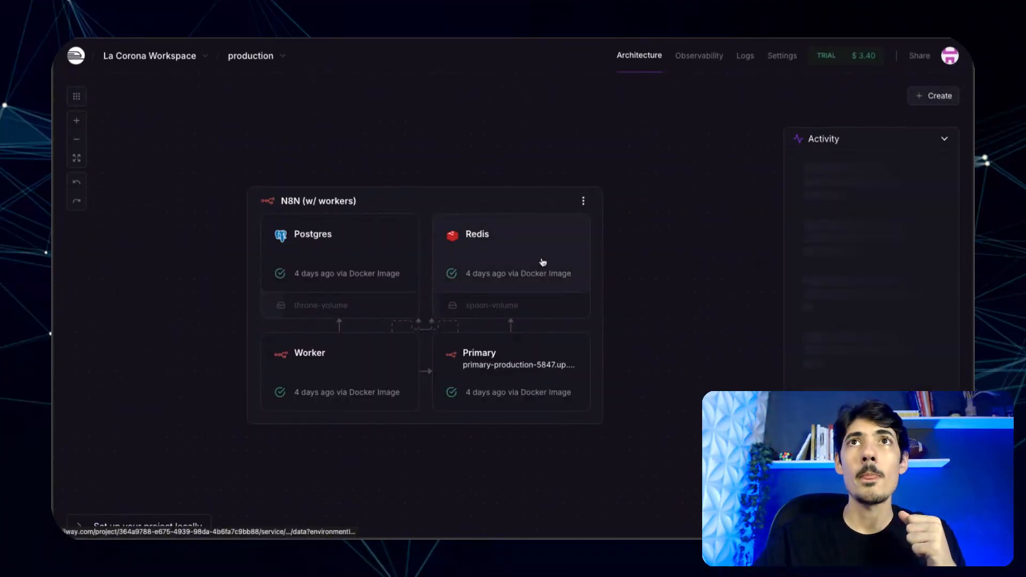
{"action": "left_click", "coordinate": [524, 351]}
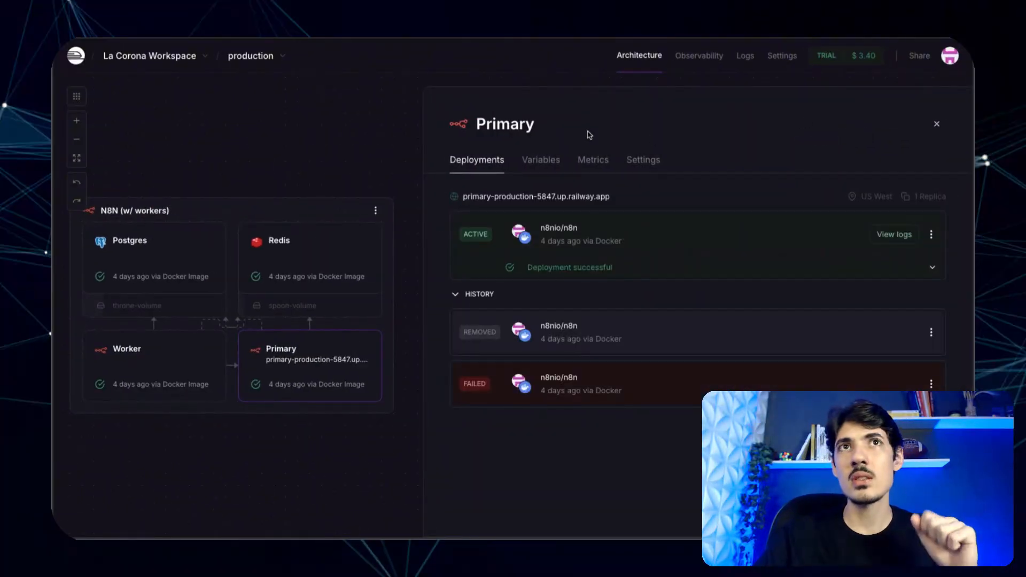
{"action": "left_click", "coordinate": [531, 202]}
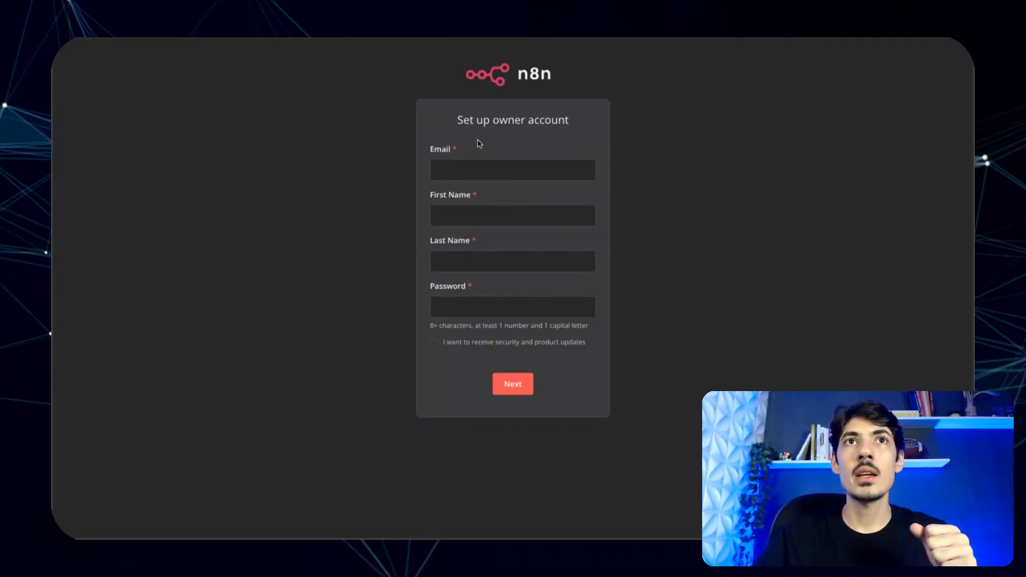
- Fill the owner account's e-mail, first and last name from saved autofill details
{"action": "left_click", "coordinate": [499, 174]}
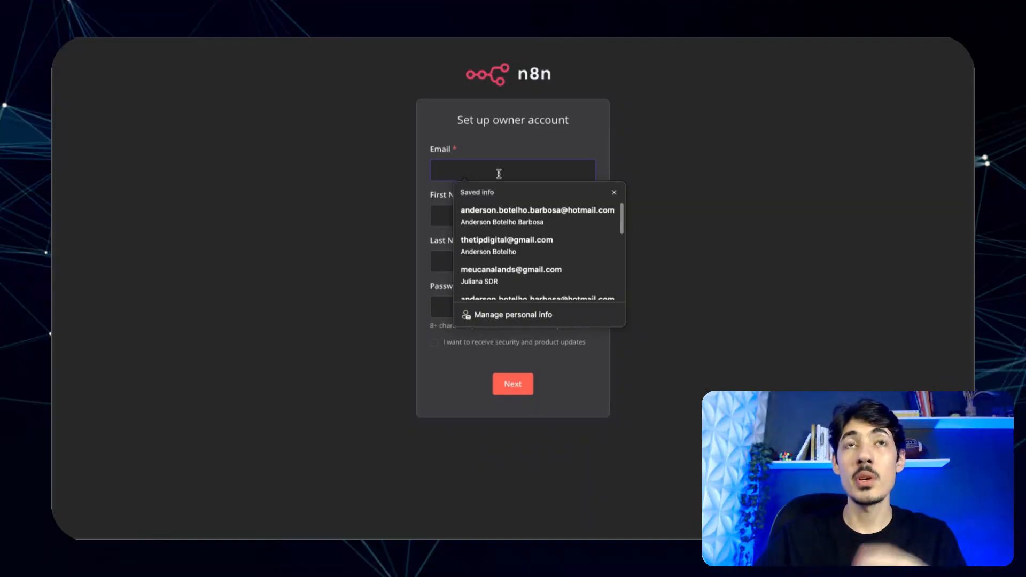
{"action": "scroll", "coordinate": [527, 246], "scroll_direction": "down", "scroll_amount": 3}
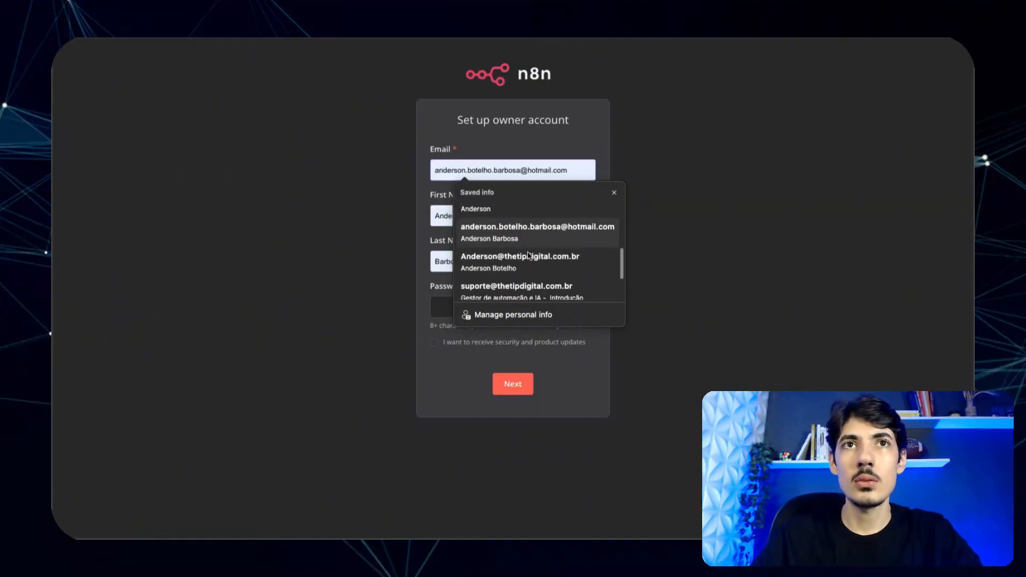
{"action": "scroll", "coordinate": [529, 256], "scroll_direction": "up", "scroll_amount": 3}
{"action": "scroll", "coordinate": [529, 256], "scroll_direction": "down", "scroll_amount": 5}
{"action": "left_click", "coordinate": [371, 260]}
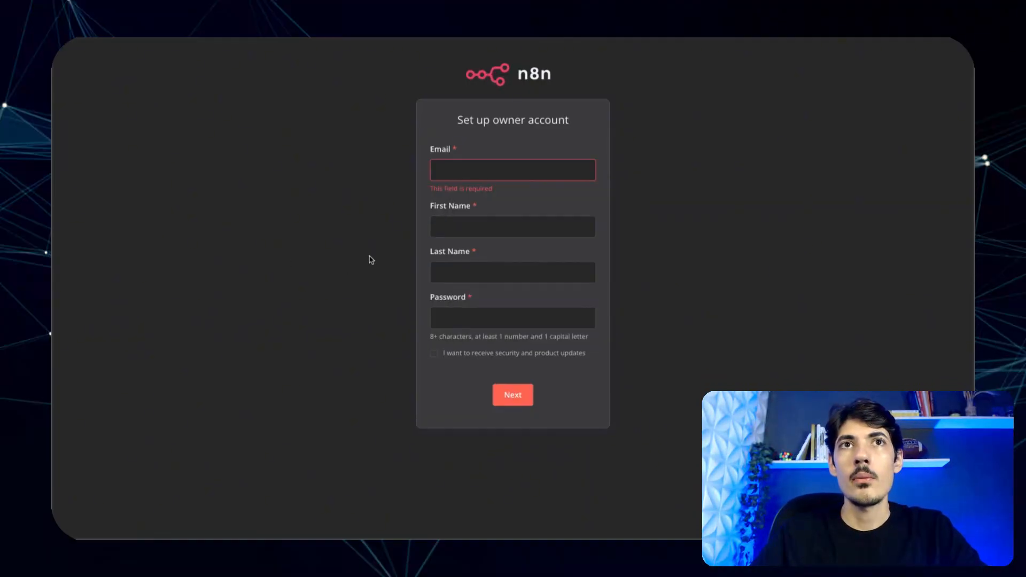
{"action": "left_click", "coordinate": [475, 172]}
{"action": "left_click", "coordinate": [523, 252]}
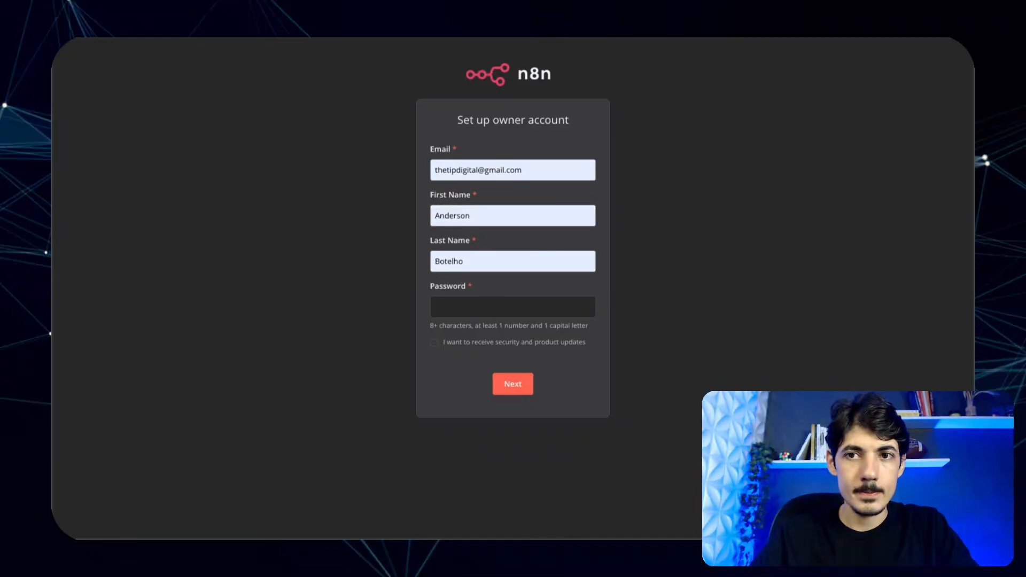
- Paste the account password, opt out of security and product updates, and submit
{"action": "key", "text": "ctrl+v"}
{"action": "left_click", "coordinate": [434, 343]}
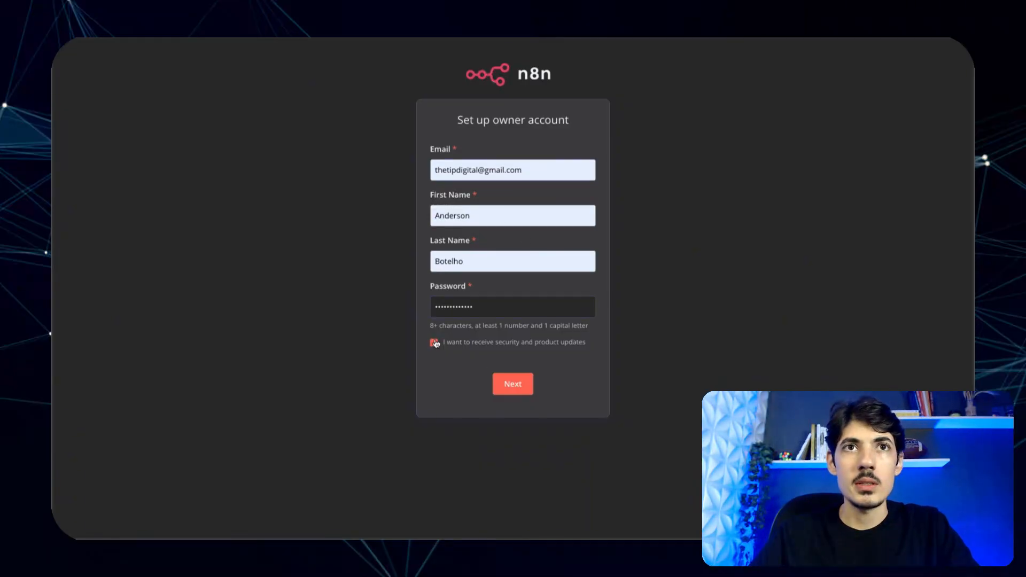
{"action": "left_click", "coordinate": [434, 342]}
{"action": "left_click", "coordinate": [510, 383]}
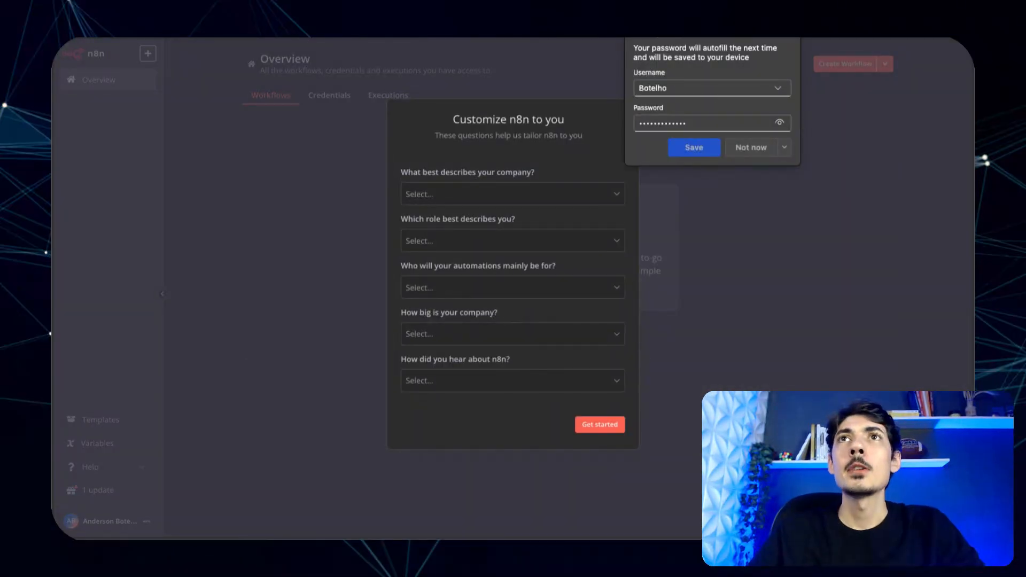
- Answer onboarding with 'not using n8n for work' and 'Google', then skip the license-key offer
{"action": "left_click", "coordinate": [785, 38]}
{"action": "left_click", "coordinate": [506, 199]}
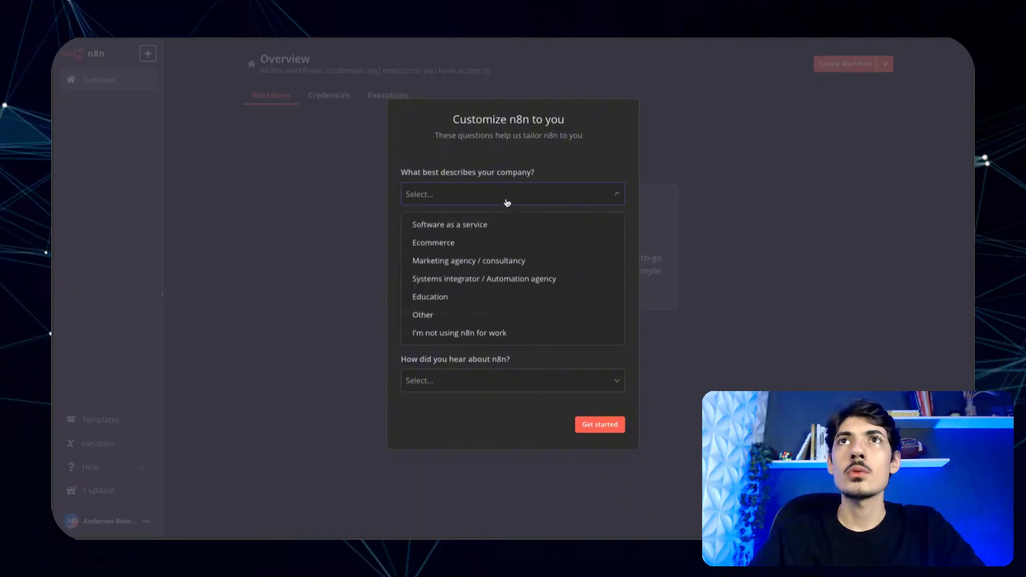
{"action": "left_click", "coordinate": [459, 337]}
{"action": "left_click", "coordinate": [464, 319]}
{"action": "left_click", "coordinate": [452, 343]}
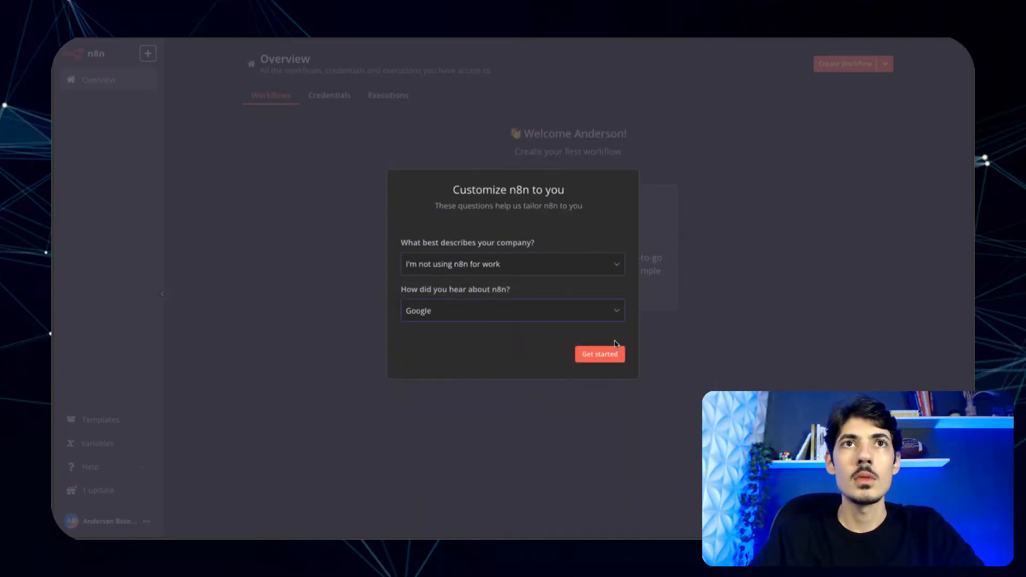
{"action": "left_click", "coordinate": [612, 354]}
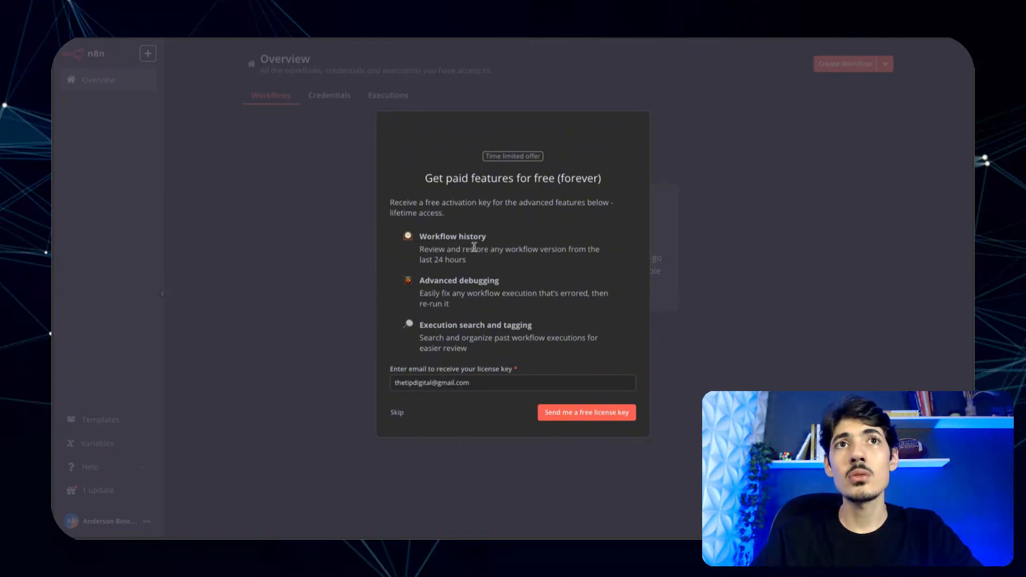
{"action": "left_click", "coordinate": [589, 417]}
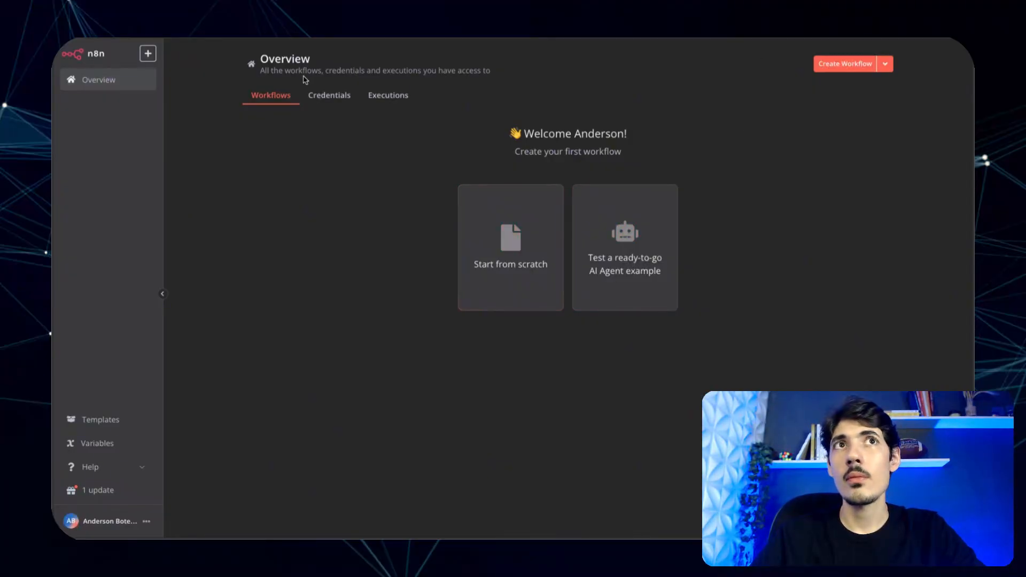
- Check Credentials, return to Workflows, and start a new workflow from scratch
{"action": "left_click", "coordinate": [328, 96]}
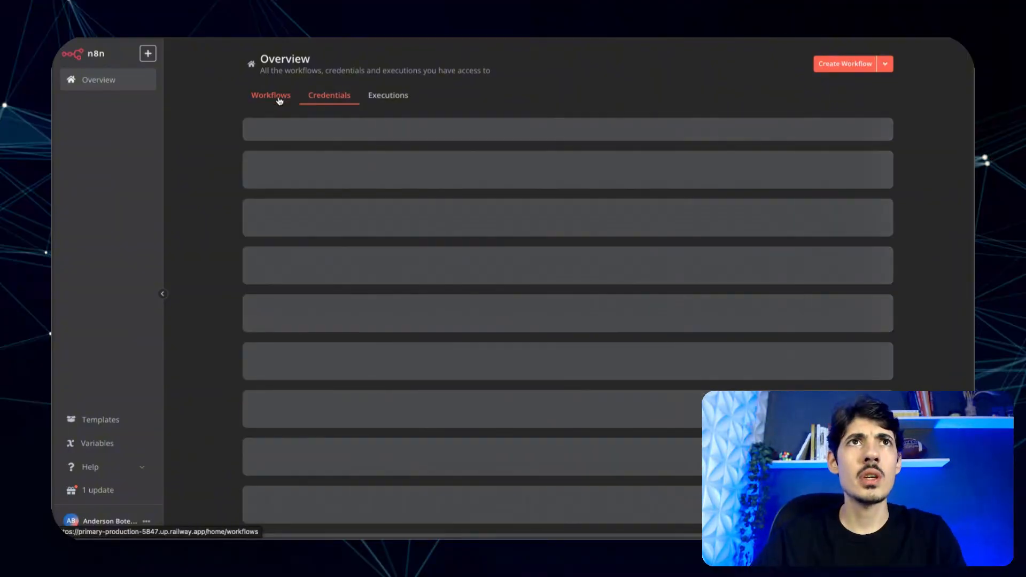
{"action": "left_click", "coordinate": [278, 98]}
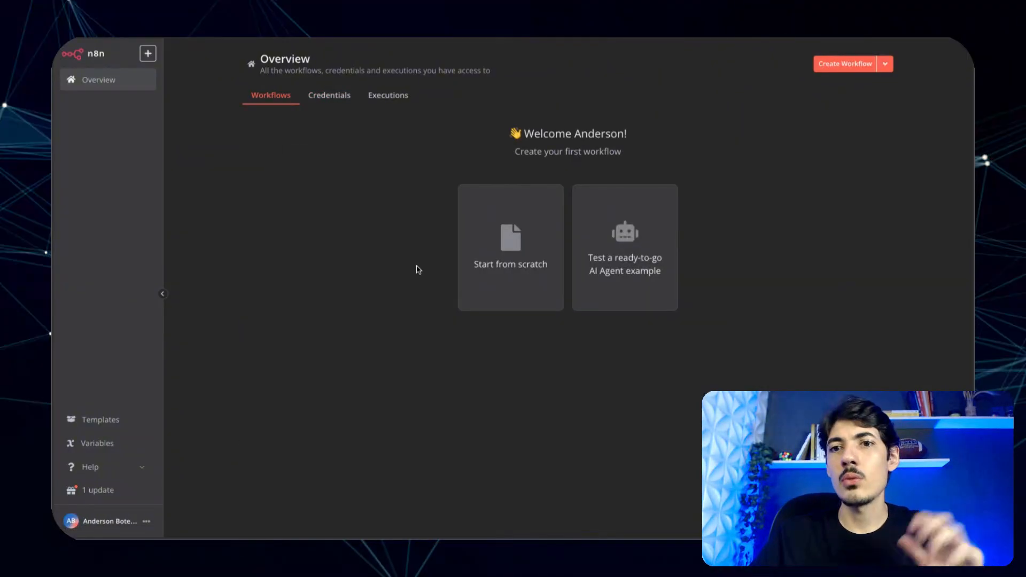
{"action": "left_click", "coordinate": [503, 244]}
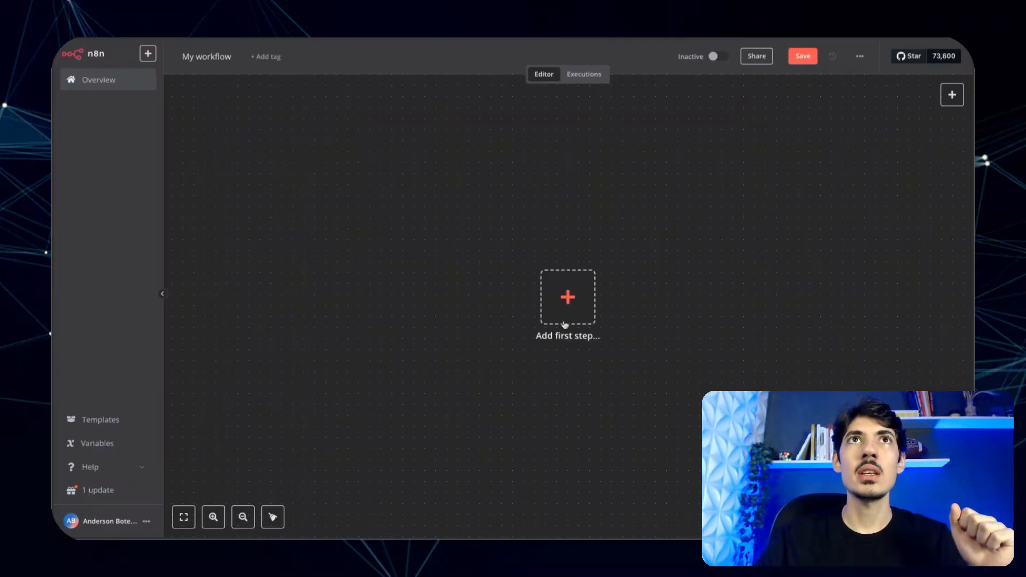
- Add a 'Trigger manually' node as the first step and open the node picker after it
{"action": "left_click", "coordinate": [576, 303]}
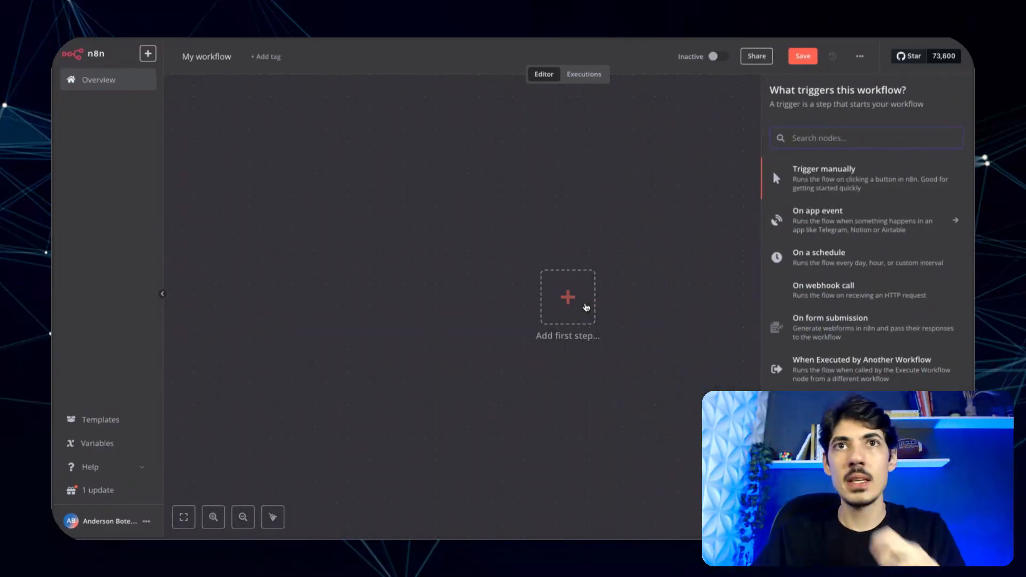
{"action": "left_click", "coordinate": [862, 175]}
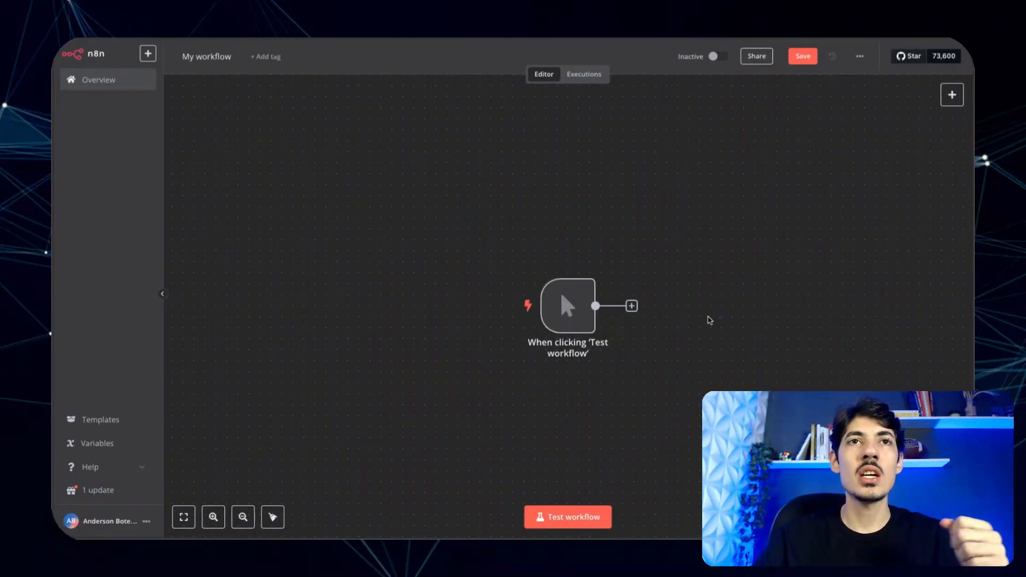
{"action": "scroll", "coordinate": [652, 257], "scroll_direction": "right", "scroll_amount": 3}
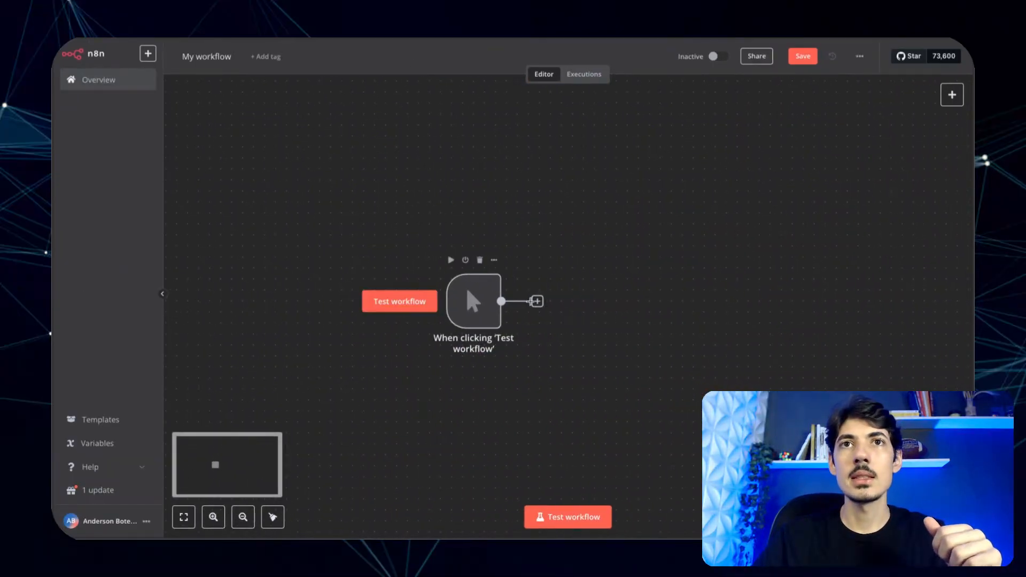
{"action": "left_click", "coordinate": [537, 302]}
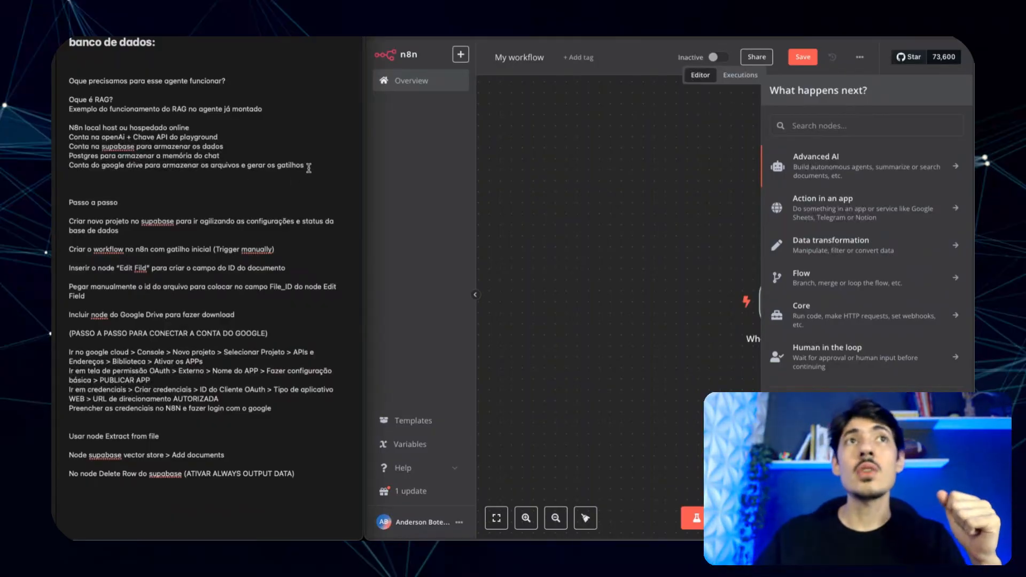
- Highlight the Supabase and Postgres requirement lines in the setup notes
{"action": "left_click", "coordinate": [70, 128], "text": "shift"}
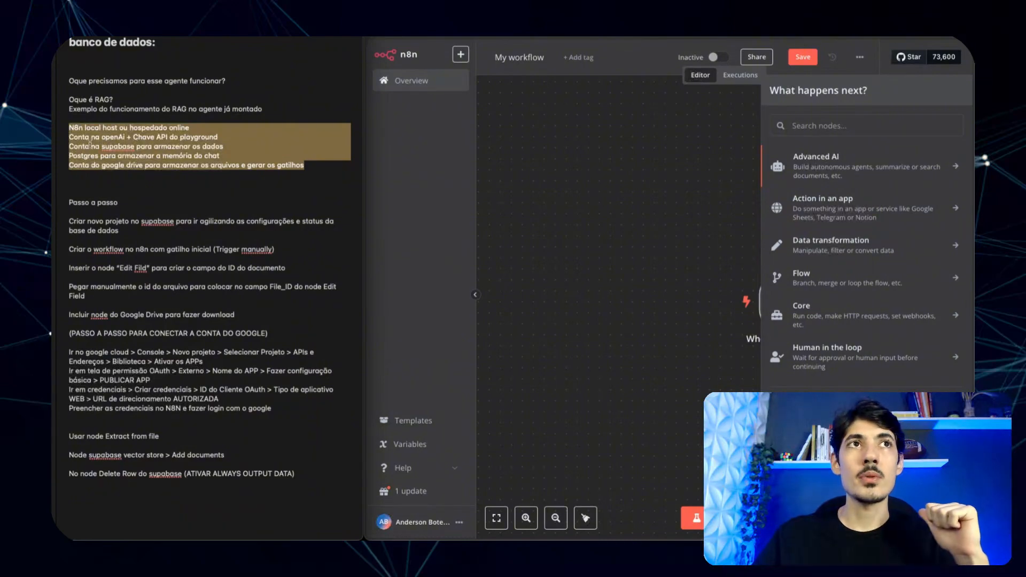
{"action": "left_click", "coordinate": [150, 150]}
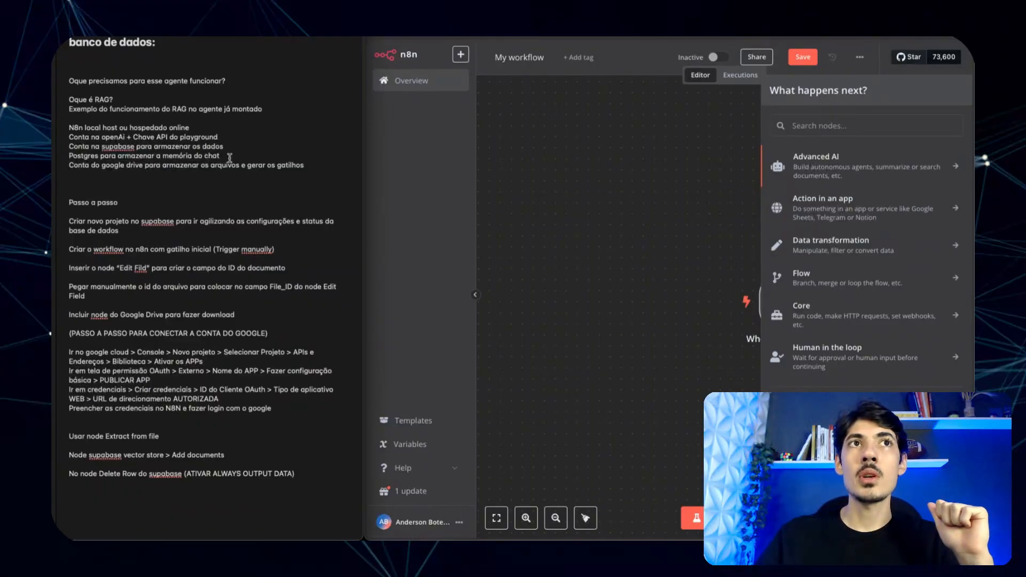
{"action": "left_click_drag", "start_coordinate": [220, 156], "coordinate": [74, 147]}
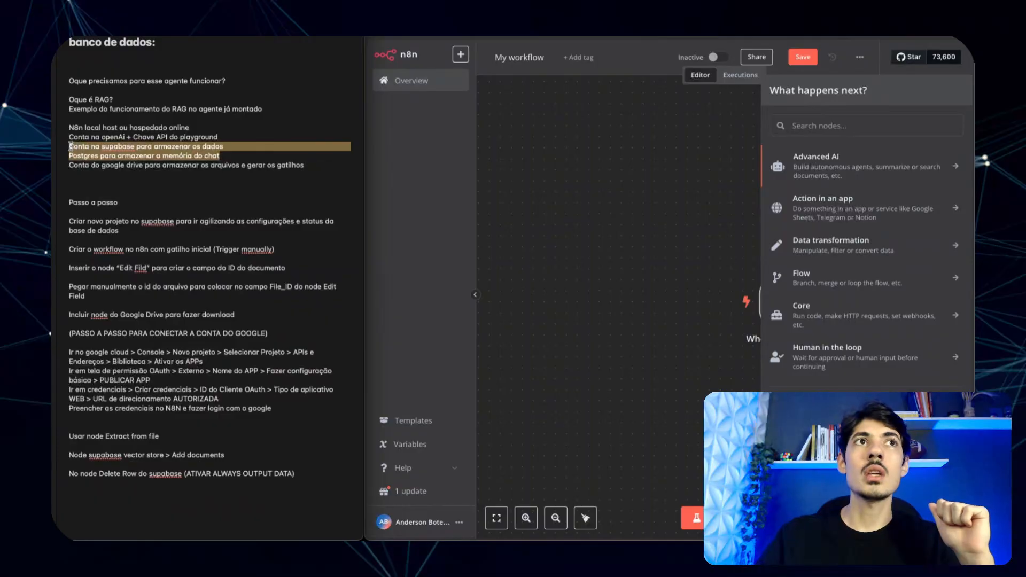
{"action": "left_click", "coordinate": [134, 166]}
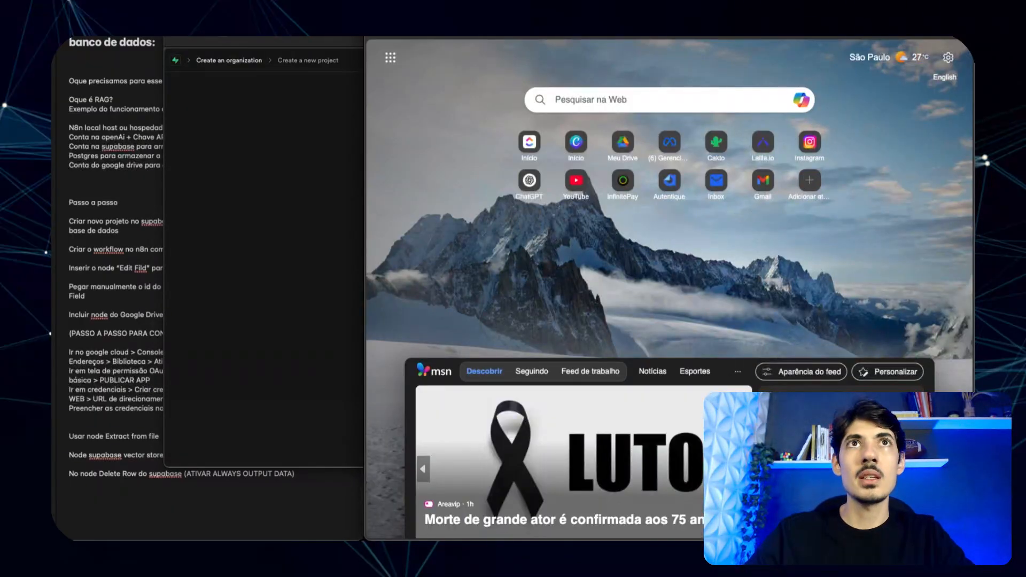
- Load the Supabase homepage at supabase.com/ in Microsoft Edge
{"action": "type", "text": "supabase.com/dashboard/proje"}
{"action": "key", "text": "BackSpace"}
{"action": "key", "text": "BackSpace"}
{"action": "key", "text": "BackSpace"}
{"action": "key", "text": "BackSpace"}
{"action": "key", "text": "BackSpace"}
{"action": "key", "text": "BackSpace"}
{"action": "key", "text": "BackSpace"}
{"action": "key", "text": "BackSpace"}
{"action": "key", "text": "BackSpace"}
{"action": "key", "text": "BackSpace"}
{"action": "key", "text": "BackSpace"}
{"action": "key", "text": "BackSpace"}
{"action": "key", "text": "BackSpace"}
{"action": "key", "text": "BackSpace"}
{"action": "key", "text": "BackSpace"}
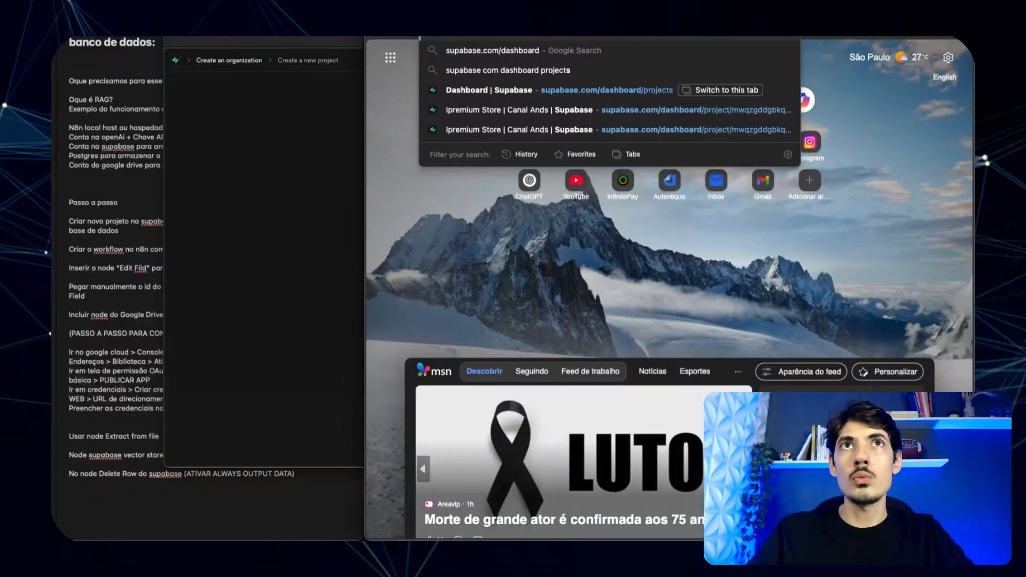
{"action": "key", "text": "Return"}
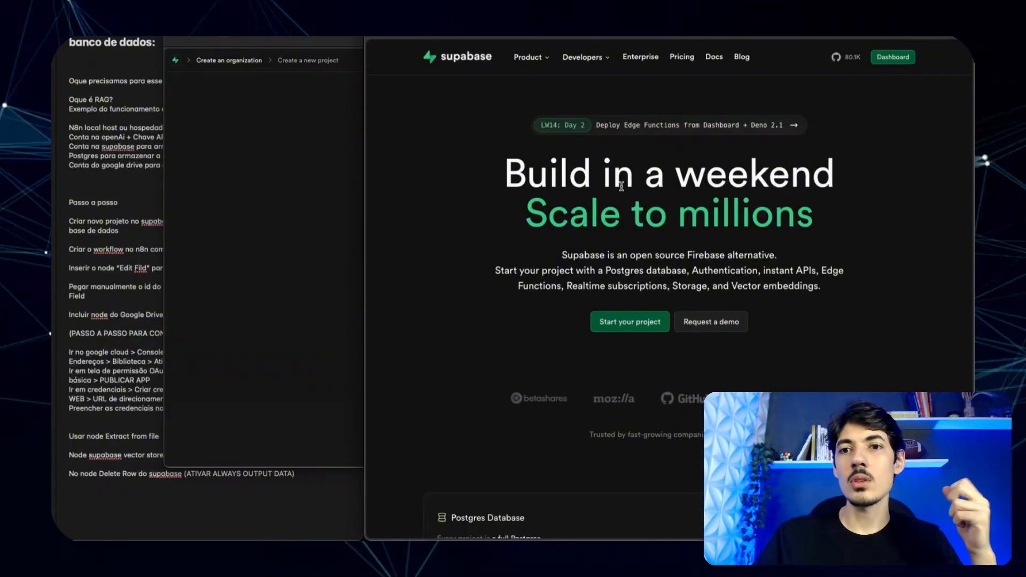
- Review the saved Supabase configuration and project status screenshots, marking the password area and status badges
{"action": "left_click", "coordinate": [263, 122]}
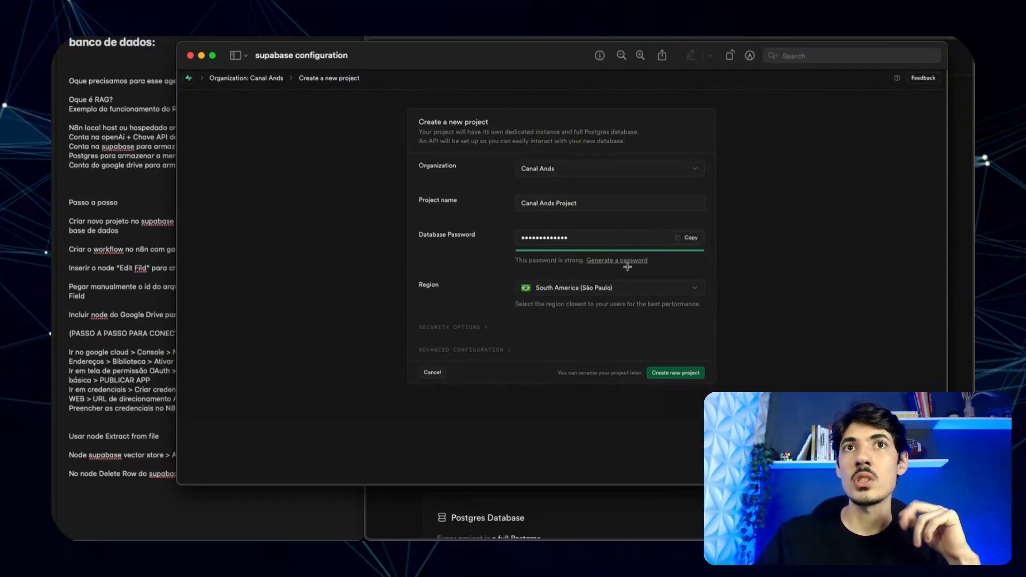
{"action": "left_click_drag", "start_coordinate": [504, 225], "coordinate": [707, 262]}
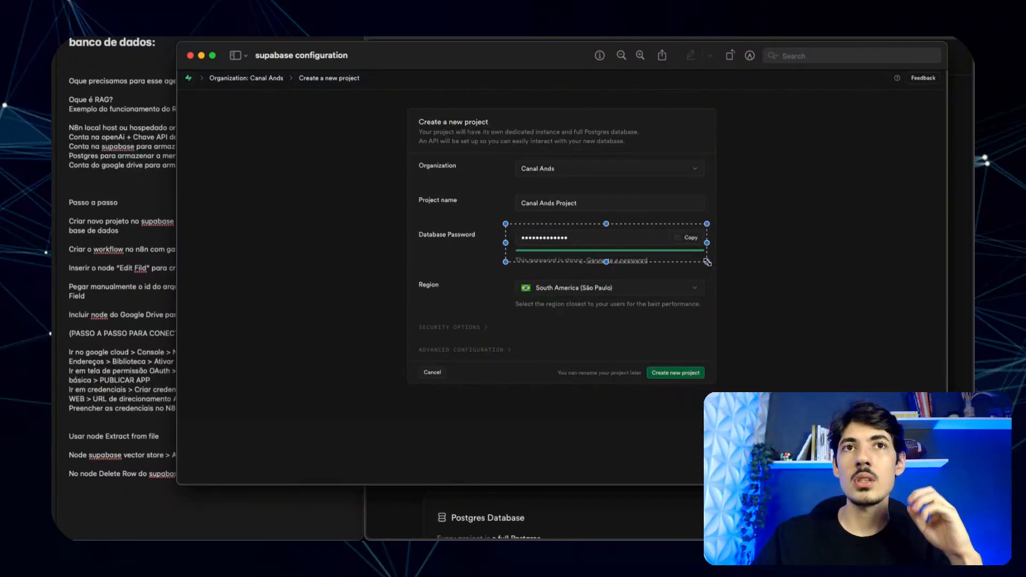
{"action": "left_click", "coordinate": [190, 56]}
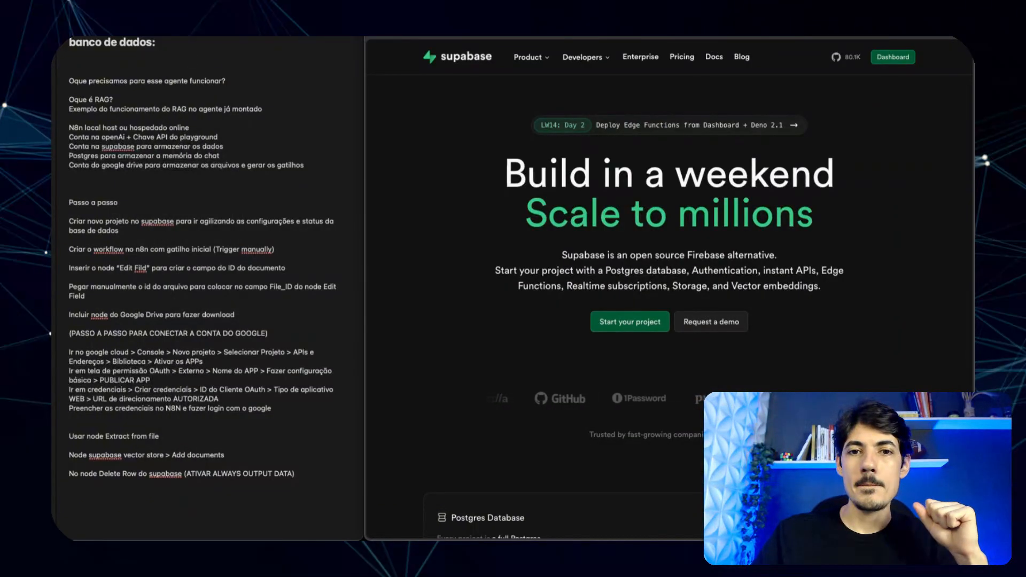
{"action": "left_click_drag", "start_coordinate": [492, 76], "coordinate": [326, 0]}
{"action": "left_click_drag", "start_coordinate": [399, 0], "coordinate": [510, 59]}
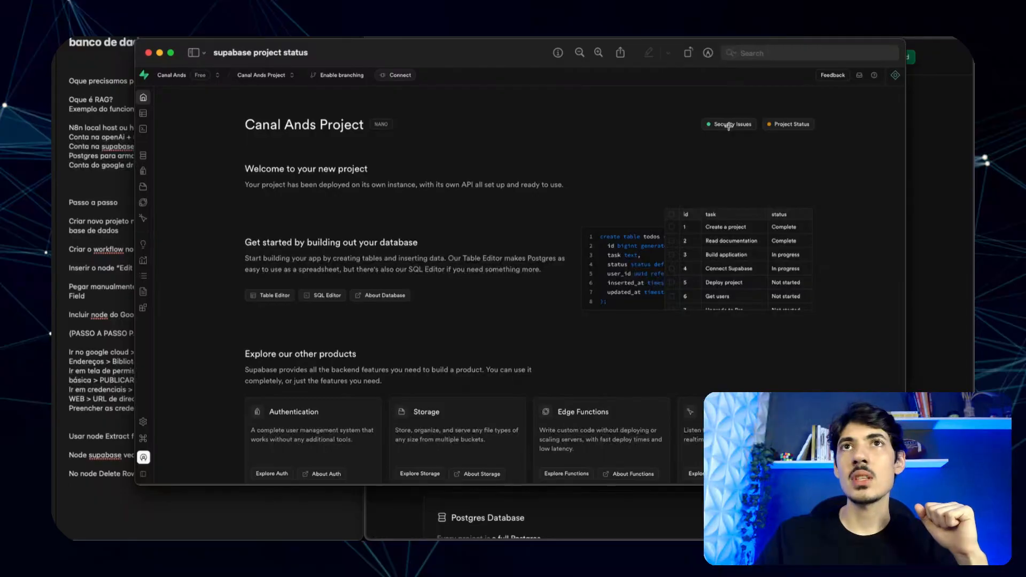
{"action": "mouse_move", "coordinate": [692, 109]}
{"action": "left_mouse_down"}
{"action": "mouse_move", "coordinate": [858, 155]}
{"action": "mouse_move", "coordinate": [826, 146]}
{"action": "left_mouse_up"}
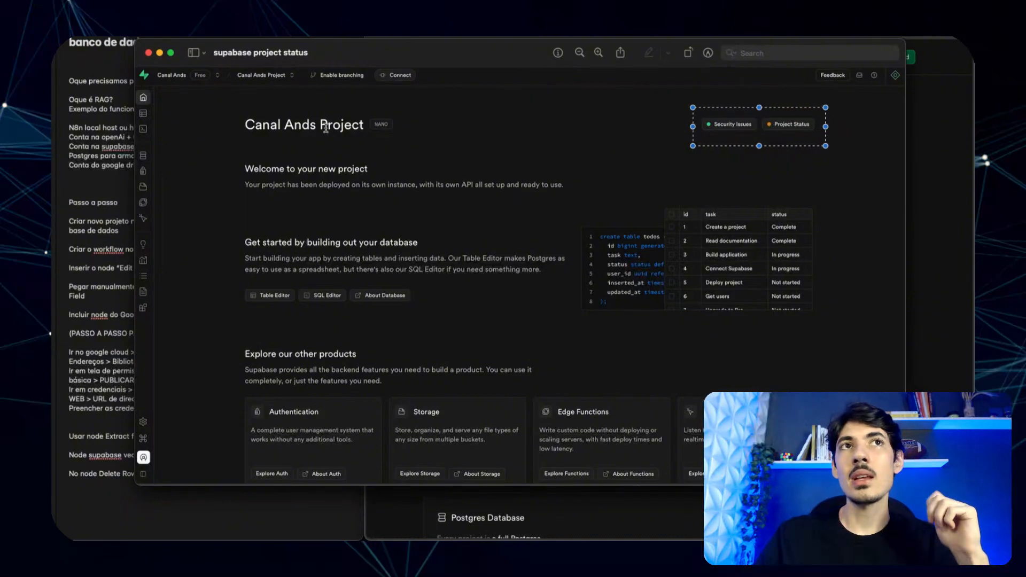
{"action": "left_click", "coordinate": [149, 53]}
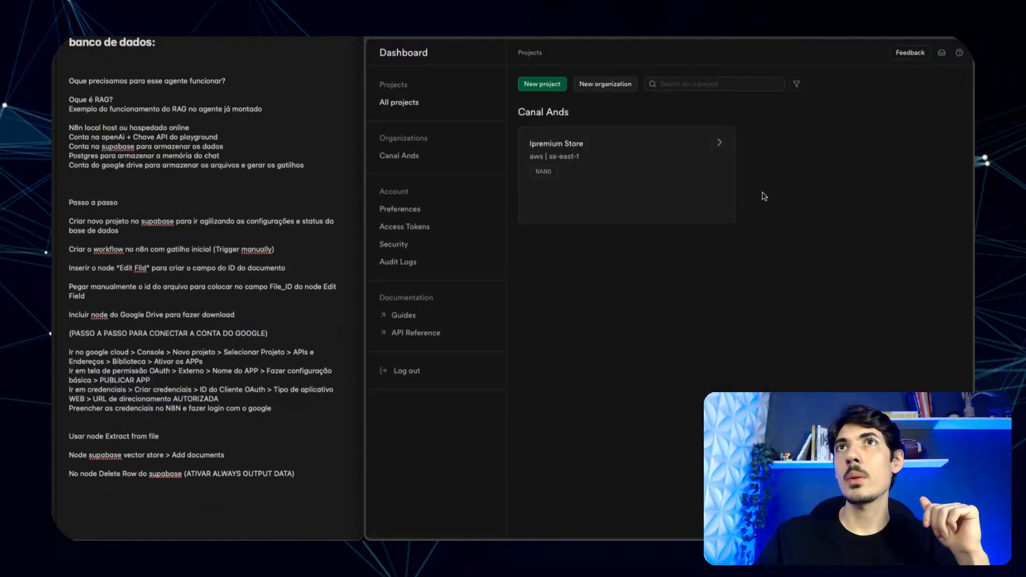
- Start a new Supabase project named 'Youtube' under the Canal Ands organization
{"action": "left_click", "coordinate": [543, 84]}
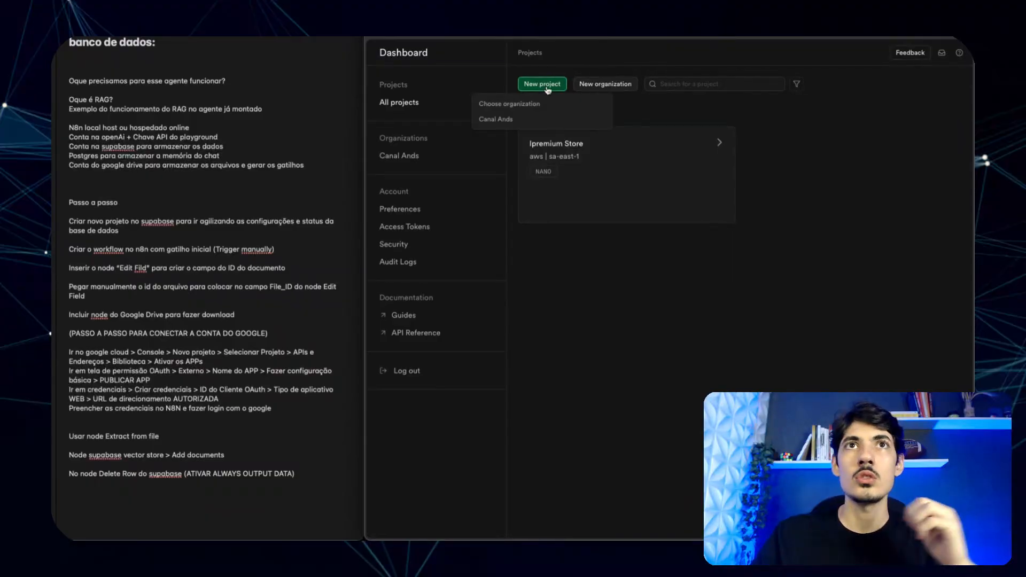
{"action": "left_click", "coordinate": [496, 118]}
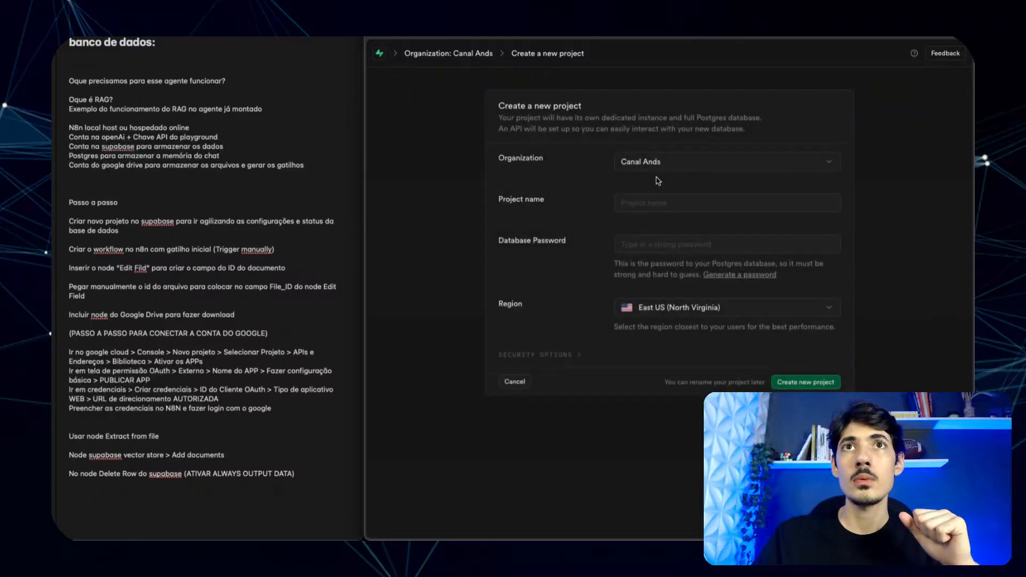
{"action": "left_click", "coordinate": [660, 205]}
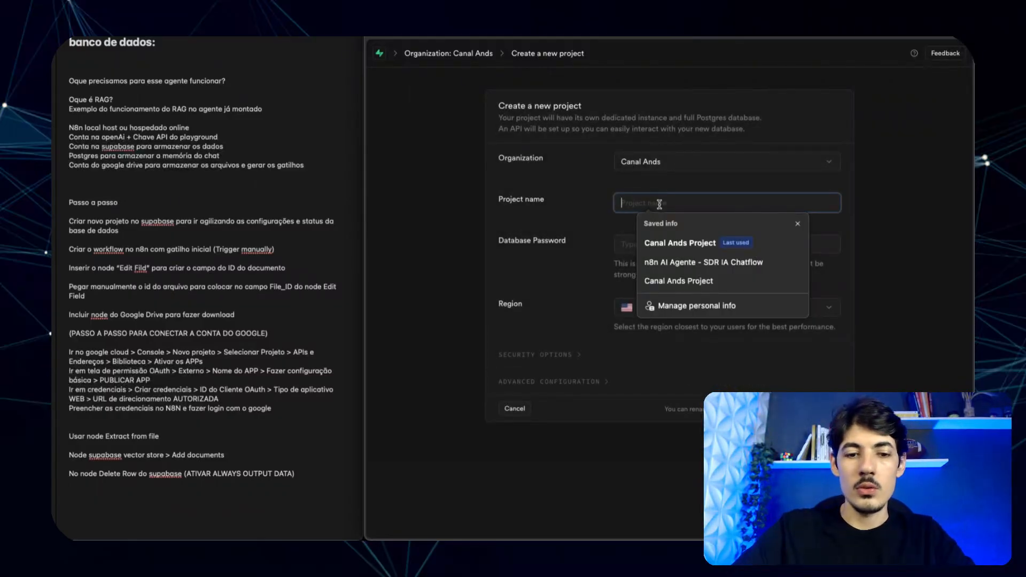
{"action": "type", "text": "Youtube"}
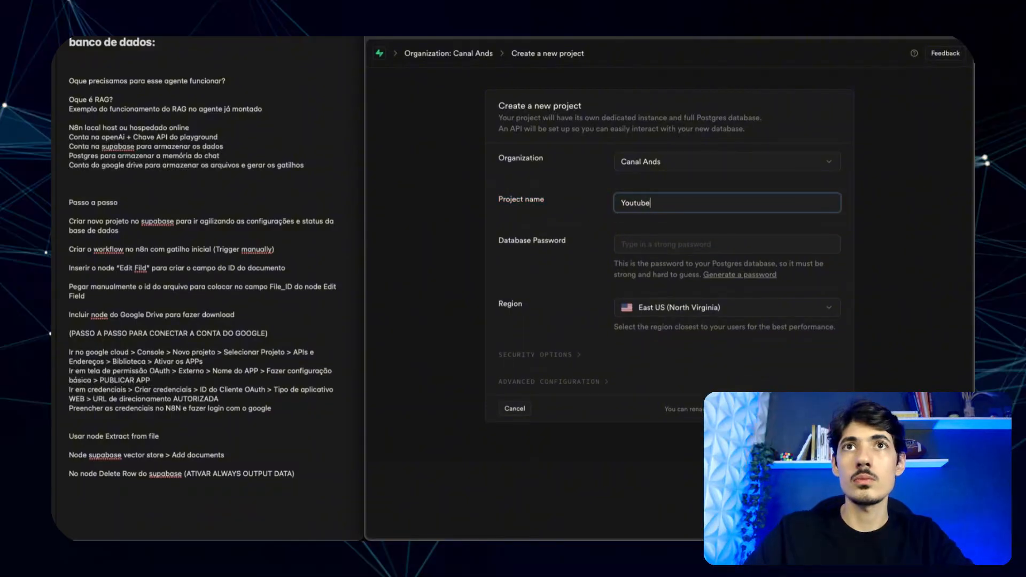
- Paste a strong database password and host the project in South America (São Paulo)
{"action": "left_click", "coordinate": [677, 244]}
{"action": "left_click", "coordinate": [133, 165]}
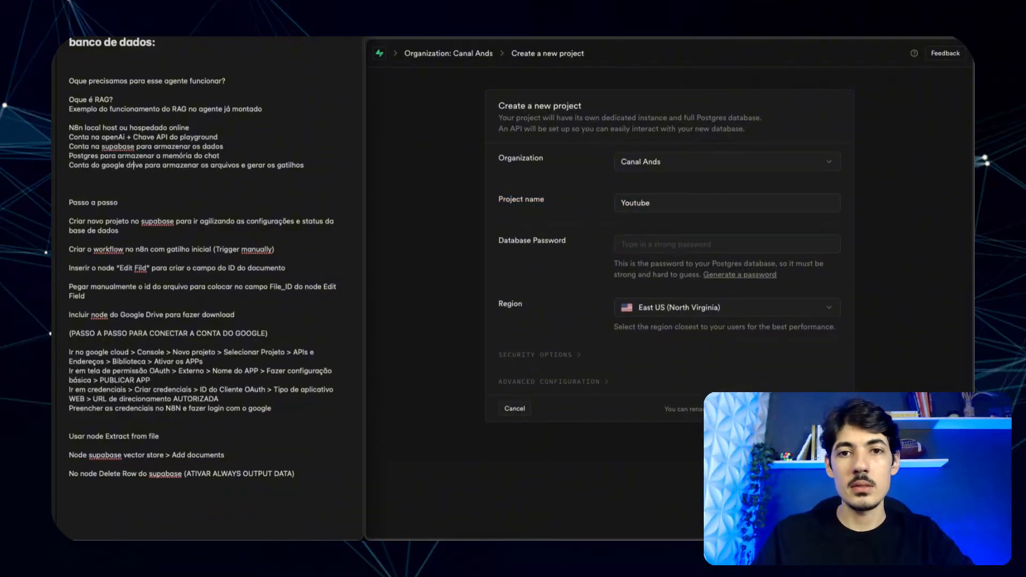
{"action": "left_click", "coordinate": [650, 245]}
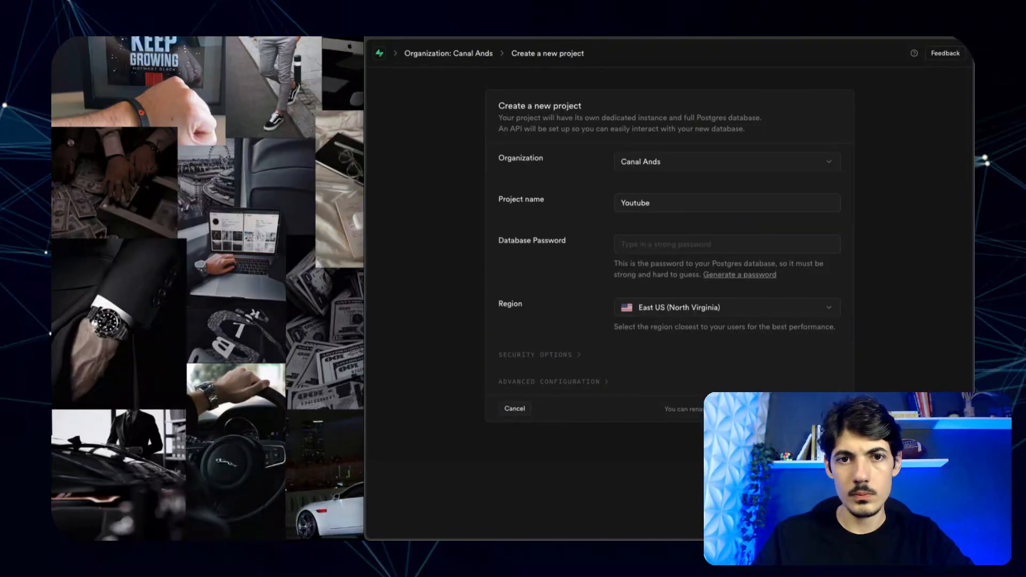
{"action": "left_click", "coordinate": [663, 247]}
{"action": "key", "text": "ctrl+v"}
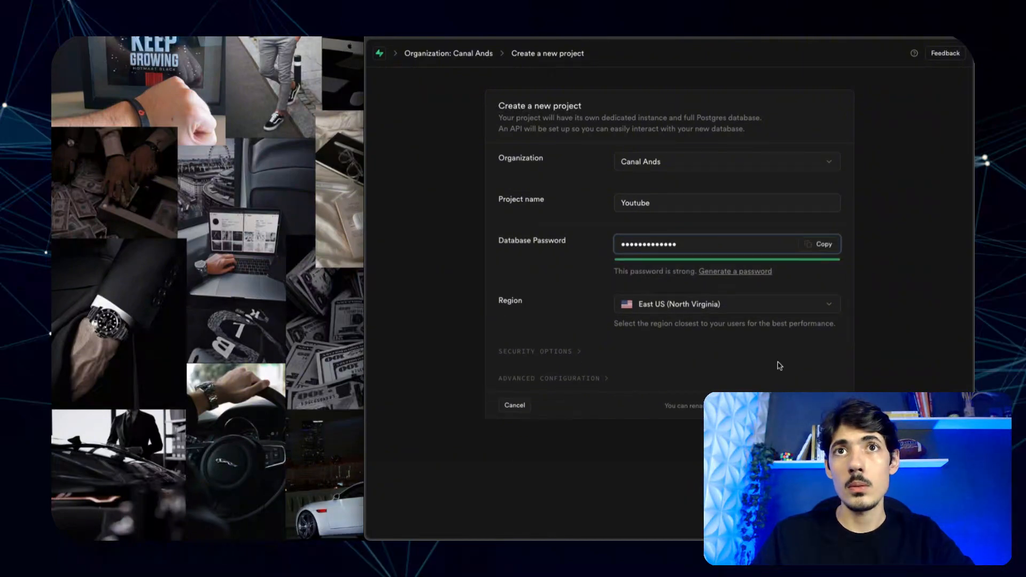
{"action": "left_click", "coordinate": [678, 306]}
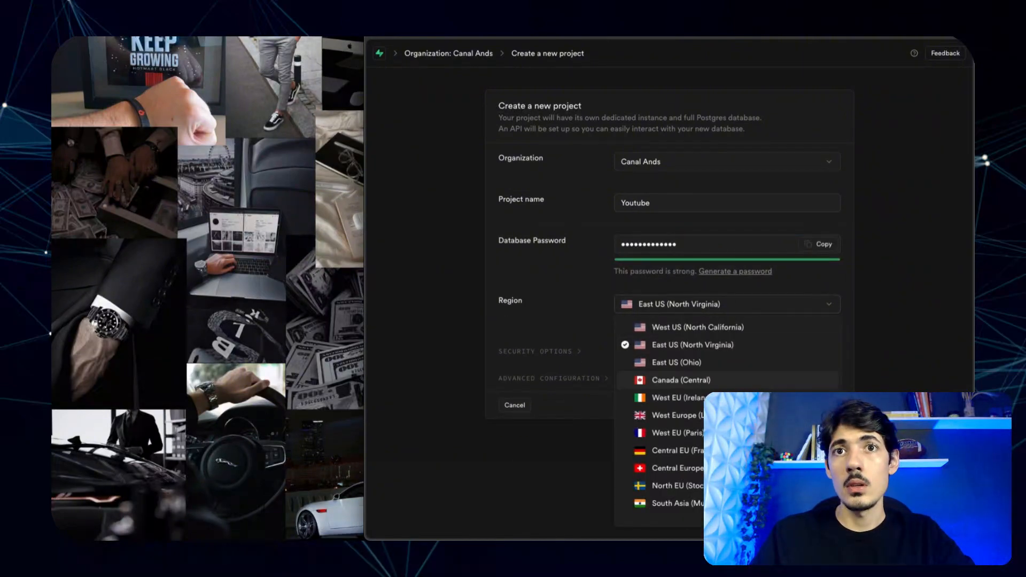
{"action": "scroll", "coordinate": [679, 381], "scroll_direction": "down", "scroll_amount": 3}
{"action": "left_click", "coordinate": [676, 516]}
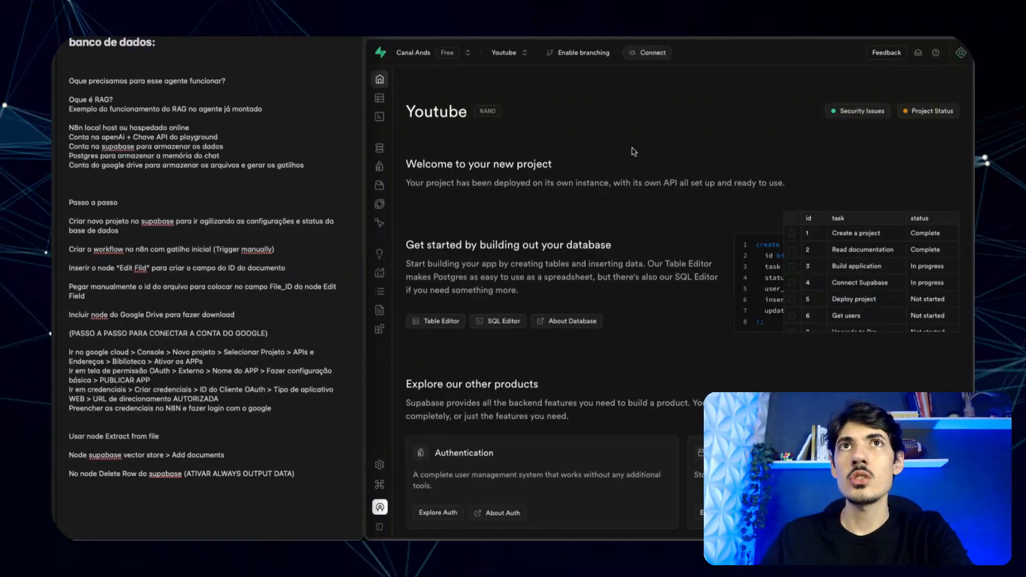
{"action": "left_click", "coordinate": [508, 56]}
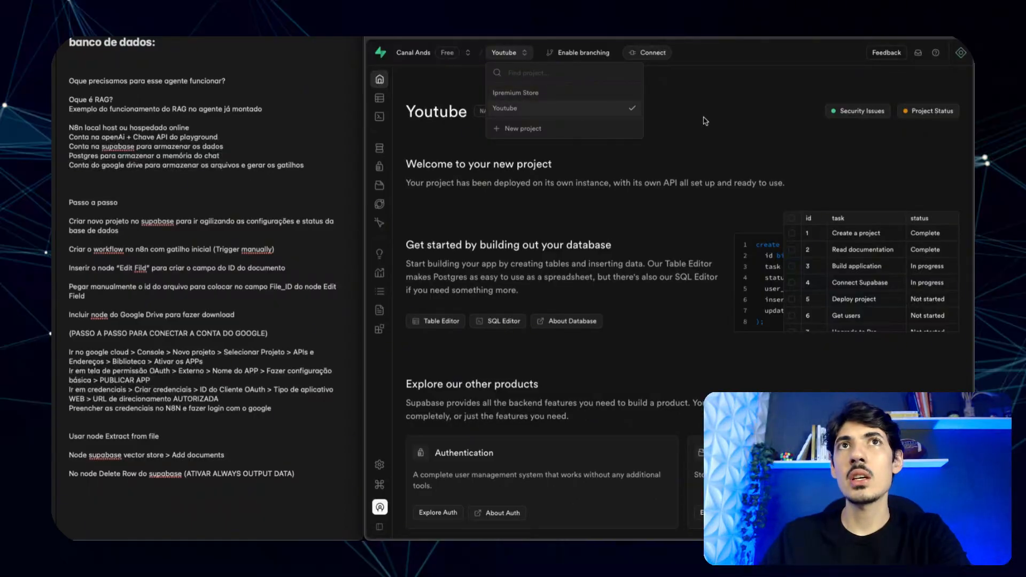
{"action": "left_click", "coordinate": [550, 125]}
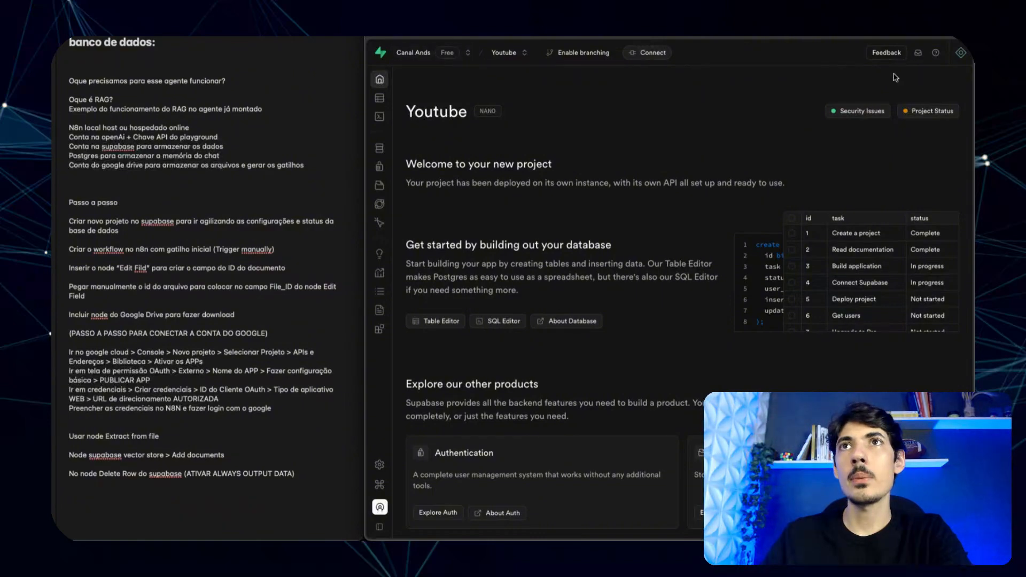
{"action": "left_click", "coordinate": [922, 113]}
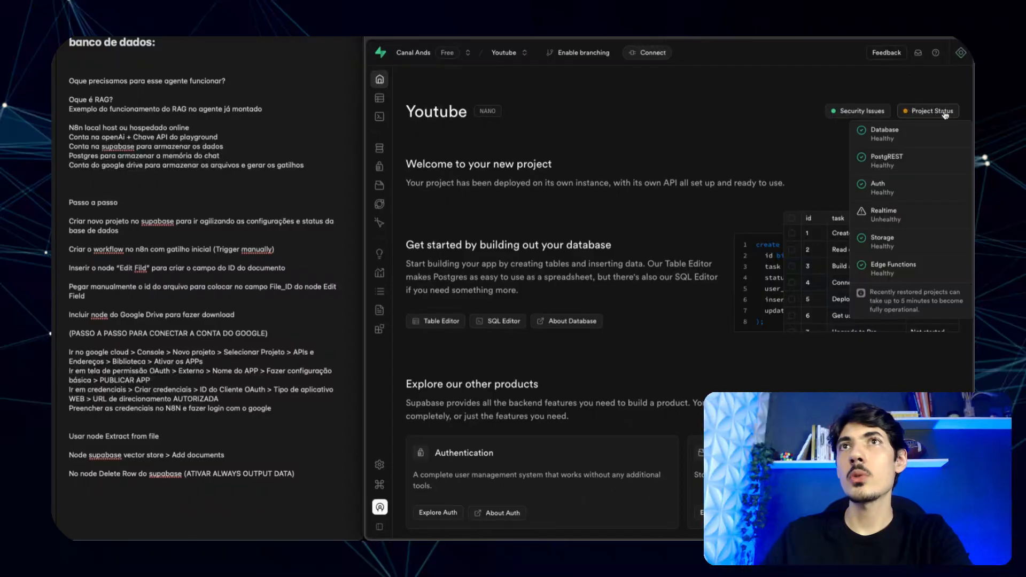
{"action": "left_click", "coordinate": [509, 52]}
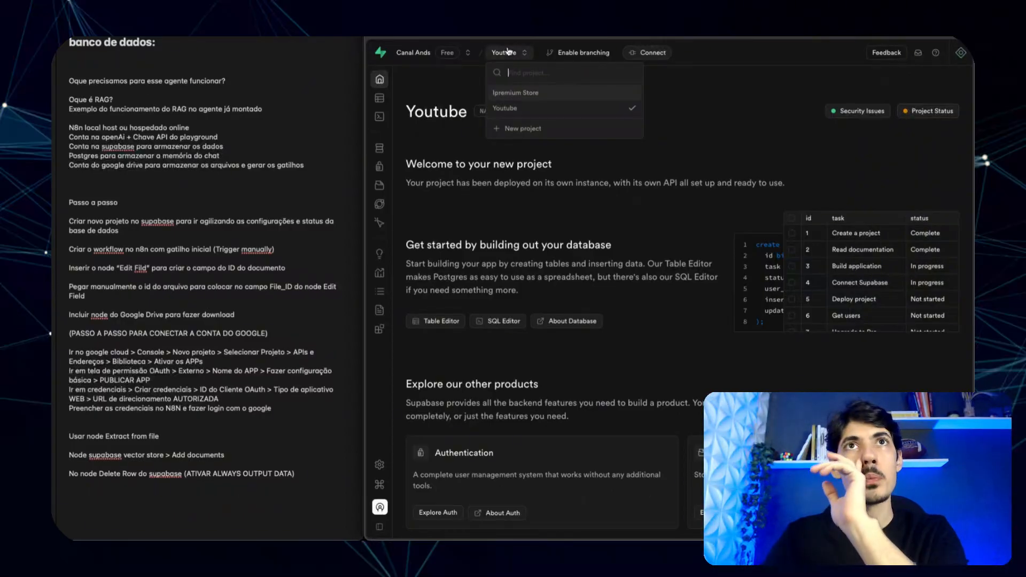
{"action": "left_click", "coordinate": [513, 98]}
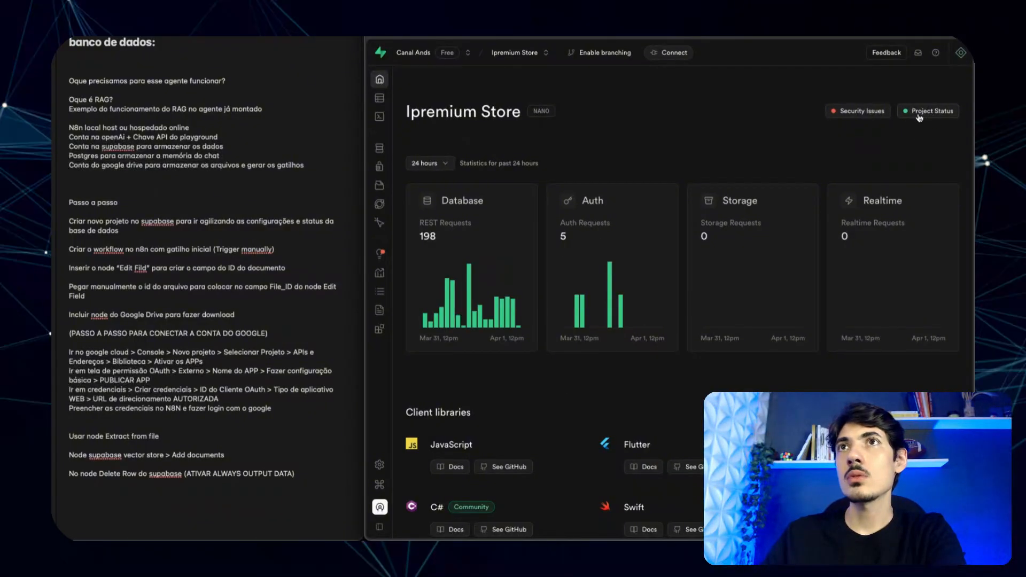
{"action": "left_click", "coordinate": [502, 60]}
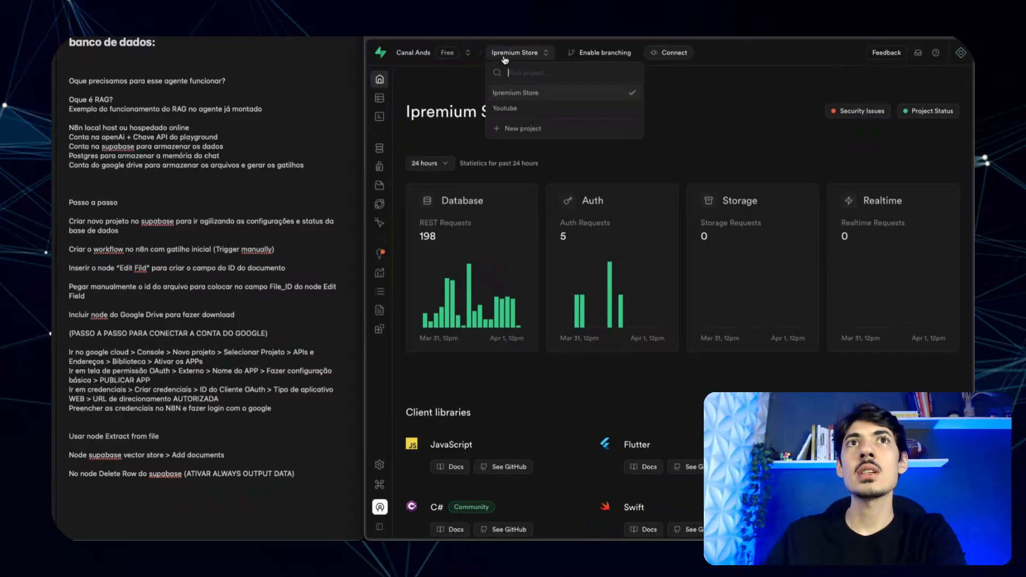
{"action": "left_click", "coordinate": [508, 109]}
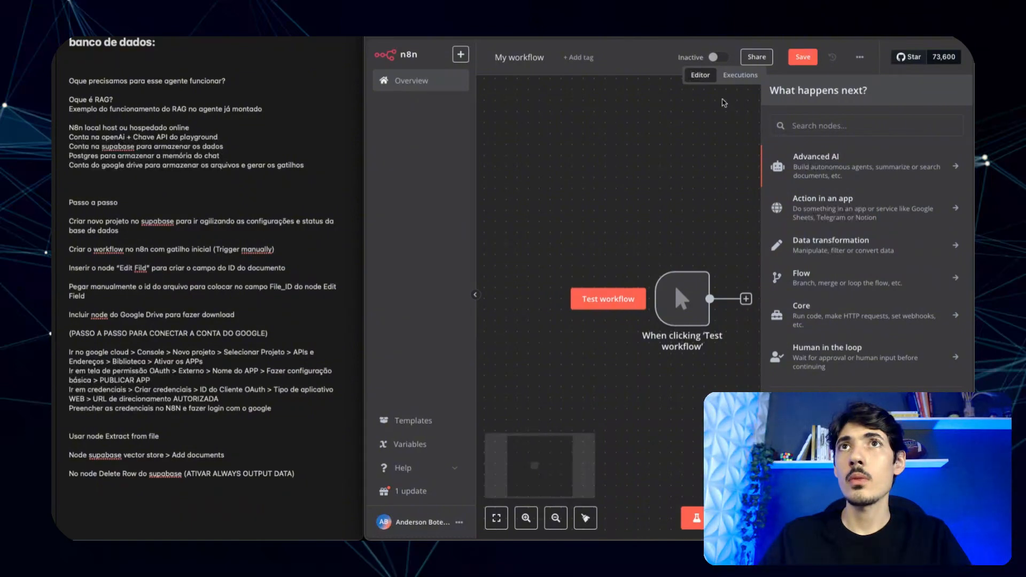
- Add an AI Agent node from the AI category and close its settings
{"action": "left_click", "coordinate": [840, 171]}
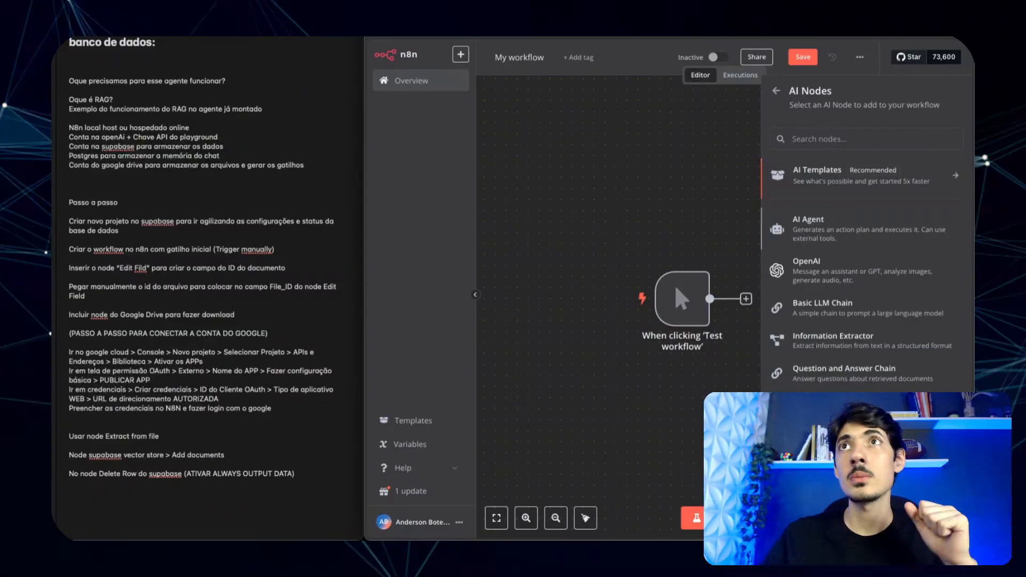
{"action": "left_click", "coordinate": [826, 226]}
{"action": "left_click", "coordinate": [570, 52]}
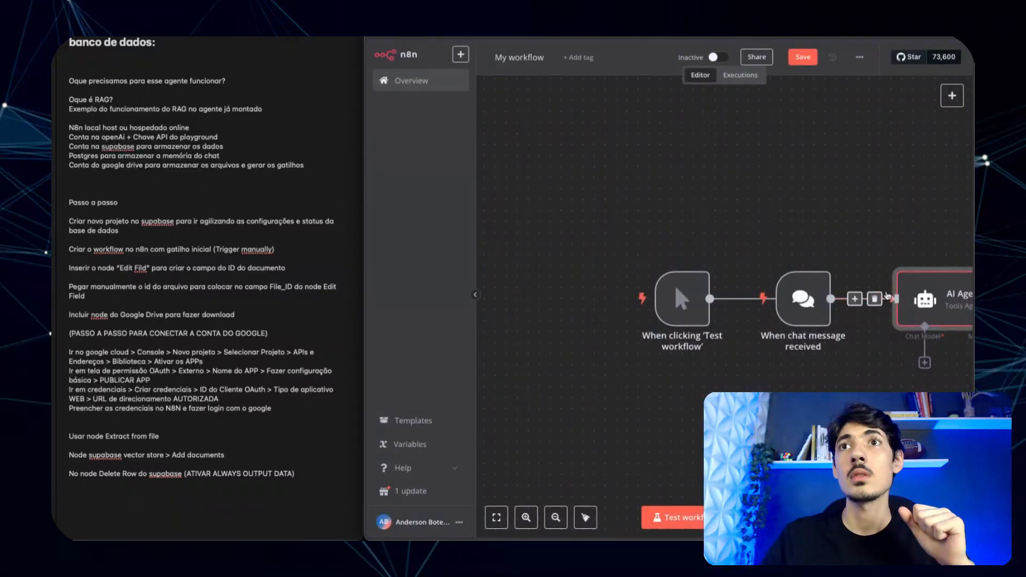
- Delete the AI Agent node and the 'When chat message received' trigger from the canvas
{"action": "scroll", "coordinate": [863, 192], "scroll_direction": "right", "scroll_amount": 4}
{"action": "left_click", "coordinate": [781, 254]}
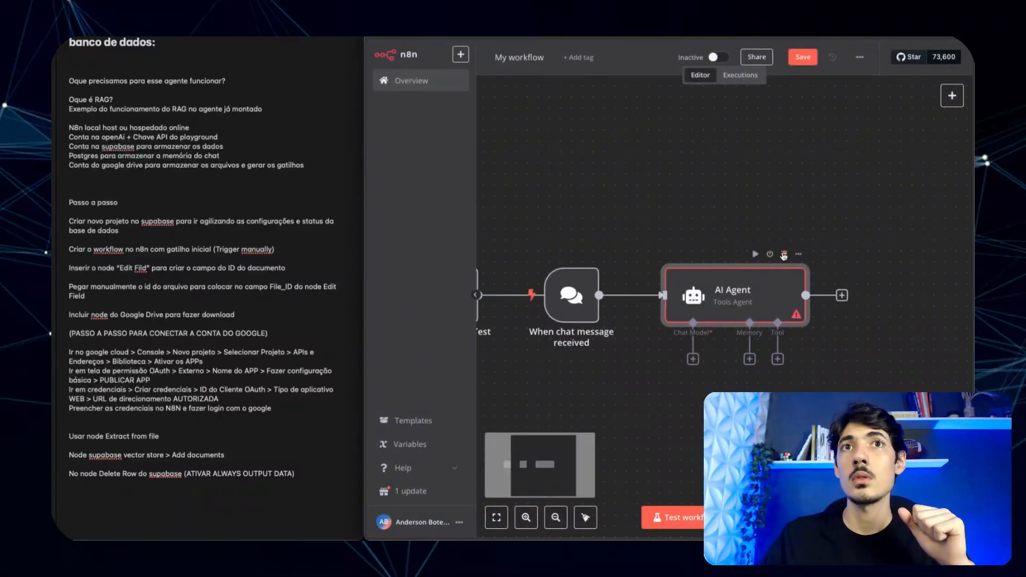
{"action": "scroll", "coordinate": [543, 280], "scroll_direction": "left", "scroll_amount": 3}
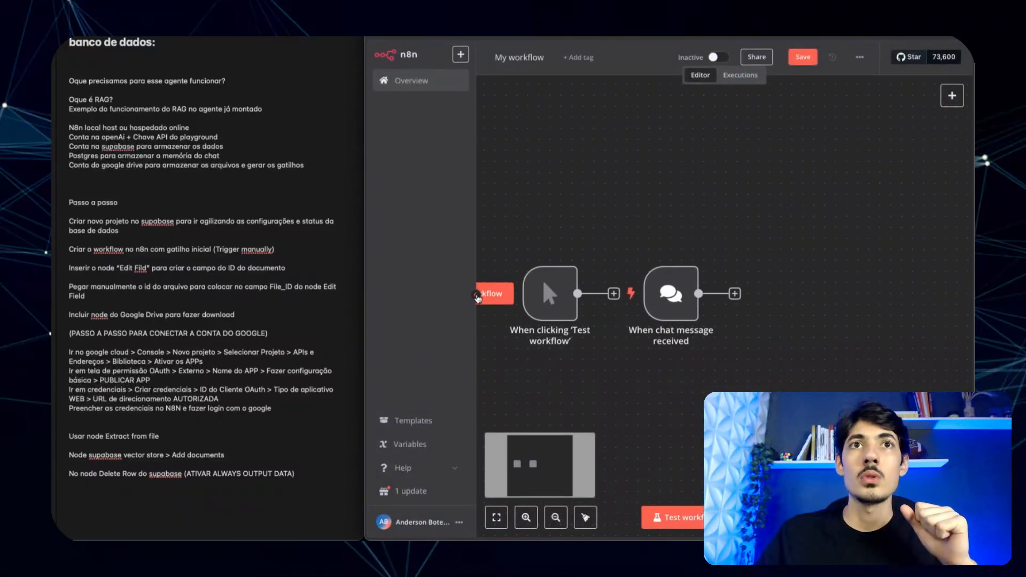
{"action": "left_click", "coordinate": [475, 295]}
{"action": "scroll", "coordinate": [528, 220], "scroll_direction": "left", "scroll_amount": 3}
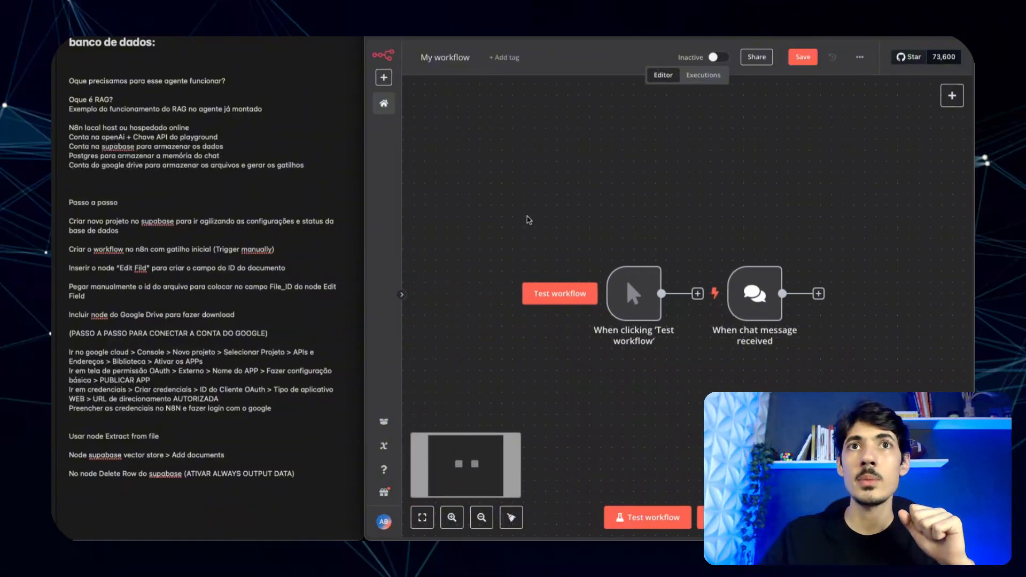
{"action": "scroll", "coordinate": [528, 220], "scroll_direction": "right", "scroll_amount": 1}
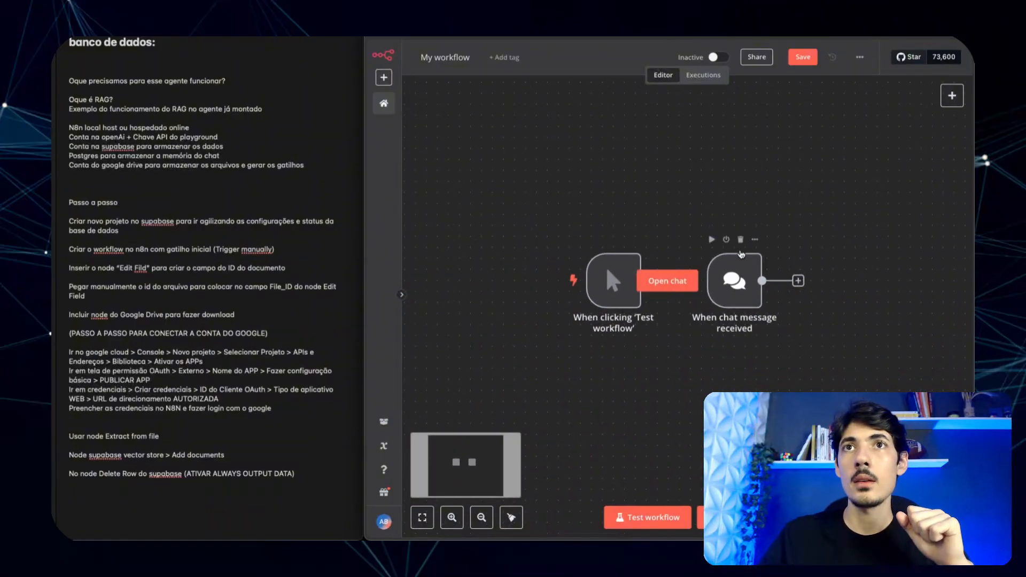
{"action": "left_click", "coordinate": [742, 250]}
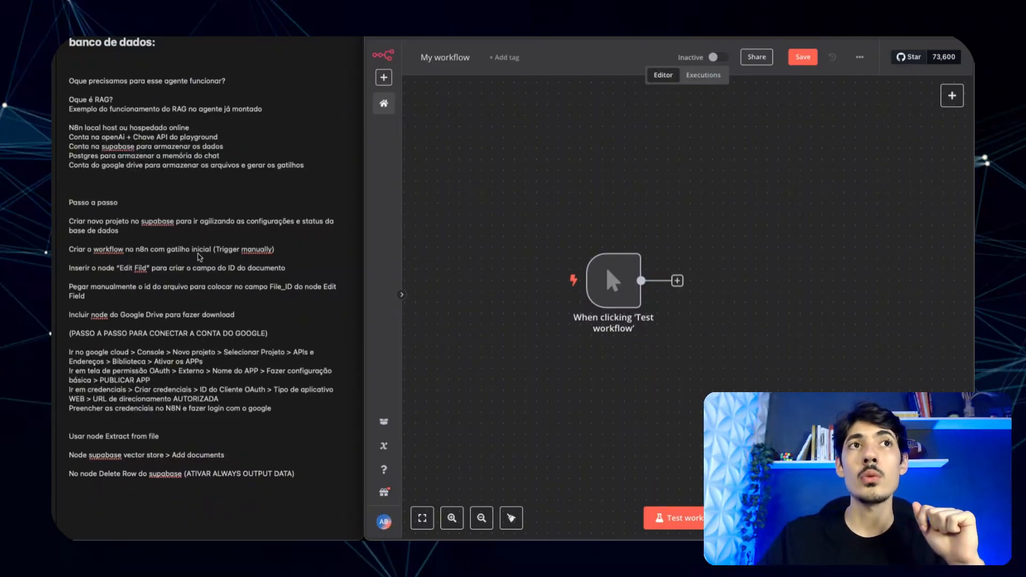
- Insert an Edit Fields (Set) node after the manual trigger, found by searching 'edi'
{"action": "mouse_move", "coordinate": [519, 300]}
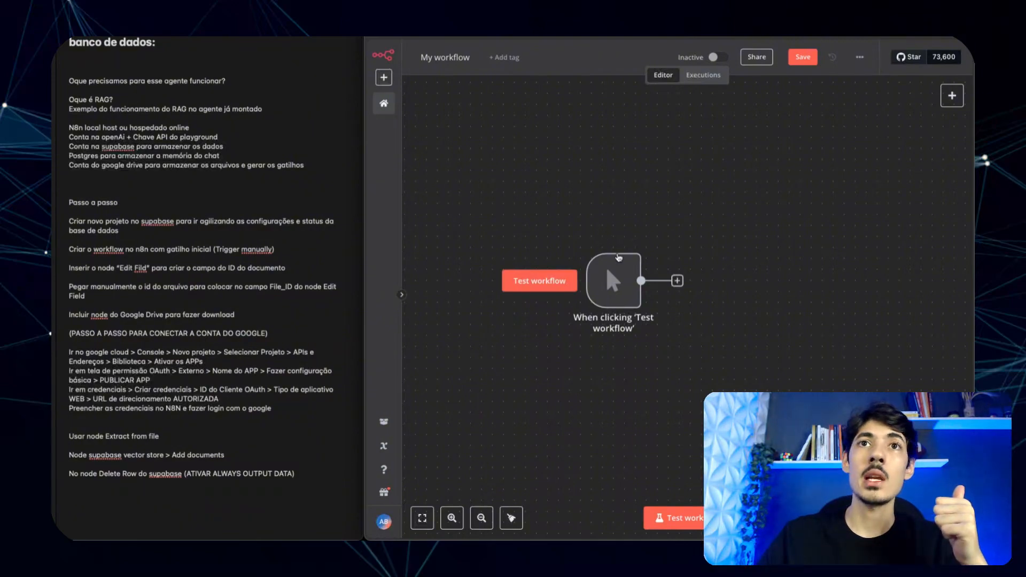
{"action": "mouse_move", "coordinate": [618, 276]}
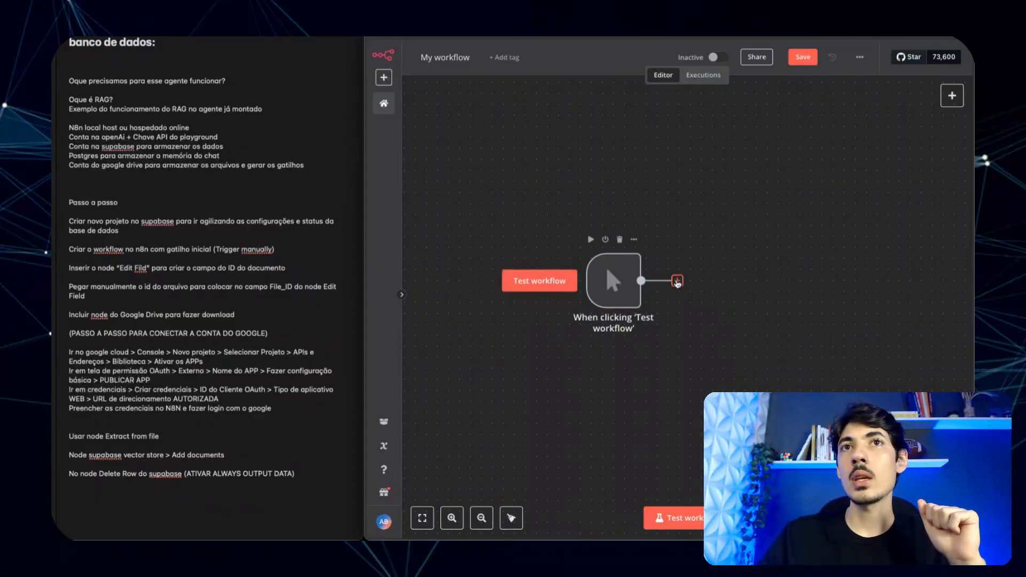
{"action": "left_click", "coordinate": [677, 281]}
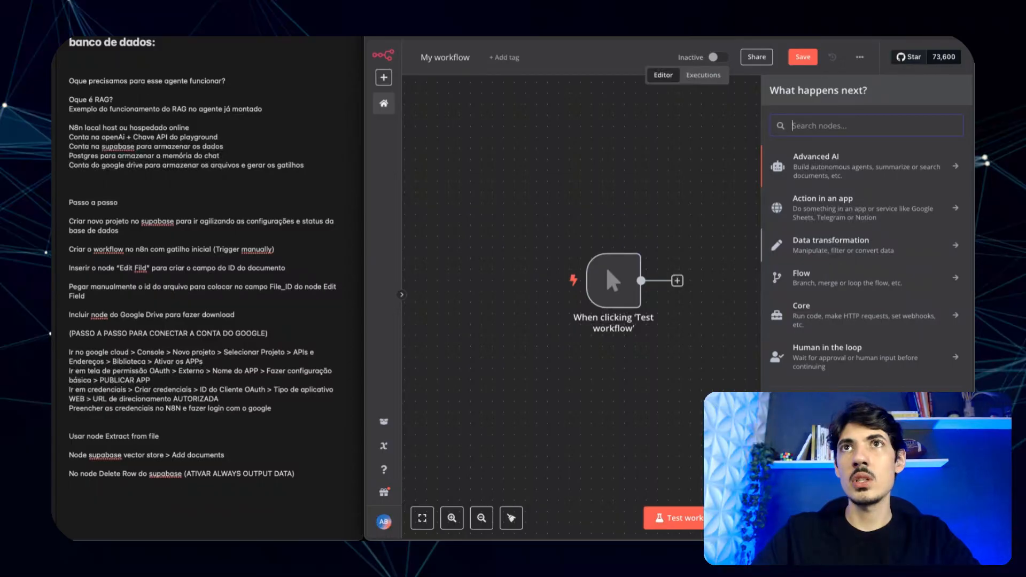
{"action": "type", "text": "edi"}
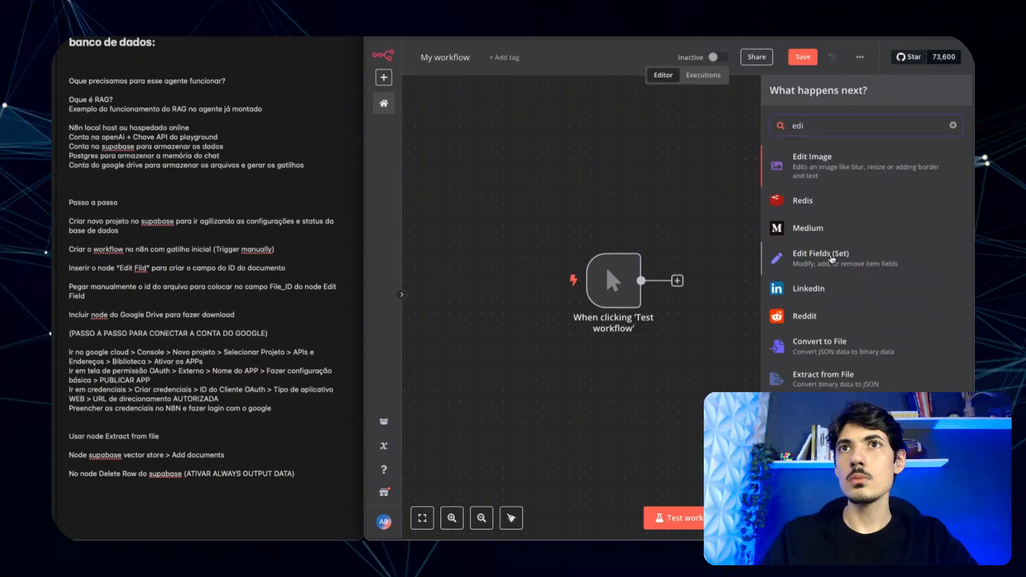
{"action": "left_click", "coordinate": [832, 260]}
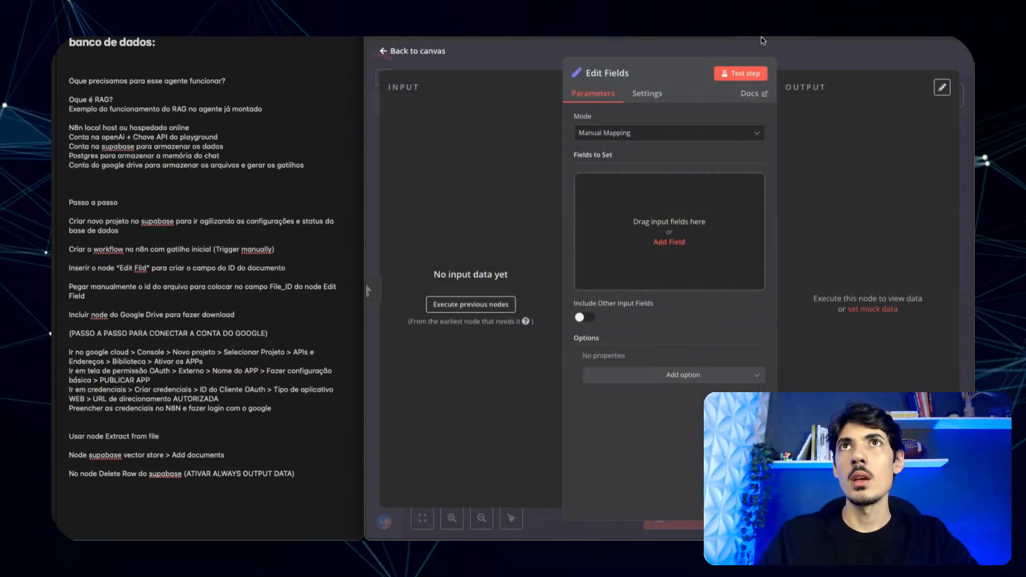
{"action": "key", "text": "ctrl+t"}
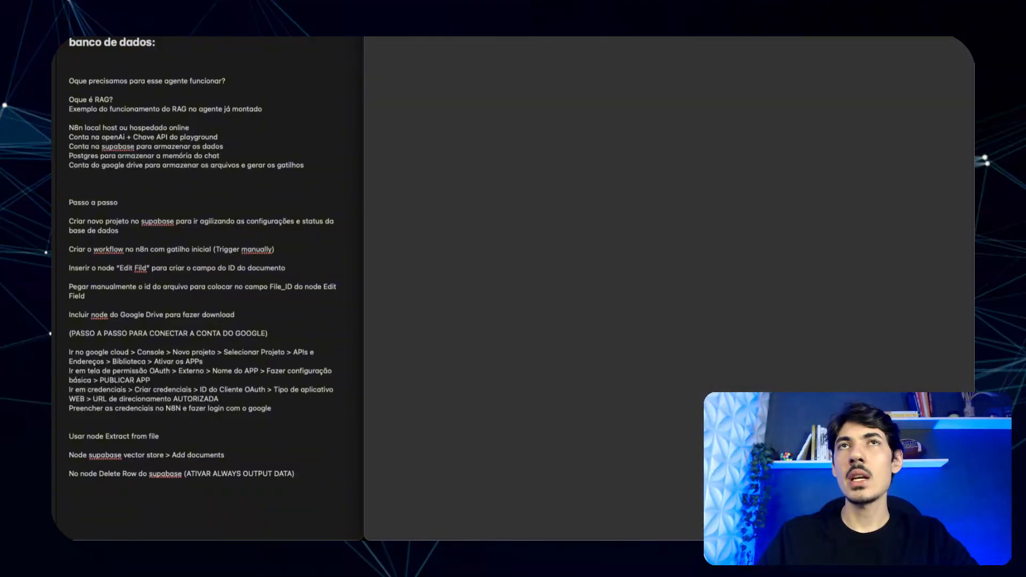
- Open 'Base de dados funcionário IA - Chatflow' from the Docs TIP DIGITAL folder in Google Drive
{"action": "type", "text": "dri"}
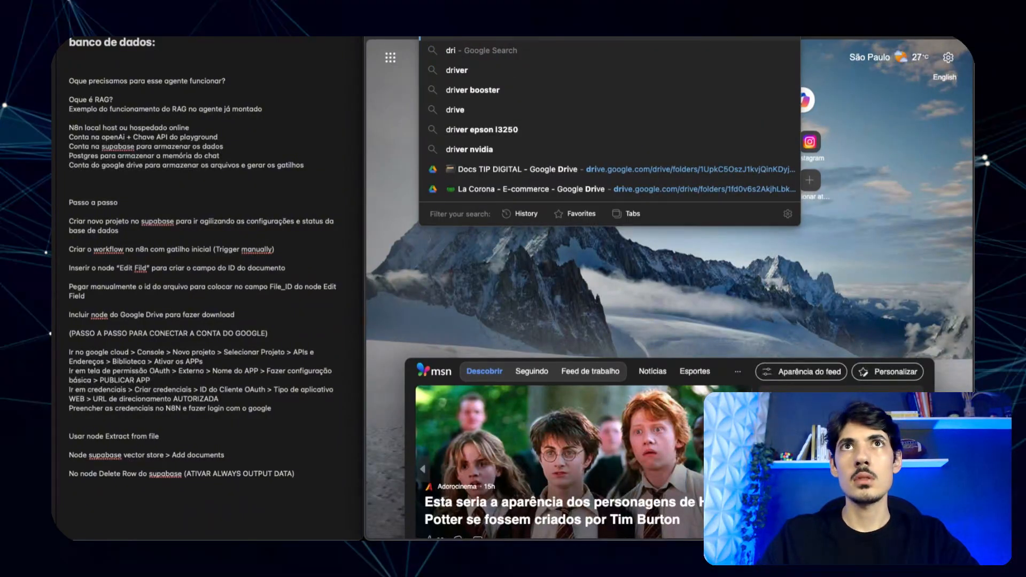
{"action": "key", "text": "Return"}
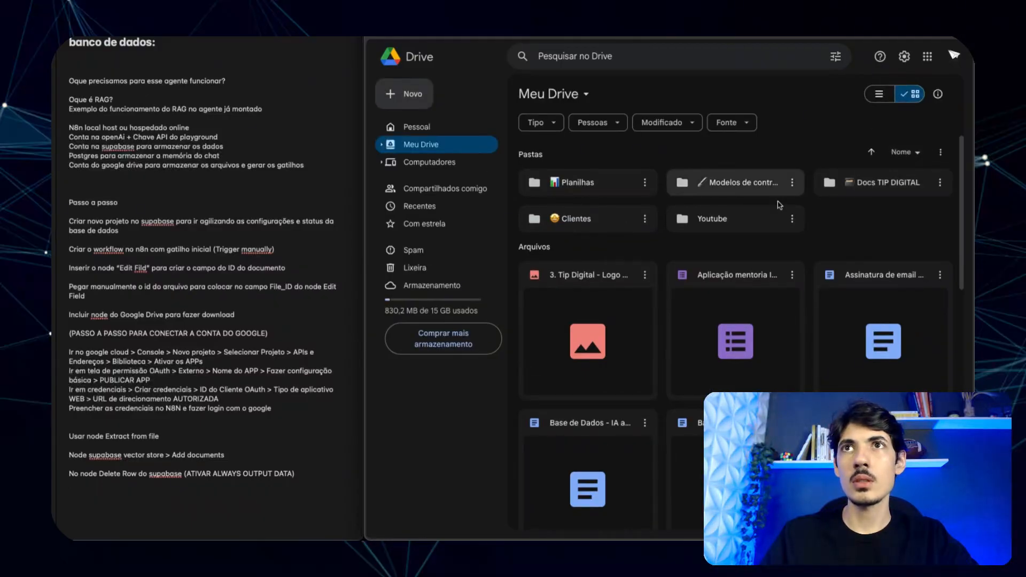
{"action": "left_click", "coordinate": [868, 182]}
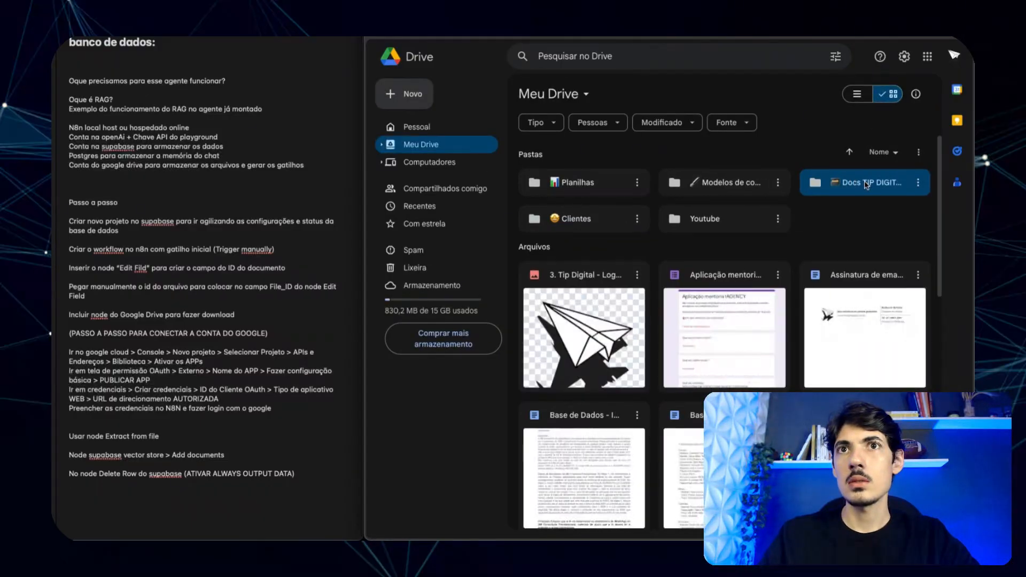
{"action": "double_click", "coordinate": [852, 192]}
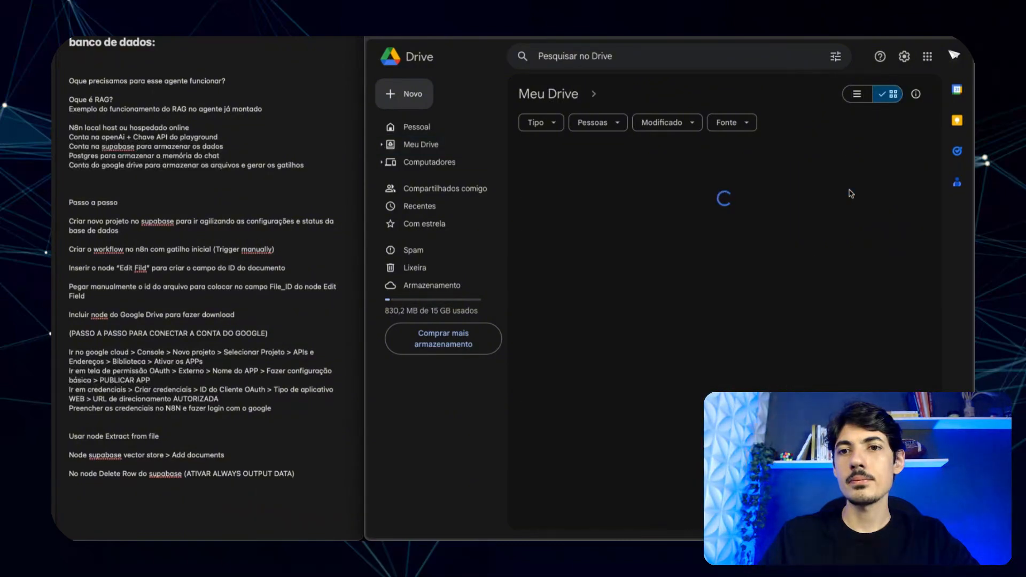
{"action": "left_click", "coordinate": [721, 218]}
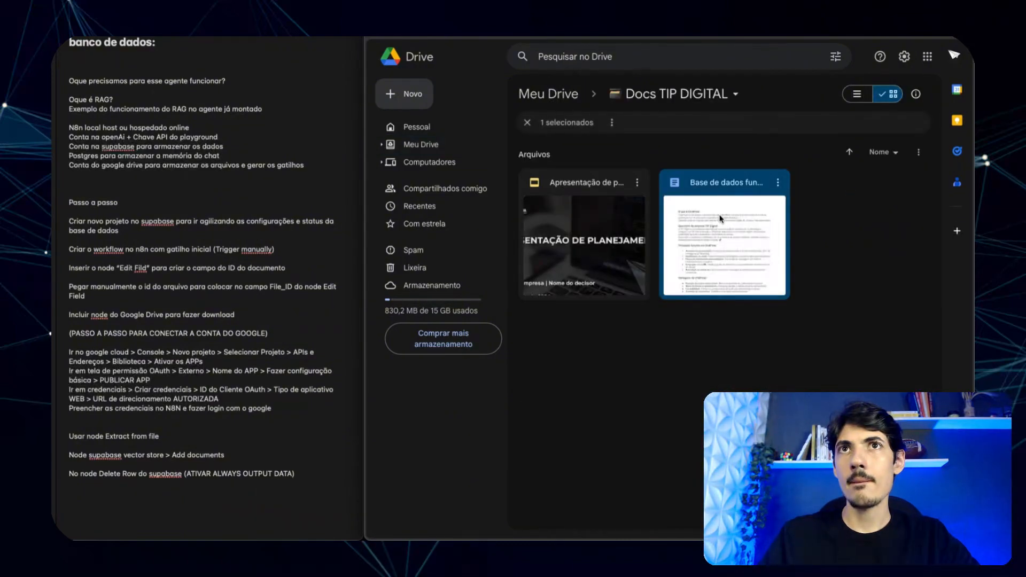
{"action": "double_click", "coordinate": [746, 238]}
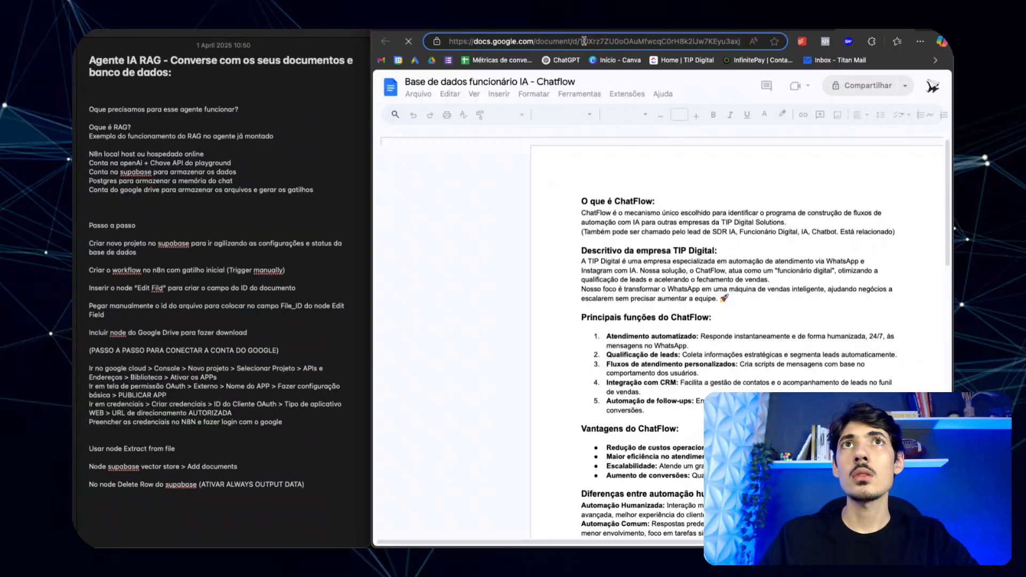
- Select the document ID within the Google Docs URL, then switch back to the n8n tab
{"action": "triple_click", "coordinate": [586, 41]}
{"action": "left_click", "coordinate": [580, 41]}
{"action": "left_click_drag", "start_coordinate": [580, 41], "coordinate": [694, 38]}
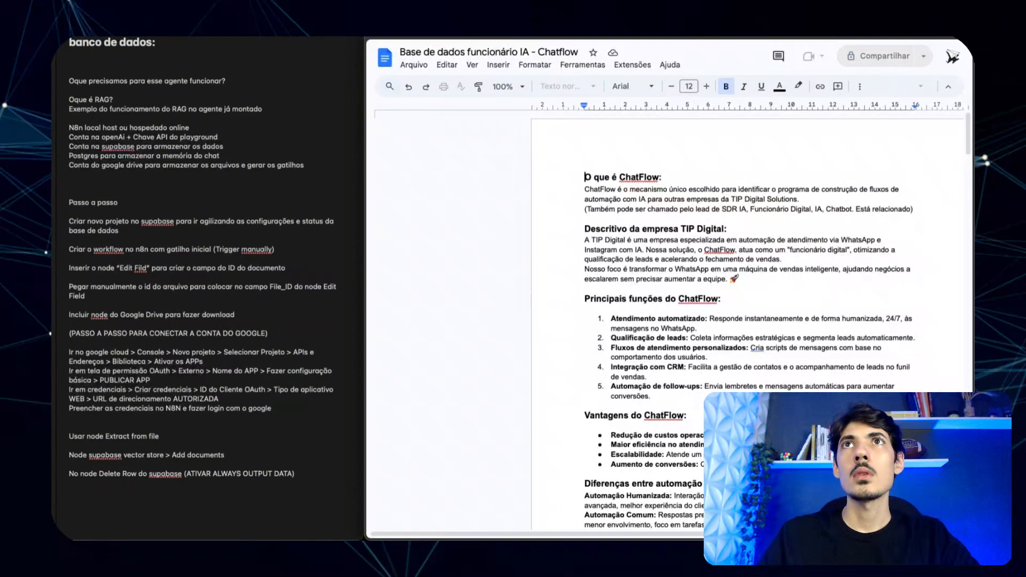
{"action": "key", "text": "ctrl+Tab"}
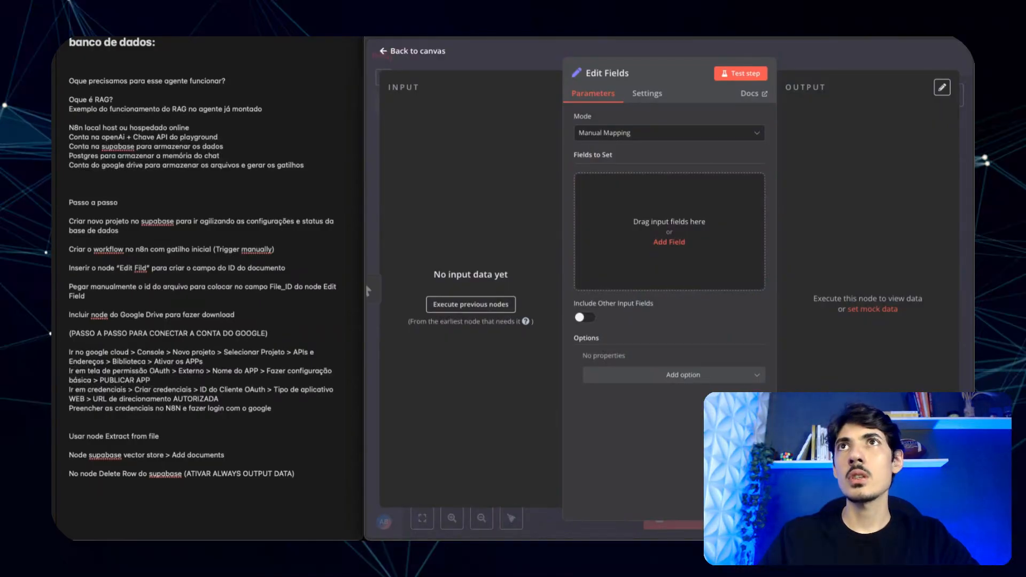
- Add a field named File_id whose value is the pasted Drive file ID
{"action": "left_click", "coordinate": [613, 227]}
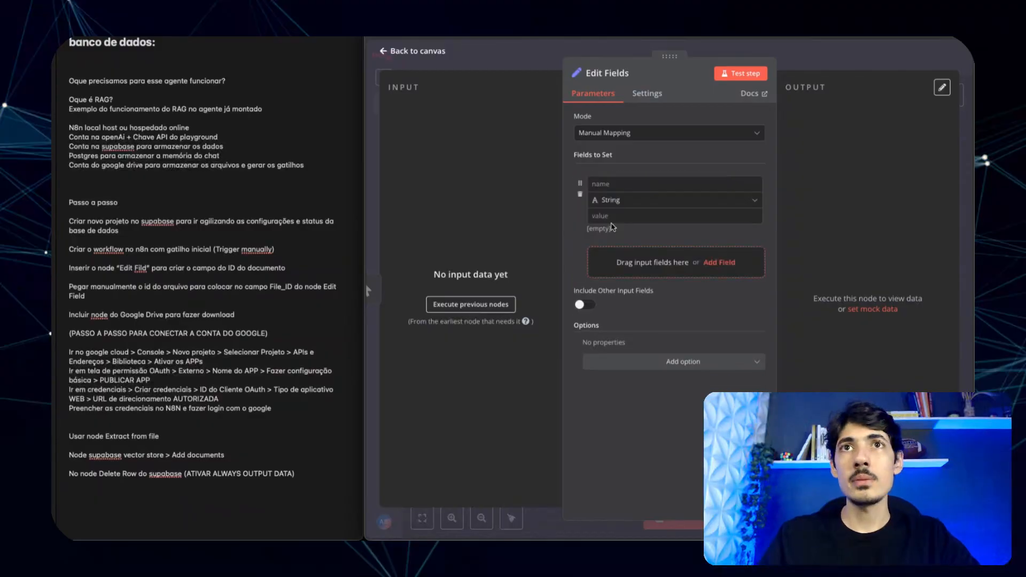
{"action": "left_click", "coordinate": [624, 185]}
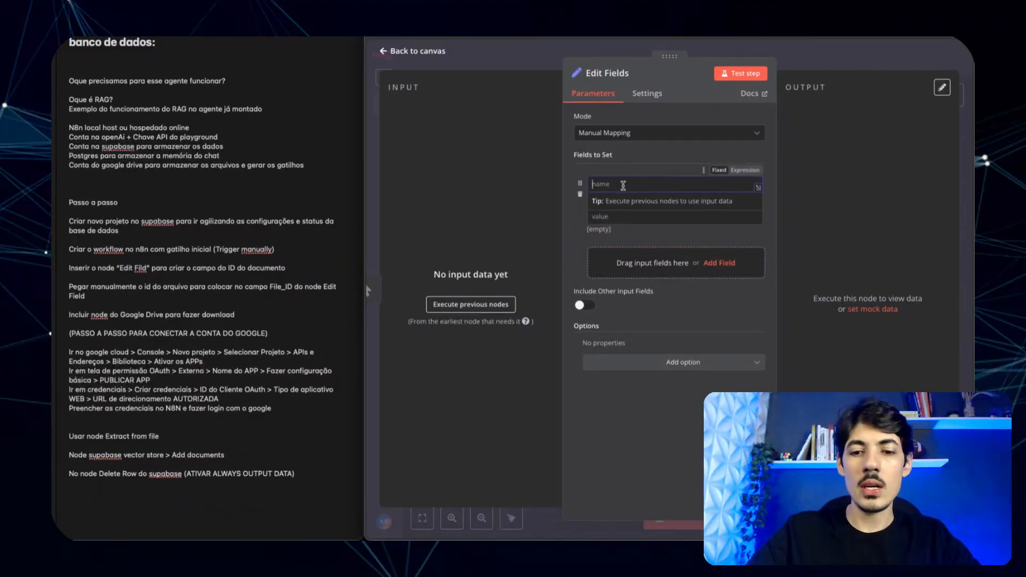
{"action": "type", "text": "File_id"}
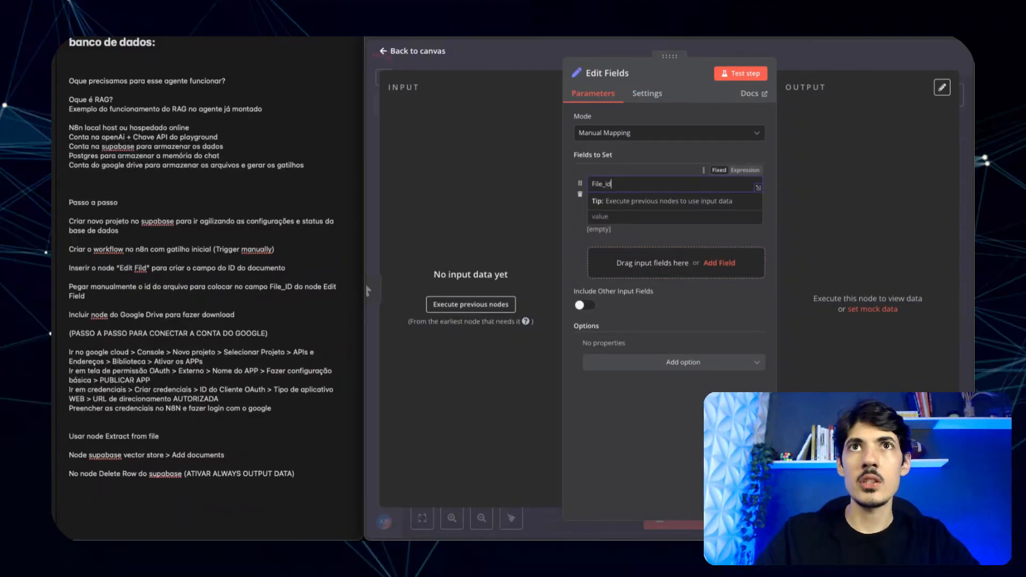
{"action": "left_click", "coordinate": [605, 215]}
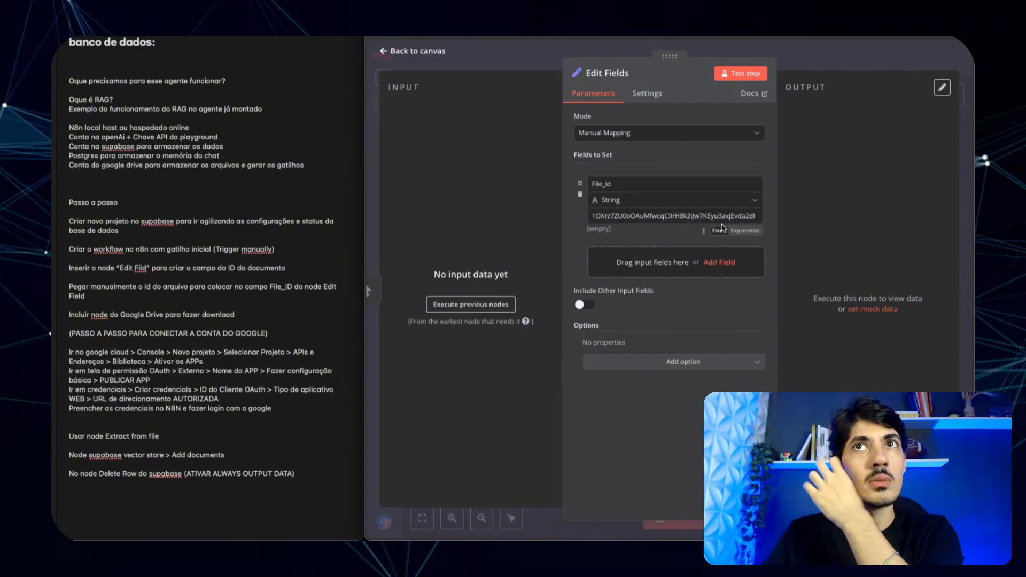
- Test the Edit Fields step and return to the workflow canvas
{"action": "left_click", "coordinate": [722, 74]}
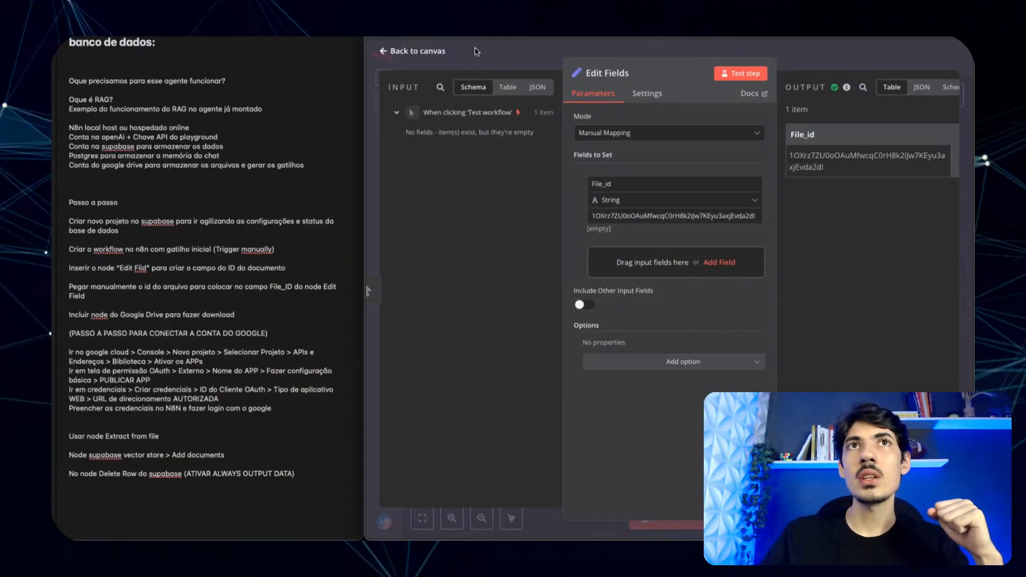
{"action": "left_click", "coordinate": [492, 53]}
{"action": "scroll", "coordinate": [589, 250], "scroll_direction": "right", "scroll_amount": 5}
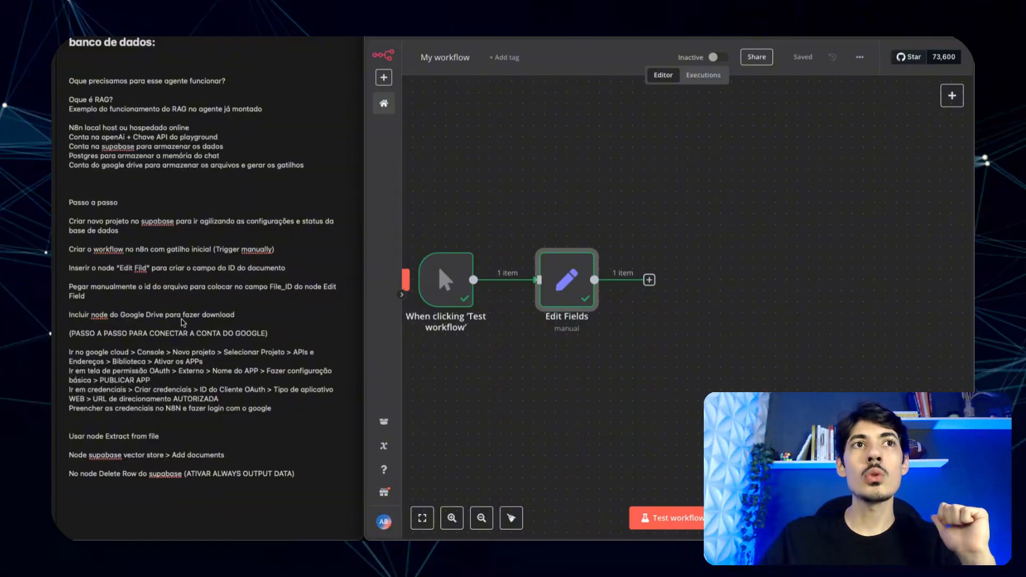
- Add a Google Drive 'Download file' node after Edit Fields and start a new OAuth2 credential
{"action": "left_click", "coordinate": [649, 280]}
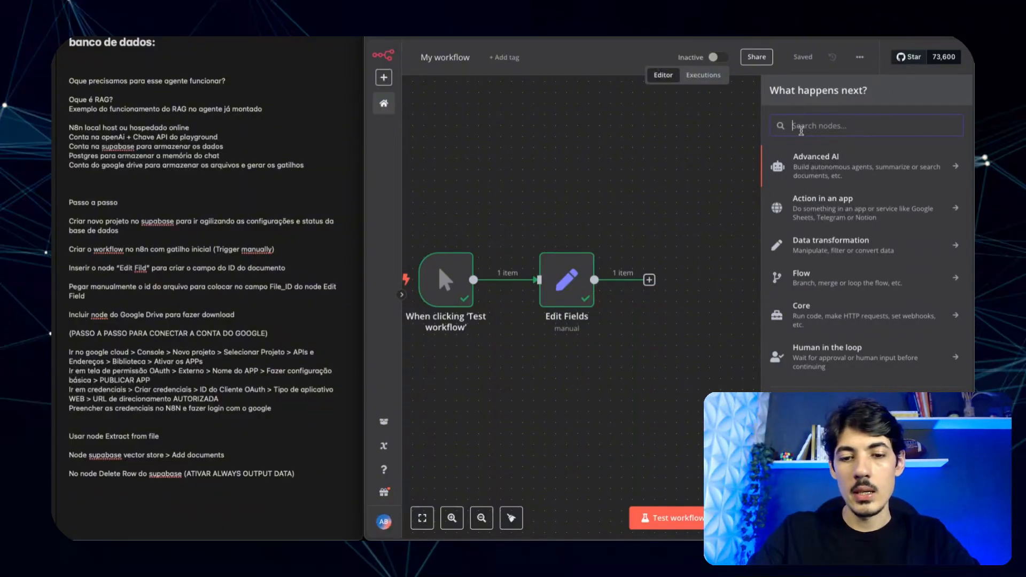
{"action": "type", "text": "g"}
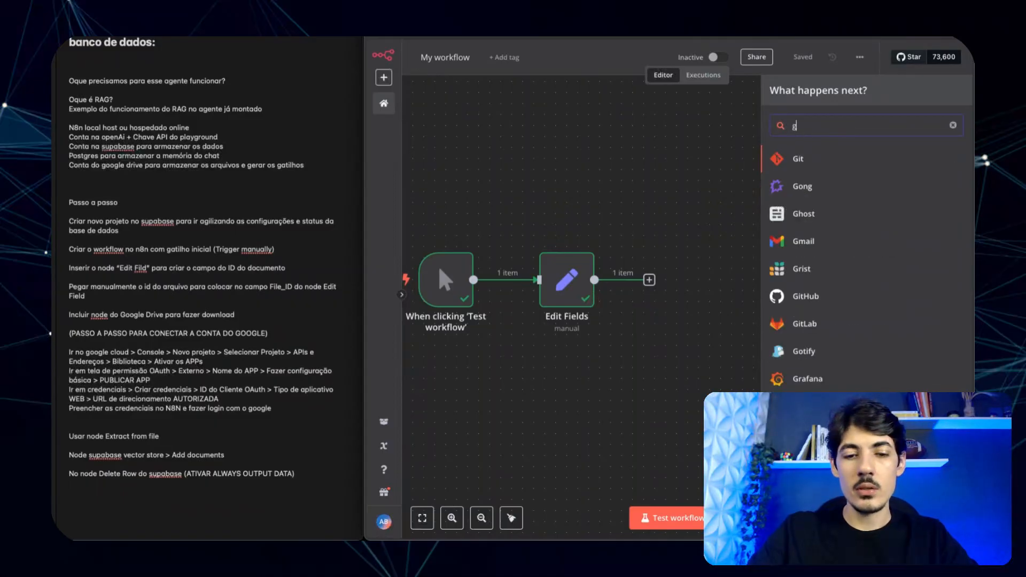
{"action": "type", "text": "oog"}
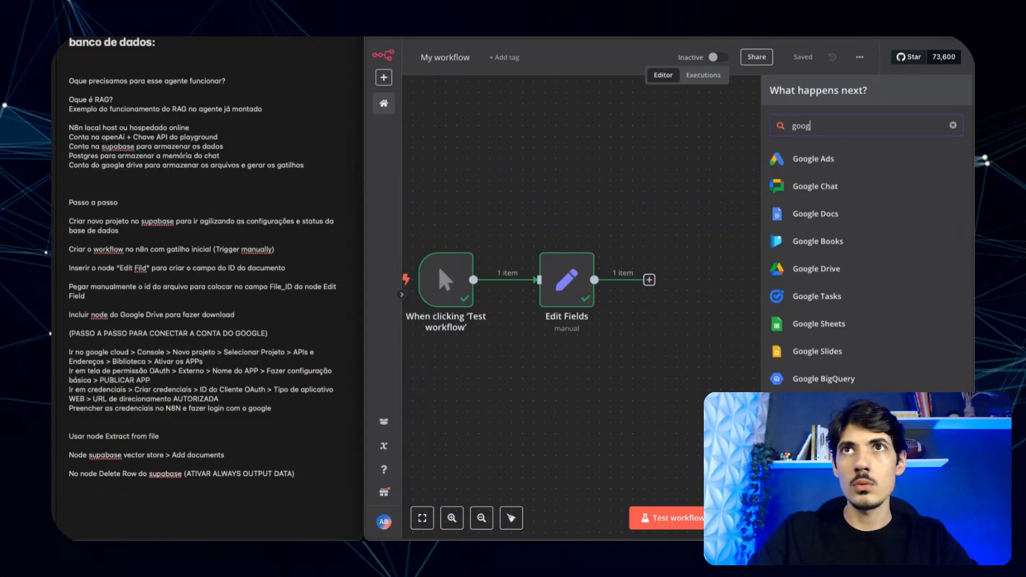
{"action": "left_click", "coordinate": [826, 271]}
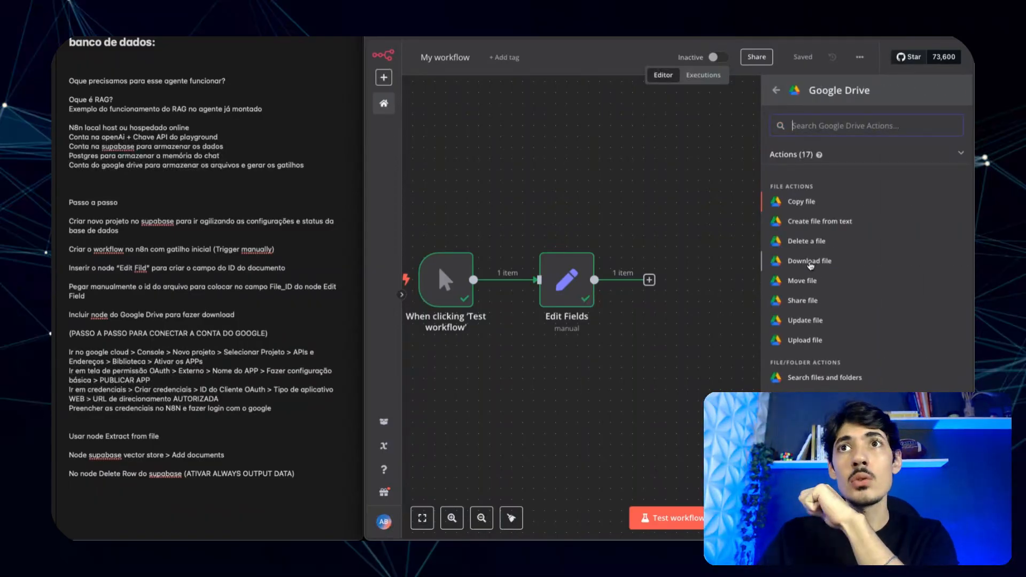
{"action": "left_click", "coordinate": [807, 262]}
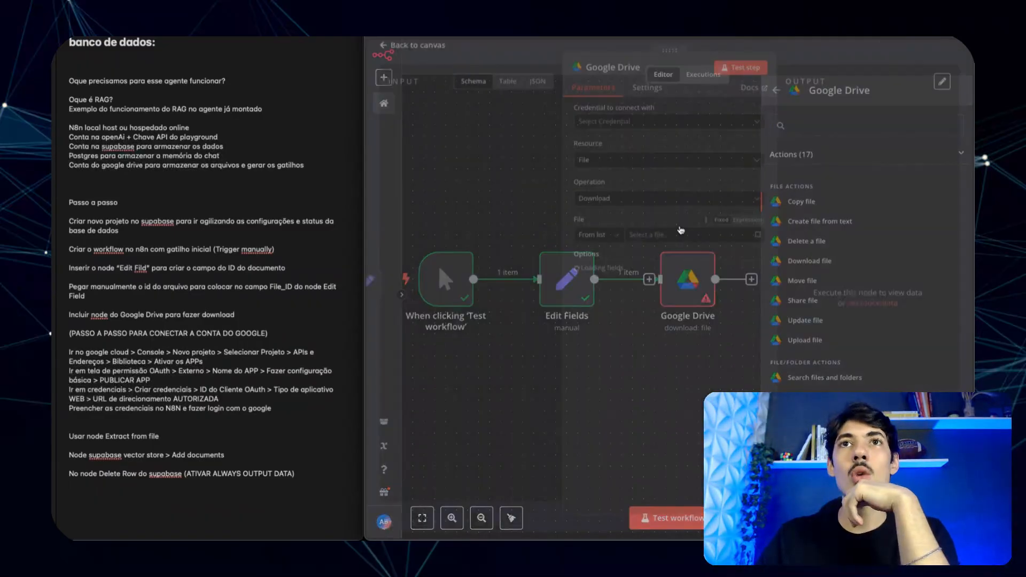
{"action": "left_click", "coordinate": [635, 127]}
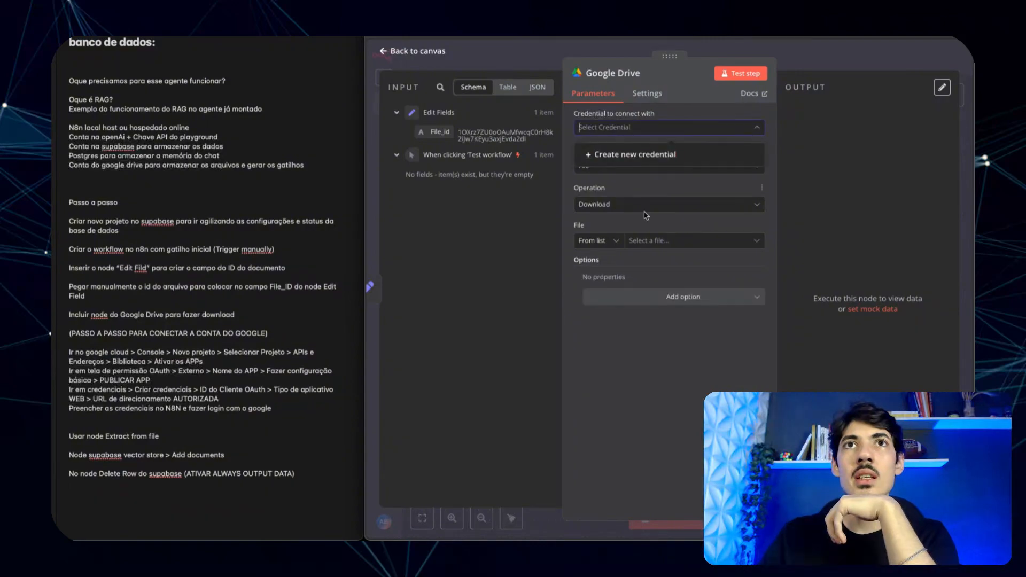
{"action": "left_click", "coordinate": [637, 155]}
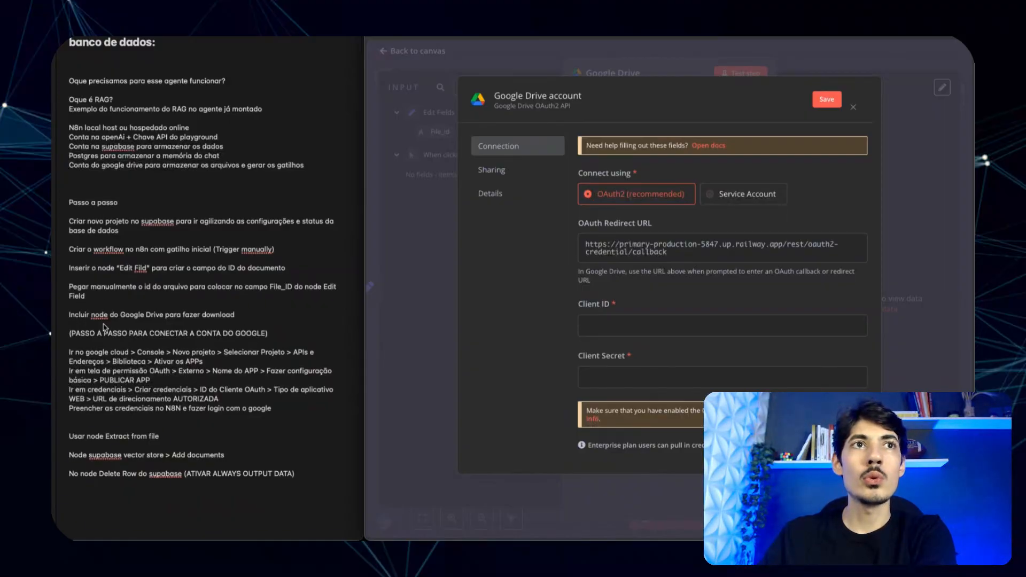
{"action": "scroll", "coordinate": [625, 204], "scroll_direction": "down", "scroll_amount": 2}
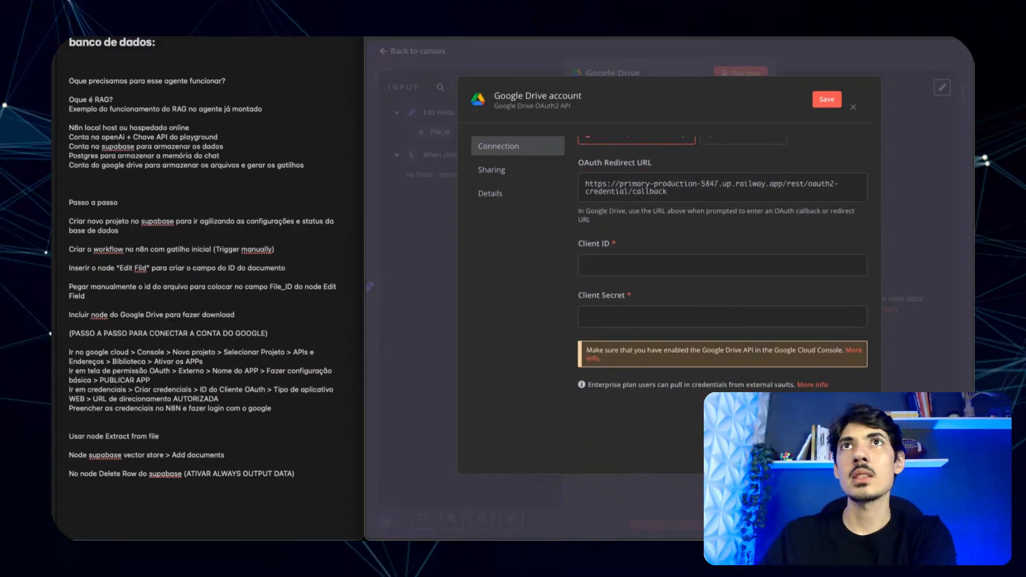
{"action": "key", "text": "ctrl+Tab"}
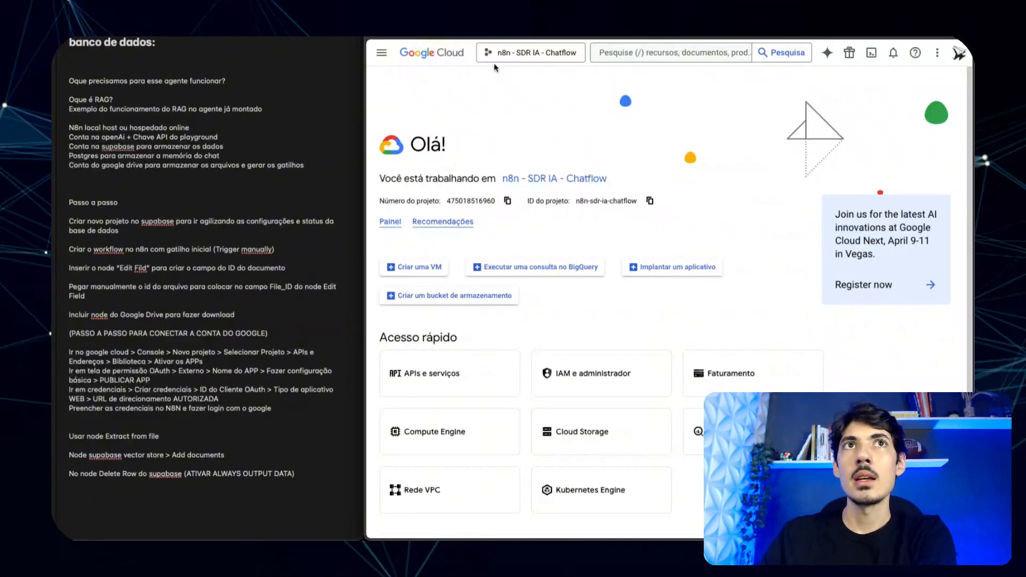
- Open the Google Cloud project selector and choose NOVO PROJETO
{"action": "left_click", "coordinate": [383, 53]}
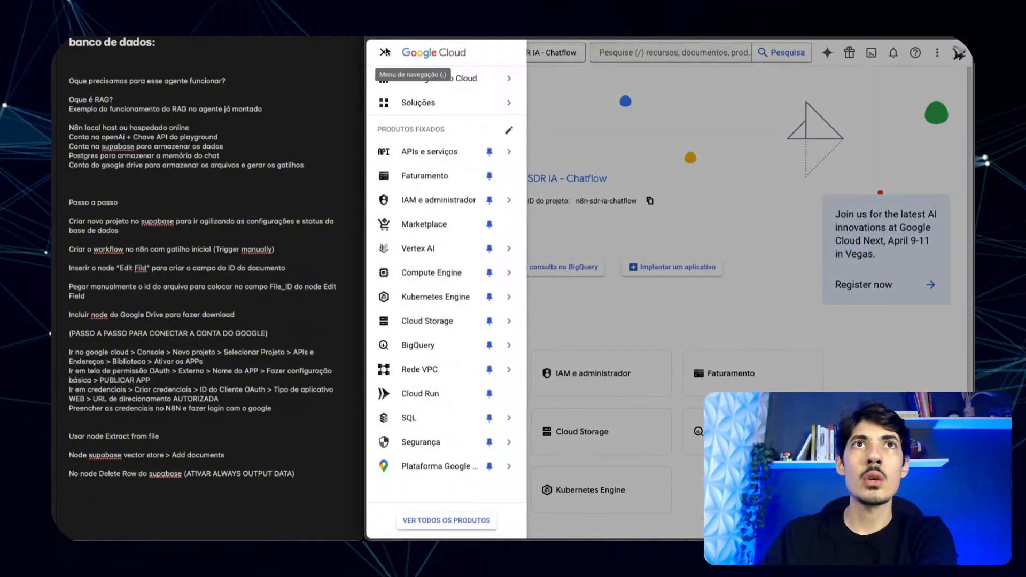
{"action": "left_click", "coordinate": [682, 68]}
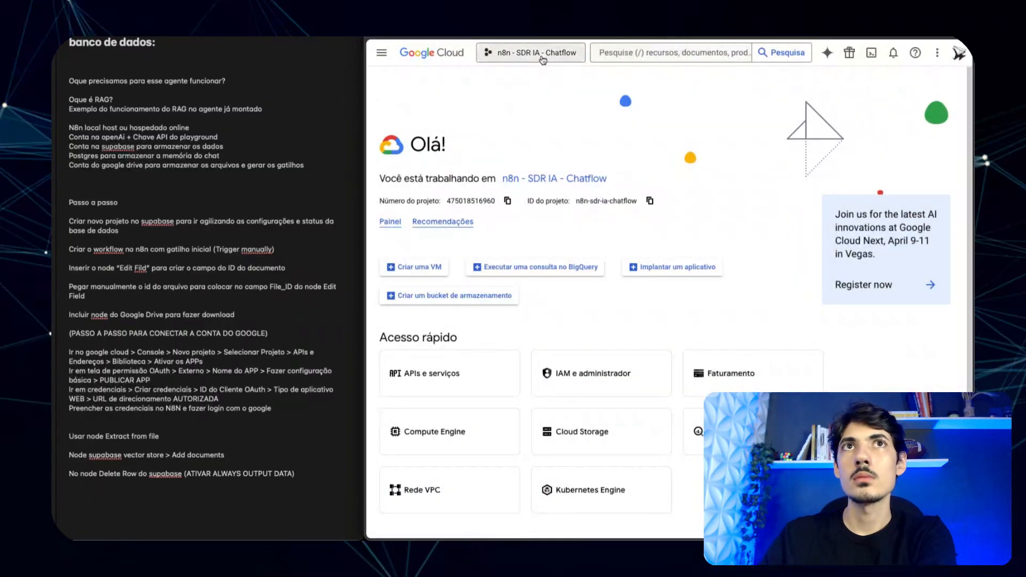
{"action": "left_click", "coordinate": [543, 55]}
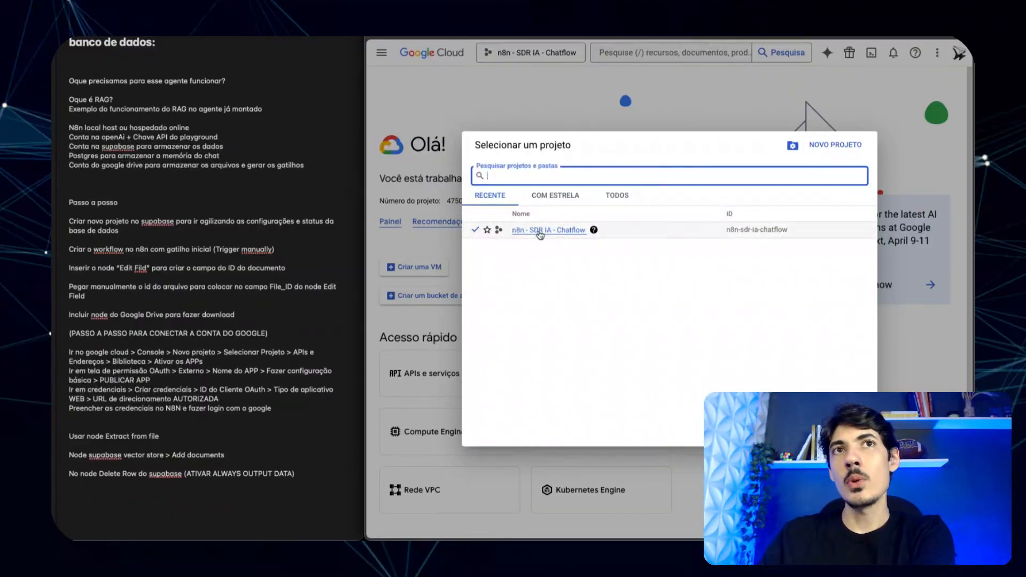
{"action": "left_click", "coordinate": [836, 146]}
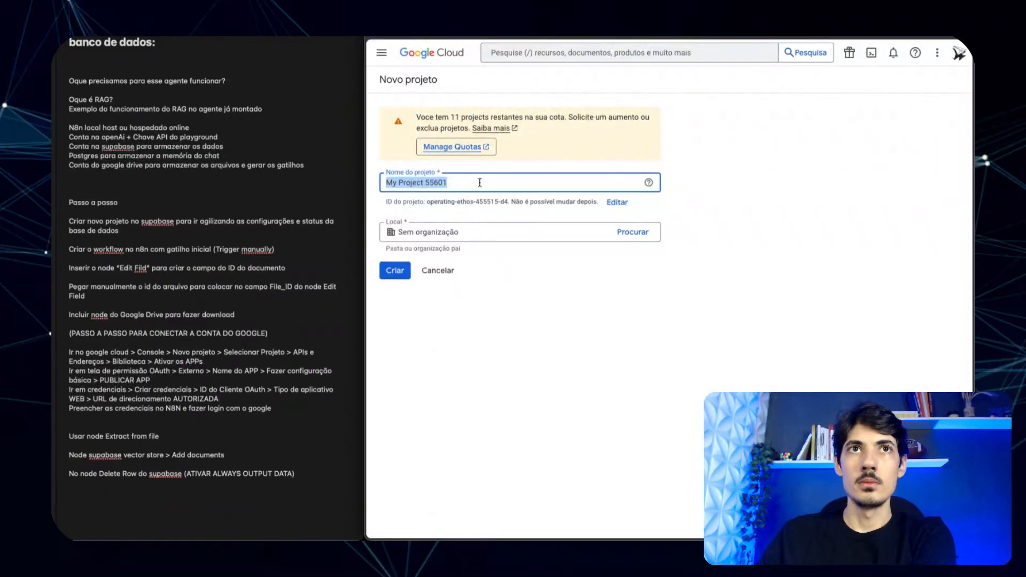
- Name the new project 'Youtube', keep location 'Sem organização', create it and select it
{"action": "left_click", "coordinate": [513, 182]}
{"action": "triple_click", "coordinate": [505, 182]}
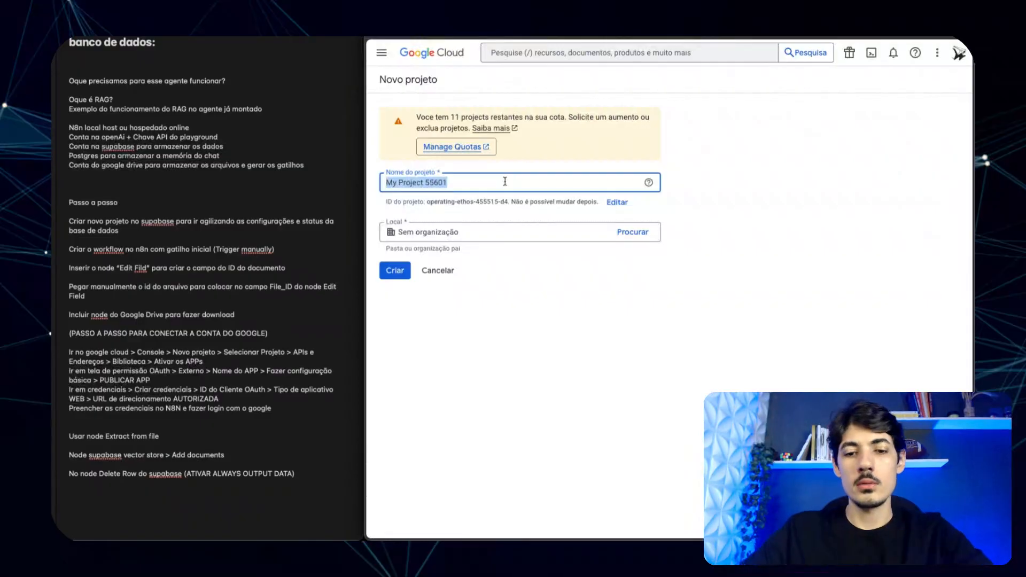
{"action": "type", "text": "Youtube"}
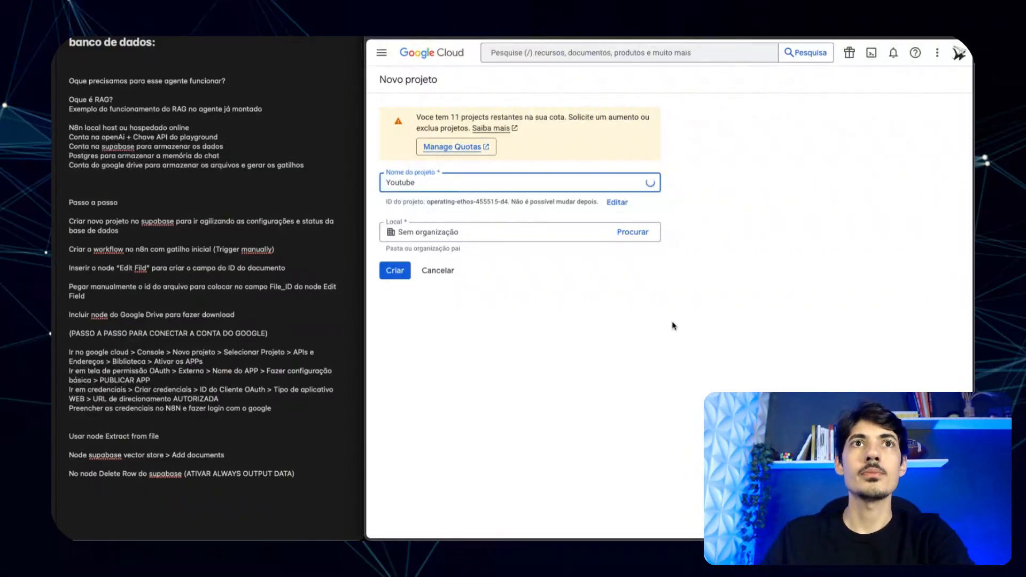
{"action": "left_click", "coordinate": [479, 257]}
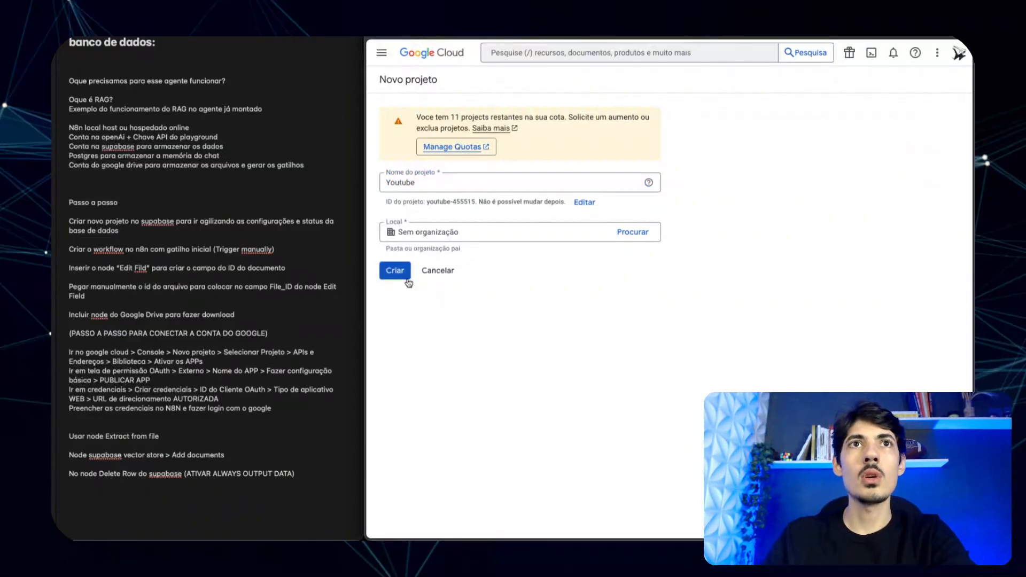
{"action": "left_click", "coordinate": [488, 232]}
{"action": "left_click", "coordinate": [632, 232]}
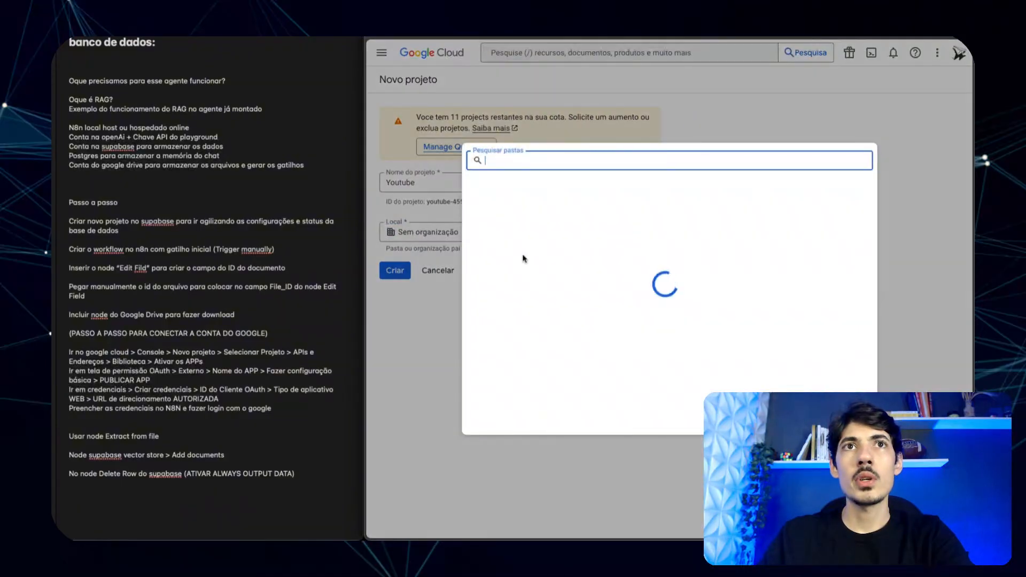
{"action": "left_click", "coordinate": [452, 313]}
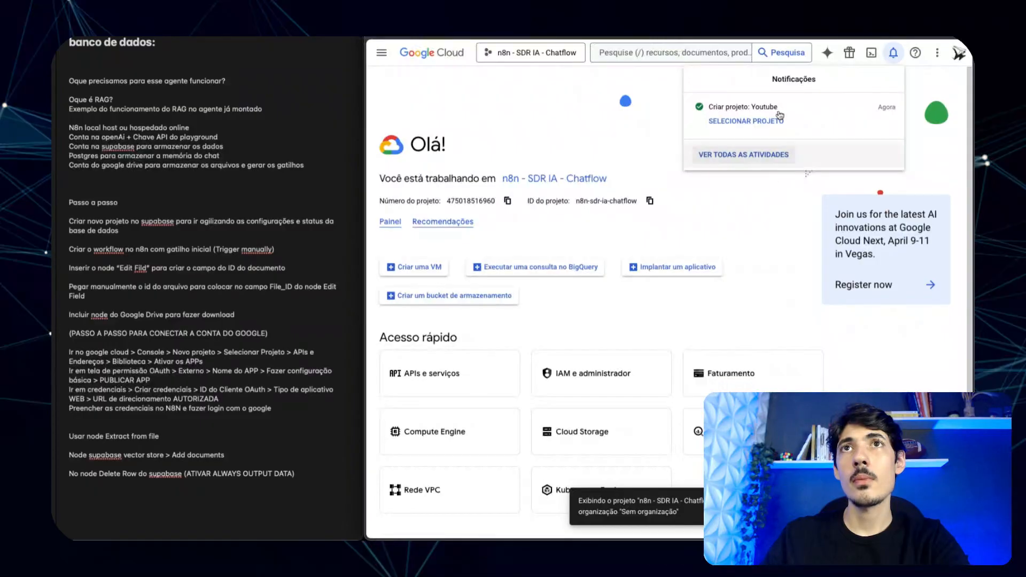
{"action": "left_click", "coordinate": [761, 122]}
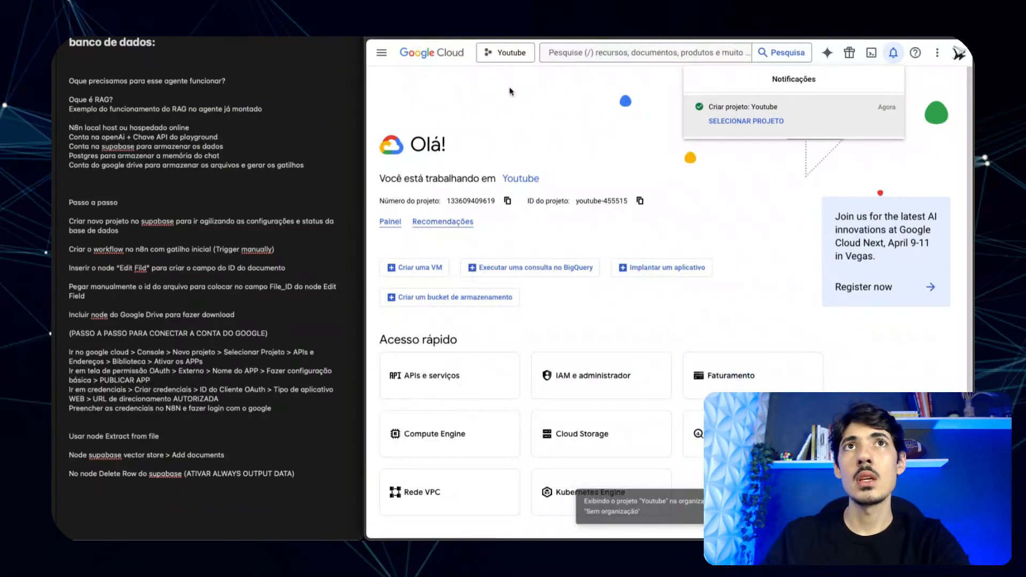
- Confirm Youtube is the active project, then go through APIs e serviços to the Biblioteca
{"action": "left_click", "coordinate": [506, 54]}
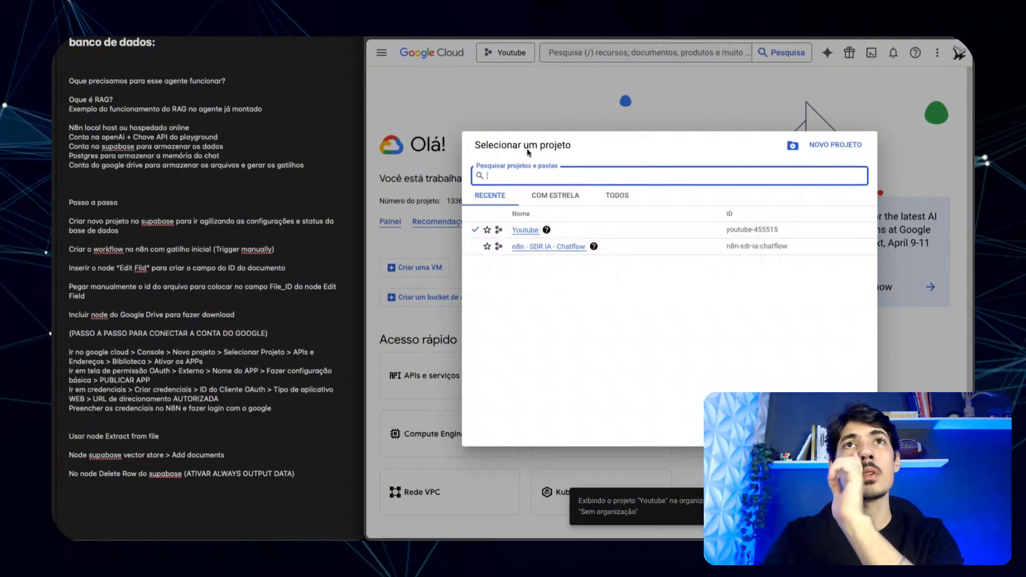
{"action": "left_click", "coordinate": [518, 110]}
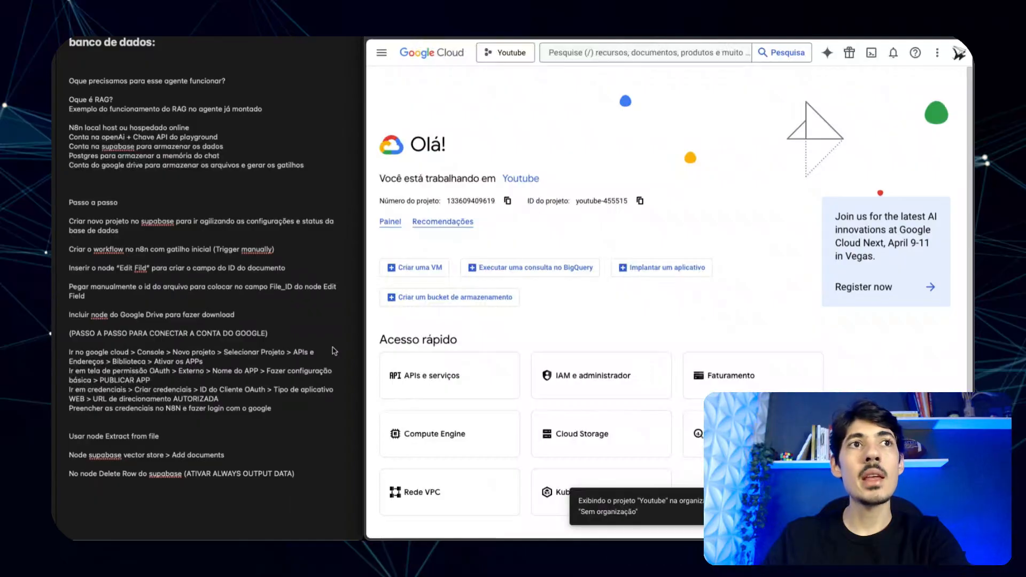
{"action": "left_click", "coordinate": [382, 53]}
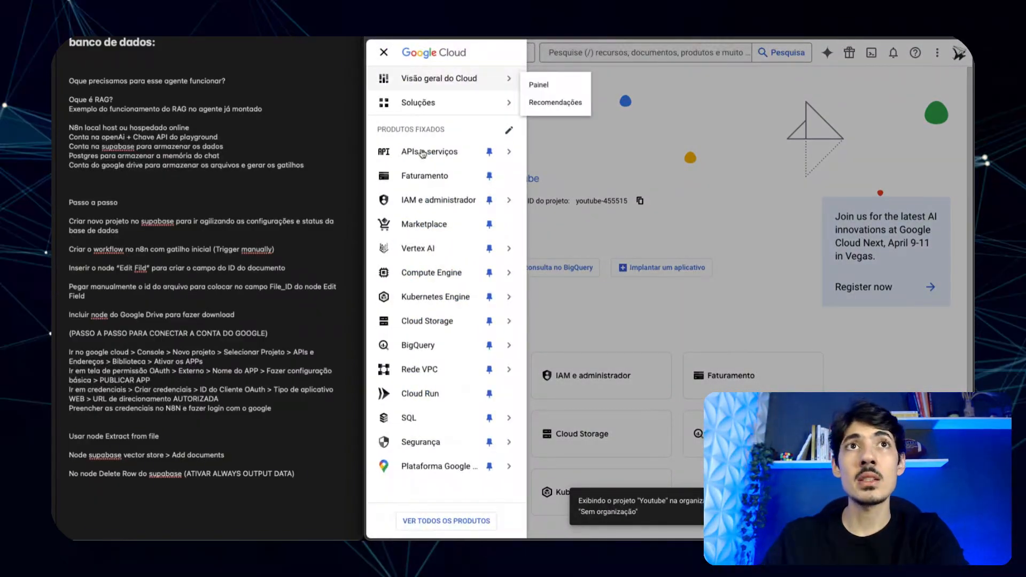
{"action": "mouse_move", "coordinate": [423, 154]}
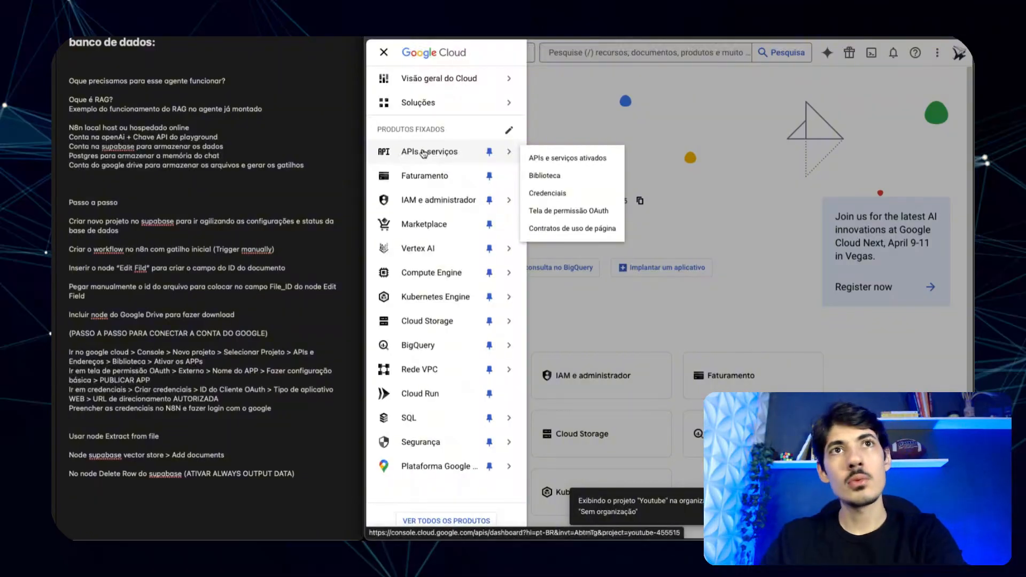
{"action": "left_click", "coordinate": [424, 153]}
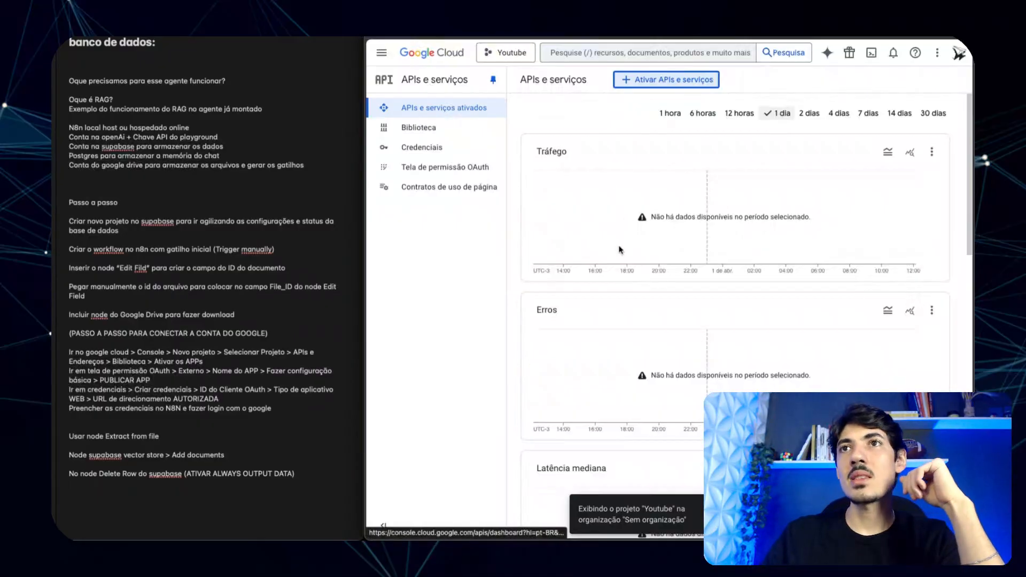
{"action": "scroll", "coordinate": [619, 250], "scroll_direction": "down", "scroll_amount": 4}
{"action": "scroll", "coordinate": [619, 250], "scroll_direction": "up", "scroll_amount": 4}
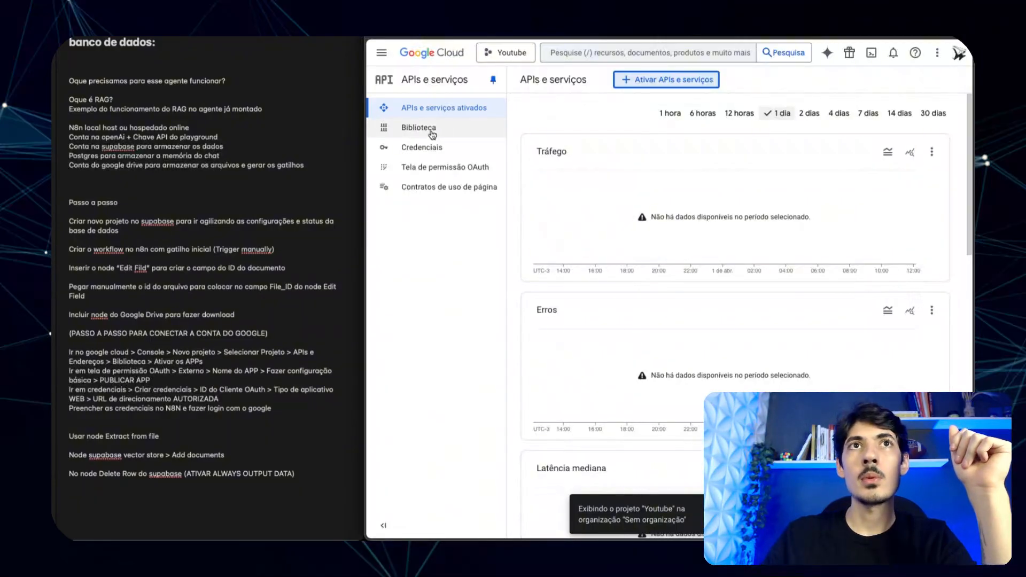
{"action": "left_click", "coordinate": [468, 130]}
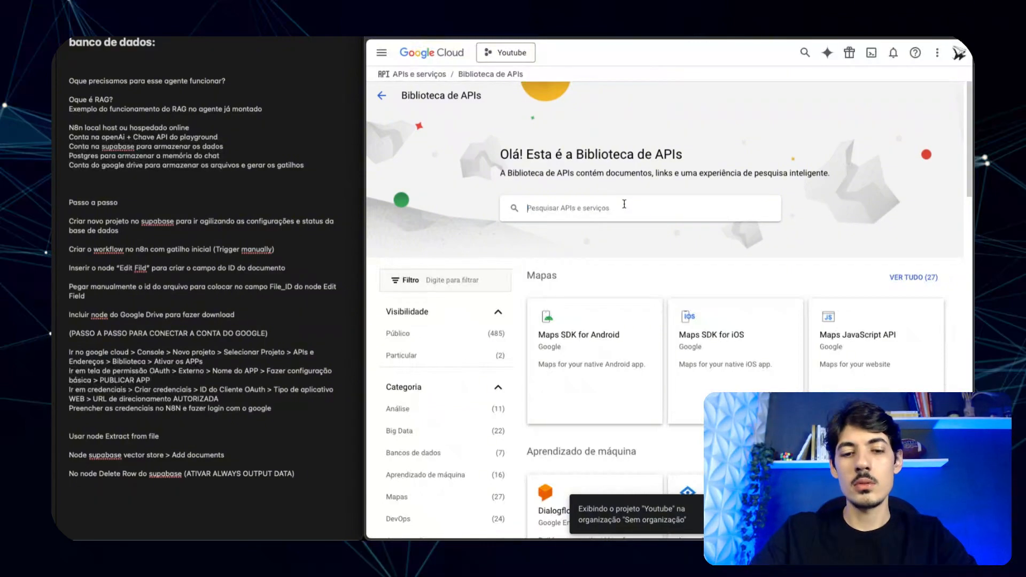
- Search the API Library for 'drive' and enable the Google Drive API with ATIVAR
{"action": "type", "text": "drive"}
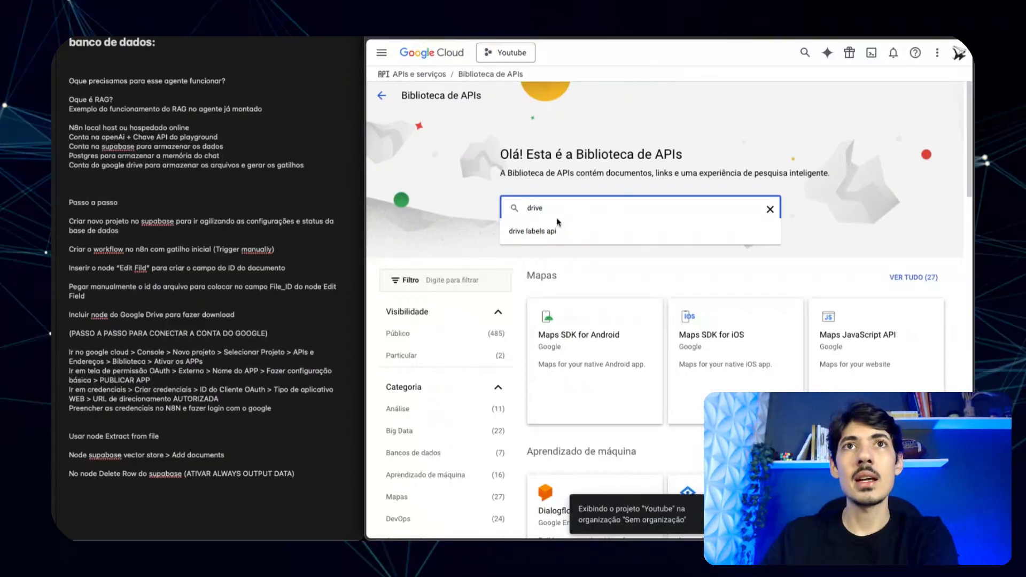
{"action": "key", "text": "Return"}
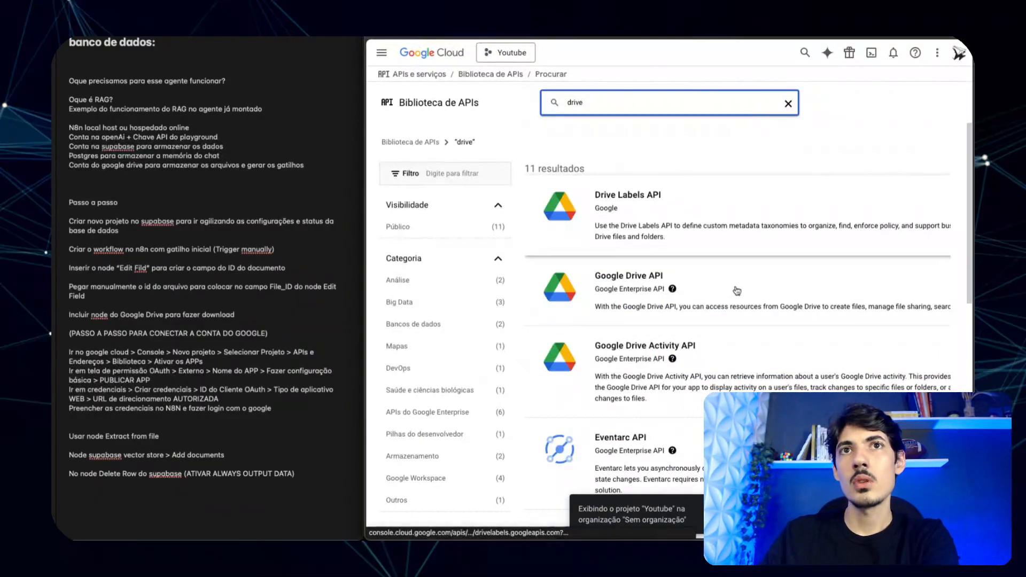
{"action": "scroll", "coordinate": [737, 291], "scroll_direction": "down", "scroll_amount": 1}
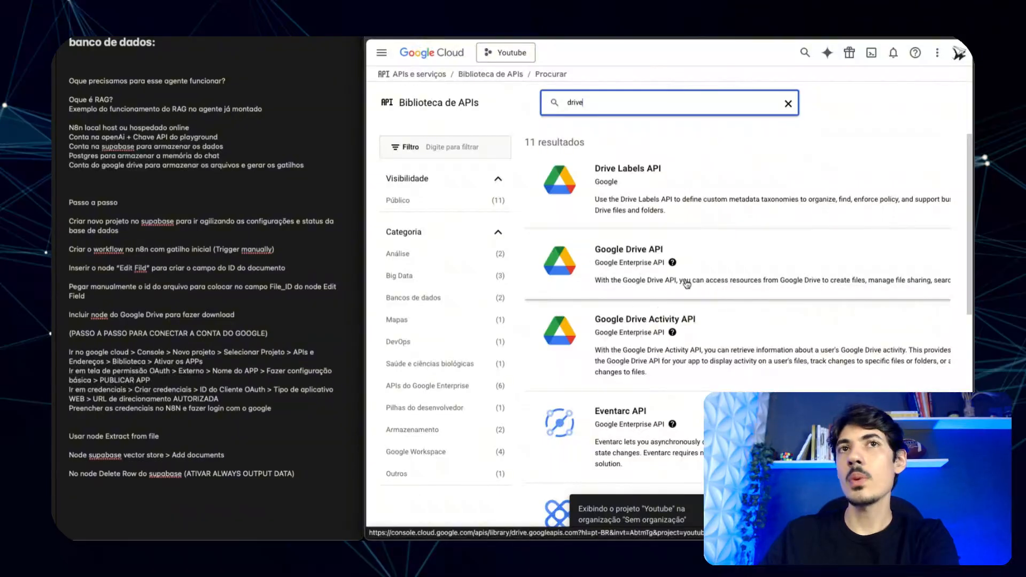
{"action": "double_click", "coordinate": [575, 102]}
{"action": "type", "text": "gmai"}
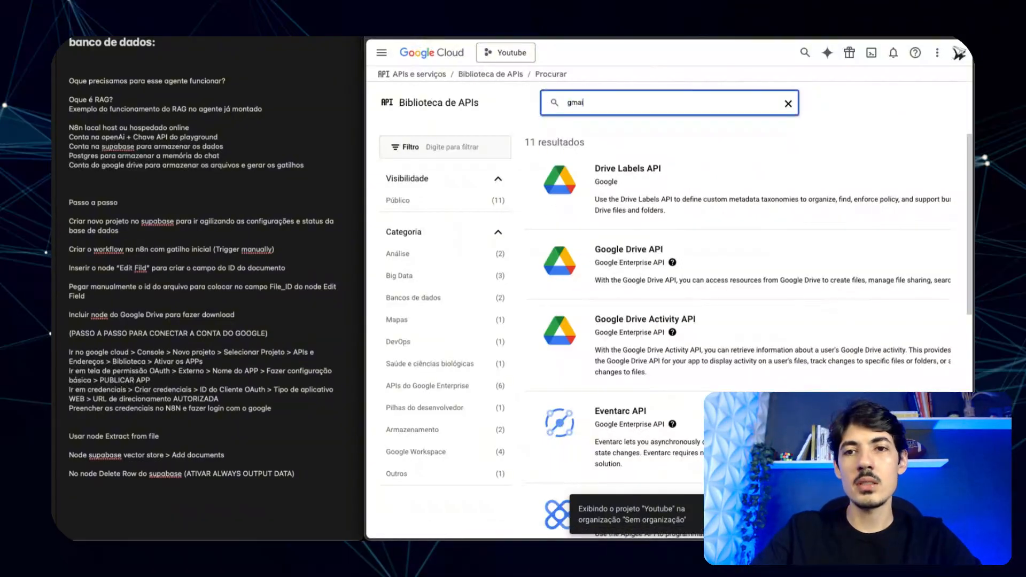
{"action": "type", "text": "l"}
{"action": "key", "text": "Return"}
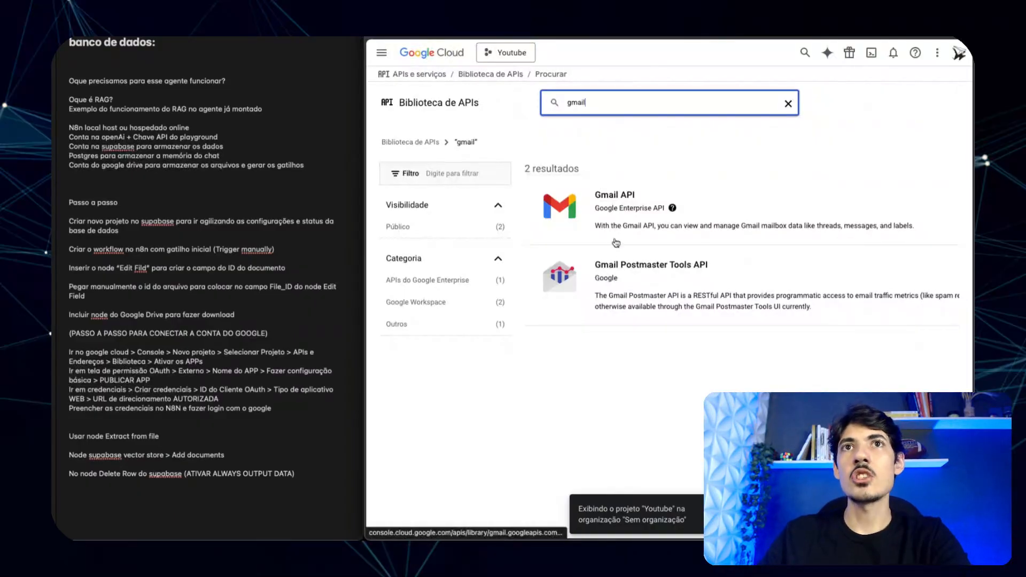
{"action": "double_click", "coordinate": [614, 103]}
{"action": "type", "text": "drive"}
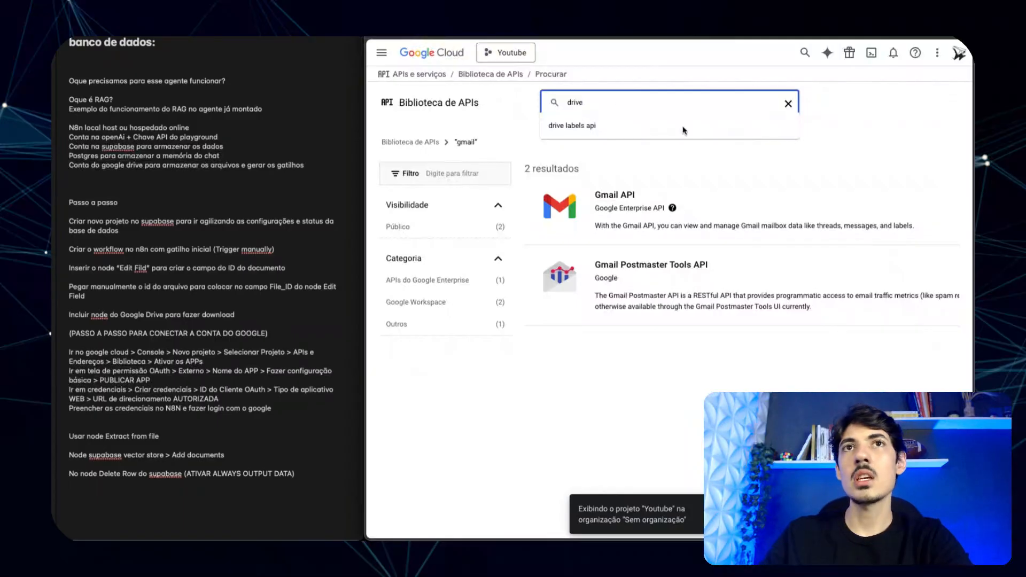
{"action": "key", "text": "Return"}
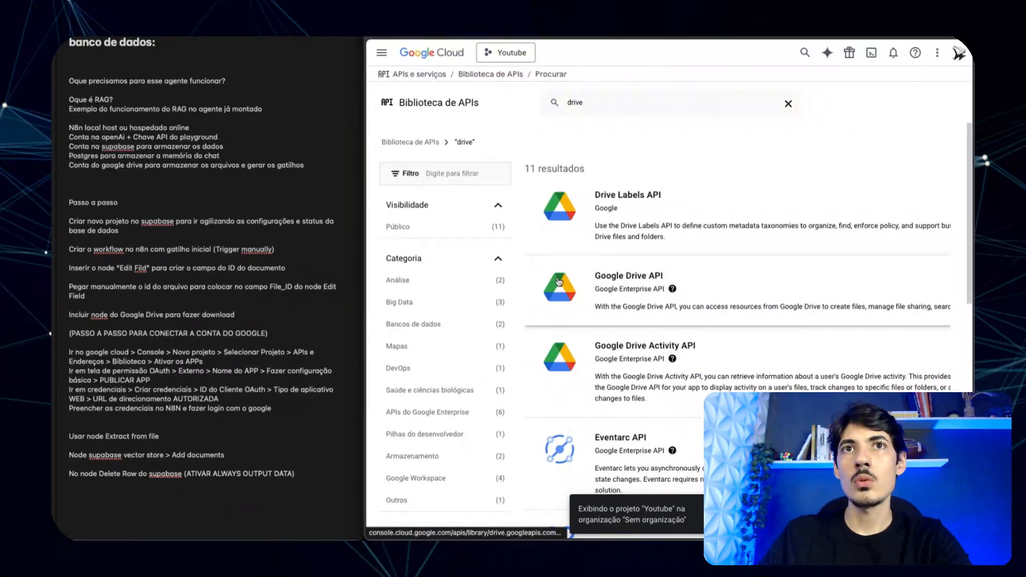
{"action": "left_click", "coordinate": [558, 282]}
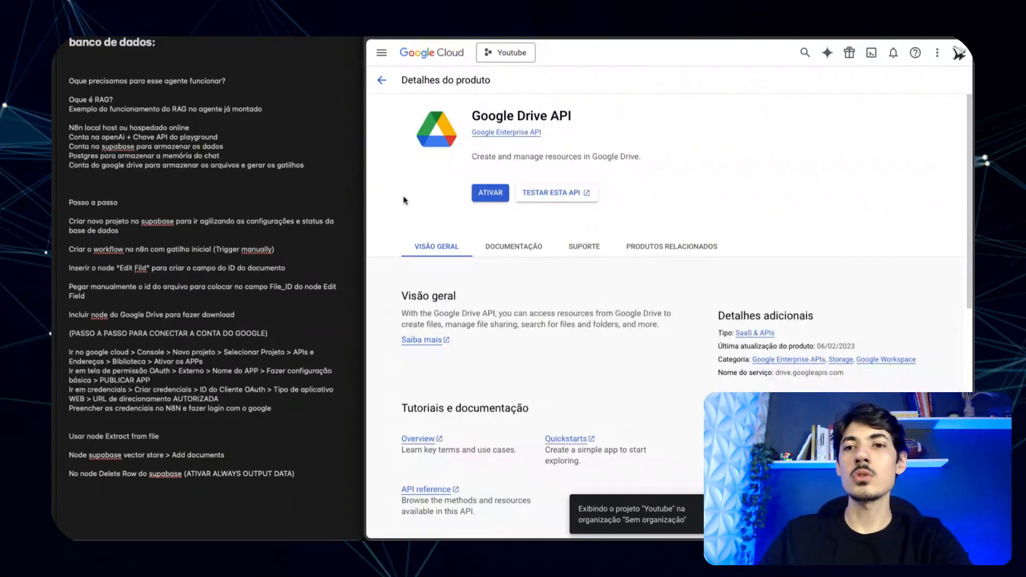
{"action": "left_click", "coordinate": [487, 198]}
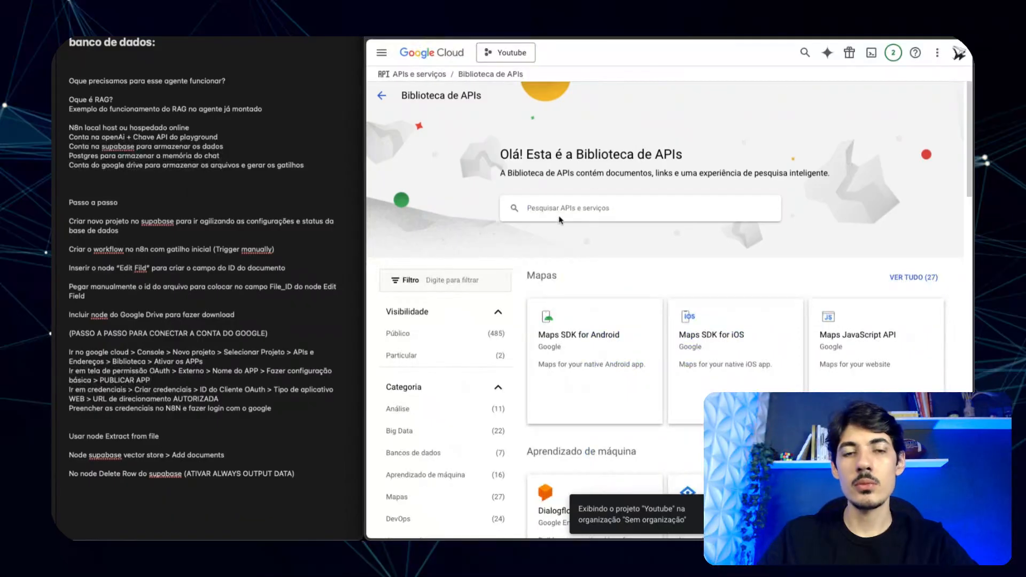
- Search the library for 'gmail' and enable the Gmail API with ATIVAR
{"action": "left_click", "coordinate": [560, 217]}
{"action": "type", "text": "gmail"}
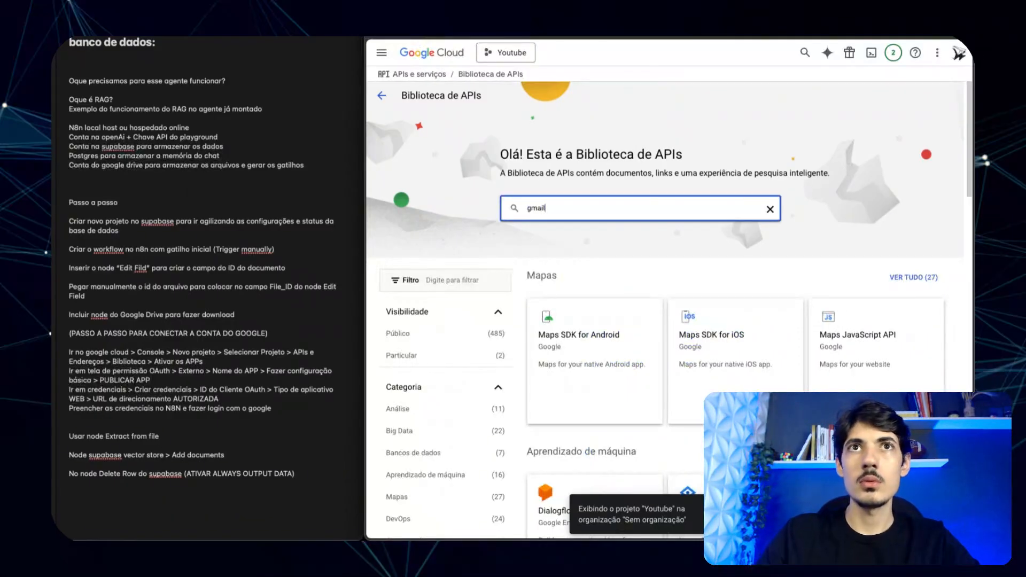
{"action": "key", "text": "Return"}
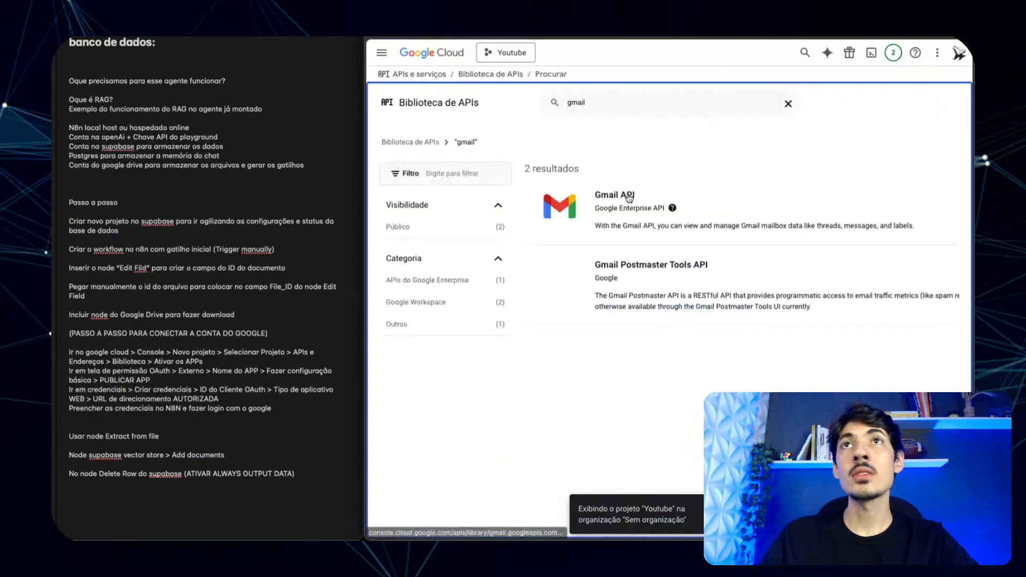
{"action": "left_click", "coordinate": [557, 209]}
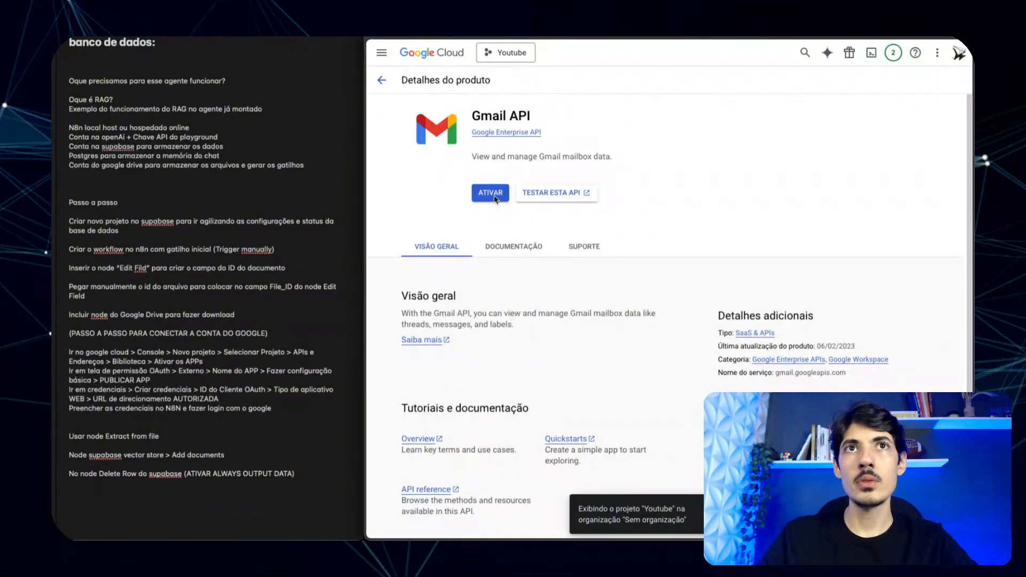
{"action": "left_click", "coordinate": [491, 196]}
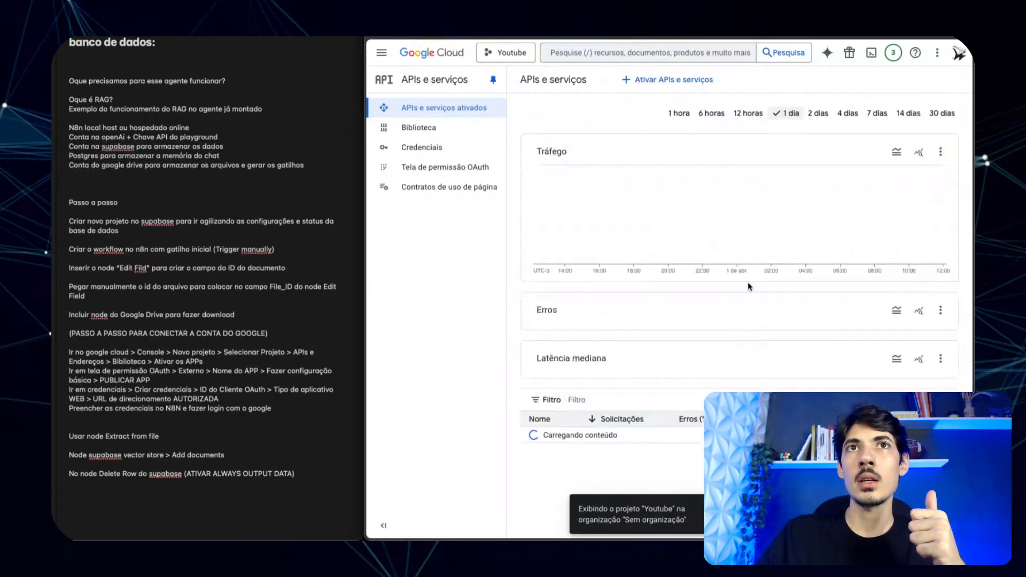
- Review the enabled APIs list, then search the Biblioteca for 'drive' again
{"action": "scroll", "coordinate": [716, 326], "scroll_direction": "down", "scroll_amount": 5}
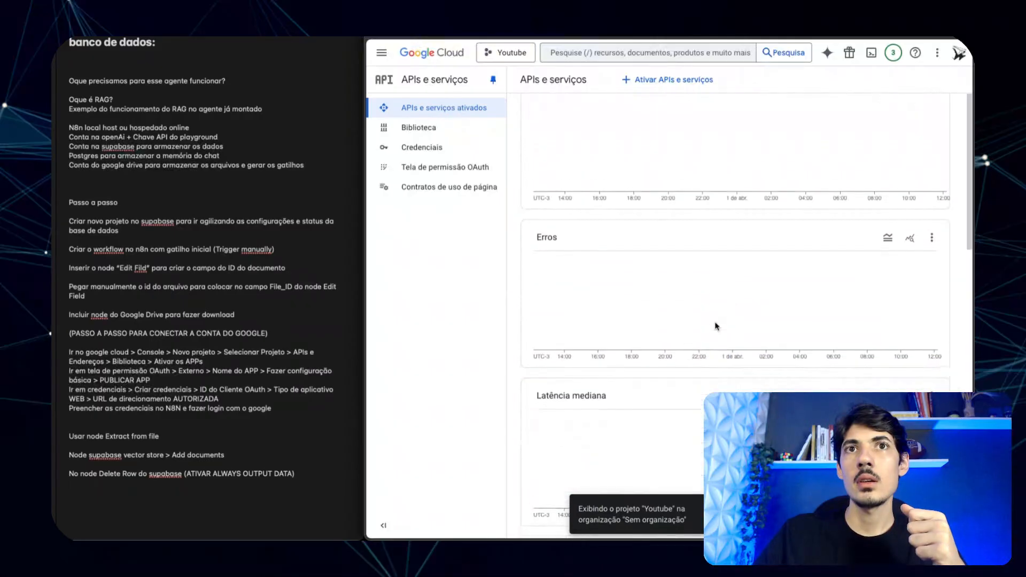
{"action": "scroll", "coordinate": [717, 327], "scroll_direction": "down", "scroll_amount": 7}
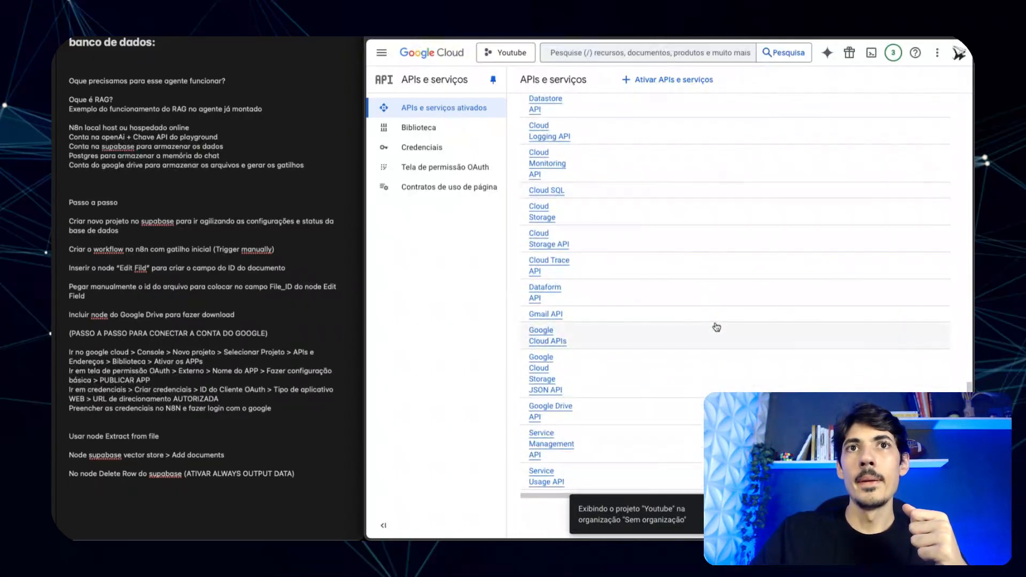
{"action": "scroll", "coordinate": [717, 327], "scroll_direction": "up", "scroll_amount": 10}
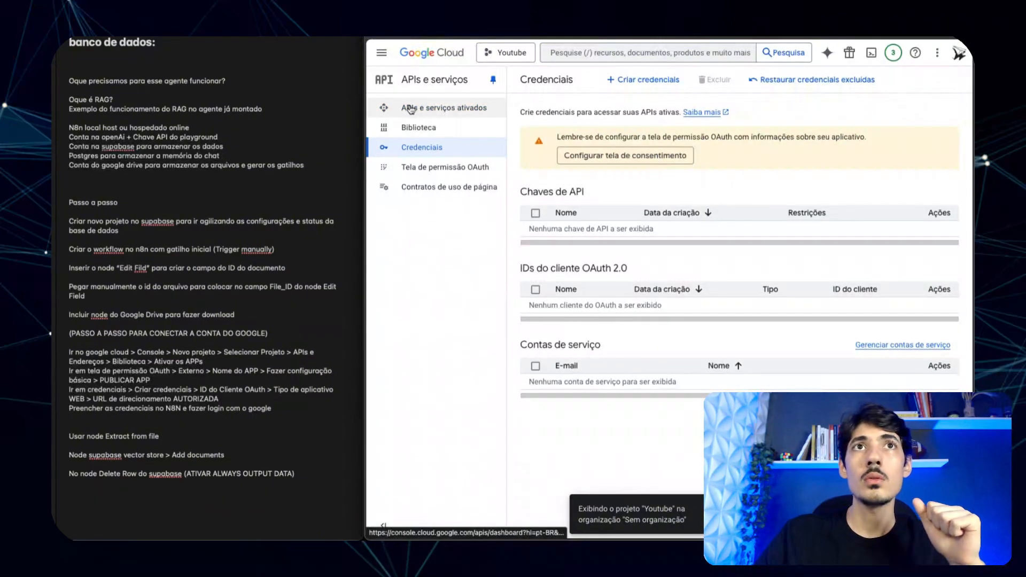
{"action": "left_click", "coordinate": [427, 127]}
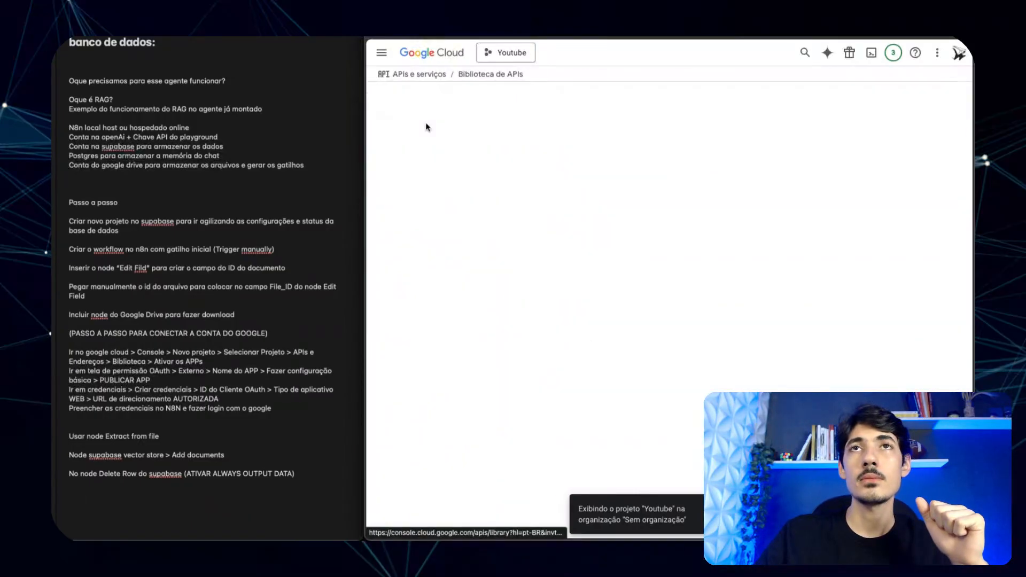
{"action": "left_click", "coordinate": [621, 213]}
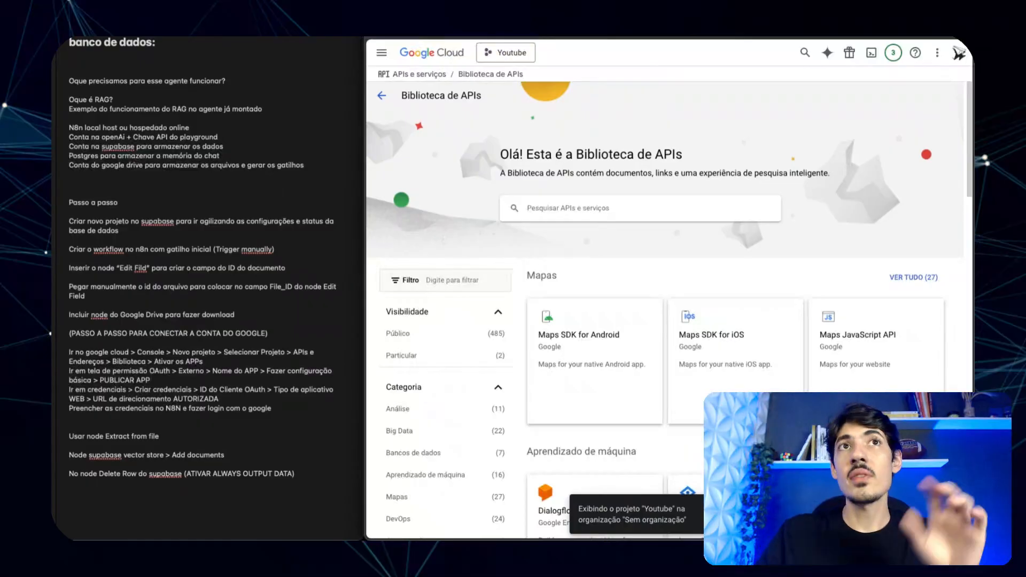
{"action": "type", "text": "drive"}
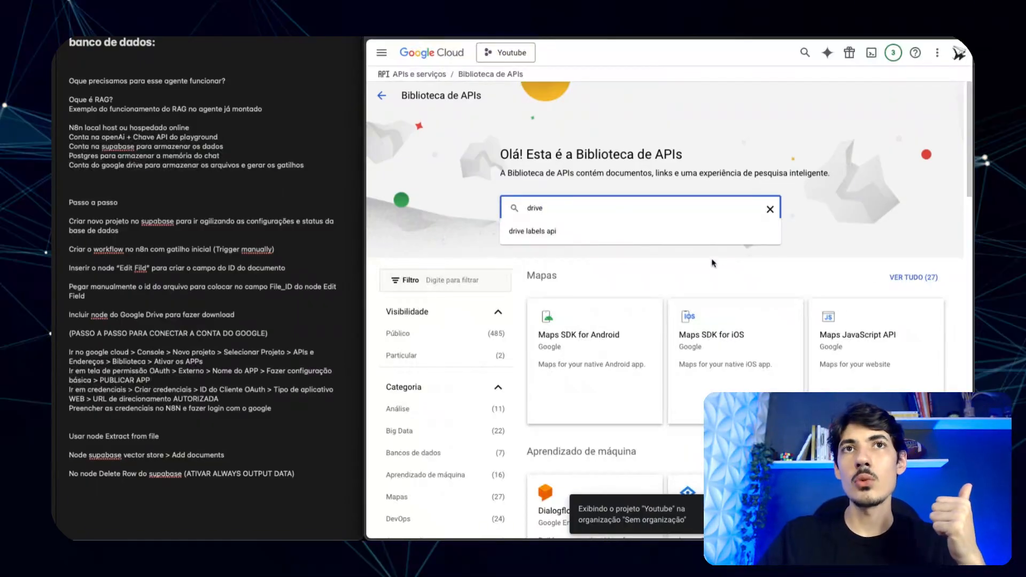
{"action": "key", "text": "Return"}
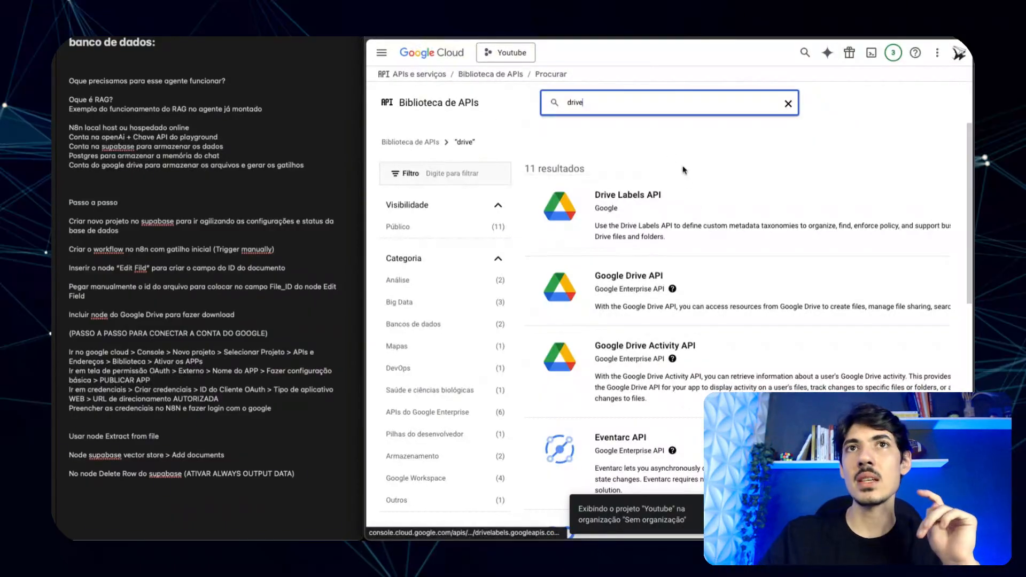
- Open Google Drive API's GERENCIAR page, then go to Tela de permissão OAuth
{"action": "left_click", "coordinate": [629, 276]}
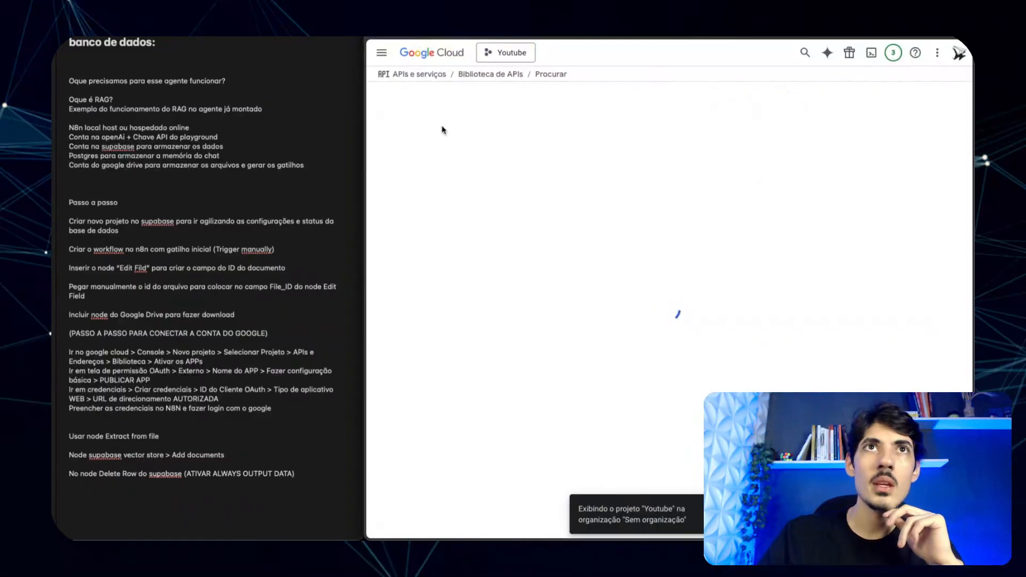
{"action": "left_click", "coordinate": [502, 194]}
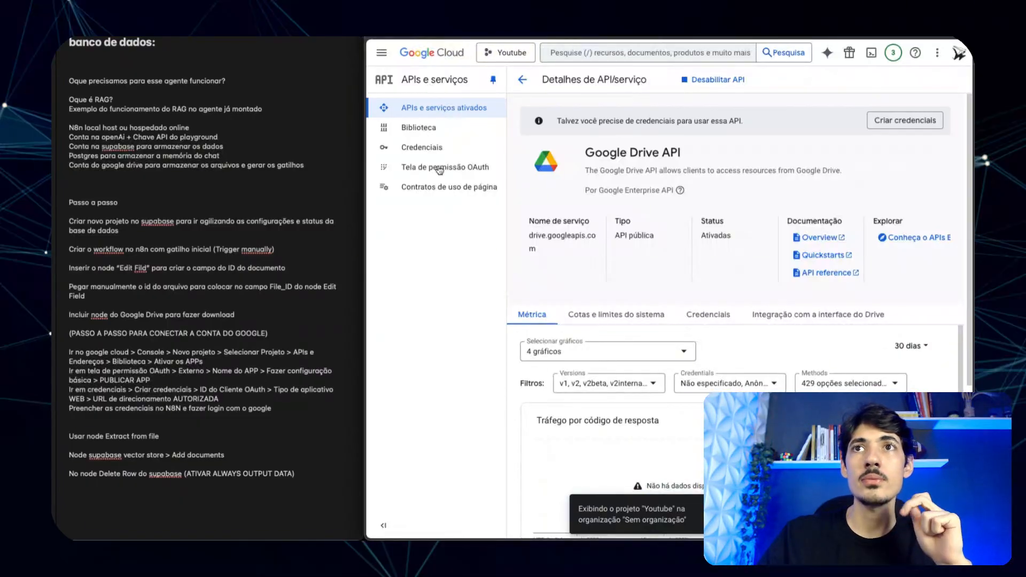
{"action": "left_click", "coordinate": [439, 168]}
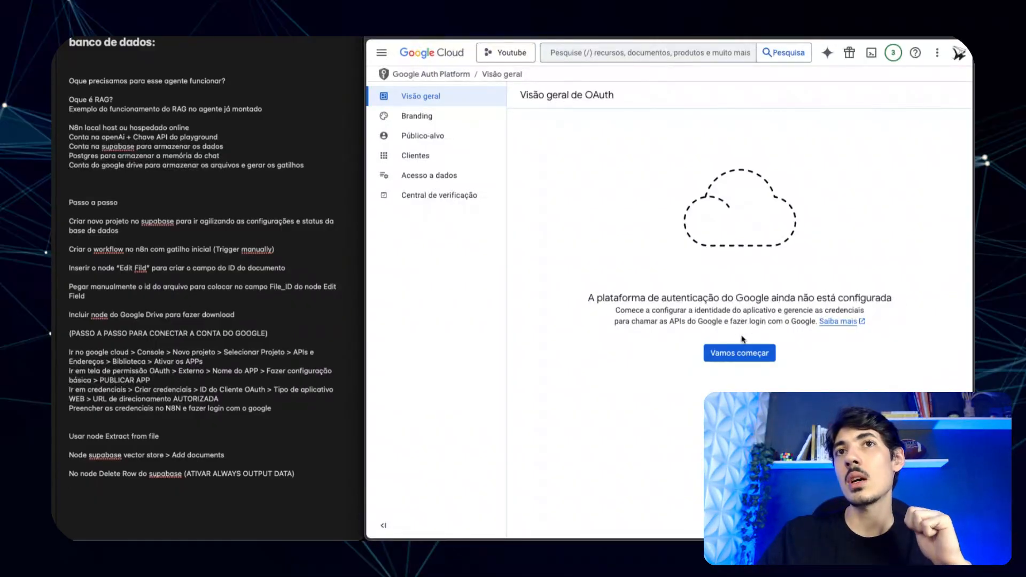
- Start the OAuth branding with app name 'N8n youtube' and the account's support e-mail
{"action": "left_click", "coordinate": [741, 353]}
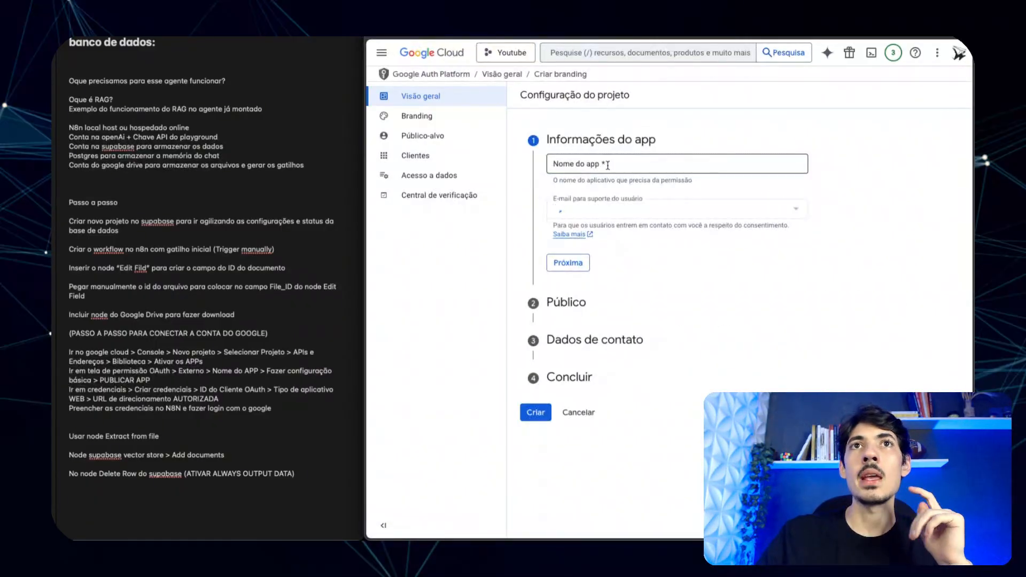
{"action": "left_click", "coordinate": [608, 165]}
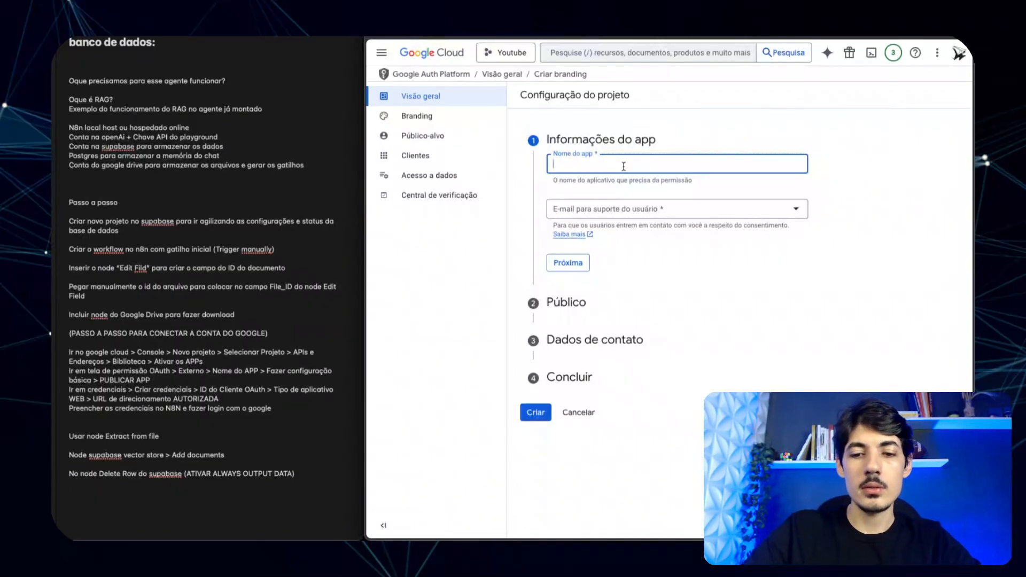
{"action": "type", "text": "N8N"}
{"action": "key", "text": "BackSpace"}
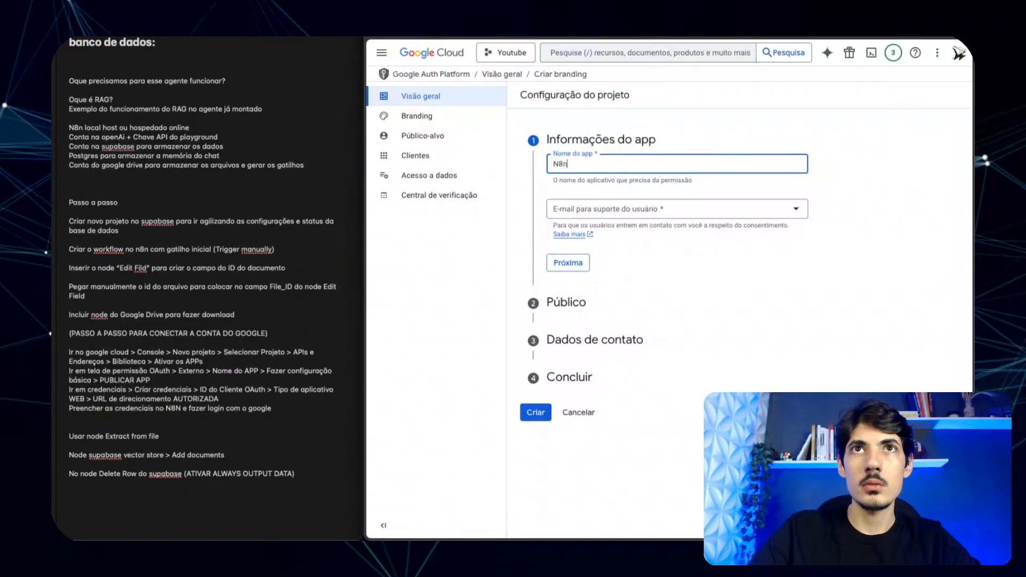
{"action": "type", "text": "n youtube"}
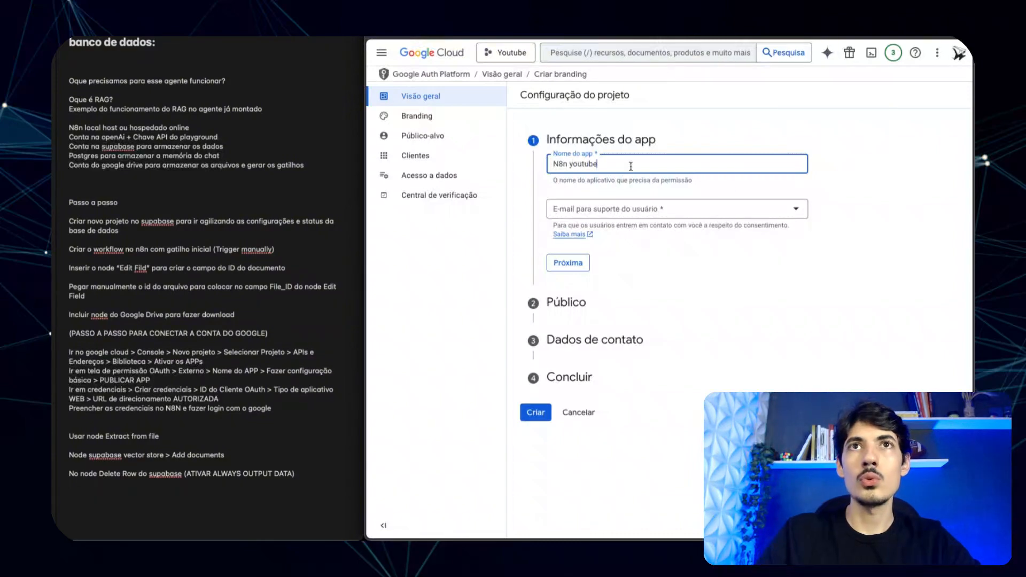
{"action": "left_click", "coordinate": [683, 209]}
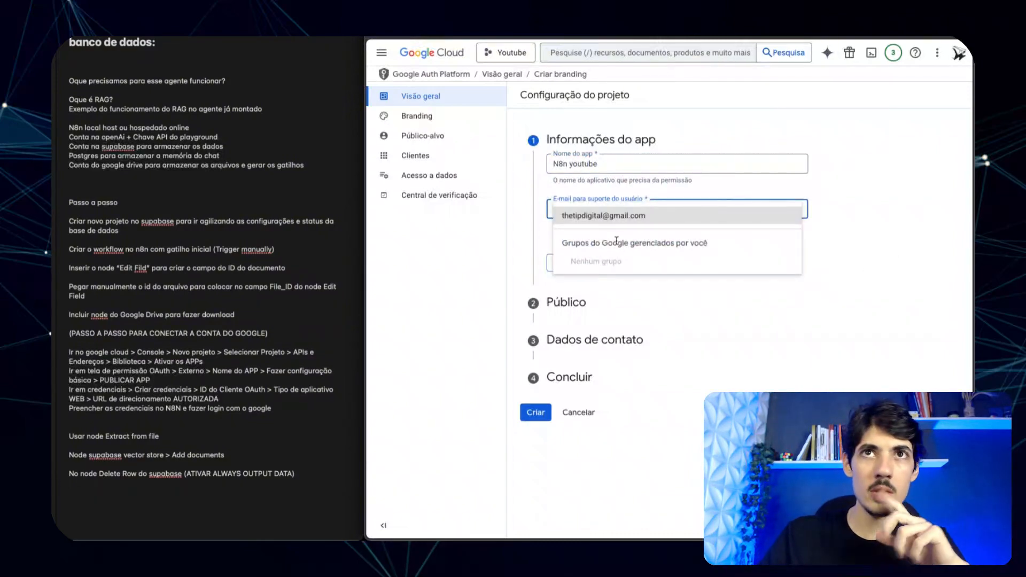
{"action": "left_click", "coordinate": [604, 216]}
{"action": "left_click", "coordinate": [568, 262]}
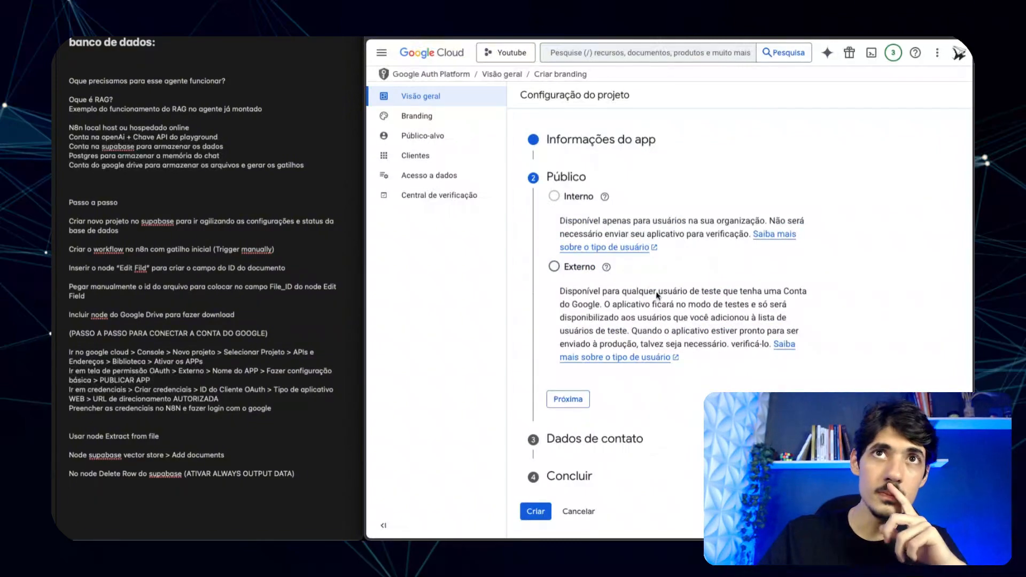
- Choose the Externo audience, add a contact e-mail, accept the data policy and create
{"action": "left_click", "coordinate": [555, 267]}
{"action": "left_click", "coordinate": [568, 400]}
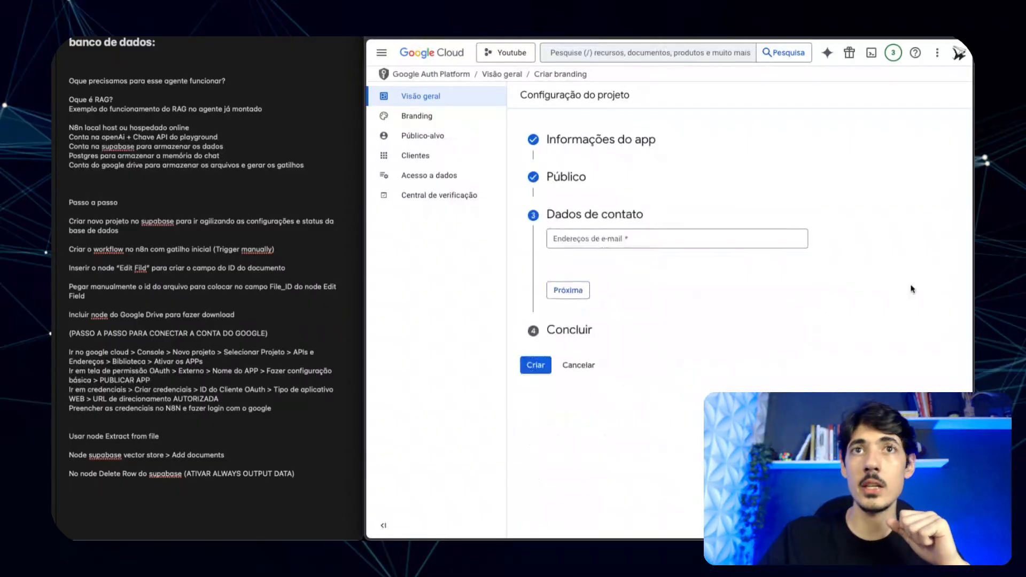
{"action": "left_click", "coordinate": [608, 242]}
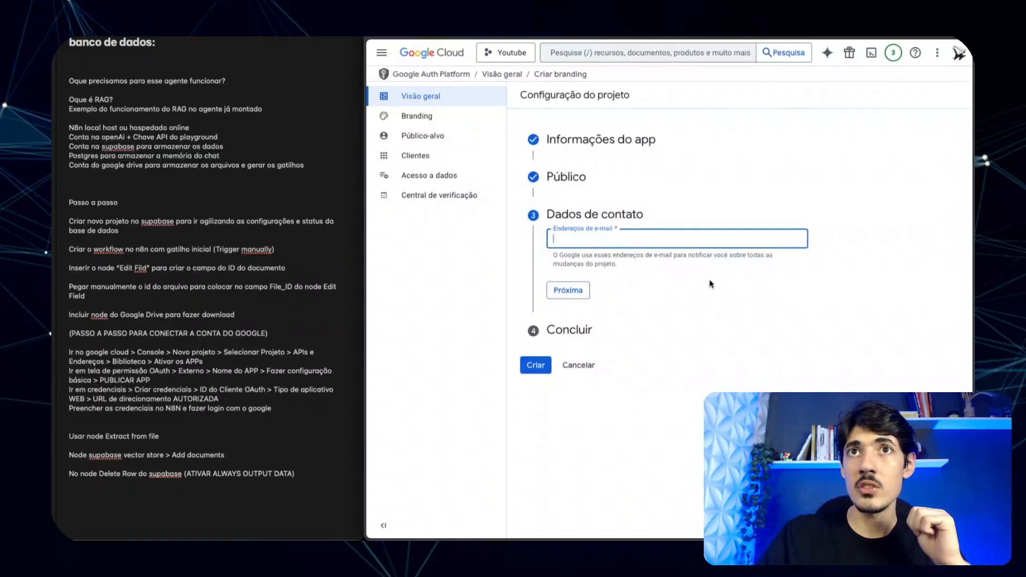
{"action": "left_click", "coordinate": [617, 236]}
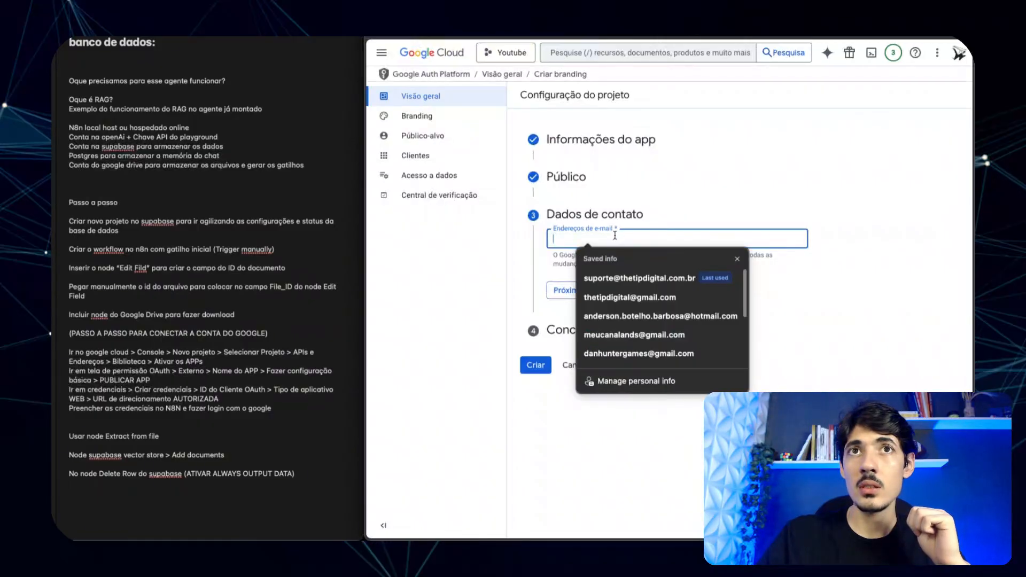
{"action": "left_click", "coordinate": [608, 297]}
{"action": "left_click", "coordinate": [571, 292]}
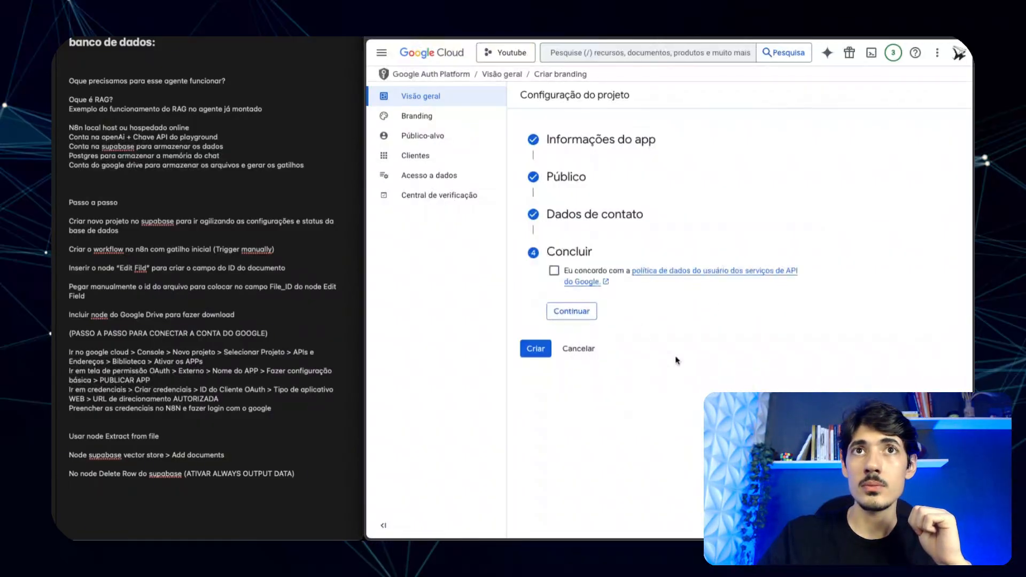
{"action": "left_click", "coordinate": [554, 271]}
{"action": "left_click", "coordinate": [570, 311]}
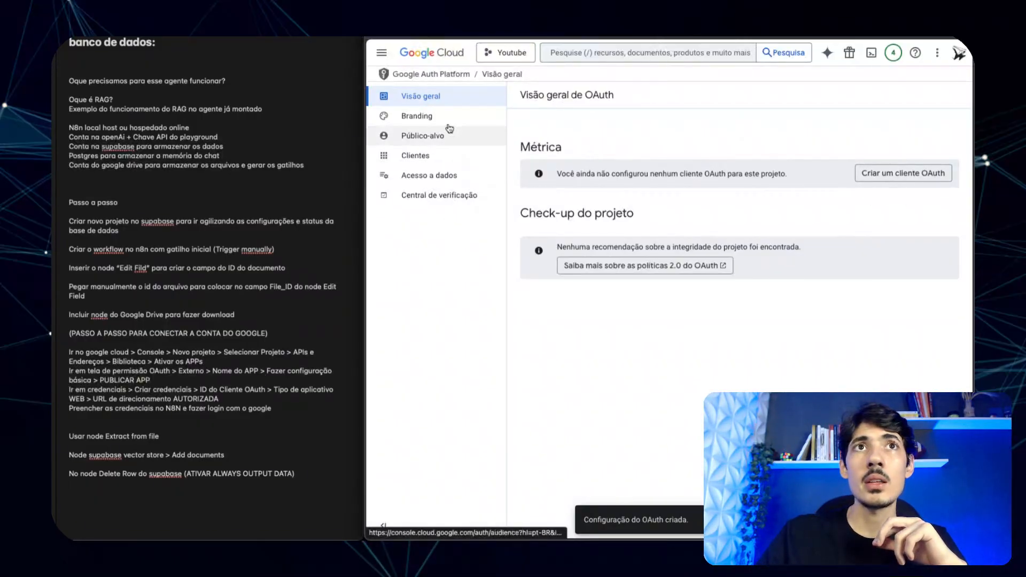
- Start a new OAuth client of type Aplicativo da Web
{"action": "left_click", "coordinate": [920, 173]}
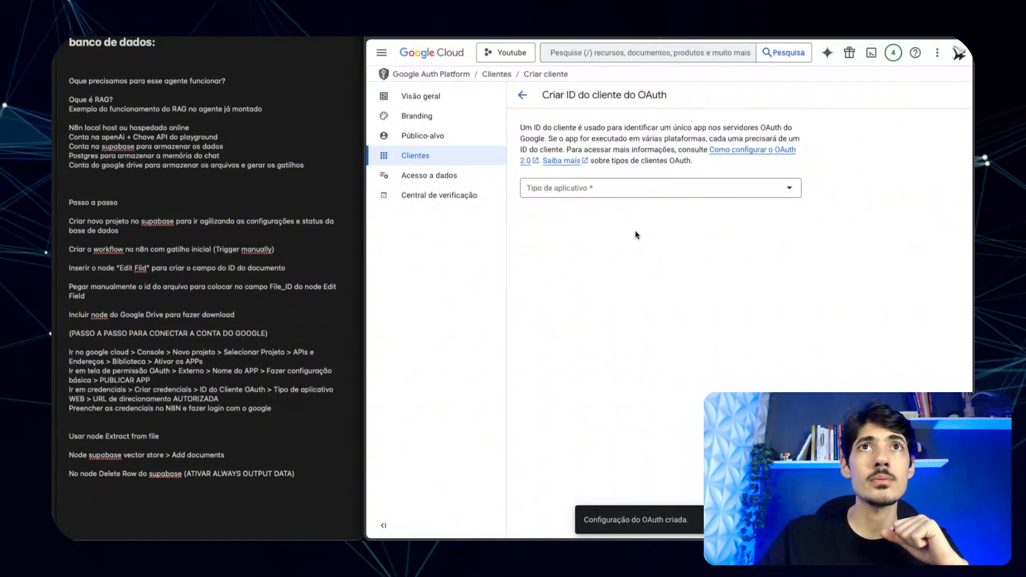
{"action": "left_click", "coordinate": [621, 189]}
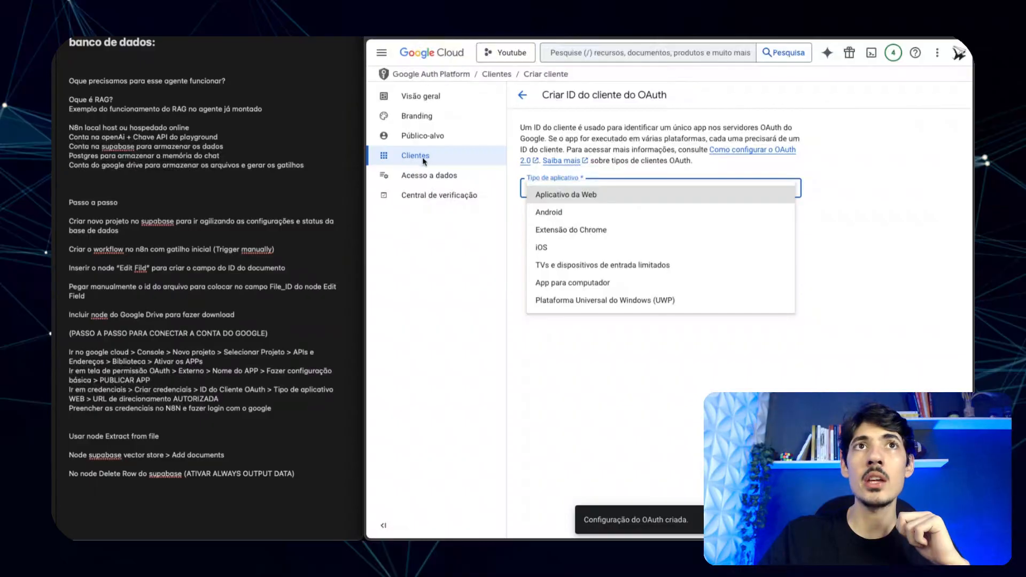
{"action": "left_click", "coordinate": [576, 195]}
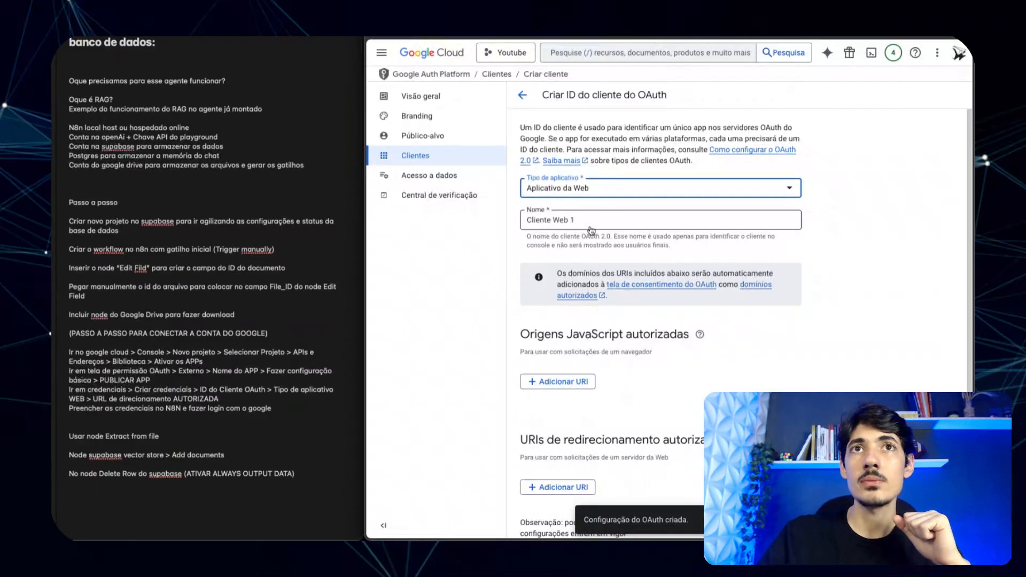
{"action": "left_click", "coordinate": [657, 223]}
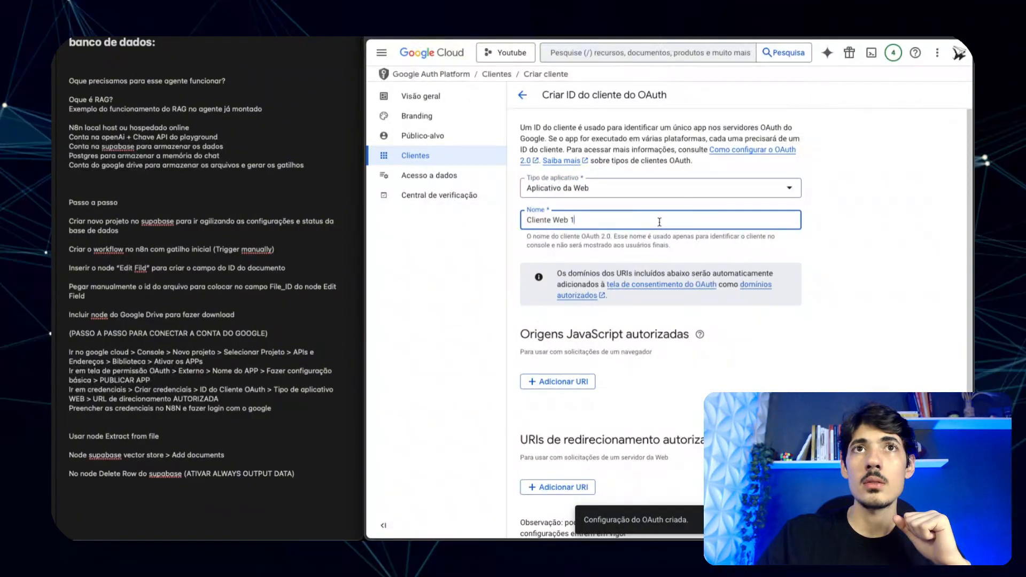
{"action": "key", "text": "ctrl+a"}
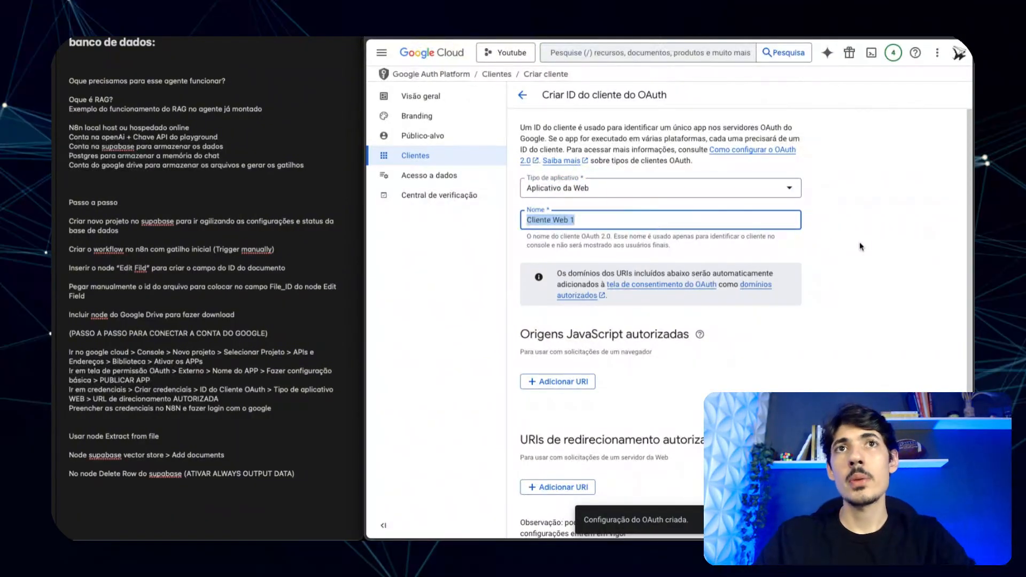
{"action": "left_click", "coordinate": [641, 245]}
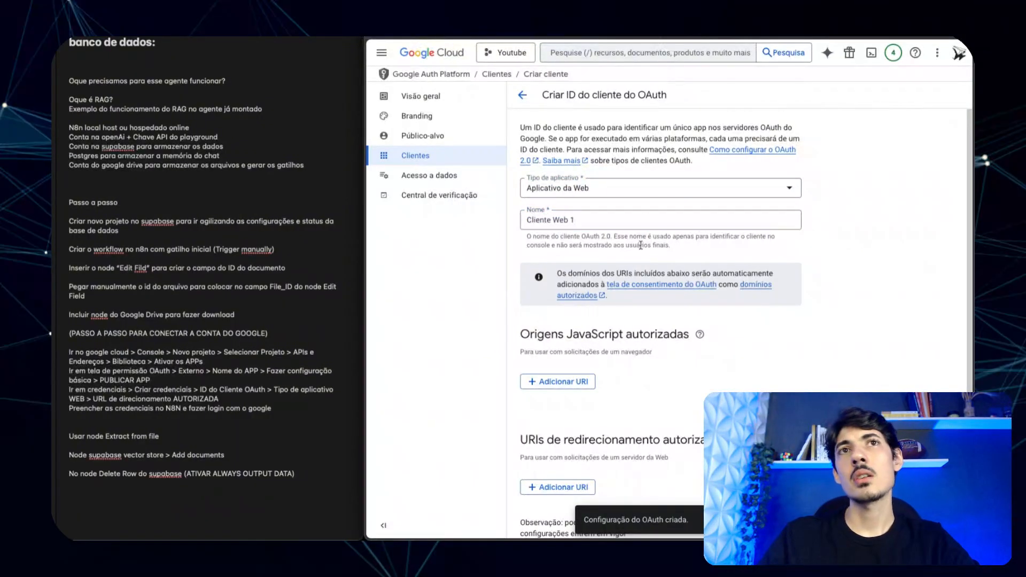
- Add n8n's OAuth Redirect URL as an authorized redirect URI
{"action": "scroll", "coordinate": [802, 287], "scroll_direction": "down", "scroll_amount": 1}
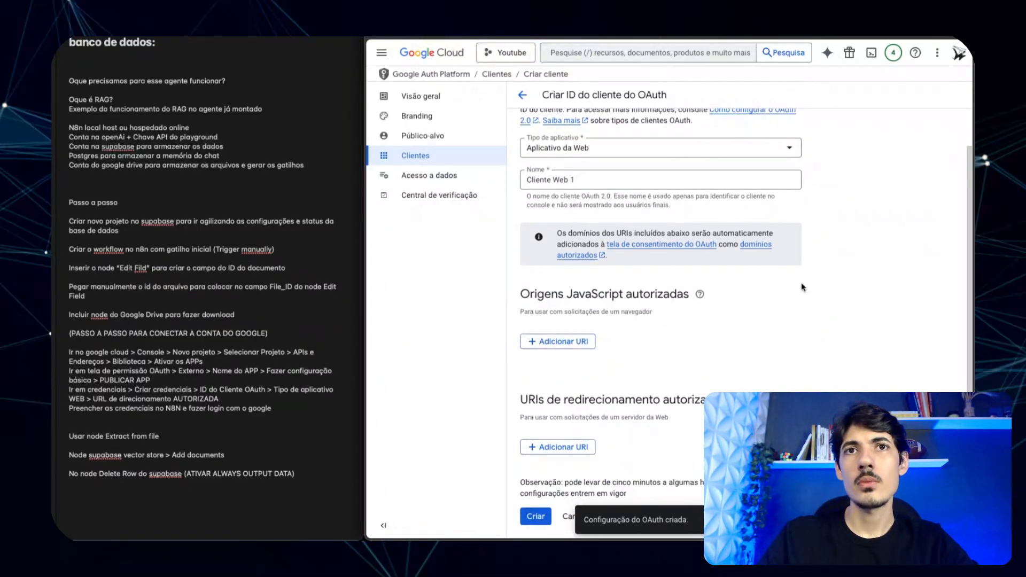
{"action": "left_click", "coordinate": [571, 448]}
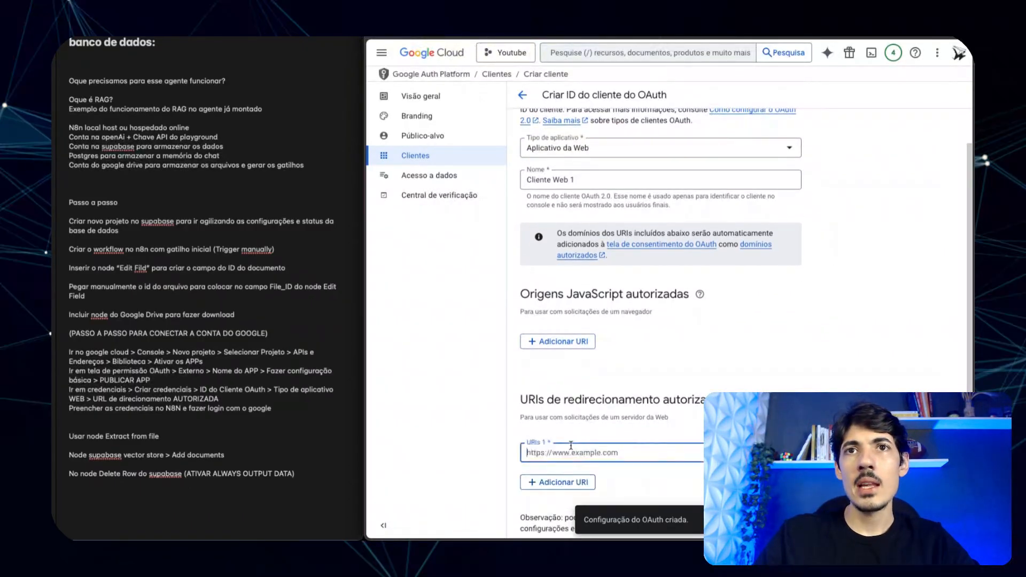
{"action": "scroll", "coordinate": [709, 394], "scroll_direction": "down", "scroll_amount": 1}
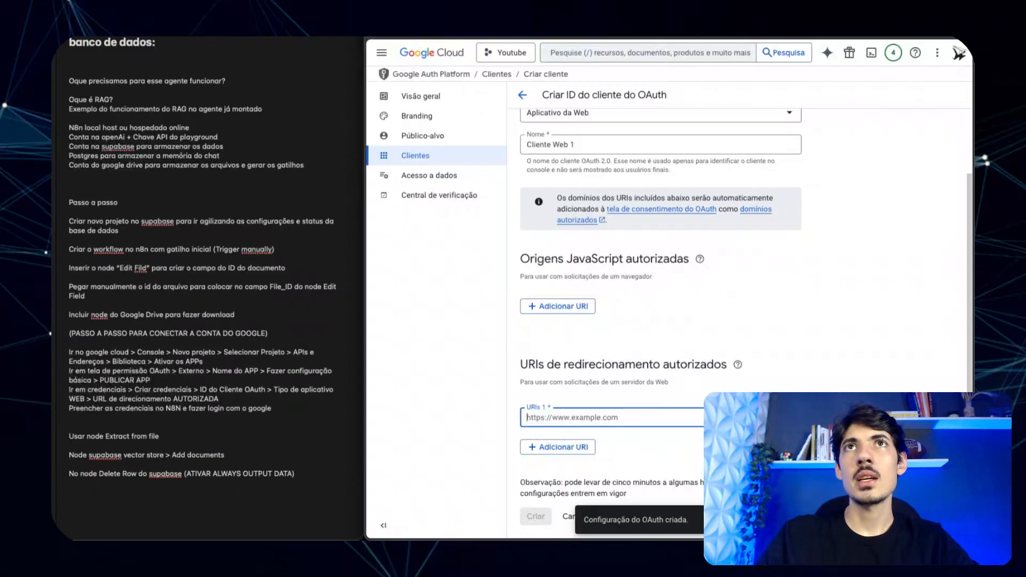
{"action": "key", "text": "ctrl+Tab"}
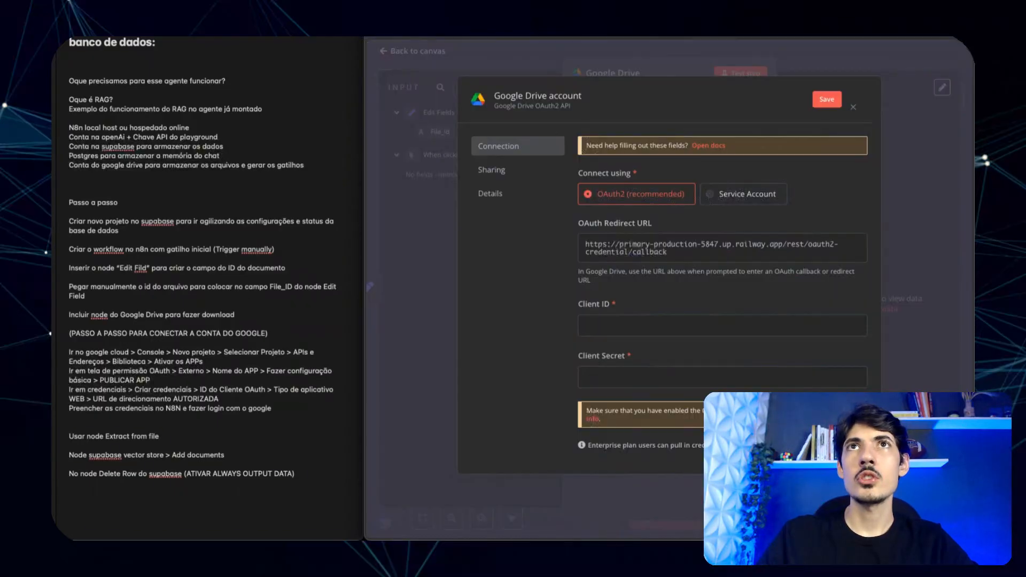
{"action": "left_click", "coordinate": [628, 249]}
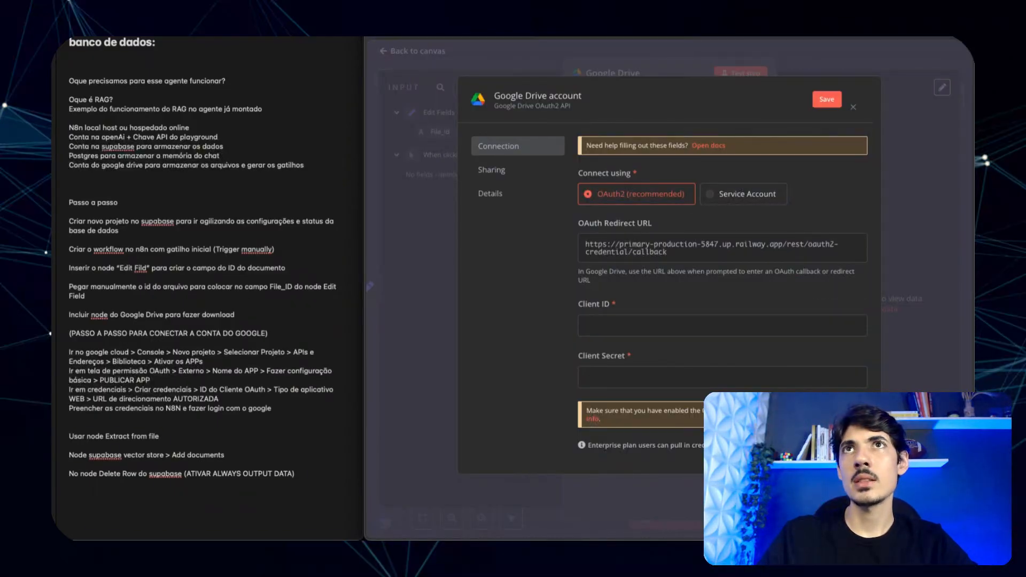
{"action": "key", "text": "ctrl+shift+Tab"}
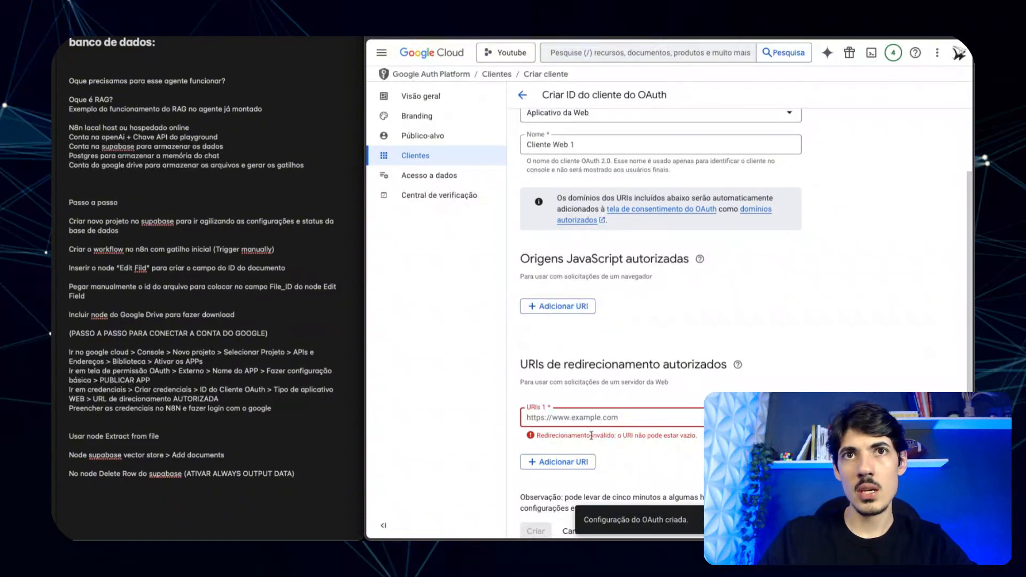
{"action": "left_click", "coordinate": [594, 414]}
{"action": "type", "text": "https://primary-production-5847.up.railway.app/rest/oauth2-credential/callback"}
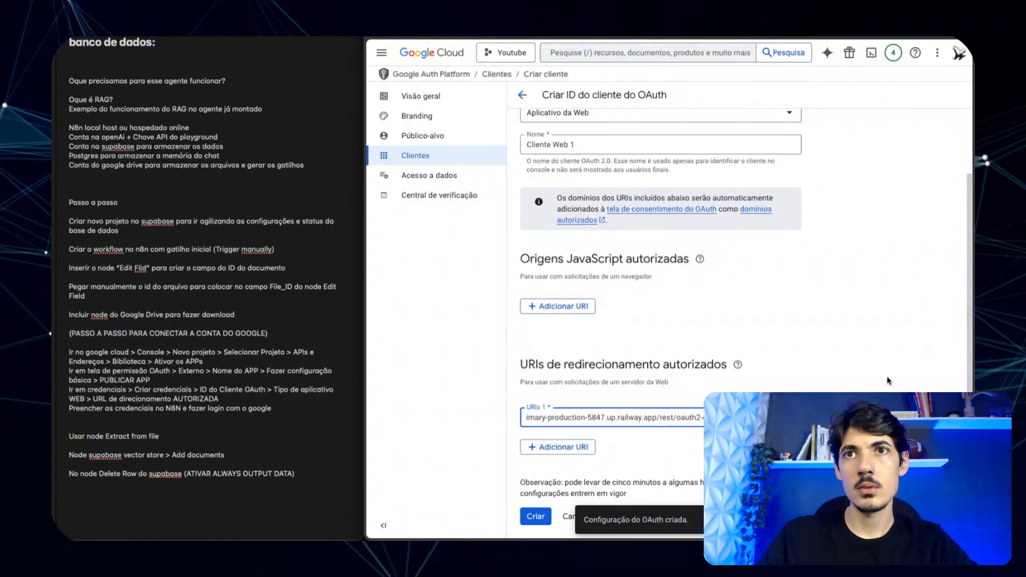
{"action": "left_click", "coordinate": [889, 381]}
- Rename the client to 'Cliente Web 1 - ytb'
{"action": "scroll", "coordinate": [593, 224], "scroll_direction": "up", "scroll_amount": 3}
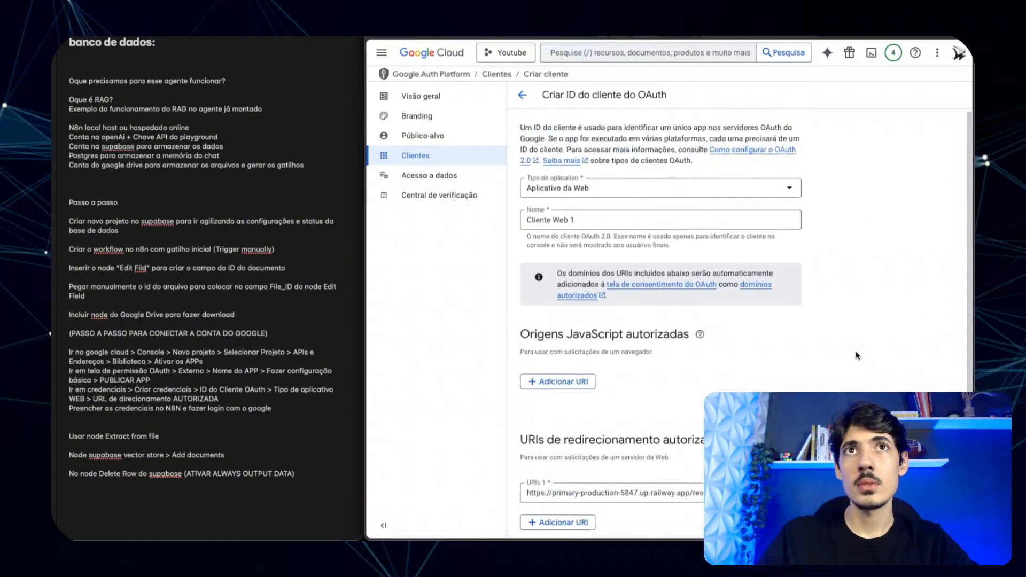
{"action": "left_click", "coordinate": [593, 225]}
{"action": "key", "text": "ctrl+a"}
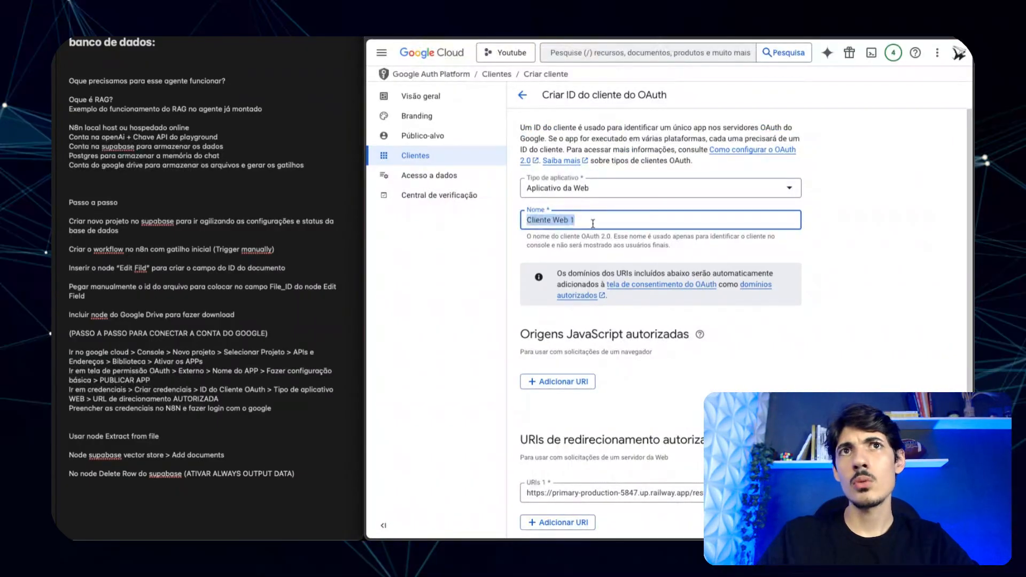
{"action": "key", "text": "End"}
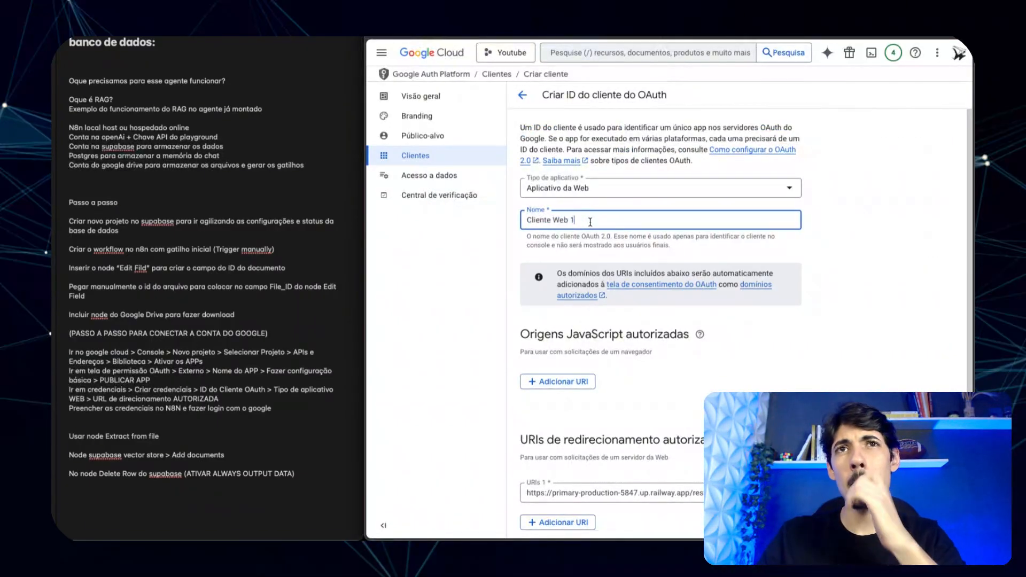
{"action": "type", "text": "- yt"}
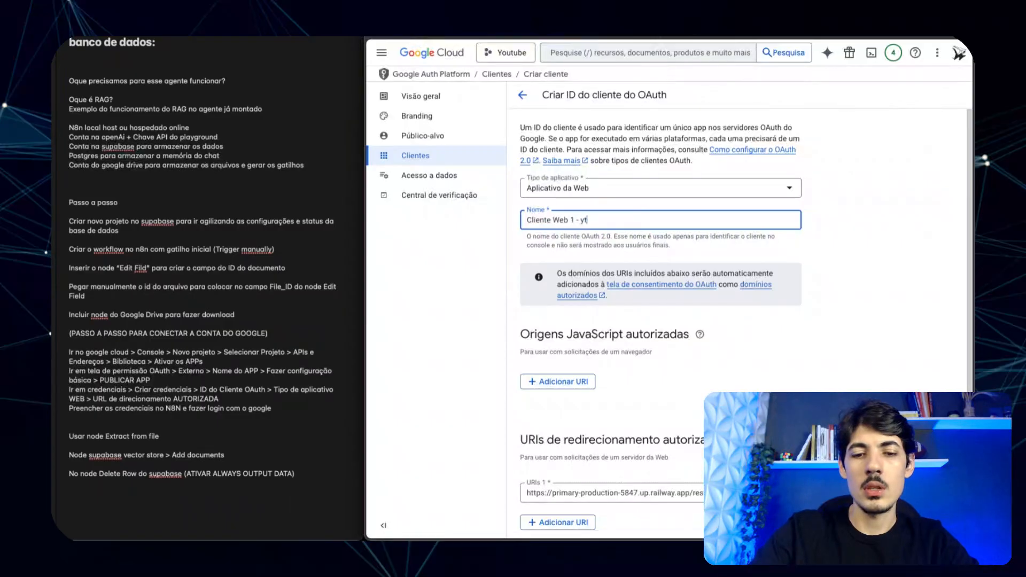
{"action": "type", "text": "b"}
{"action": "left_click", "coordinate": [860, 310]}
{"action": "scroll", "coordinate": [861, 352], "scroll_direction": "down", "scroll_amount": 2}
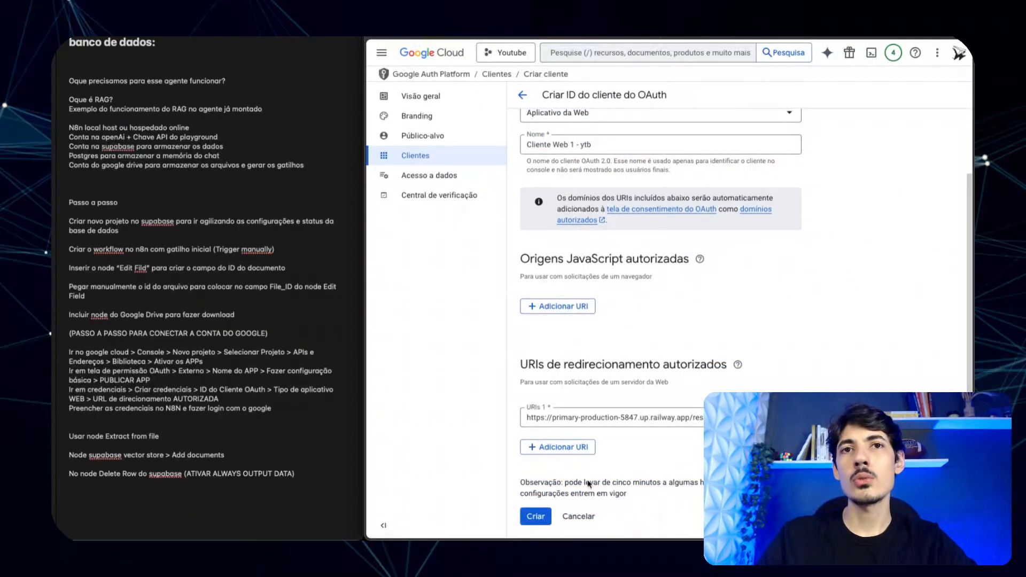
- Create the OAuth client and paste its client ID into n8n's Google Drive credential
{"action": "left_click", "coordinate": [537, 516]}
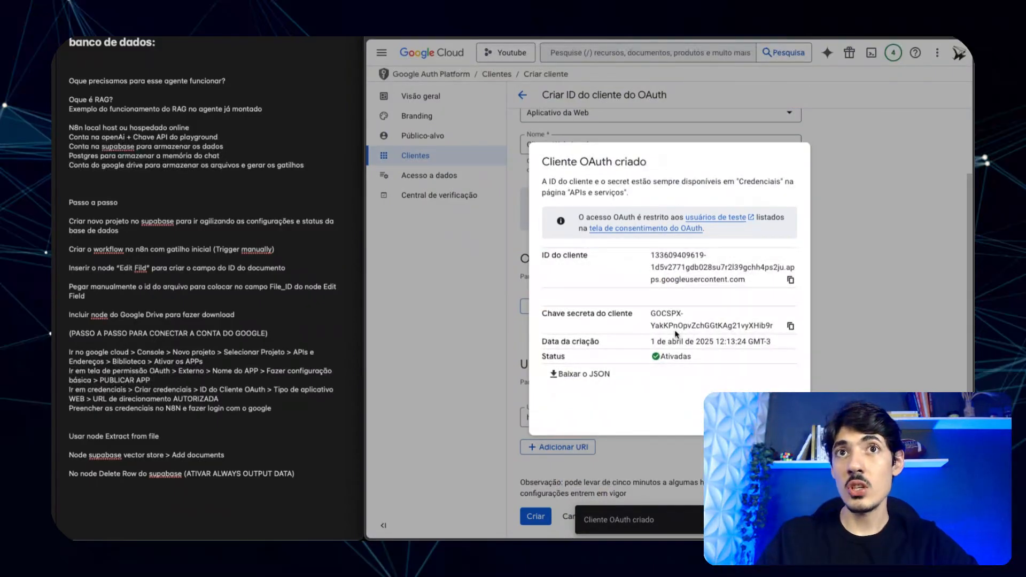
{"action": "left_click", "coordinate": [790, 280]}
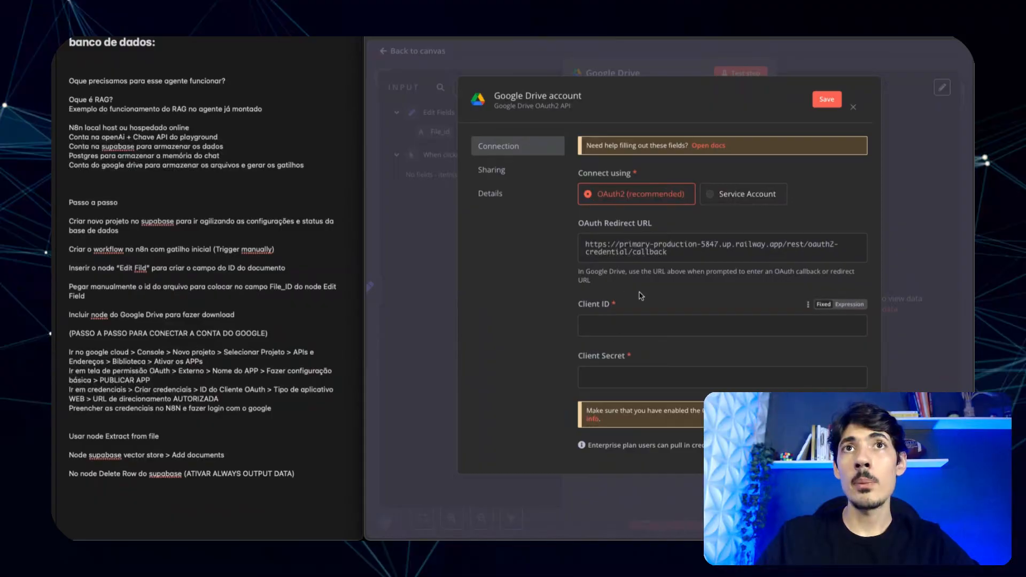
{"action": "scroll", "coordinate": [641, 296], "scroll_direction": "down", "scroll_amount": 1}
{"action": "scroll", "coordinate": [689, 278], "scroll_direction": "up", "scroll_amount": 1}
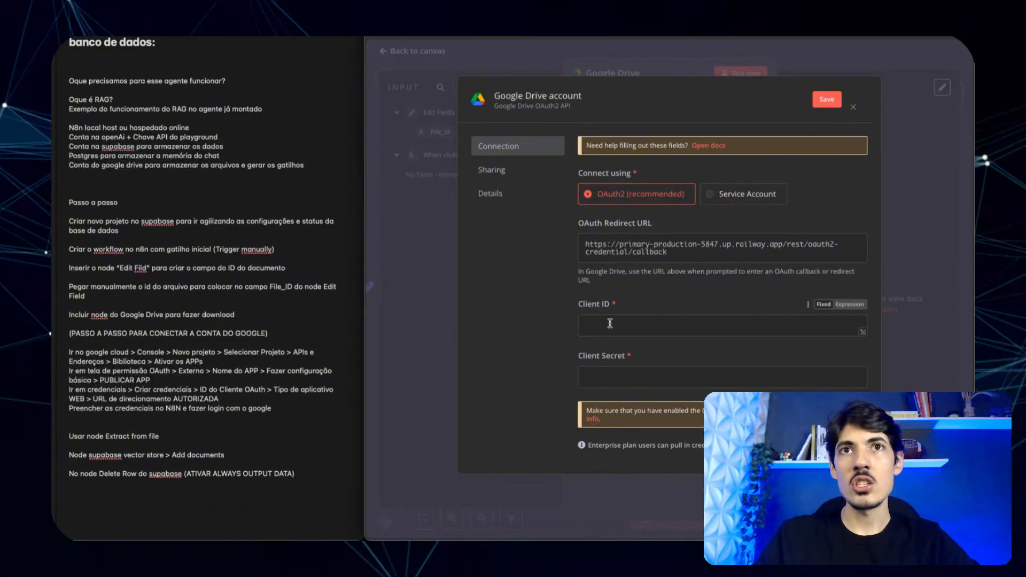
{"action": "key", "text": "ctrl+v"}
{"action": "key", "text": "Tab"}
- Copy the client secret into n8n's Client Secret field and save the credential
{"action": "scroll", "coordinate": [659, 267], "scroll_direction": "down", "scroll_amount": 1}
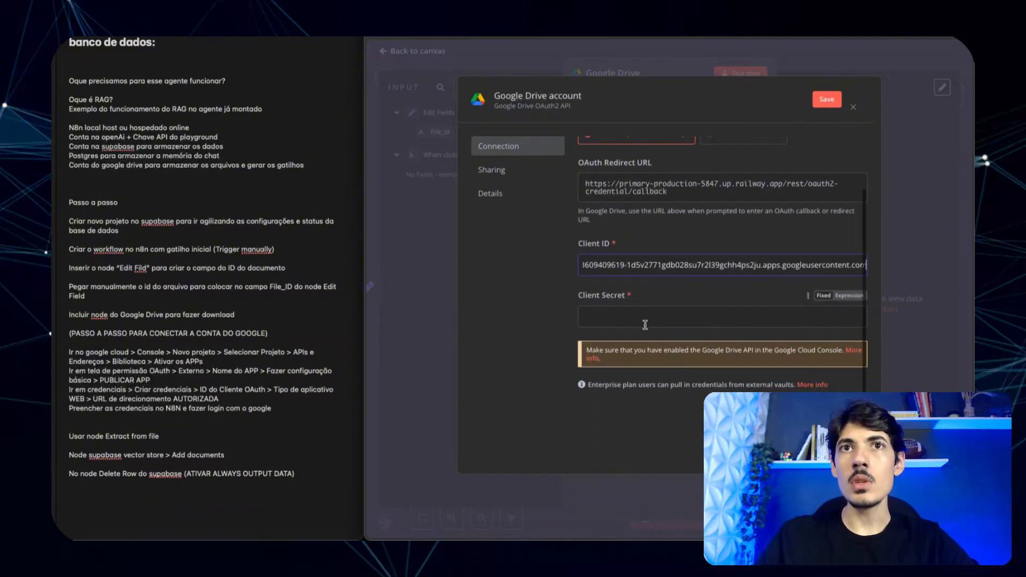
{"action": "key", "text": "alt+Tab"}
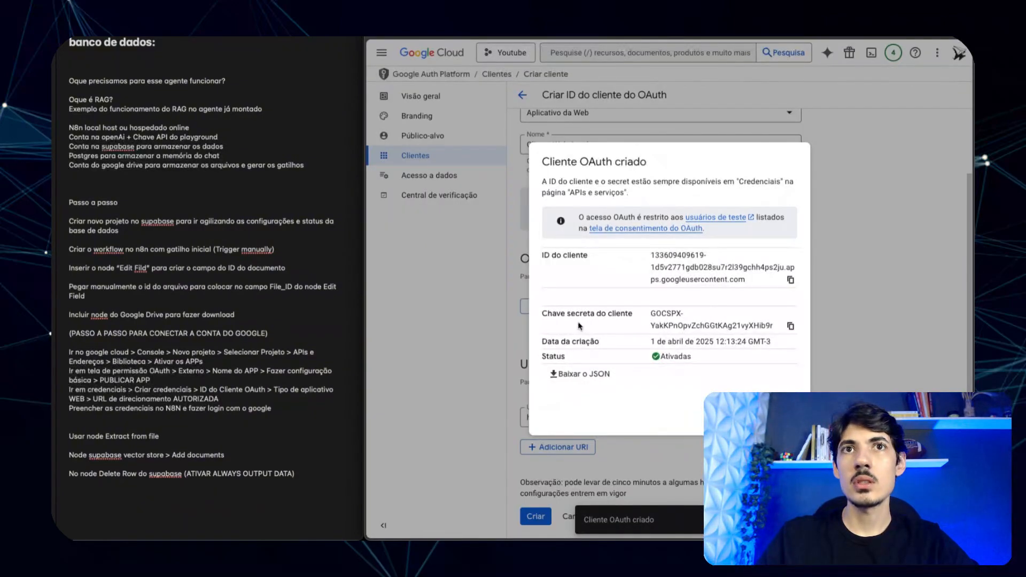
{"action": "left_click", "coordinate": [791, 327]}
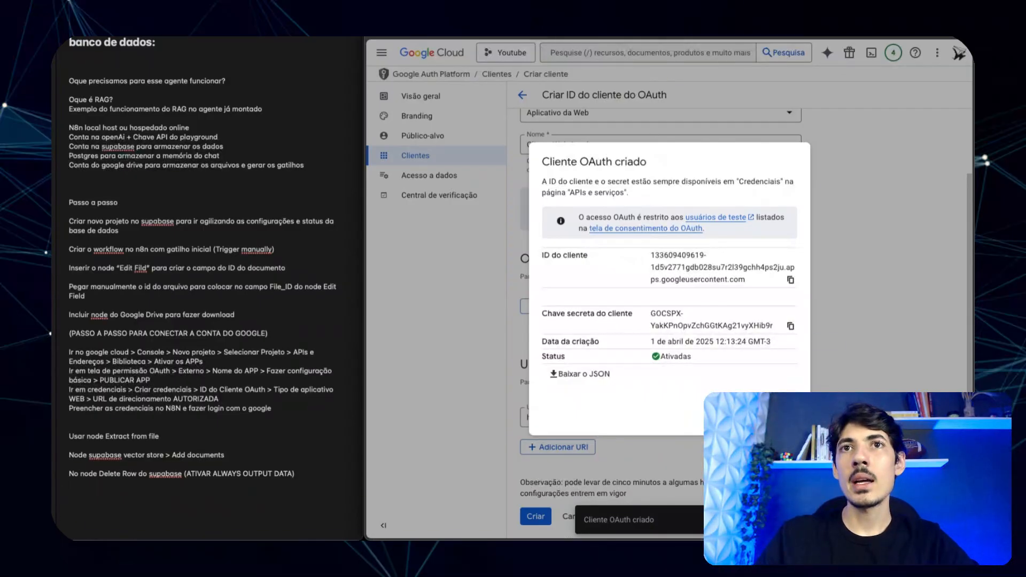
{"action": "key", "text": "ctrl+shift+Tab"}
{"action": "key", "text": "ctrl+shift+Tab"}
{"action": "key", "text": "ctrl+Tab"}
{"action": "left_click", "coordinate": [638, 313]}
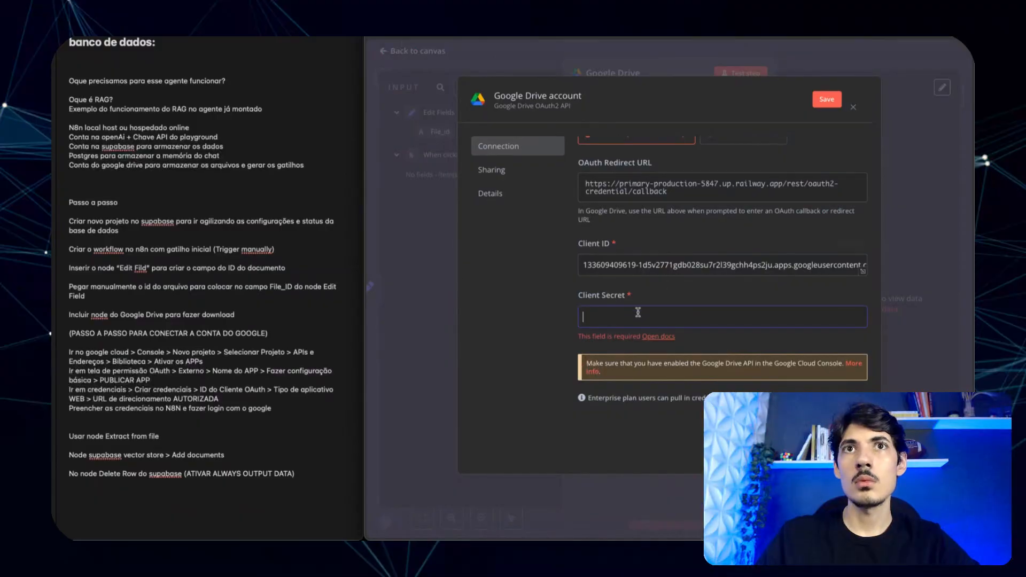
{"action": "key", "text": "ctrl+v"}
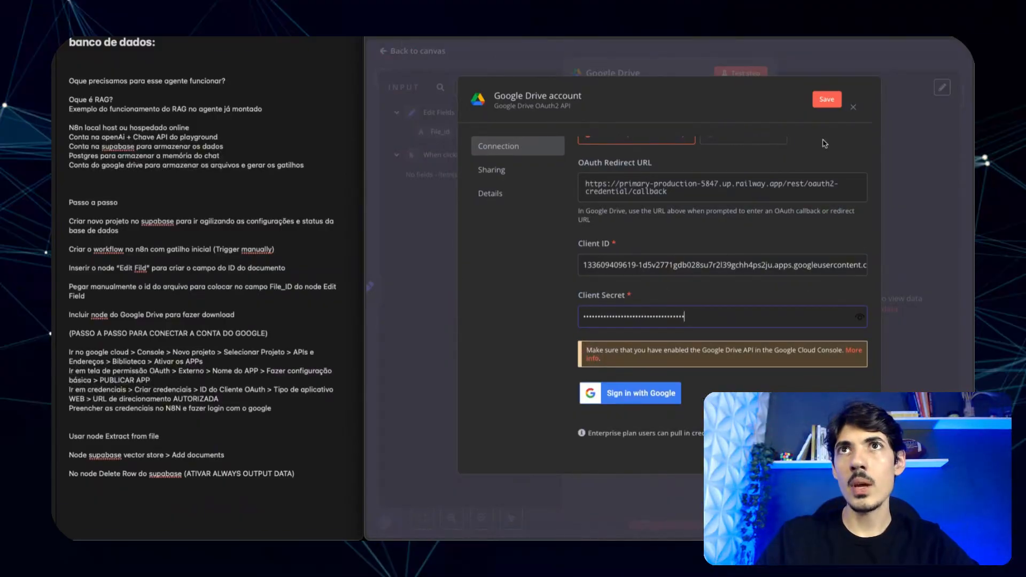
{"action": "scroll", "coordinate": [802, 213], "scroll_direction": "up", "scroll_amount": 2}
{"action": "scroll", "coordinate": [763, 286], "scroll_direction": "down", "scroll_amount": 3}
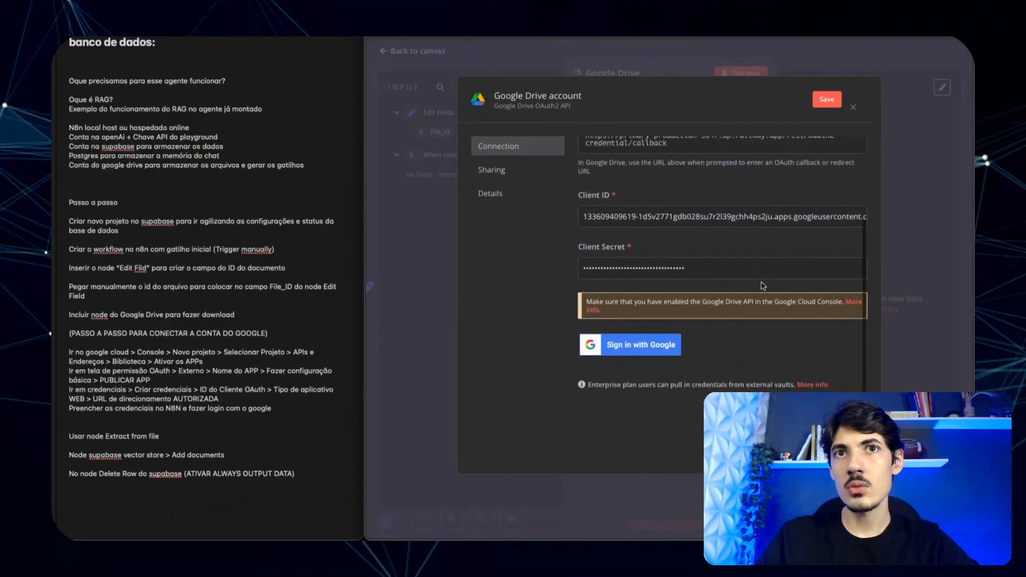
{"action": "scroll", "coordinate": [763, 286], "scroll_direction": "up", "scroll_amount": 2}
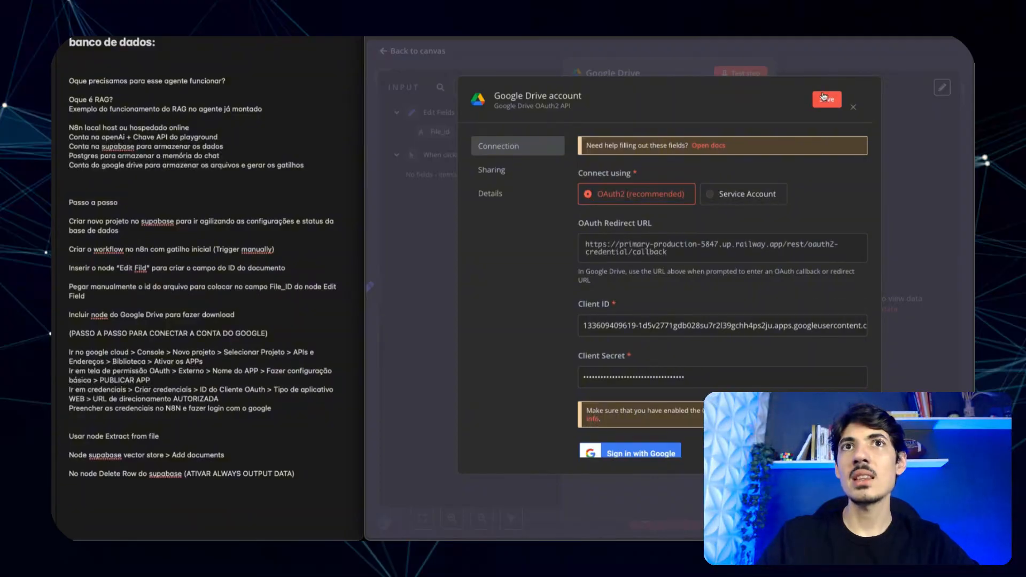
{"action": "left_click", "coordinate": [821, 98]}
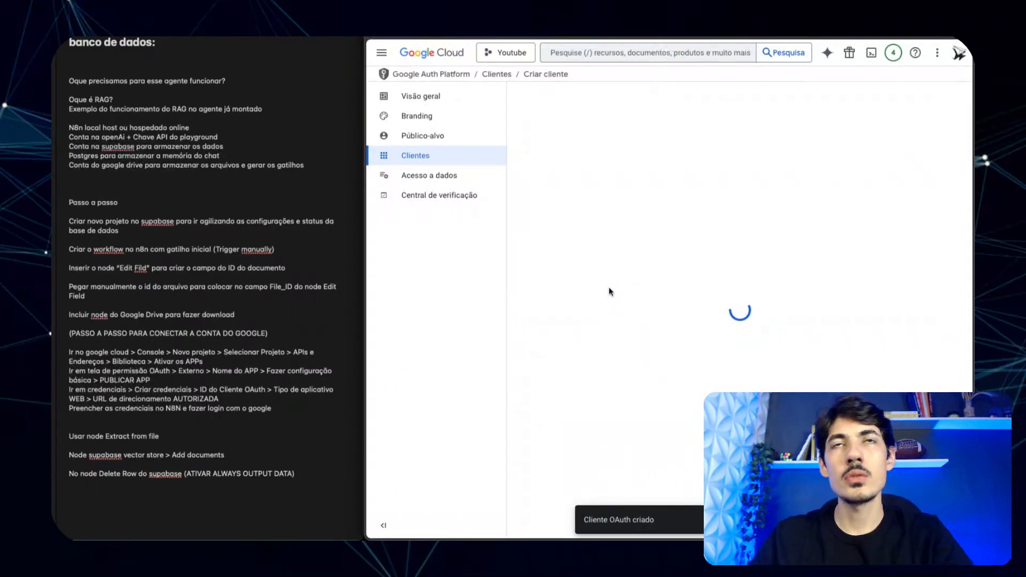
- Review the OAuth Visão geral, the Acesso a dados scopes and the Central de verificação status
{"action": "left_click", "coordinate": [417, 96]}
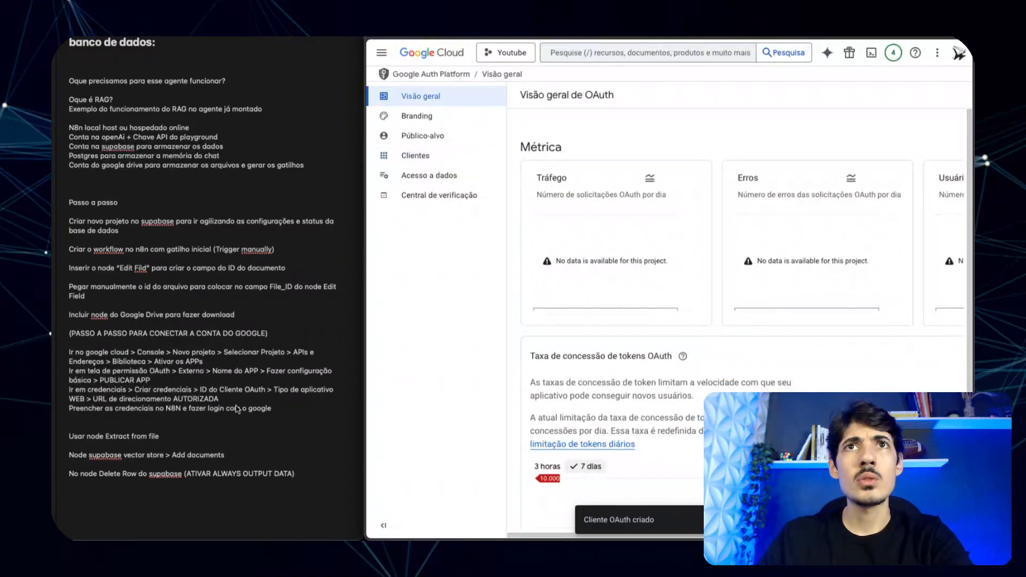
{"action": "scroll", "coordinate": [717, 347], "scroll_direction": "down", "scroll_amount": 6}
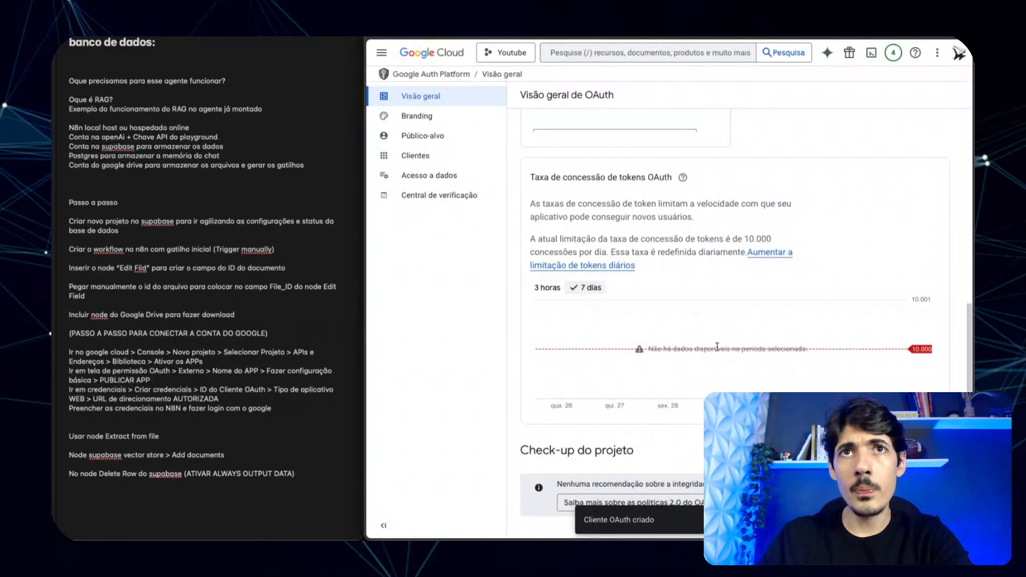
{"action": "scroll", "coordinate": [721, 377], "scroll_direction": "up", "scroll_amount": 6}
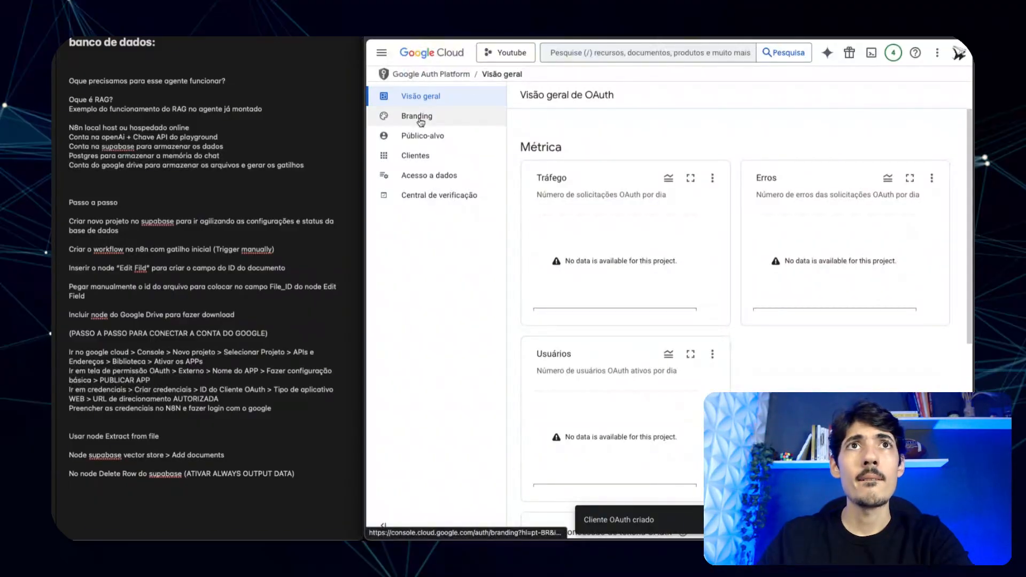
{"action": "left_click", "coordinate": [438, 182]}
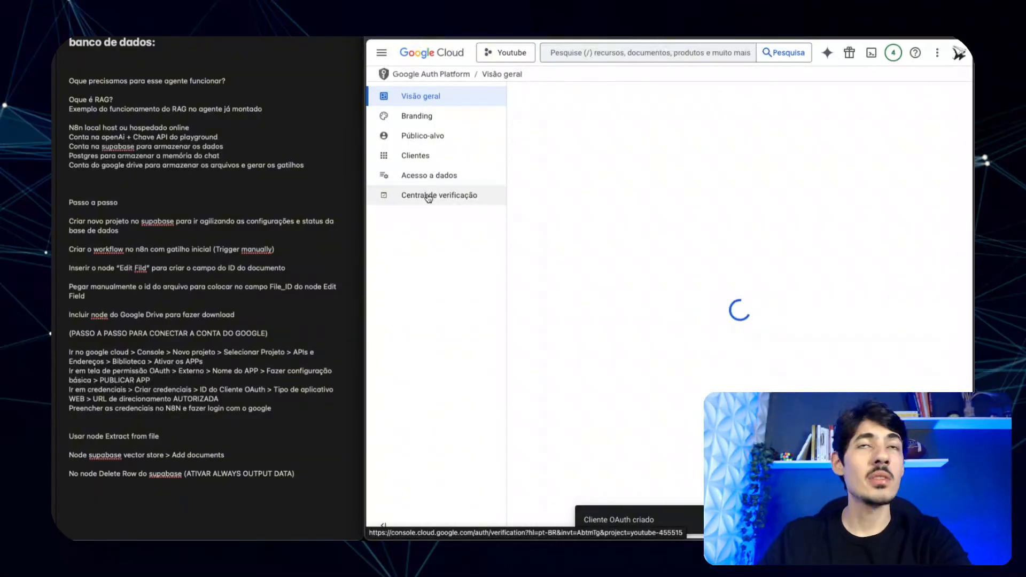
{"action": "scroll", "coordinate": [428, 198], "scroll_direction": "down", "scroll_amount": 2}
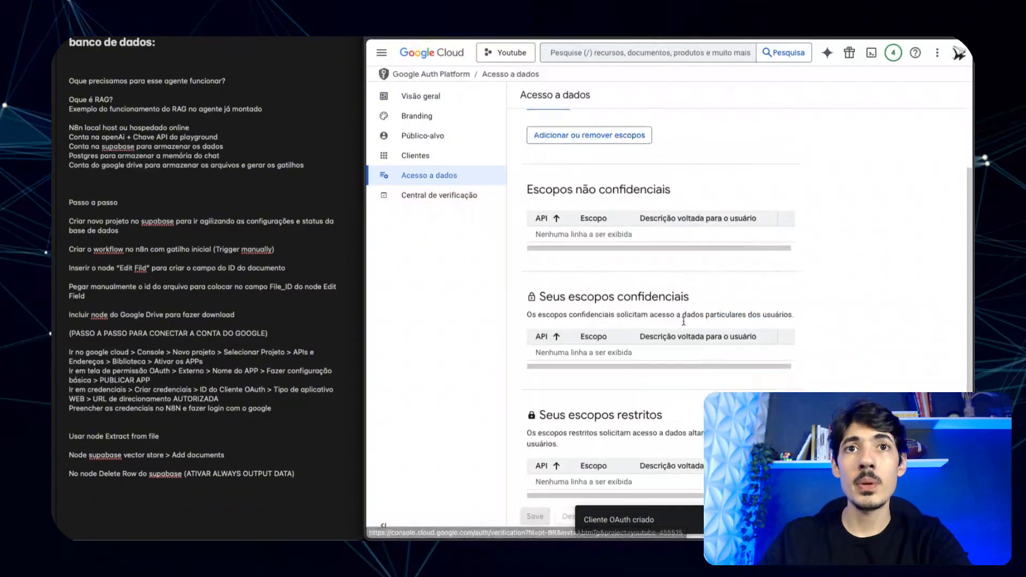
{"action": "left_click", "coordinate": [485, 184]}
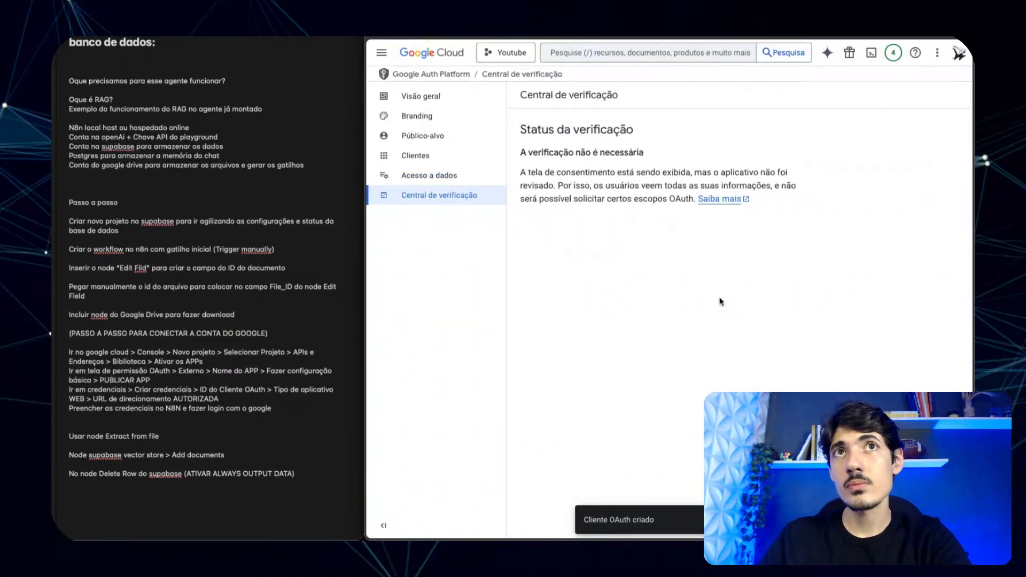
- Return to the OAuth Visão geral metrics page
{"action": "left_click", "coordinate": [430, 97]}
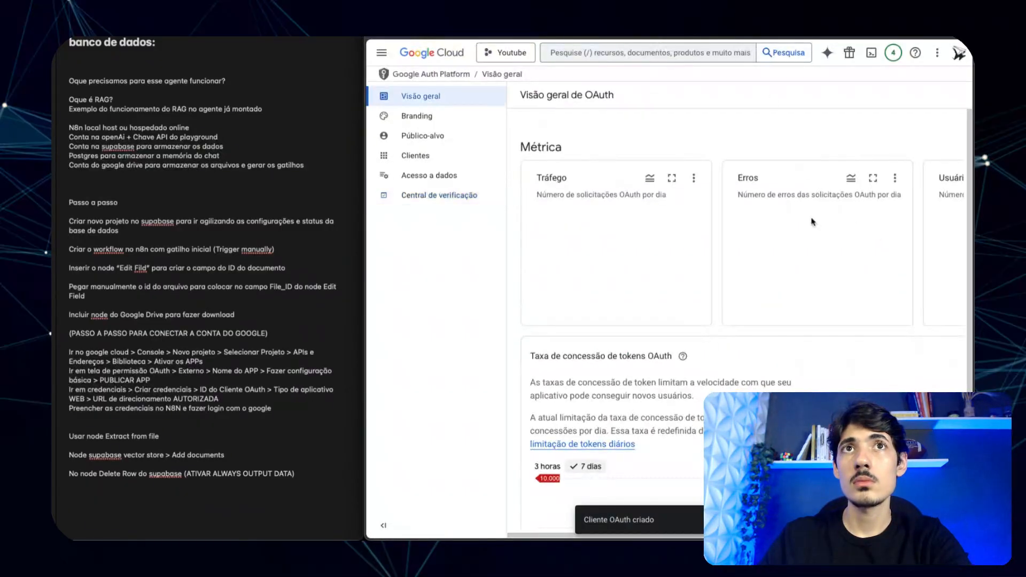
{"action": "scroll", "coordinate": [812, 222], "scroll_direction": "down", "scroll_amount": 2}
{"action": "scroll", "coordinate": [811, 222], "scroll_direction": "down", "scroll_amount": 5}
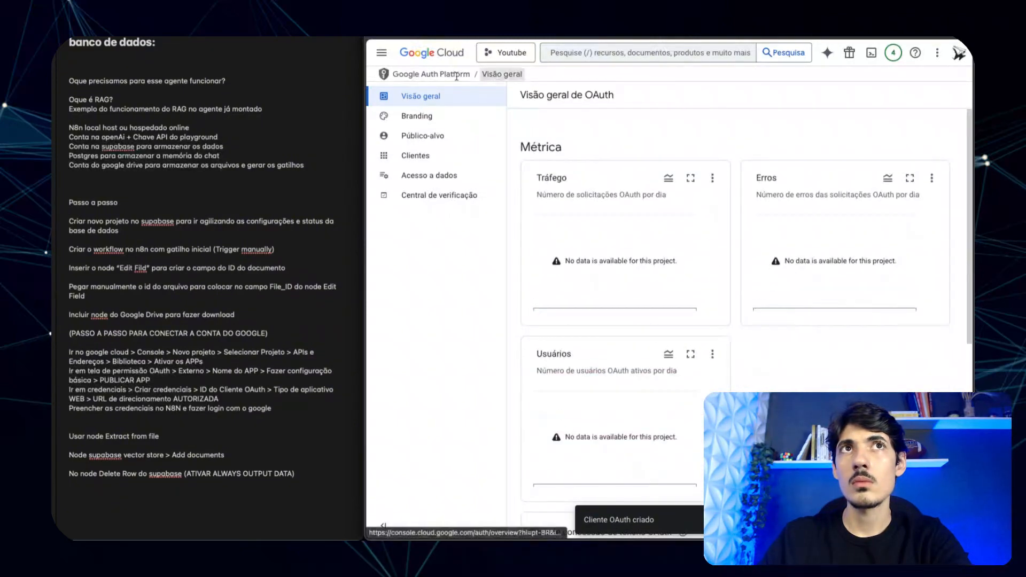
{"action": "left_click", "coordinate": [381, 52]}
- Reopen Tela de permissão OAuth and review the app's Branding details
{"action": "mouse_move", "coordinate": [432, 179]}
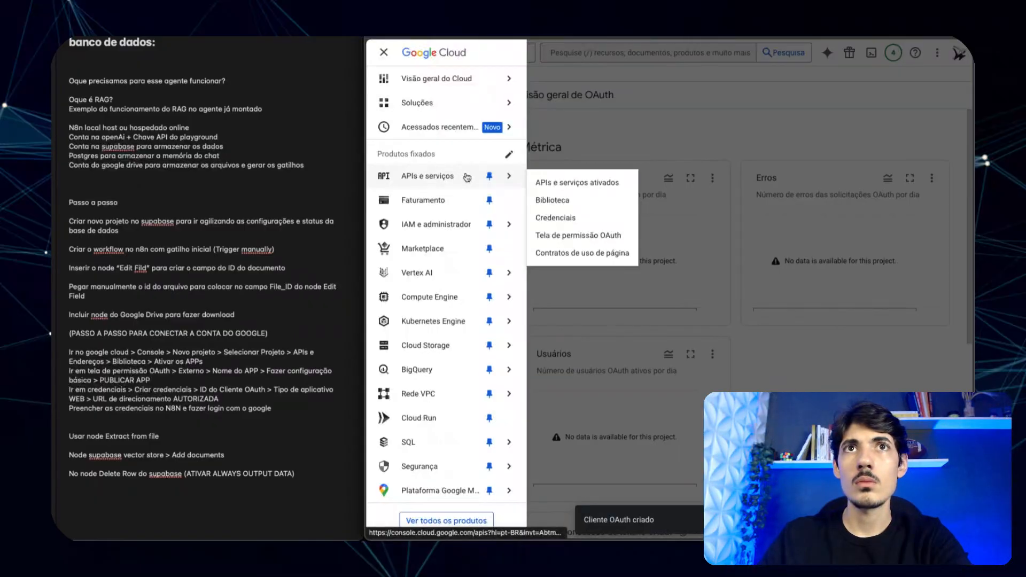
{"action": "left_click", "coordinate": [590, 236]}
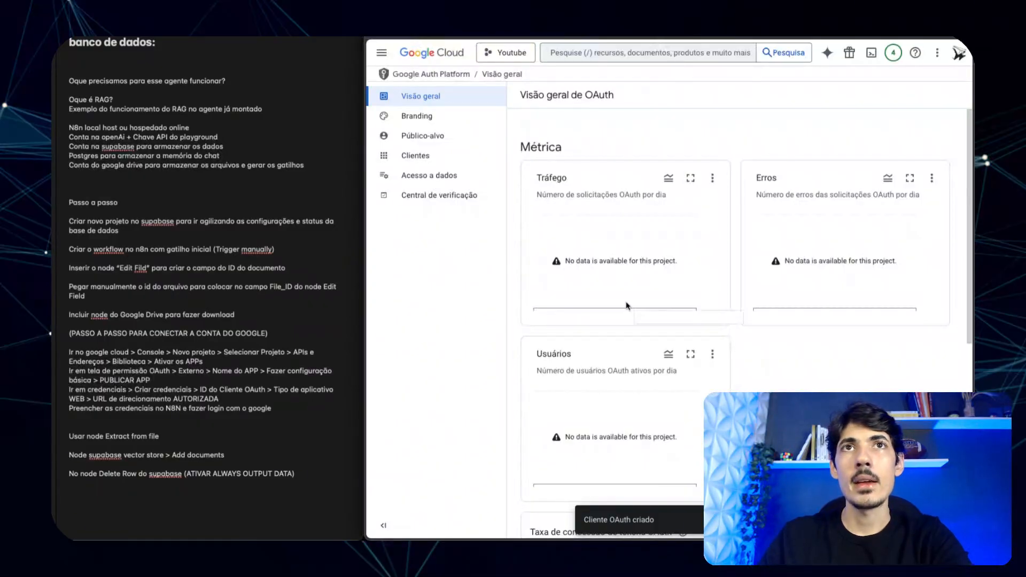
{"action": "scroll", "coordinate": [615, 267], "scroll_direction": "down", "scroll_amount": 7}
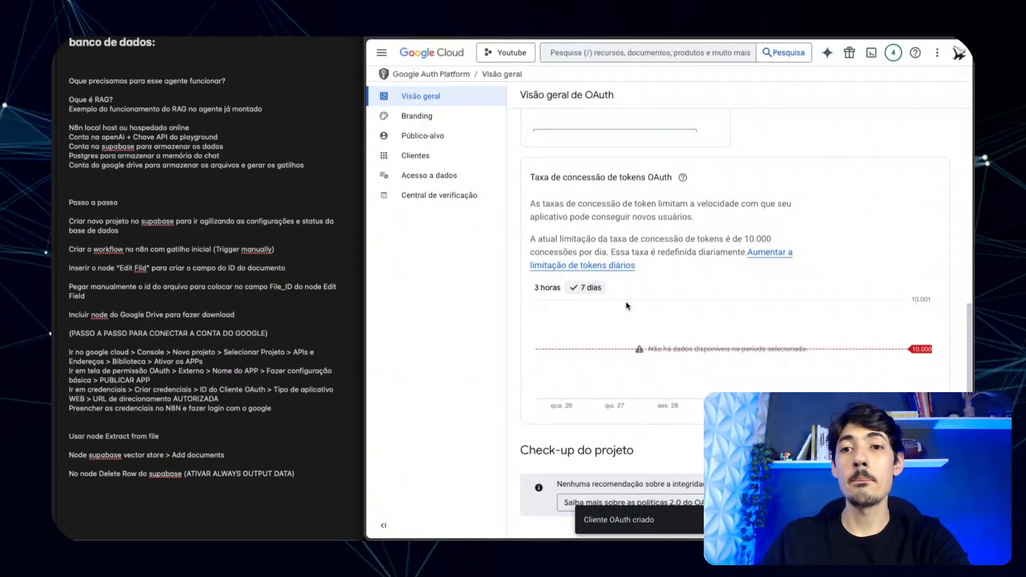
{"action": "scroll", "coordinate": [556, 151], "scroll_direction": "up", "scroll_amount": 7}
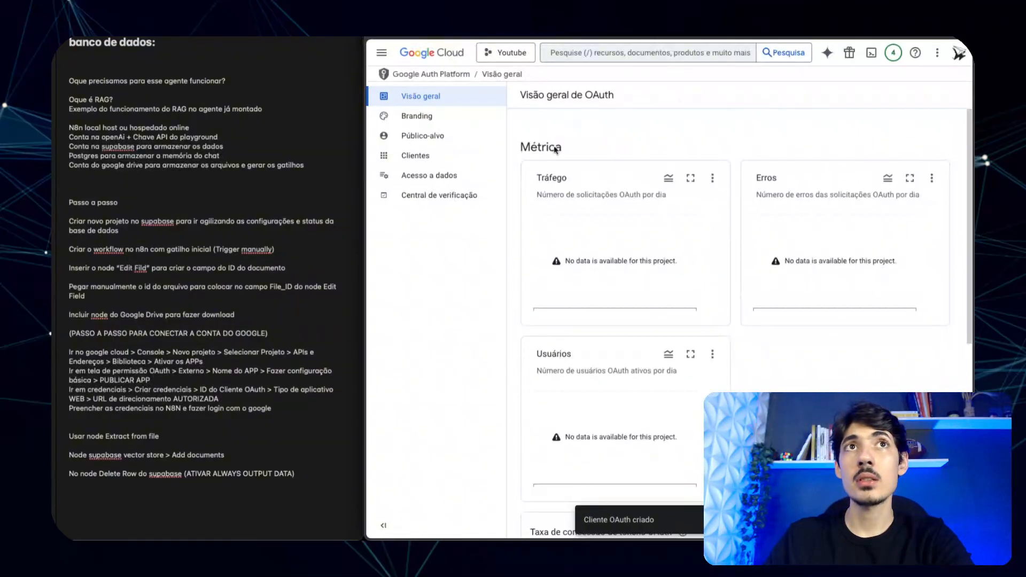
{"action": "left_click", "coordinate": [426, 118]}
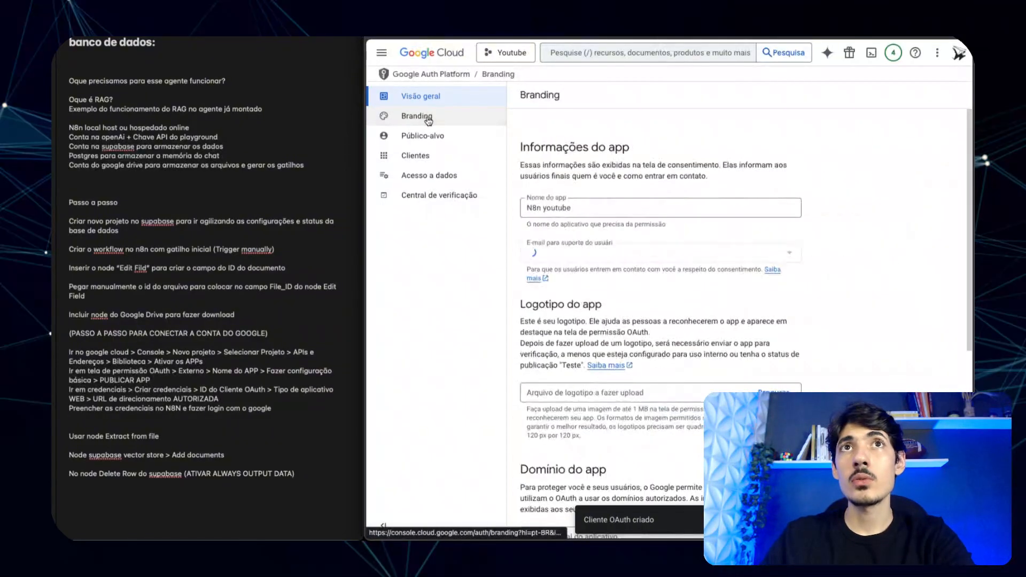
{"action": "scroll", "coordinate": [661, 294], "scroll_direction": "down", "scroll_amount": 5}
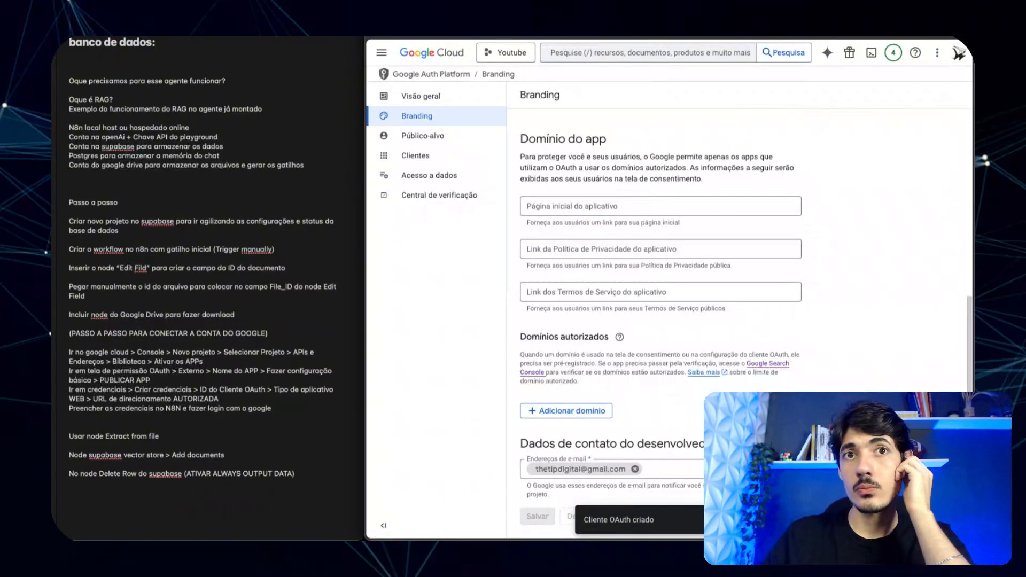
{"action": "scroll", "coordinate": [818, 348], "scroll_direction": "up", "scroll_amount": 5}
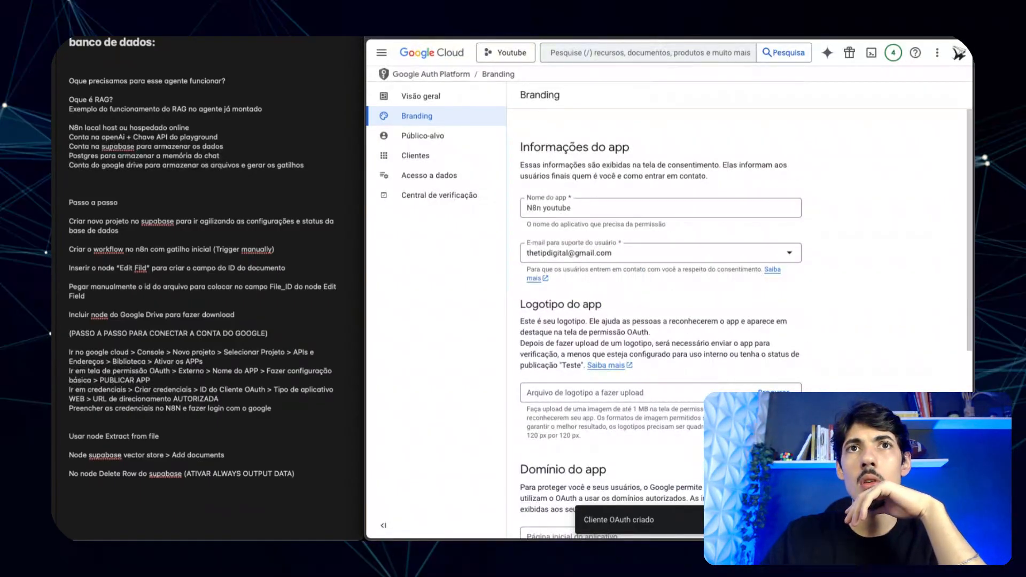
{"action": "scroll", "coordinate": [823, 365], "scroll_direction": "down", "scroll_amount": 4}
{"action": "scroll", "coordinate": [824, 364], "scroll_direction": "down", "scroll_amount": 2}
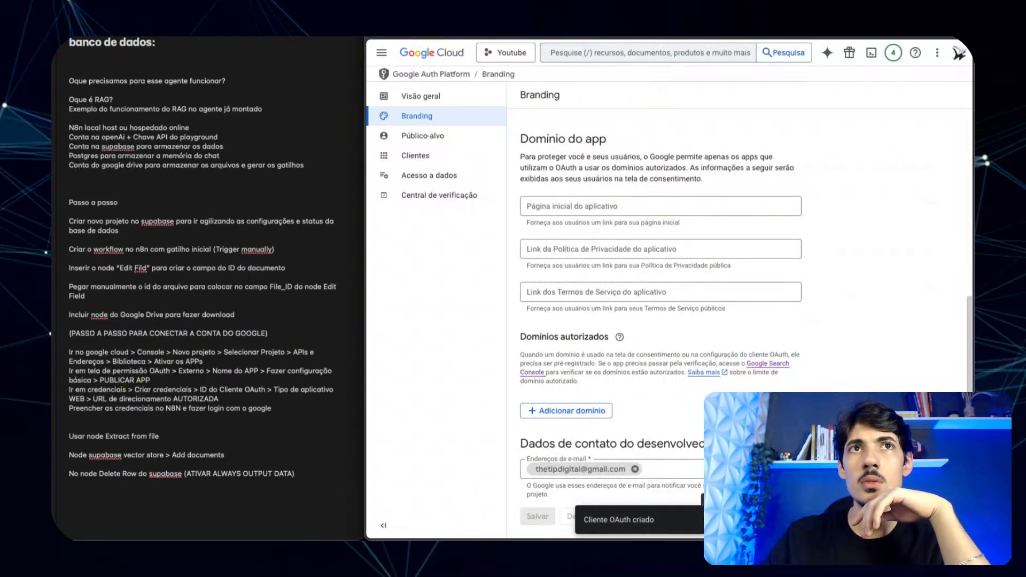
- Publish the app from Público-alvo, confirming the move to Em produção
{"action": "left_click", "coordinate": [438, 141]}
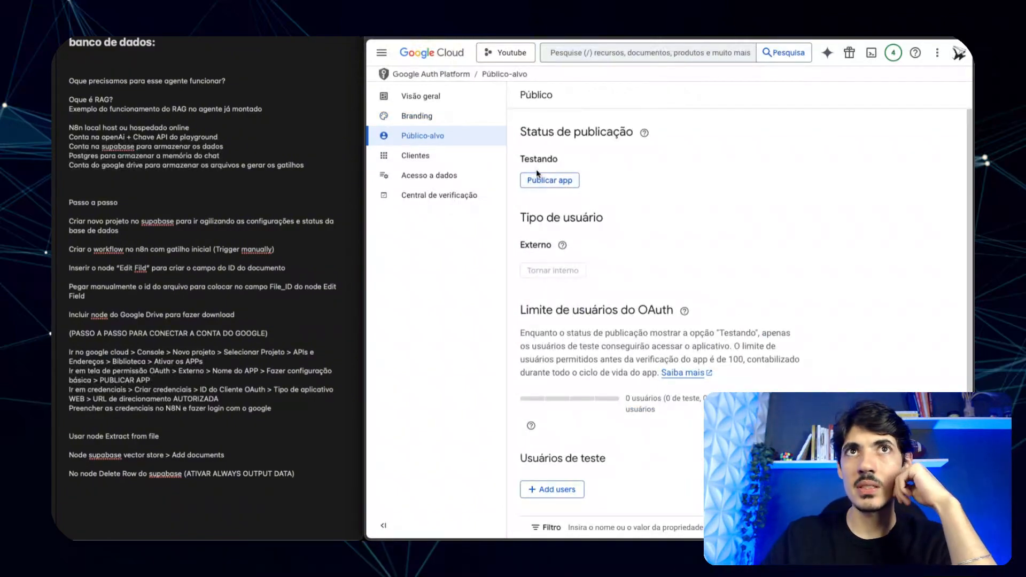
{"action": "left_click", "coordinate": [536, 182]}
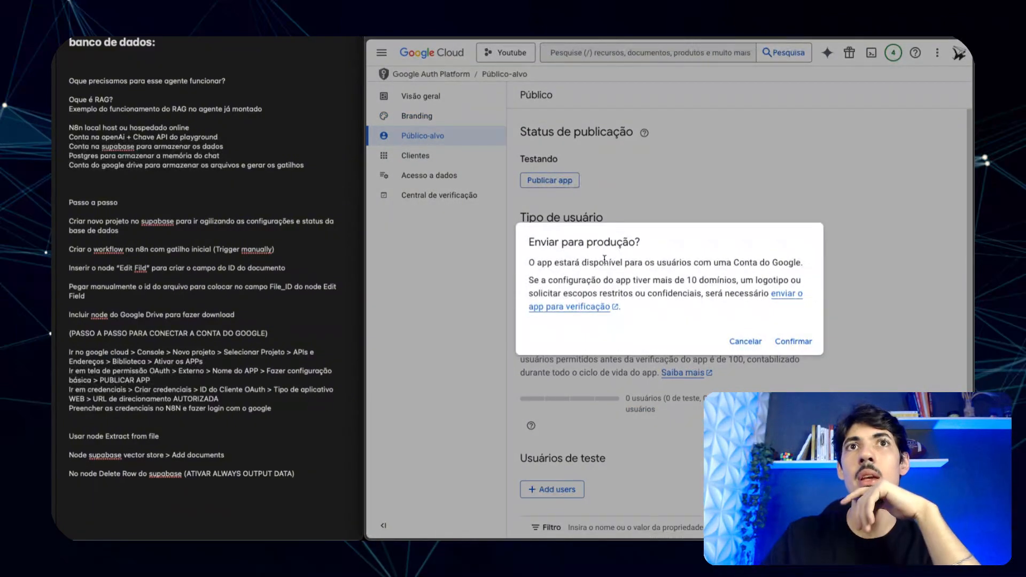
{"action": "left_click", "coordinate": [795, 342]}
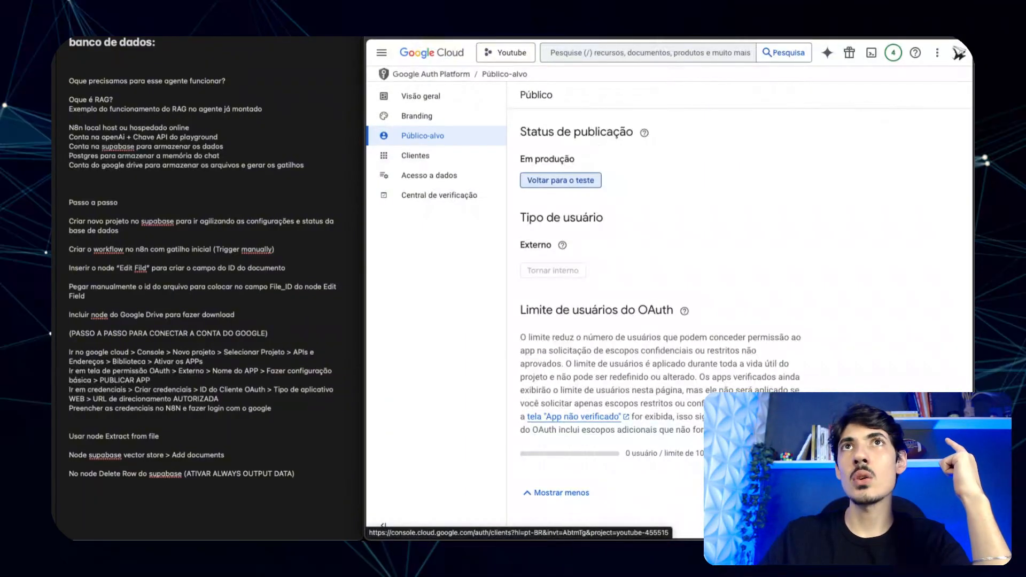
{"action": "key", "text": "ctrl+Tab"}
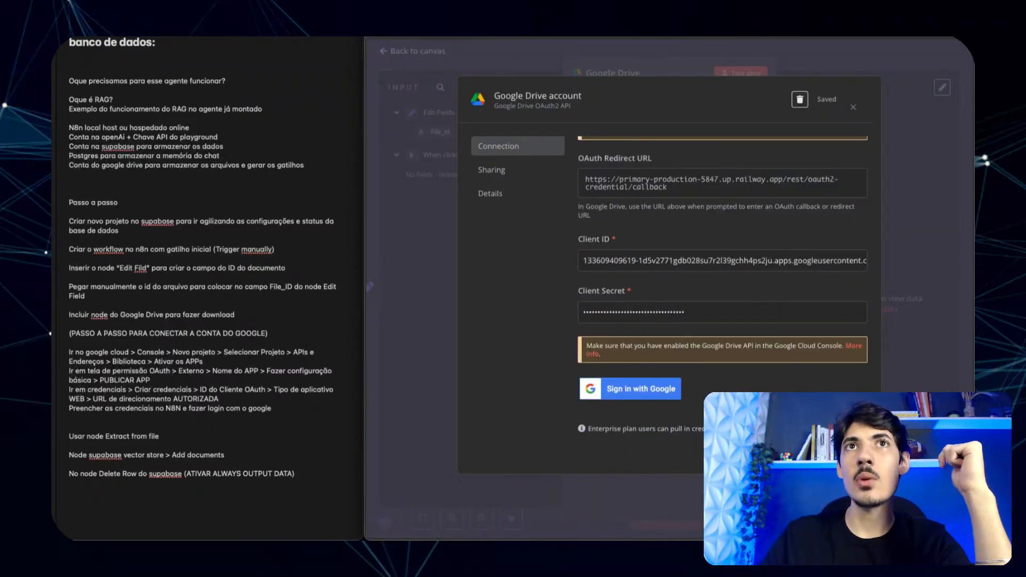
- Start Google sign-in for the n8n Drive credential and choose the Google account
{"action": "key", "text": "ctrl+Tab"}
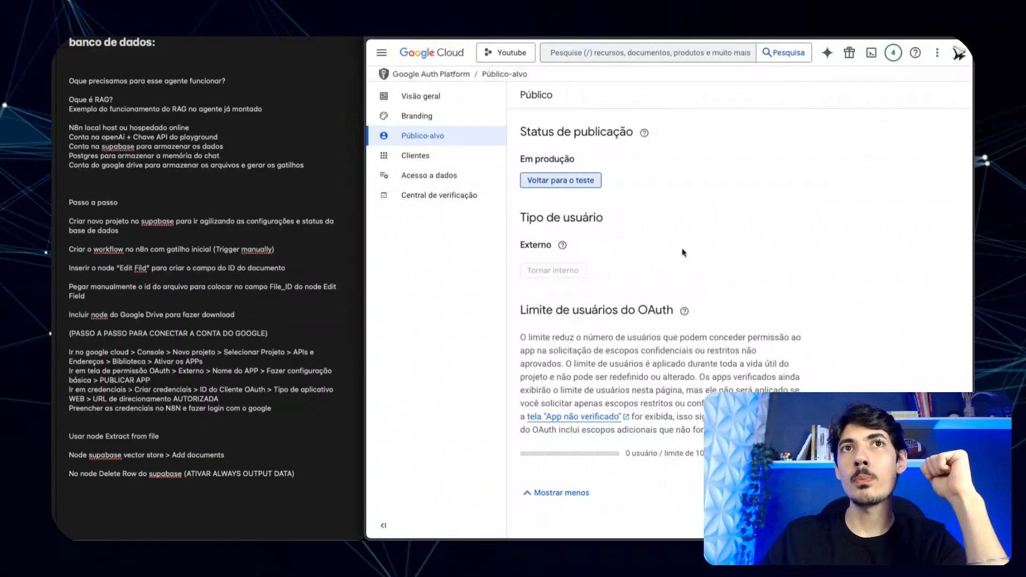
{"action": "key", "text": "ctrl+Tab"}
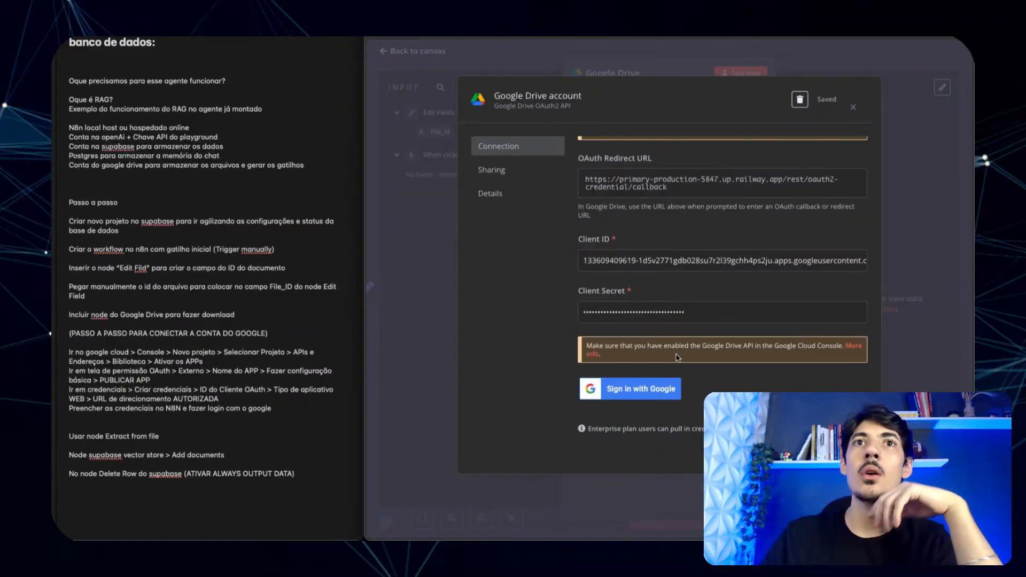
{"action": "left_click", "coordinate": [652, 389]}
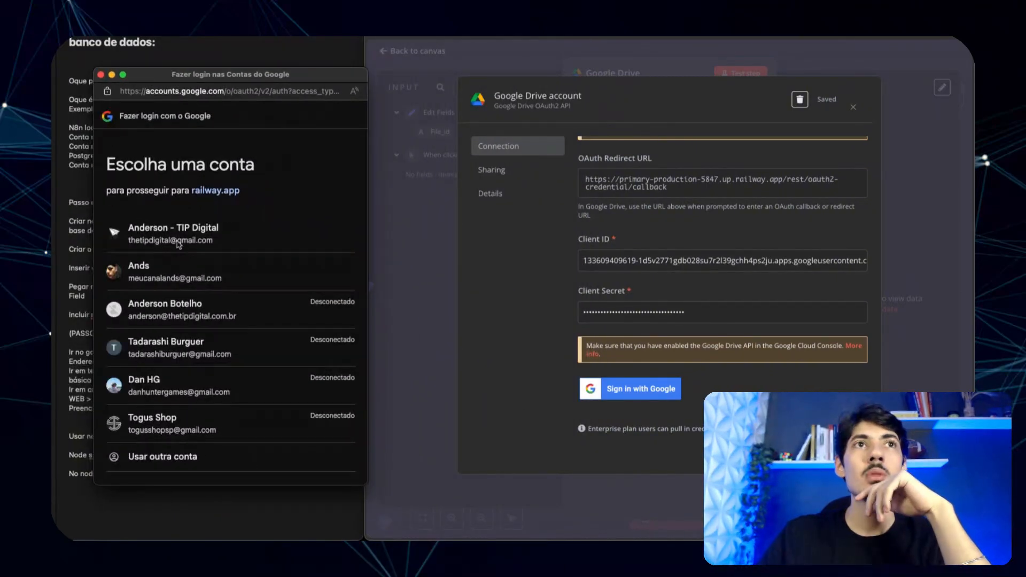
{"action": "left_click", "coordinate": [178, 241]}
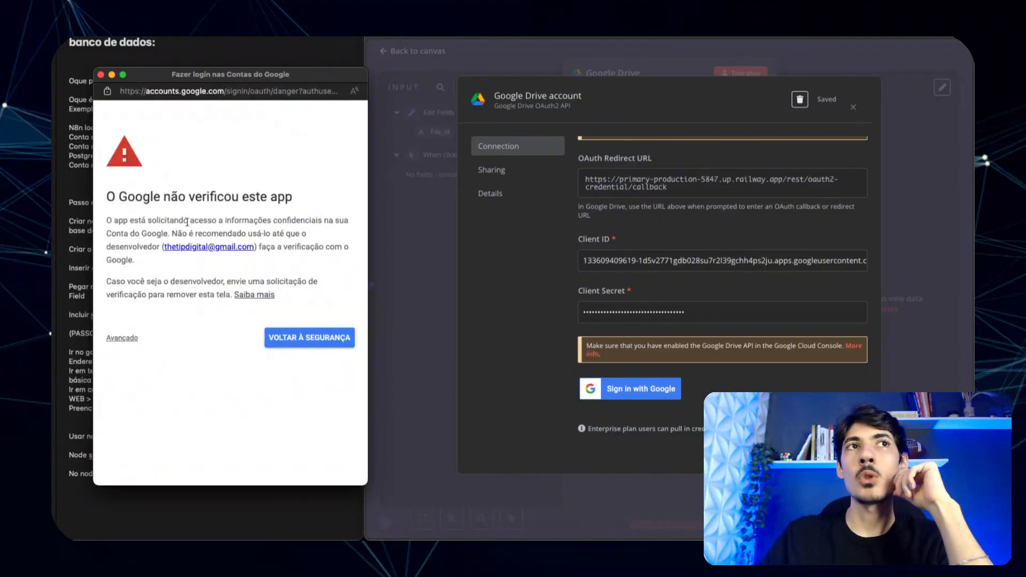
- Proceed past the unverified-app warning, grant all Drive permissions, and confirm the successful connection
{"action": "left_click_drag", "start_coordinate": [244, 76], "coordinate": [608, 67]}
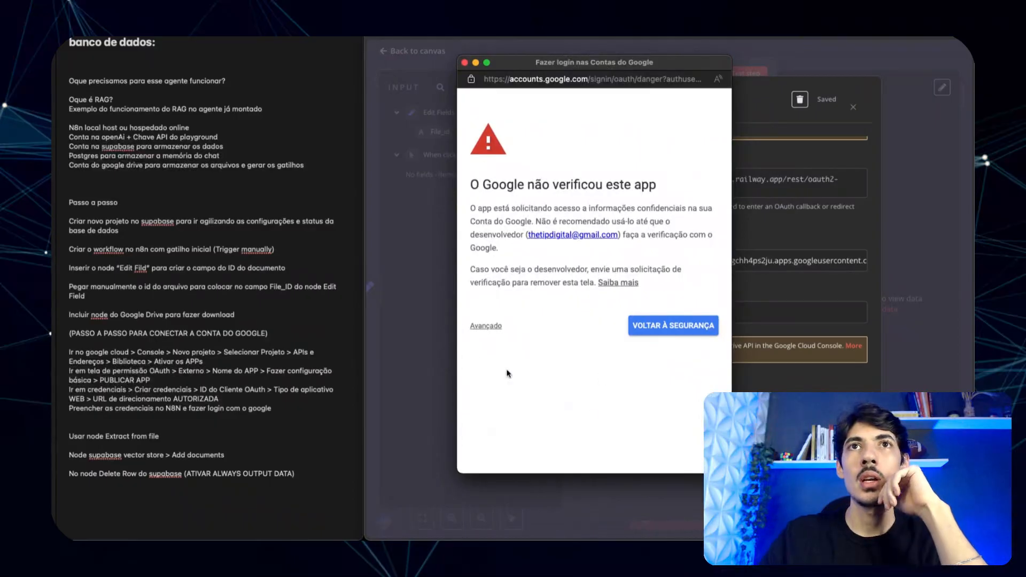
{"action": "left_click", "coordinate": [486, 326]}
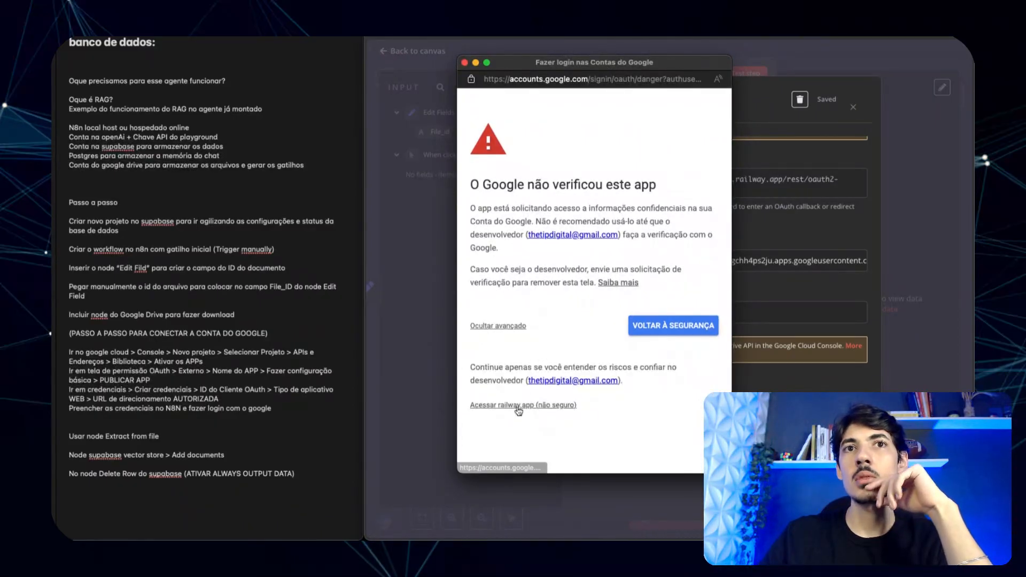
{"action": "left_click", "coordinate": [517, 407]}
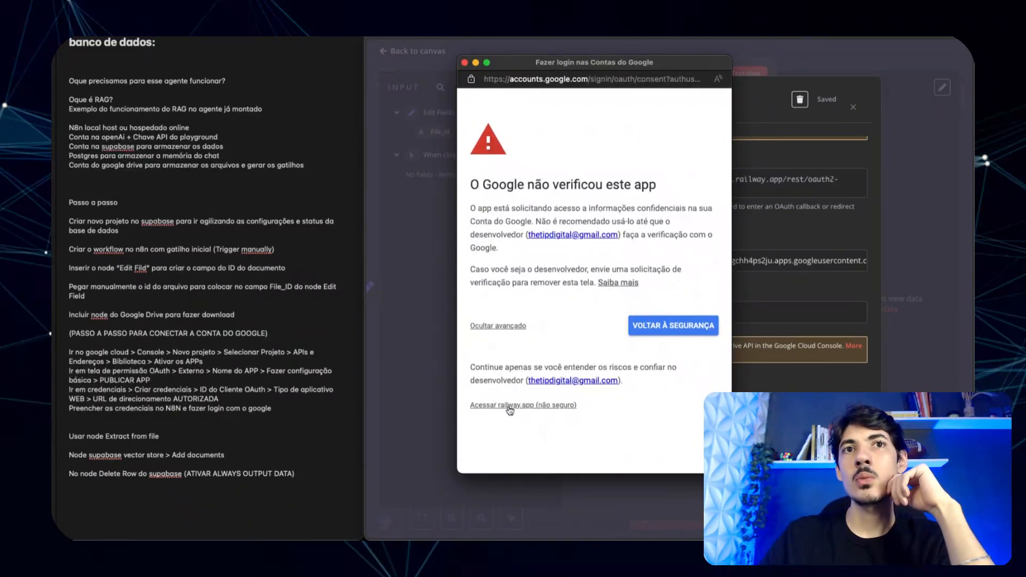
{"action": "left_click", "coordinate": [486, 264]}
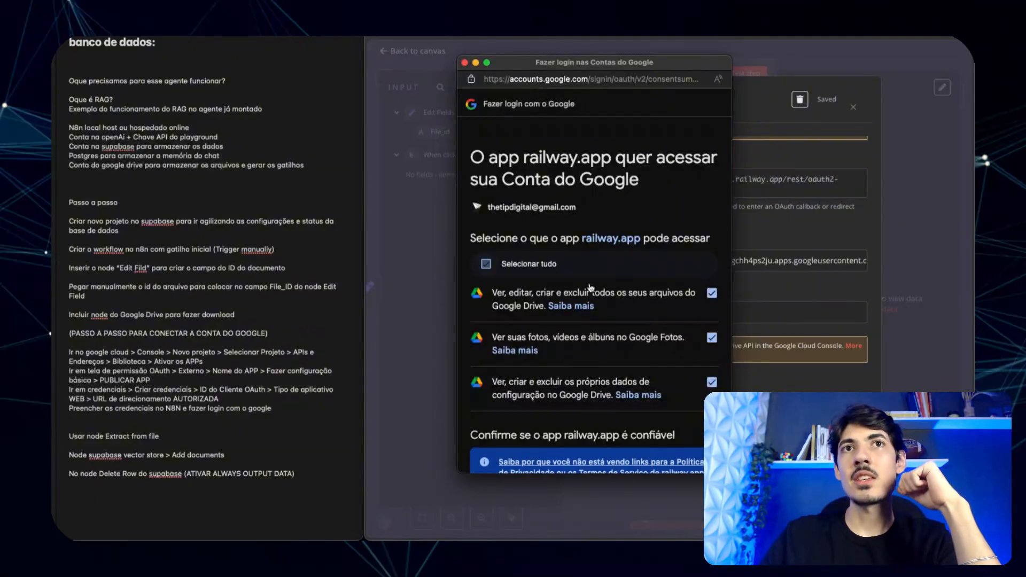
{"action": "scroll", "coordinate": [561, 321], "scroll_direction": "down", "scroll_amount": 5}
{"action": "left_click", "coordinate": [645, 423]}
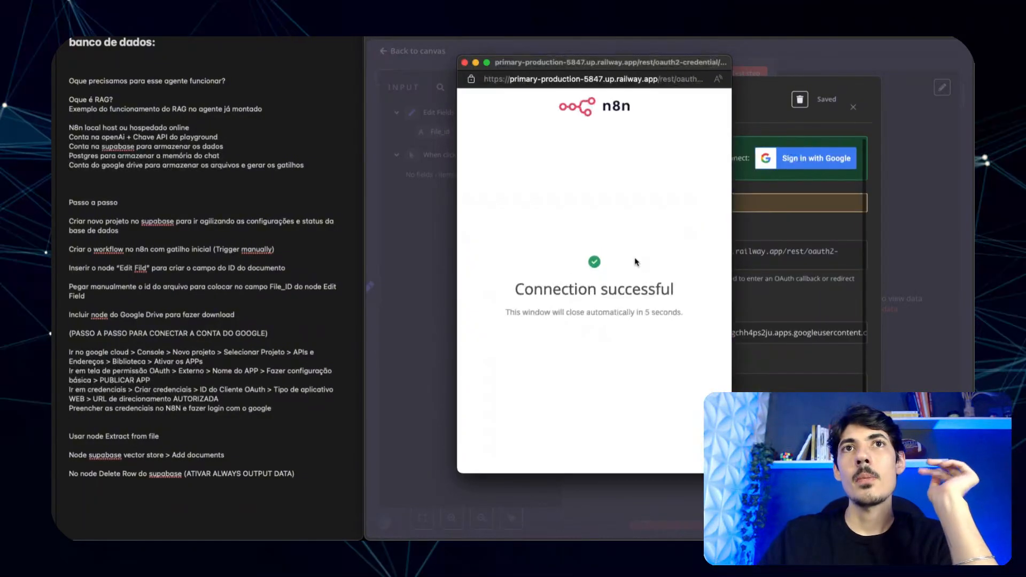
{"action": "left_click", "coordinate": [464, 63]}
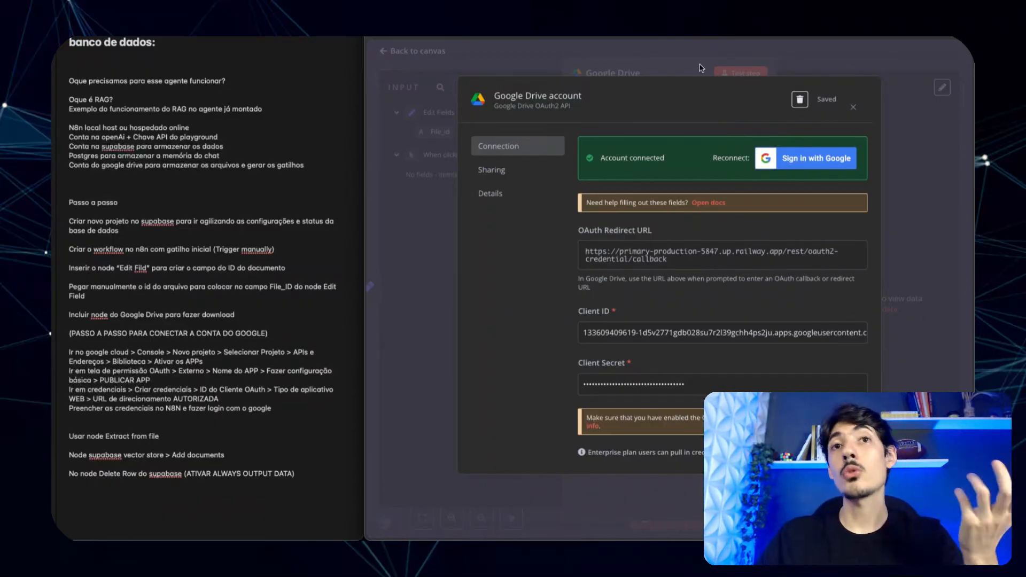
- Close the credential settings and select the Google Drive account credential for the node
{"action": "scroll", "coordinate": [706, 186], "scroll_direction": "down", "scroll_amount": 2}
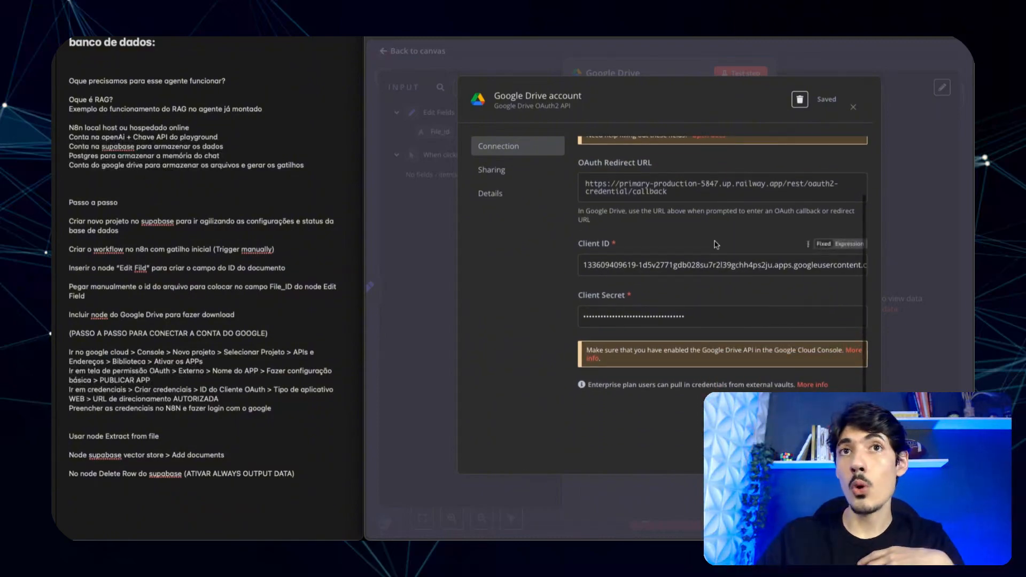
{"action": "scroll", "coordinate": [706, 185], "scroll_direction": "up", "scroll_amount": 2}
{"action": "left_click", "coordinate": [674, 64]}
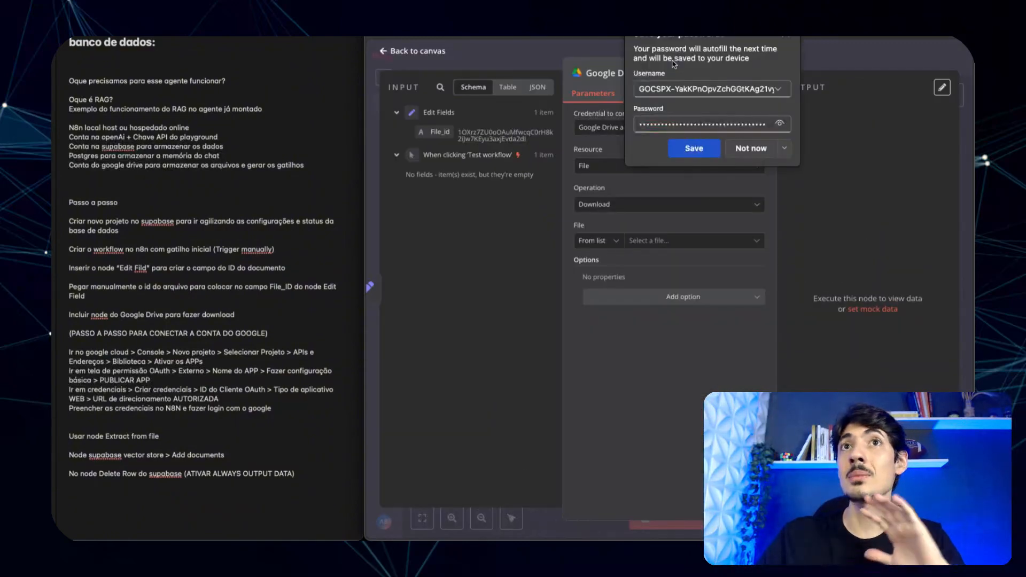
{"action": "left_click", "coordinate": [788, 39]}
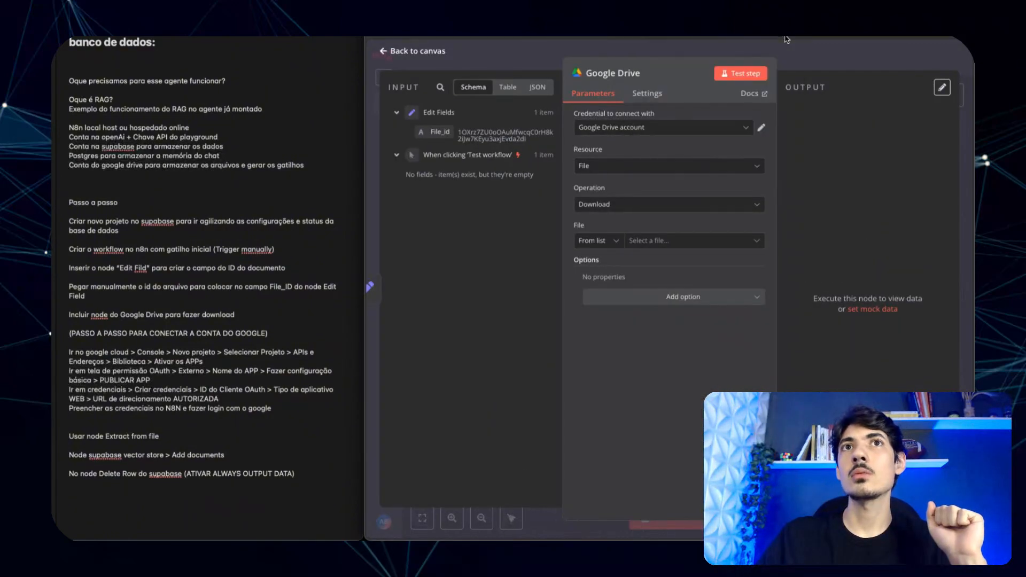
{"action": "left_click", "coordinate": [639, 131]}
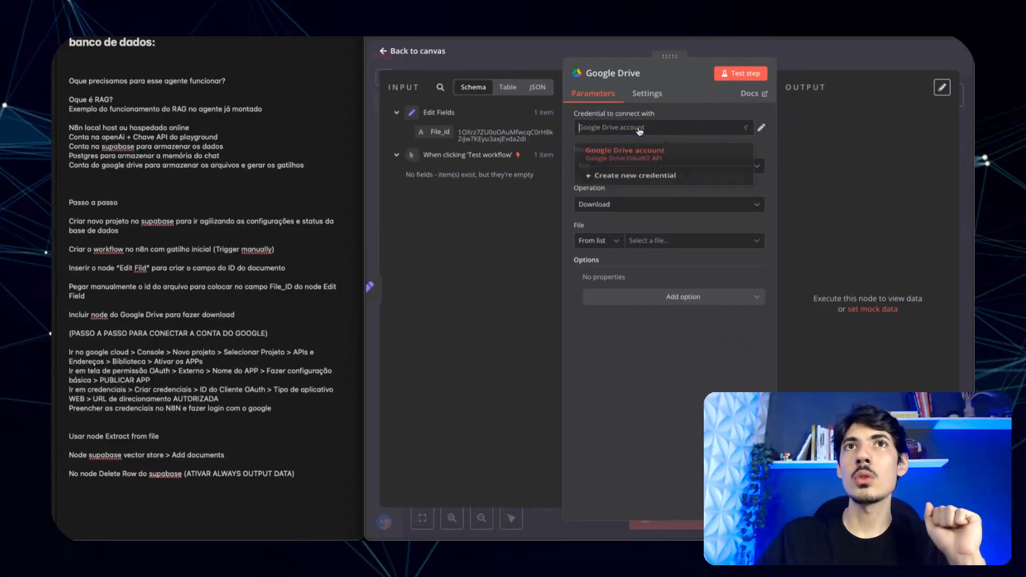
{"action": "left_click", "coordinate": [627, 163]}
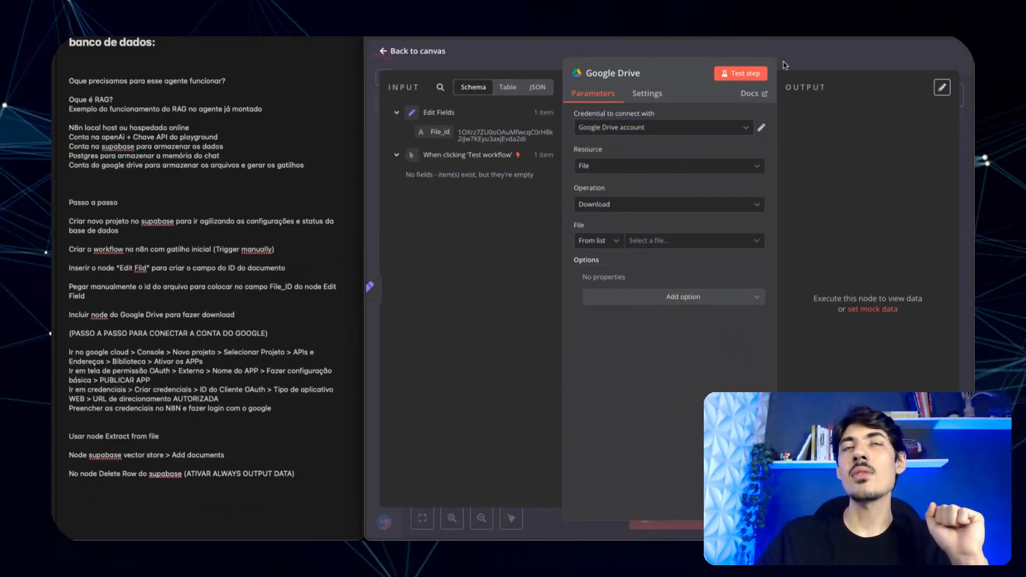
- Set the file By ID, mapped from the incoming File_id, keeping Download as the operation
{"action": "left_click", "coordinate": [656, 247]}
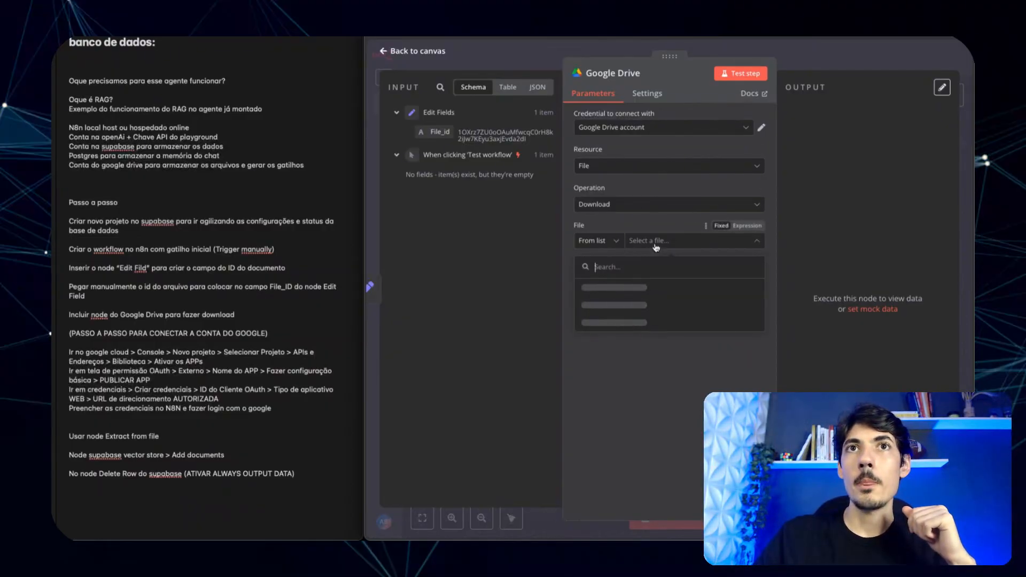
{"action": "scroll", "coordinate": [673, 342], "scroll_direction": "down", "scroll_amount": 3}
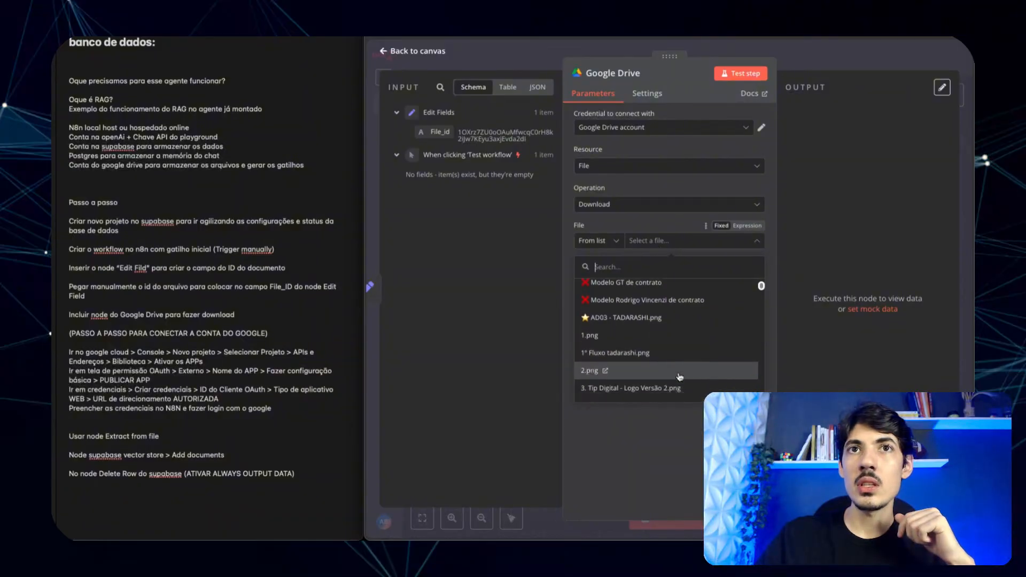
{"action": "scroll", "coordinate": [680, 378], "scroll_direction": "down", "scroll_amount": 2}
{"action": "scroll", "coordinate": [669, 332], "scroll_direction": "up", "scroll_amount": 5}
{"action": "left_click", "coordinate": [612, 242]}
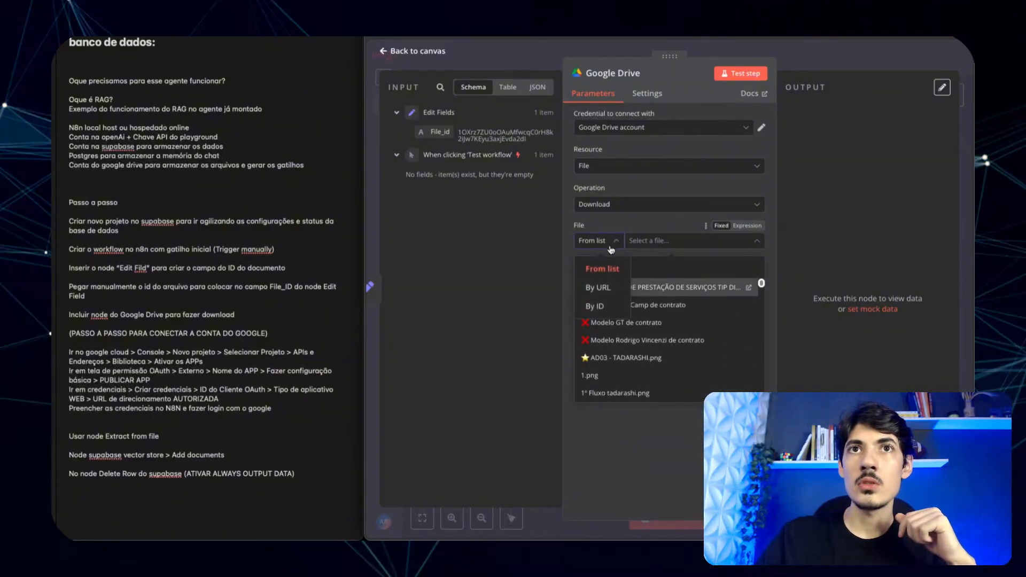
{"action": "left_click", "coordinate": [605, 315]}
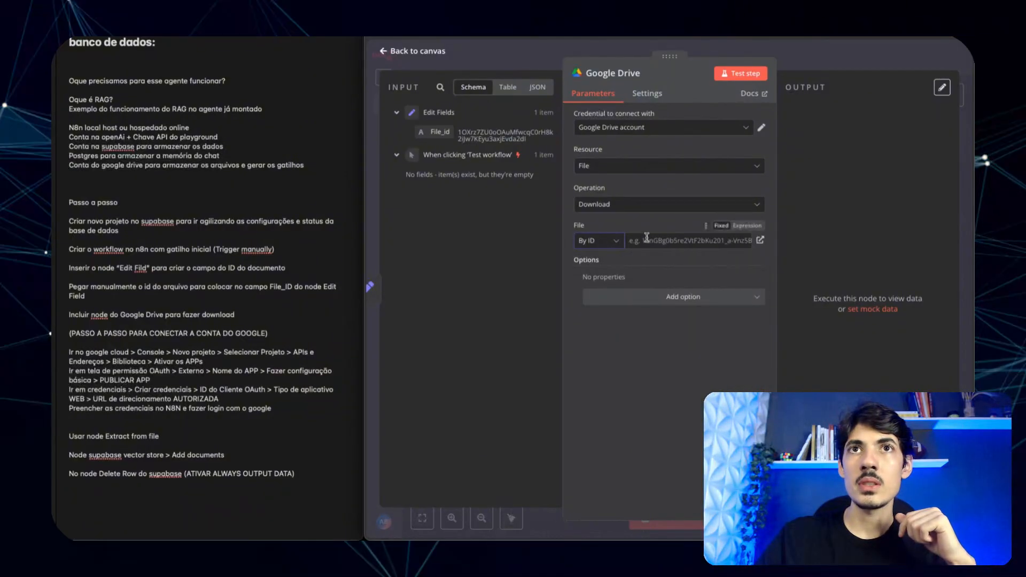
{"action": "left_click_drag", "start_coordinate": [436, 132], "coordinate": [669, 245]}
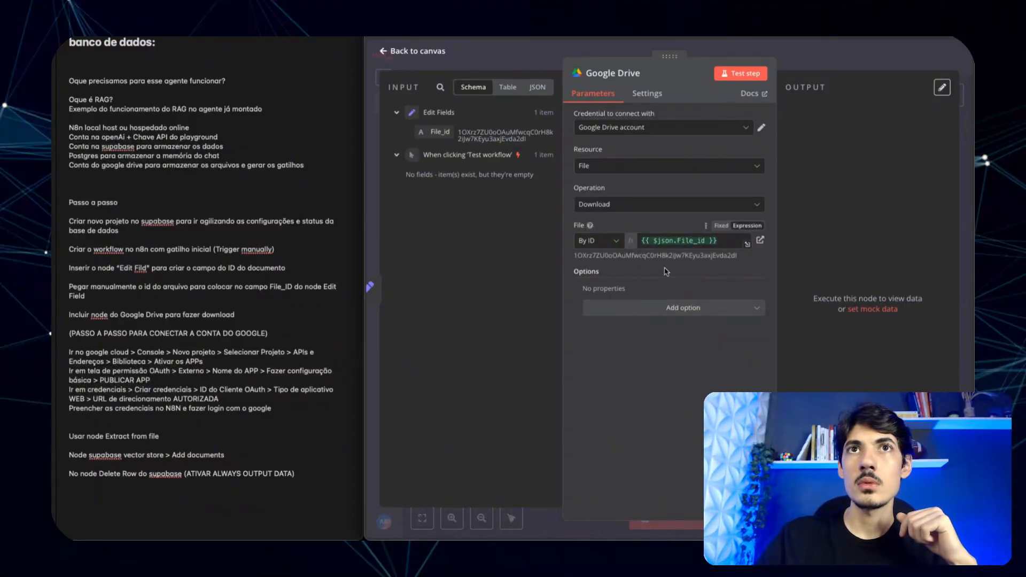
{"action": "left_click", "coordinate": [656, 206]}
{"action": "left_click", "coordinate": [656, 209]}
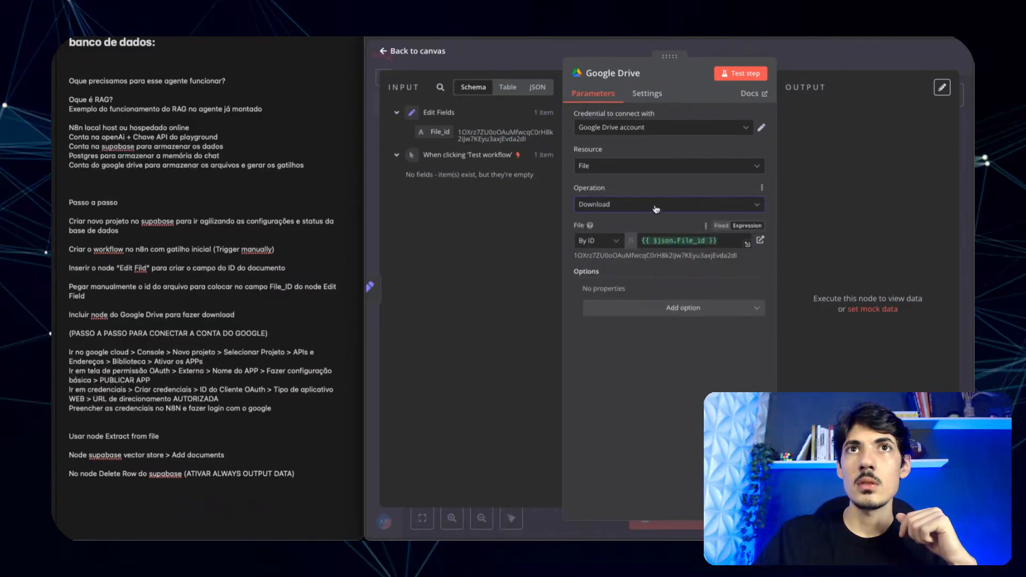
{"action": "left_click", "coordinate": [647, 171]}
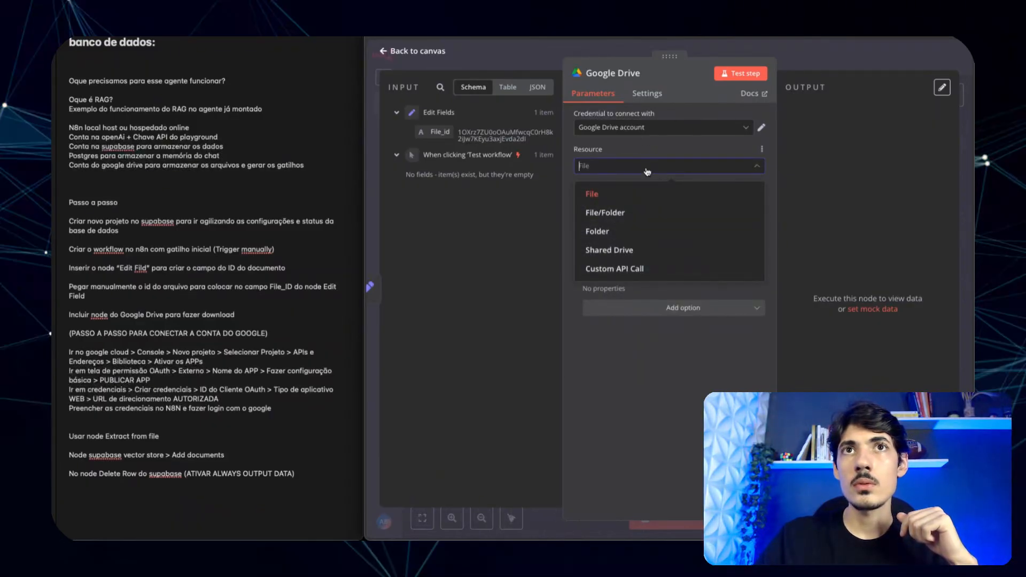
- Switch the resource to Folder with Create, then close and reopen the Download File node
{"action": "left_click", "coordinate": [612, 231]}
{"action": "left_click", "coordinate": [624, 205]}
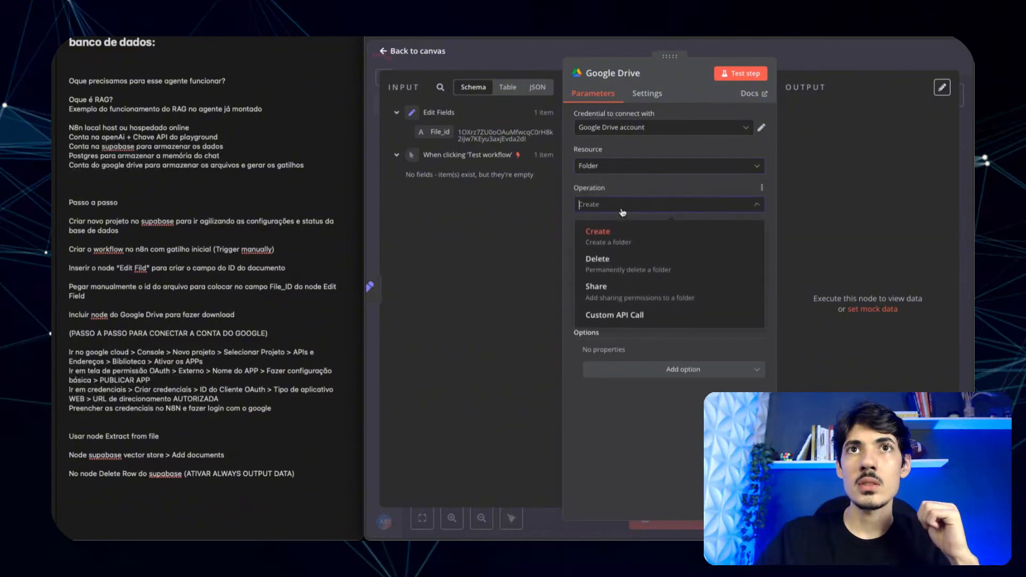
{"action": "left_click", "coordinate": [639, 205]}
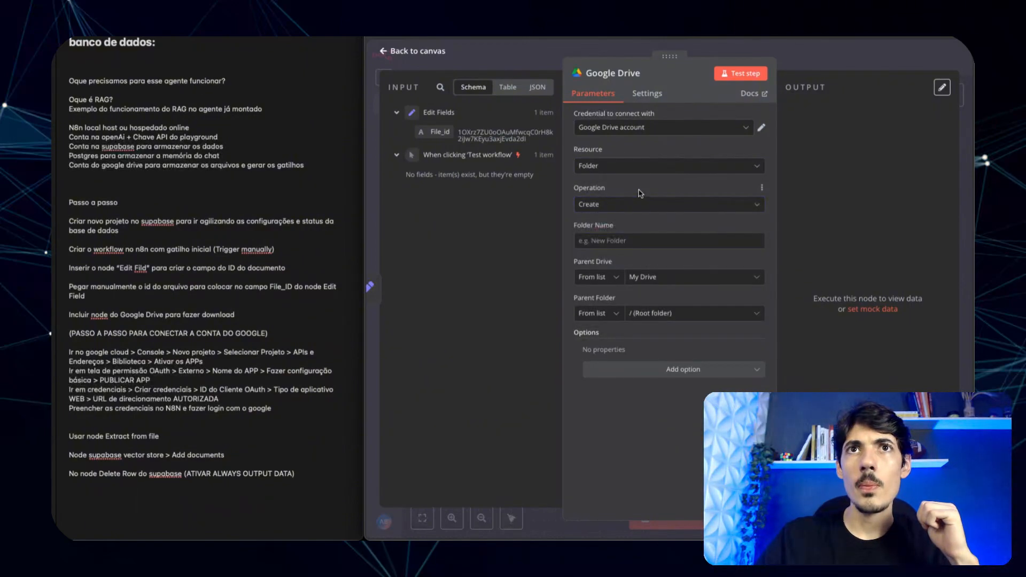
{"action": "key", "text": "Escape"}
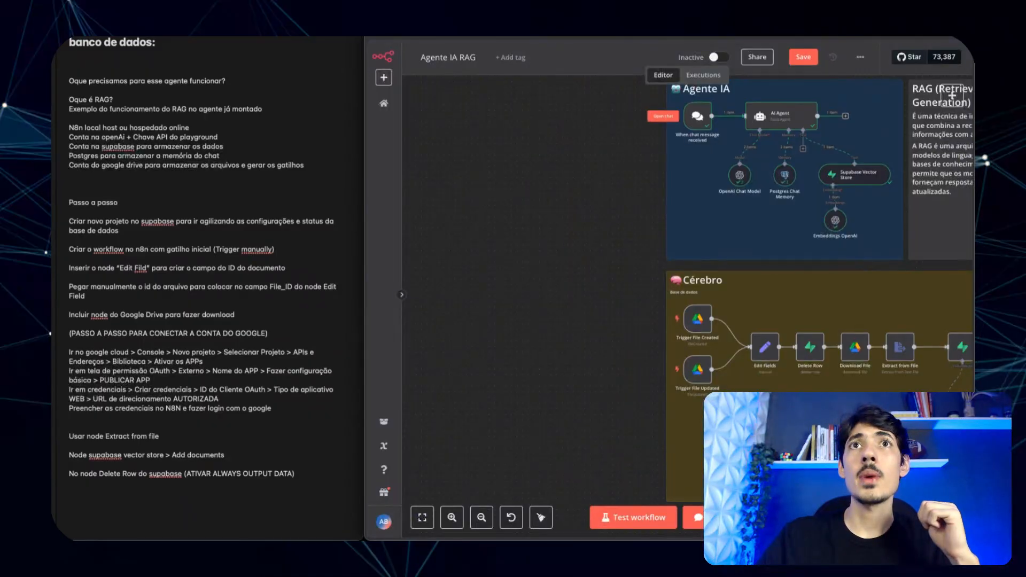
{"action": "scroll", "coordinate": [818, 356], "scroll_direction": "right", "scroll_amount": 3}
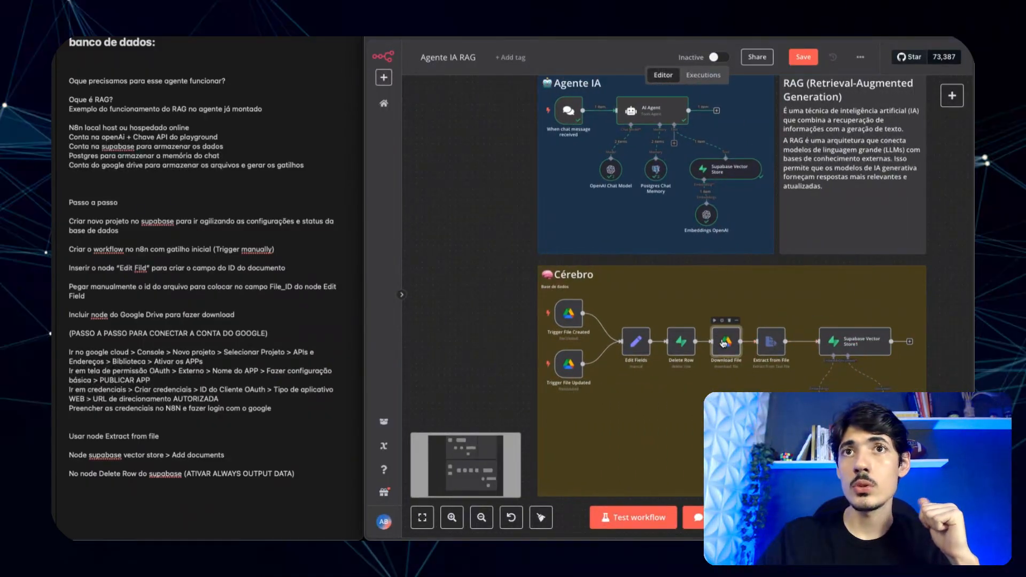
{"action": "double_click", "coordinate": [726, 342]}
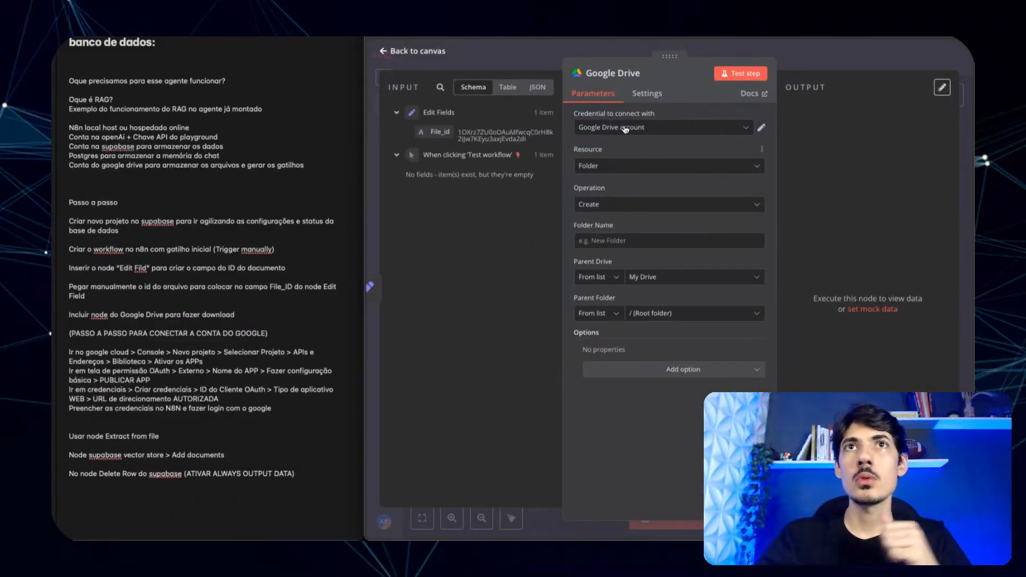
- Restore resource File, operation Download, file By ID from {{ $json.File_id }}, and test the step
{"action": "left_click", "coordinate": [607, 169]}
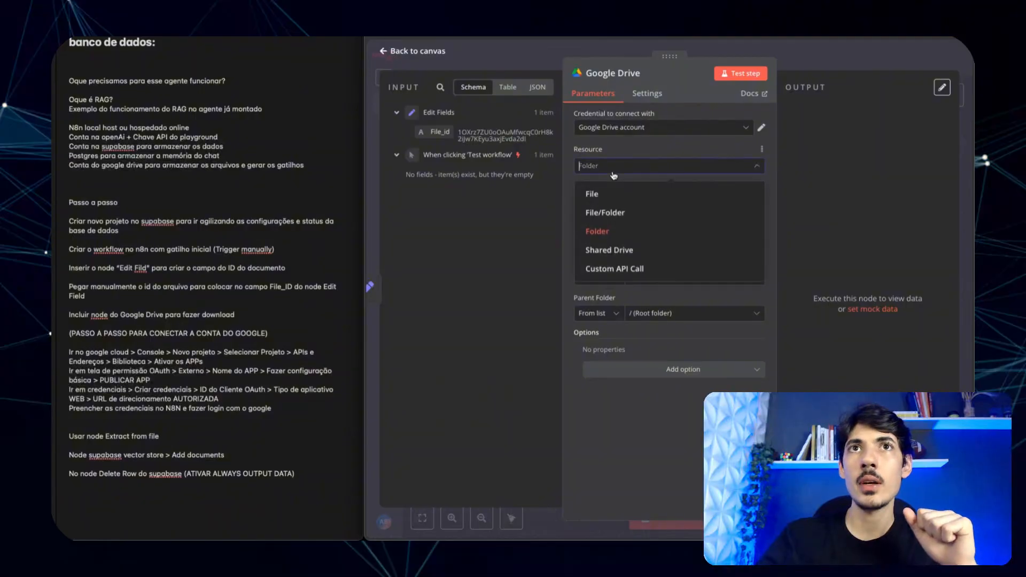
{"action": "left_click", "coordinate": [598, 199]}
{"action": "left_click", "coordinate": [597, 208]}
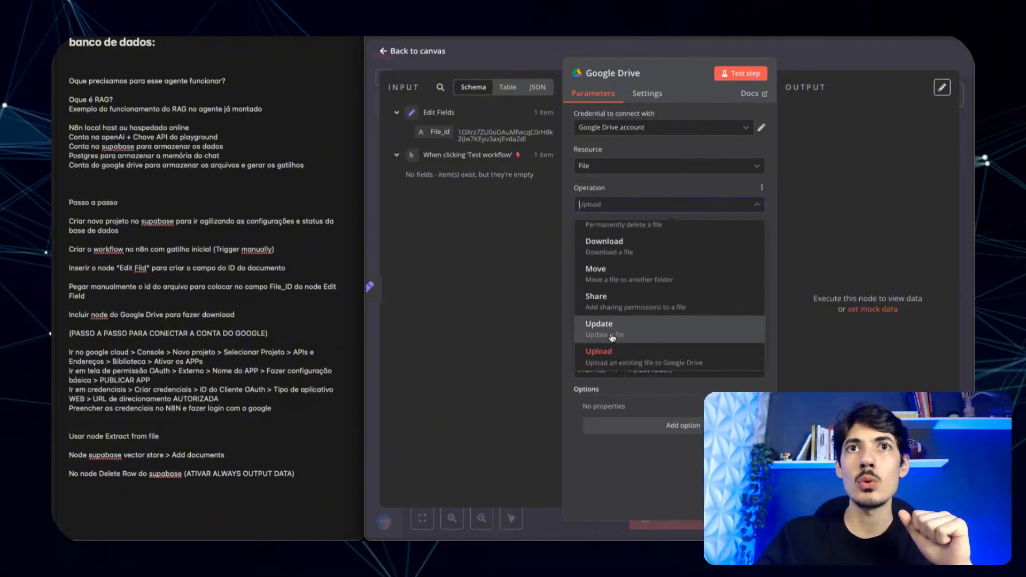
{"action": "left_click", "coordinate": [623, 245]}
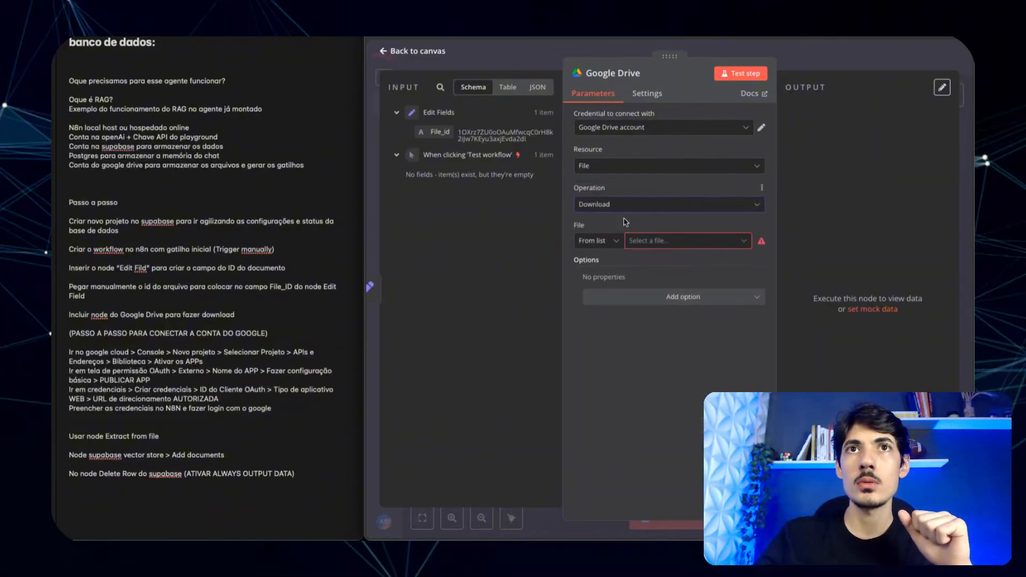
{"action": "left_click", "coordinate": [592, 241]}
{"action": "left_click", "coordinate": [590, 309]}
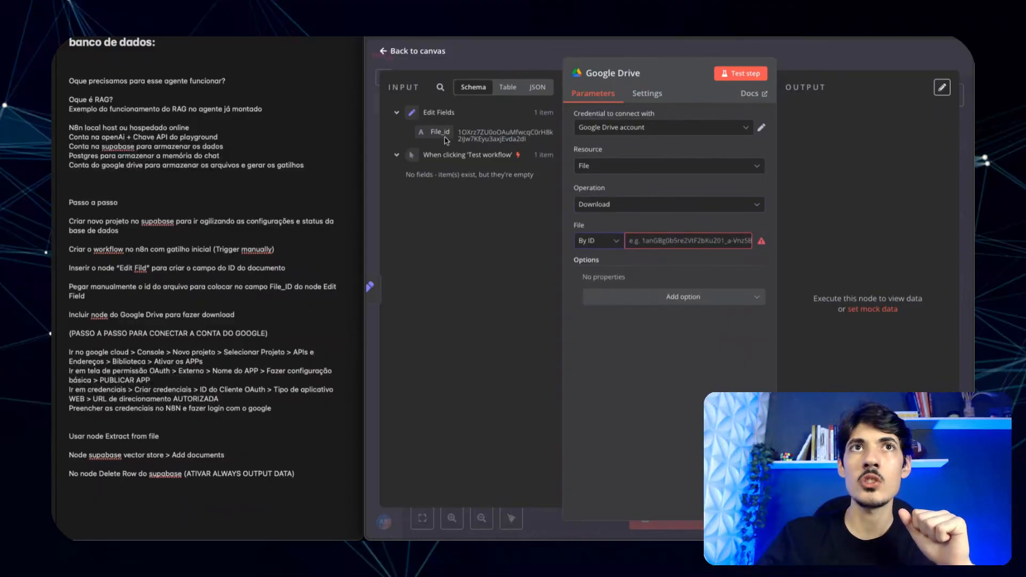
{"action": "left_click_drag", "start_coordinate": [440, 132], "coordinate": [644, 240]}
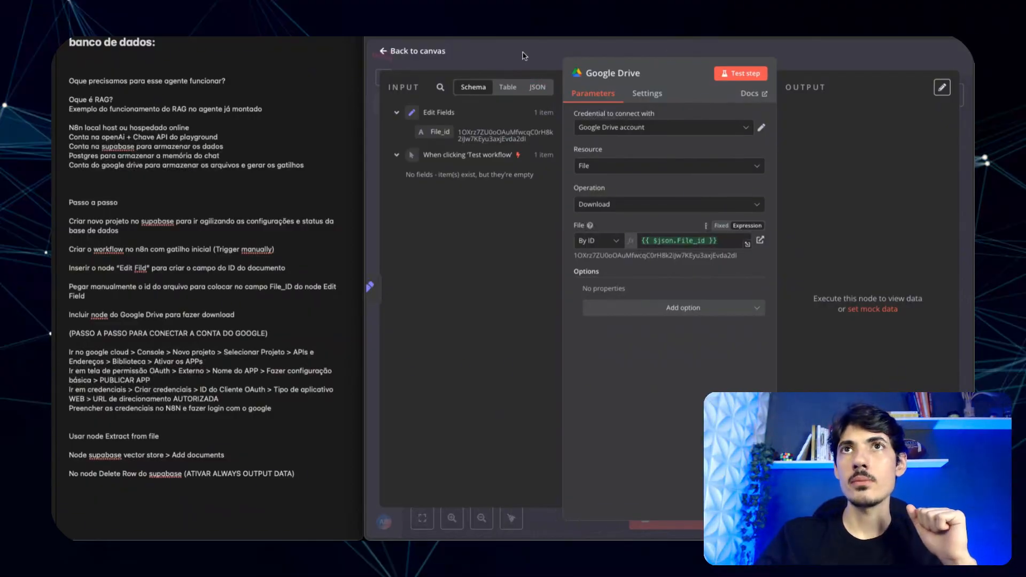
{"action": "left_click", "coordinate": [754, 76]}
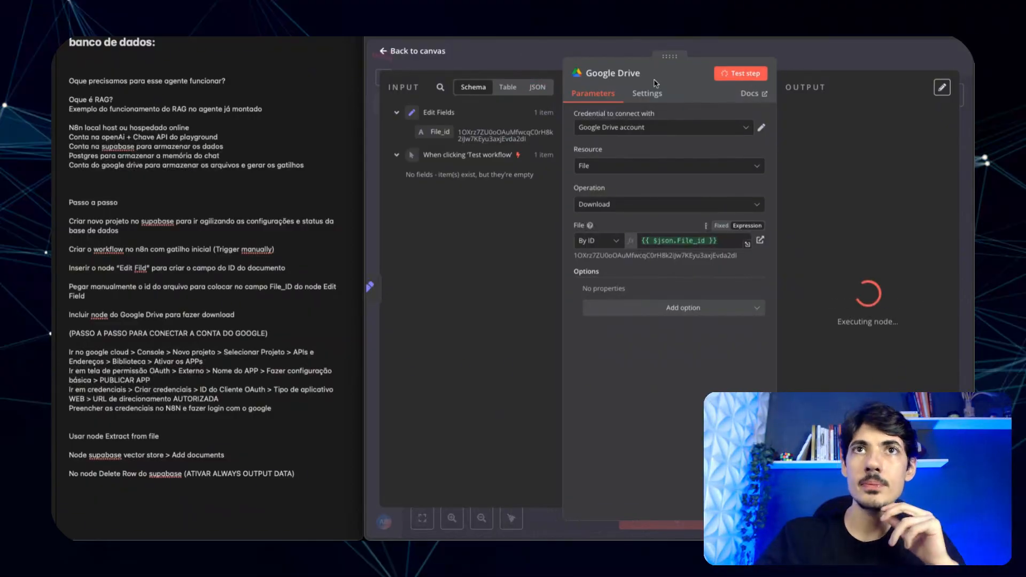
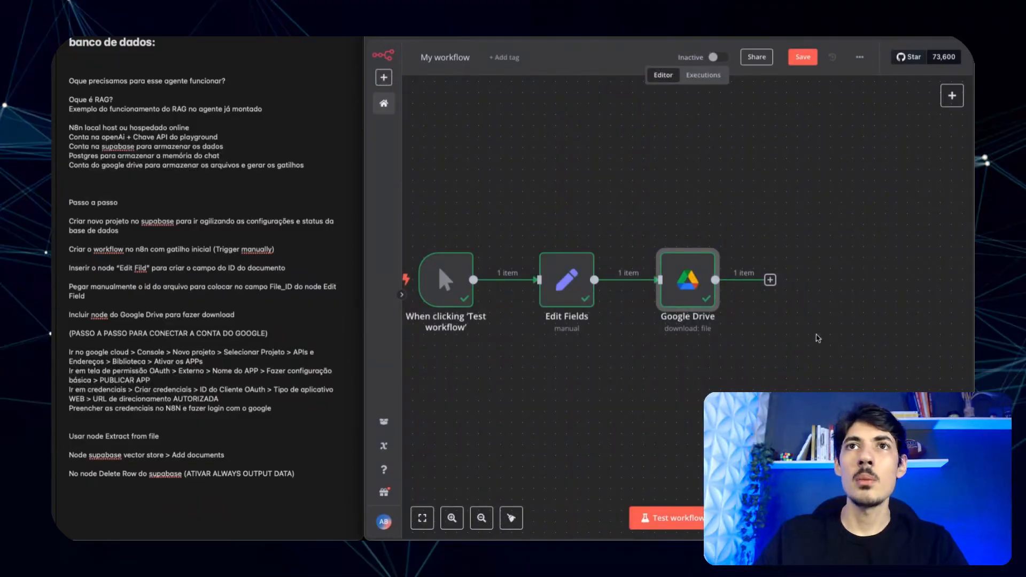
- Inspect the Google Drive download's output as JSON and as binary file data
{"action": "scroll", "coordinate": [760, 321], "scroll_direction": "right", "scroll_amount": 4}
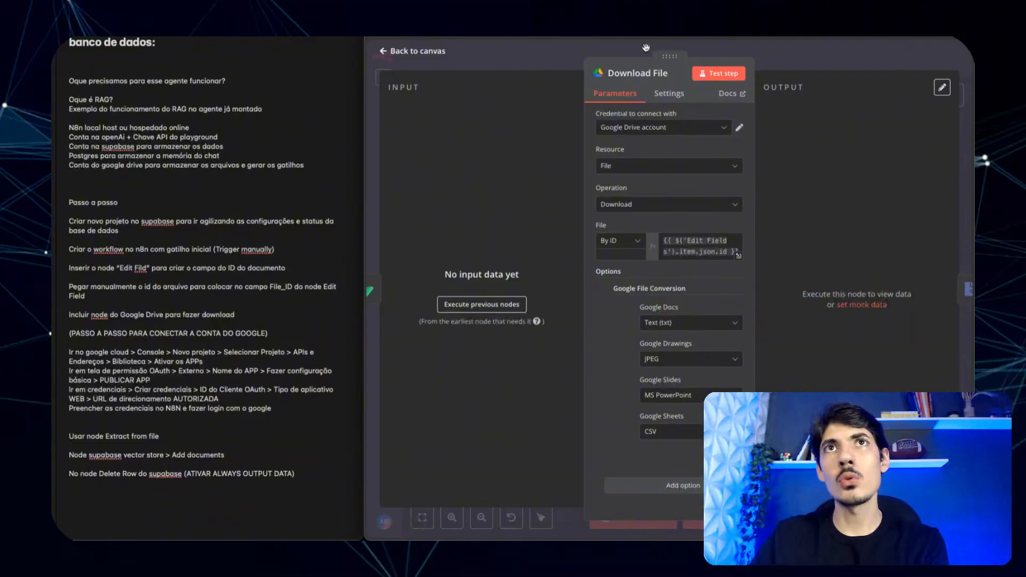
{"action": "key", "text": "Escape"}
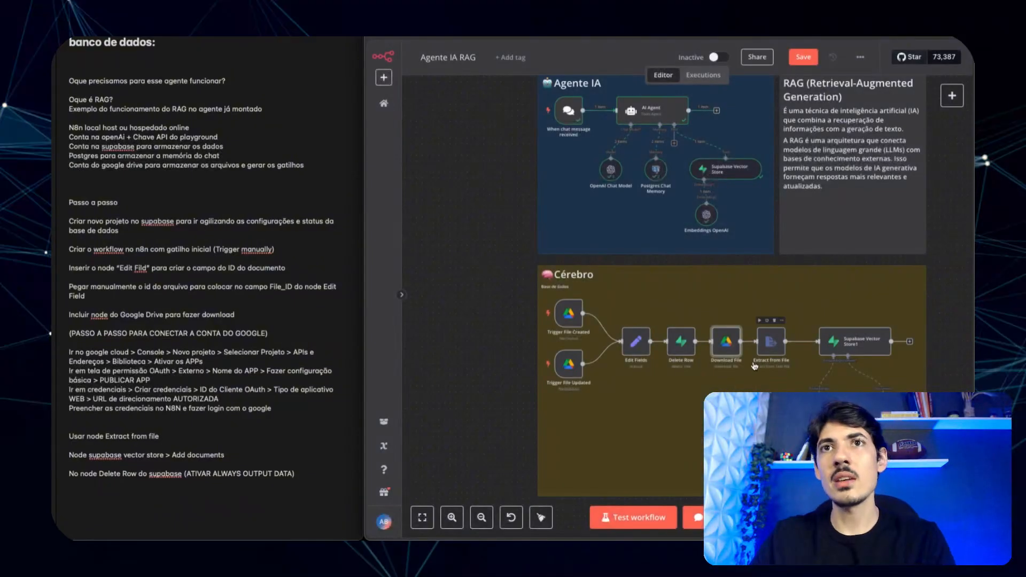
{"action": "scroll", "coordinate": [766, 367], "scroll_direction": "right", "scroll_amount": 1}
{"action": "scroll", "coordinate": [766, 366], "scroll_direction": "right", "scroll_amount": 2}
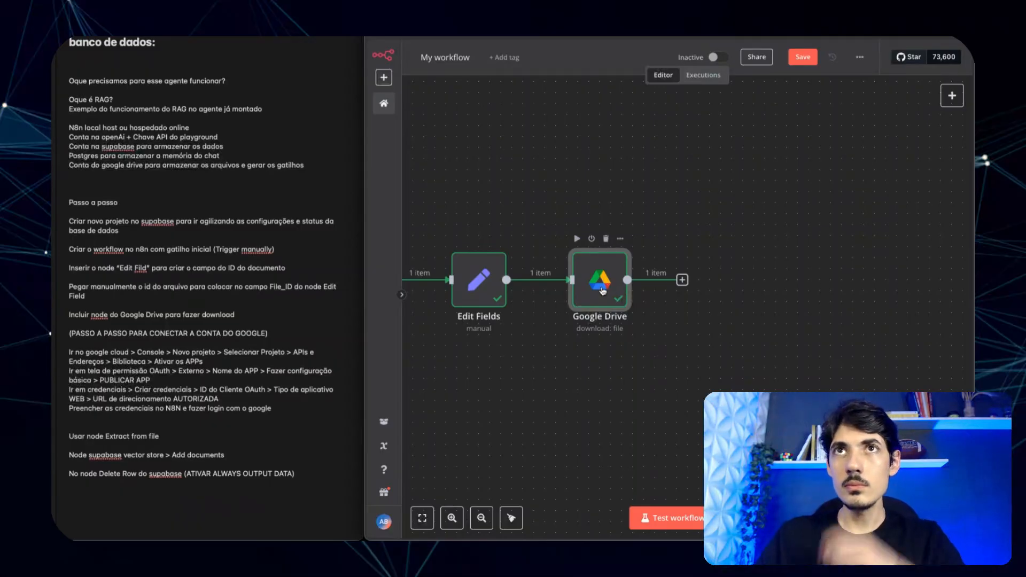
{"action": "double_click", "coordinate": [602, 286]}
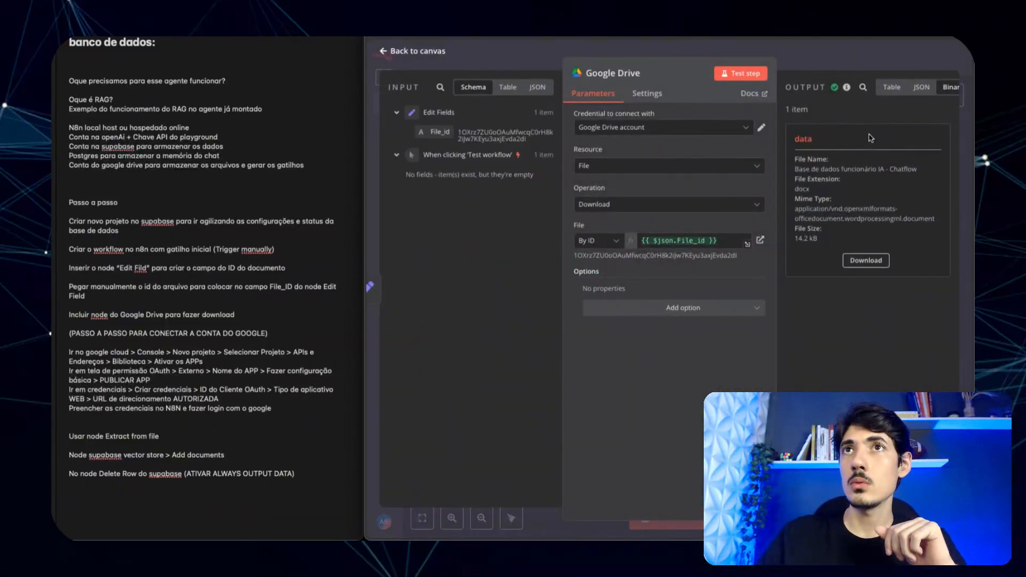
{"action": "left_click", "coordinate": [923, 89]}
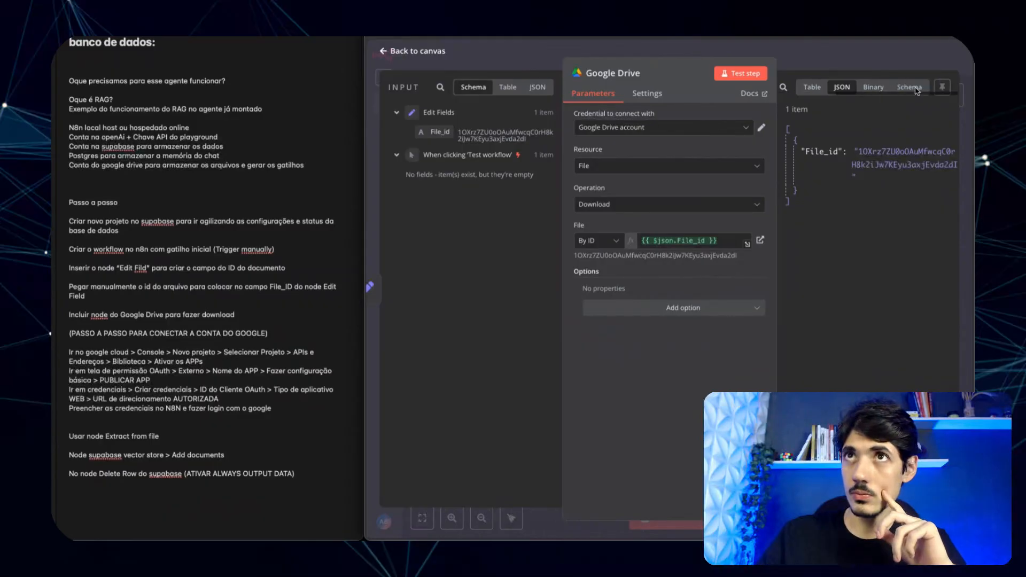
{"action": "left_click", "coordinate": [885, 91]}
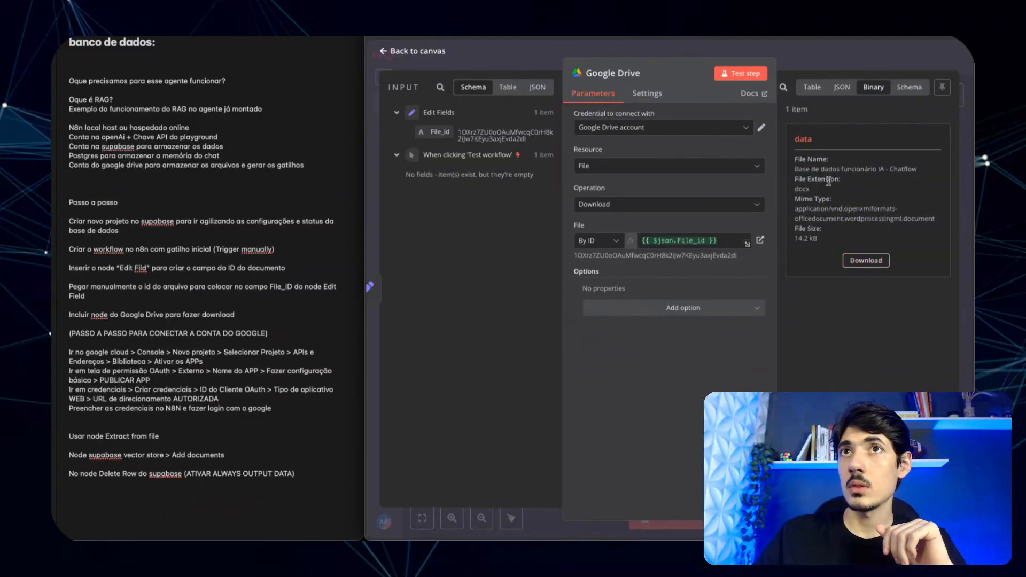
{"action": "left_click", "coordinate": [616, 52]}
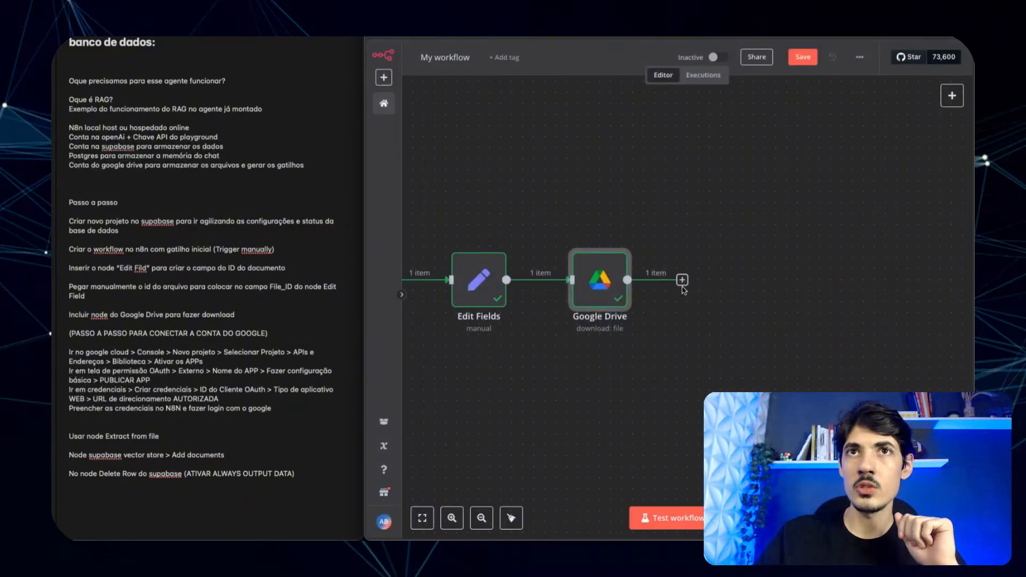
- Add an Extract from File node, Extract From Text File, after the Google Drive download
{"action": "left_click", "coordinate": [683, 280]}
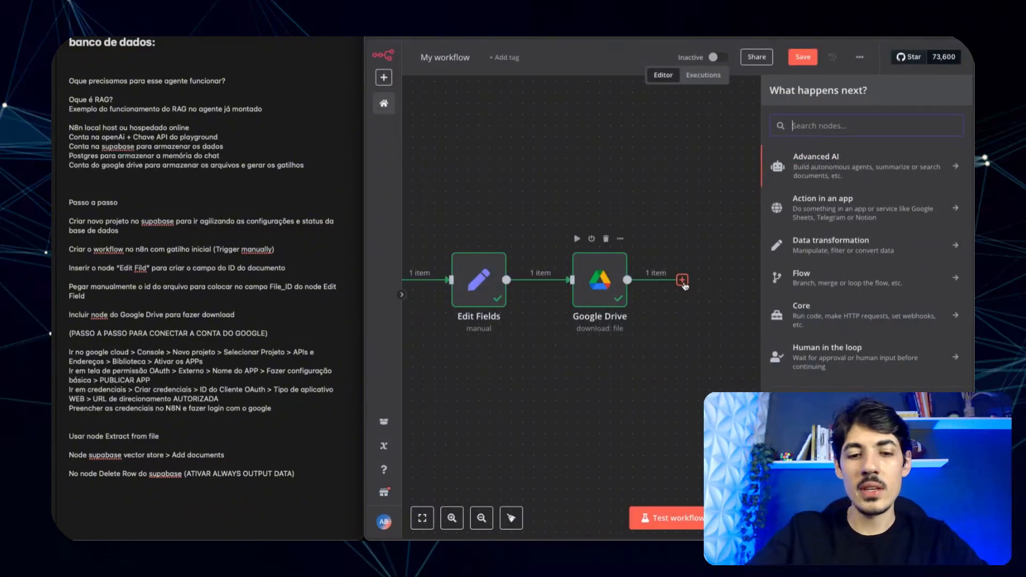
{"action": "type", "text": "extr"}
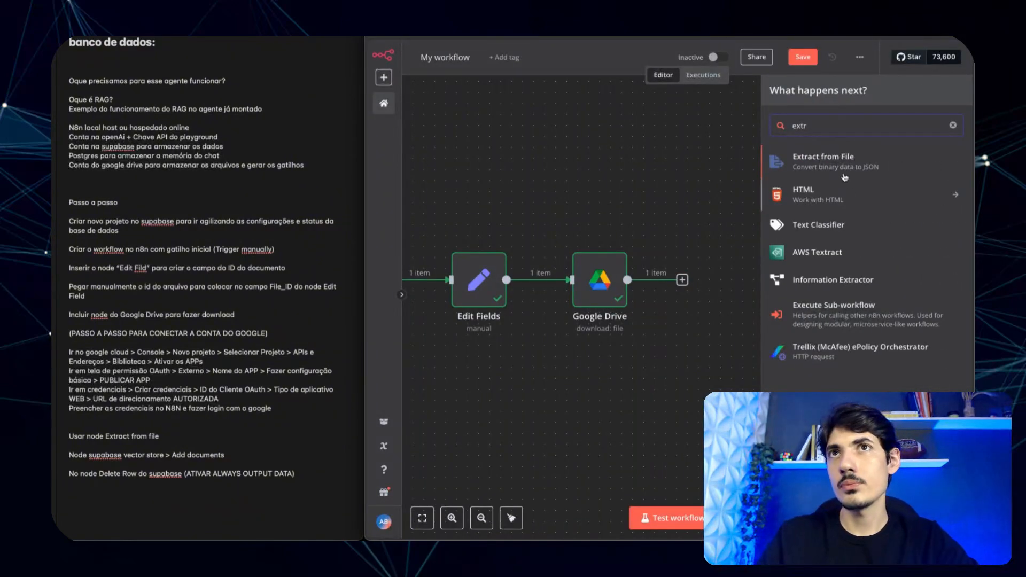
{"action": "left_click", "coordinate": [808, 160]}
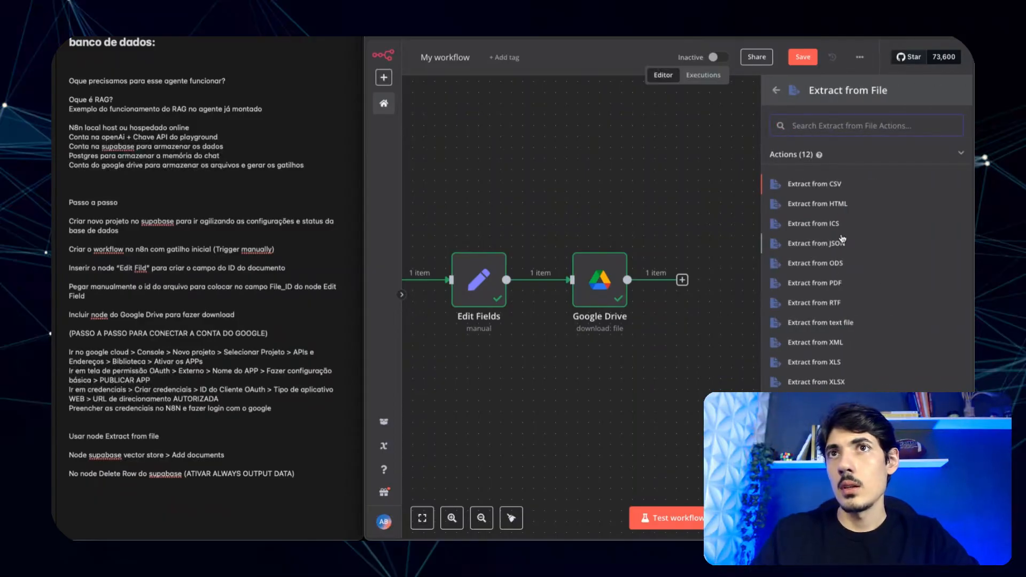
{"action": "left_click", "coordinate": [821, 323]}
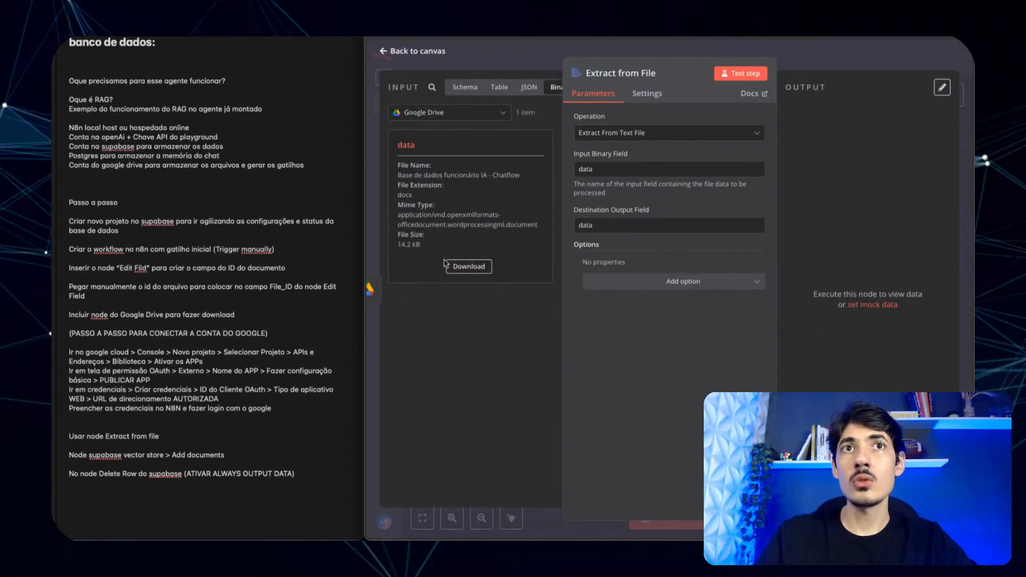
{"action": "left_click_drag", "start_coordinate": [416, 146], "coordinate": [398, 149]}
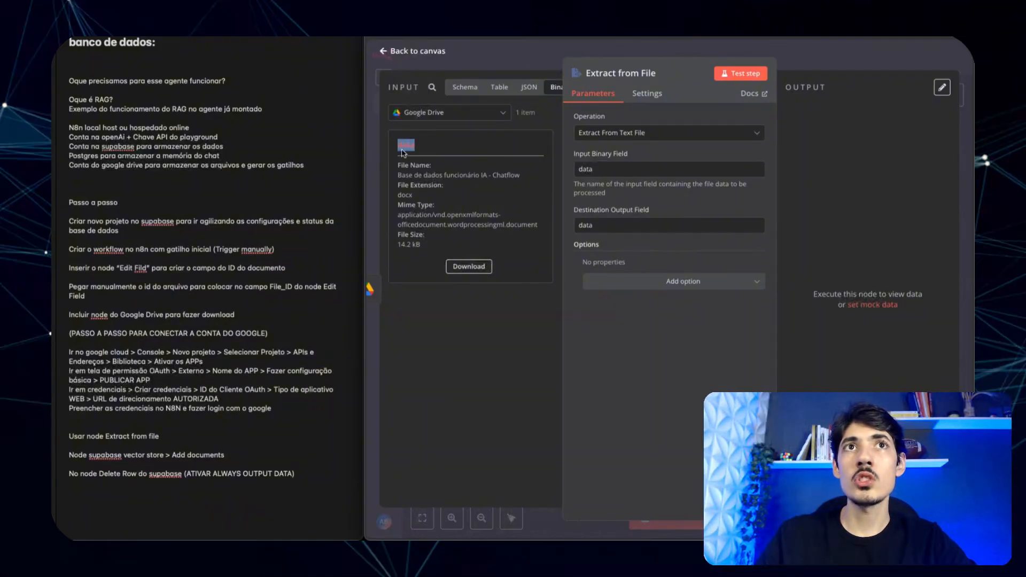
{"action": "left_click", "coordinate": [485, 350]}
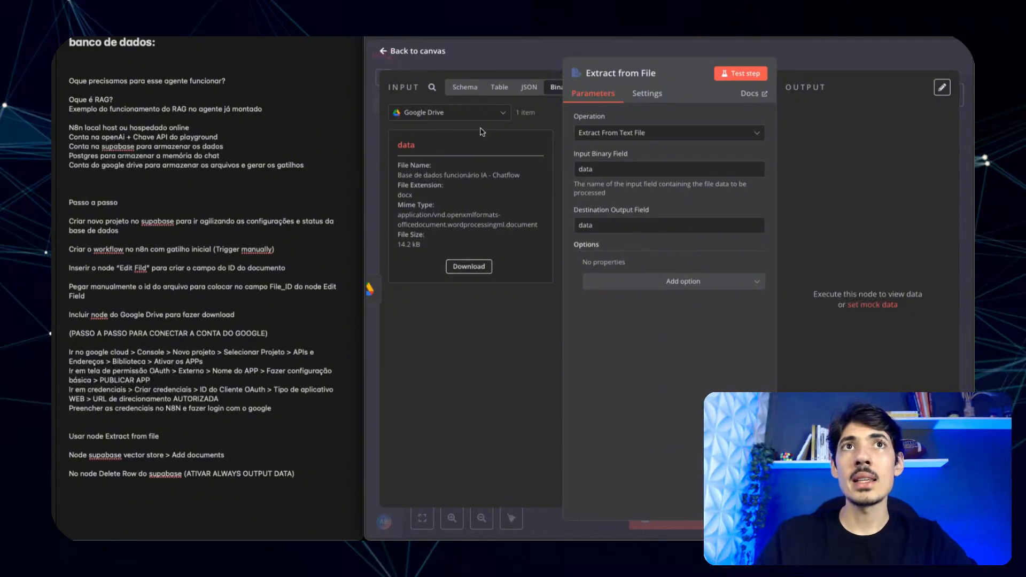
{"action": "scroll", "coordinate": [532, 83], "scroll_direction": "right", "scroll_amount": 2}
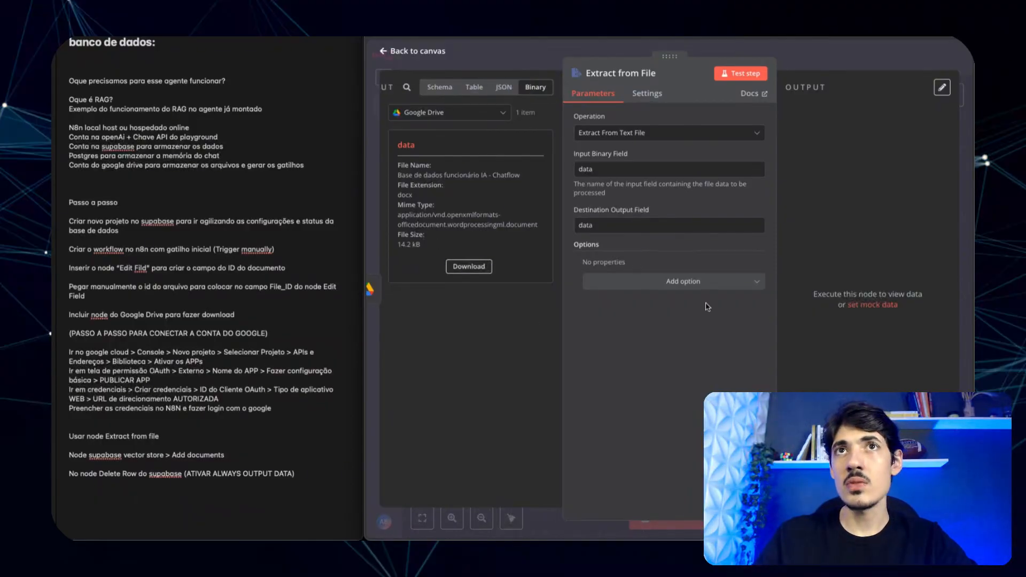
- Test-run the text extraction and review its JSON output
{"action": "left_click", "coordinate": [751, 76]}
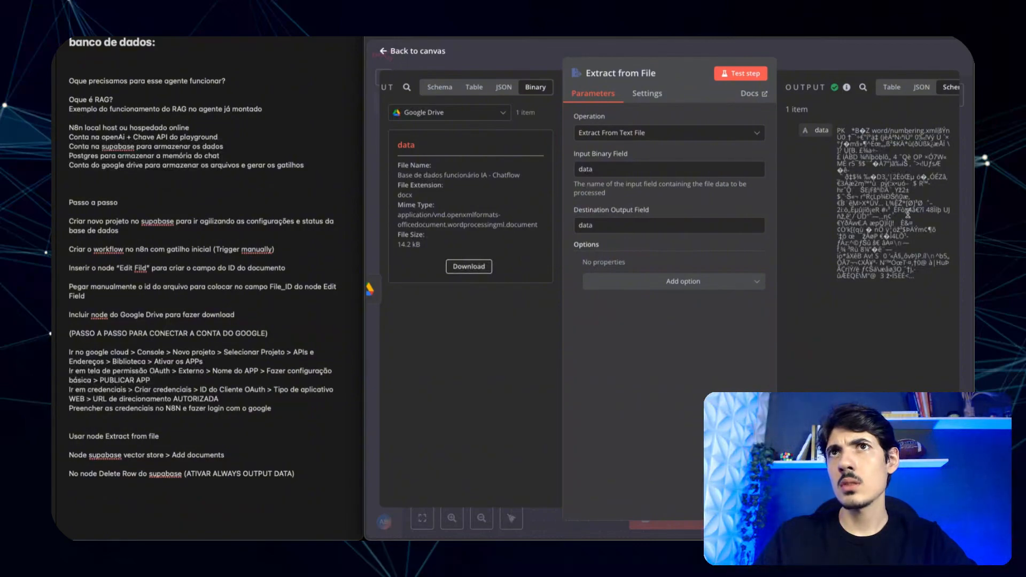
{"action": "left_click", "coordinate": [920, 88]}
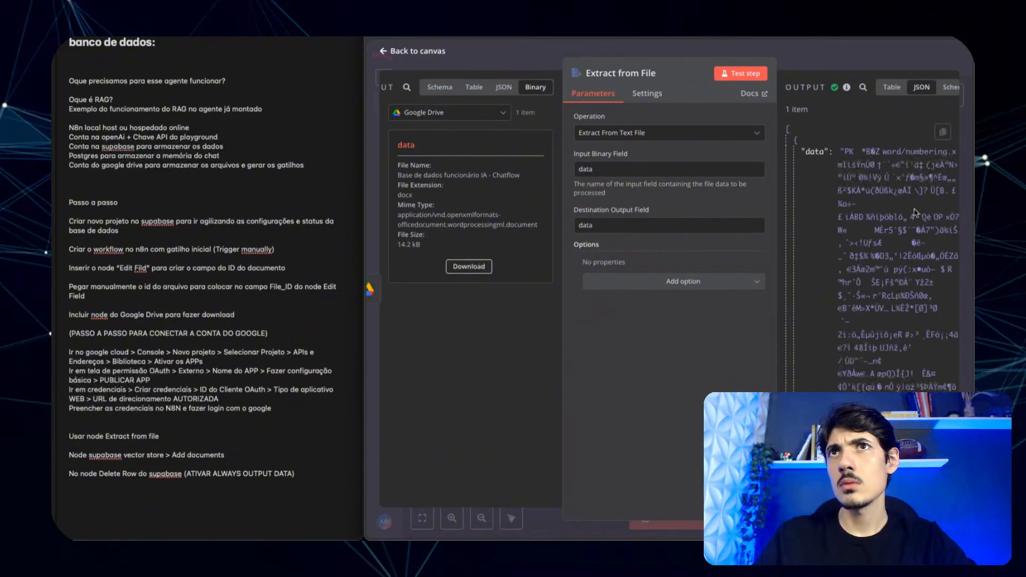
{"action": "scroll", "coordinate": [912, 234], "scroll_direction": "down", "scroll_amount": 8}
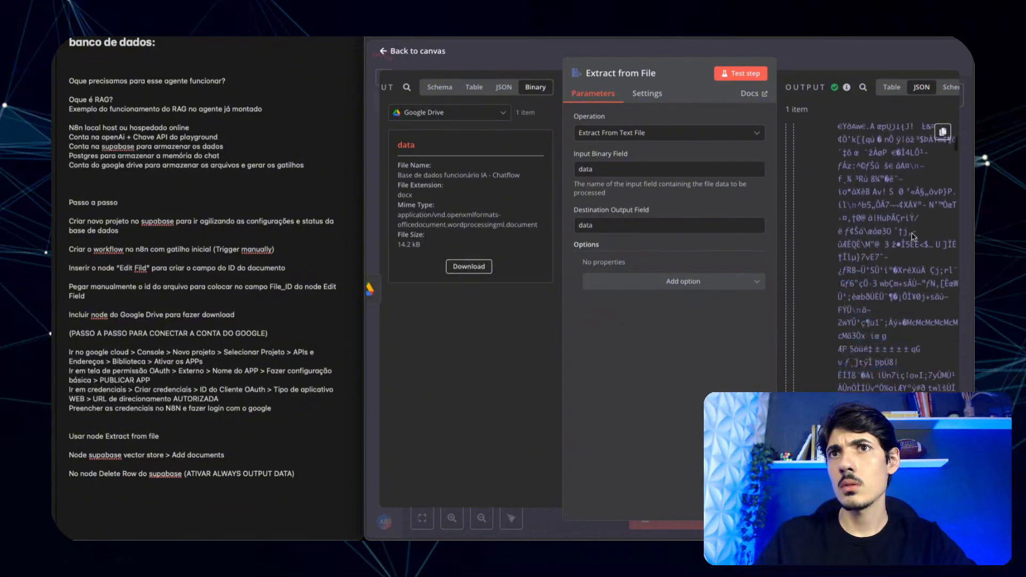
{"action": "scroll", "coordinate": [913, 235], "scroll_direction": "down", "scroll_amount": 2}
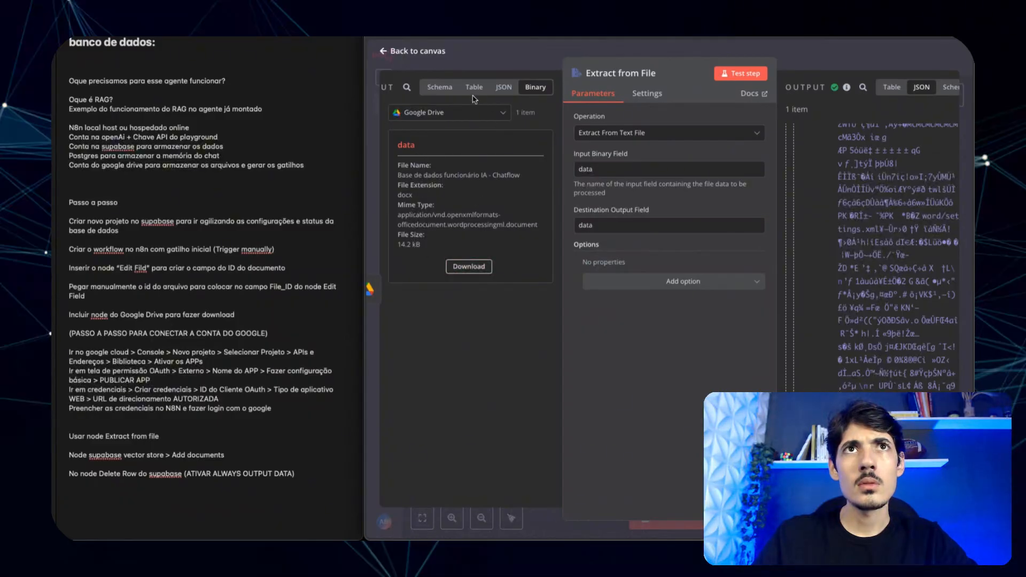
{"action": "scroll", "coordinate": [826, 281], "scroll_direction": "down", "scroll_amount": 10}
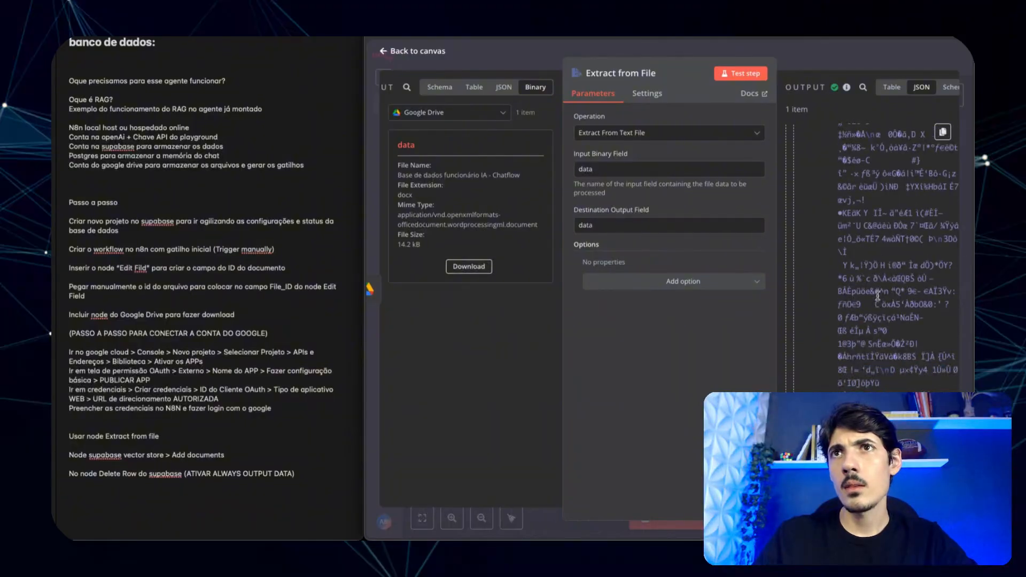
{"action": "scroll", "coordinate": [895, 240], "scroll_direction": "up", "scroll_amount": 10}
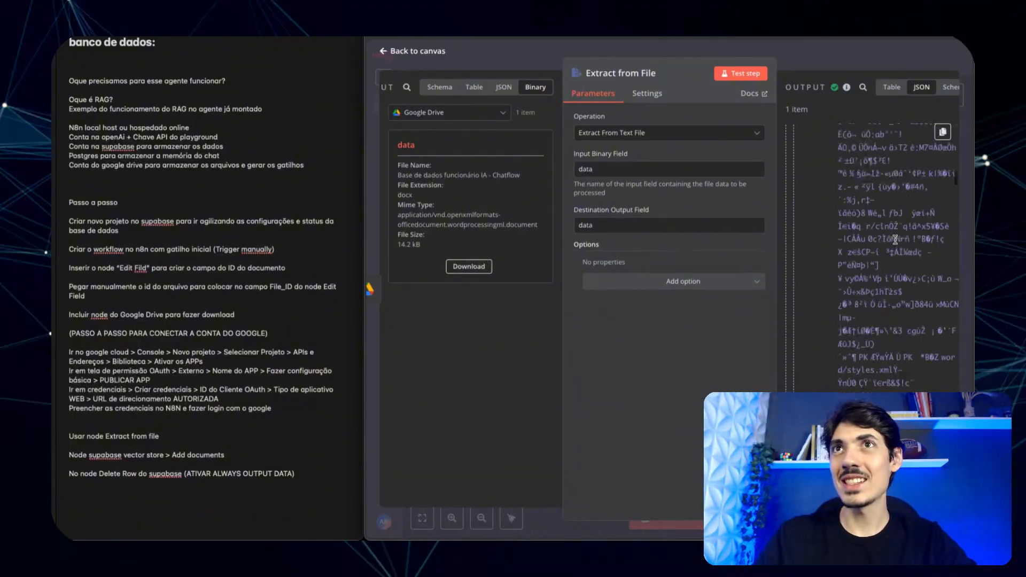
{"action": "scroll", "coordinate": [896, 237], "scroll_direction": "up", "scroll_amount": 5}
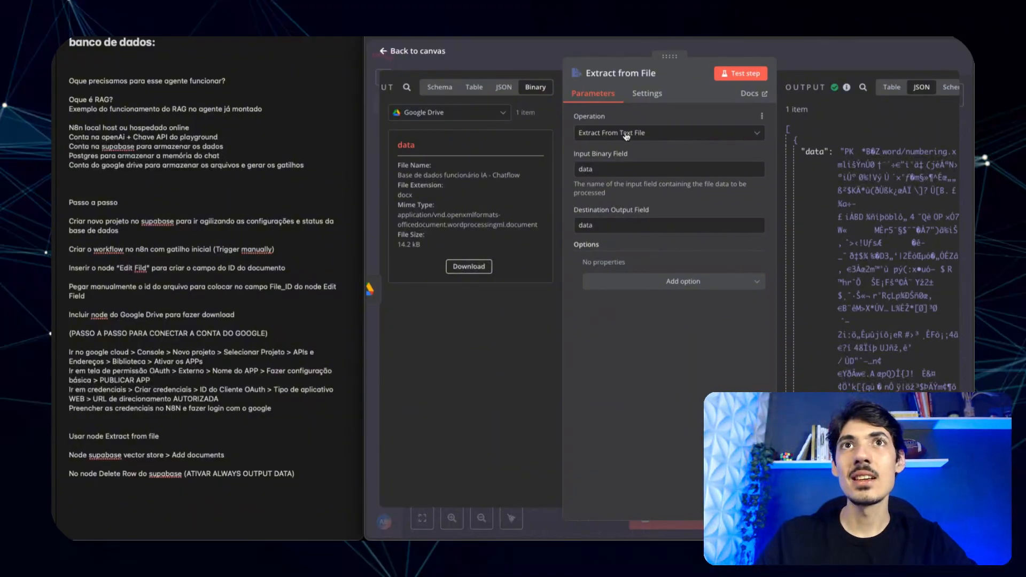
{"action": "left_click", "coordinate": [545, 59]}
{"action": "left_click", "coordinate": [615, 280]}
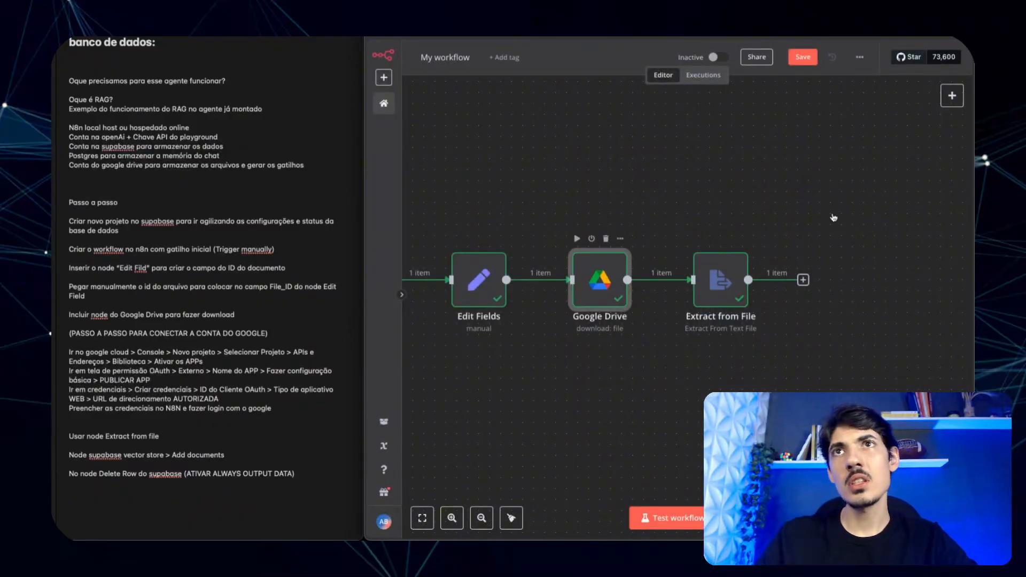
- Review the Google Drive node's output as JSON, table and the binary docx file
{"action": "key", "text": "Return"}
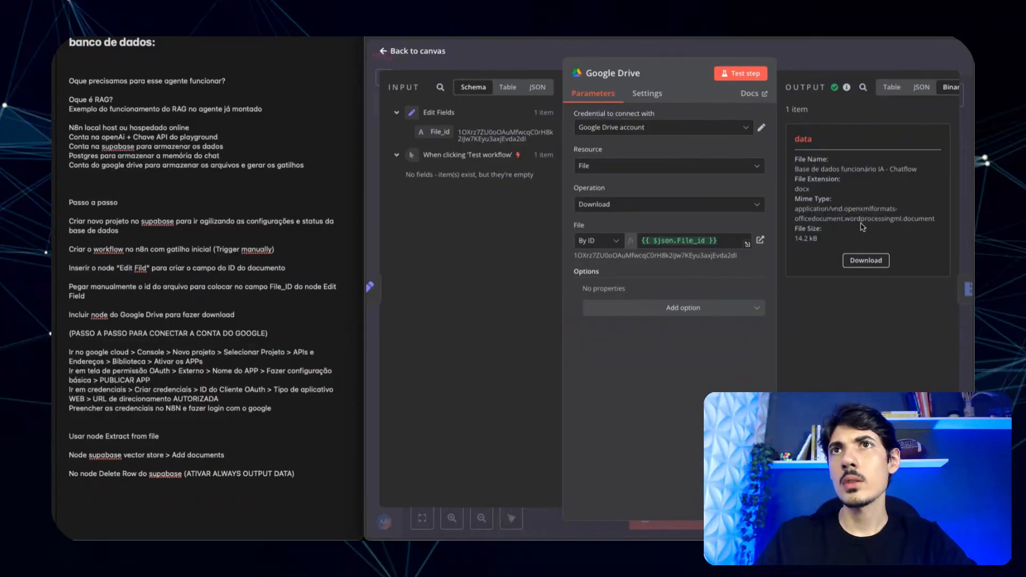
{"action": "left_click", "coordinate": [922, 86]}
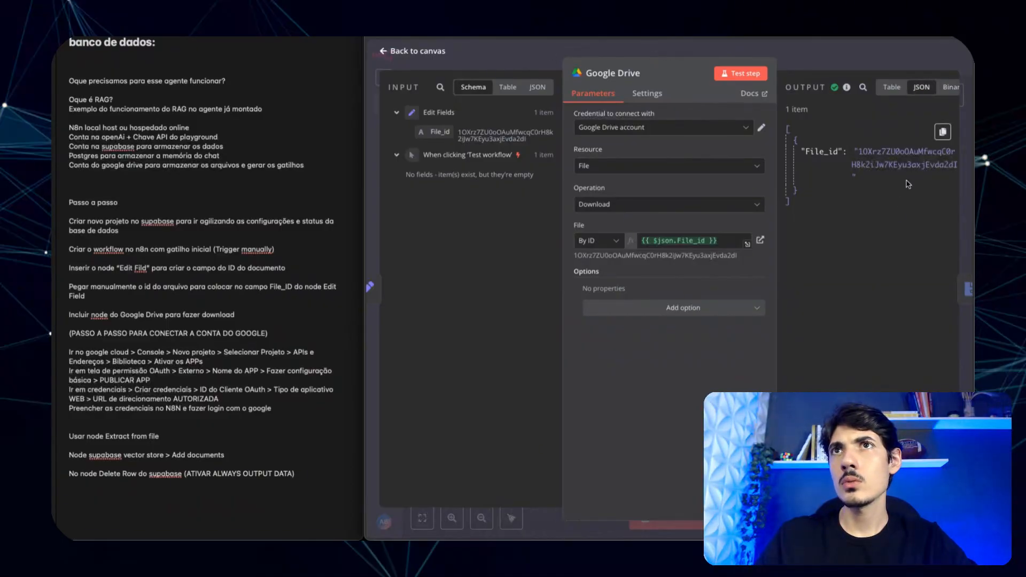
{"action": "left_click", "coordinate": [892, 87]}
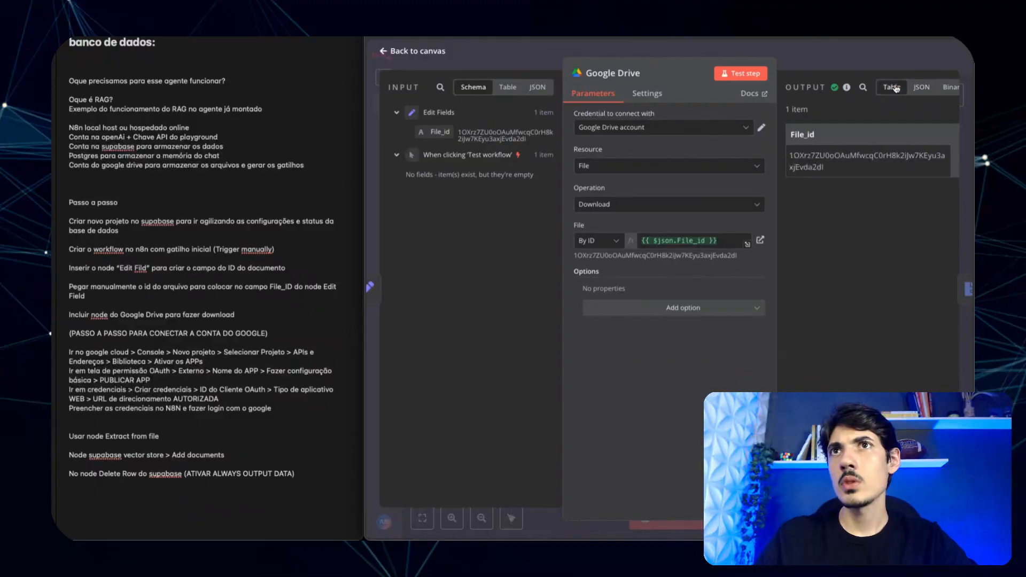
{"action": "left_click", "coordinate": [945, 89]}
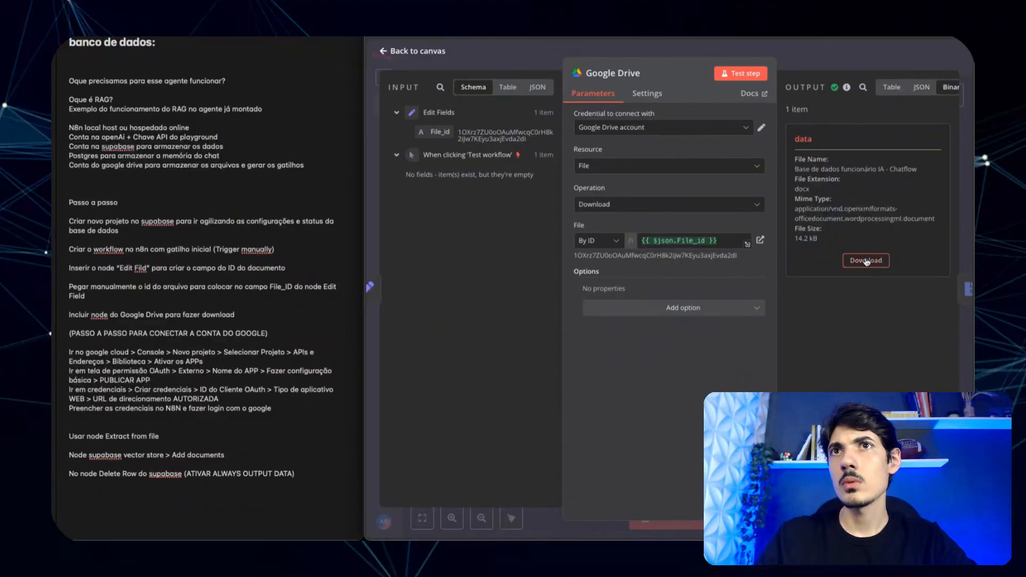
{"action": "left_click", "coordinate": [710, 47]}
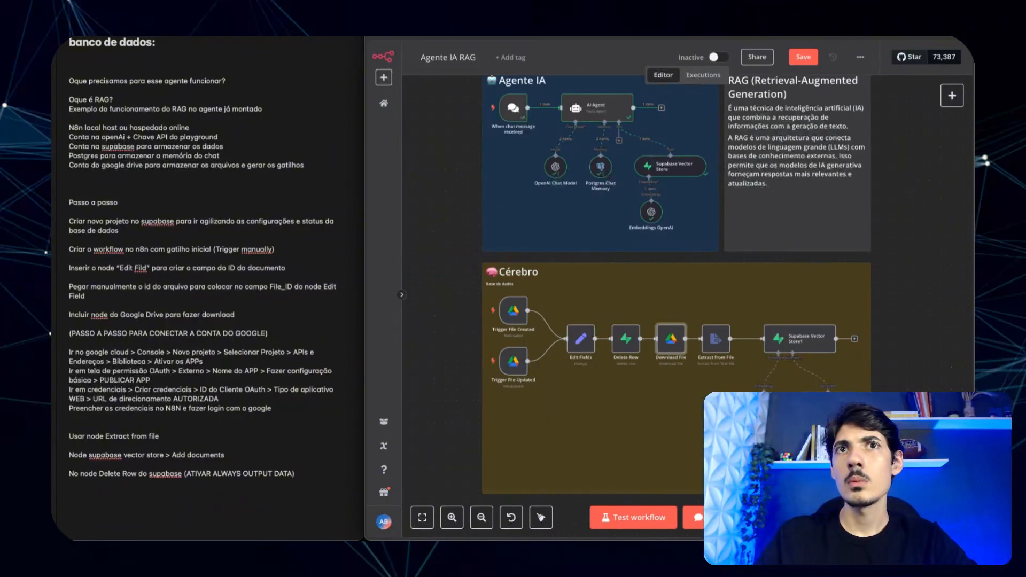
- Check the reference Download File node's settings in the Agente IA RAG workflow
{"action": "double_click", "coordinate": [675, 345]}
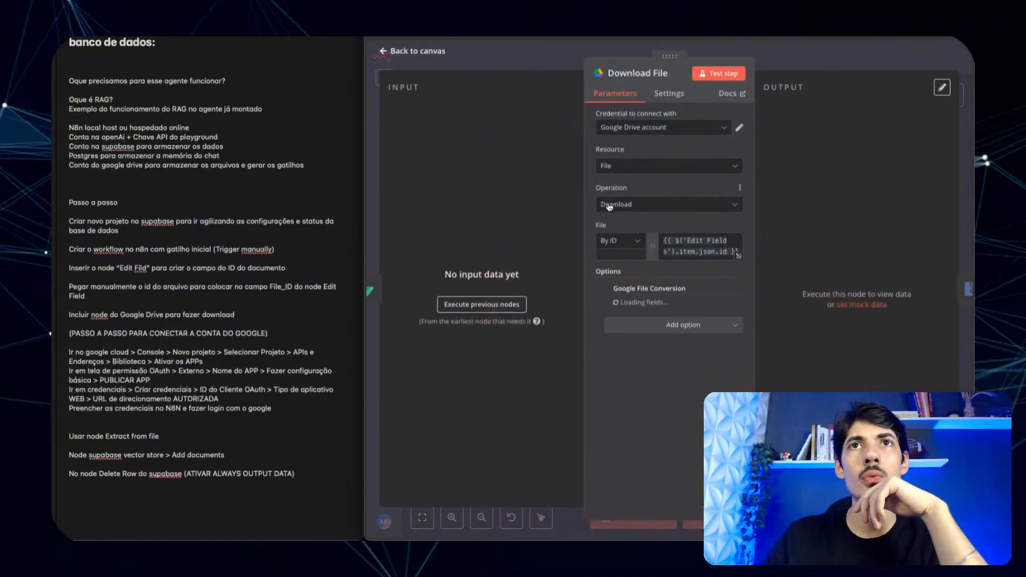
{"action": "left_click", "coordinate": [563, 58]}
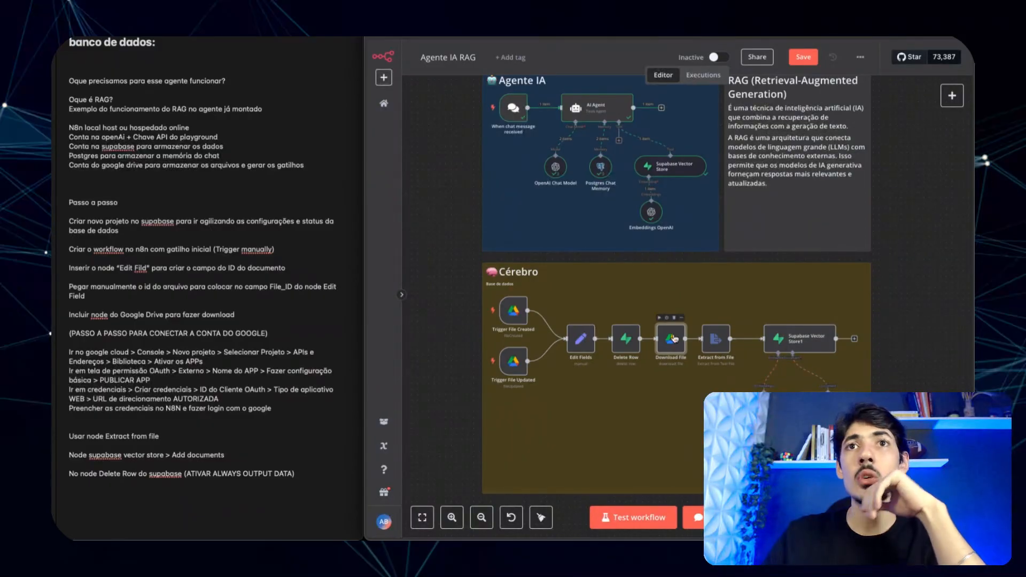
{"action": "key", "text": "Return"}
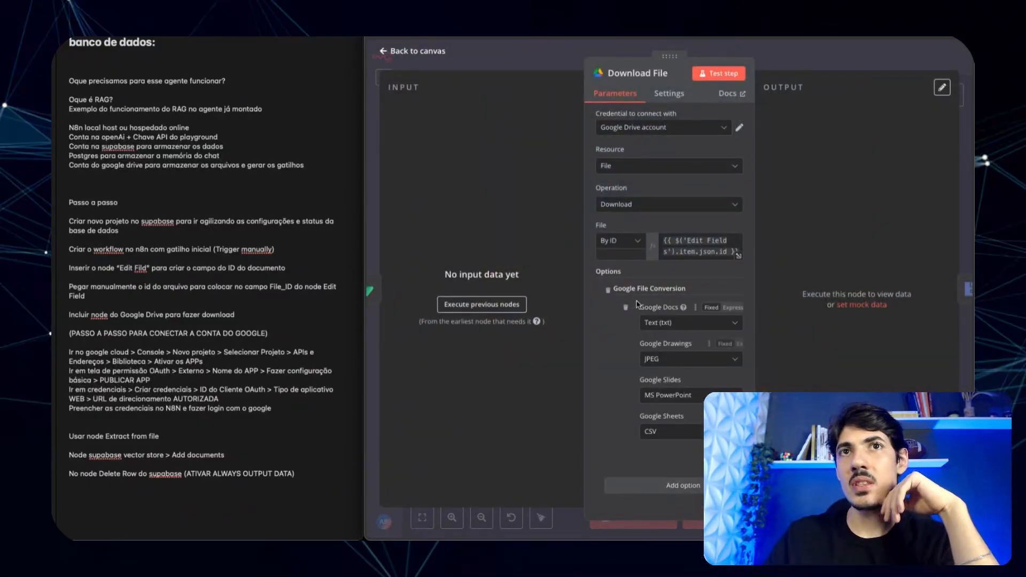
{"action": "left_click", "coordinate": [548, 51]}
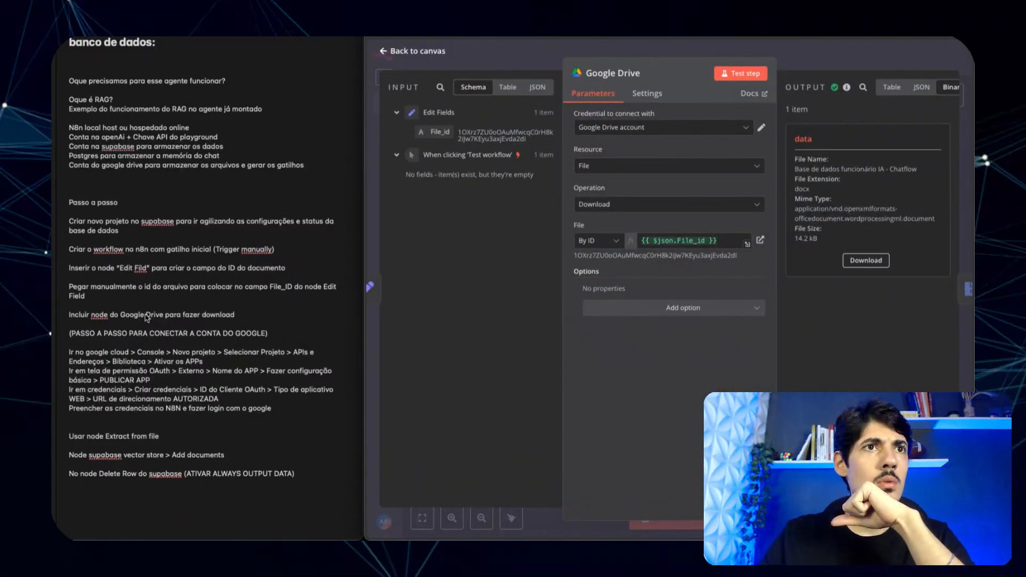
- Add a Google File Conversion option with a conversion entry to the Google Drive node
{"action": "left_click", "coordinate": [275, 408]}
{"action": "key", "text": "Return"}
{"action": "key", "text": "Return"}
{"action": "key", "text": "Return"}
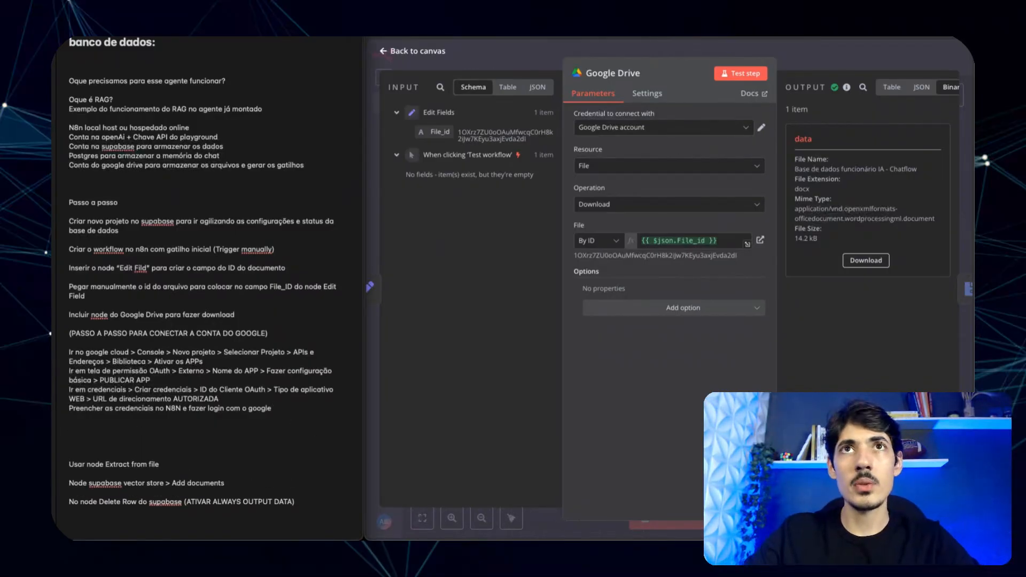
{"action": "left_click", "coordinate": [616, 307]}
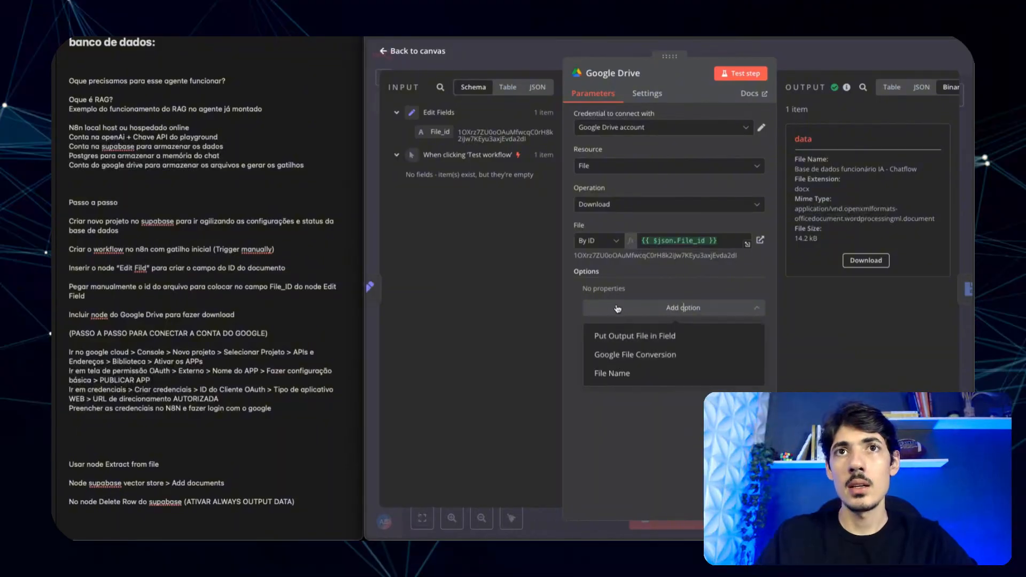
{"action": "left_click", "coordinate": [634, 355]}
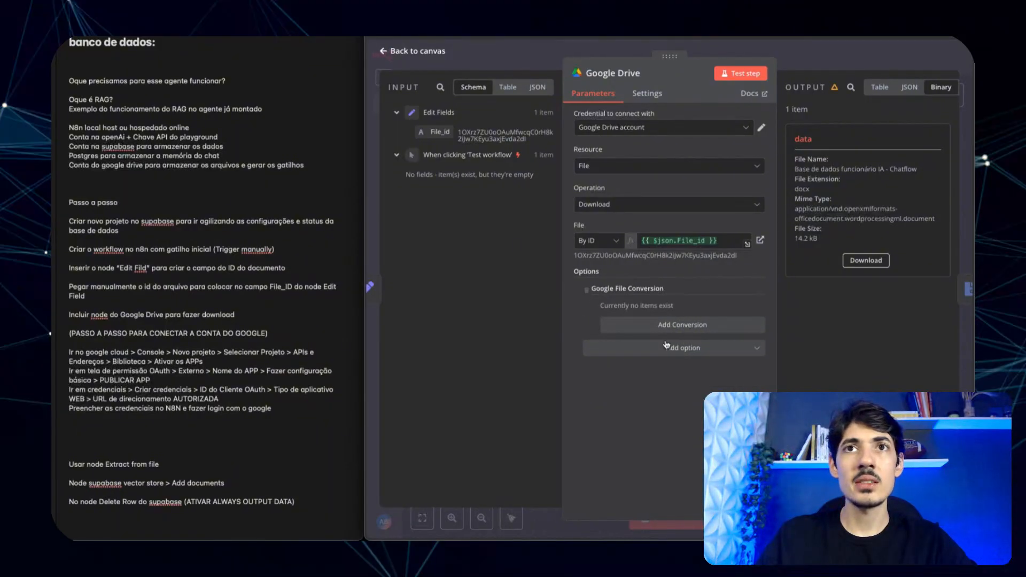
{"action": "left_click", "coordinate": [667, 327]}
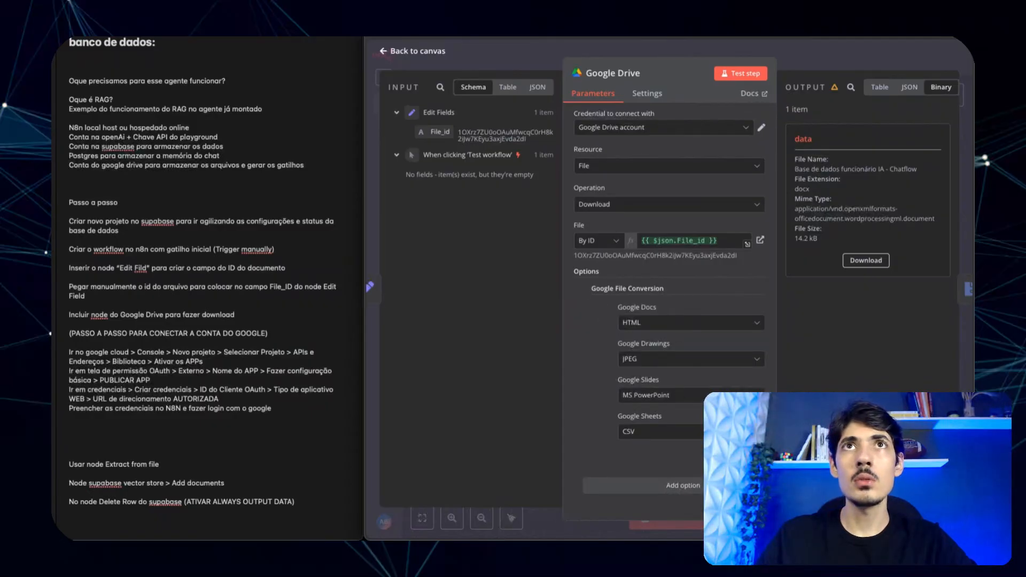
{"action": "key", "text": "Escape"}
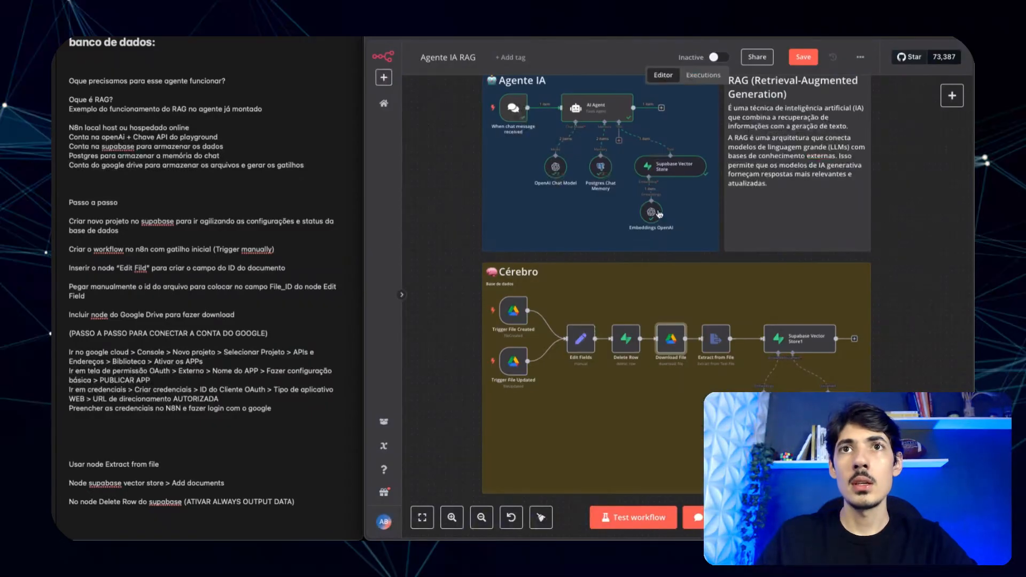
- Set Google Docs conversion to Text (txt), keeping JPEG for Google Drawings
{"action": "double_click", "coordinate": [671, 339]}
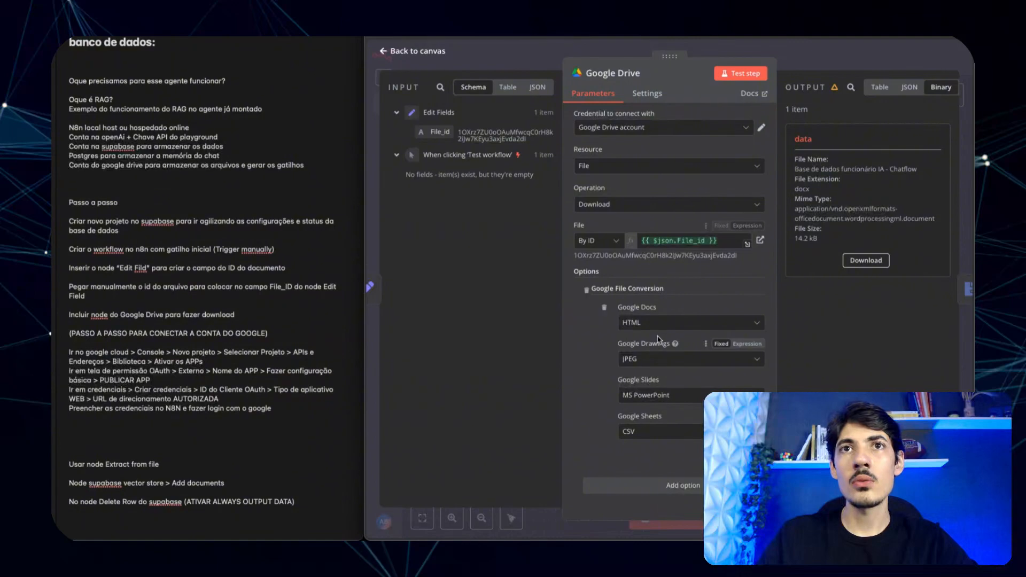
{"action": "left_click", "coordinate": [663, 322]}
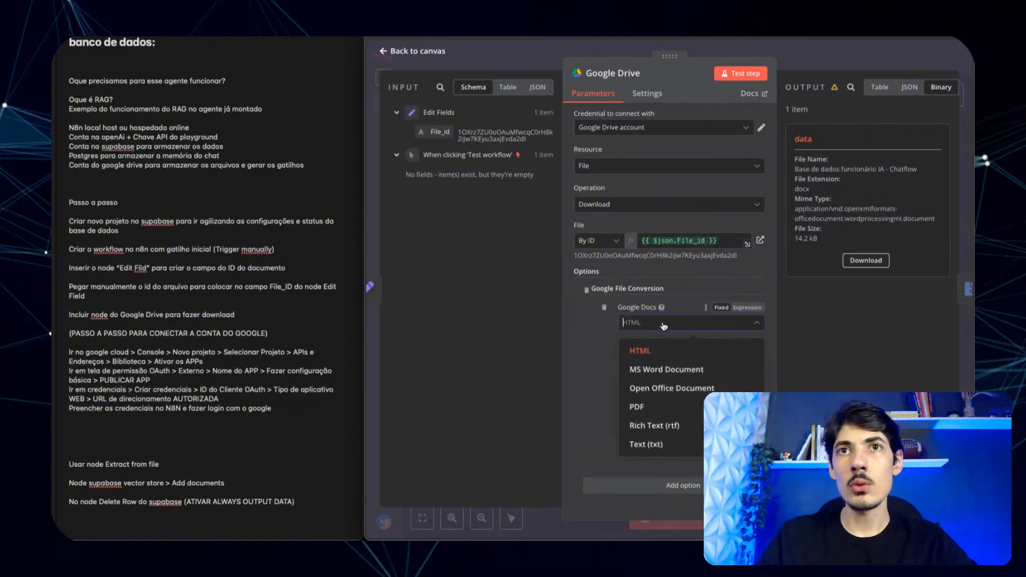
{"action": "left_click", "coordinate": [676, 445]}
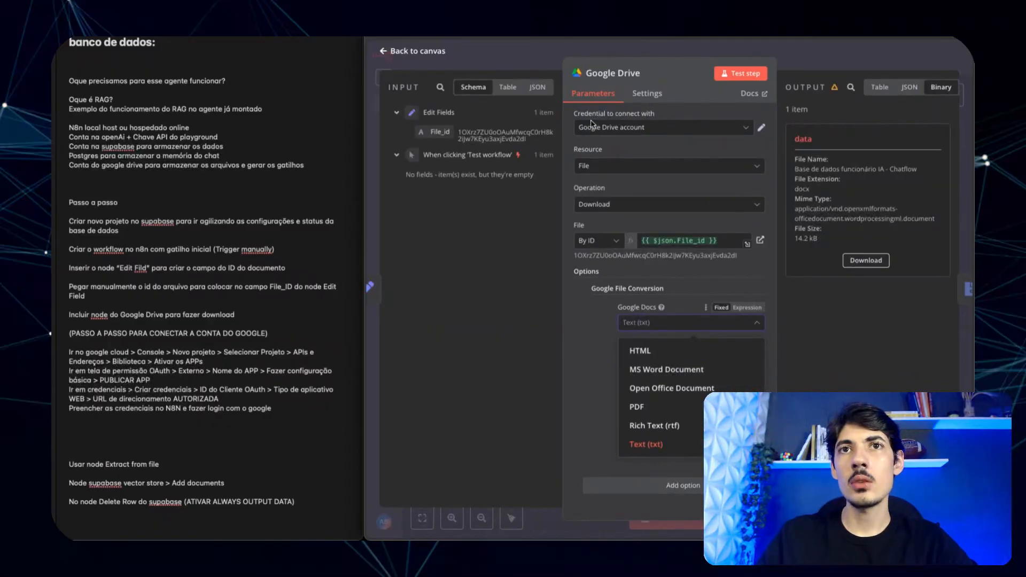
{"action": "left_click", "coordinate": [645, 446]}
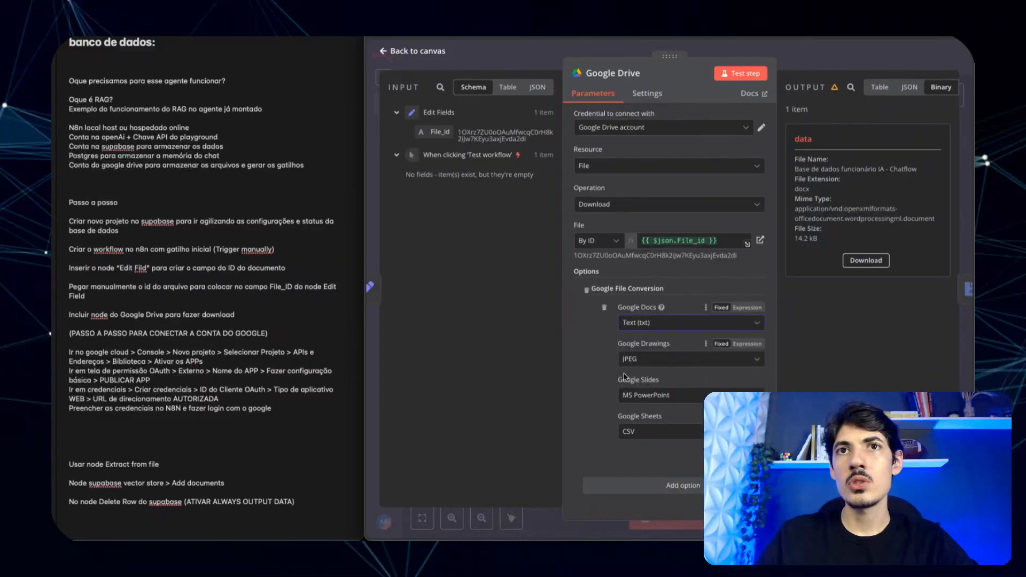
{"action": "left_click", "coordinate": [634, 360]}
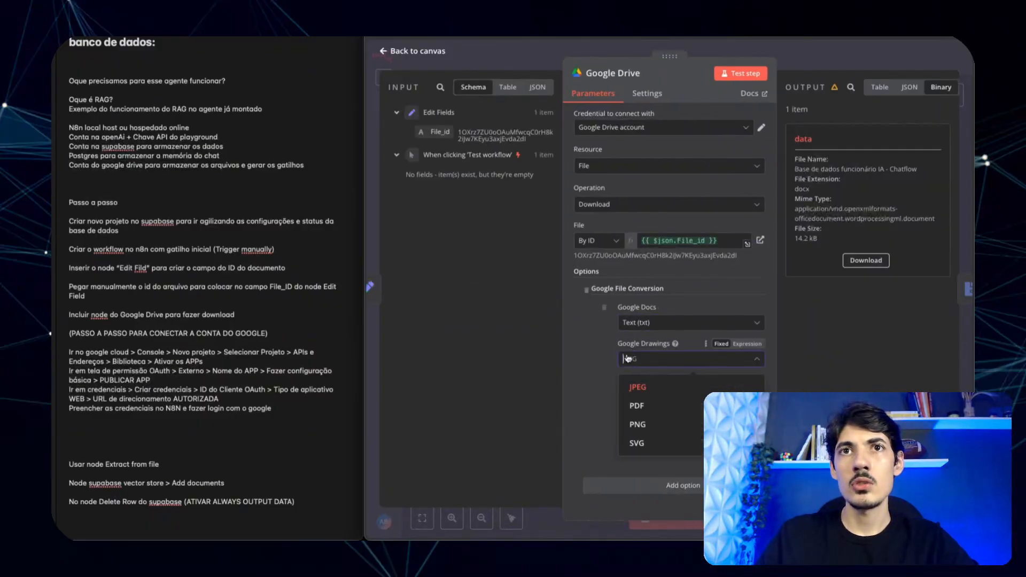
{"action": "left_click", "coordinate": [638, 387]}
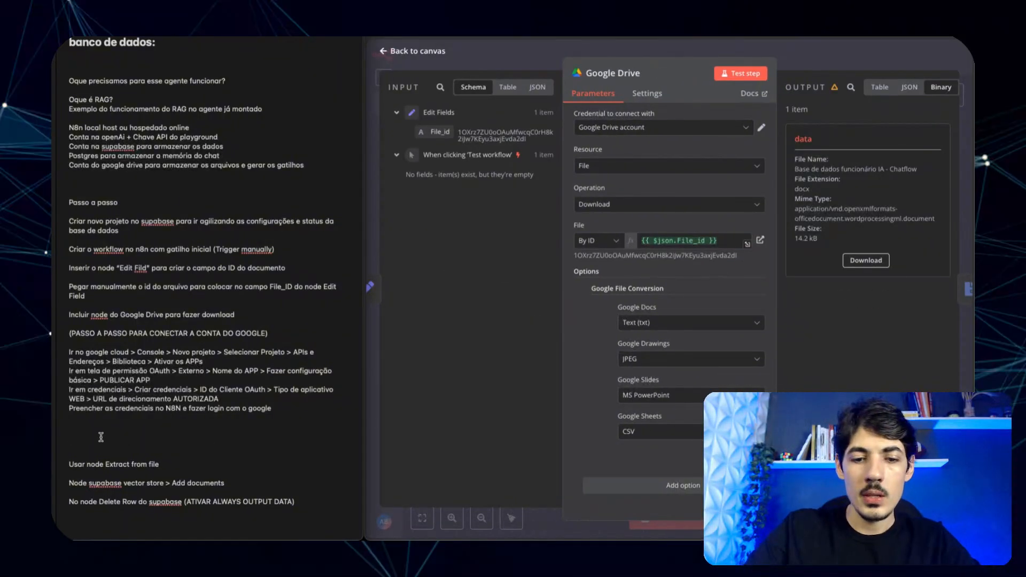
- Write a note that the Google Drive Download node got the file conversion option added
{"action": "type", "text": "No node"}
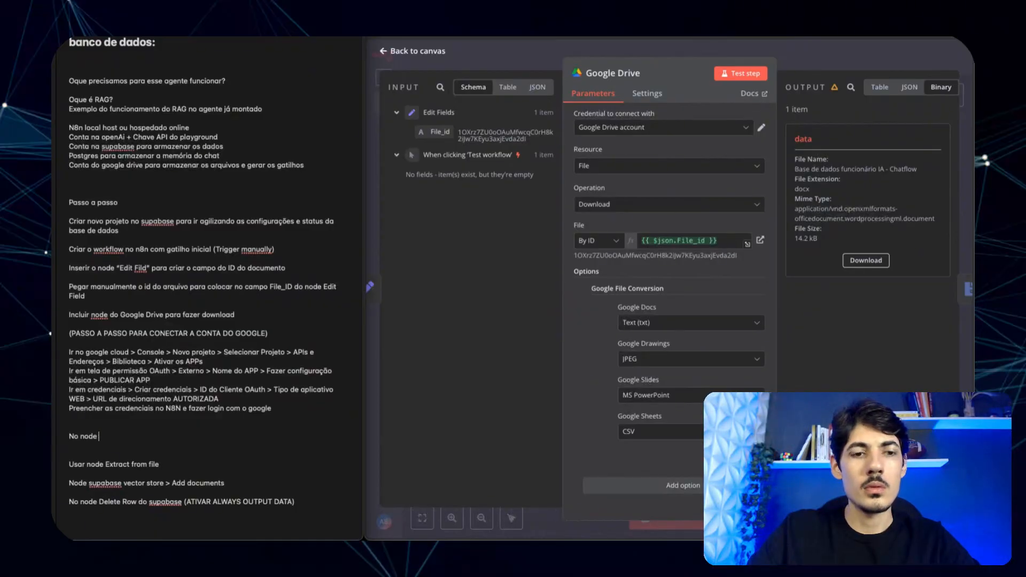
{"action": "type", "text": "Download from"}
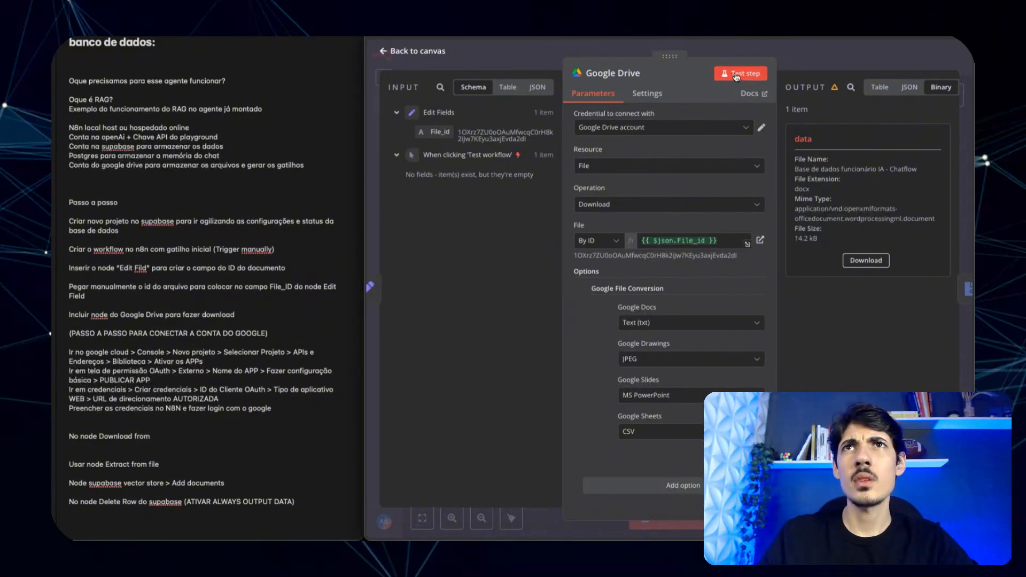
{"action": "left_click", "coordinate": [608, 48]}
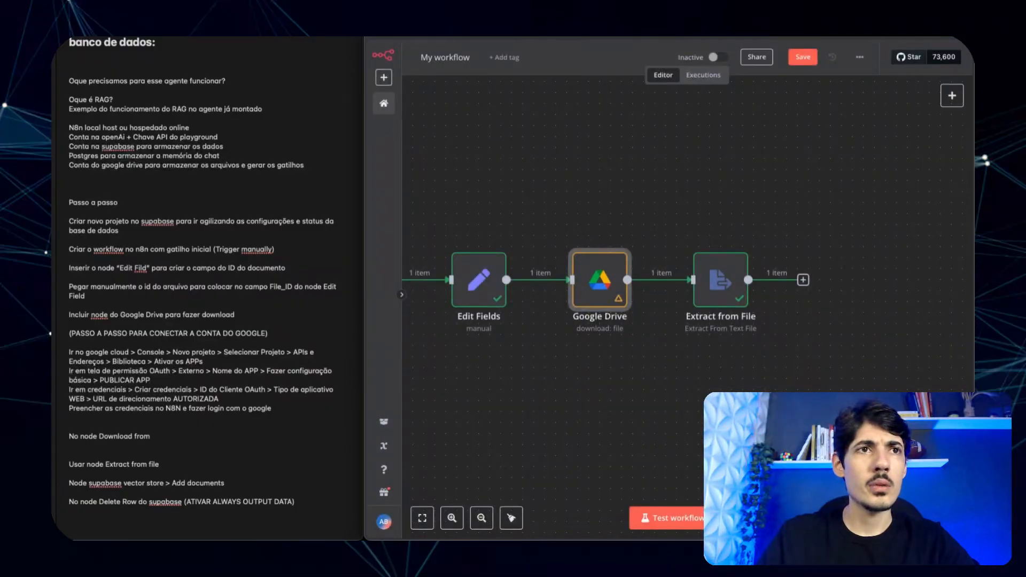
{"action": "left_click", "coordinate": [150, 435]}
{"action": "double_click", "coordinate": [141, 434]}
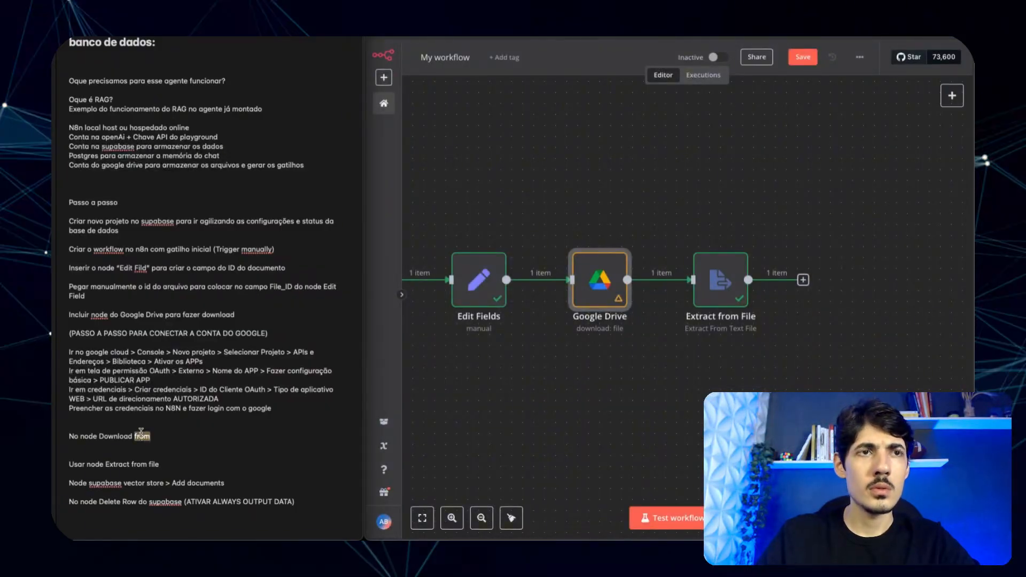
{"action": "type", "text": "file do google drive"}
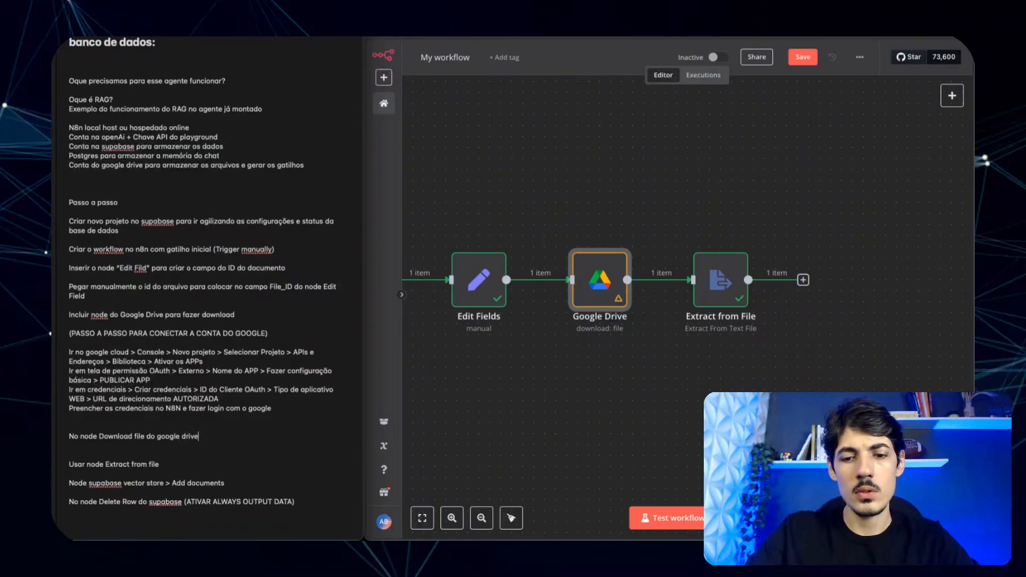
{"action": "type", "text": " > adicionar a opção de conversão"}
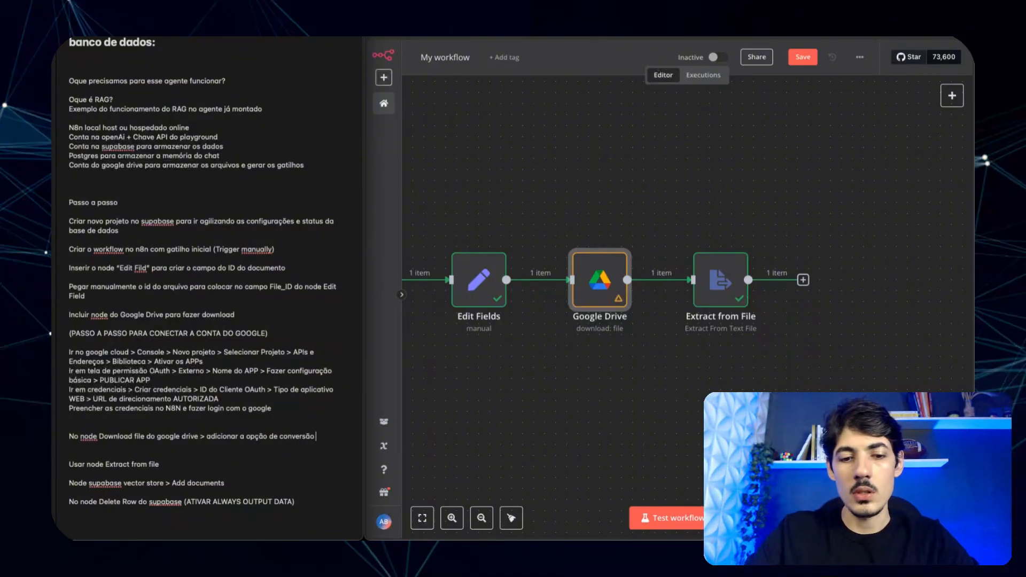
{"action": "key", "text": "BackSpace"}
{"action": "key", "text": "BackSpace"}
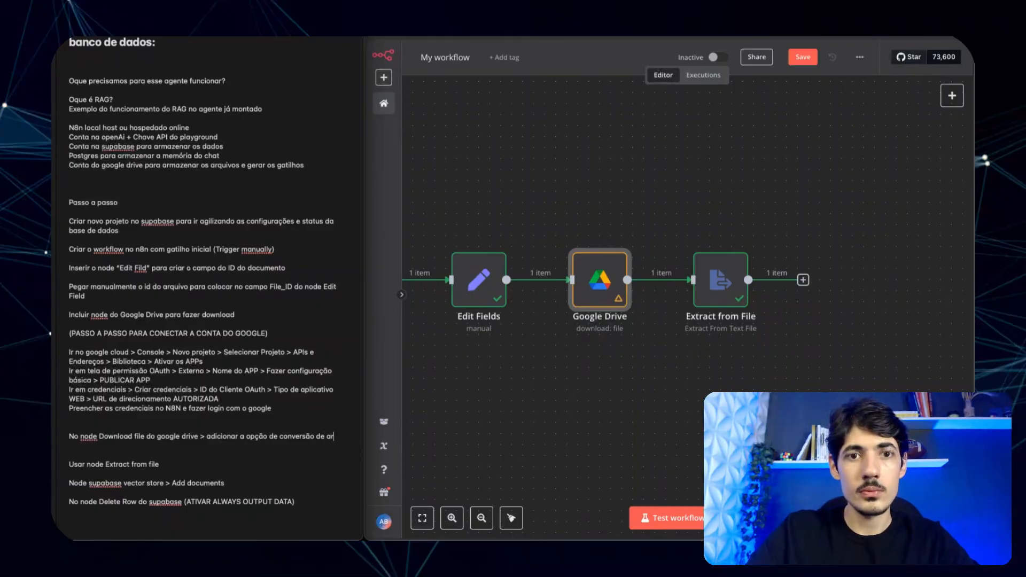
{"action": "type", "text": "os"}
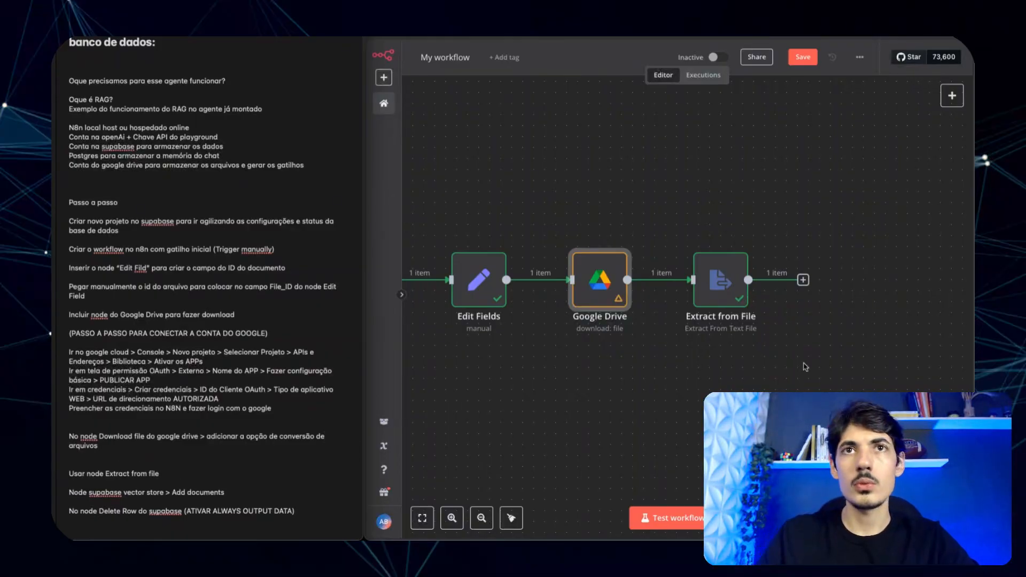
{"action": "left_click", "coordinate": [591, 287]}
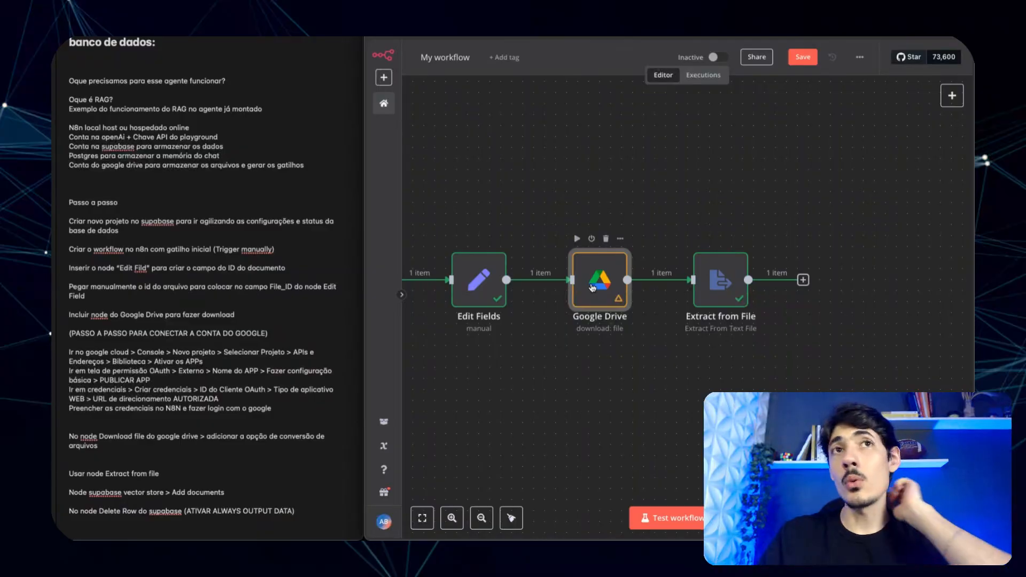
- Rerun the Google Drive download and read its converted text/plain txt output (11.8 kB)
{"action": "double_click", "coordinate": [593, 287]}
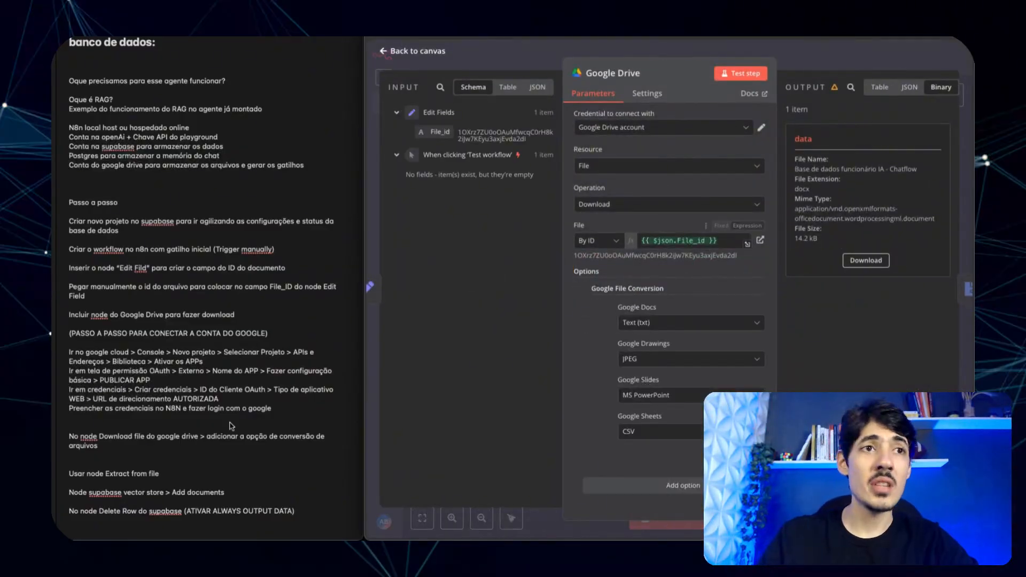
{"action": "left_click_drag", "start_coordinate": [295, 512], "coordinate": [68, 515]}
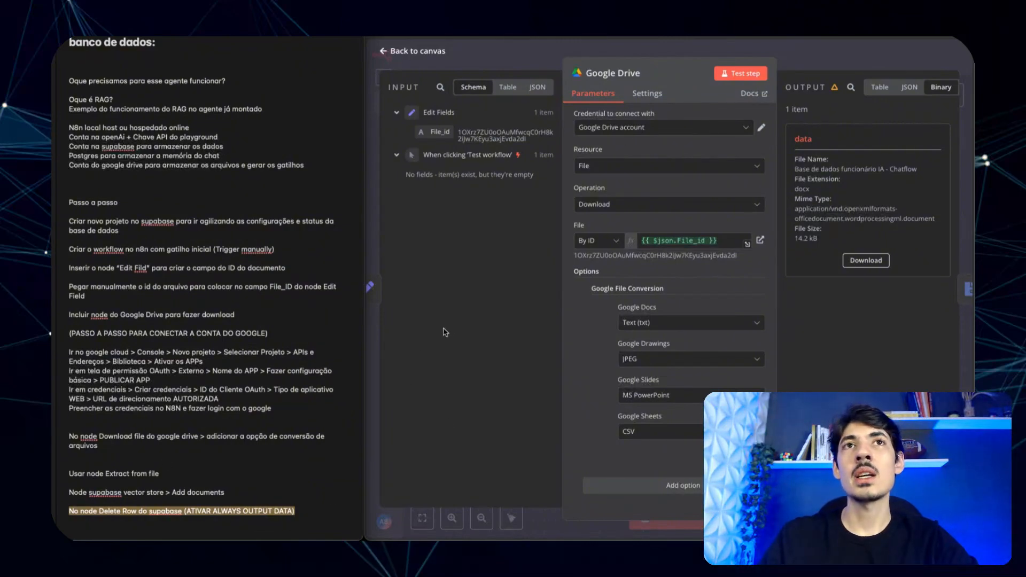
{"action": "left_click", "coordinate": [233, 492]}
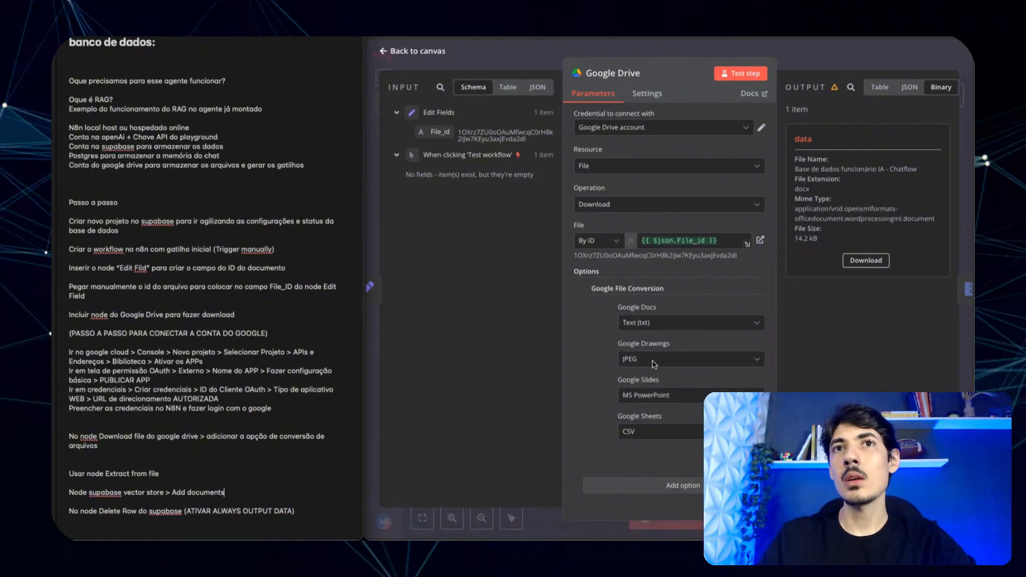
{"action": "left_click", "coordinate": [746, 74]}
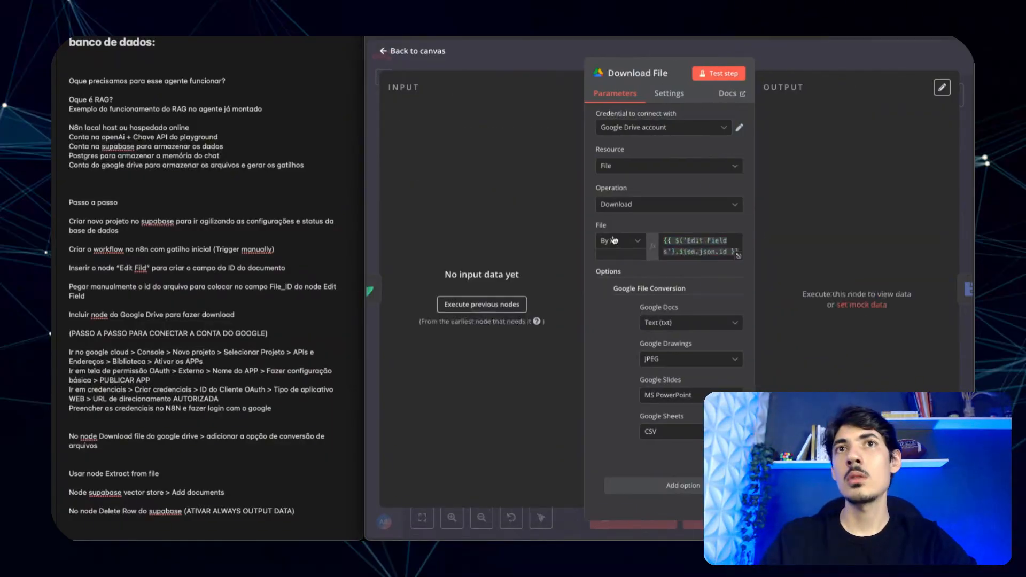
{"action": "key", "text": "Escape"}
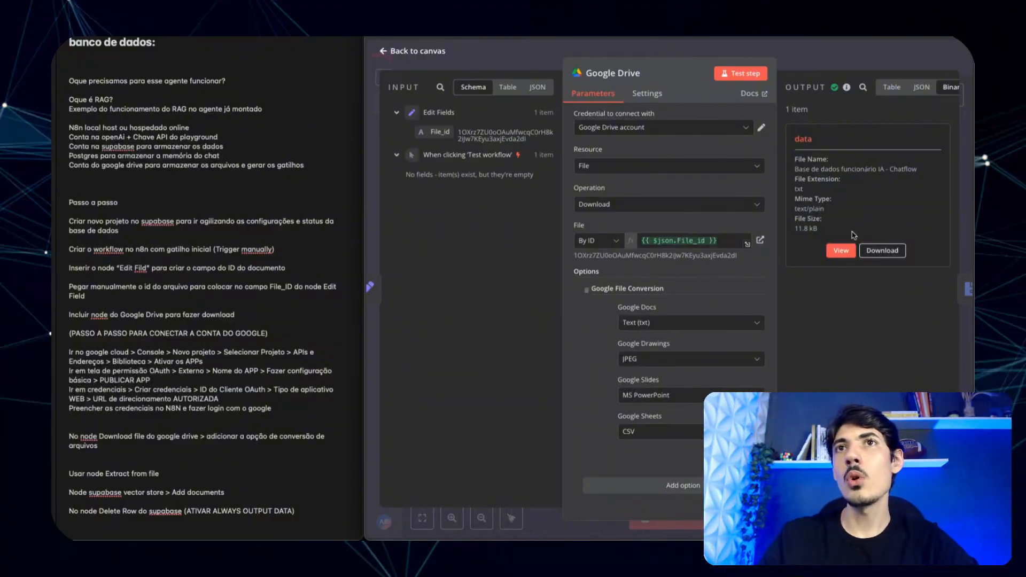
{"action": "left_click", "coordinate": [840, 252]}
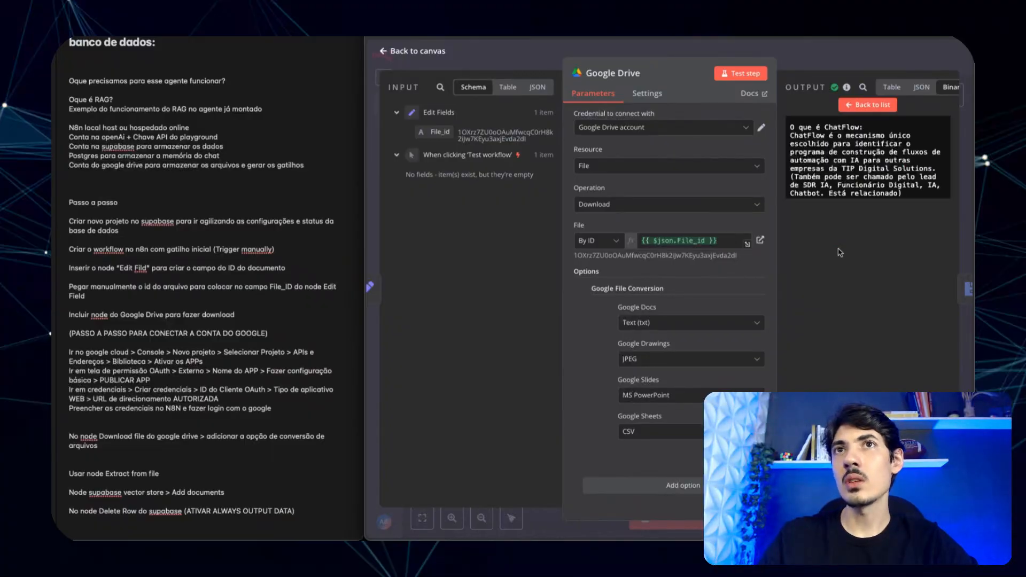
{"action": "scroll", "coordinate": [860, 171], "scroll_direction": "down", "scroll_amount": 10}
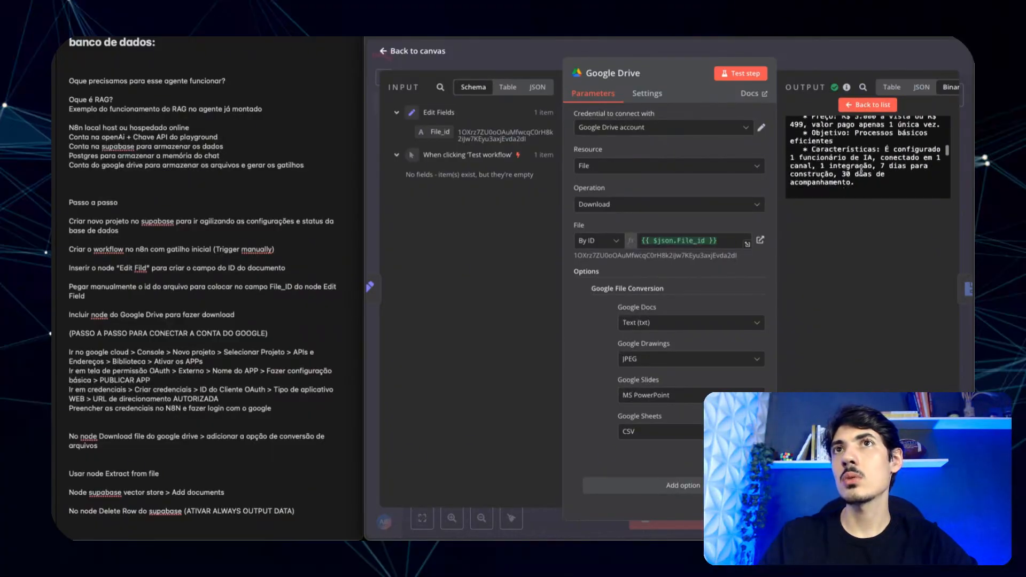
{"action": "scroll", "coordinate": [860, 170], "scroll_direction": "up", "scroll_amount": 10}
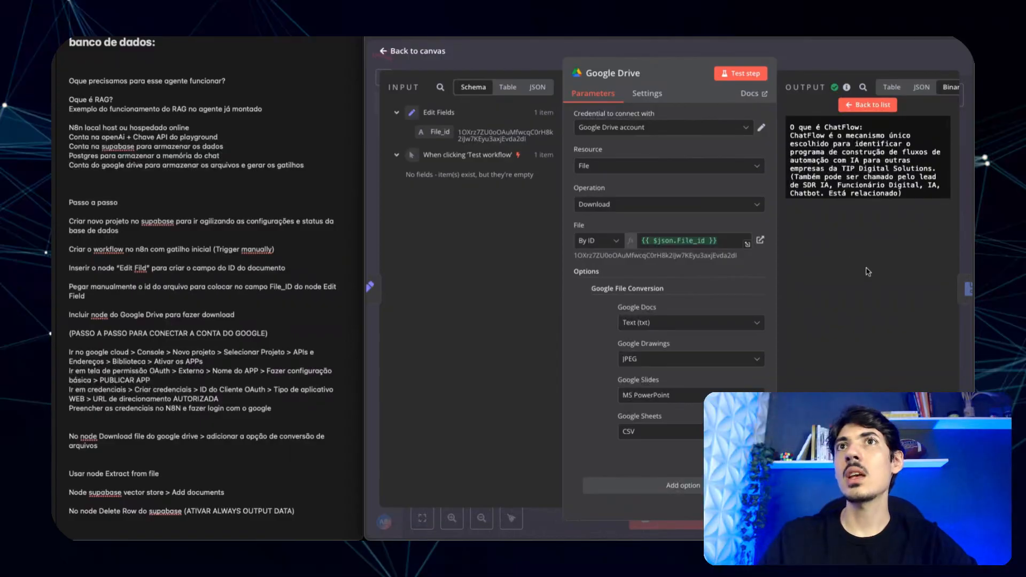
{"action": "left_click", "coordinate": [869, 105]}
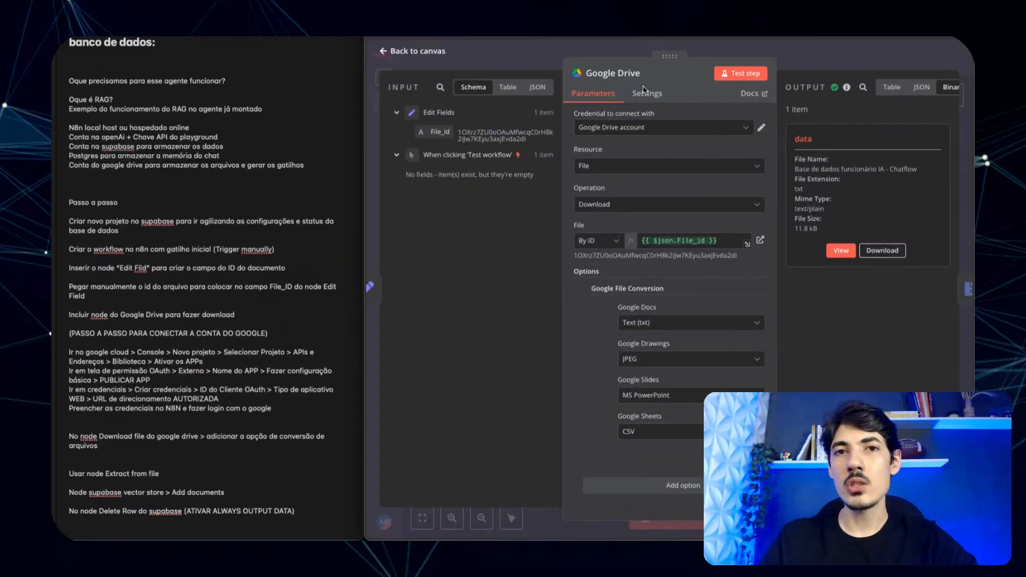
{"action": "left_click", "coordinate": [588, 51]}
- Run Extract from File on the downloaded text and confirm its single output item
{"action": "double_click", "coordinate": [719, 293]}
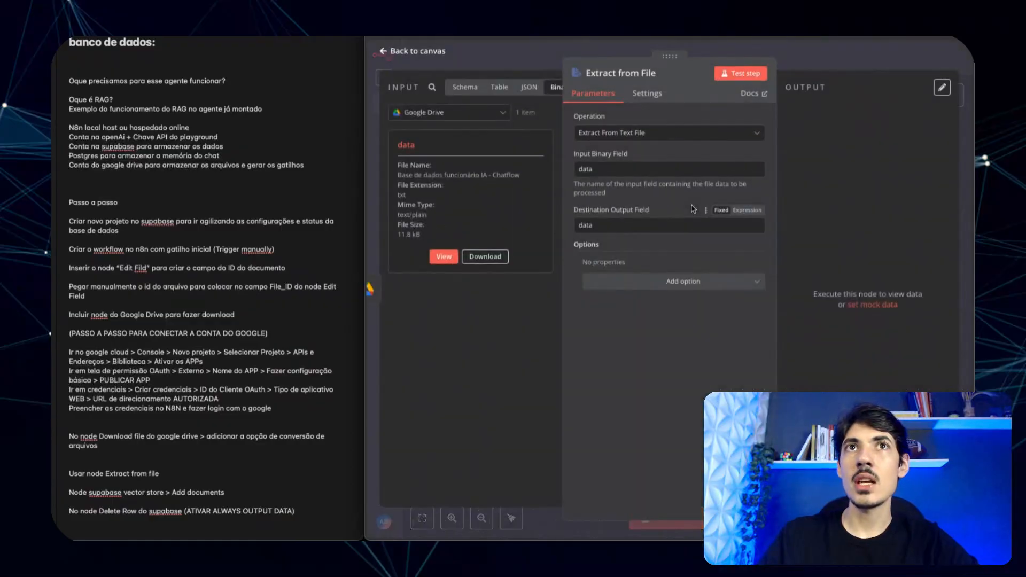
{"action": "left_click", "coordinate": [745, 73]}
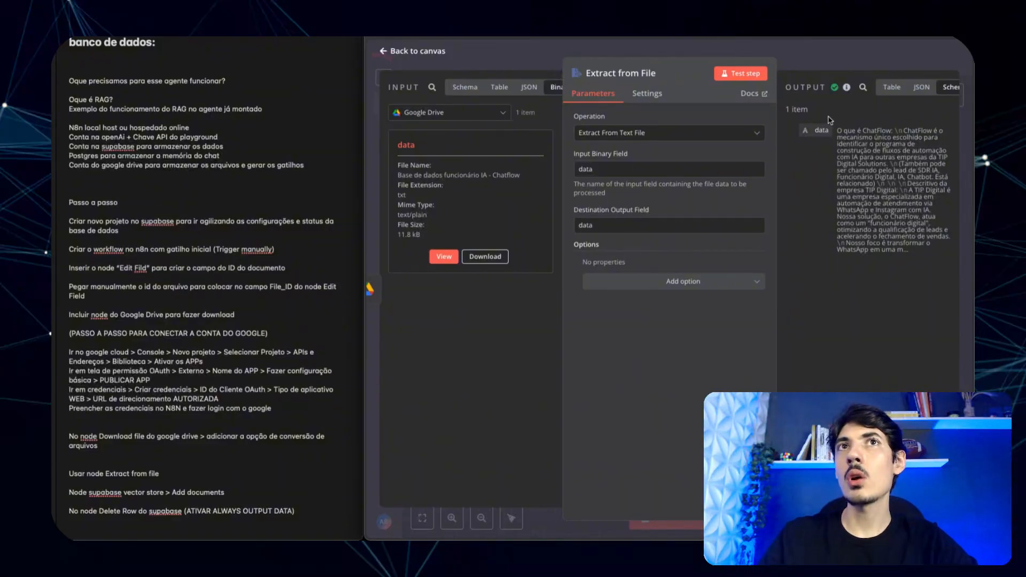
{"action": "left_click", "coordinate": [552, 57]}
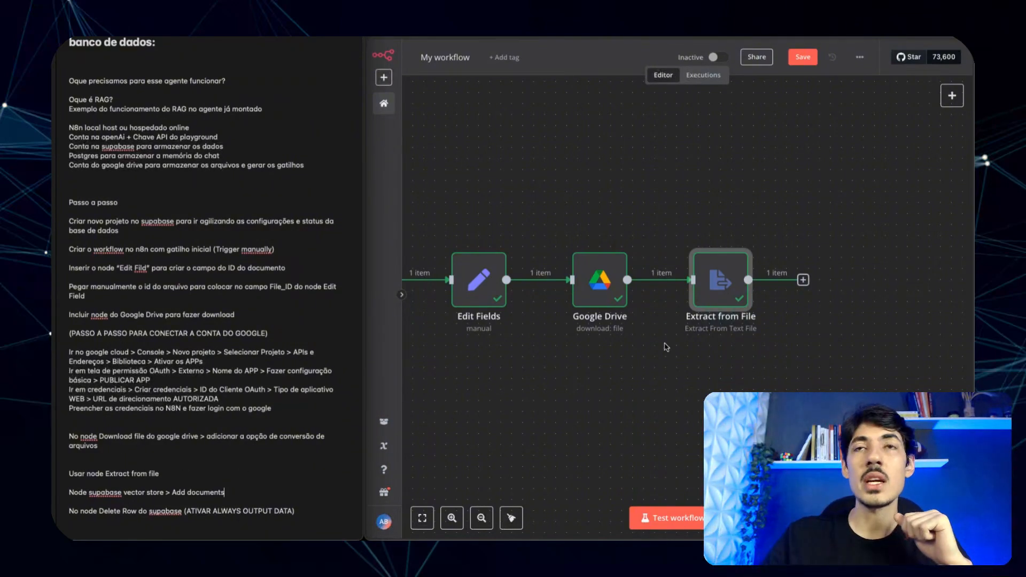
{"action": "double_click", "coordinate": [708, 301]}
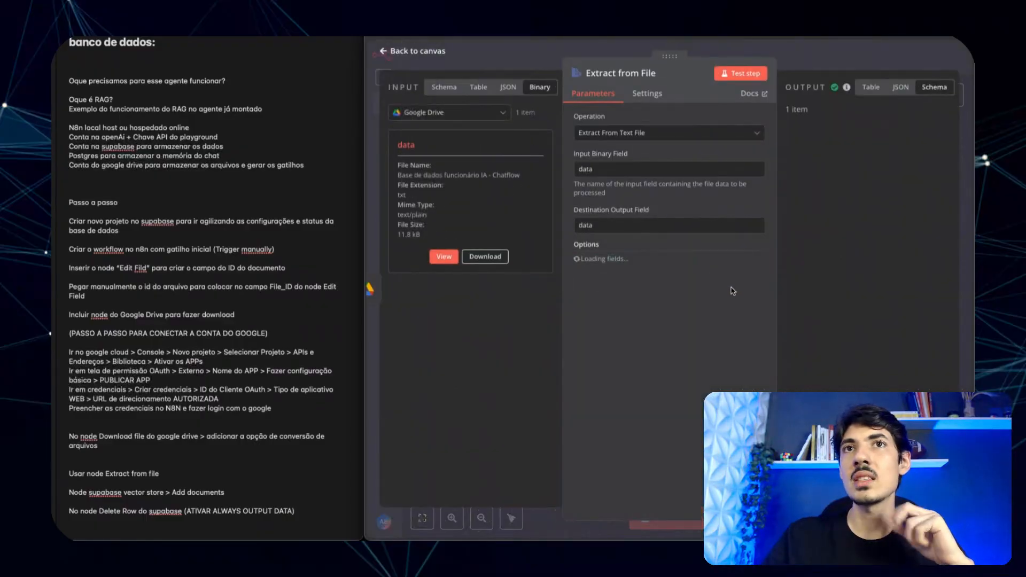
{"action": "left_click", "coordinate": [502, 52]}
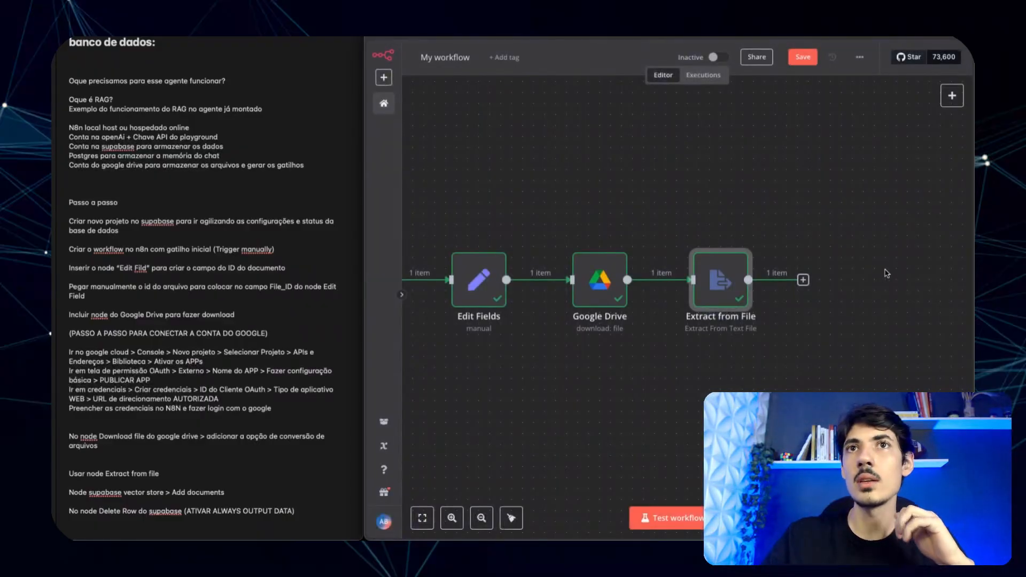
{"action": "scroll", "coordinate": [887, 273], "scroll_direction": "right", "scroll_amount": 3}
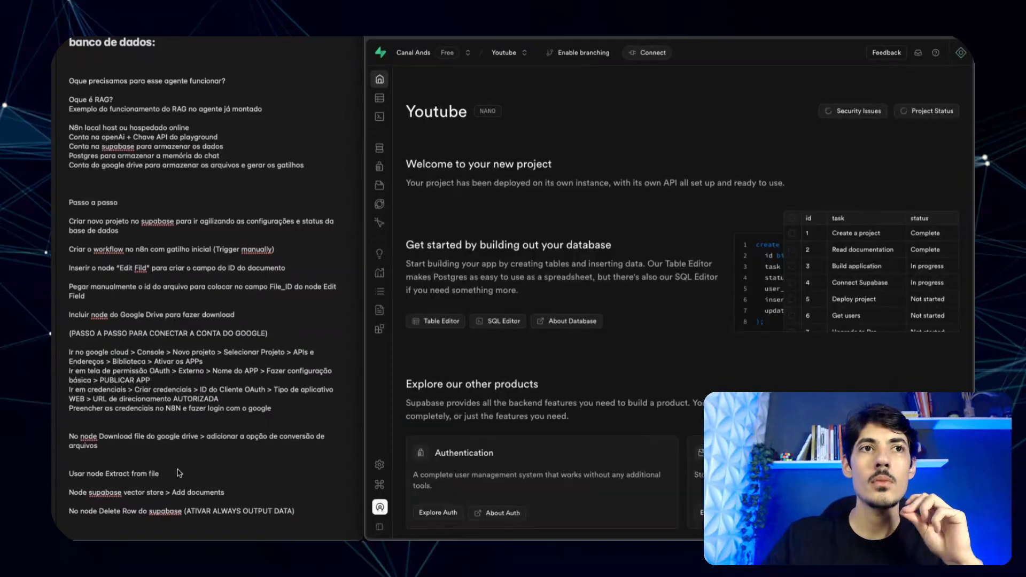
{"action": "left_click", "coordinate": [228, 490]}
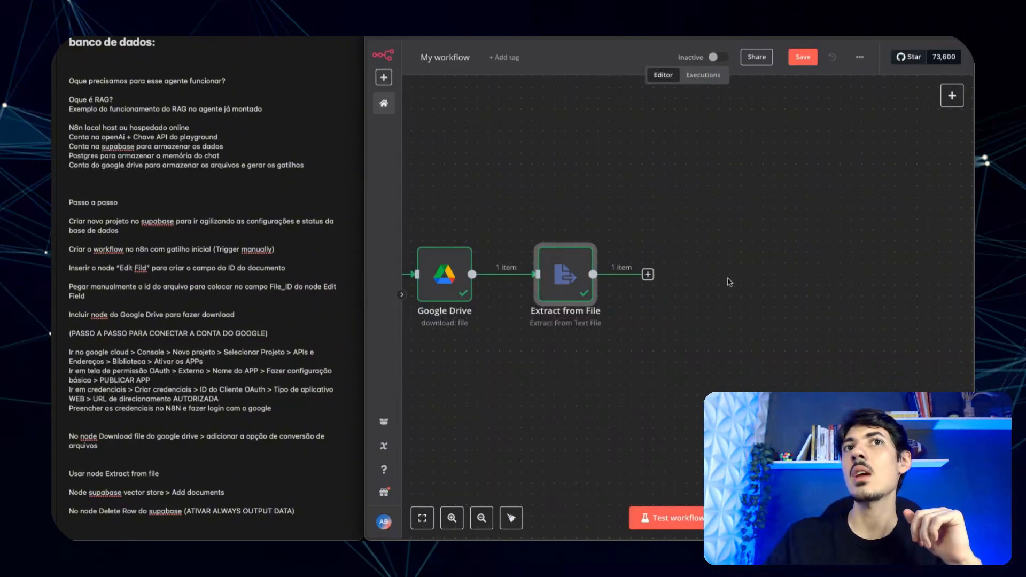
- Add a Supabase Vector Store node after Extract from File to add documents
{"action": "left_click", "coordinate": [648, 274]}
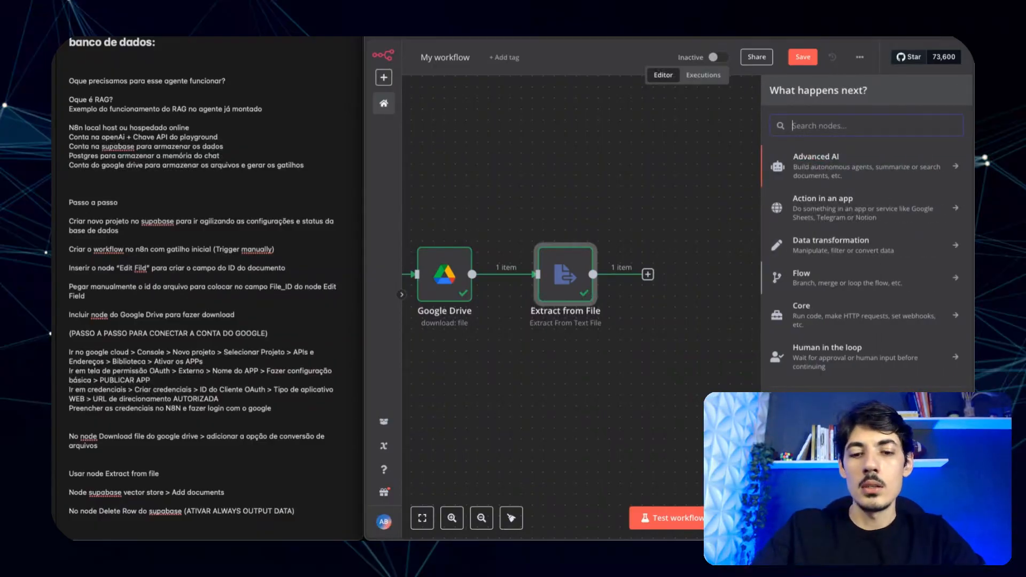
{"action": "type", "text": "supaba"}
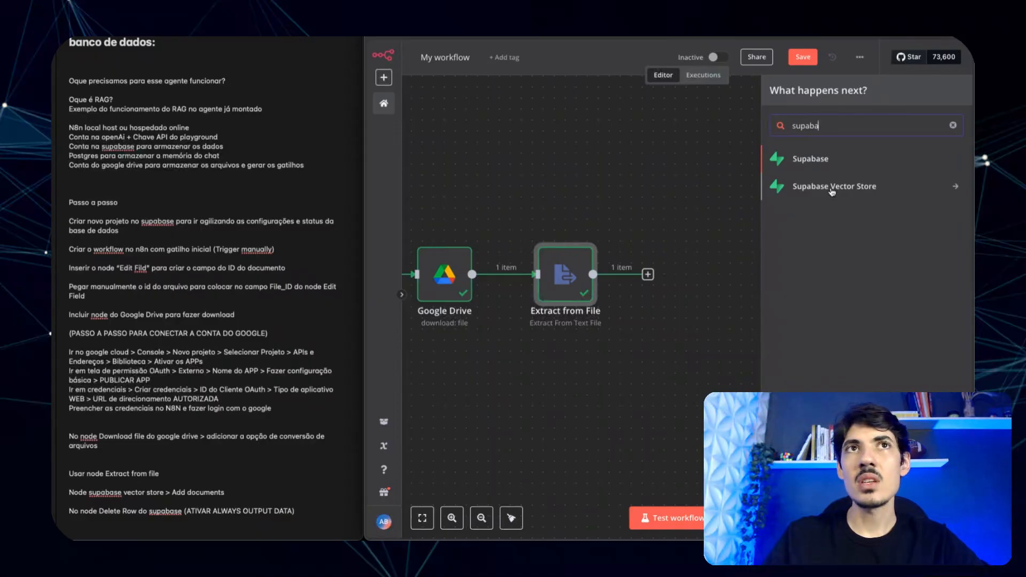
{"action": "left_click", "coordinate": [811, 188]}
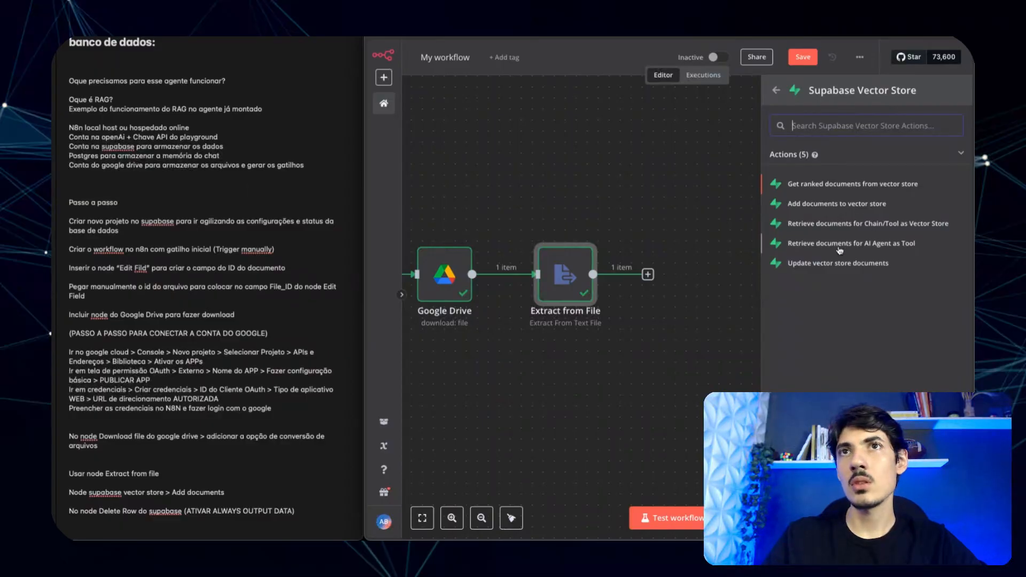
{"action": "left_click", "coordinate": [830, 205]}
- Start a new Supabase credential for the vector store node, then switch to the Supabase project
{"action": "left_click", "coordinate": [661, 130]}
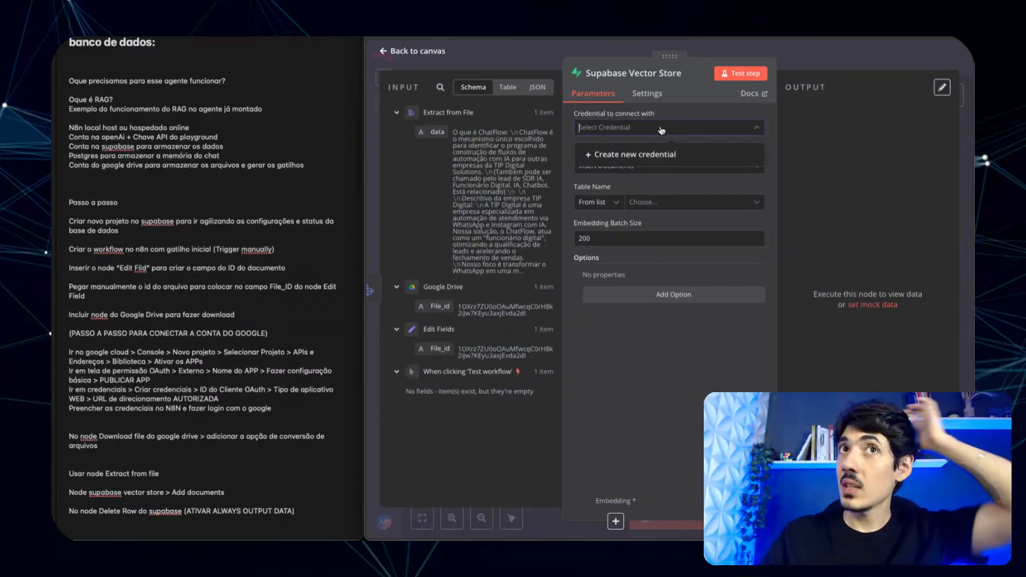
{"action": "left_click", "coordinate": [658, 153]}
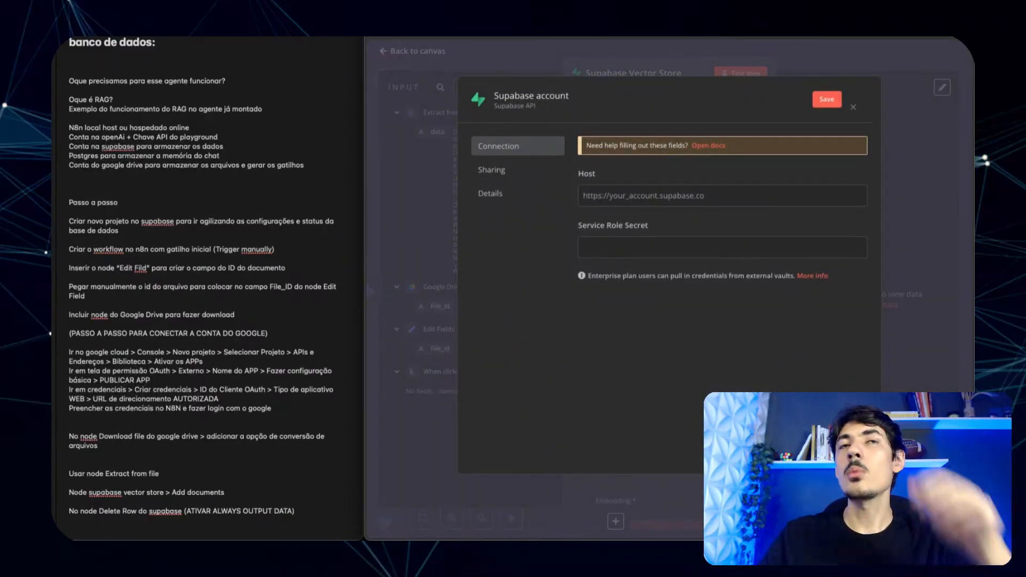
{"action": "key", "text": "ctrl+Tab"}
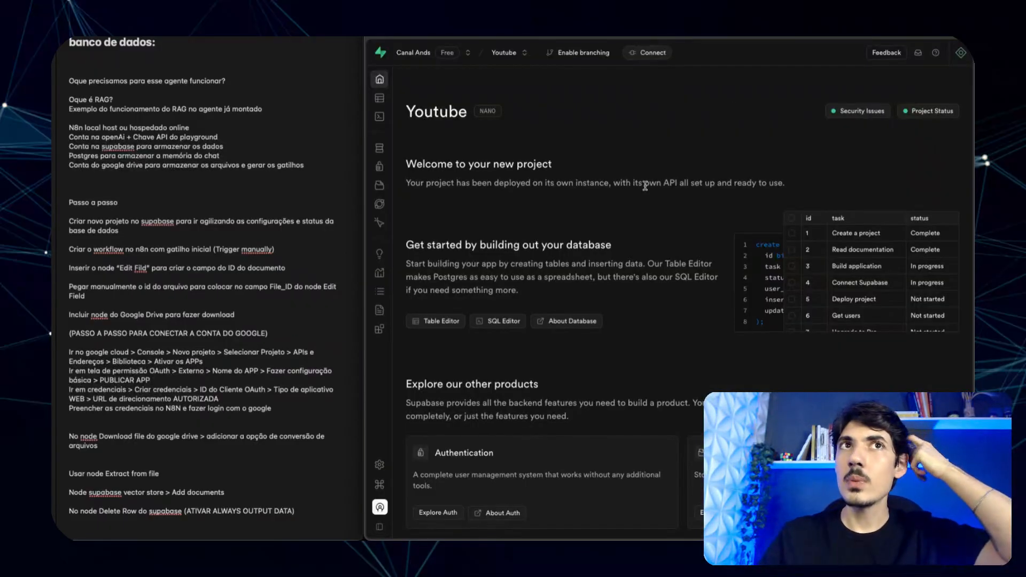
{"action": "left_click", "coordinate": [645, 54]}
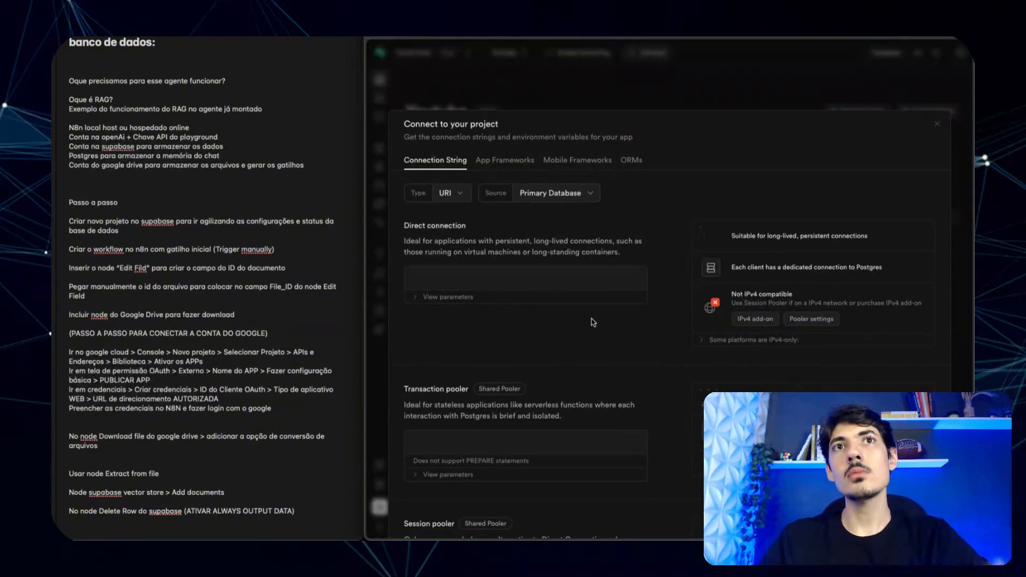
{"action": "scroll", "coordinate": [534, 278], "scroll_direction": "down", "scroll_amount": 2}
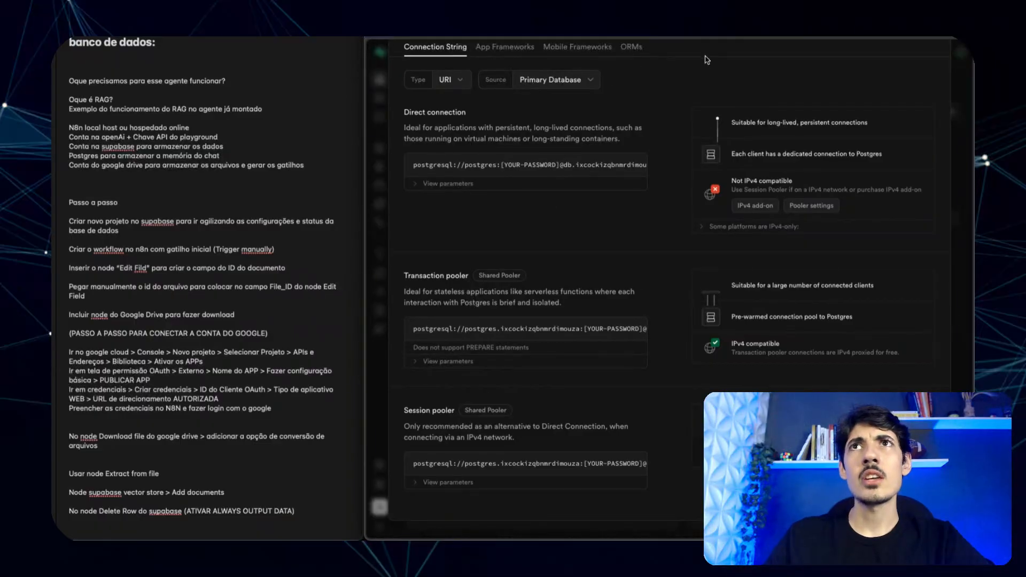
{"action": "left_click", "coordinate": [380, 89]}
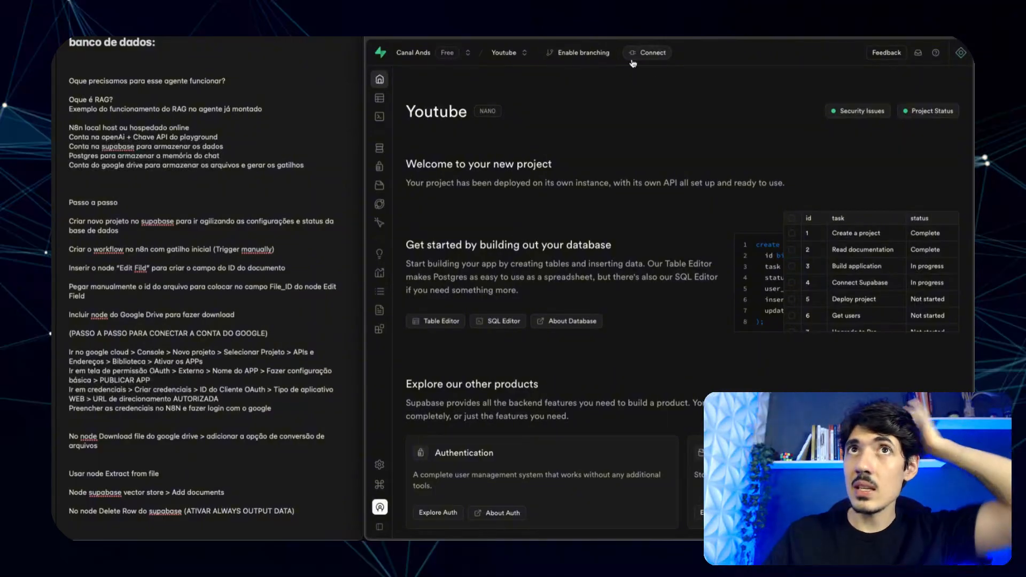
{"action": "mouse_move", "coordinate": [381, 329]}
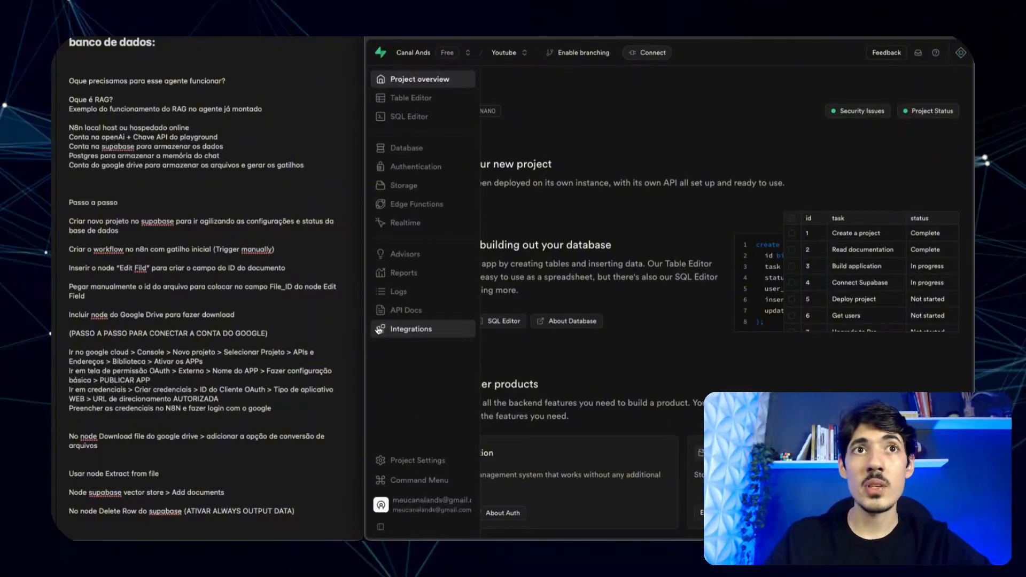
- Copy the project URL from Supabase's Data API settings into the credential's Host field
{"action": "left_click", "coordinate": [404, 463]}
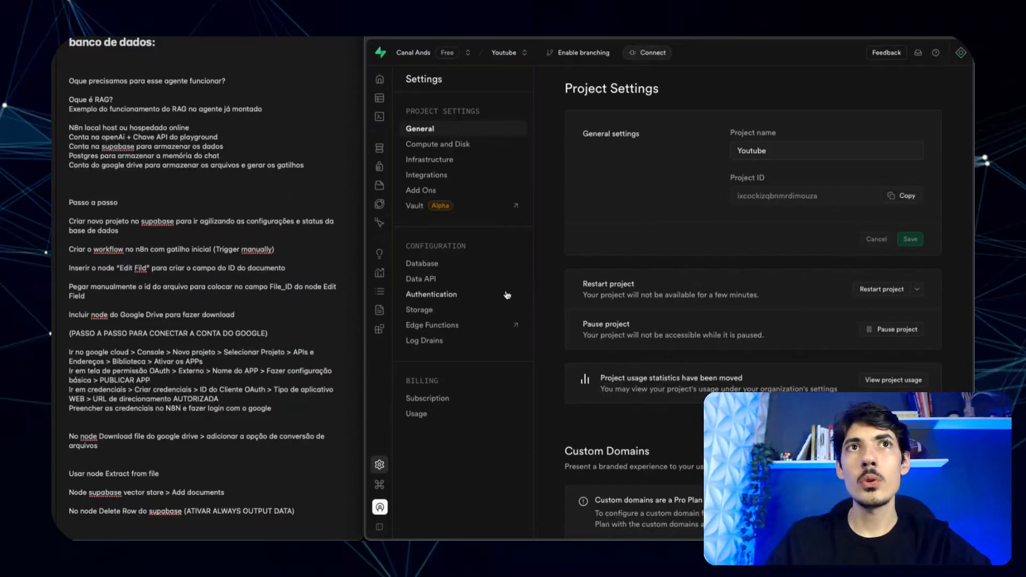
{"action": "left_click", "coordinate": [428, 282]}
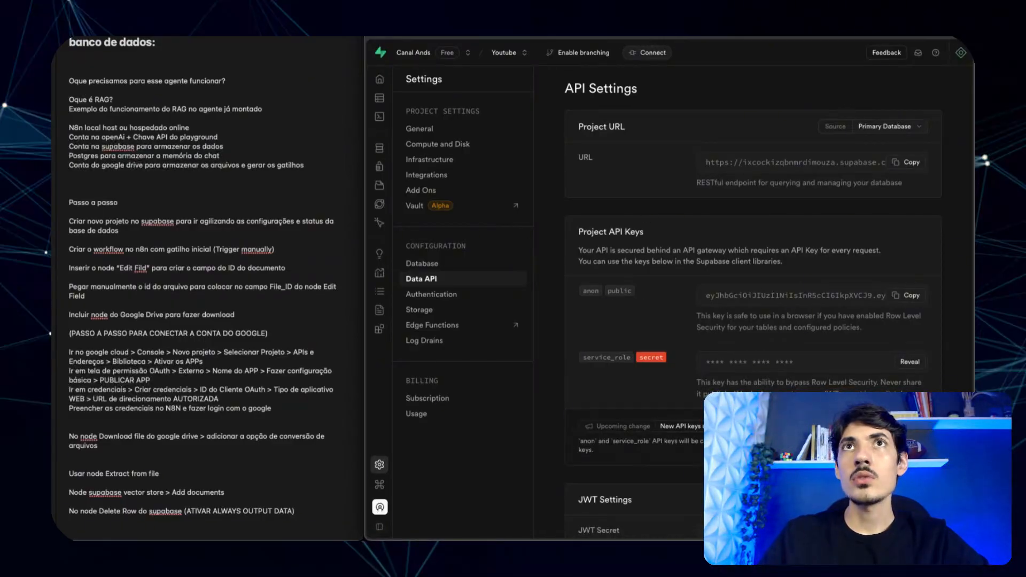
{"action": "key", "text": "ctrl+Tab"}
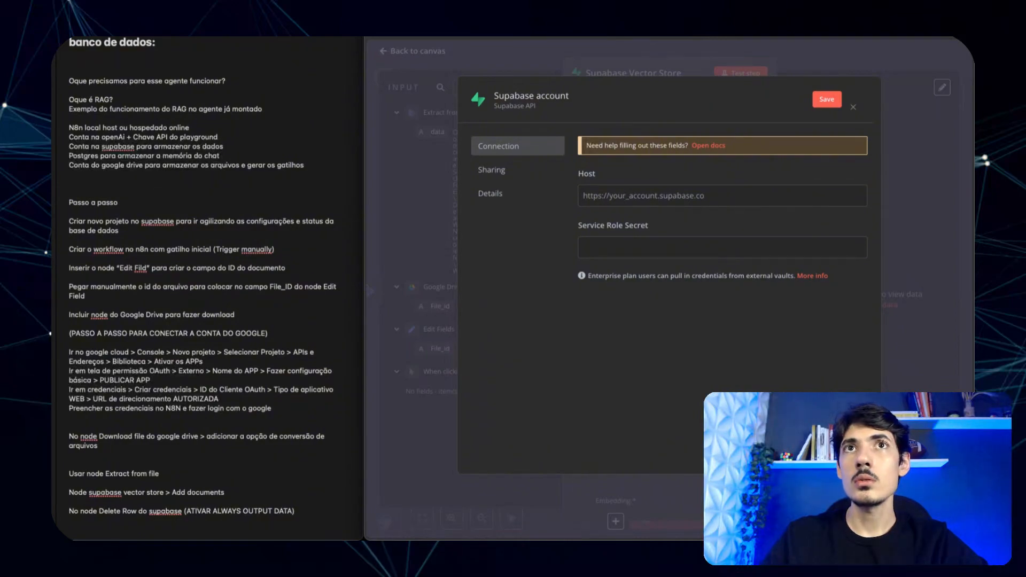
{"action": "key", "text": "ctrl+Tab"}
{"action": "key", "text": "ctrl+Tab"}
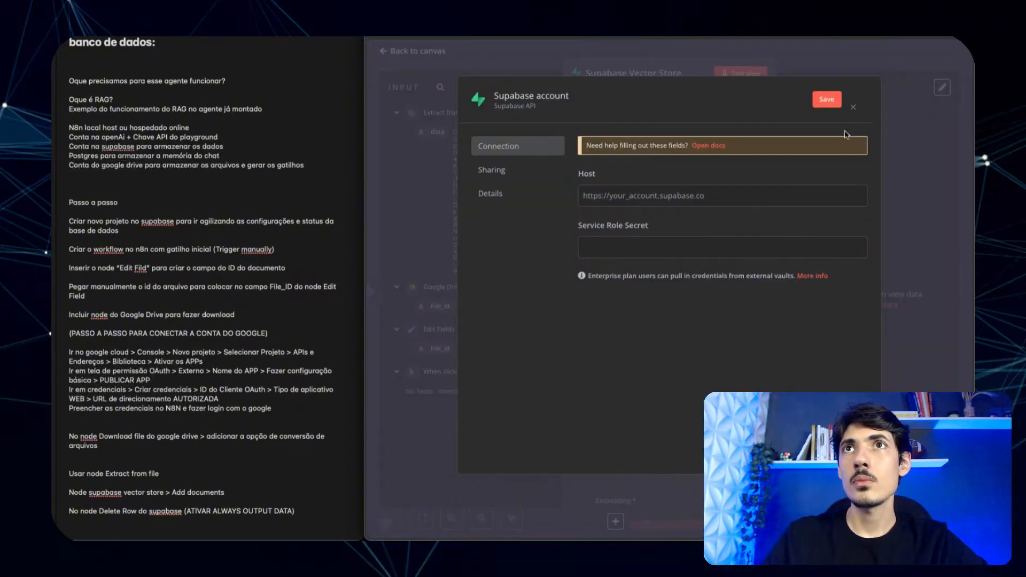
{"action": "key", "text": "ctrl+Tab"}
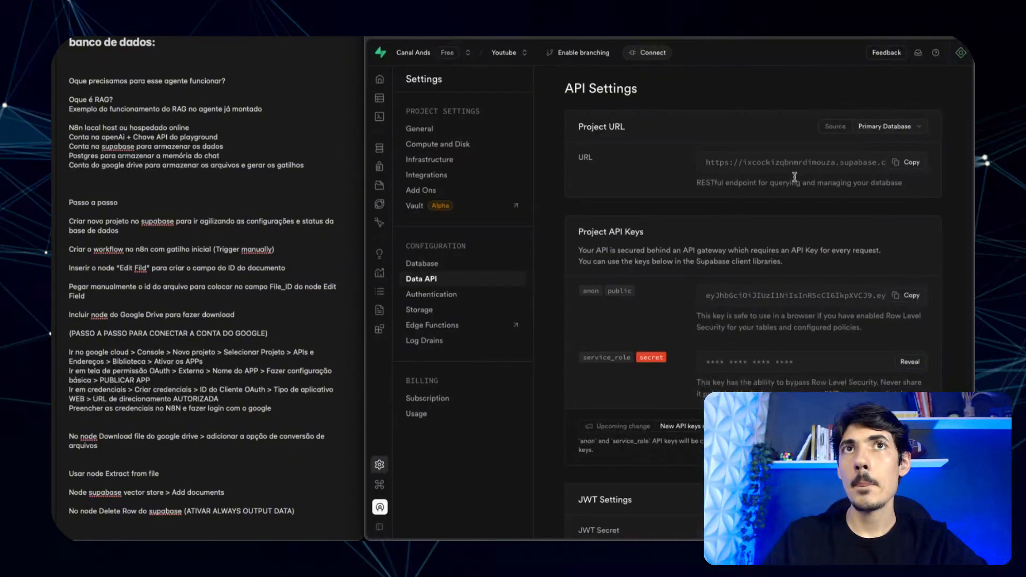
{"action": "left_click", "coordinate": [911, 162]}
{"action": "key", "text": "ctrl+shift+Tab"}
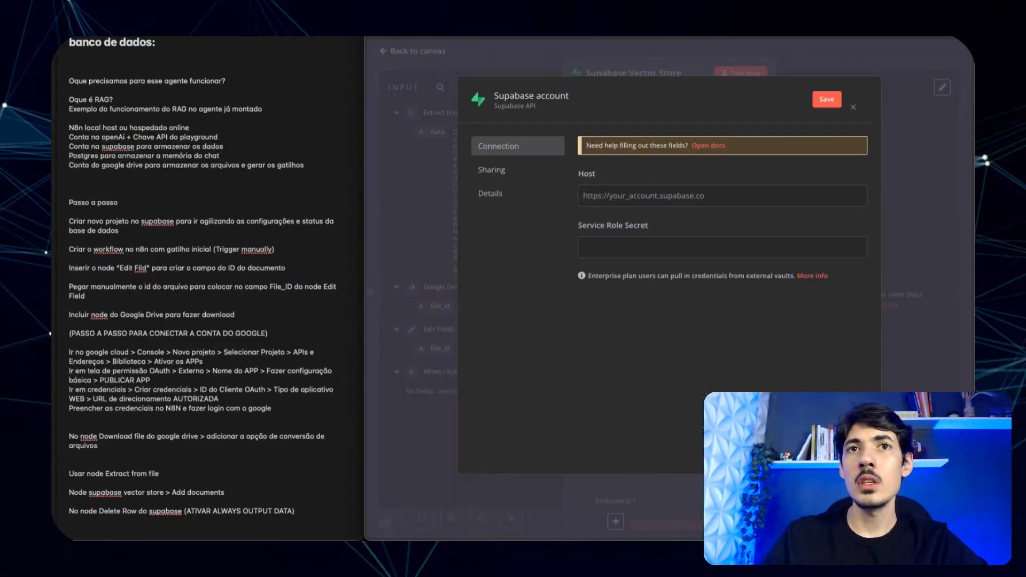
{"action": "left_click", "coordinate": [623, 196]}
{"action": "key", "text": "ctrl+v"}
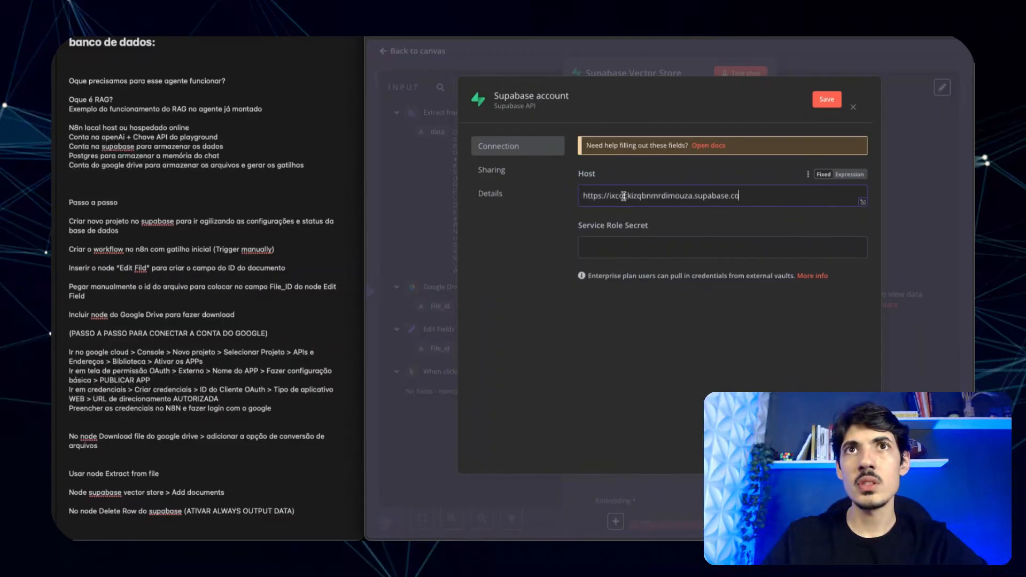
- Paste the service_role key as the Service Role Secret and save the credential
{"action": "left_click", "coordinate": [656, 248]}
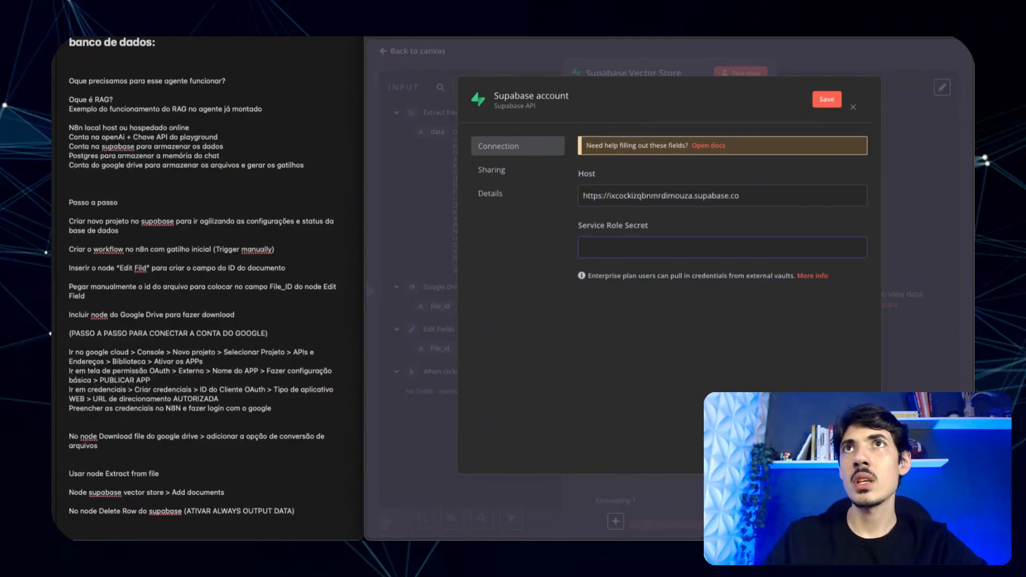
{"action": "key", "text": "ctrl+Tab"}
{"action": "left_click", "coordinate": [905, 363]}
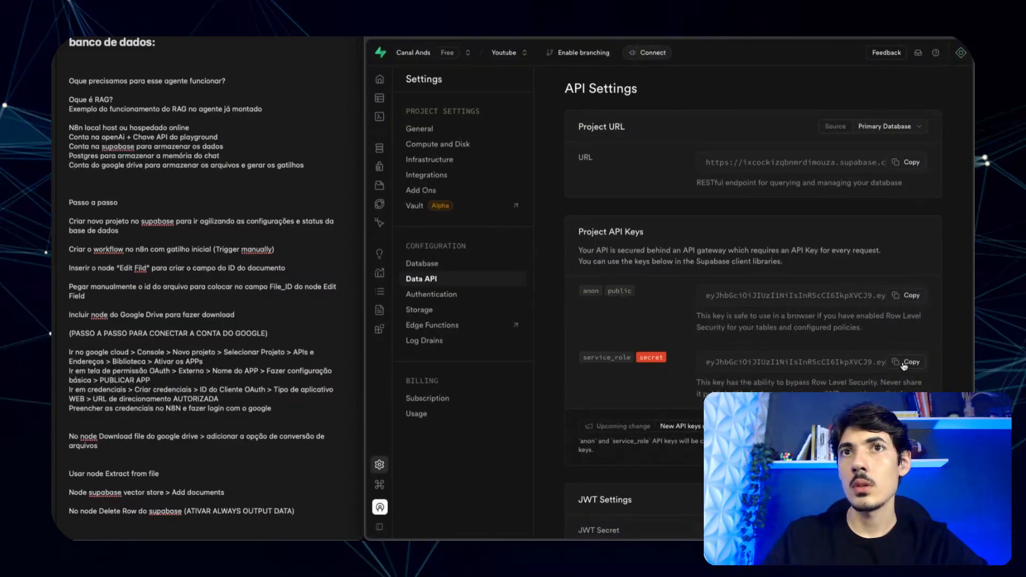
{"action": "left_click", "coordinate": [909, 364]}
{"action": "key", "text": "ctrl+Tab"}
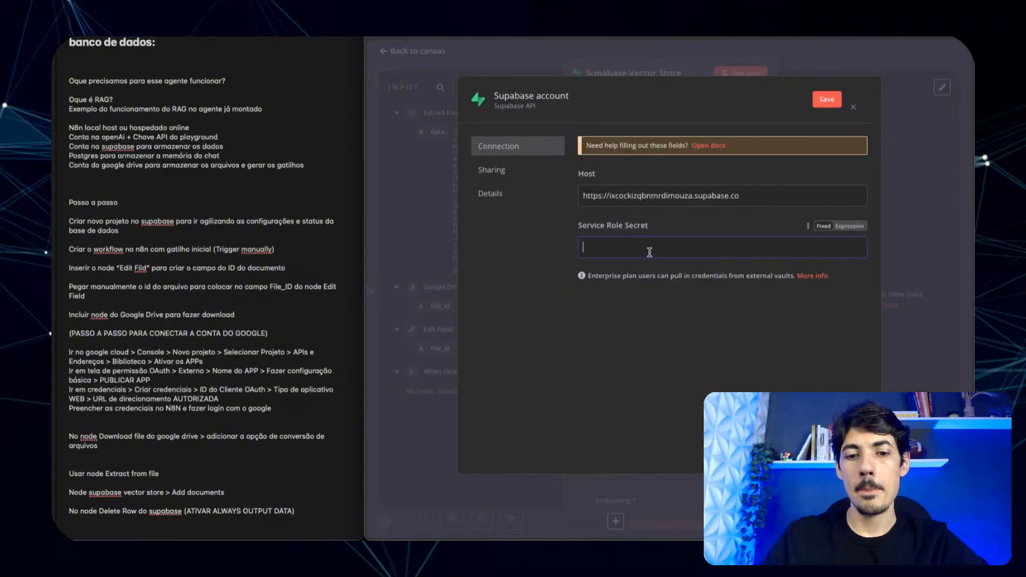
{"action": "key", "text": "ctrl+v"}
{"action": "left_click", "coordinate": [827, 99]}
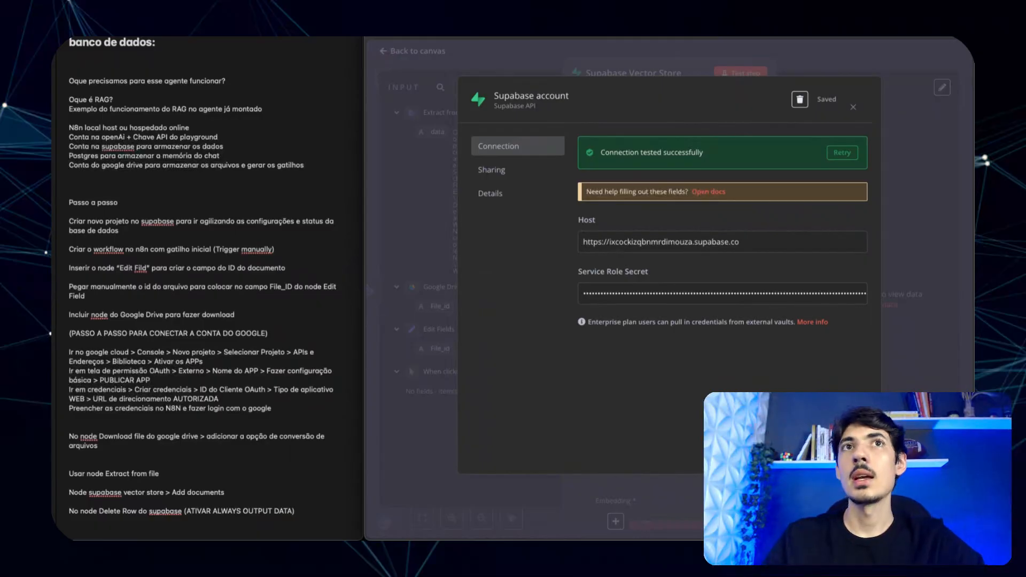
{"action": "left_click", "coordinate": [513, 26]}
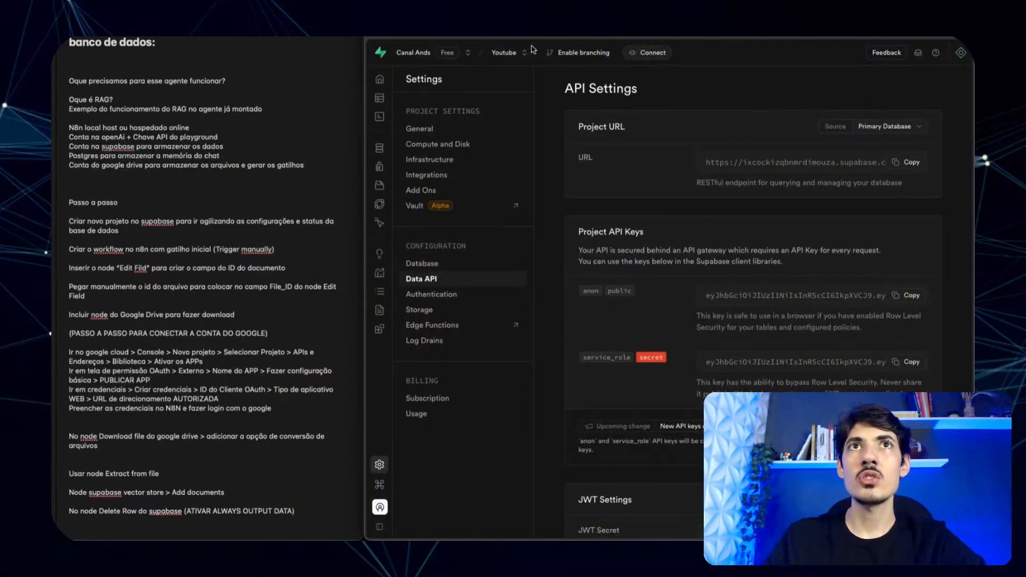
- Dismiss the browser's save-password prompt and add a line under the vector store step in the notes
{"action": "left_click", "coordinate": [380, 79]}
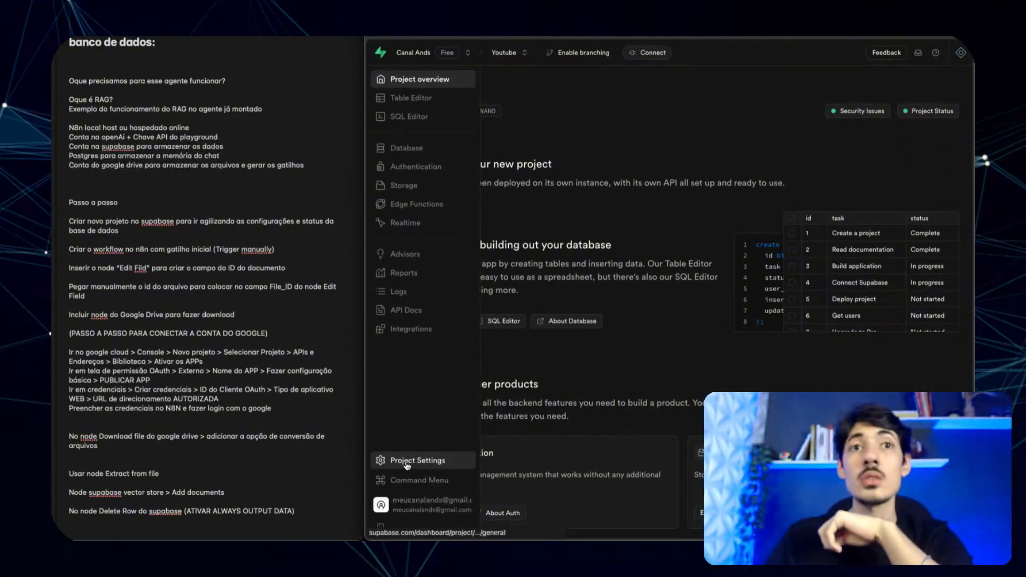
{"action": "left_click", "coordinate": [407, 463]}
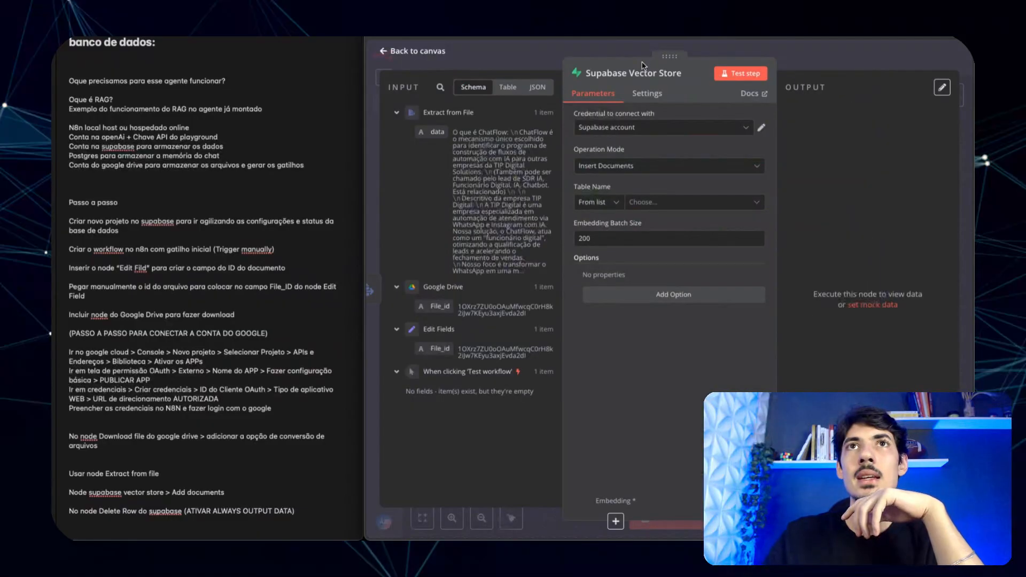
{"action": "left_click", "coordinate": [751, 148]}
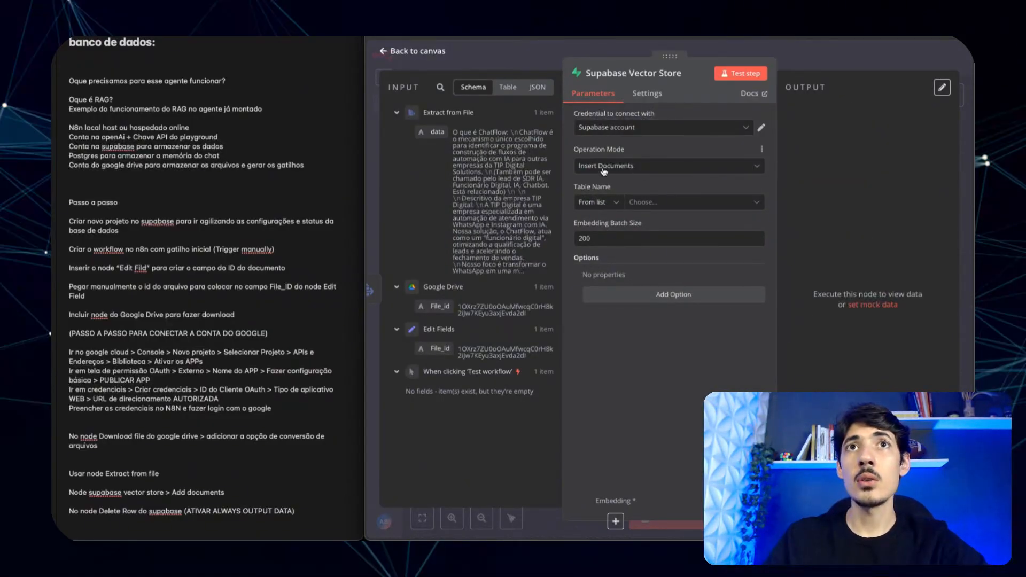
{"action": "left_click", "coordinate": [227, 493]}
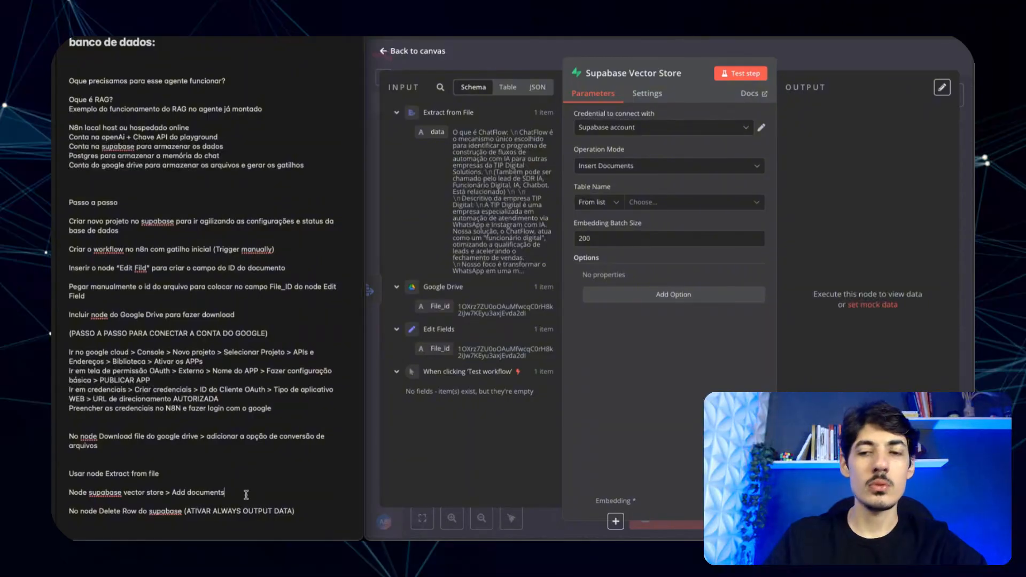
{"action": "key", "text": "Return"}
- Open the Supabase Vector Store1 node in the Agente IA RAG workflow
{"action": "key", "text": "ctrl+Tab"}
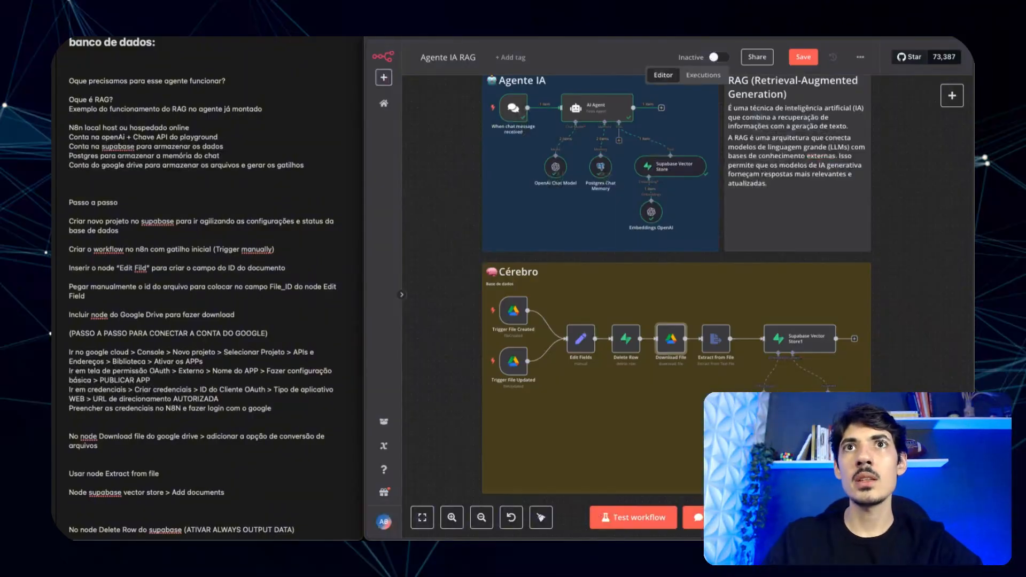
{"action": "left_click", "coordinate": [791, 343]}
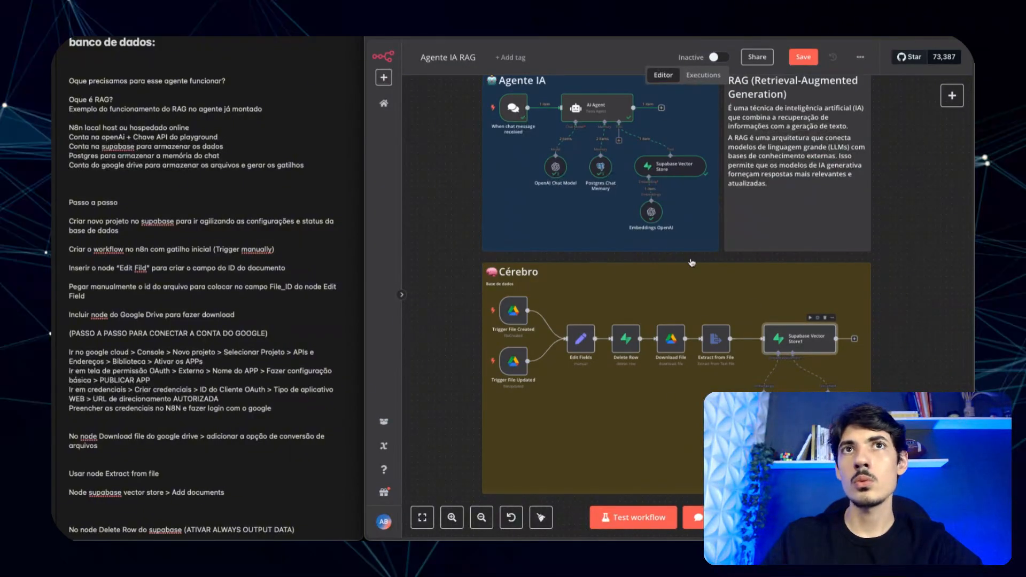
{"action": "key", "text": "Return"}
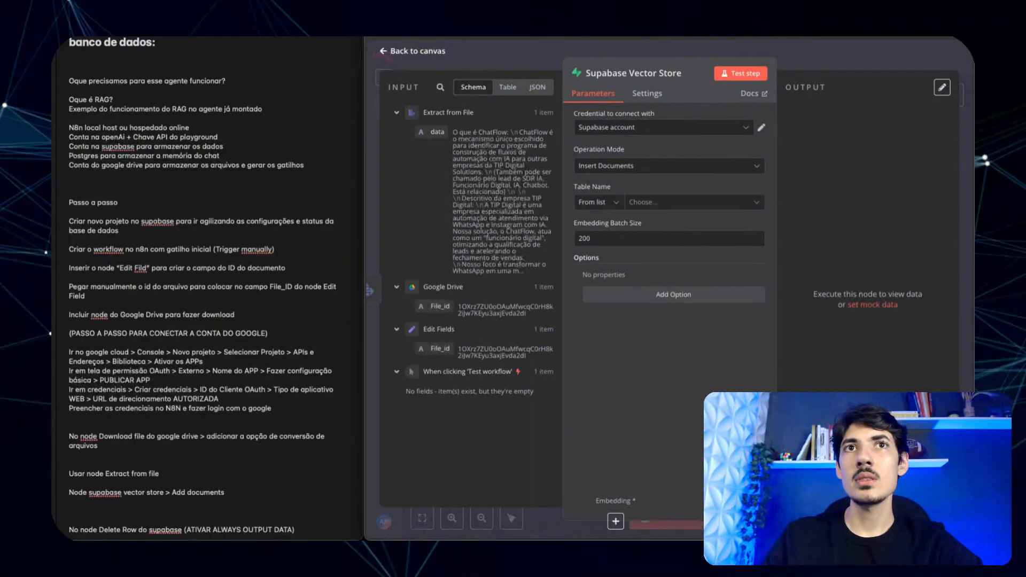
- Find the vector store's Table Name list empty, compare with Supabase Vector Store1, and open its Docs
{"action": "left_click", "coordinate": [669, 203]}
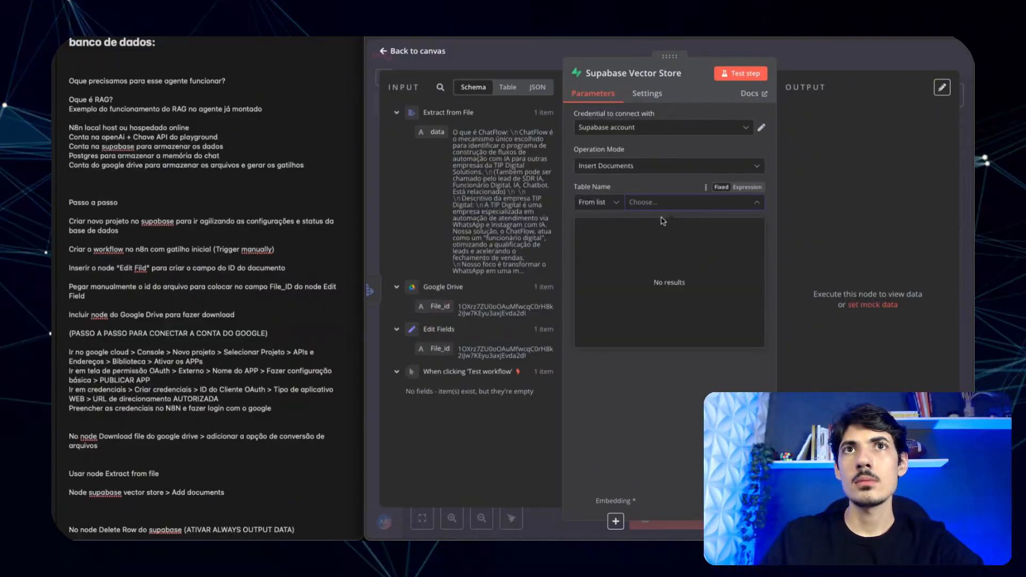
{"action": "left_click", "coordinate": [681, 421]}
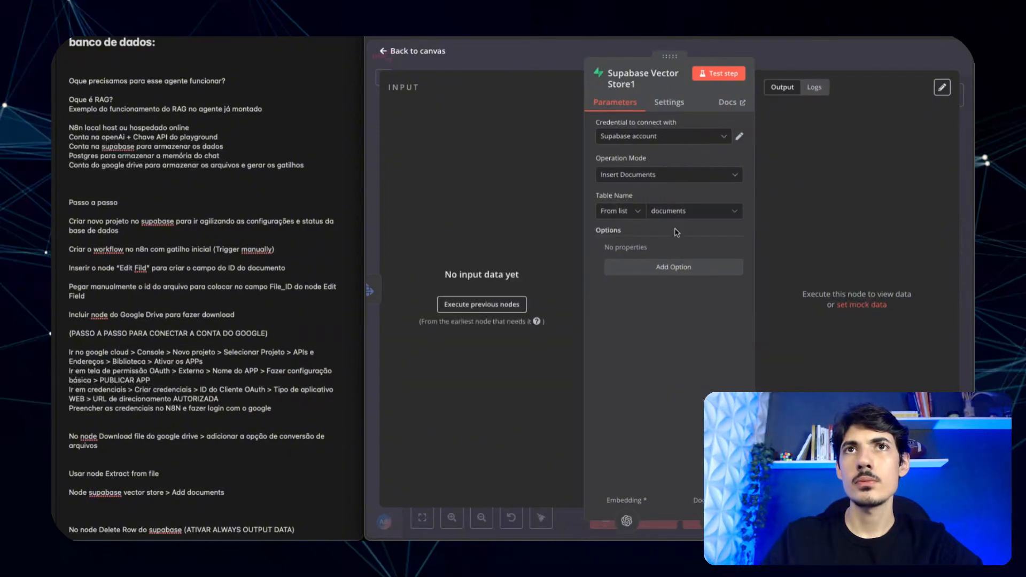
{"action": "left_click", "coordinate": [684, 212]}
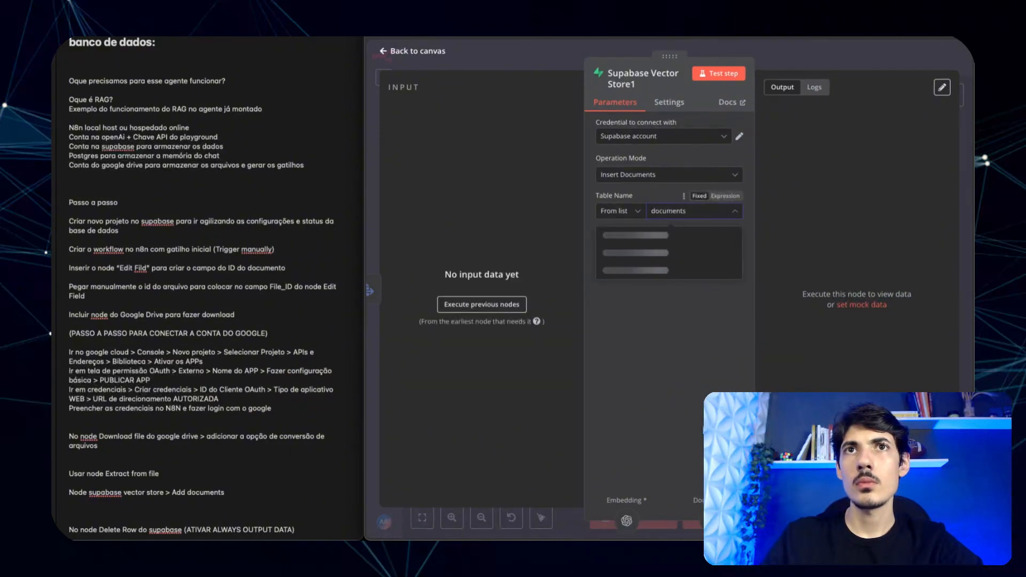
{"action": "left_click", "coordinate": [695, 356]}
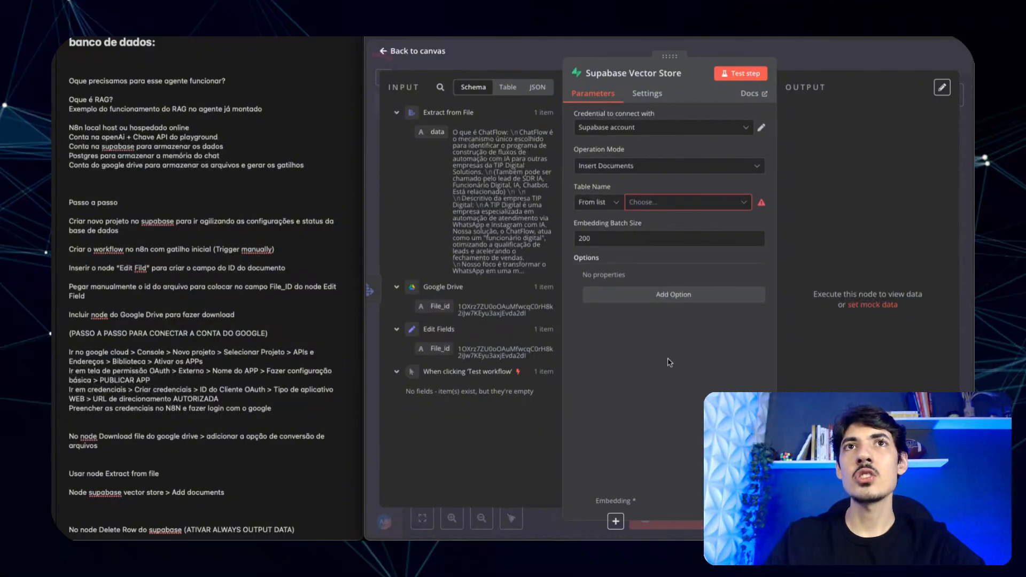
{"action": "left_click", "coordinate": [756, 94]}
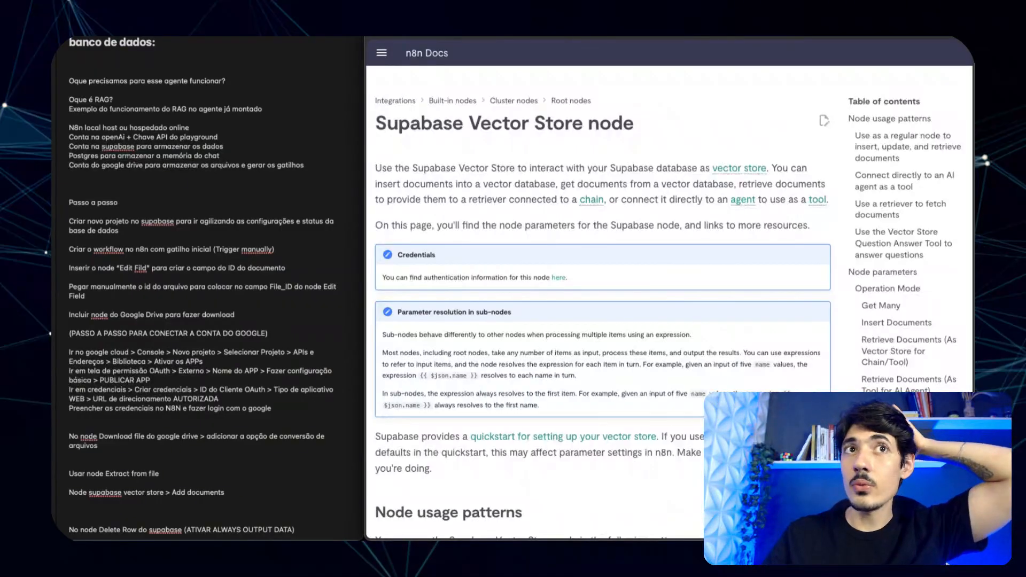
- Scroll through the Supabase Vector Store node documentation page
{"action": "scroll", "coordinate": [569, 316], "scroll_direction": "down", "scroll_amount": 3}
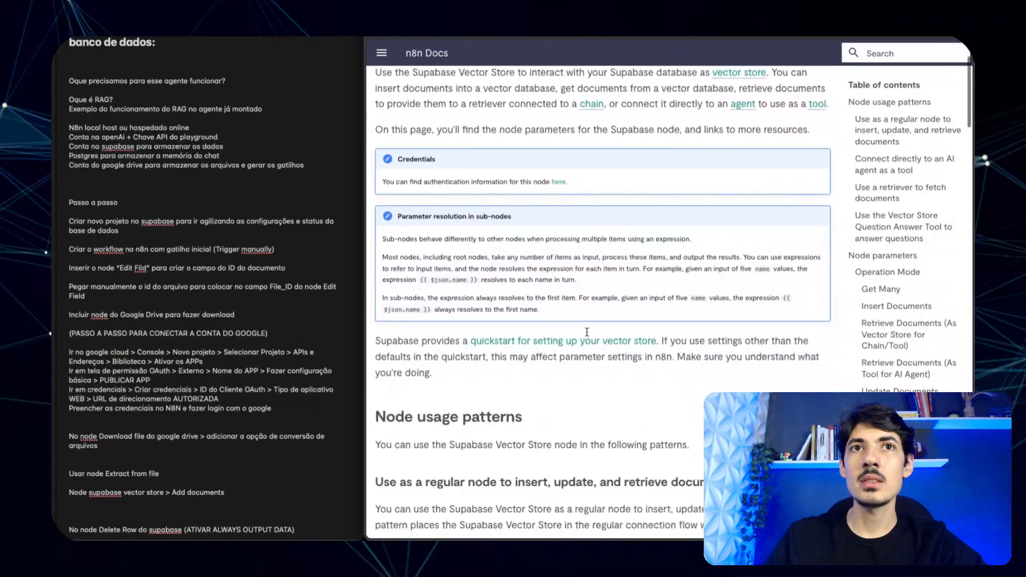
{"action": "scroll", "coordinate": [494, 312], "scroll_direction": "up", "scroll_amount": 1}
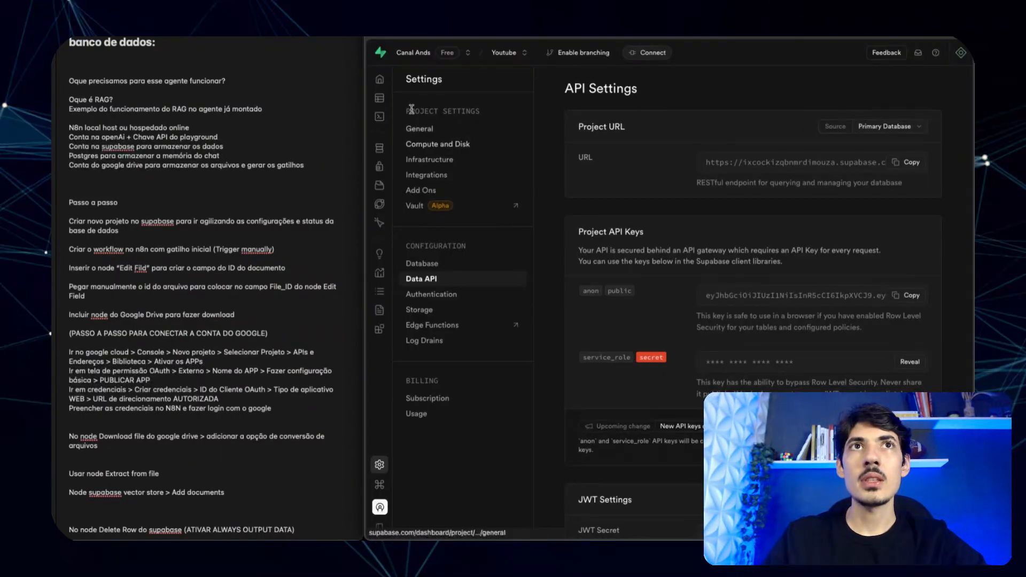
- Check the Youtube project's overview and empty Table Editor, then open the SQL Editor
{"action": "mouse_move", "coordinate": [384, 95]}
{"action": "left_click", "coordinate": [439, 80]}
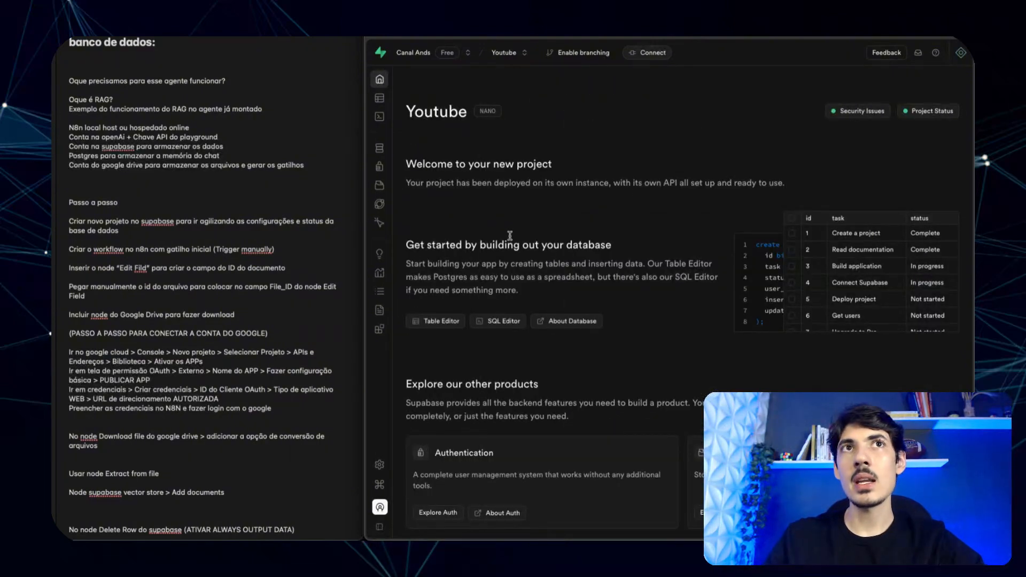
{"action": "mouse_move", "coordinate": [395, 92]}
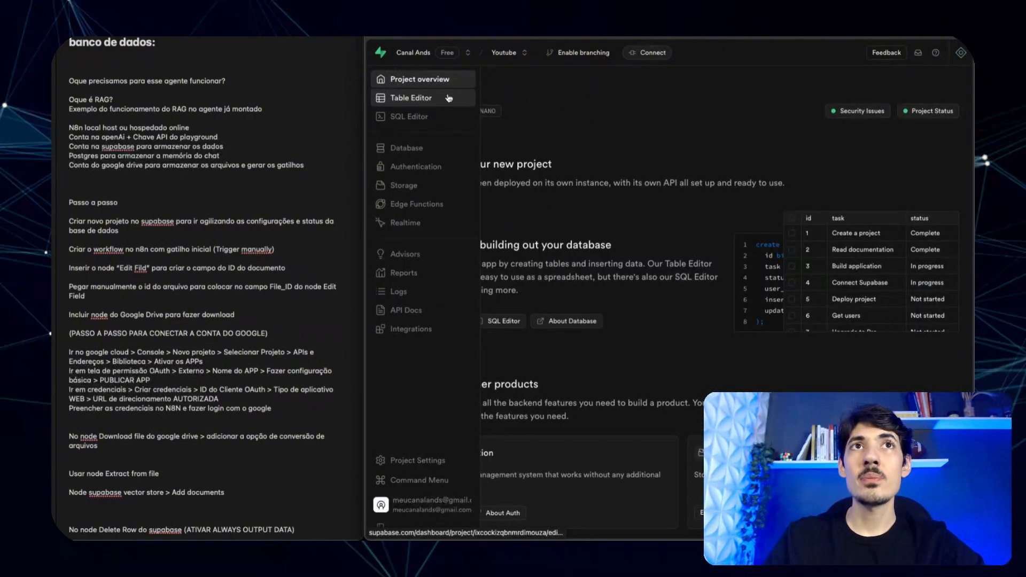
{"action": "left_click", "coordinate": [425, 100]}
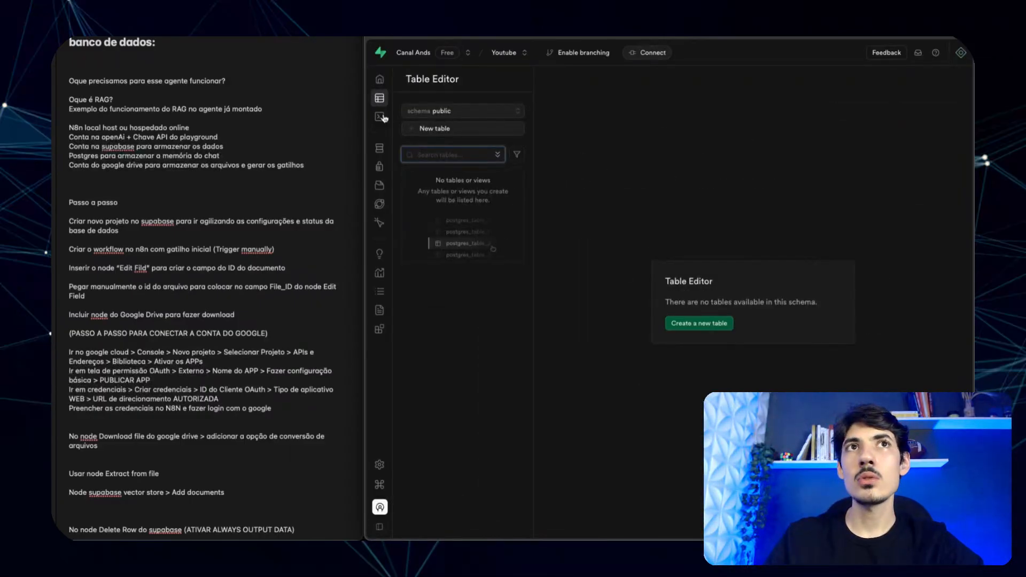
{"action": "mouse_move", "coordinate": [399, 119]}
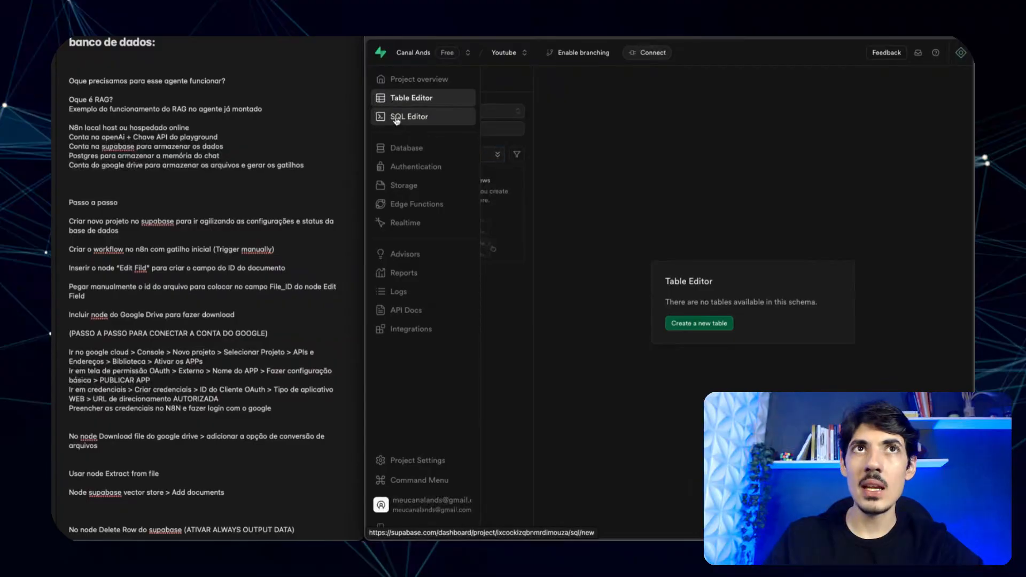
{"action": "left_click", "coordinate": [396, 118]}
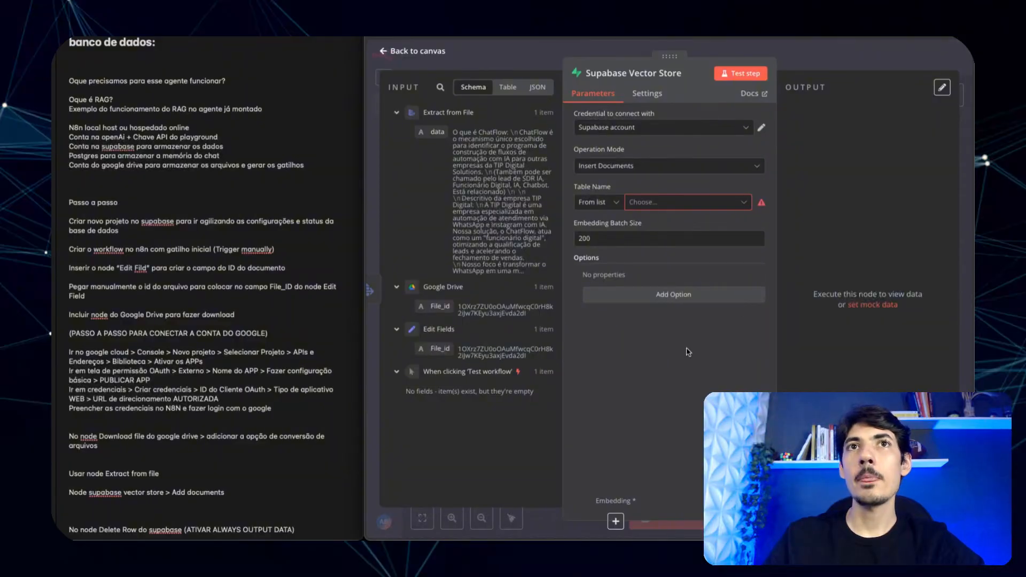
- Follow the node docs to the Supabase vector store quickstart guide, then return to the SQL Editor
{"action": "left_click", "coordinate": [755, 96]}
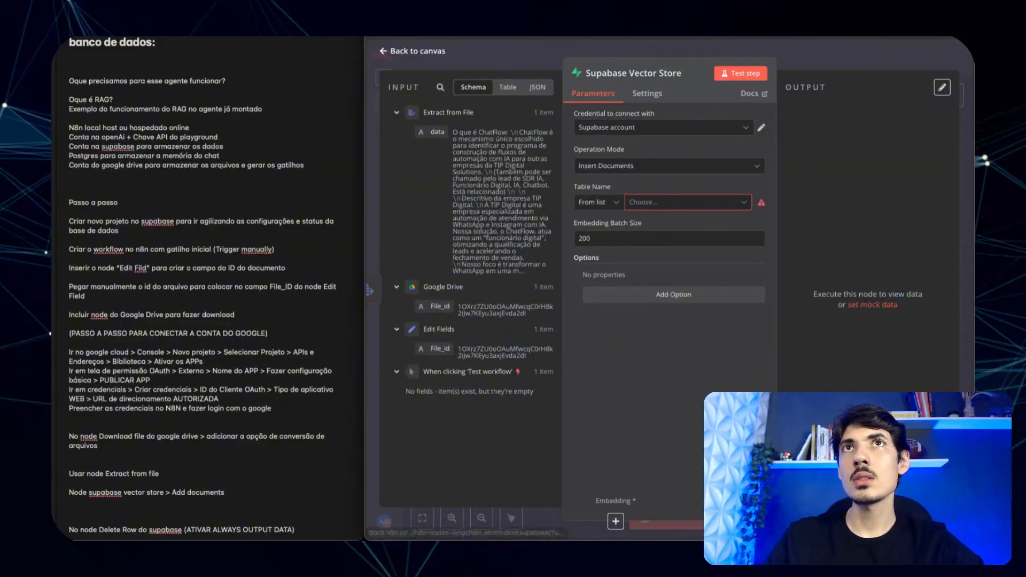
{"action": "scroll", "coordinate": [515, 339], "scroll_direction": "up", "scroll_amount": 2}
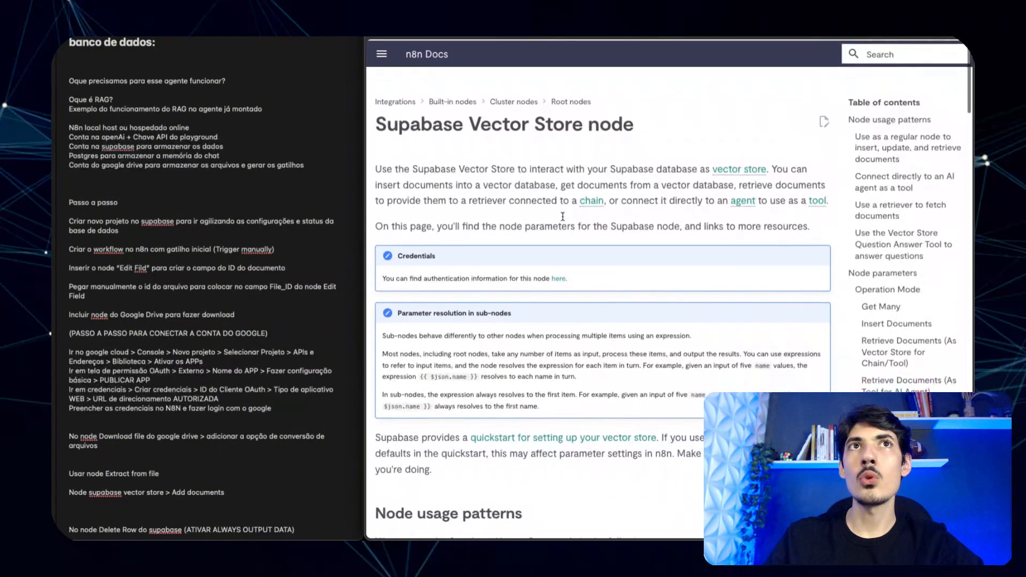
{"action": "scroll", "coordinate": [563, 219], "scroll_direction": "down", "scroll_amount": 5}
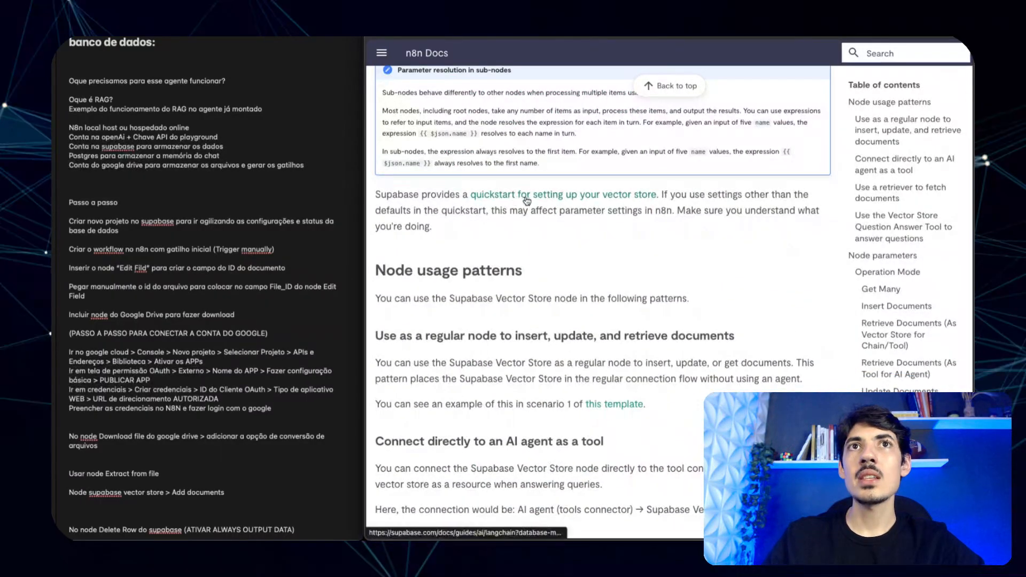
{"action": "left_click", "coordinate": [524, 198]}
{"action": "key", "text": "super+w"}
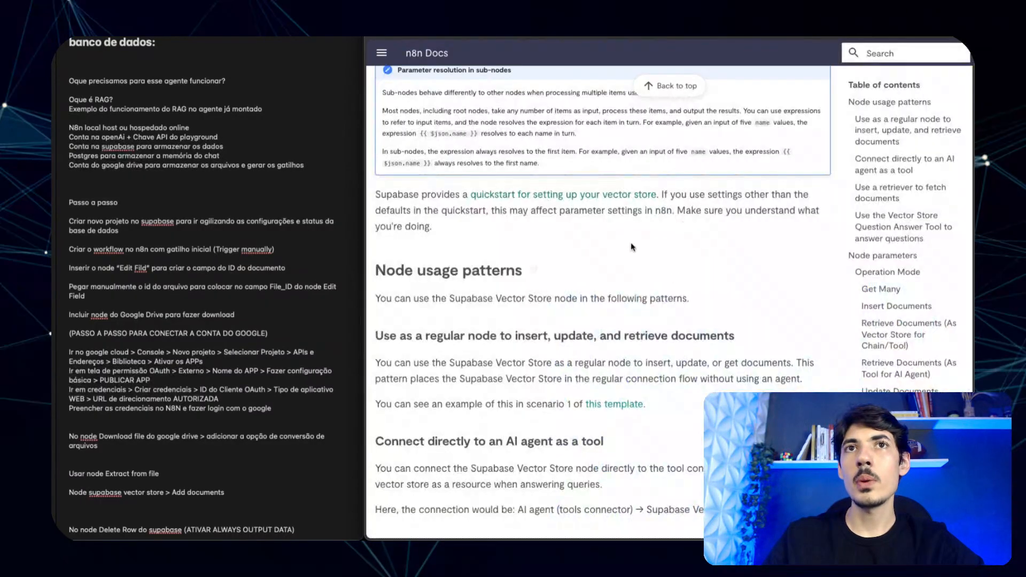
{"action": "key", "text": "super+w"}
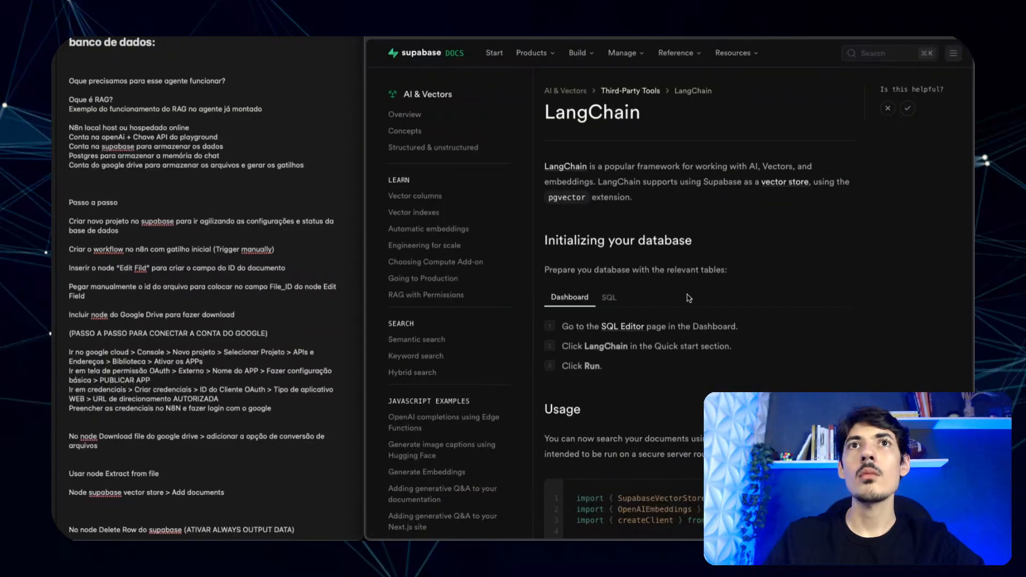
{"action": "key", "text": "ctrl+Tab"}
- Paste and run the vector-store setup SQL, which fails with 'Failed to fetch', then view the table list
{"action": "mouse_move", "coordinate": [386, 116]}
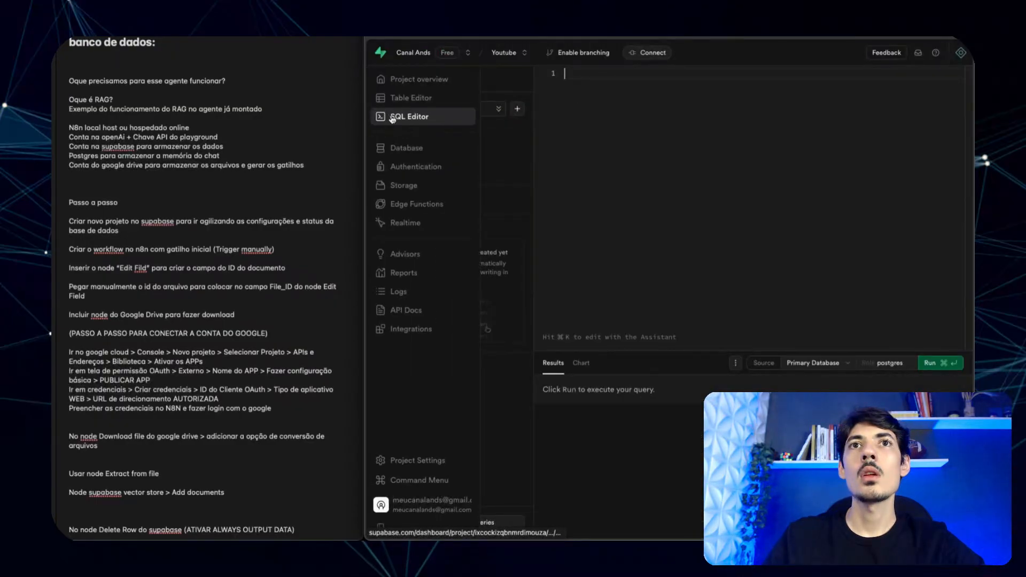
{"action": "key", "text": "super+v"}
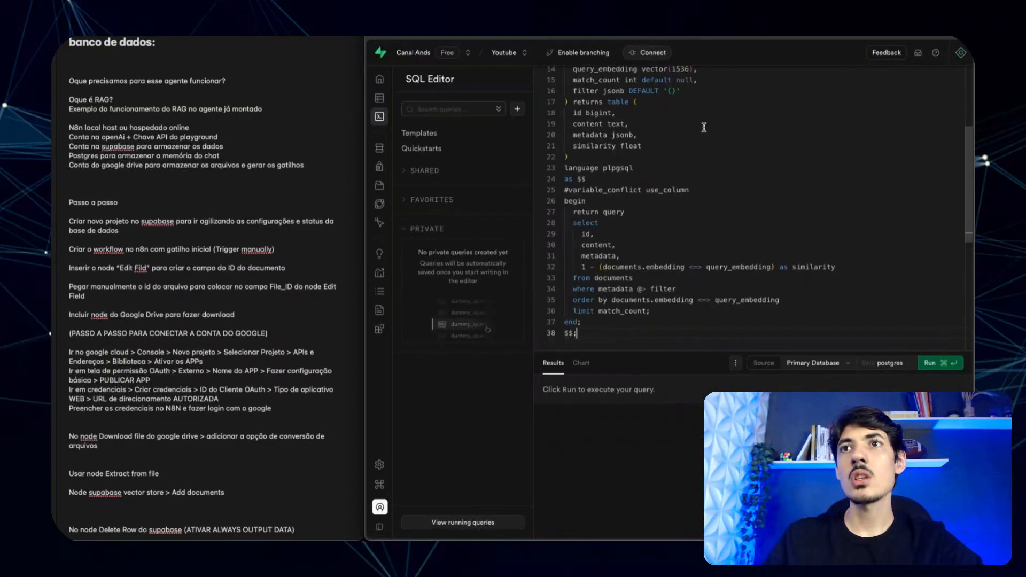
{"action": "left_click", "coordinate": [936, 363]}
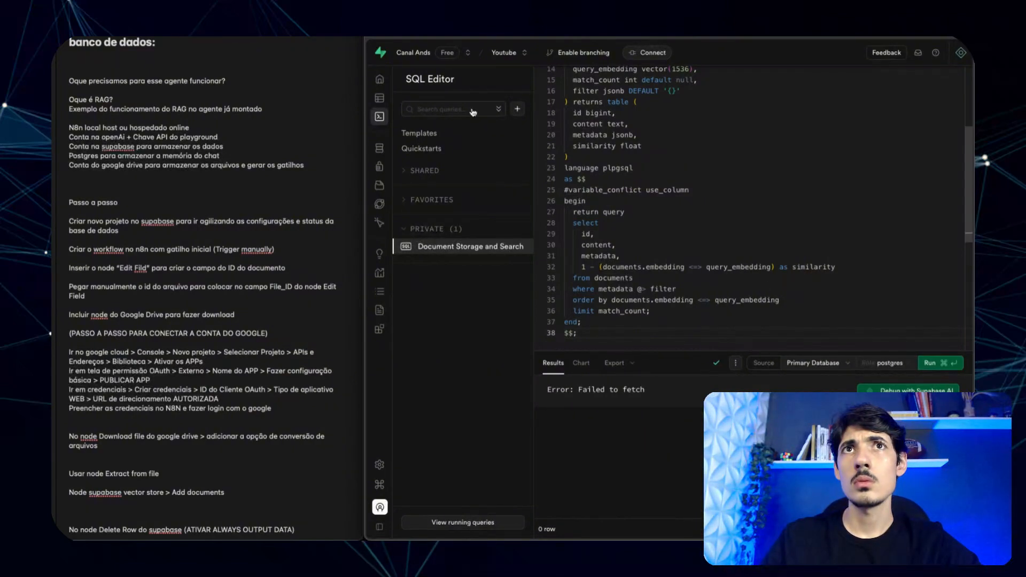
{"action": "left_click", "coordinate": [399, 98]}
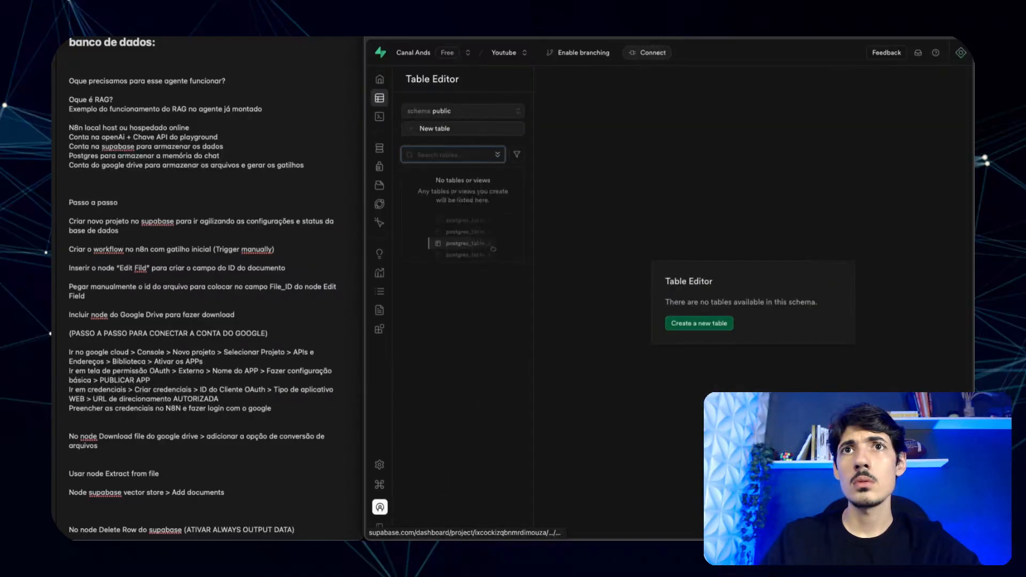
- Create and save a new public table named 'Base teste youtube'
{"action": "left_click", "coordinate": [702, 324]}
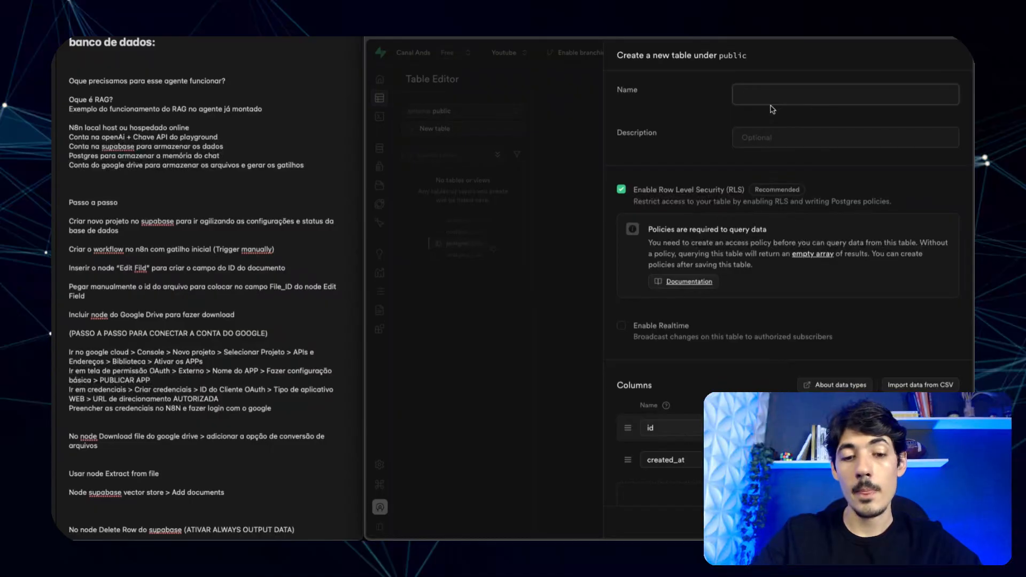
{"action": "type", "text": "Base"}
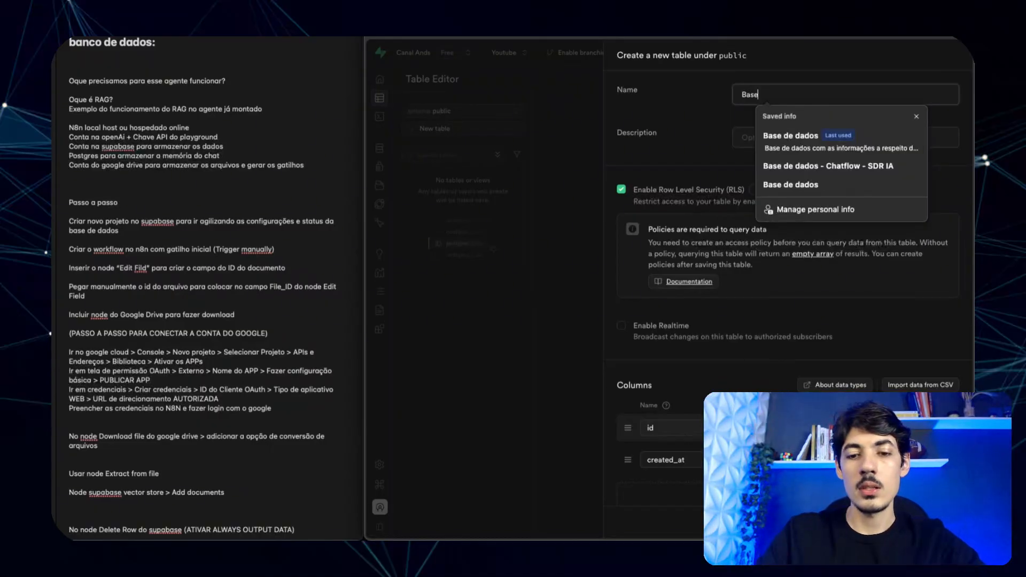
{"action": "type", "text": " teste youtube"}
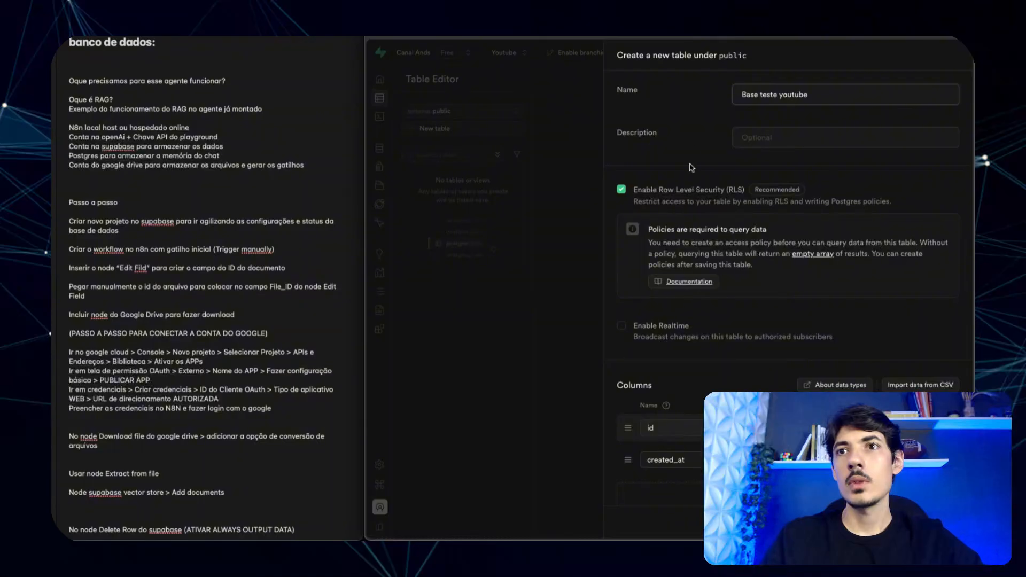
{"action": "left_click", "coordinate": [691, 143]}
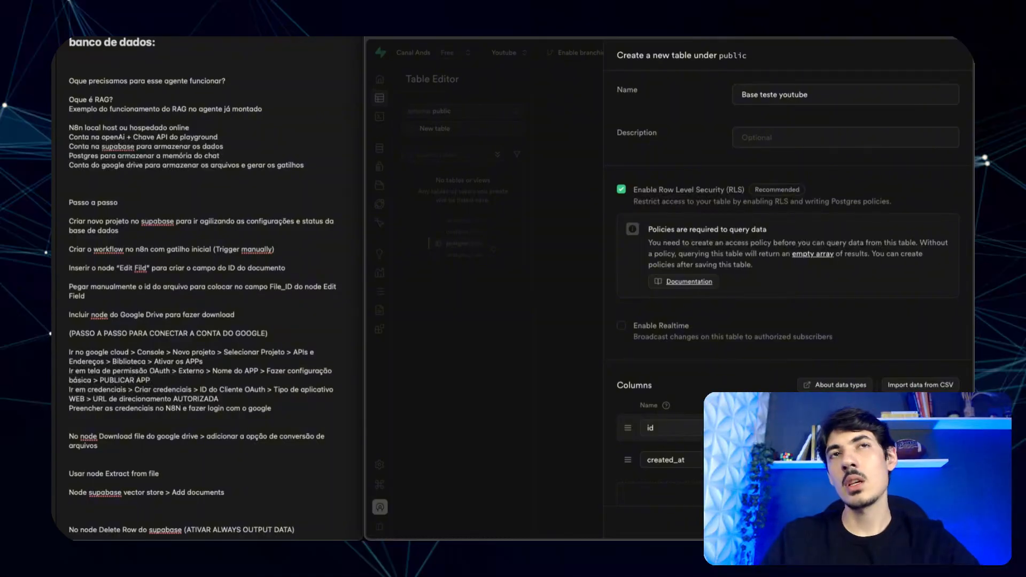
{"action": "left_click", "coordinate": [945, 522]}
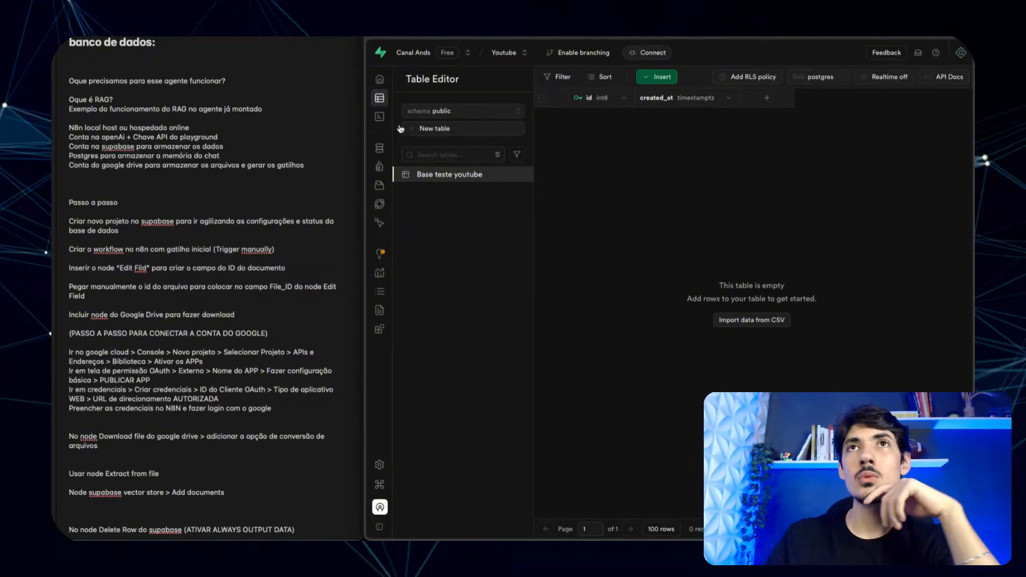
{"action": "mouse_move", "coordinate": [384, 124]}
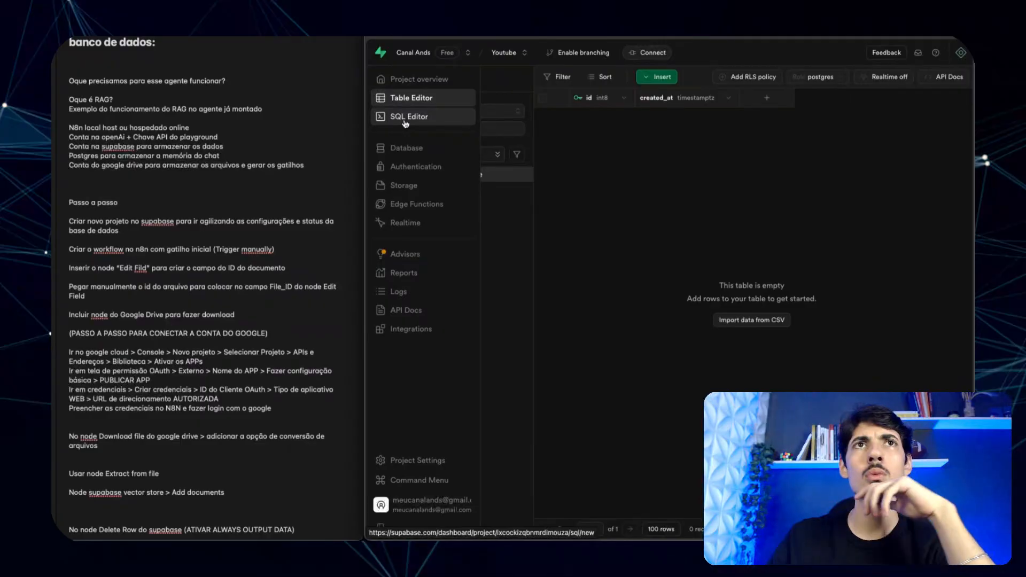
- Rerun the saved Document Storage and Search query successfully and open the new documents table
{"action": "left_click", "coordinate": [406, 117]}
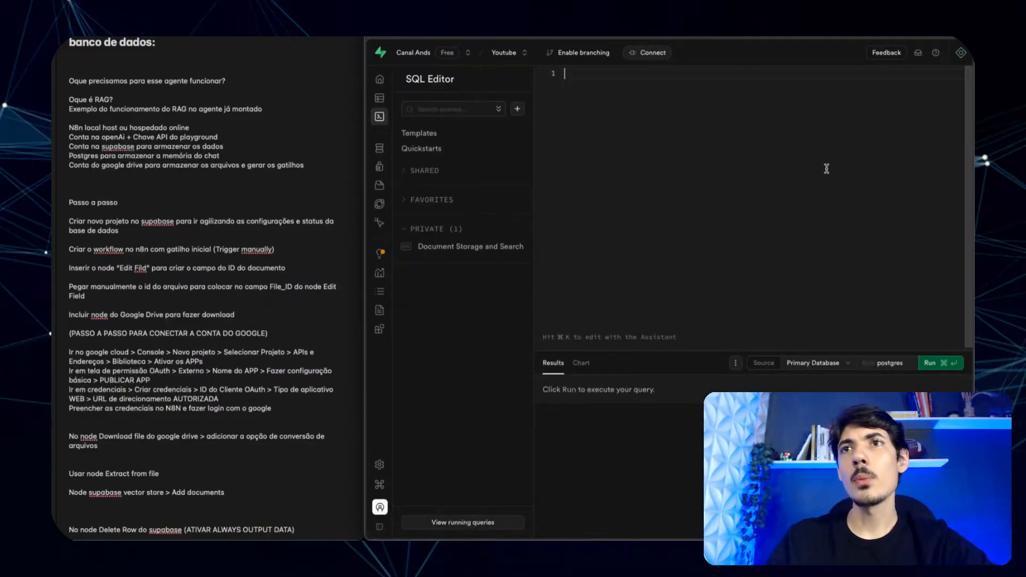
{"action": "left_click", "coordinate": [943, 364]}
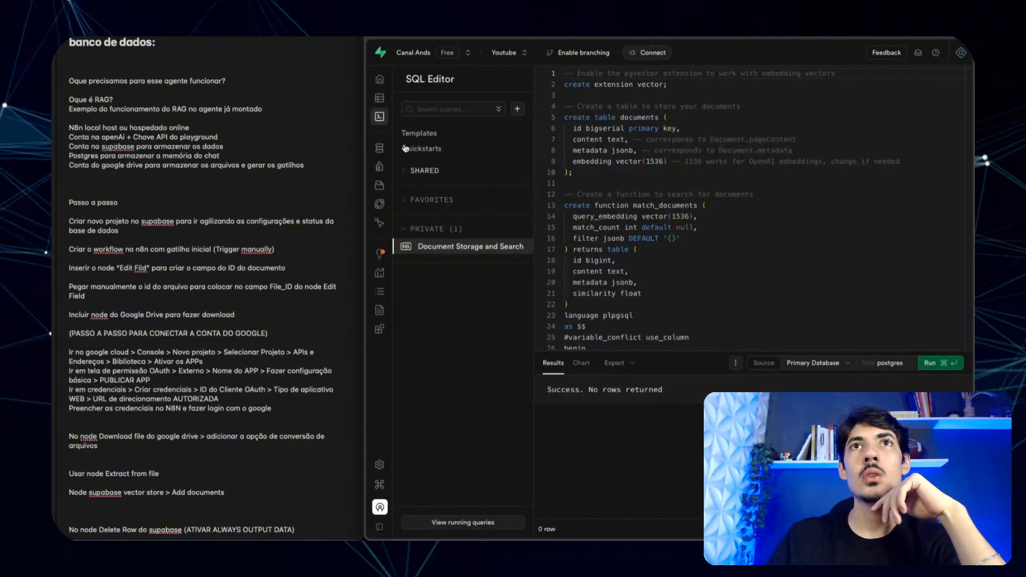
{"action": "left_click", "coordinate": [411, 100]}
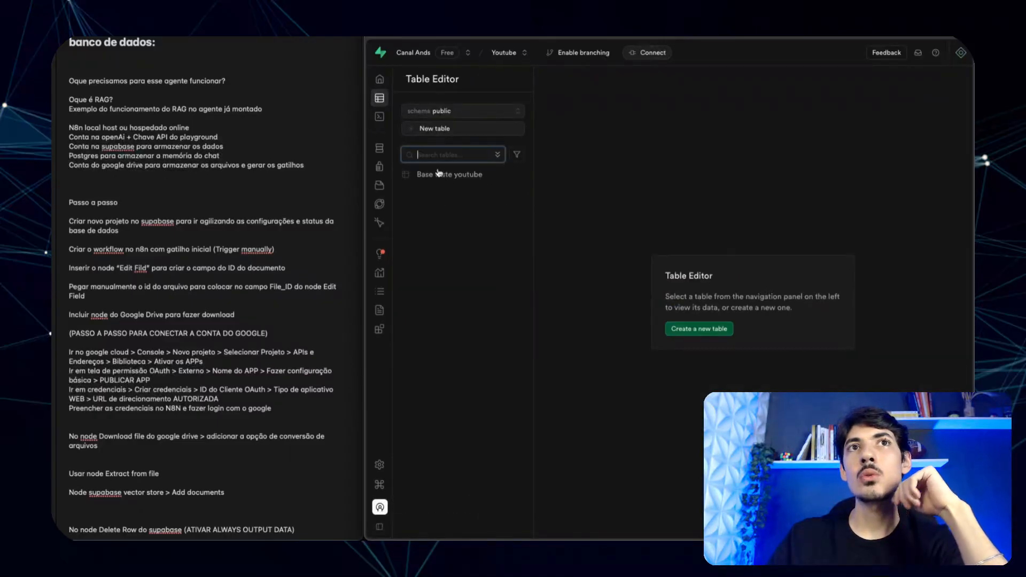
{"action": "left_click", "coordinate": [435, 192]}
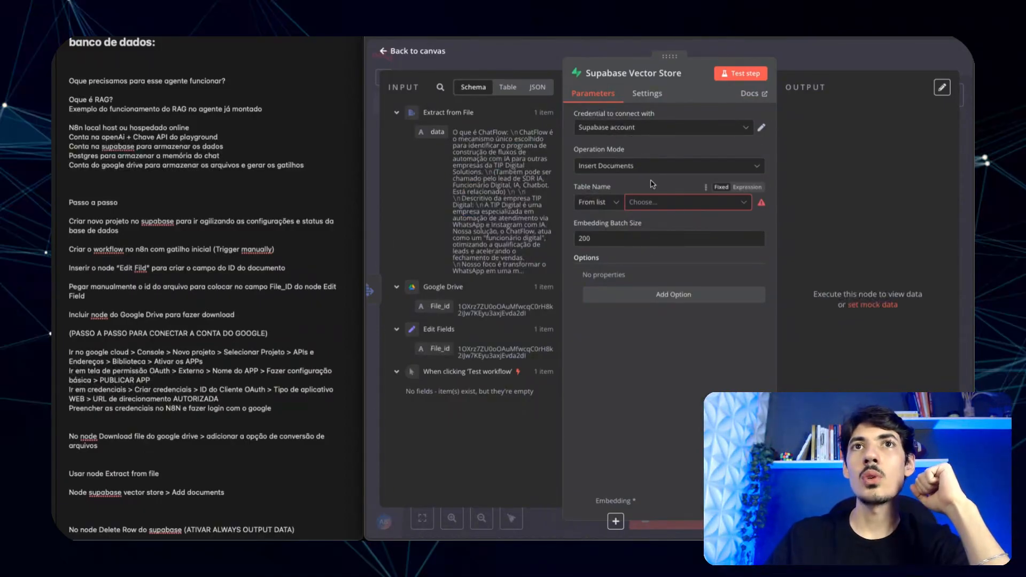
- Reopen the Supabase Vector Store node, set Table Name to documents, then view Base teste youtube
{"action": "left_click", "coordinate": [666, 203]}
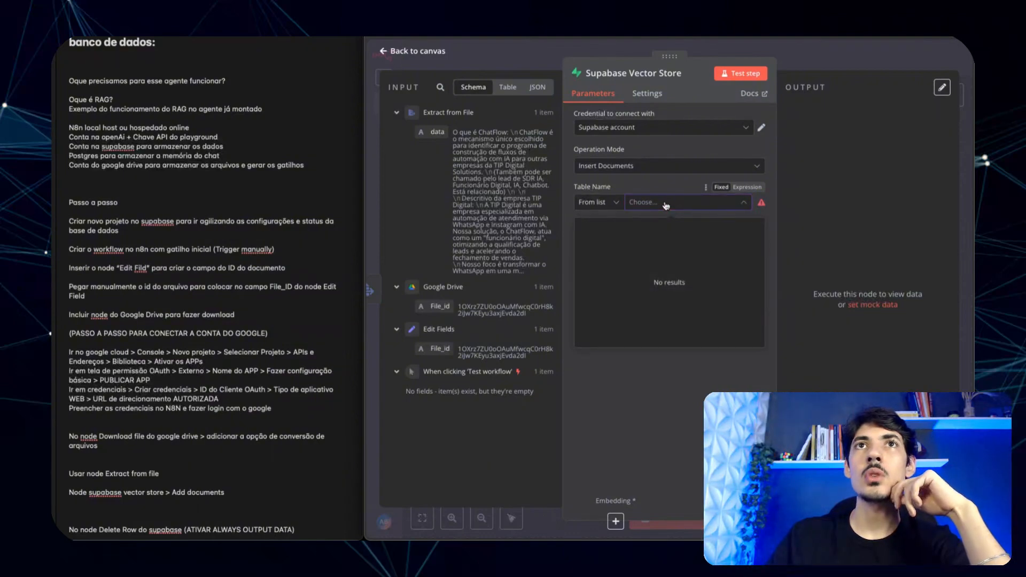
{"action": "key", "text": "Escape"}
{"action": "key", "text": "Escape"}
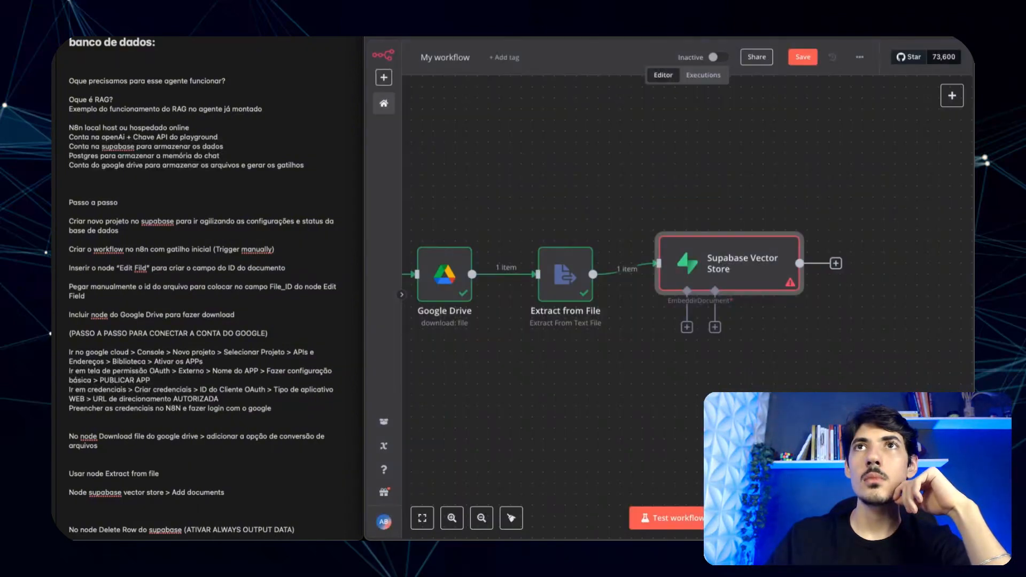
{"action": "left_click", "coordinate": [730, 274]}
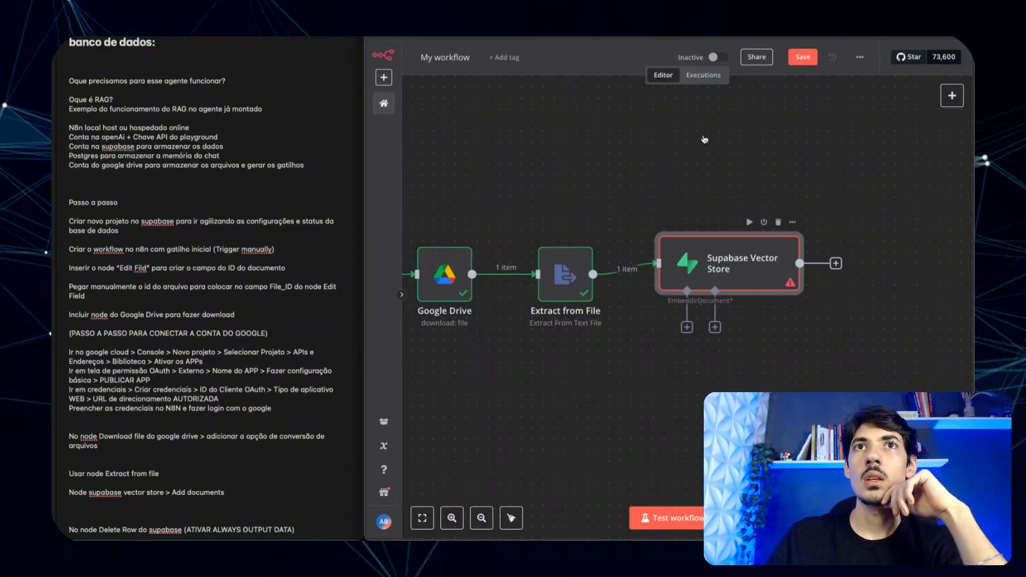
{"action": "key", "text": "Return"}
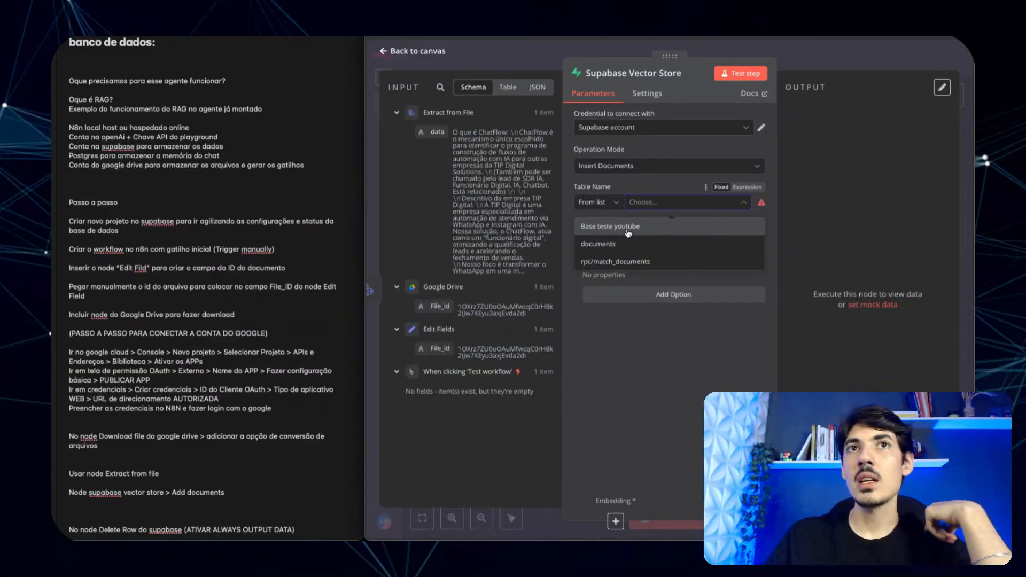
{"action": "left_click", "coordinate": [609, 245]}
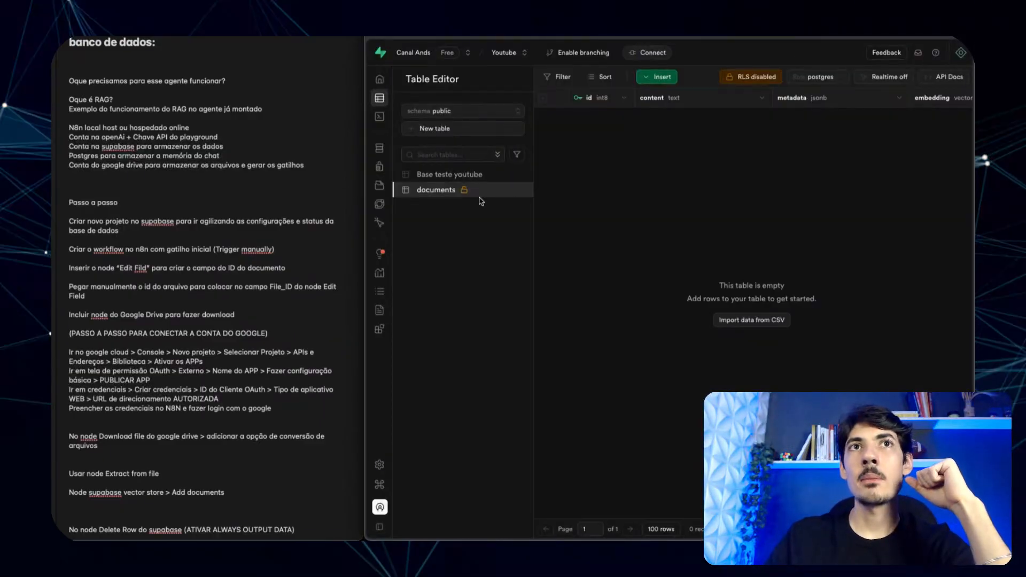
{"action": "left_click", "coordinate": [441, 175]}
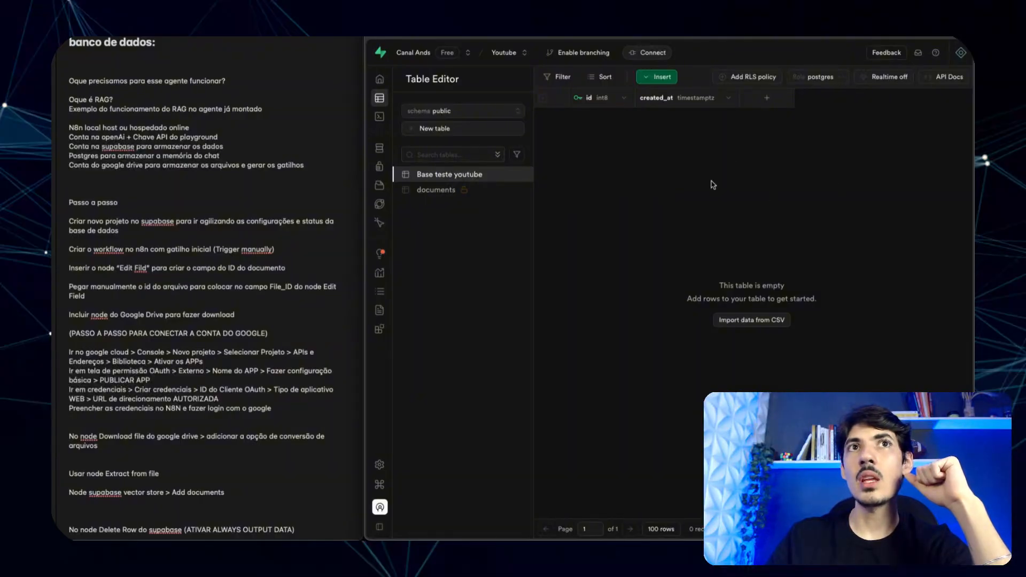
- Open the documents table and scroll across its id, metadata and embedding columns
{"action": "left_click", "coordinate": [438, 190]}
{"action": "scroll", "coordinate": [820, 144], "scroll_direction": "right", "scroll_amount": 2}
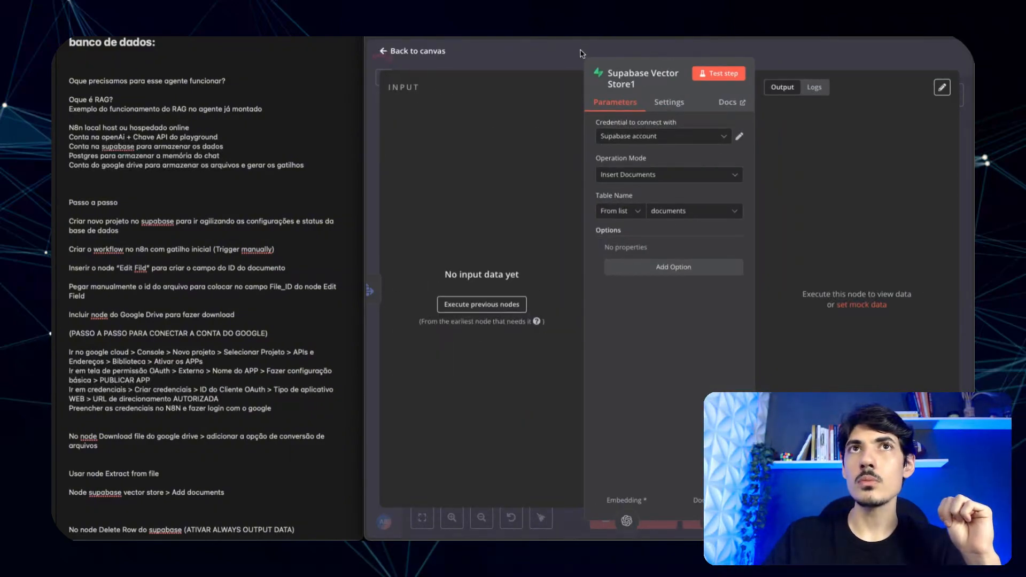
- Attach an Embeddings OpenAI sub-node to the Supabase Vector Store and start a new OpenAI credential
{"action": "left_click", "coordinate": [582, 52]}
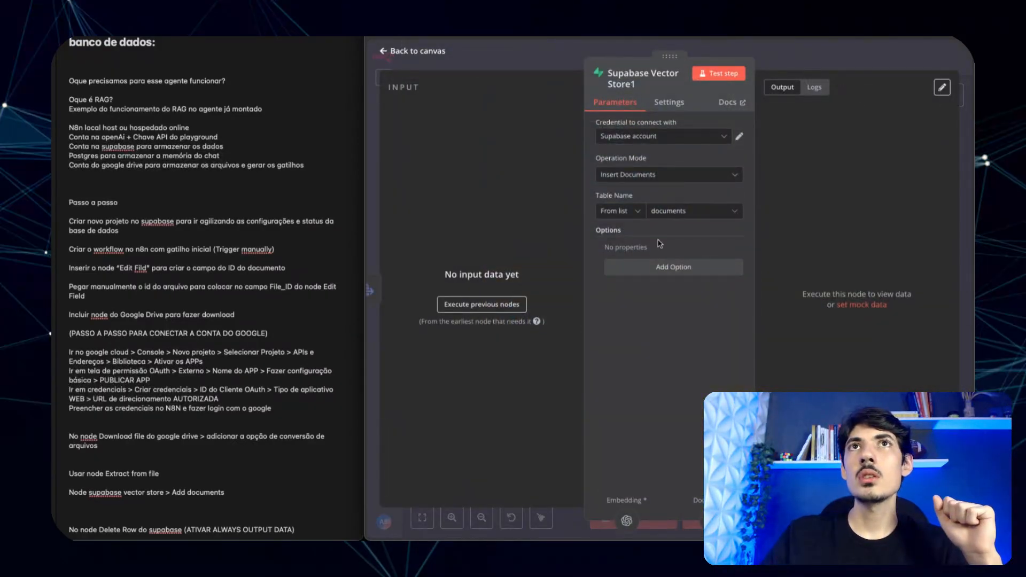
{"action": "left_click", "coordinate": [532, 56]}
{"action": "left_click", "coordinate": [642, 33]}
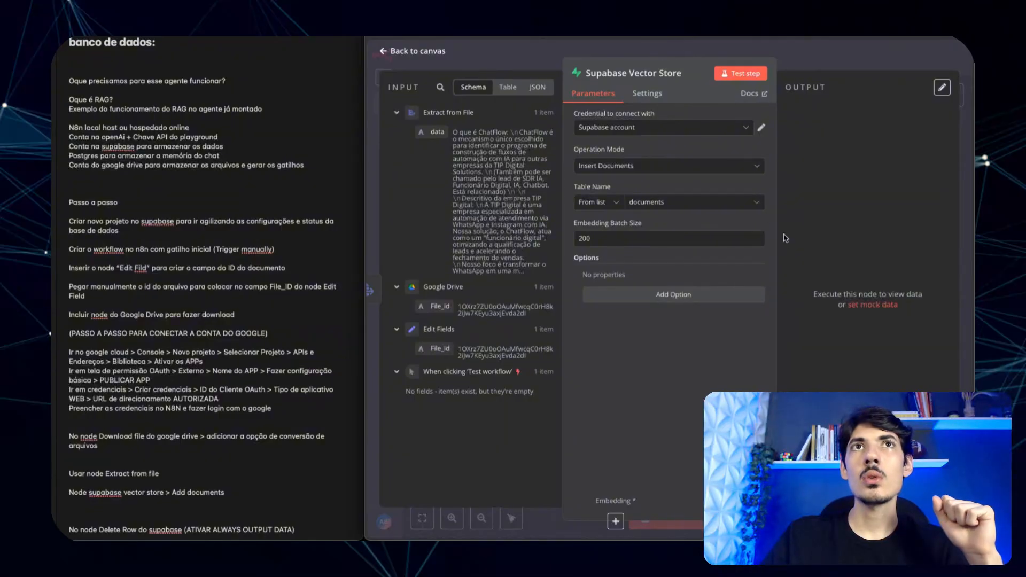
{"action": "left_click", "coordinate": [556, 63]}
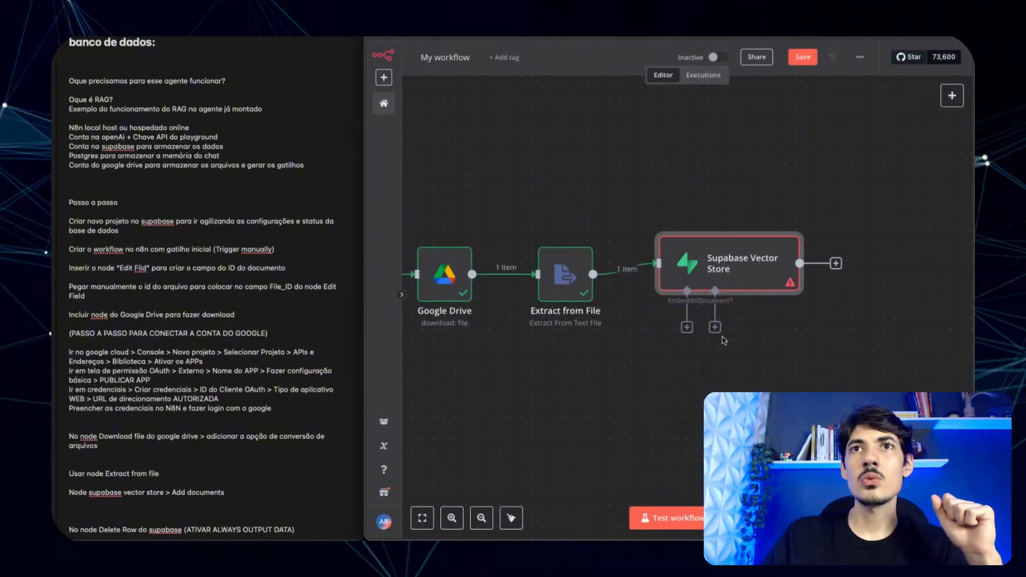
{"action": "left_click", "coordinate": [687, 328]}
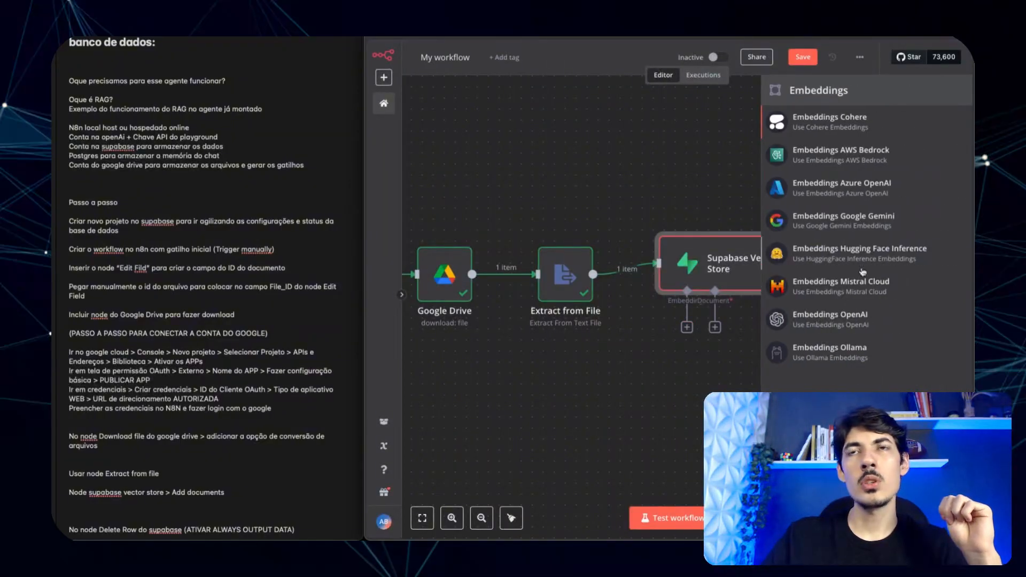
{"action": "left_click", "coordinate": [817, 320]}
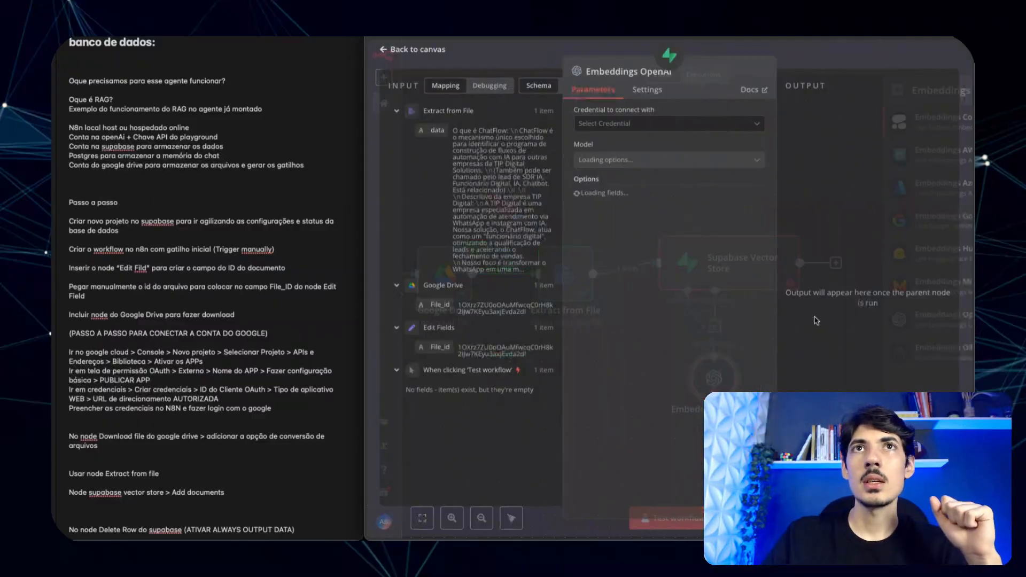
{"action": "left_click", "coordinate": [617, 126]}
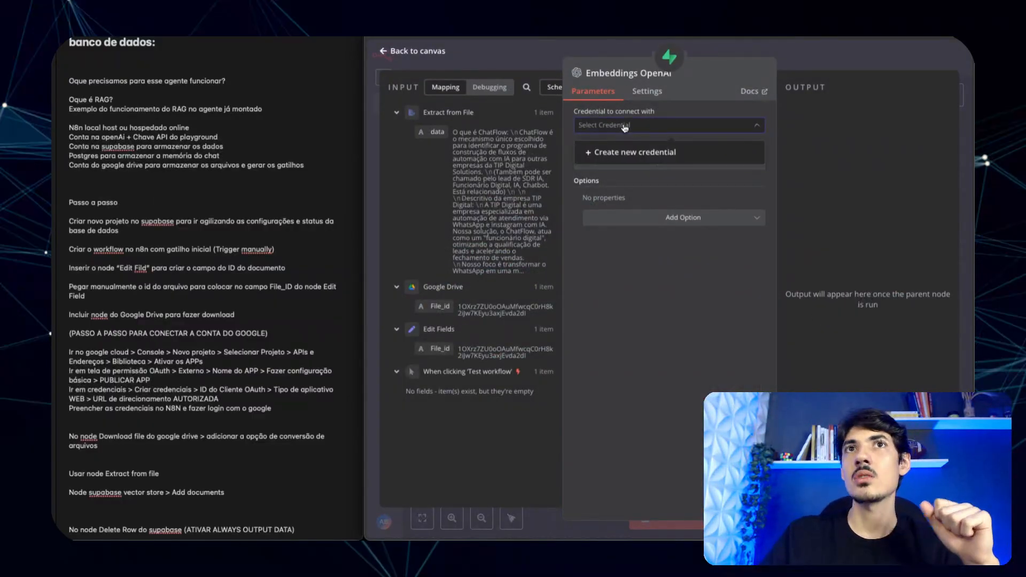
{"action": "left_click", "coordinate": [615, 152]}
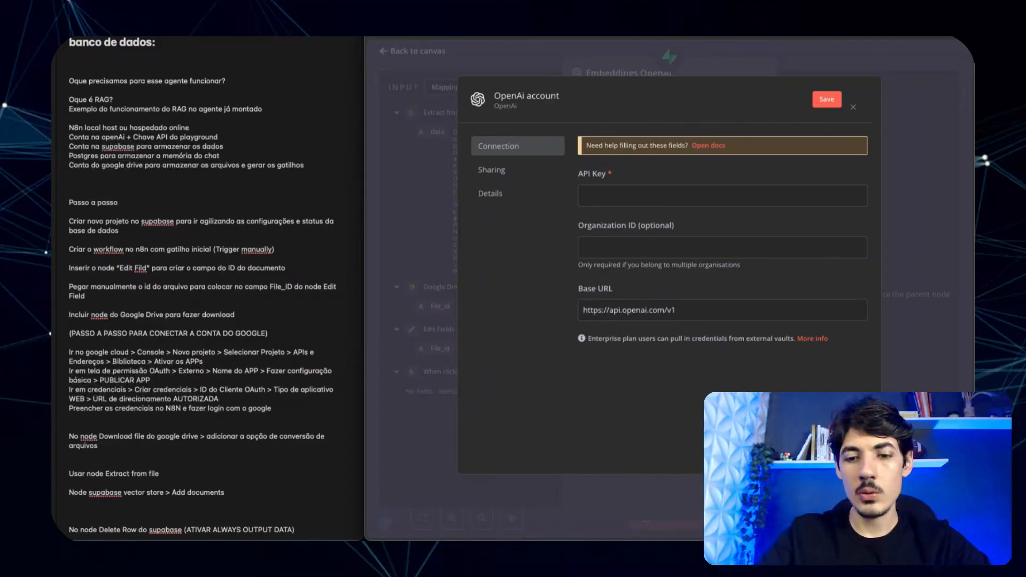
- In a new browser tab, go to the OpenAI platform site
{"action": "key", "text": "super+t"}
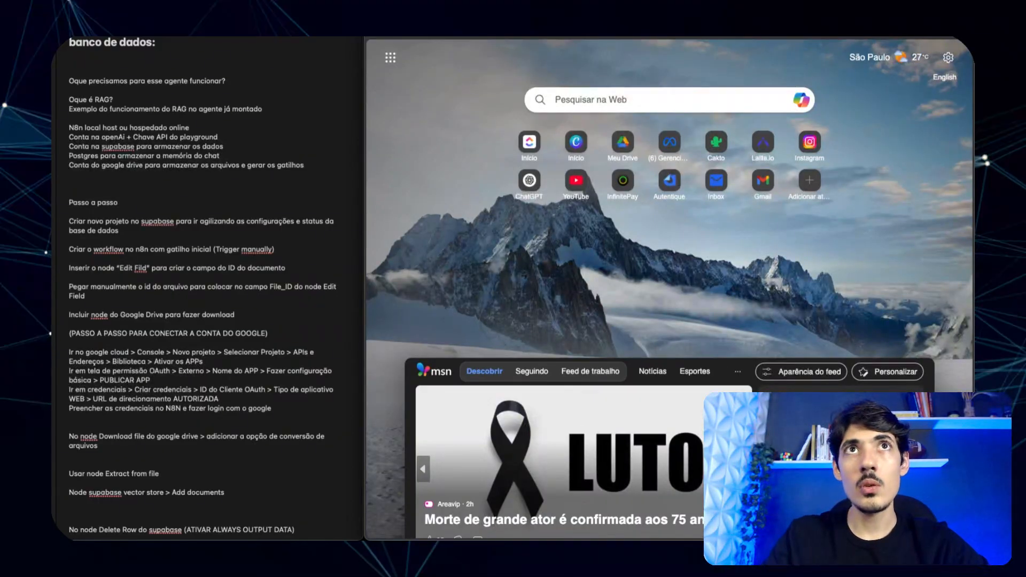
{"action": "type", "text": "open"}
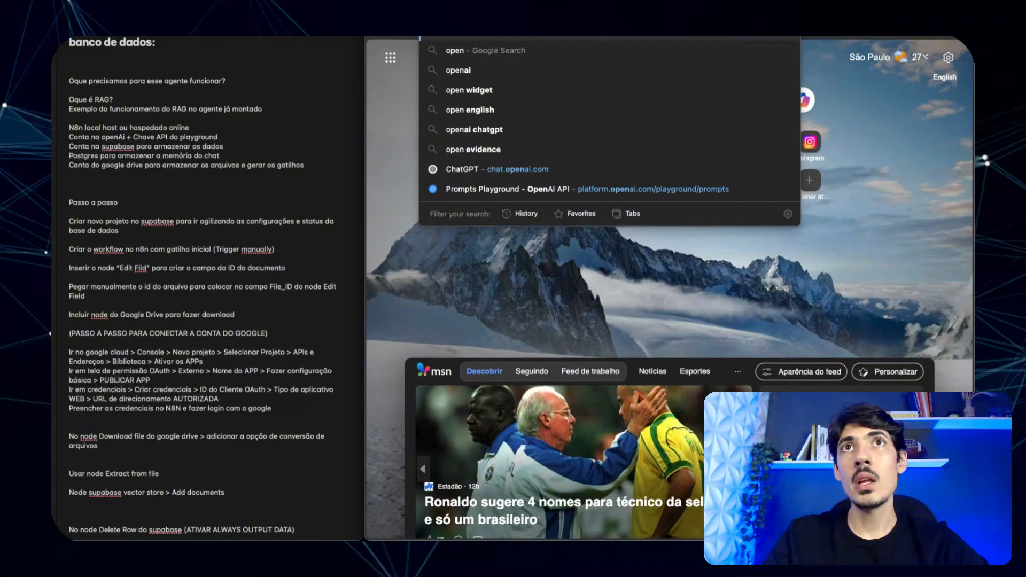
{"action": "key", "text": "Return"}
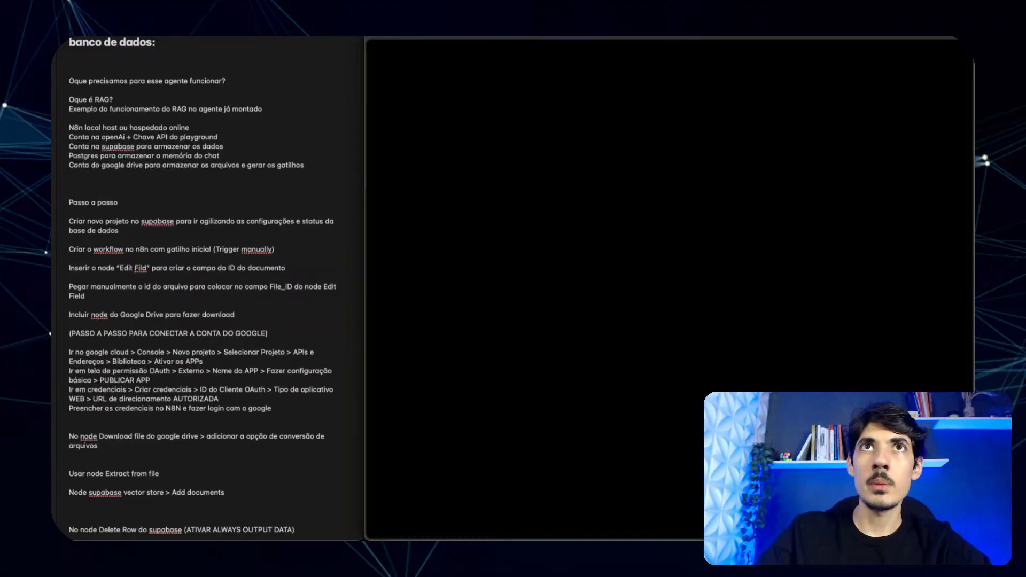
- Go from the OpenAI Platform overview to the organization's API keys page and begin a new secret key
{"action": "key", "text": "BackSpace"}
{"action": "key", "text": "BackSpace"}
{"action": "key", "text": "Return"}
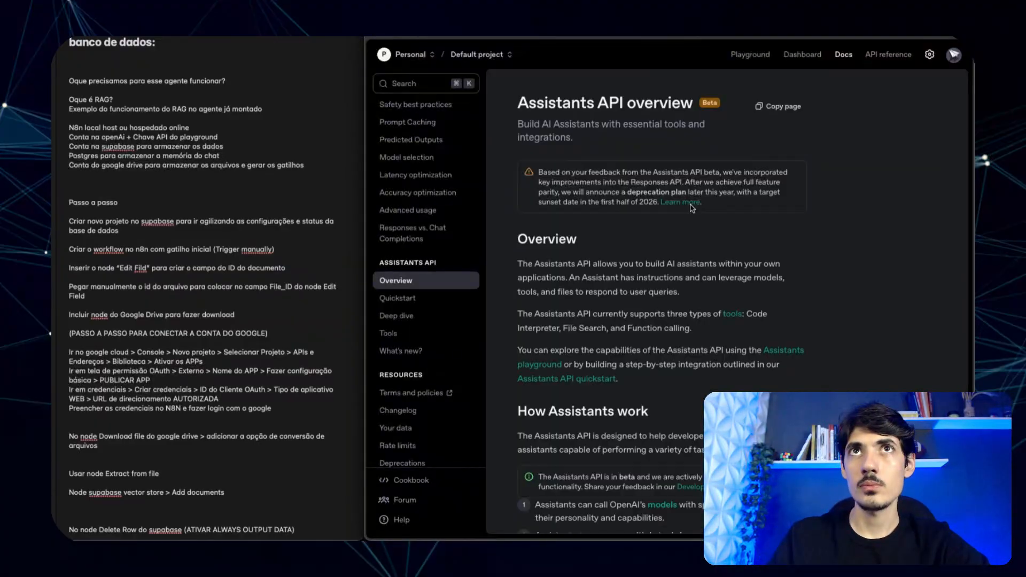
{"action": "left_click", "coordinate": [691, 202]}
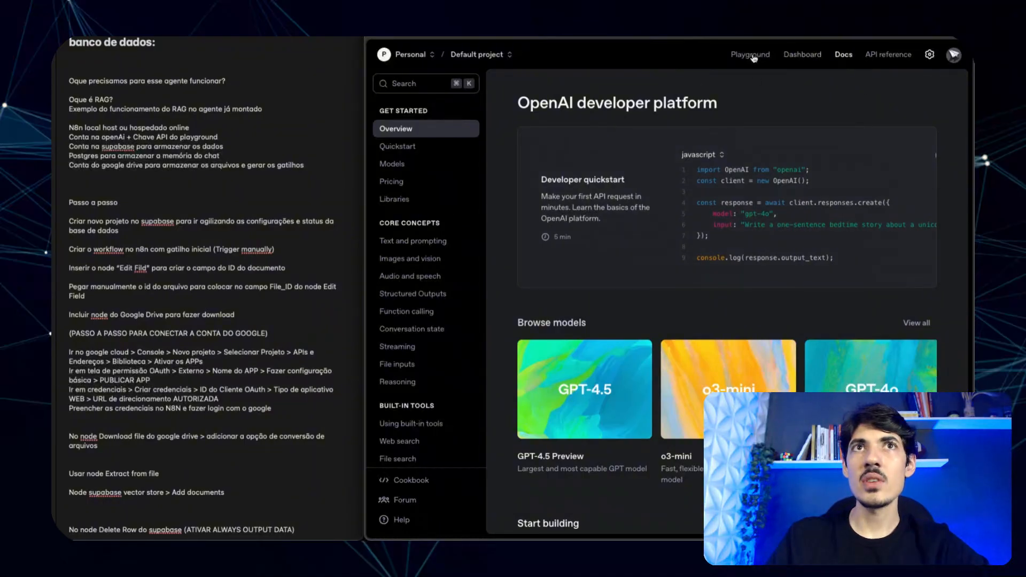
{"action": "left_click", "coordinate": [930, 54]}
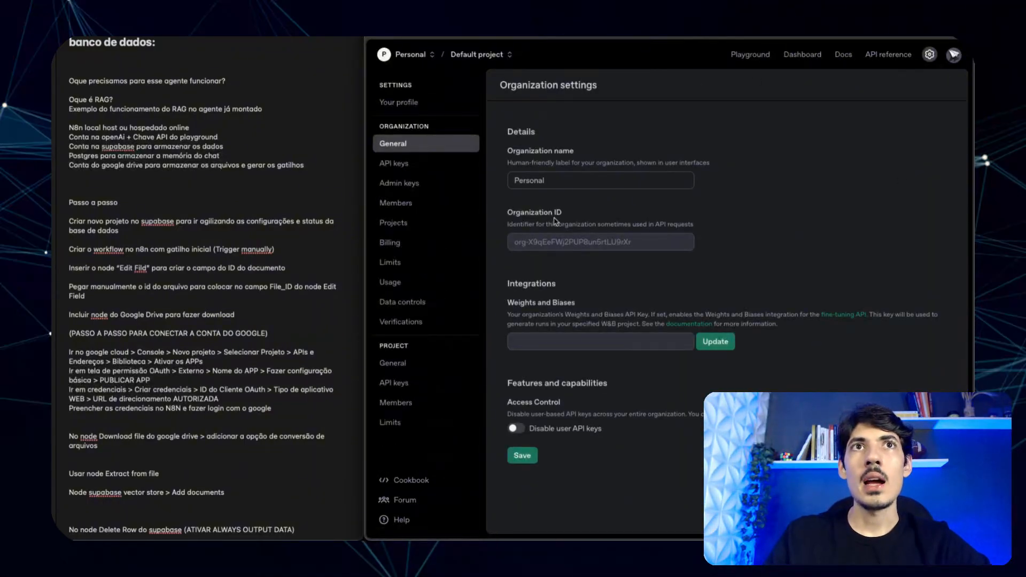
{"action": "left_click", "coordinate": [393, 163]}
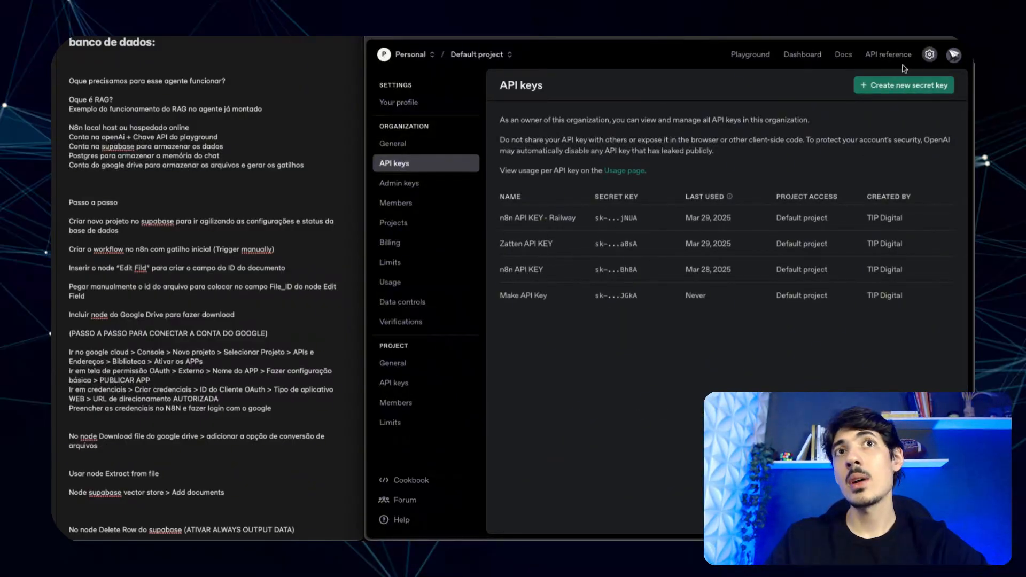
{"action": "left_click", "coordinate": [903, 85]}
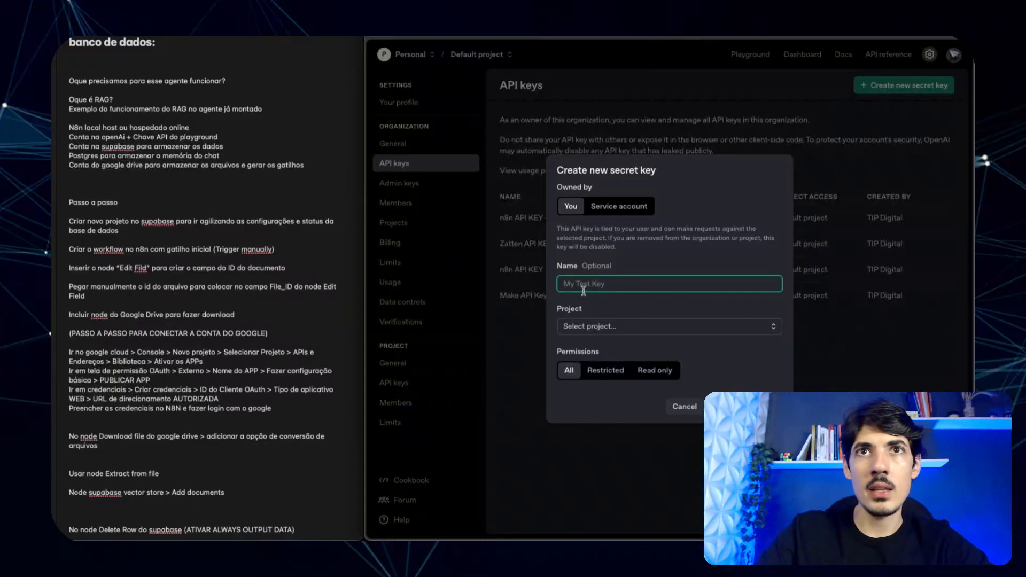
- Create a secret key named 'Teste Youtube' in the Default project and copy it
{"action": "type", "text": "Teste "}
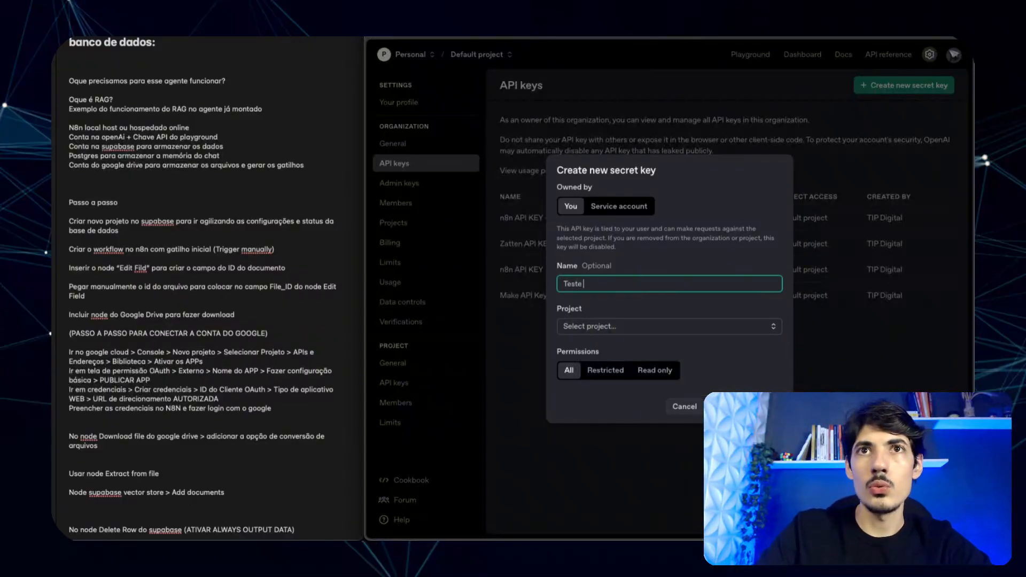
{"action": "type", "text": "Youtube"}
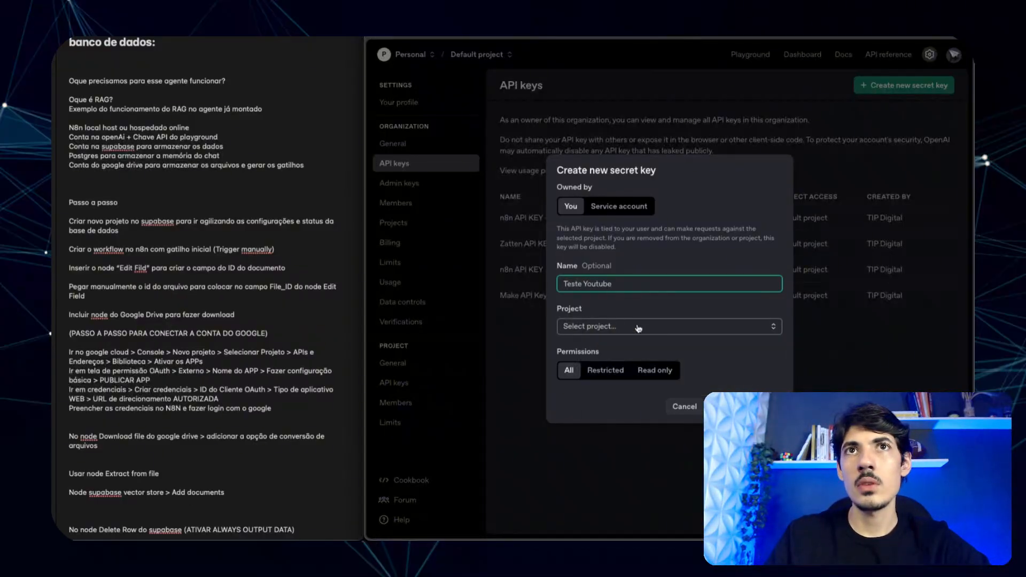
{"action": "left_click", "coordinate": [614, 326]}
{"action": "left_click", "coordinate": [609, 350]}
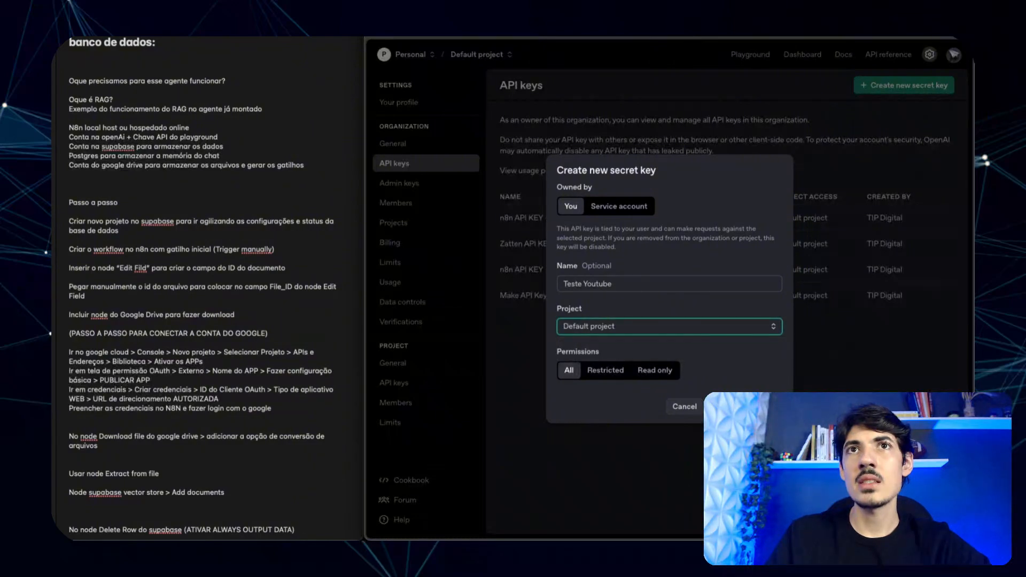
{"action": "left_click", "coordinate": [744, 407]}
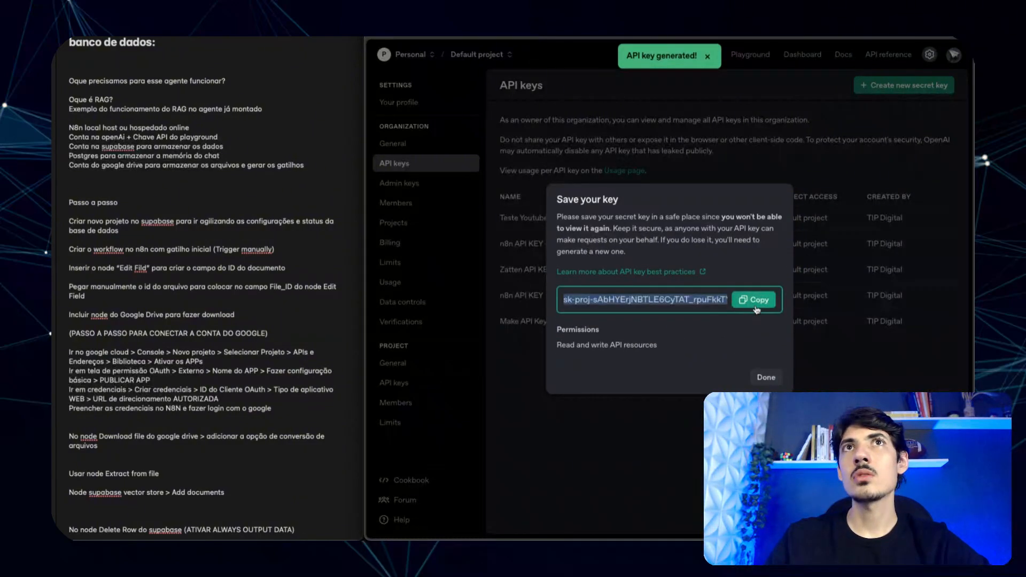
{"action": "left_click", "coordinate": [755, 300]}
- Paste the key into n8n's OpenAI credential API Key field and save it
{"action": "key", "text": "ctrl+shift+Tab"}
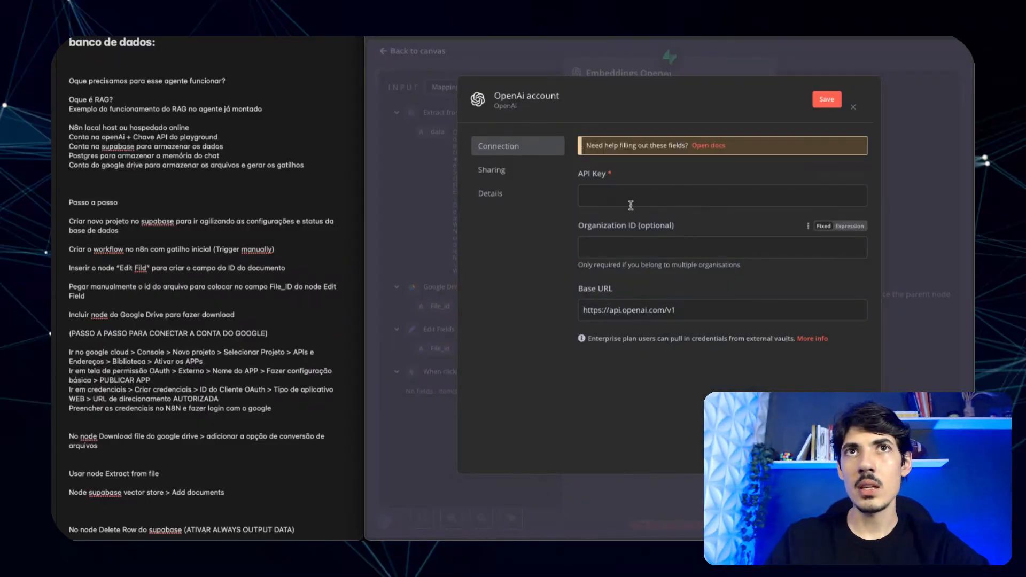
{"action": "key", "text": "ctrl+v"}
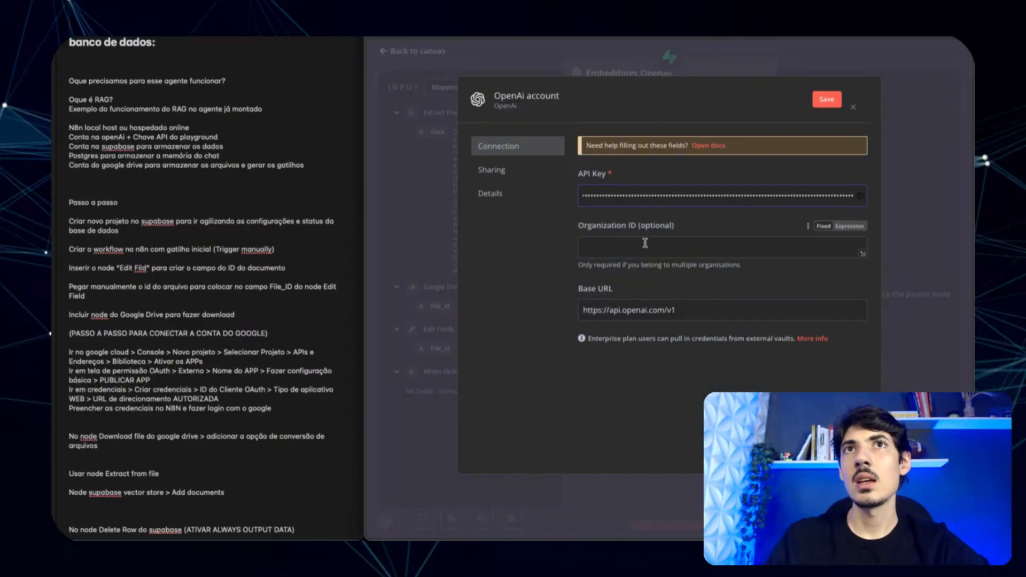
{"action": "left_click", "coordinate": [827, 99]}
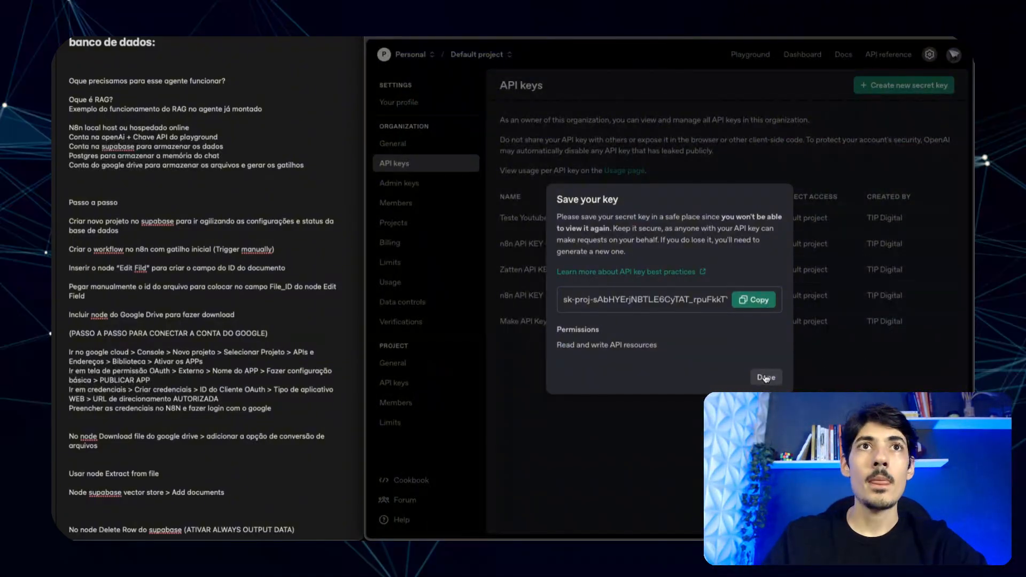
{"action": "left_click", "coordinate": [440, 255]}
- Check the OpenAI billing overview, which shows a $3.58 credit balance
{"action": "left_click", "coordinate": [423, 243]}
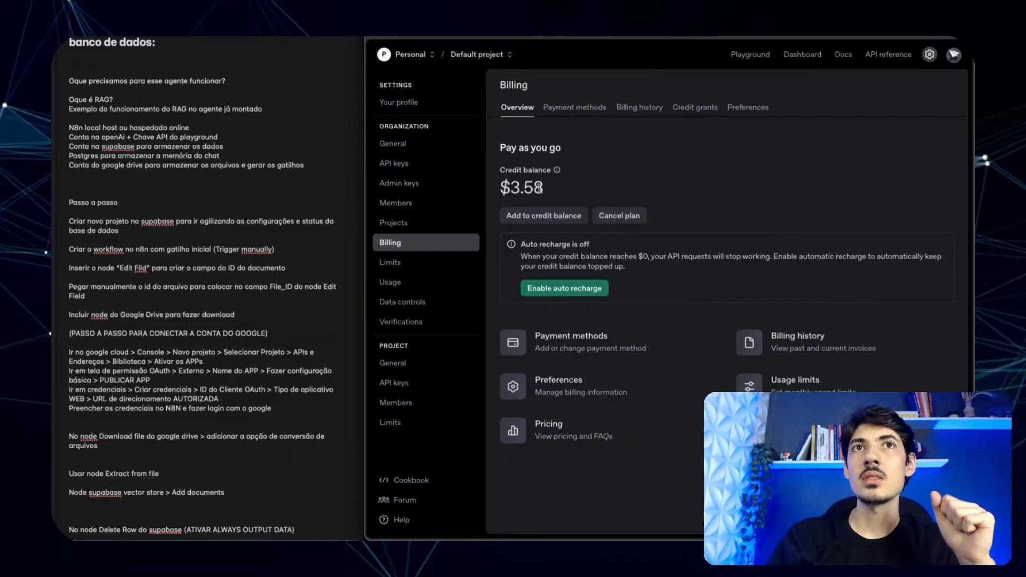
{"action": "left_click_drag", "start_coordinate": [566, 192], "coordinate": [493, 192]}
{"action": "left_click", "coordinate": [612, 190]}
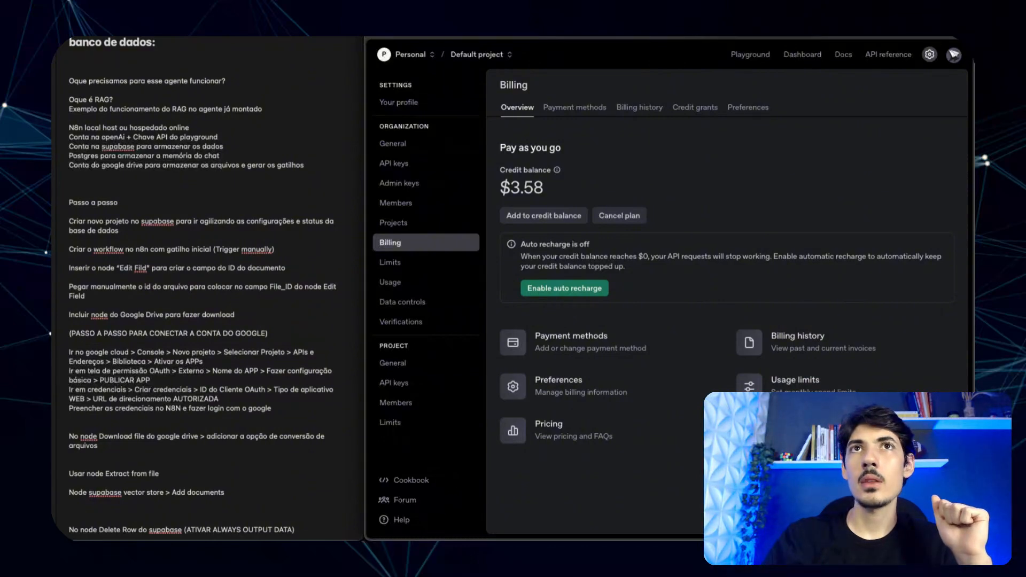
- Save the OpenAI credential in the Embeddings node and return to the workflow canvas
{"action": "key", "text": "ctrl+Tab"}
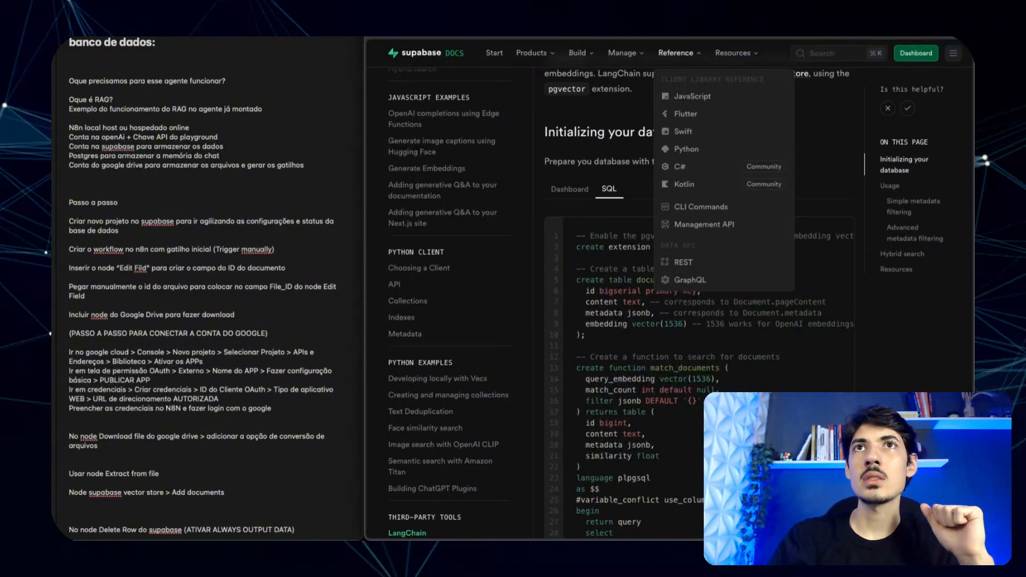
{"action": "left_click", "coordinate": [682, 32]}
{"action": "left_click", "coordinate": [694, 62]}
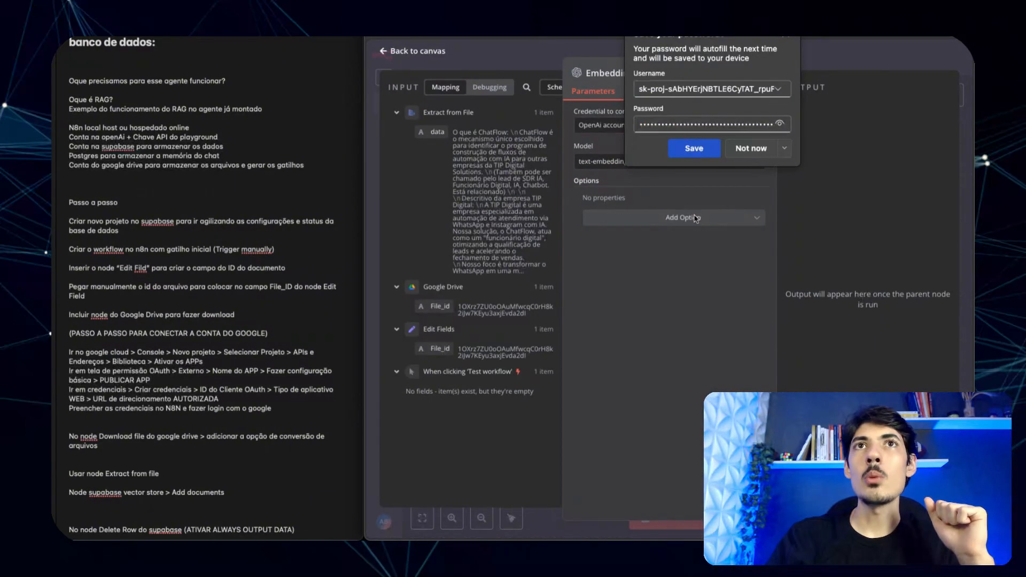
{"action": "left_click", "coordinate": [545, 52]}
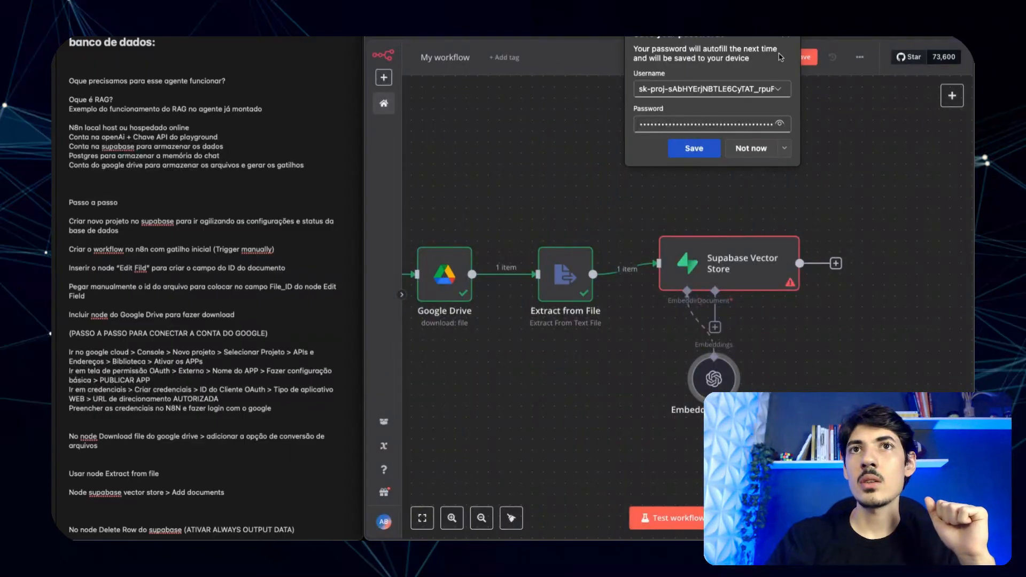
- Move Embeddings OpenAI aside and bring up the document loaders for the Supabase Vector Store's Document input
{"action": "left_click", "coordinate": [786, 36]}
{"action": "left_click_drag", "start_coordinate": [712, 380], "coordinate": [667, 403]}
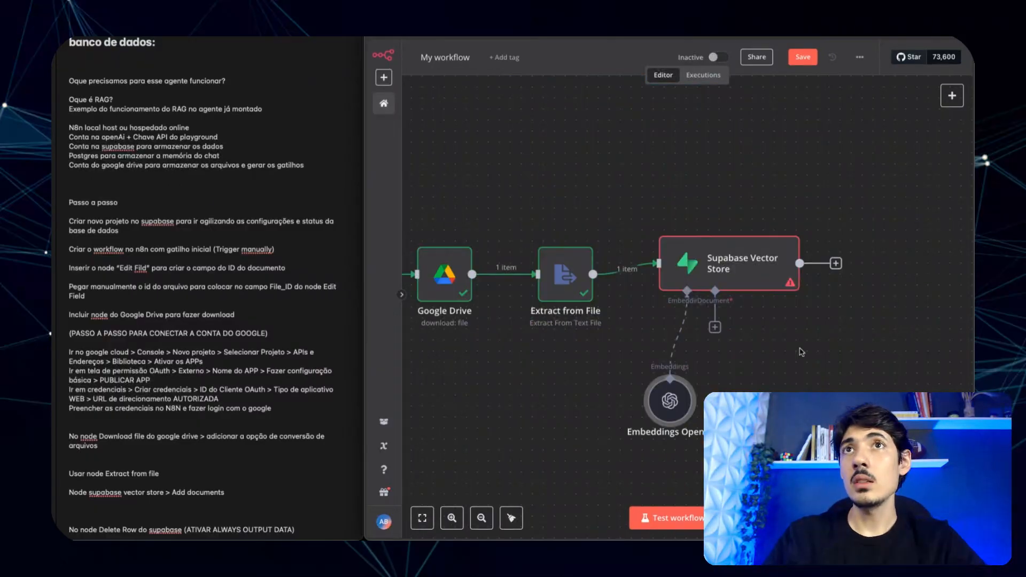
{"action": "left_click", "coordinate": [716, 328]}
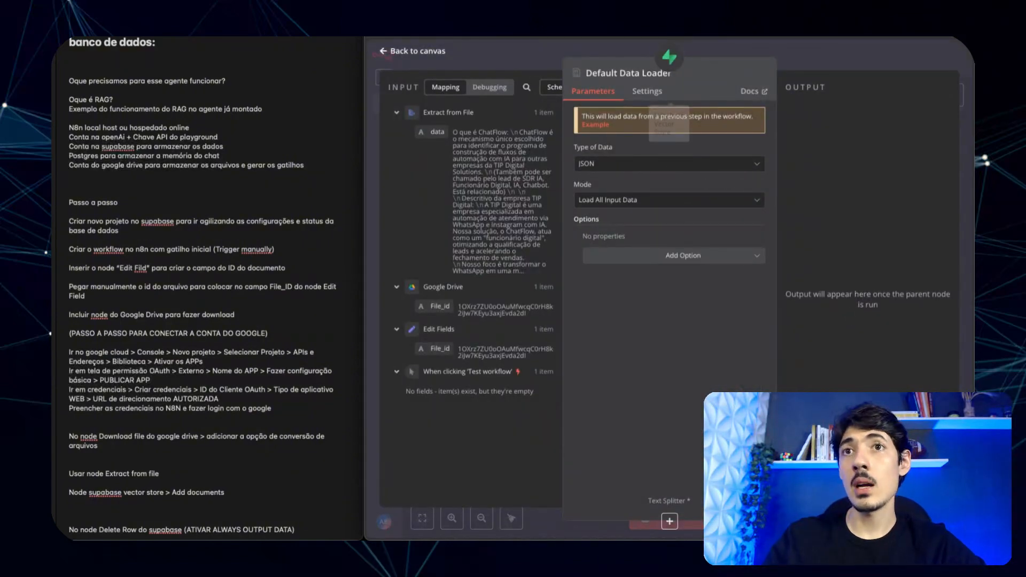
- Set the Default Data Loader to Load Specific Data, mapping {{ $json.data }} into Data
{"action": "key", "text": "ctrl+Tab"}
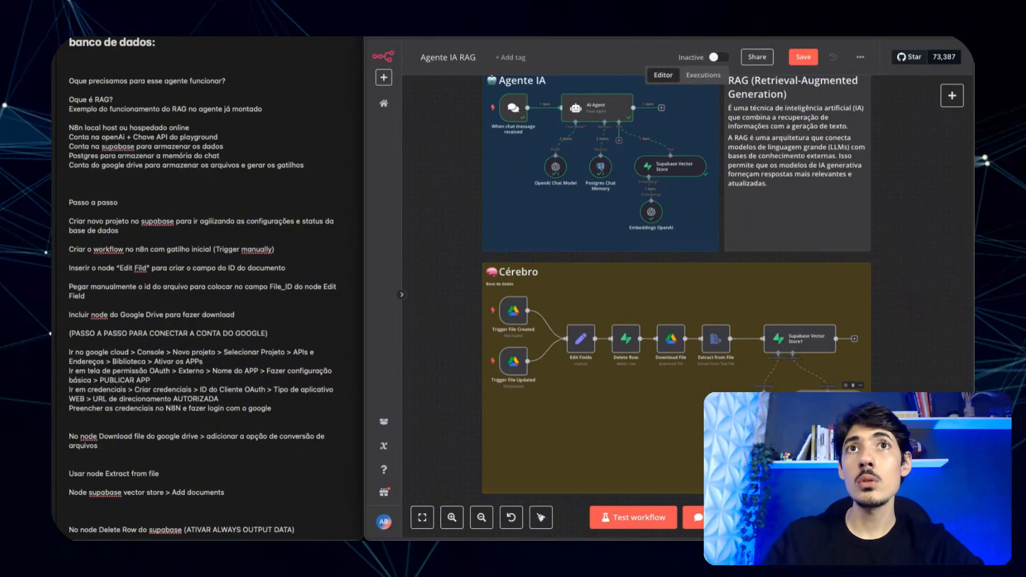
{"action": "key", "text": "ctrl+Tab"}
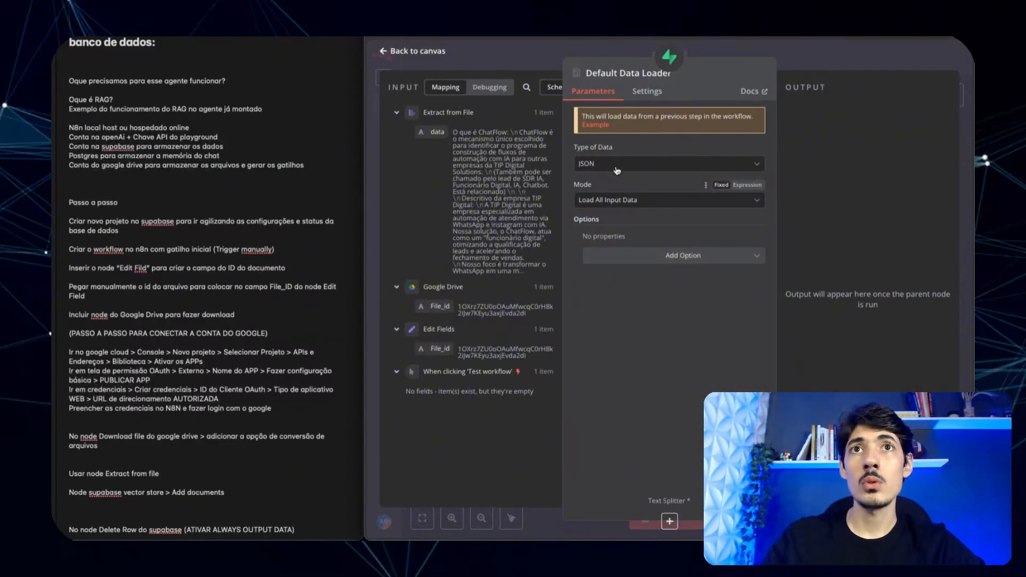
{"action": "left_click", "coordinate": [612, 206]}
{"action": "left_click", "coordinate": [608, 265]}
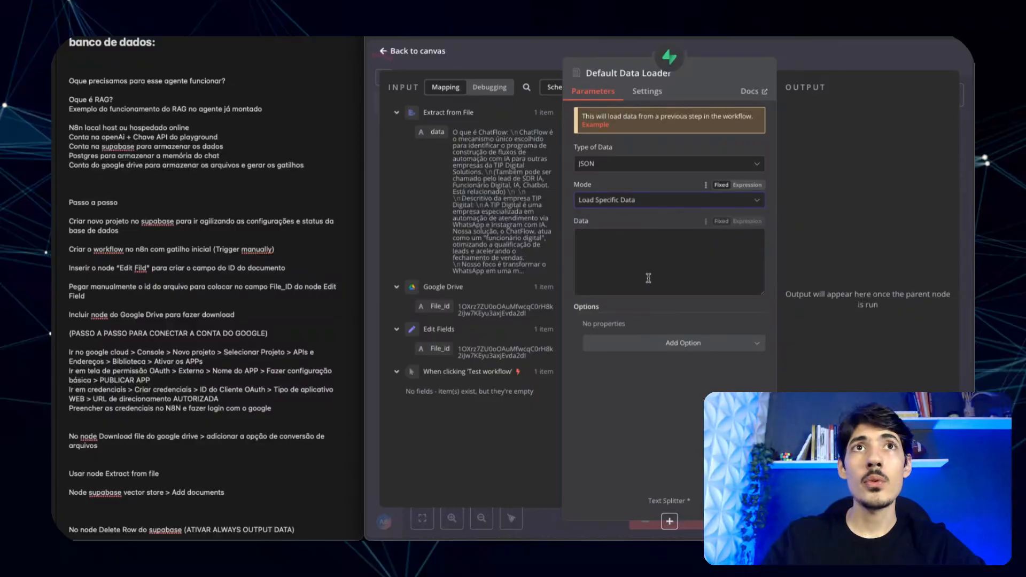
{"action": "left_click_drag", "start_coordinate": [438, 132], "coordinate": [627, 251]}
{"action": "left_click", "coordinate": [678, 411]}
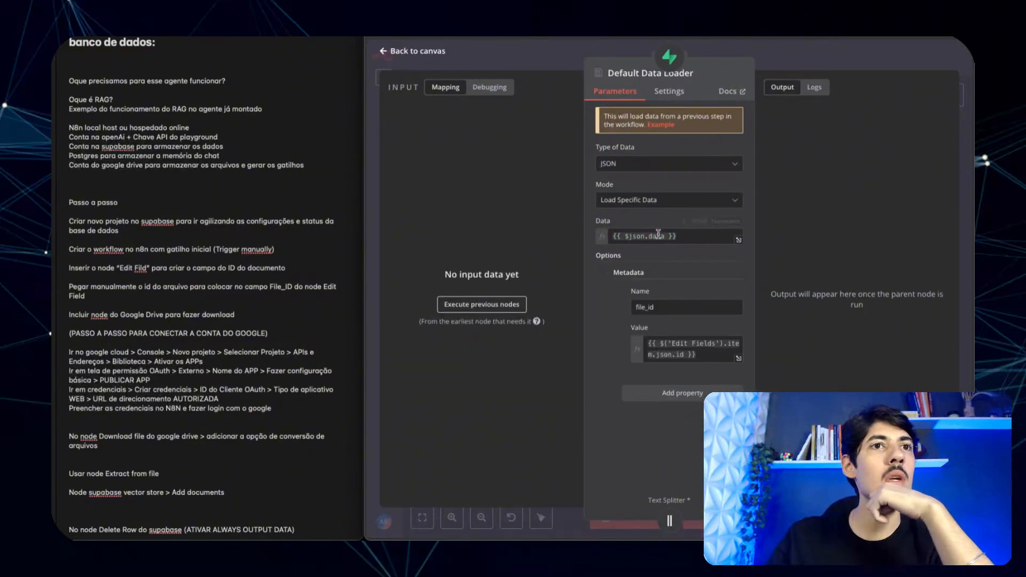
{"action": "scroll", "coordinate": [216, 489], "scroll_direction": "down", "scroll_amount": 1}
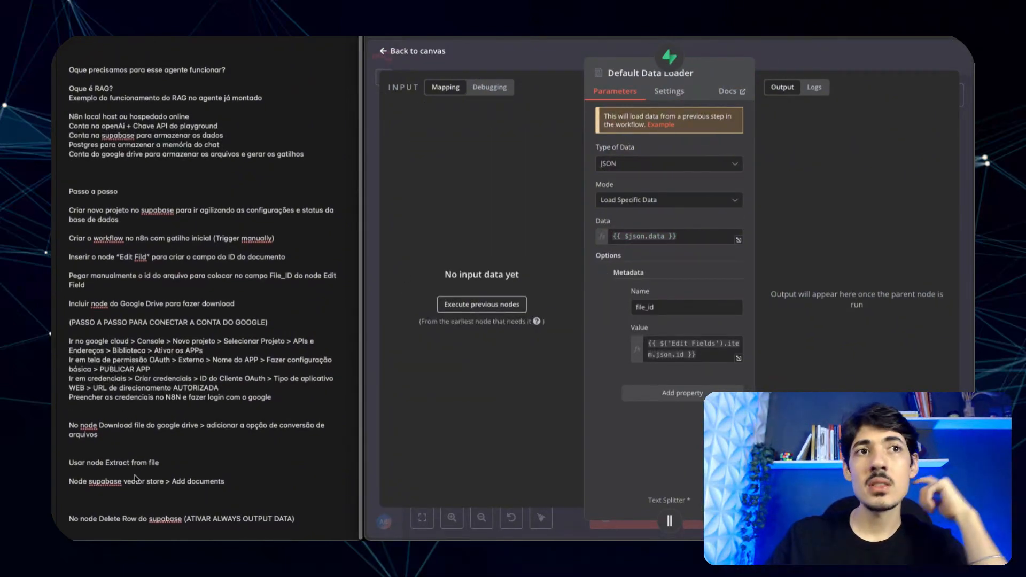
- Add the notes line 'Criar e adicionar Chave API do open AI' after Add documents, then view the reference canvas
{"action": "left_click", "coordinate": [245, 482]}
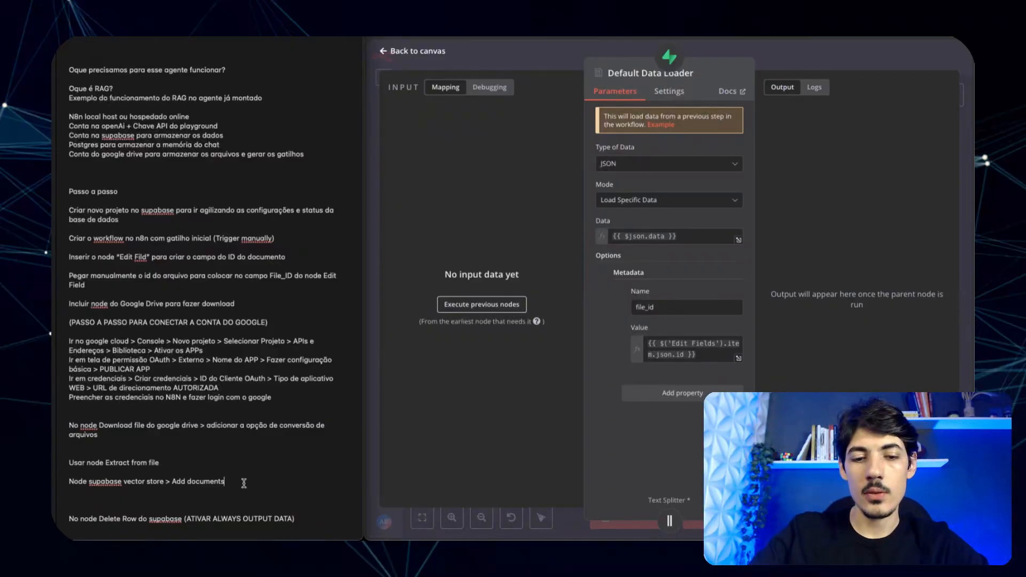
{"action": "key", "text": "Return"}
{"action": "key", "text": "Return"}
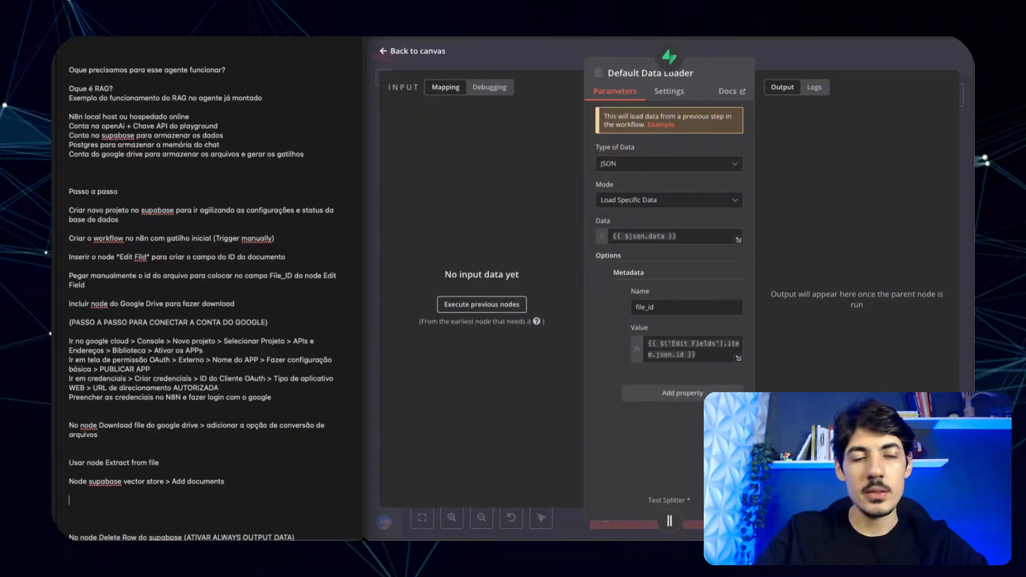
{"action": "type", "text": "Criar"}
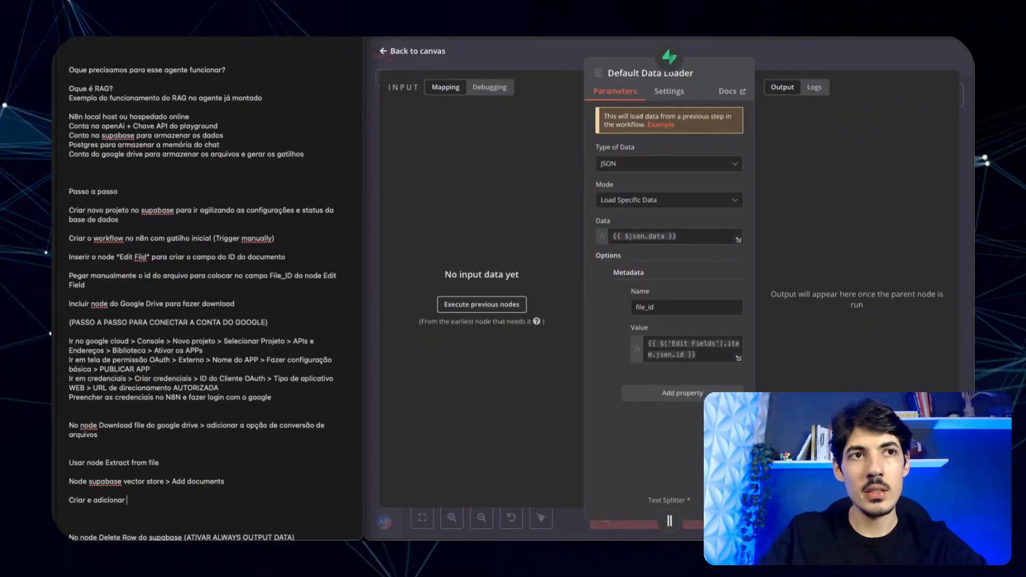
{"action": "type", "text": "e adicionar Chave AO"}
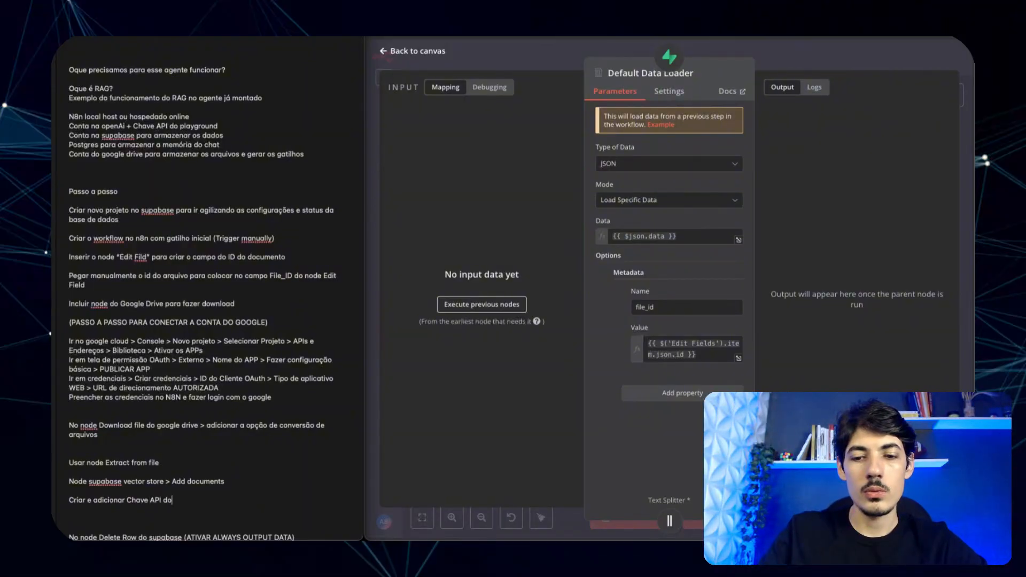
{"action": "type", "text": " do open AI"}
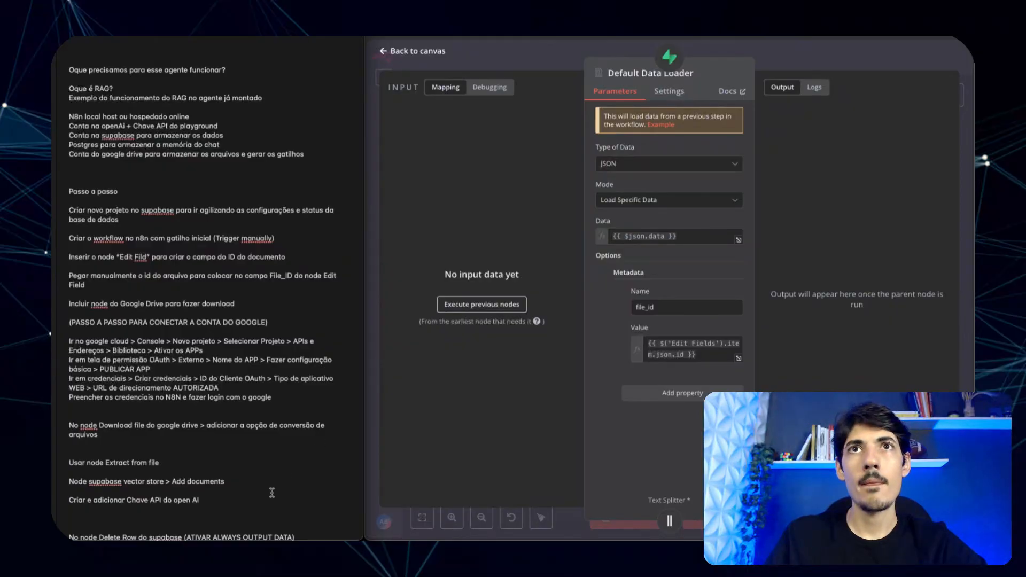
{"action": "scroll", "coordinate": [281, 482], "scroll_direction": "down", "scroll_amount": 1}
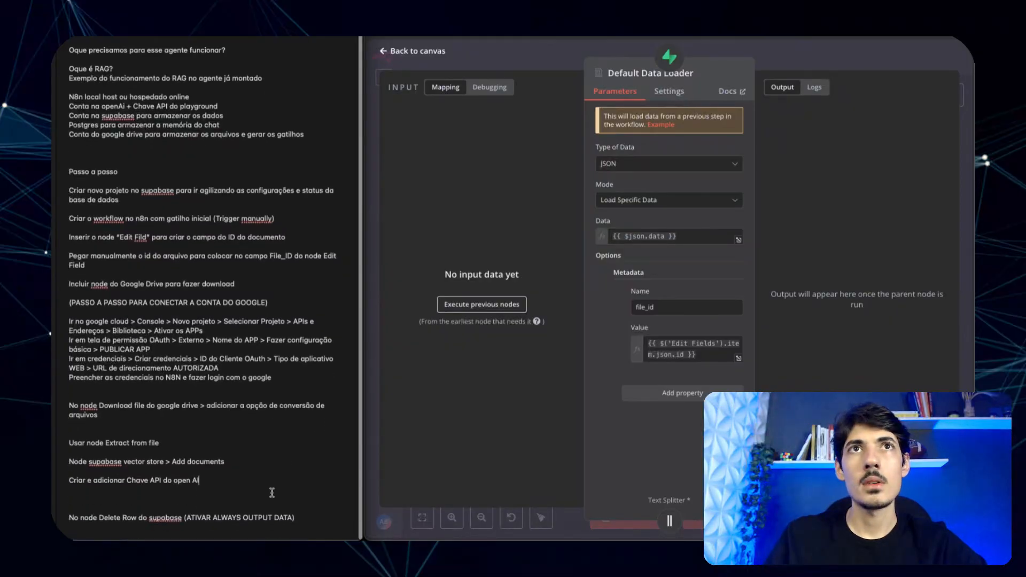
{"action": "left_click", "coordinate": [568, 57]}
{"action": "left_click", "coordinate": [573, 57]}
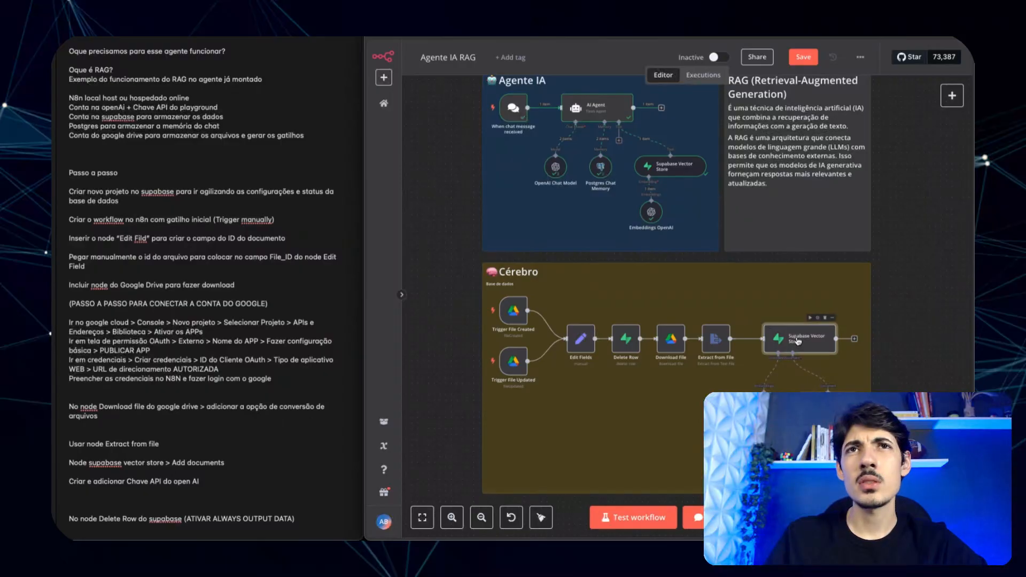
- Open the reference Supabase Vector Store1 settings and start a new notes line for creating Supabase credentials
{"action": "key", "text": "Return"}
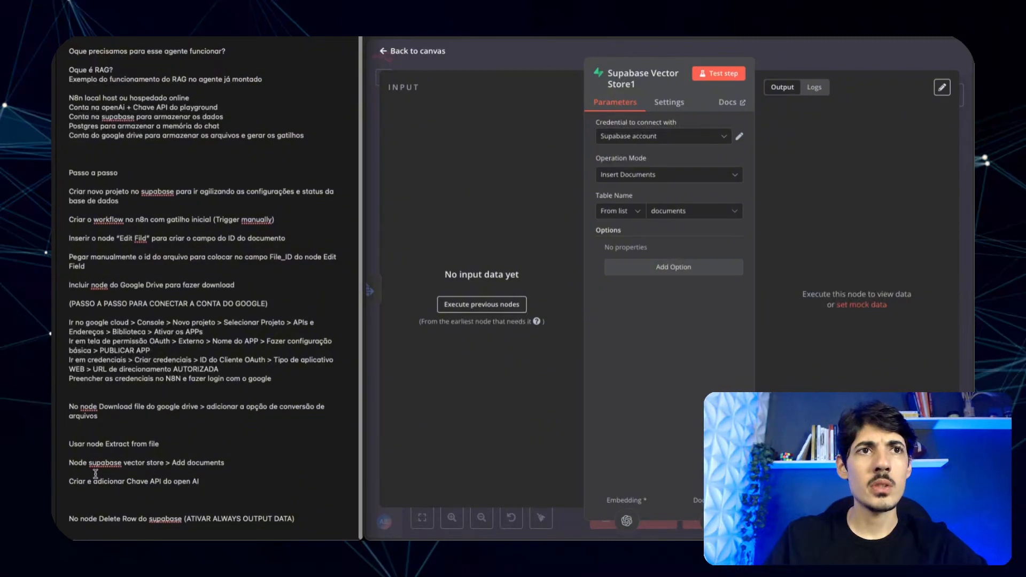
{"action": "left_click", "coordinate": [263, 463]}
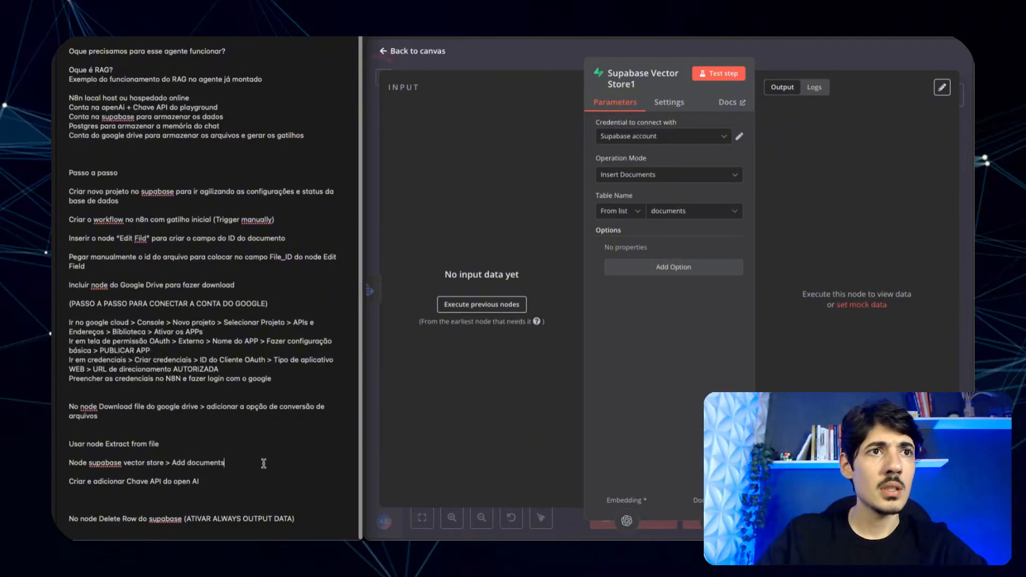
{"action": "key", "text": "Return"}
{"action": "key", "text": "Return"}
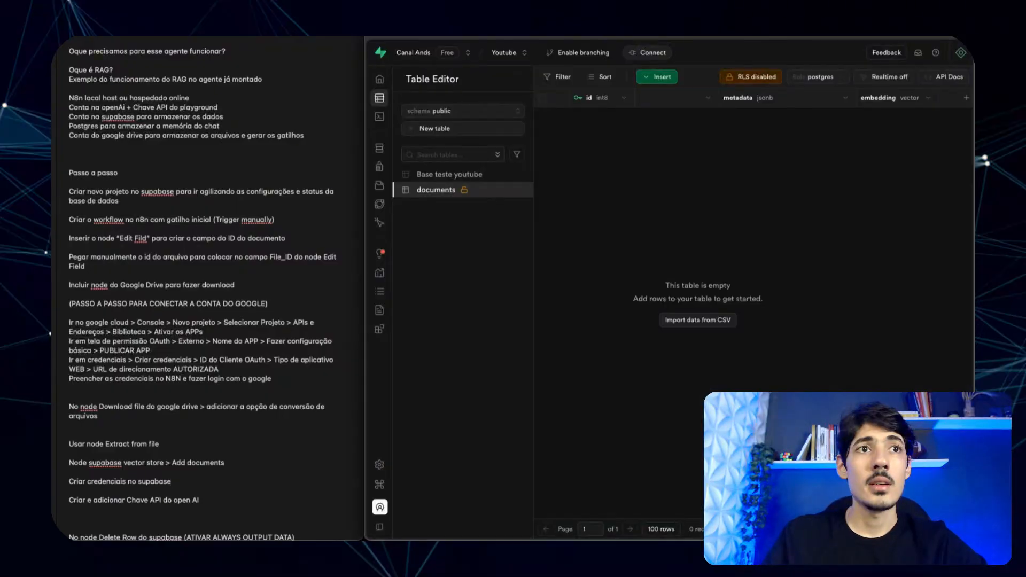
- Open Supabase Project Settings and extend the credentials note with '> Data API', returning to n8n
{"action": "left_click", "coordinate": [208, 483]}
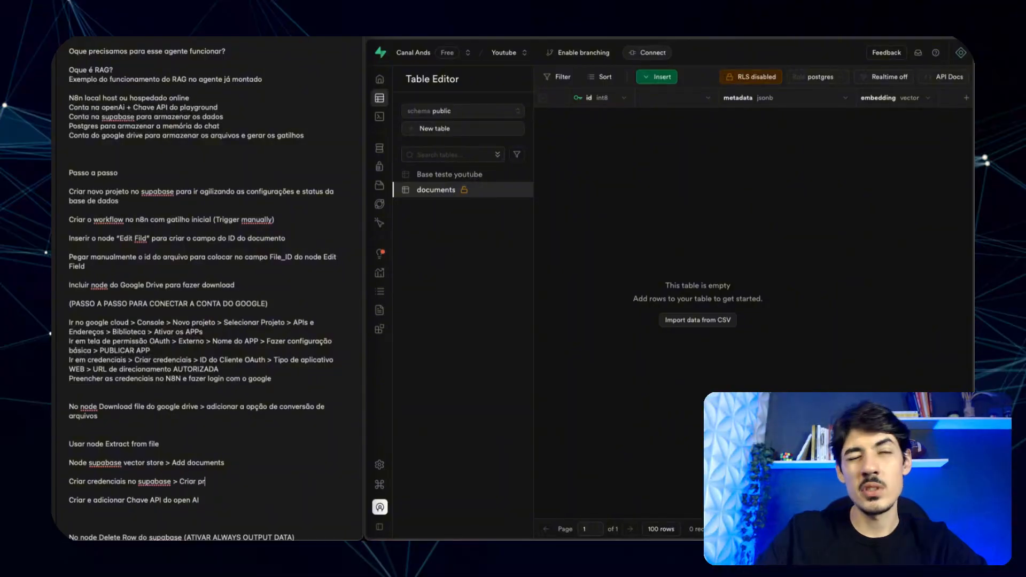
{"action": "key", "text": "BackSpace"}
{"action": "key", "text": "BackSpace"}
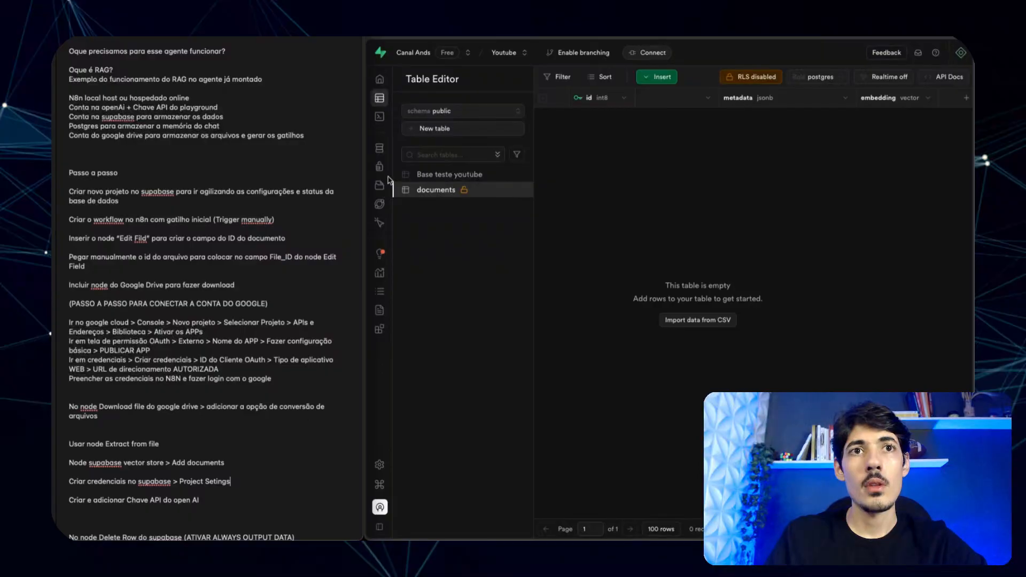
{"action": "left_click", "coordinate": [393, 461]}
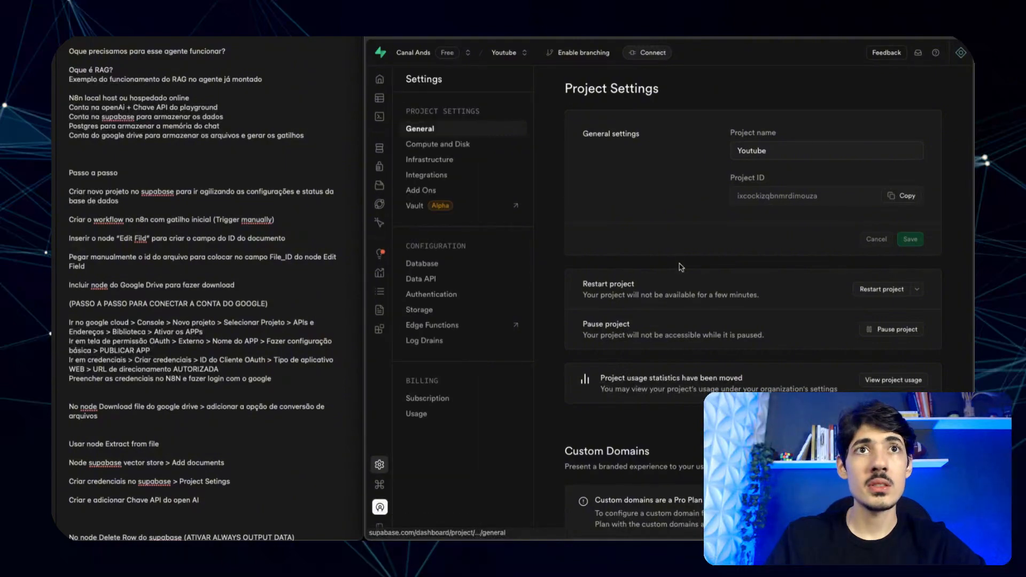
{"action": "left_click", "coordinate": [248, 483]}
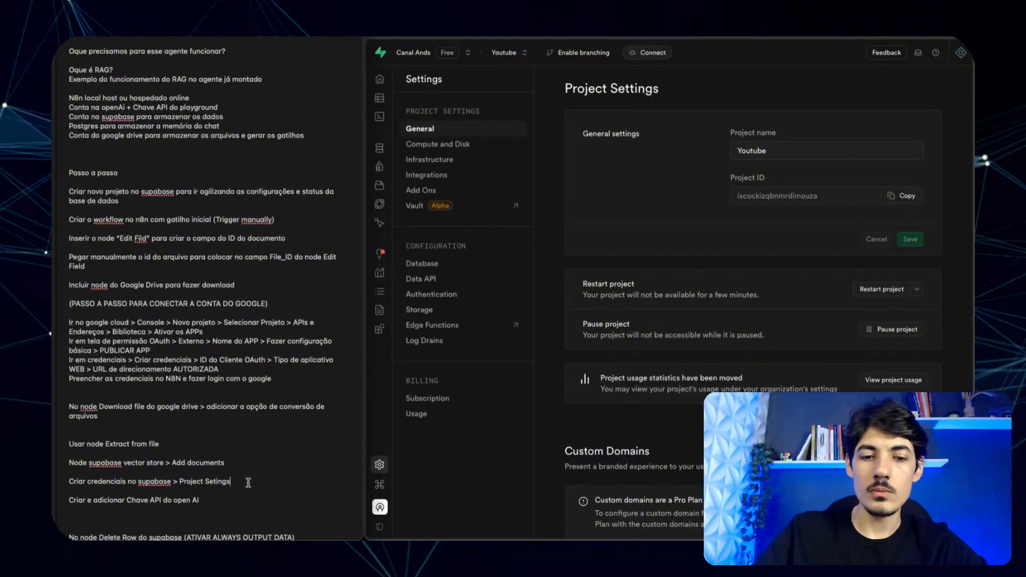
{"action": "type", "text": "> Data"}
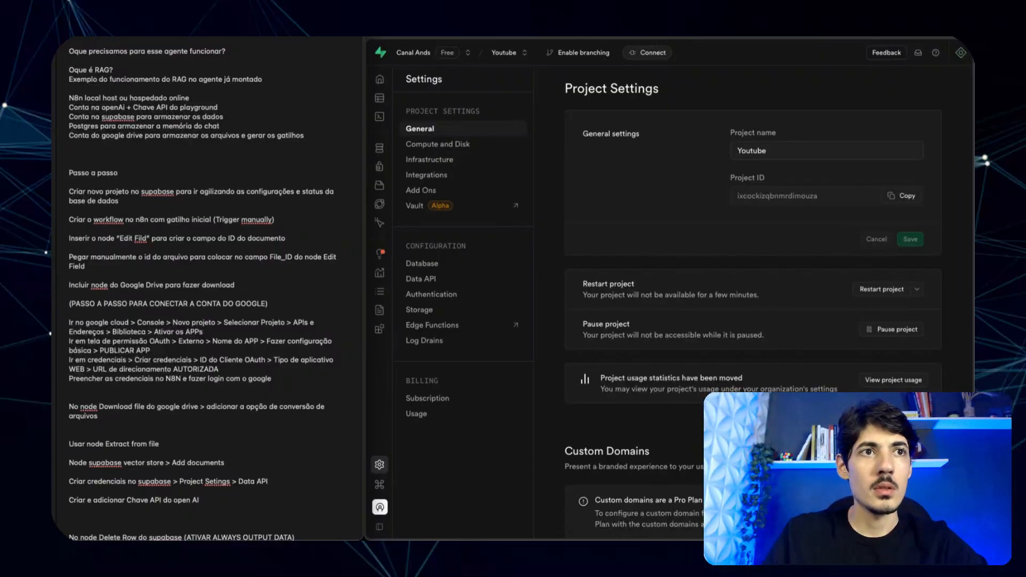
{"action": "type", "text": " API"}
{"action": "key", "text": "Return"}
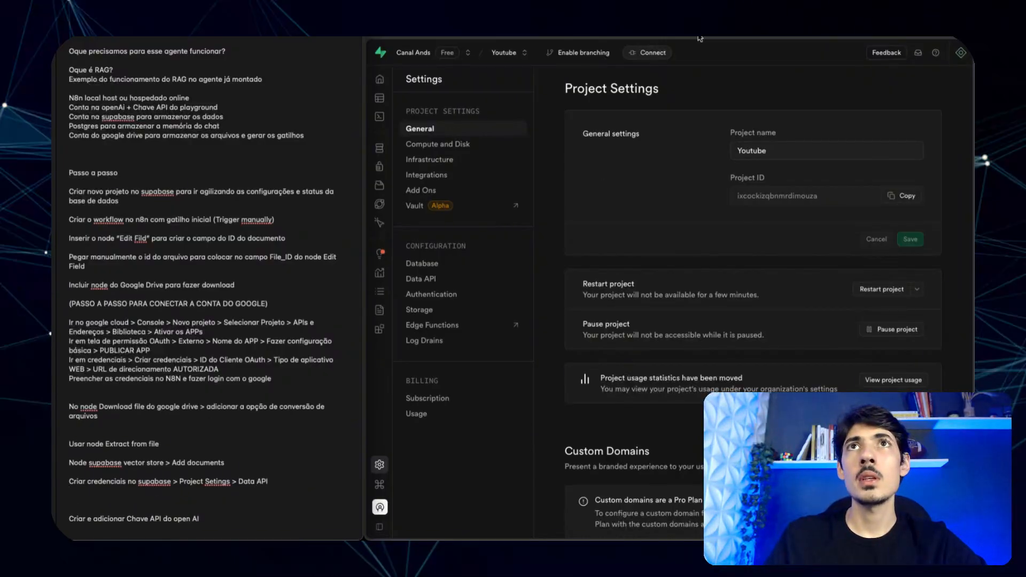
{"action": "left_click", "coordinate": [537, 31]}
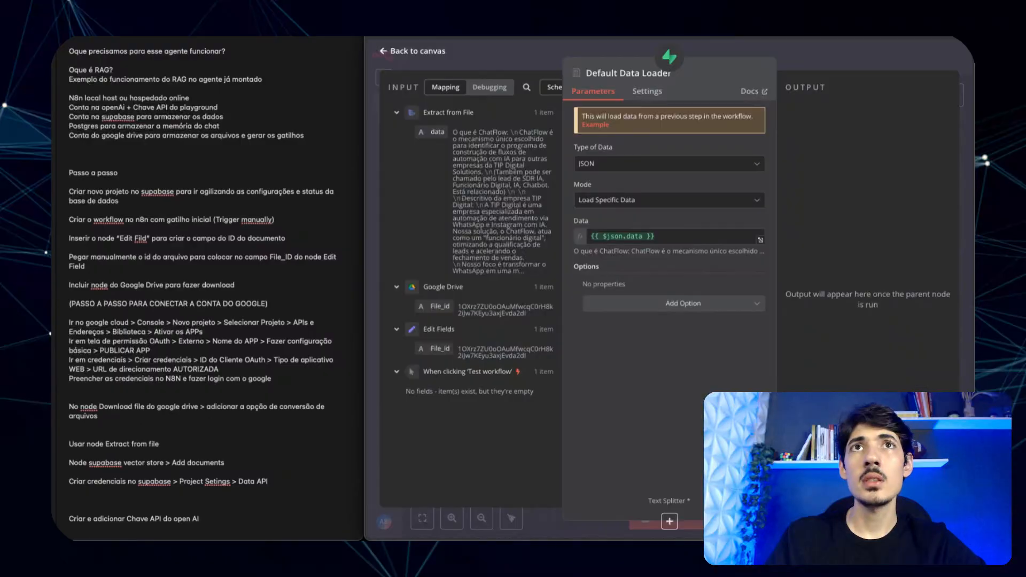
- Open the Default Data Loader settings in the workflow being built
{"action": "left_click", "coordinate": [538, 51]}
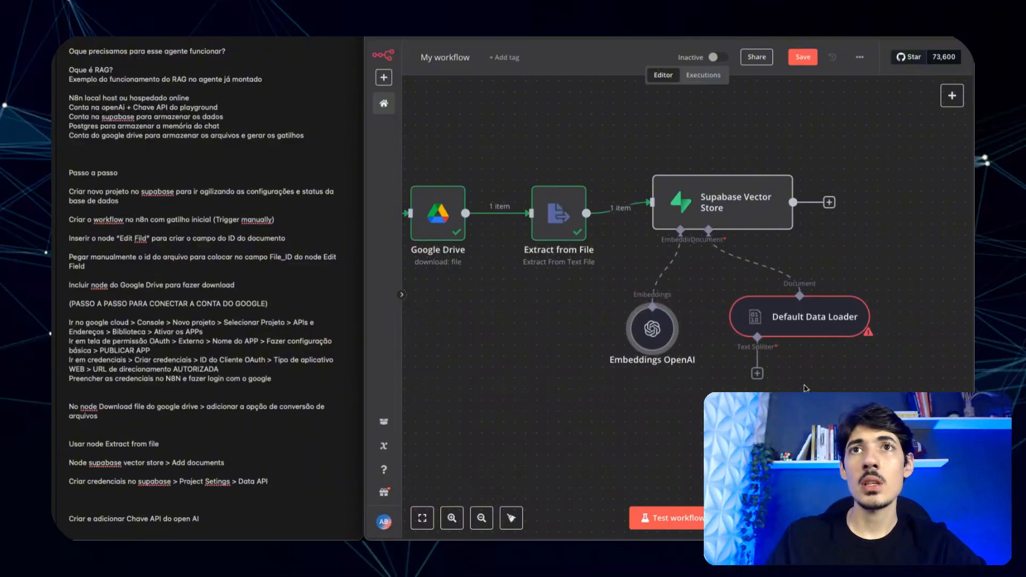
{"action": "scroll", "coordinate": [806, 389], "scroll_direction": "right", "scroll_amount": 1}
{"action": "left_click", "coordinate": [773, 332]}
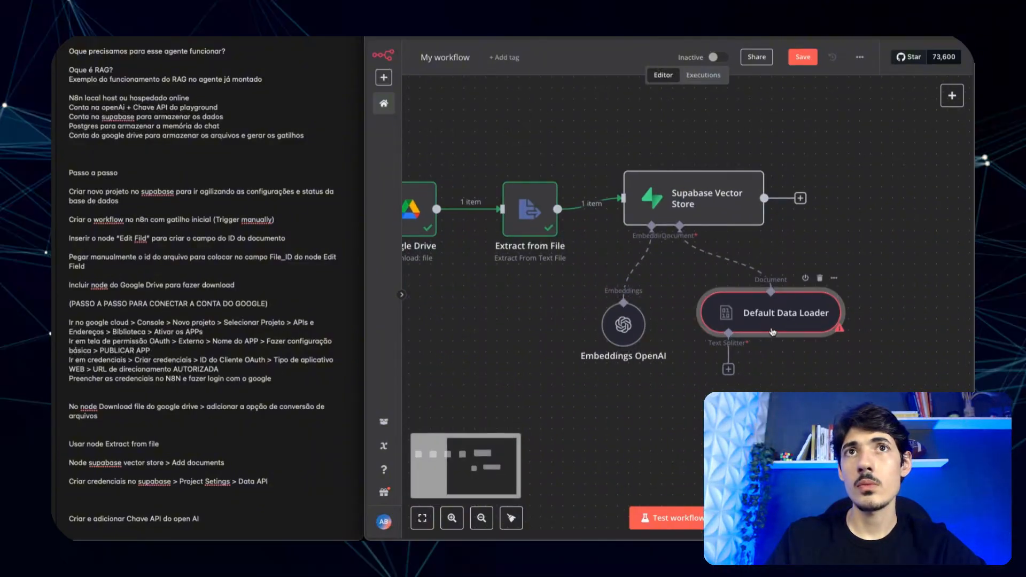
{"action": "double_click", "coordinate": [772, 332]}
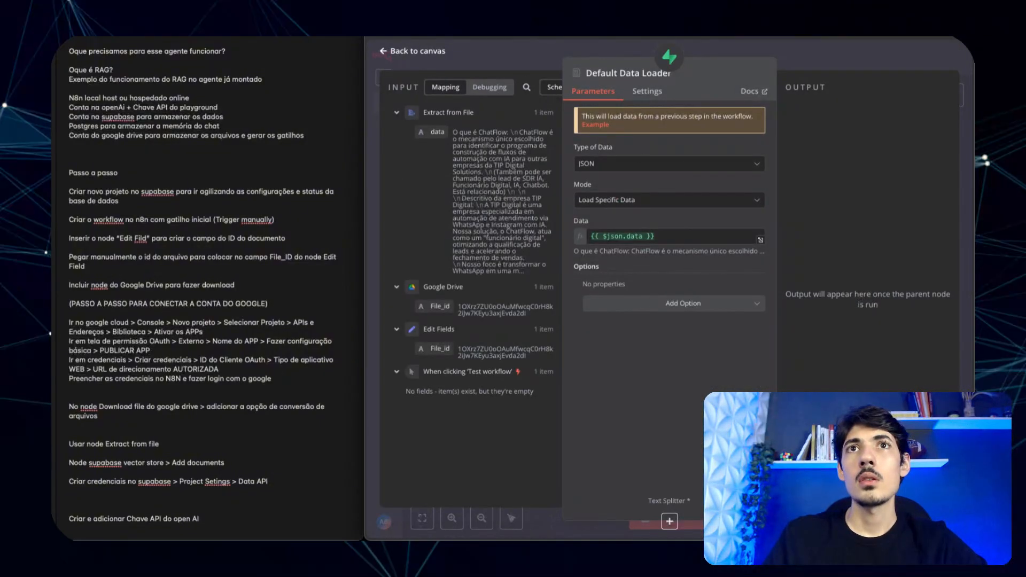
- Inspect the reference workflow's Default Data Loader and start a notes line 'Adicio... Loa'
{"action": "key", "text": "ctrl+Tab"}
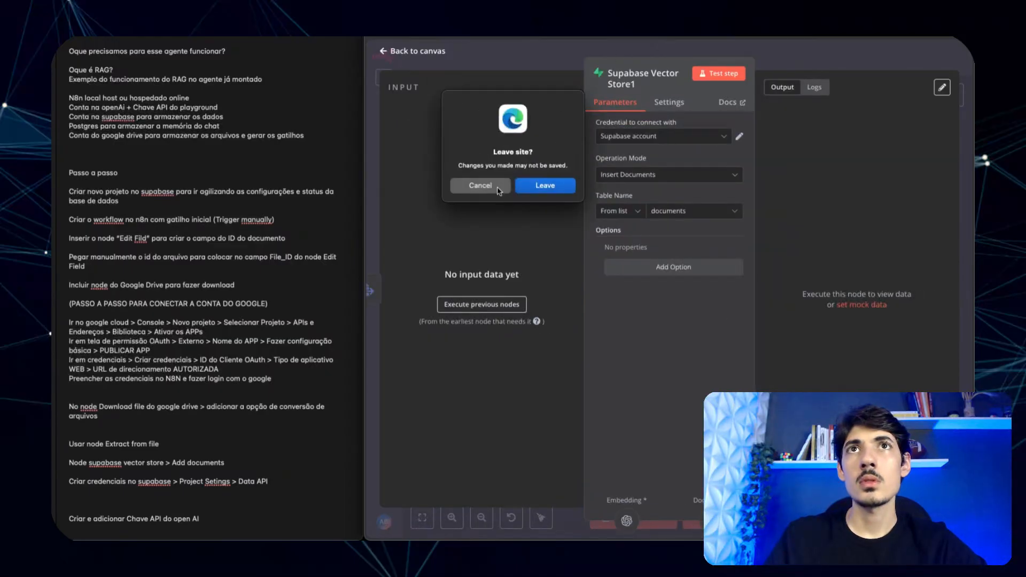
{"action": "left_click", "coordinate": [498, 189]}
{"action": "left_click", "coordinate": [564, 59]}
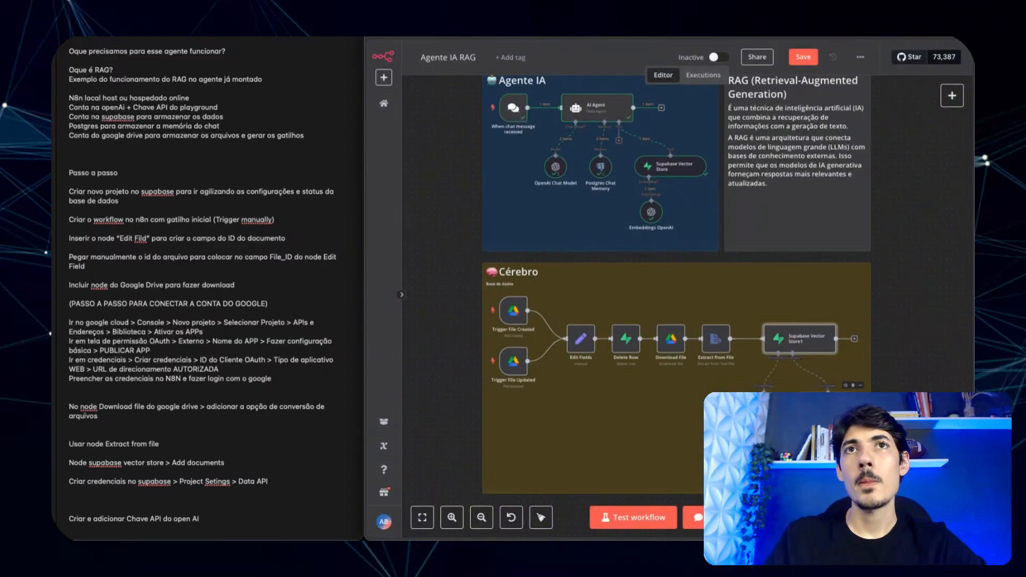
{"action": "double_click", "coordinate": [828, 404]}
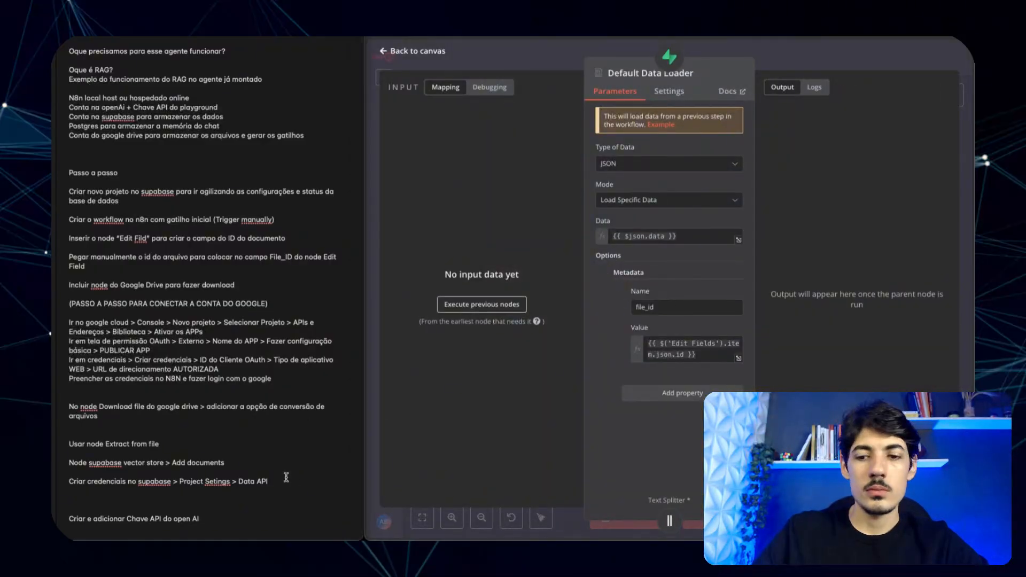
{"action": "key", "text": "Return"}
{"action": "type", "text": "A"}
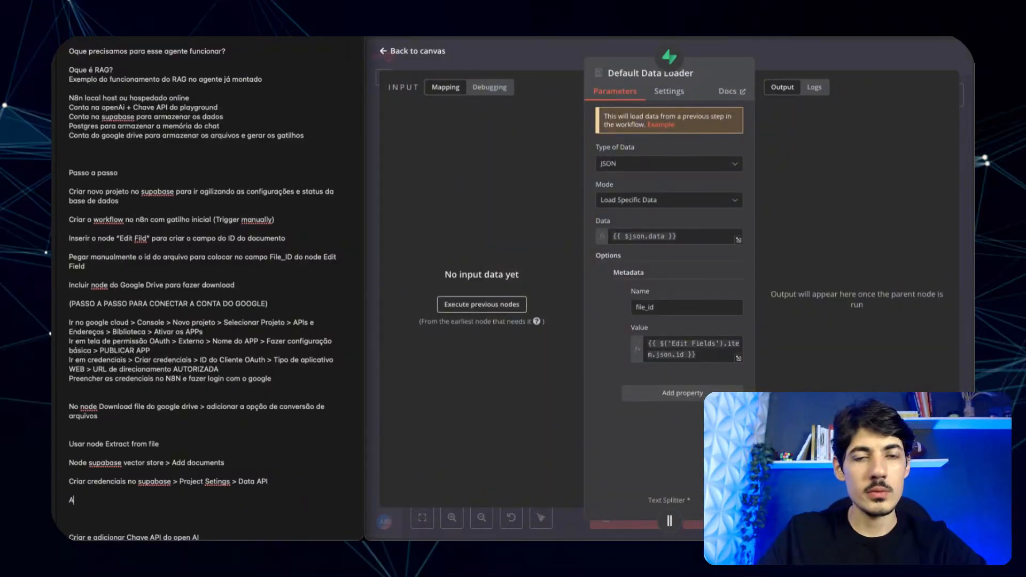
{"action": "type", "text": "dicionar tool Default Data"}
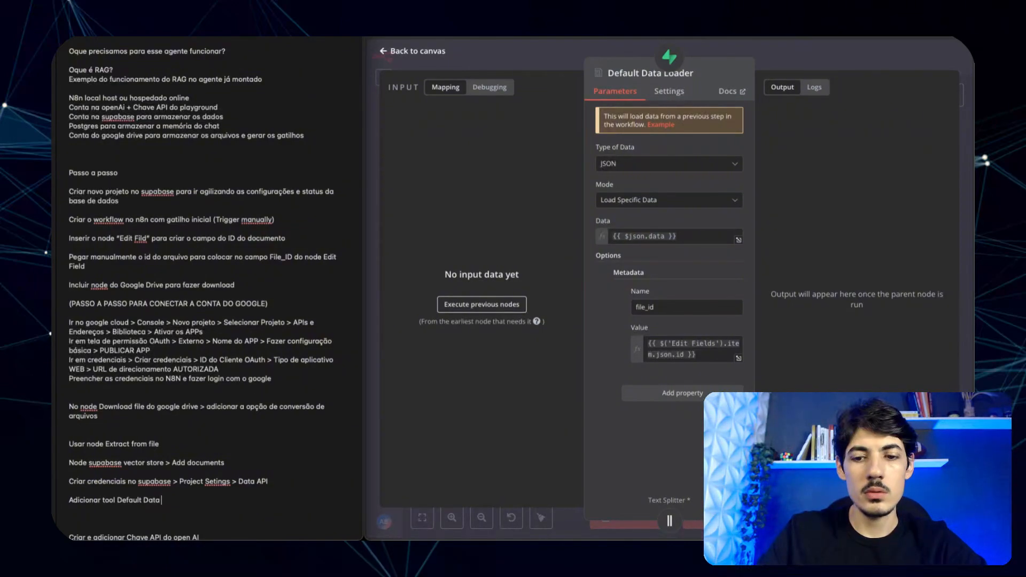
{"action": "type", "text": "Loader"}
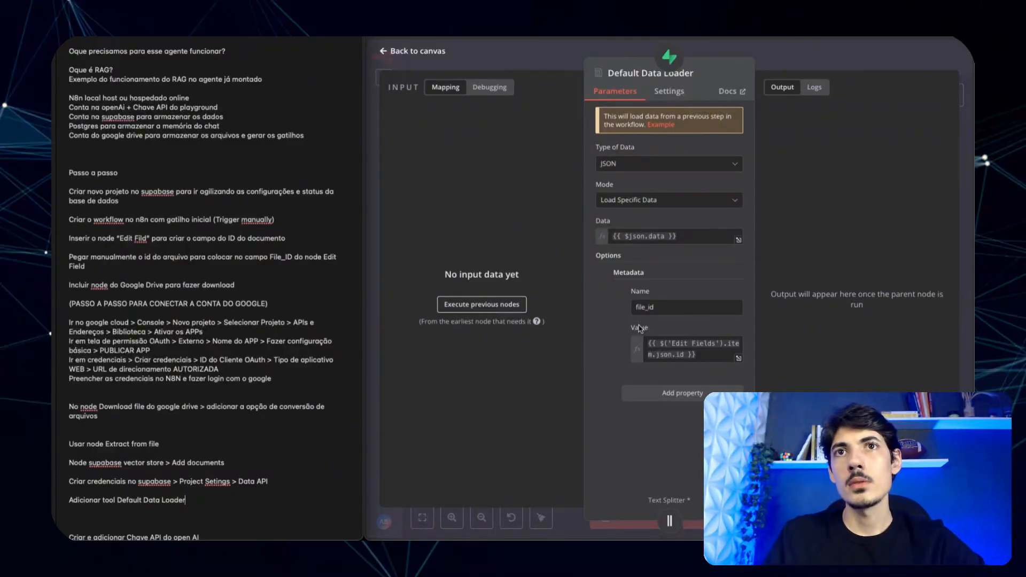
- Add a metadata property file_id with its value mapped from Edit Fields' File_id
{"action": "left_click", "coordinate": [618, 317]}
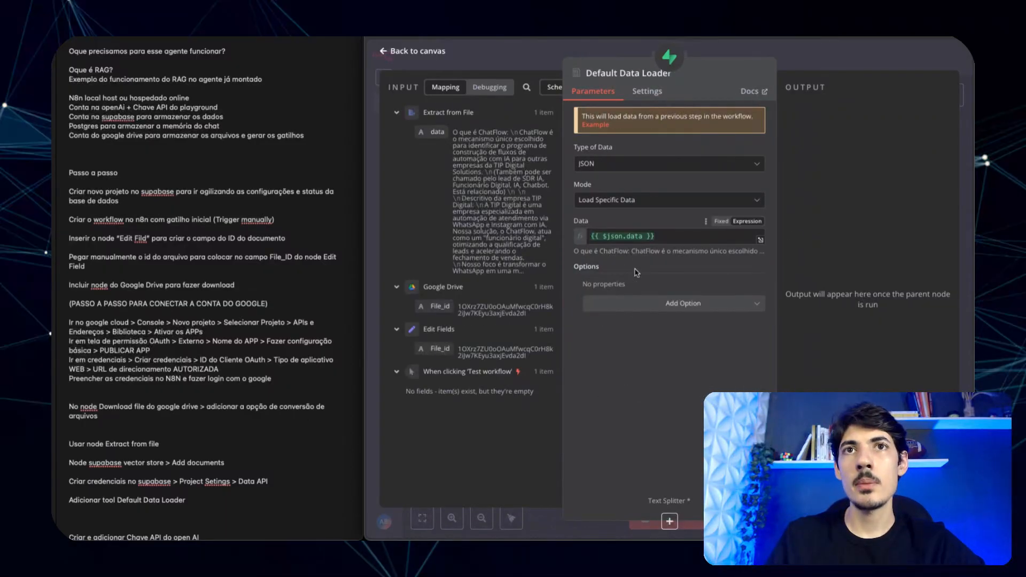
{"action": "left_click", "coordinate": [630, 306]}
{"action": "left_click", "coordinate": [636, 331]}
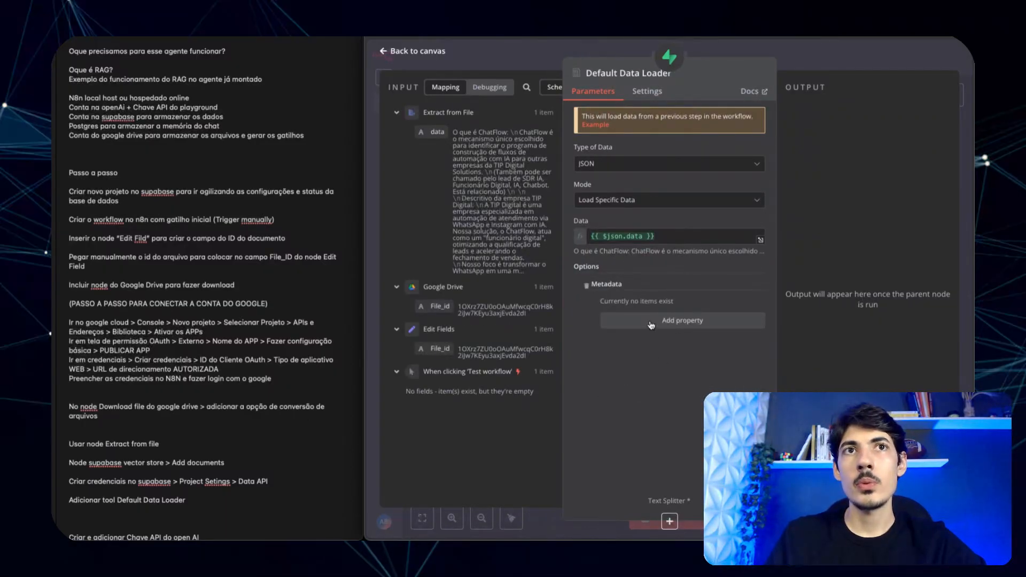
{"action": "left_click", "coordinate": [651, 324]}
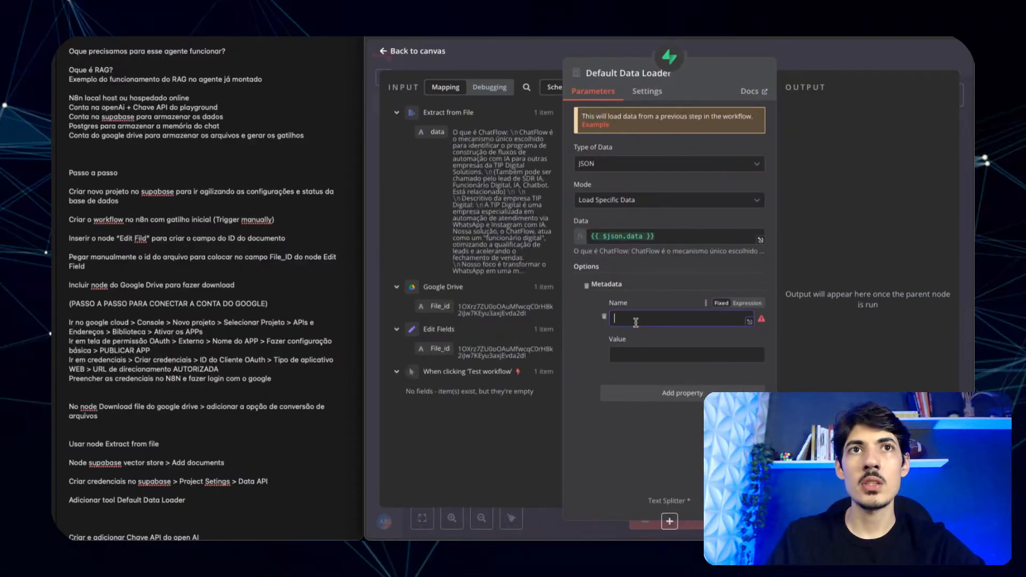
{"action": "type", "text": "file_id"}
{"action": "left_click_drag", "start_coordinate": [427, 351], "coordinate": [631, 355]}
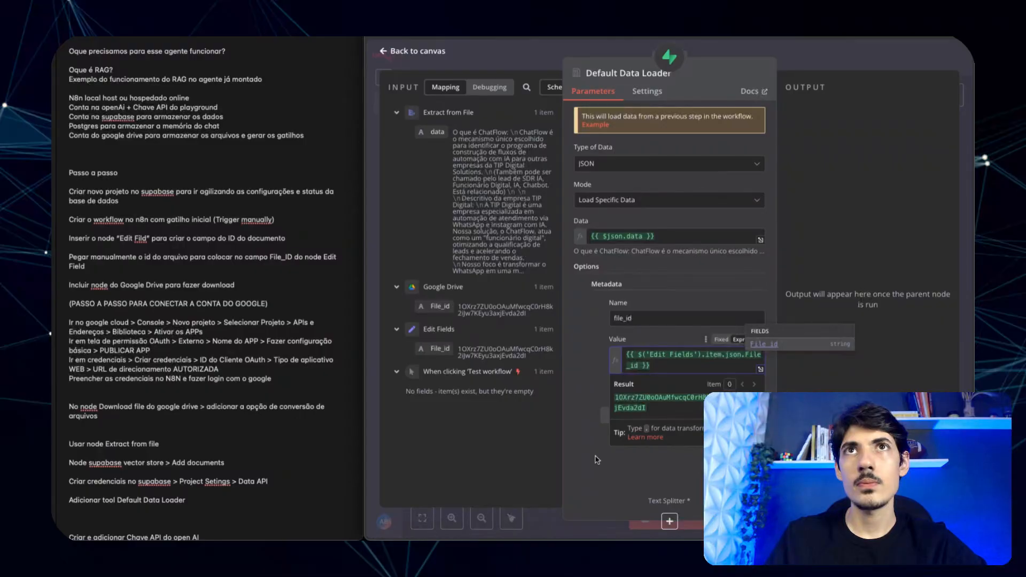
{"action": "left_click", "coordinate": [599, 472]}
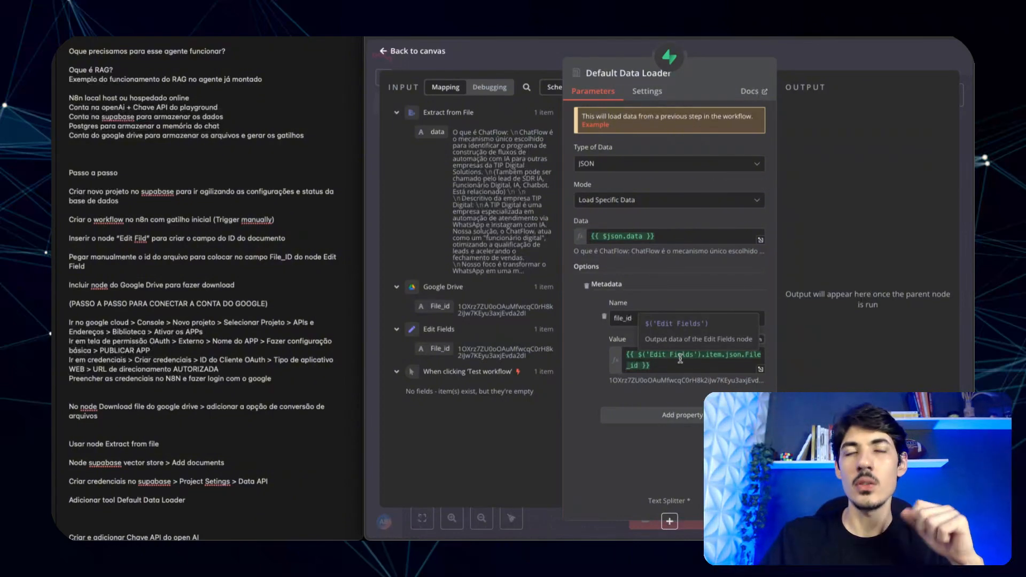
- Attach a Recursive Character Text Splitter to the Default Data Loader's Text Splitter input
{"action": "left_click", "coordinate": [554, 54]}
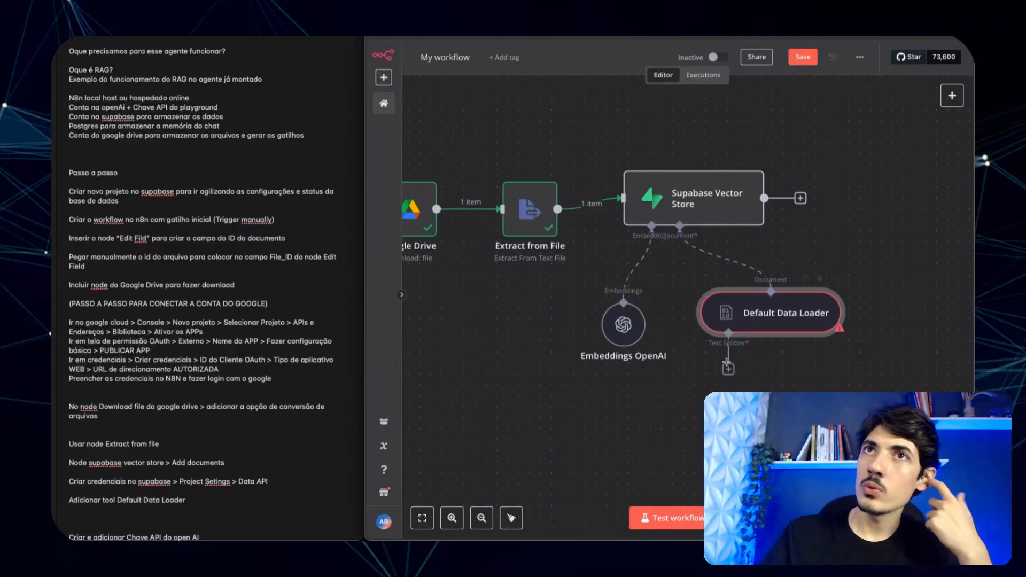
{"action": "left_click", "coordinate": [728, 368]}
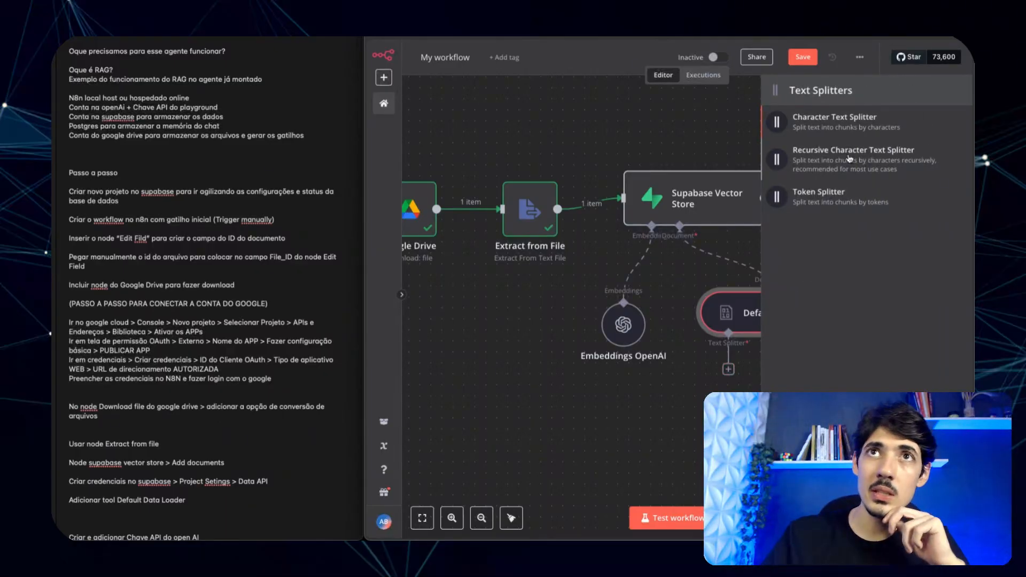
{"action": "left_click", "coordinate": [843, 161]}
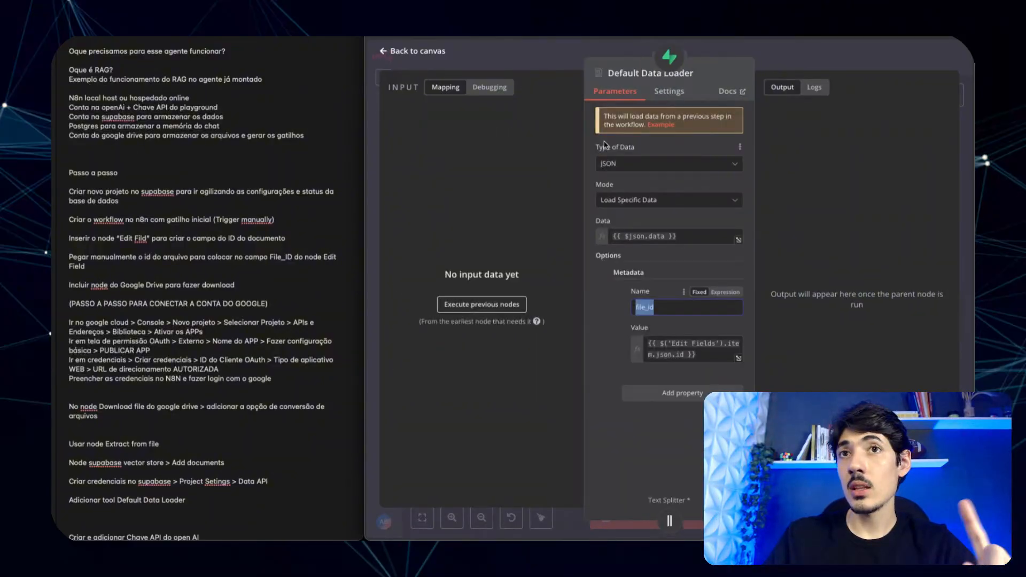
{"action": "left_click", "coordinate": [557, 60]}
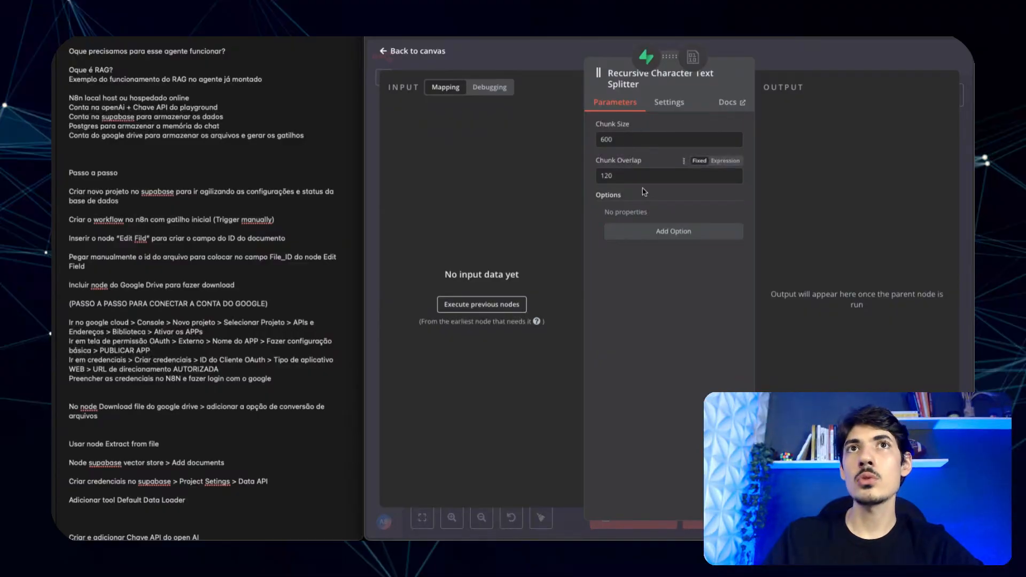
- Set the splitter's chunk size to 600 and overlap to 120, then save the workflow
{"action": "left_click_drag", "start_coordinate": [629, 139], "coordinate": [584, 141]}
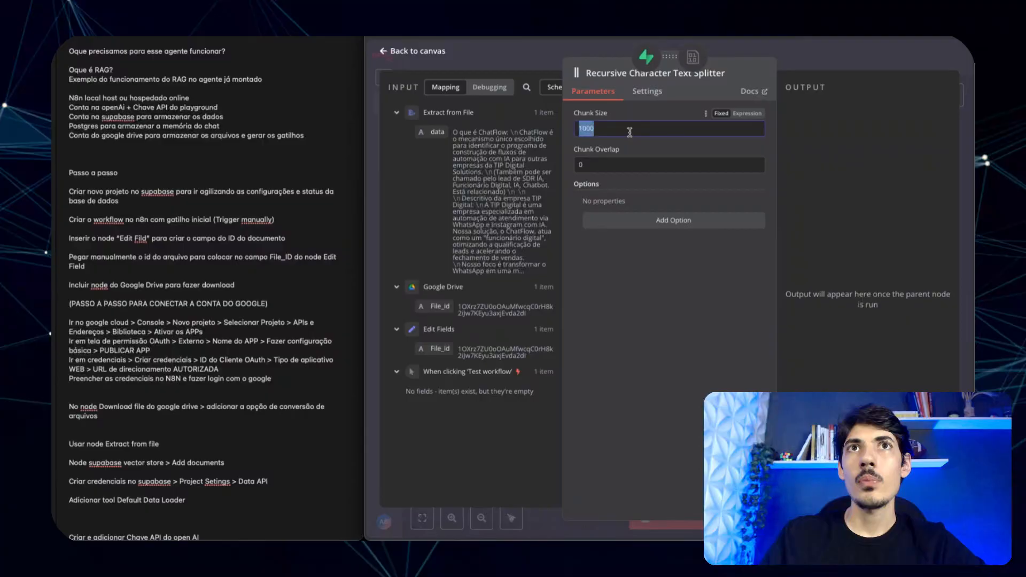
{"action": "left_click", "coordinate": [590, 129]}
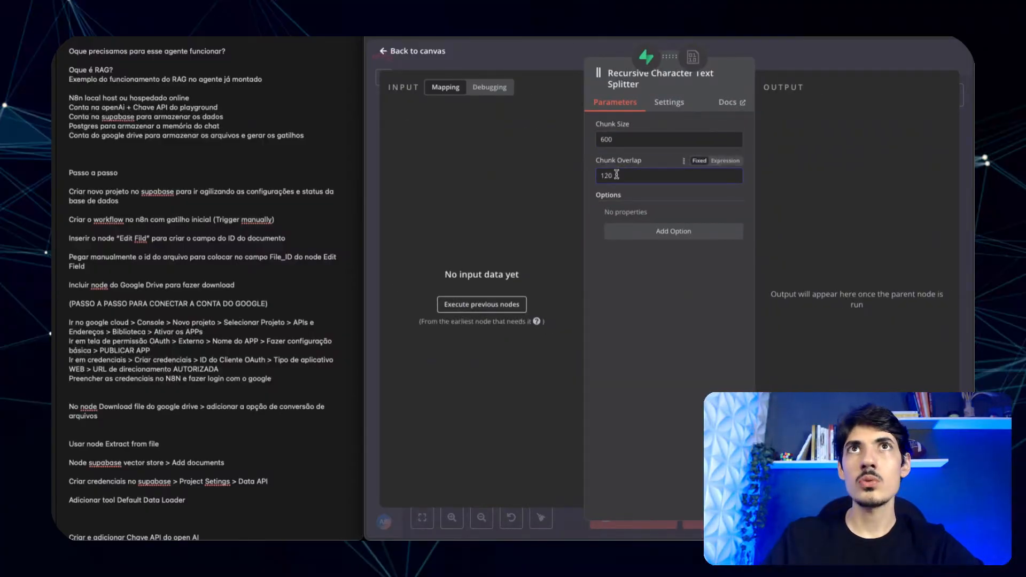
{"action": "left_click_drag", "start_coordinate": [620, 175], "coordinate": [584, 174]}
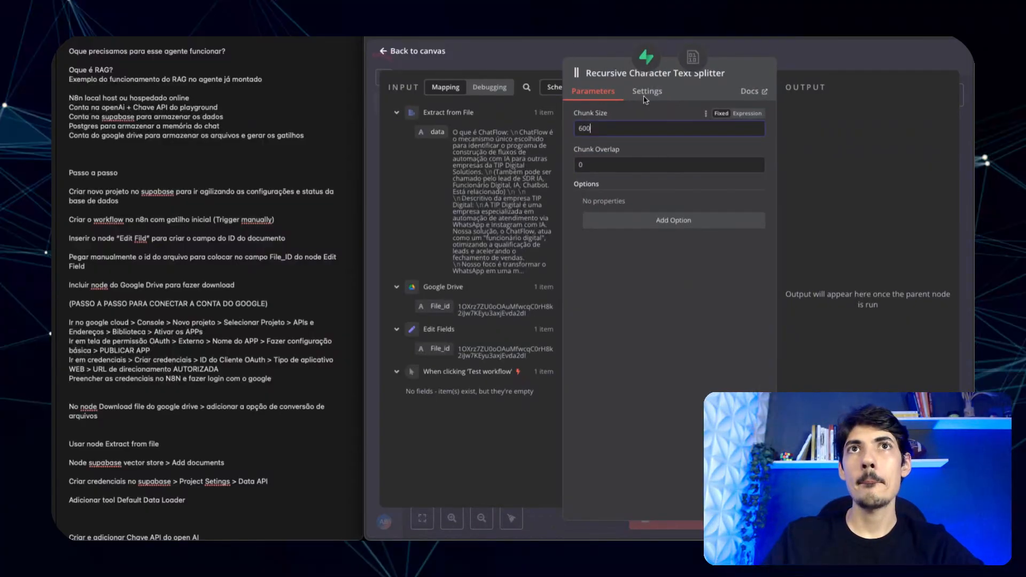
{"action": "left_click", "coordinate": [558, 61]}
{"action": "left_click", "coordinate": [804, 58]}
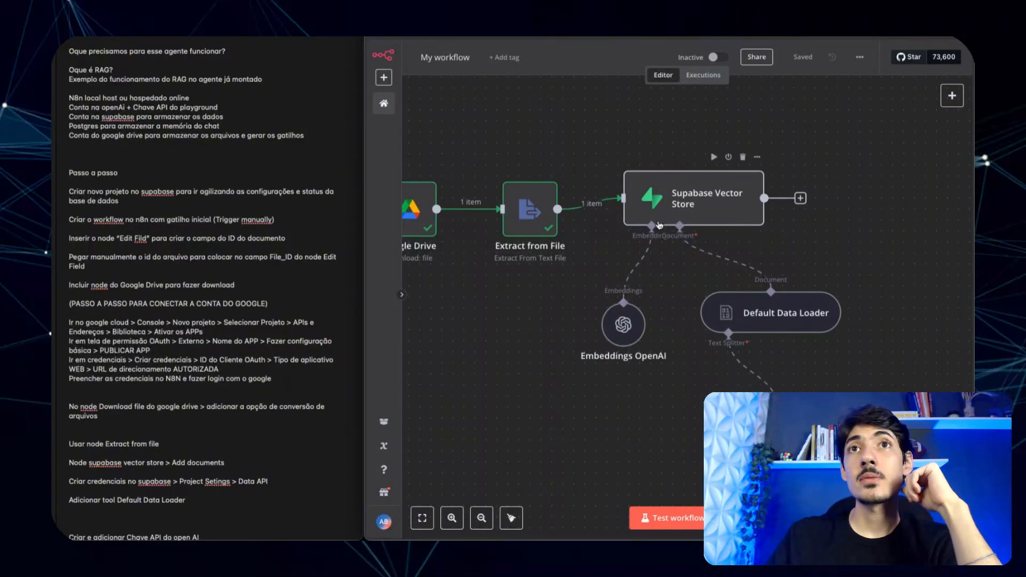
- Test the Supabase Vector Store step, inserting the extracted text into the documents table as 25 items
{"action": "left_click", "coordinate": [715, 219]}
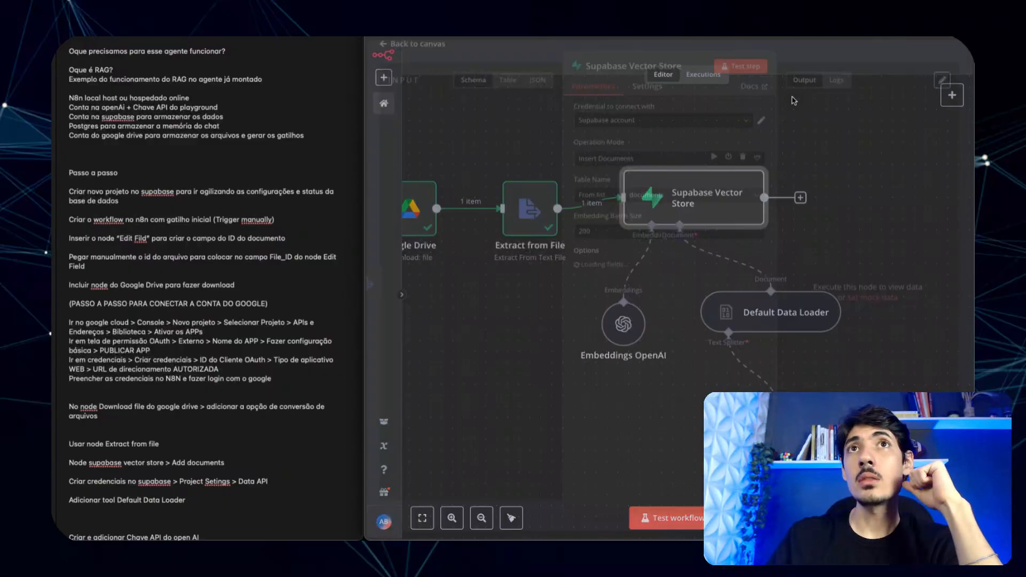
{"action": "left_click", "coordinate": [751, 75]}
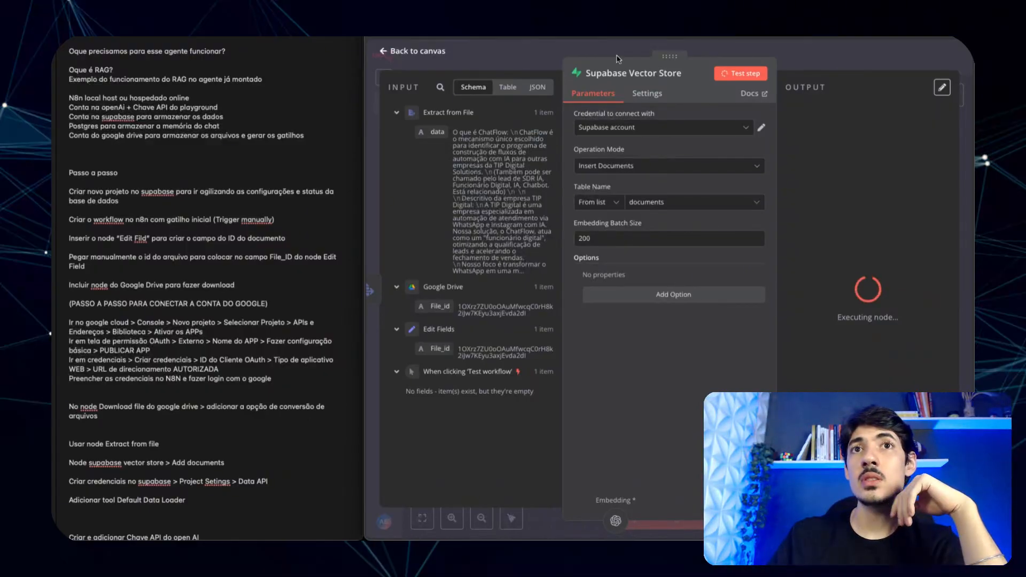
{"action": "left_click", "coordinate": [892, 58]}
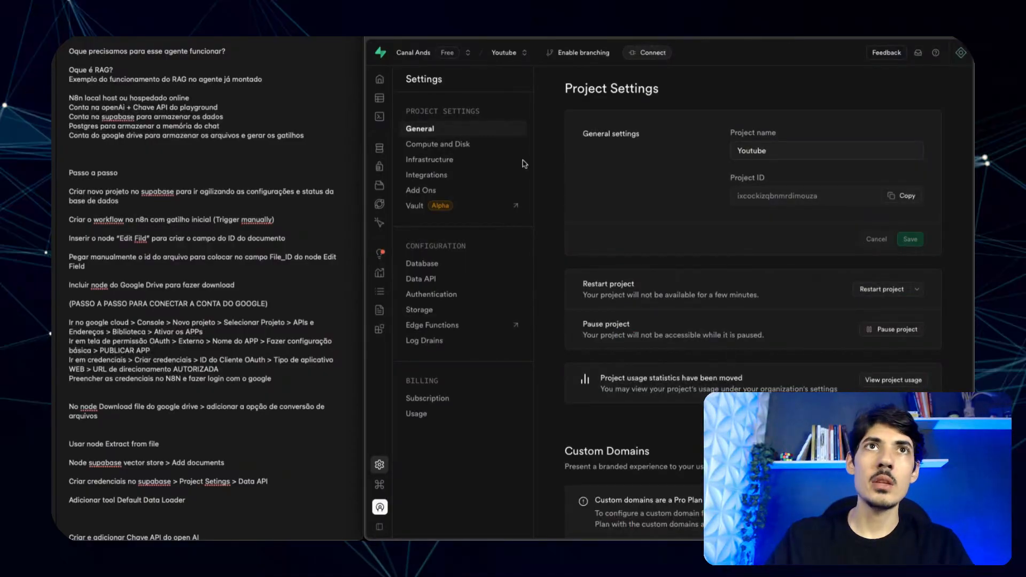
- Inspect the documents table's content, metadata and embedding columns in Supabase, then return to n8n
{"action": "left_click", "coordinate": [402, 100]}
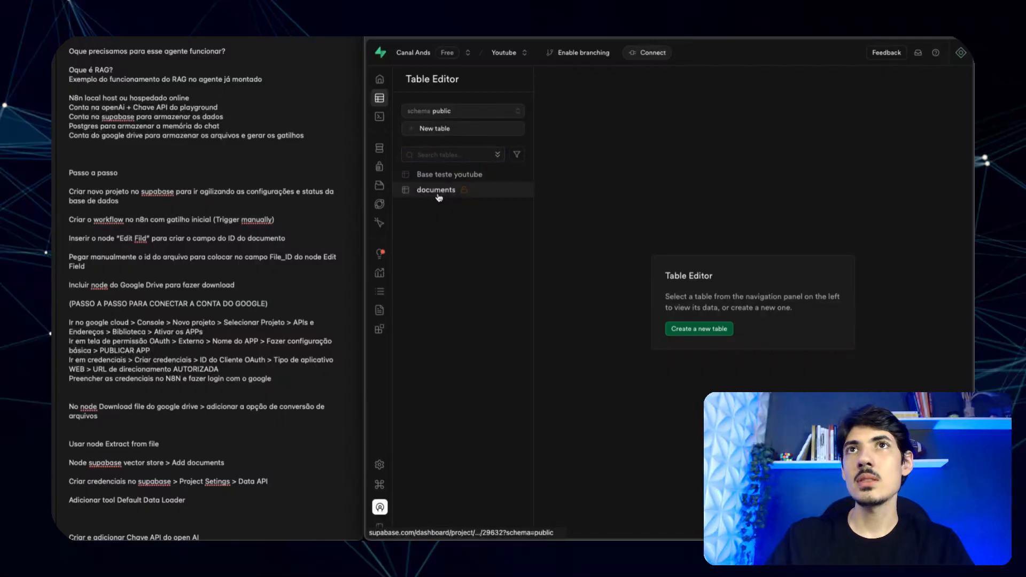
{"action": "left_click", "coordinate": [436, 190]}
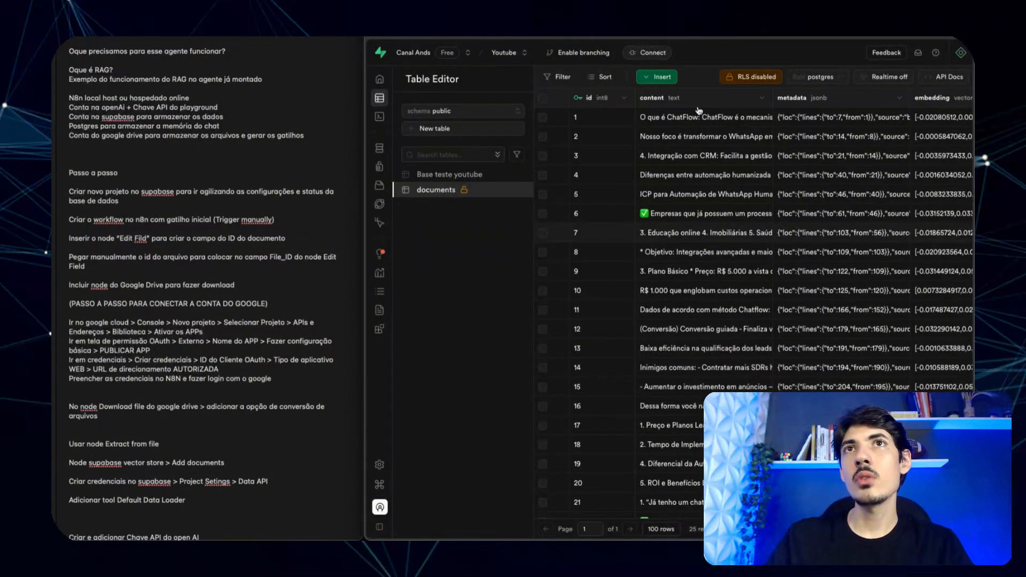
{"action": "scroll", "coordinate": [699, 114], "scroll_direction": "right", "scroll_amount": 3}
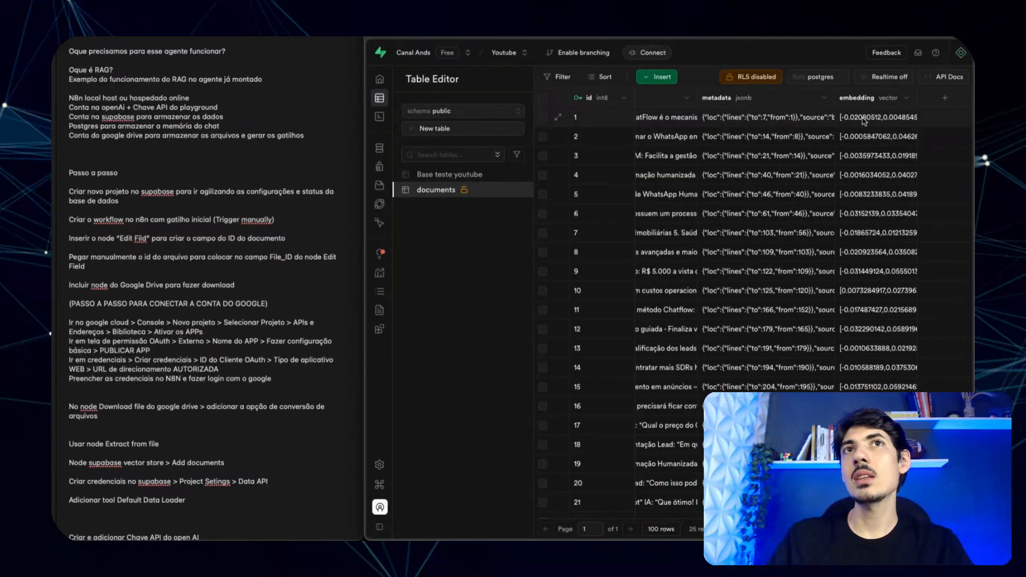
{"action": "scroll", "coordinate": [907, 120], "scroll_direction": "left", "scroll_amount": 3}
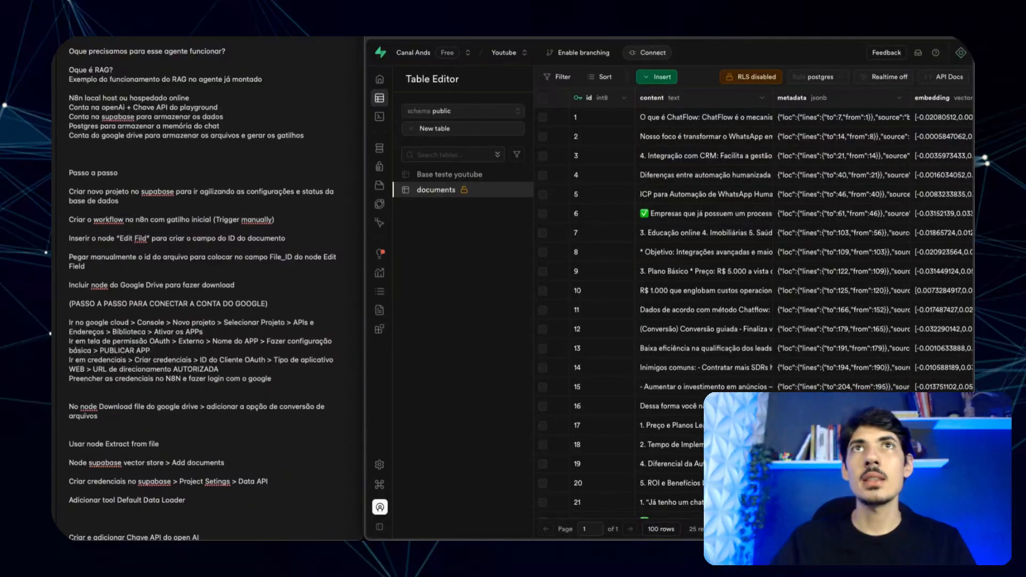
{"action": "left_click", "coordinate": [672, 38]}
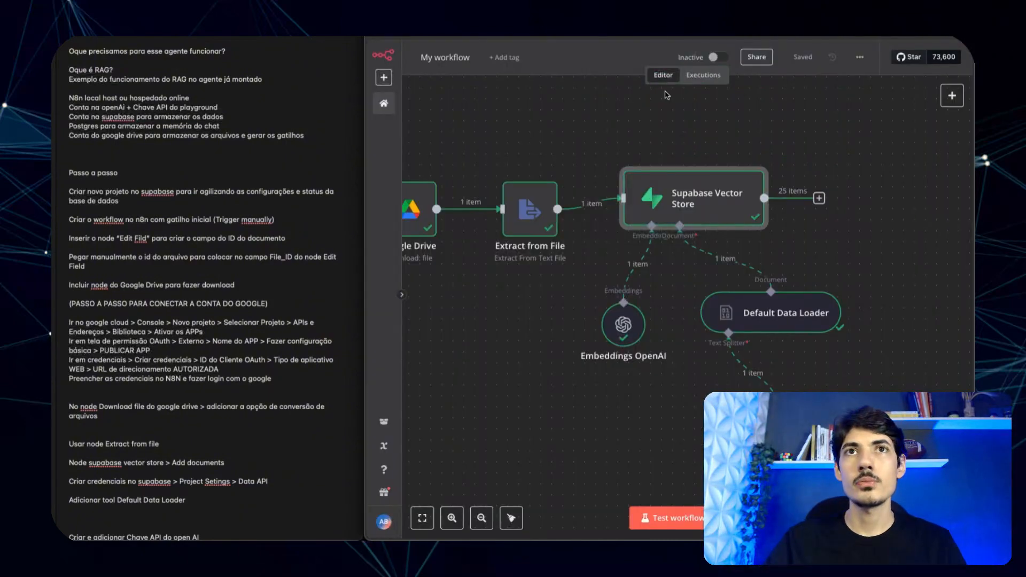
- Scroll through My workflow and the notes, dismissing the system notification
{"action": "scroll", "coordinate": [576, 395], "scroll_direction": "down", "scroll_amount": 2}
{"action": "scroll", "coordinate": [540, 406], "scroll_direction": "left", "scroll_amount": 5}
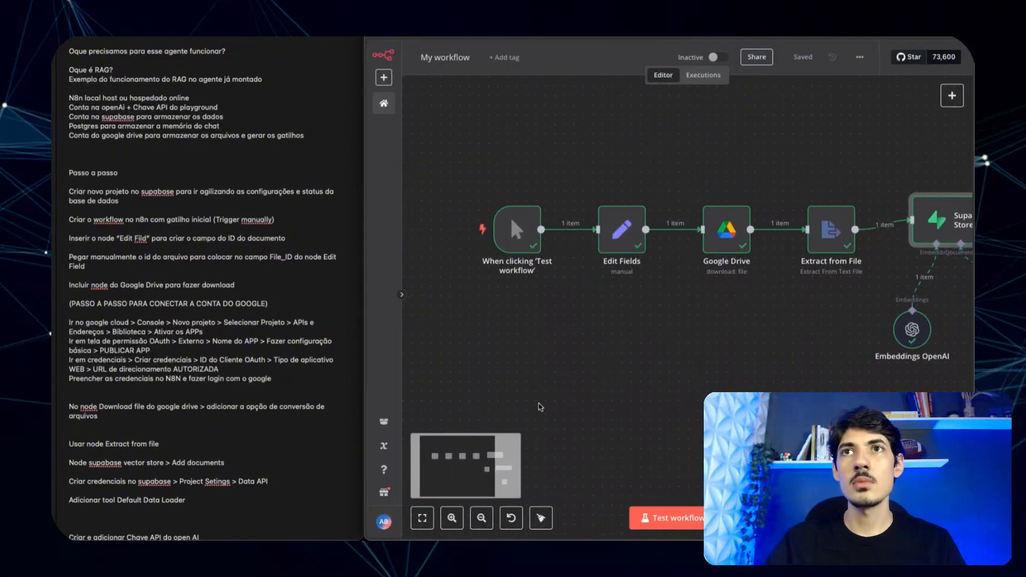
{"action": "scroll", "coordinate": [541, 406], "scroll_direction": "down", "scroll_amount": 2}
{"action": "scroll", "coordinate": [684, 396], "scroll_direction": "right", "scroll_amount": 3}
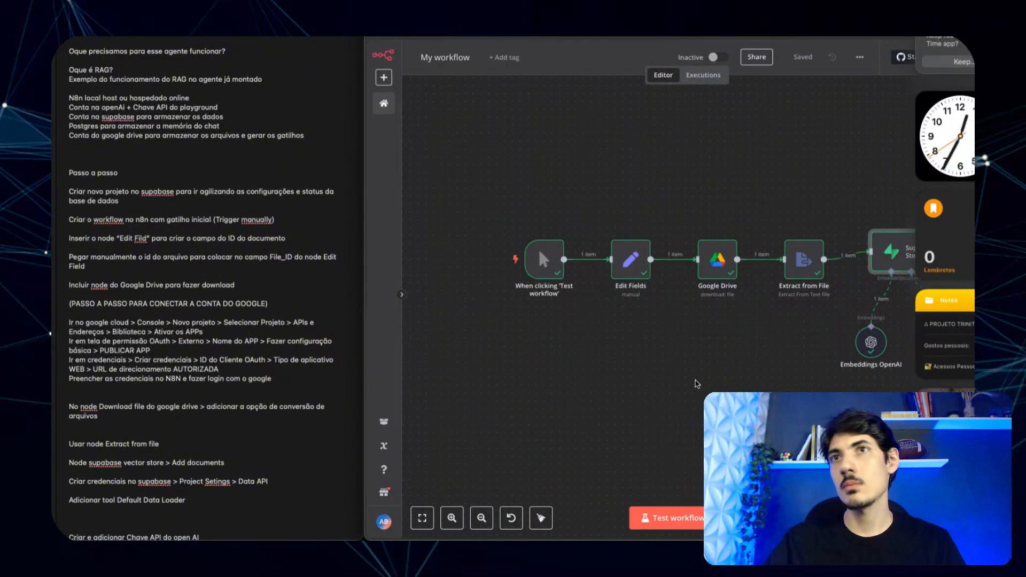
{"action": "left_click", "coordinate": [697, 391]}
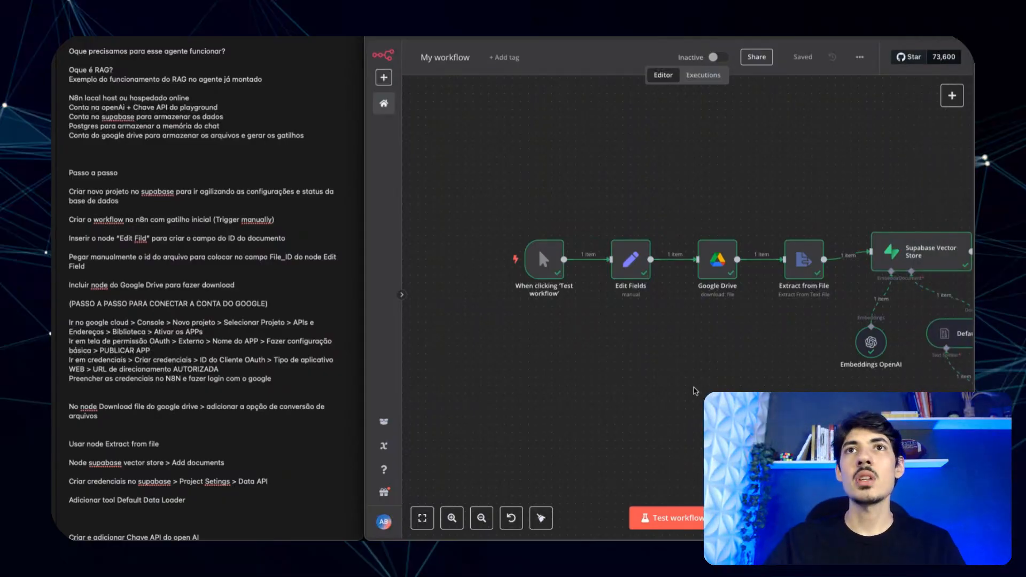
{"action": "scroll", "coordinate": [741, 378], "scroll_direction": "right", "scroll_amount": 3}
{"action": "scroll", "coordinate": [741, 378], "scroll_direction": "left", "scroll_amount": 5}
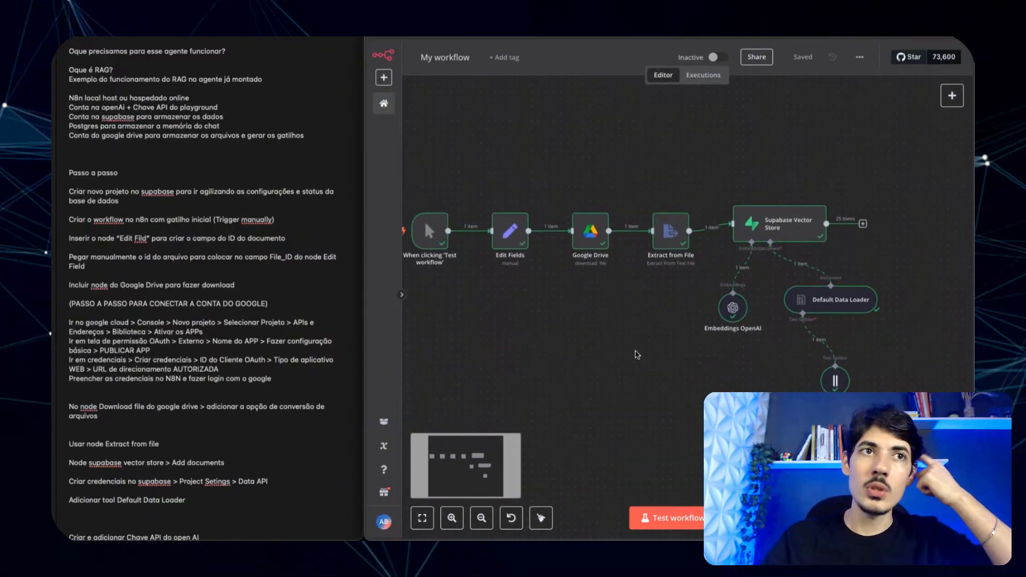
{"action": "scroll", "coordinate": [240, 409], "scroll_direction": "down", "scroll_amount": 3}
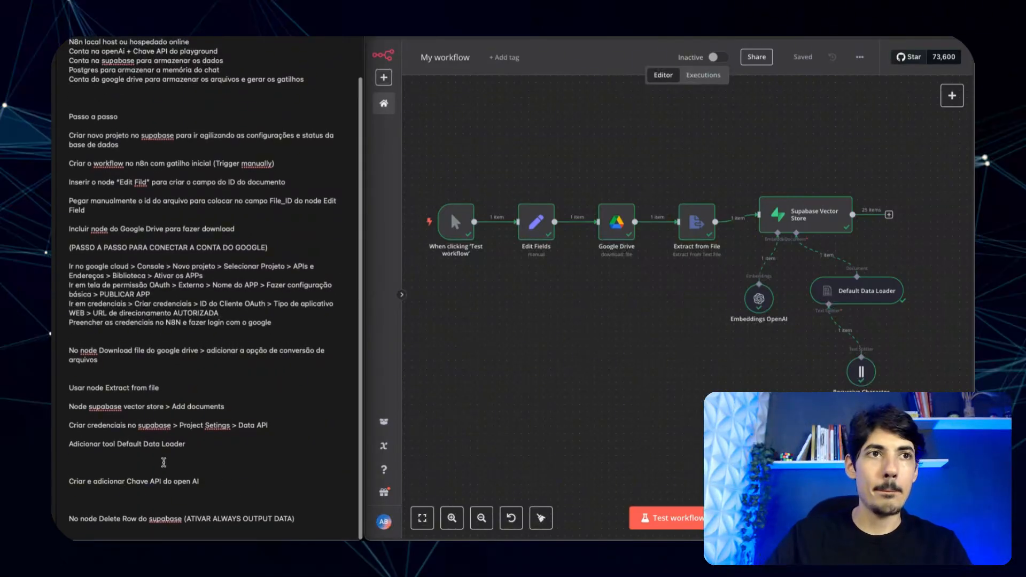
- Remove the extra blank lines below the Default Data Loader and above the Delete Row notes
{"action": "left_click", "coordinate": [163, 463]}
{"action": "key", "text": "BackSpace"}
{"action": "left_click", "coordinate": [98, 495]}
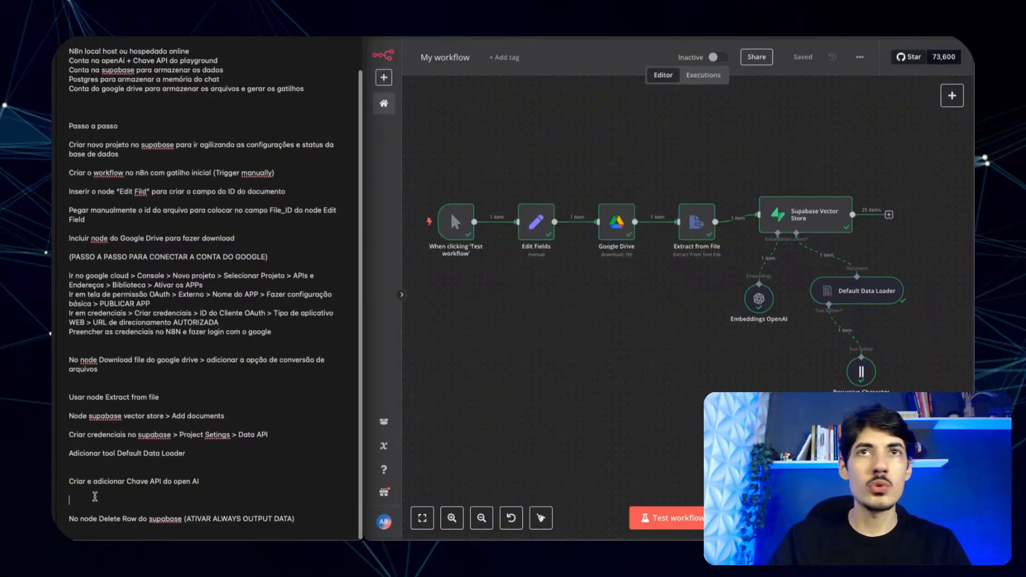
{"action": "key", "text": "BackSpace"}
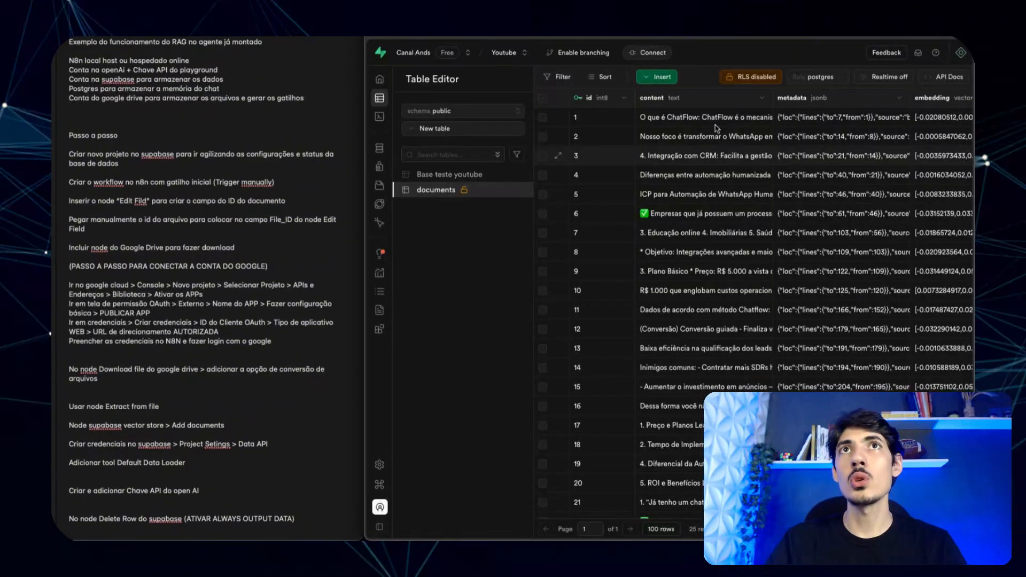
{"action": "left_click", "coordinate": [599, 38]}
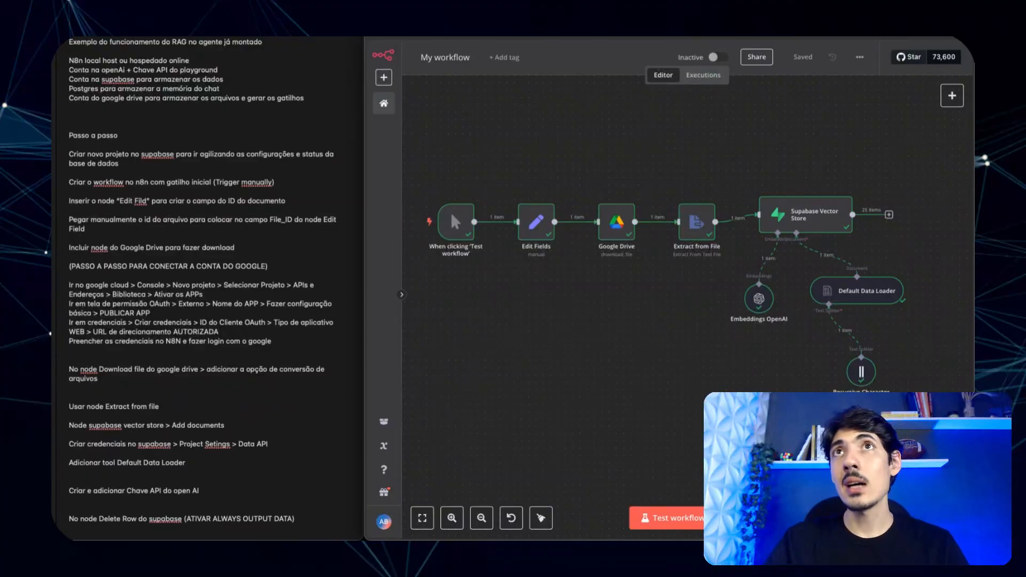
{"action": "key", "text": "ctrl+Tab"}
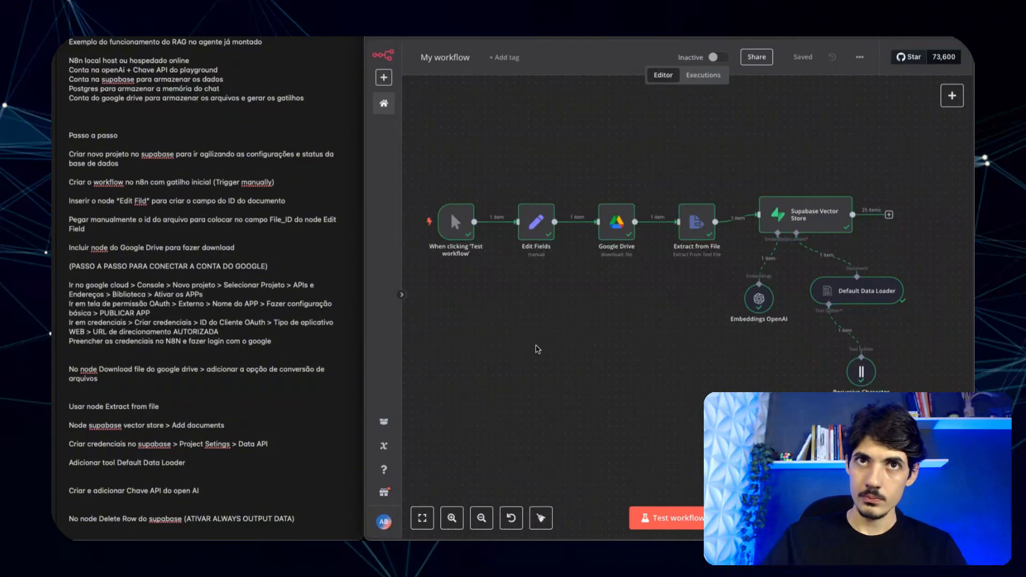
- Add a Supabase node with the Delete a row action
{"action": "left_click", "coordinate": [556, 363]}
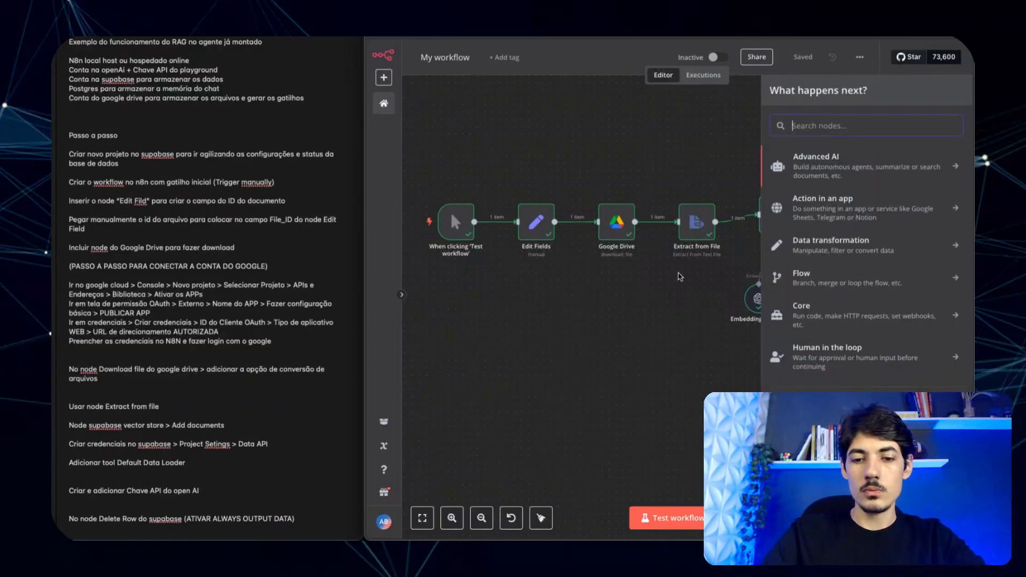
{"action": "type", "text": "su"}
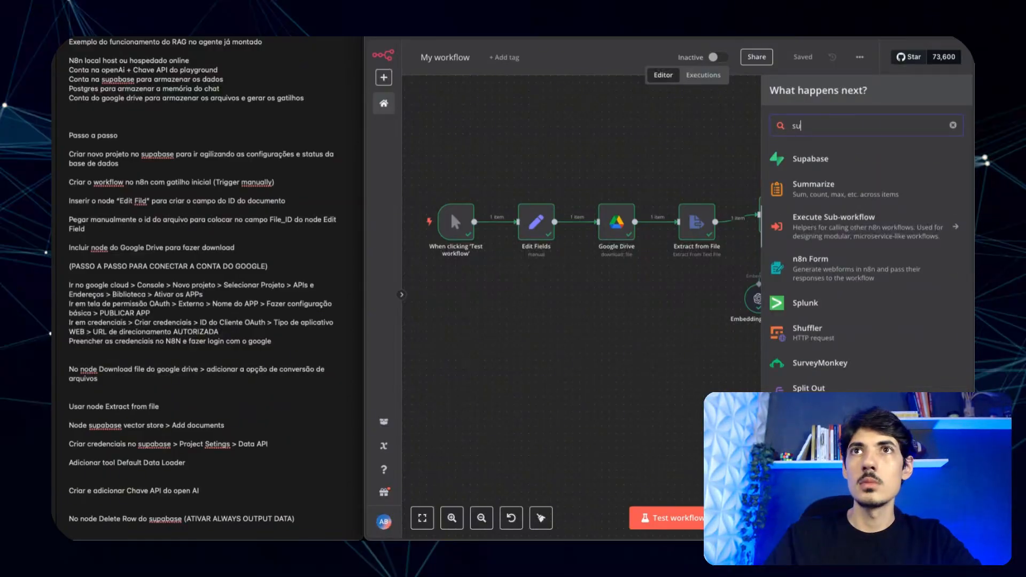
{"action": "type", "text": "pabase"}
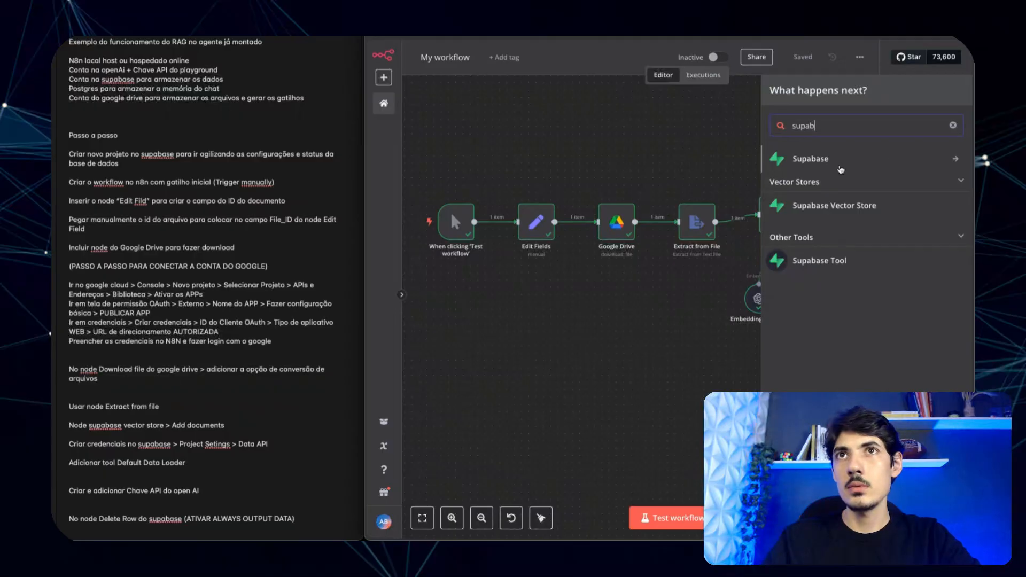
{"action": "left_click", "coordinate": [842, 166]}
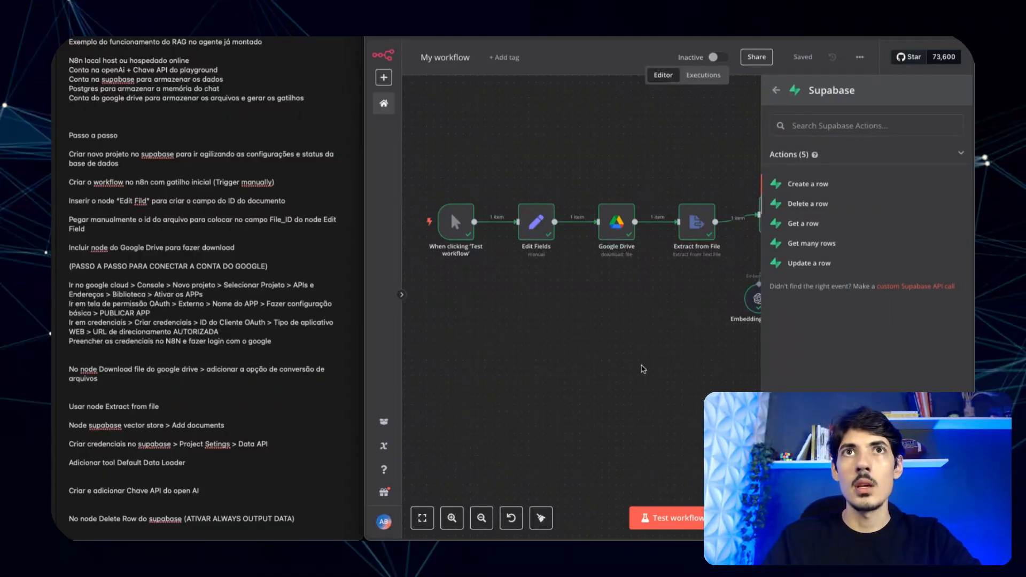
{"action": "left_click", "coordinate": [807, 204]}
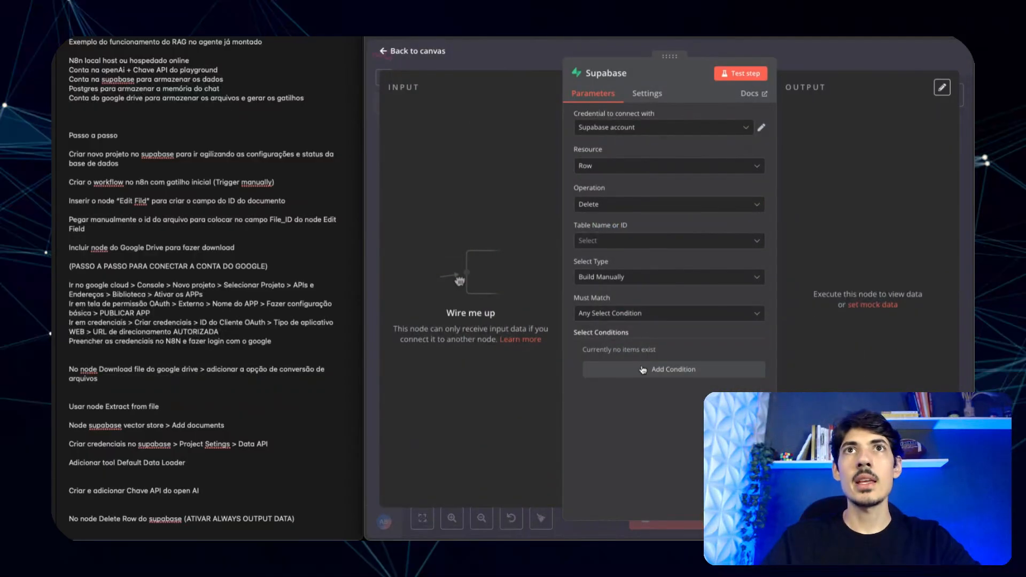
- Set the Supabase account credential and the documents table, keeping Build Manually row selection
{"action": "left_click", "coordinate": [657, 133]}
{"action": "left_click", "coordinate": [637, 151]}
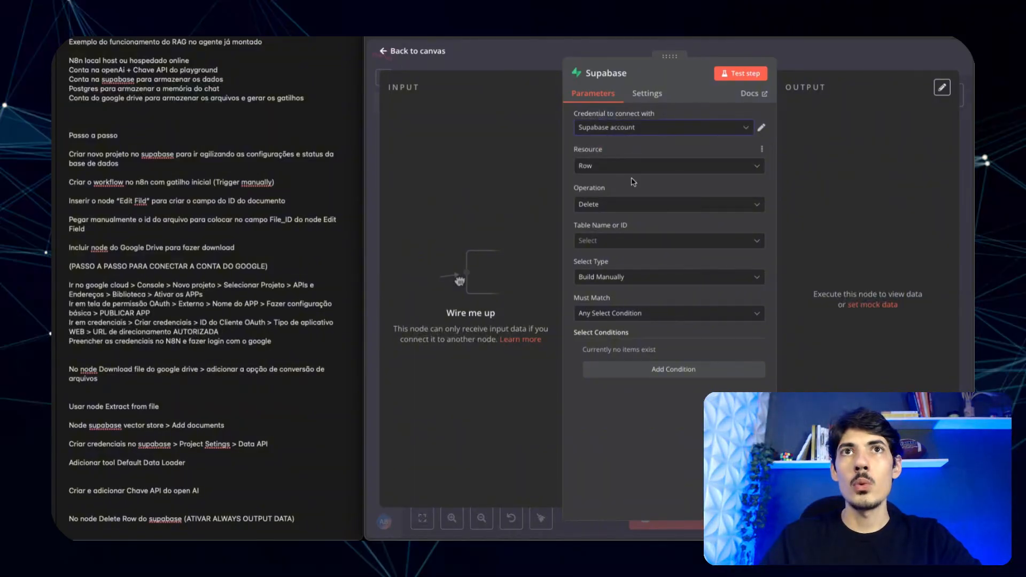
{"action": "left_click", "coordinate": [612, 245]}
{"action": "left_click", "coordinate": [610, 291]}
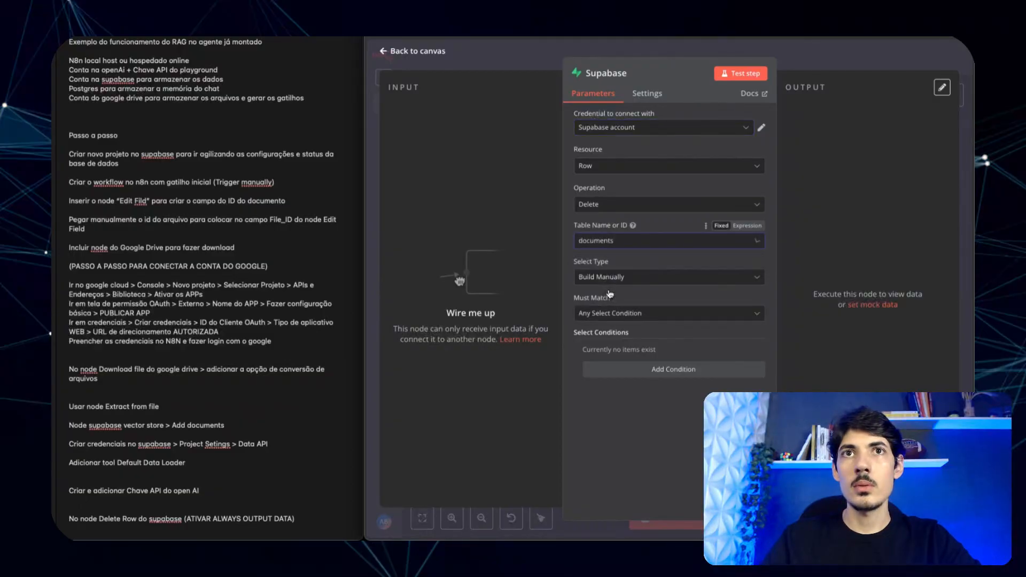
{"action": "left_click", "coordinate": [634, 315]}
{"action": "left_click", "coordinate": [632, 317]}
{"action": "left_click", "coordinate": [633, 279]}
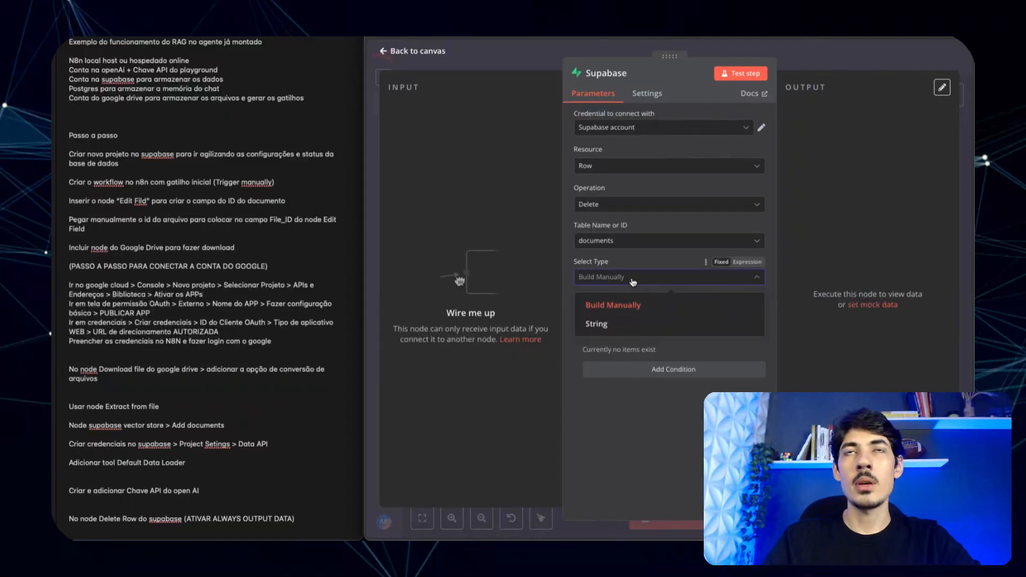
{"action": "left_click", "coordinate": [641, 305]}
{"action": "left_click", "coordinate": [543, 48]}
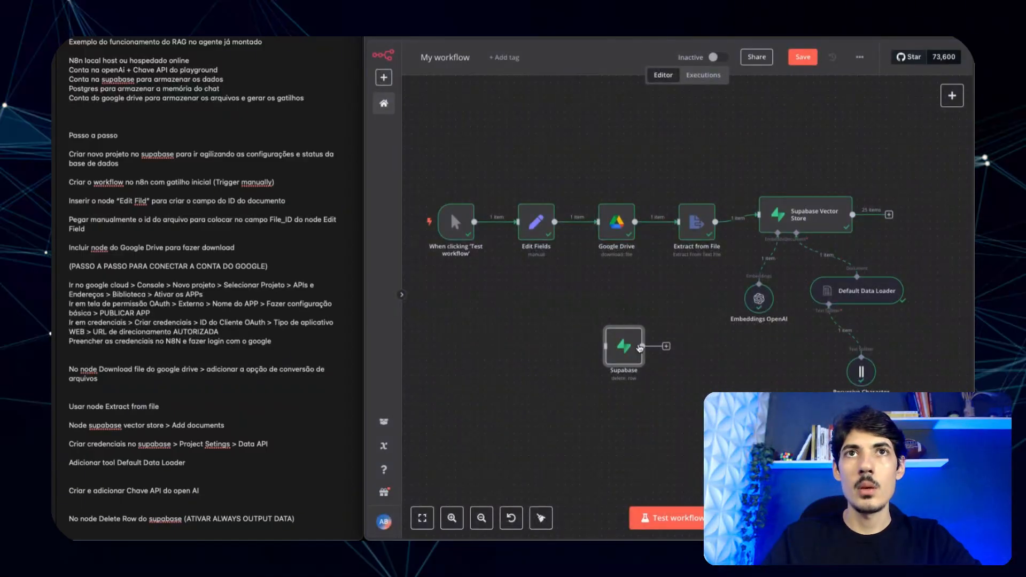
- Move the trigger and Edit Fields left and wire the Supabase node before Google Drive
{"action": "left_click_drag", "start_coordinate": [577, 296], "coordinate": [459, 204]}
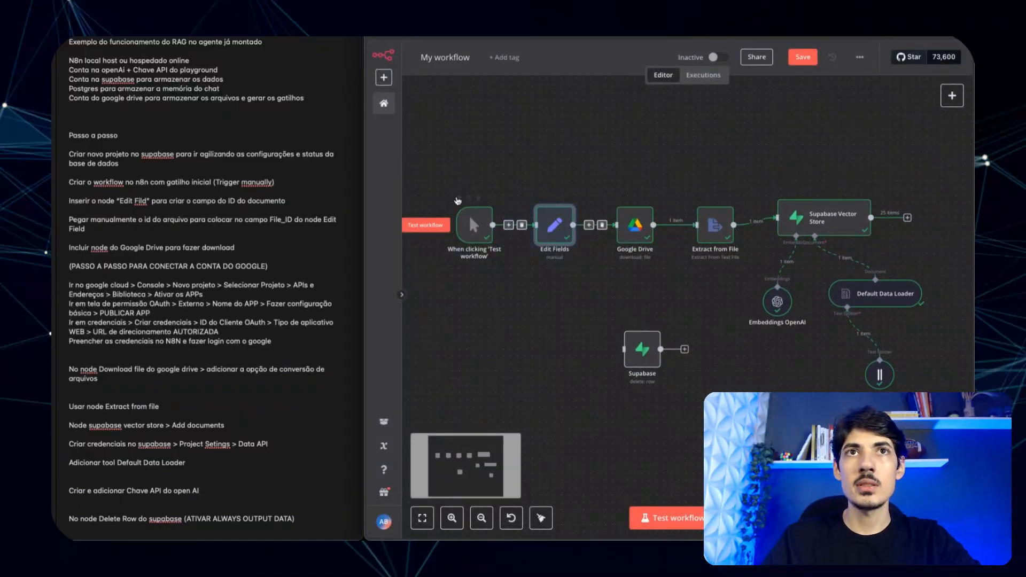
{"action": "mouse_move", "coordinate": [559, 239]}
{"action": "left_mouse_down"}
{"action": "mouse_move", "coordinate": [493, 237]}
{"action": "mouse_move", "coordinate": [551, 239]}
{"action": "left_mouse_up"}
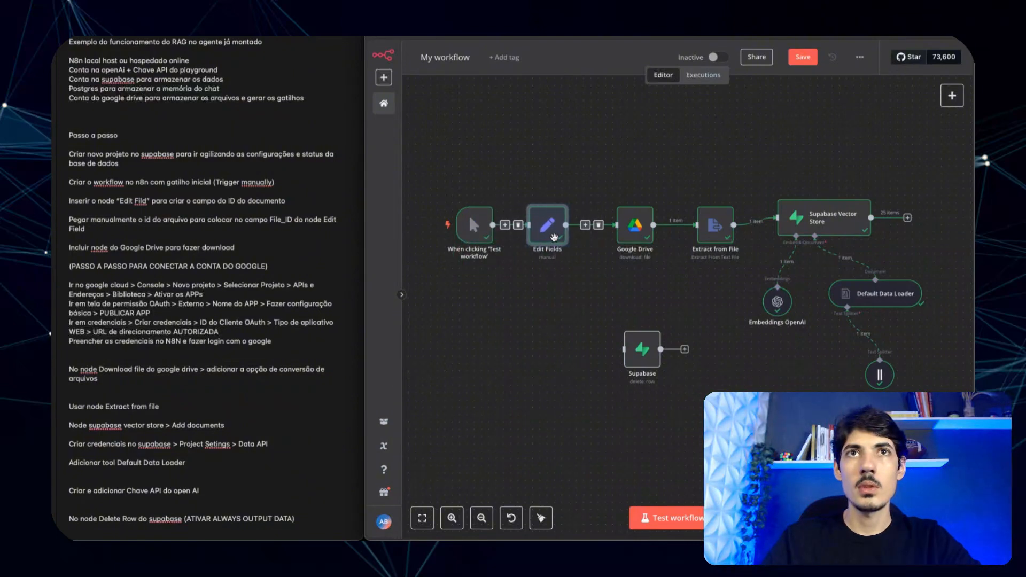
{"action": "left_click_drag", "start_coordinate": [572, 280], "coordinate": [418, 160]}
{"action": "left_click_drag", "start_coordinate": [557, 238], "coordinate": [491, 238]}
{"action": "left_click", "coordinate": [567, 226]}
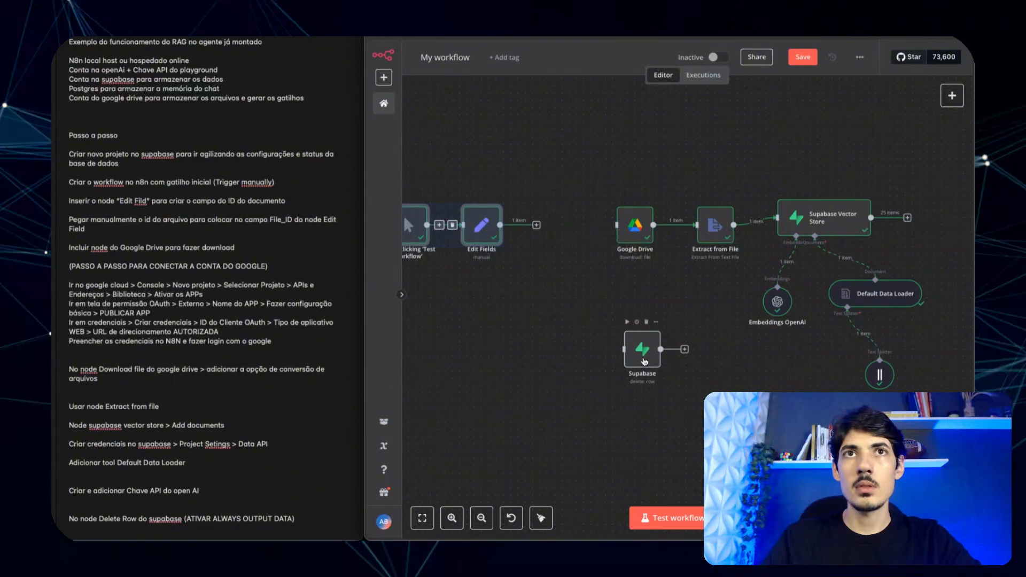
{"action": "left_click_drag", "start_coordinate": [642, 350], "coordinate": [614, 225]}
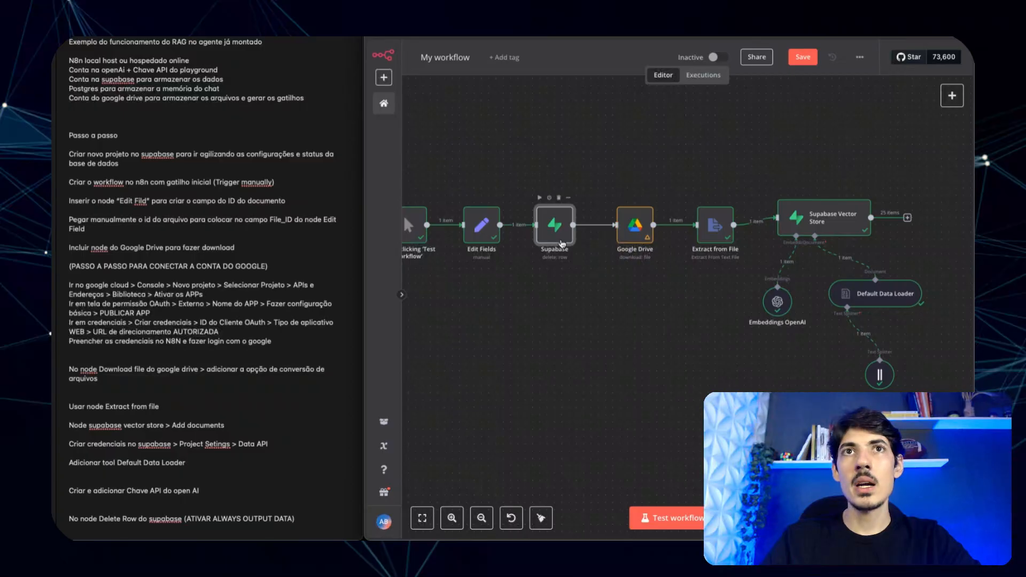
{"action": "left_click_drag", "start_coordinate": [561, 245], "coordinate": [568, 245]}
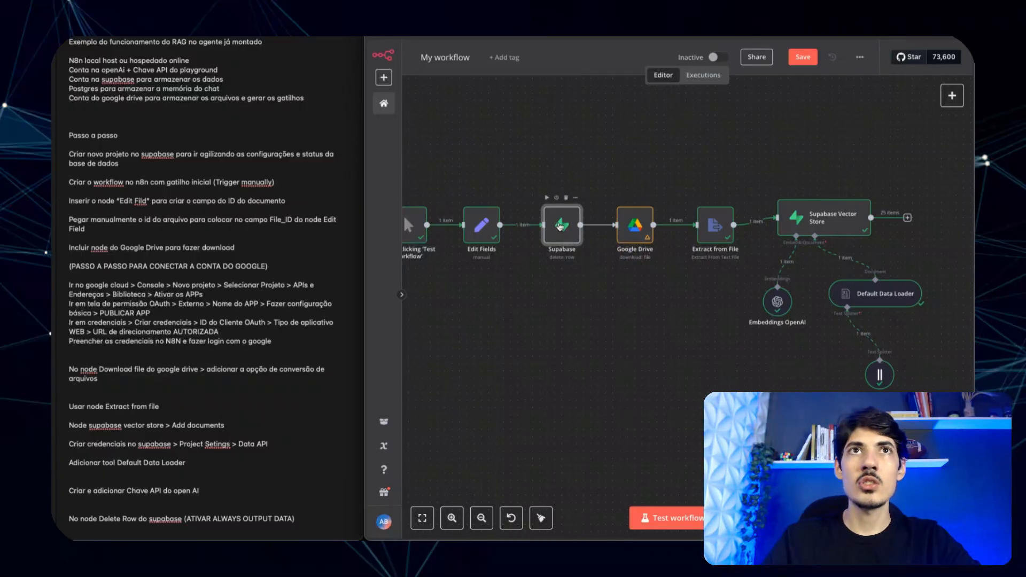
- Add a row condition matching the metadata column to {{ $json.File_id }}
{"action": "double_click", "coordinate": [560, 226]}
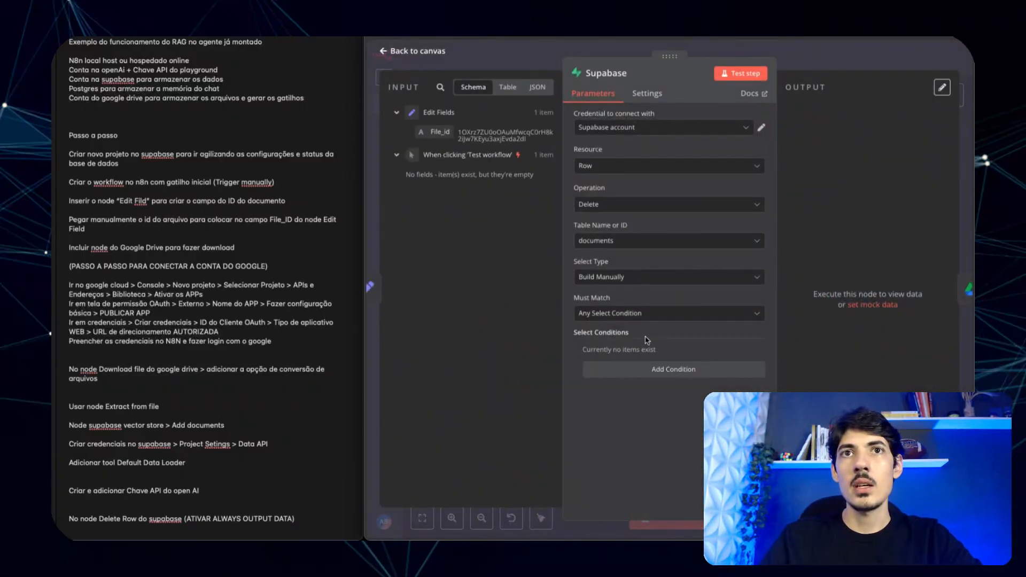
{"action": "left_click", "coordinate": [653, 370]}
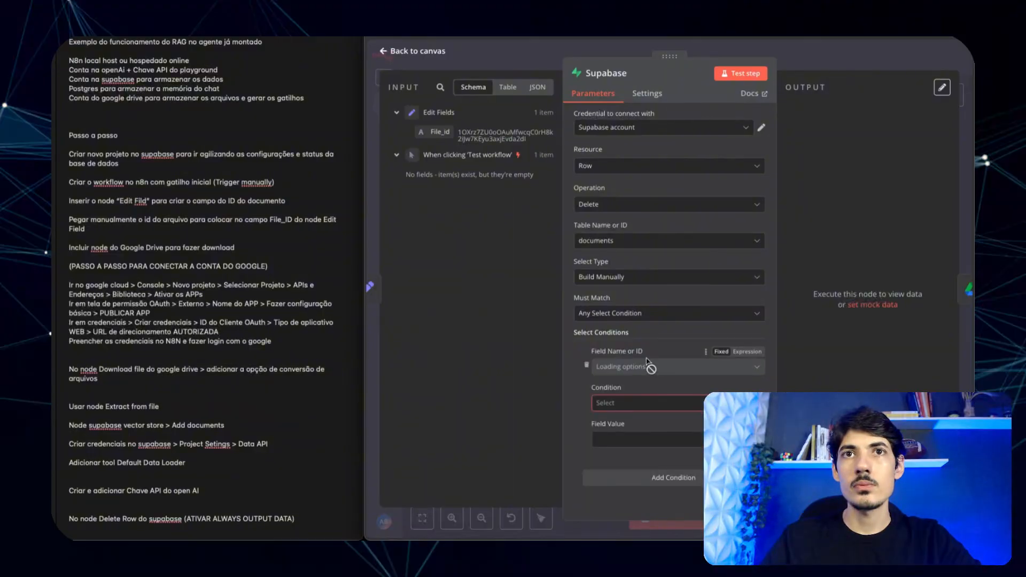
{"action": "left_click", "coordinate": [630, 368]}
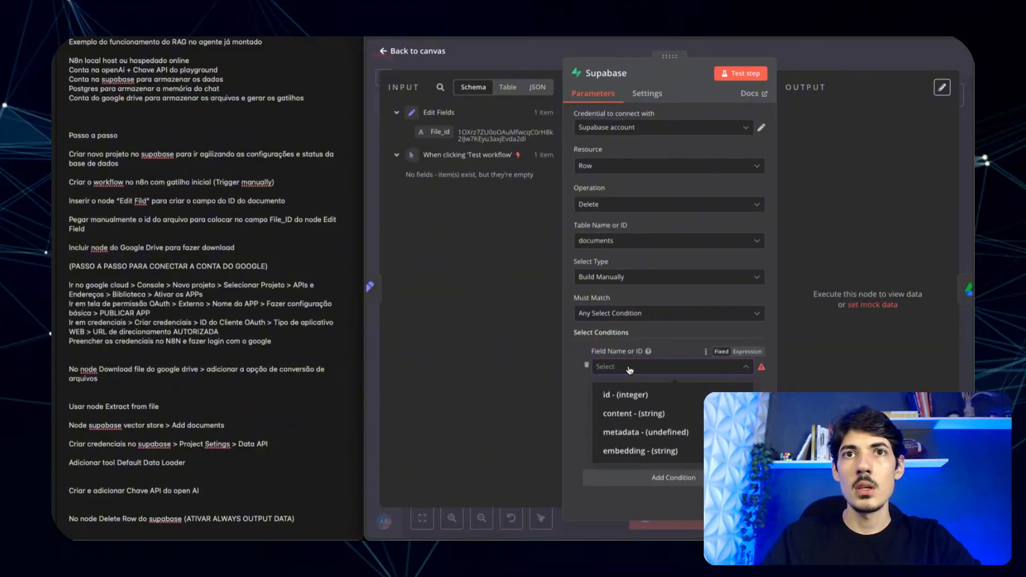
{"action": "left_click", "coordinate": [623, 431]}
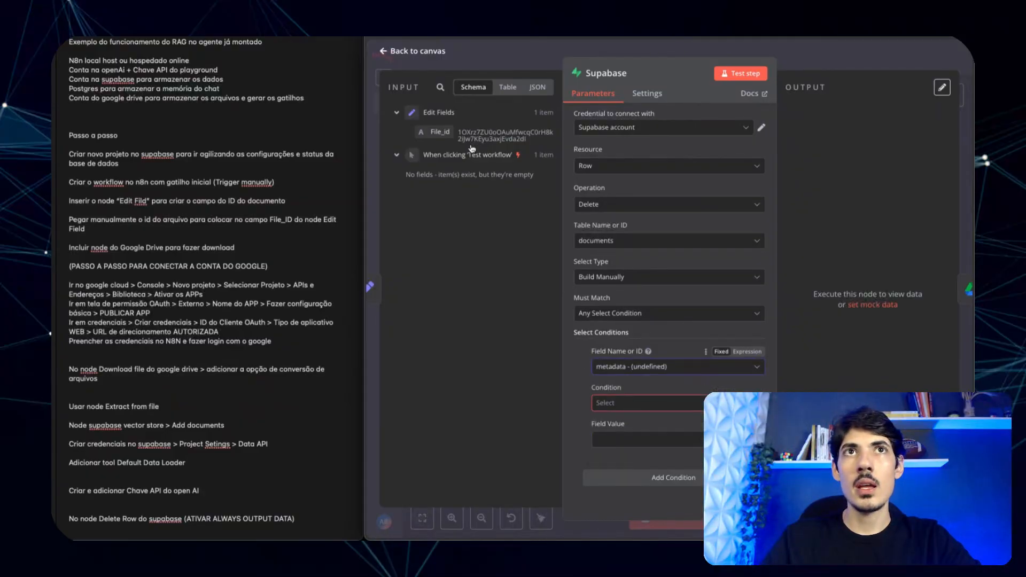
{"action": "left_click_drag", "start_coordinate": [437, 132], "coordinate": [613, 405]}
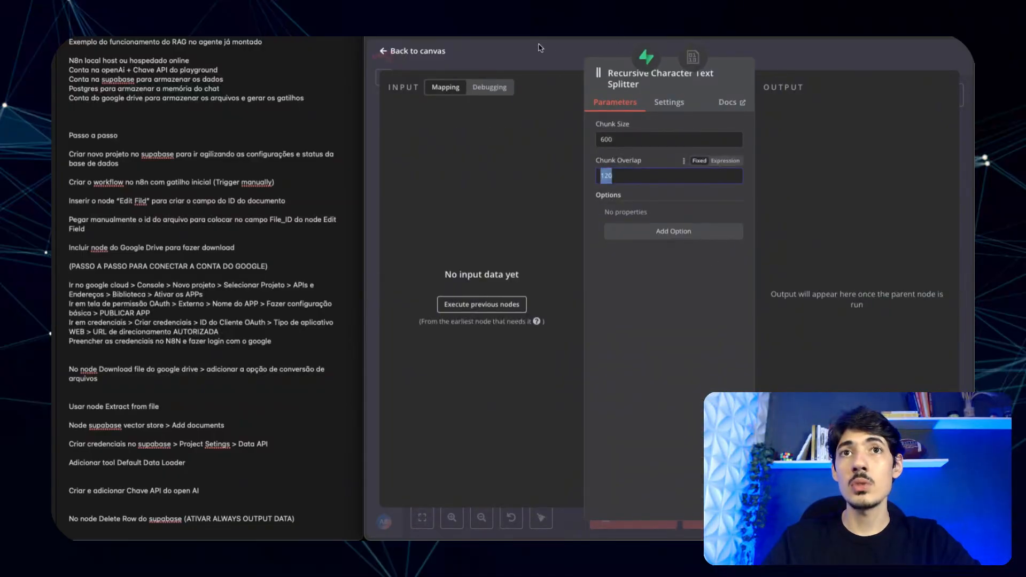
- Inspect the reference workflow's Delete Row node and its resolved filter value
{"action": "key", "text": "Escape"}
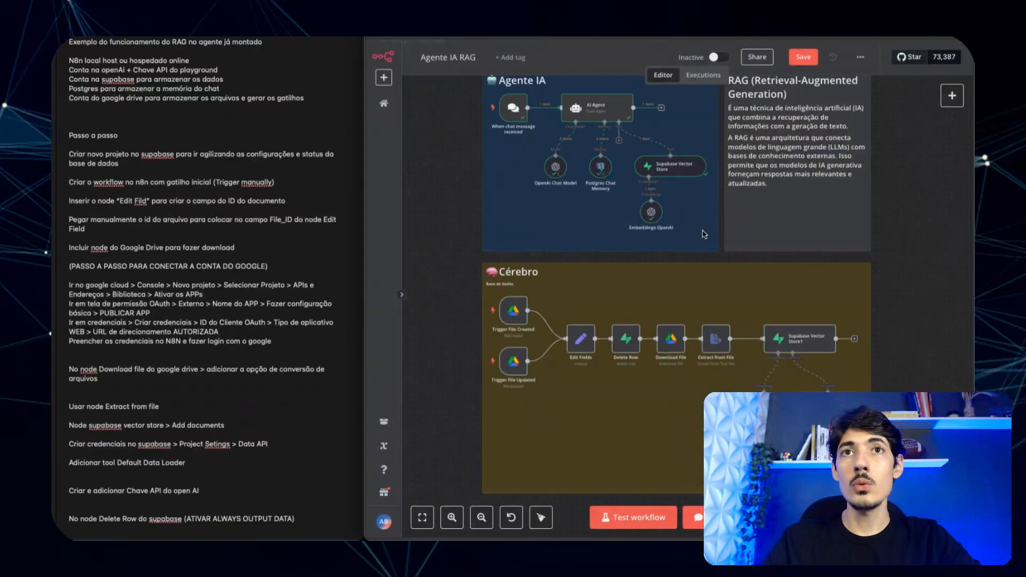
{"action": "double_click", "coordinate": [627, 337]}
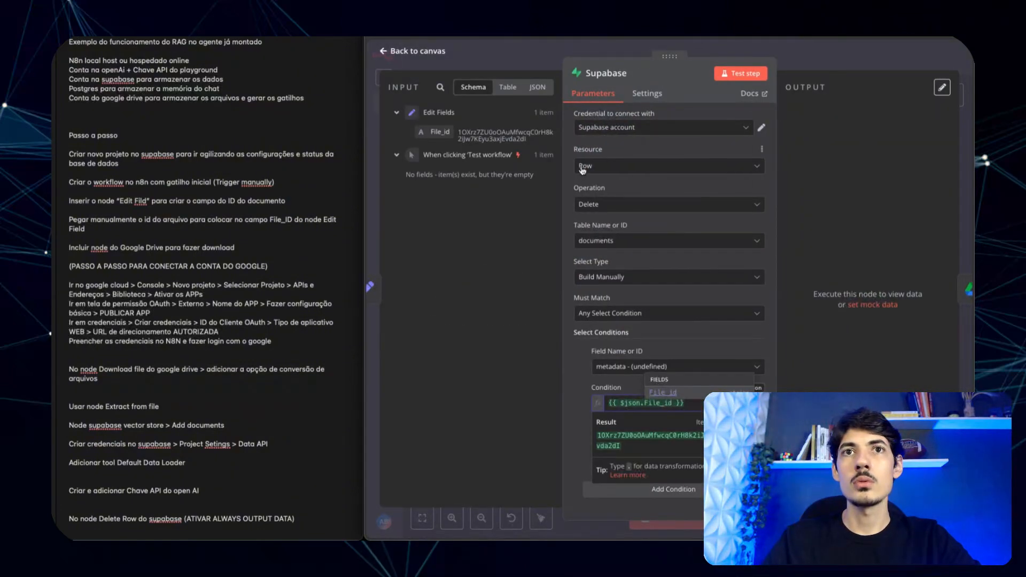
{"action": "left_click", "coordinate": [623, 331]}
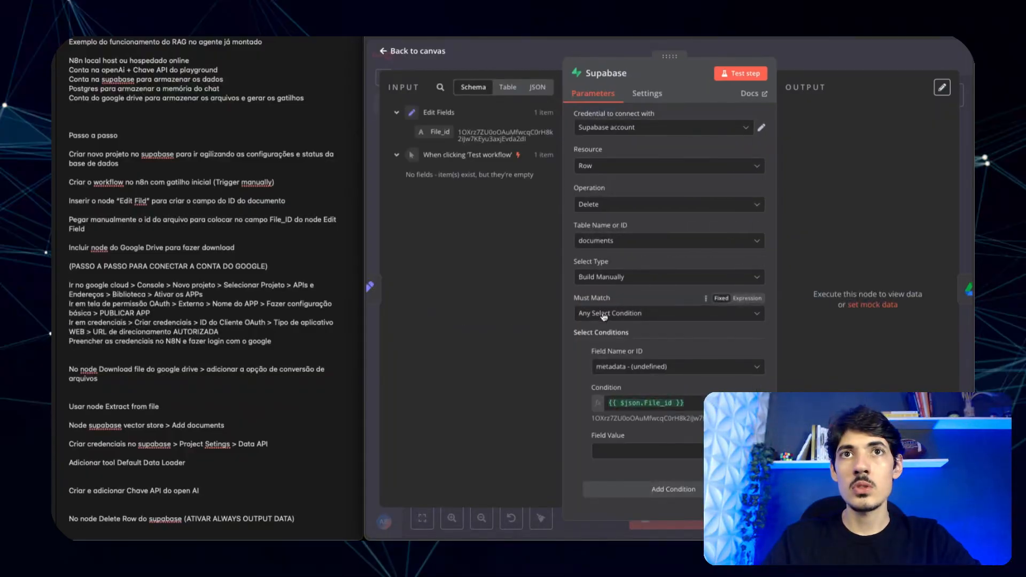
- Switch Select Type to String and set Filters to metadata->>file_id=eq.{{ $json.File_id }}
{"action": "left_click", "coordinate": [603, 277]}
{"action": "left_click", "coordinate": [615, 322]}
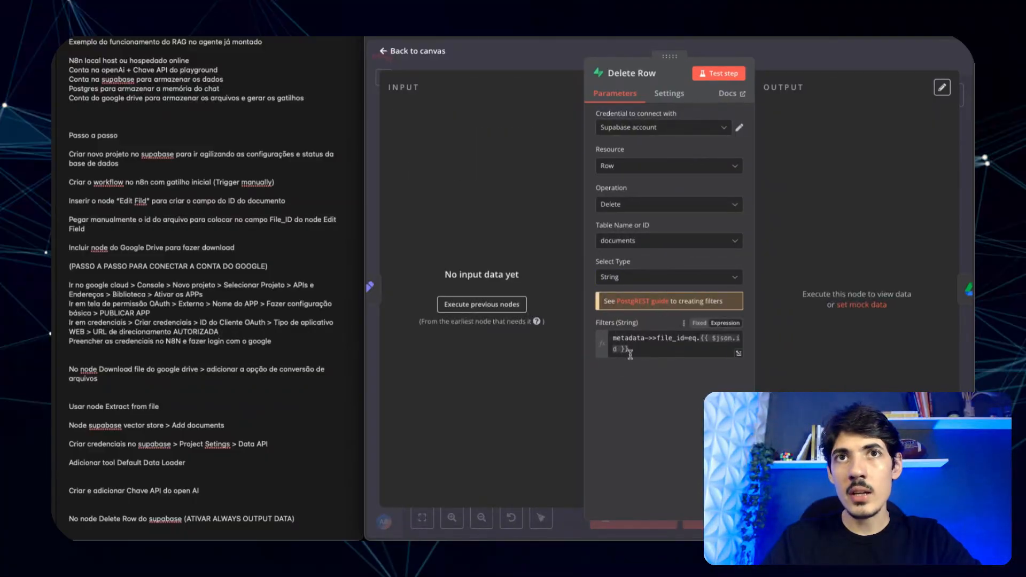
{"action": "left_click_drag", "start_coordinate": [645, 351], "coordinate": [615, 334]}
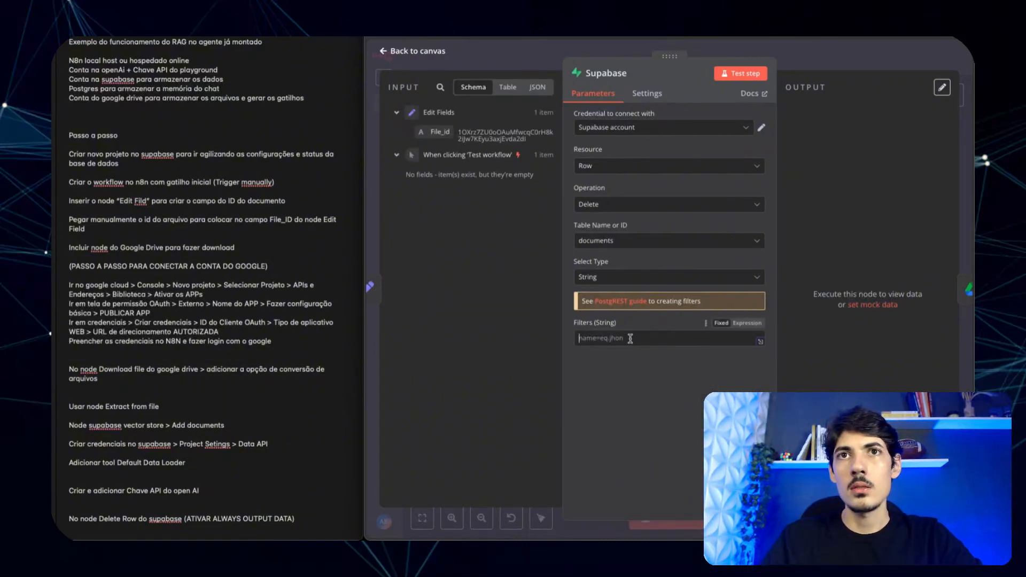
{"action": "type", "text": "metadata->>file_id=eq.{{ $json.id }}"}
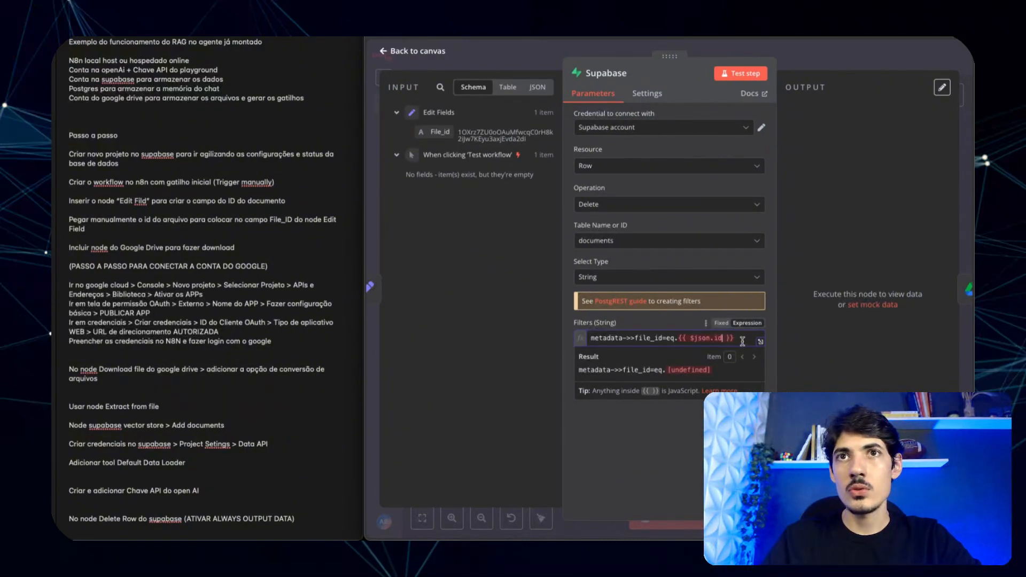
{"action": "left_click_drag", "start_coordinate": [735, 337], "coordinate": [680, 339]}
{"action": "key", "text": "BackSpace"}
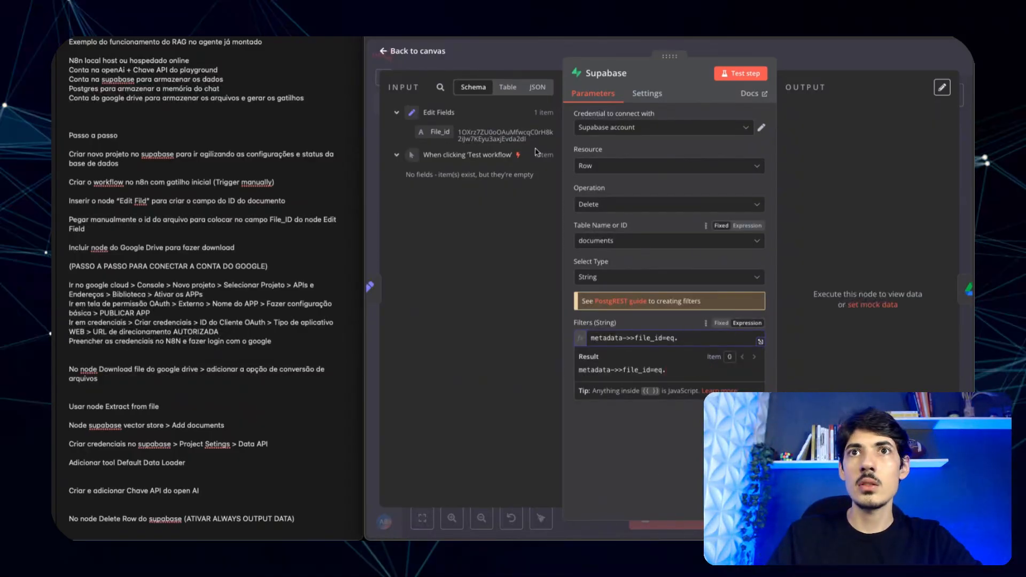
{"action": "left_click_drag", "start_coordinate": [442, 133], "coordinate": [716, 338]}
{"action": "left_click", "coordinate": [668, 464]}
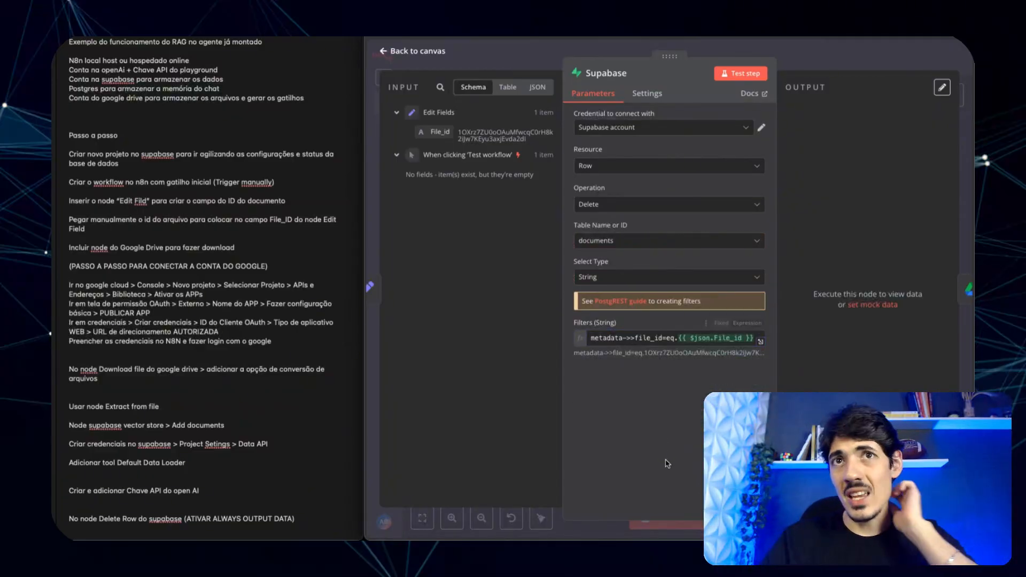
- Review the metadata->>file_id=eq. prefix of the filter, then view the Supabase documents table
{"action": "left_click_drag", "start_coordinate": [676, 338], "coordinate": [593, 338]}
{"action": "left_click", "coordinate": [648, 484]}
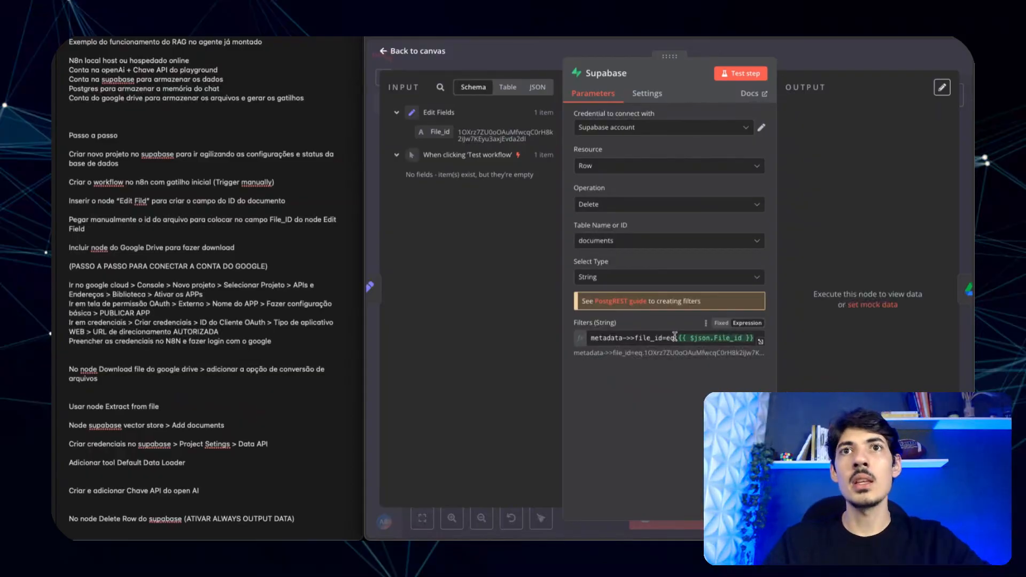
{"action": "left_click_drag", "start_coordinate": [678, 338], "coordinate": [587, 339]}
{"action": "left_click", "coordinate": [653, 484]}
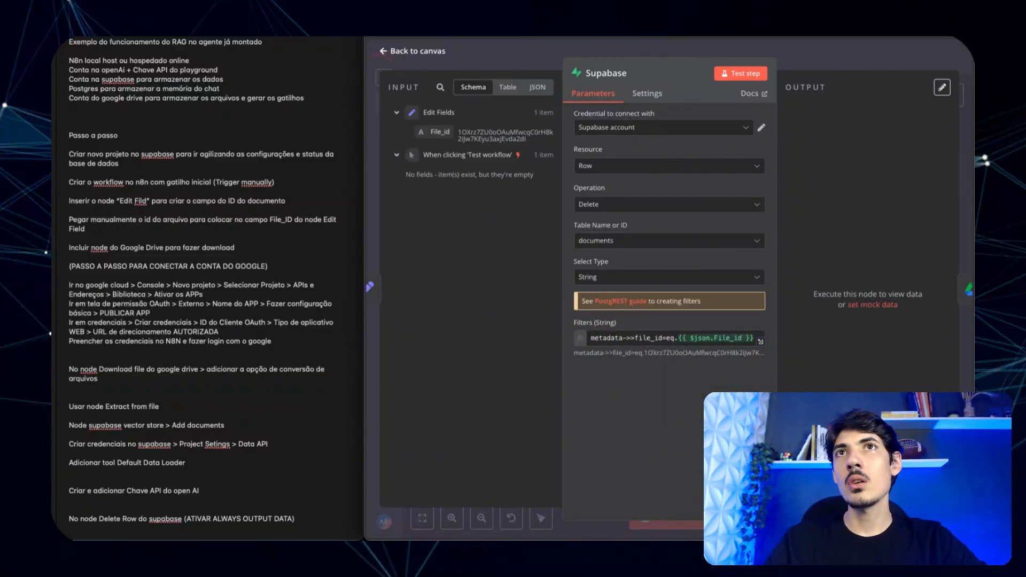
{"action": "key", "text": "ctrl+Tab"}
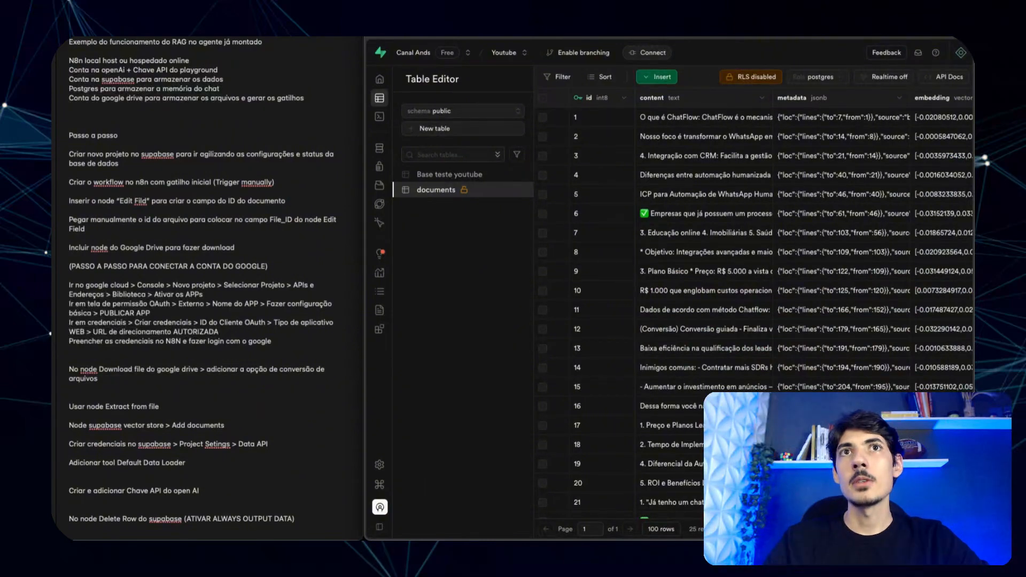
- Back in the delete node, select and copy the whole file_id filter expression
{"action": "key", "text": "ctrl+shift+Tab"}
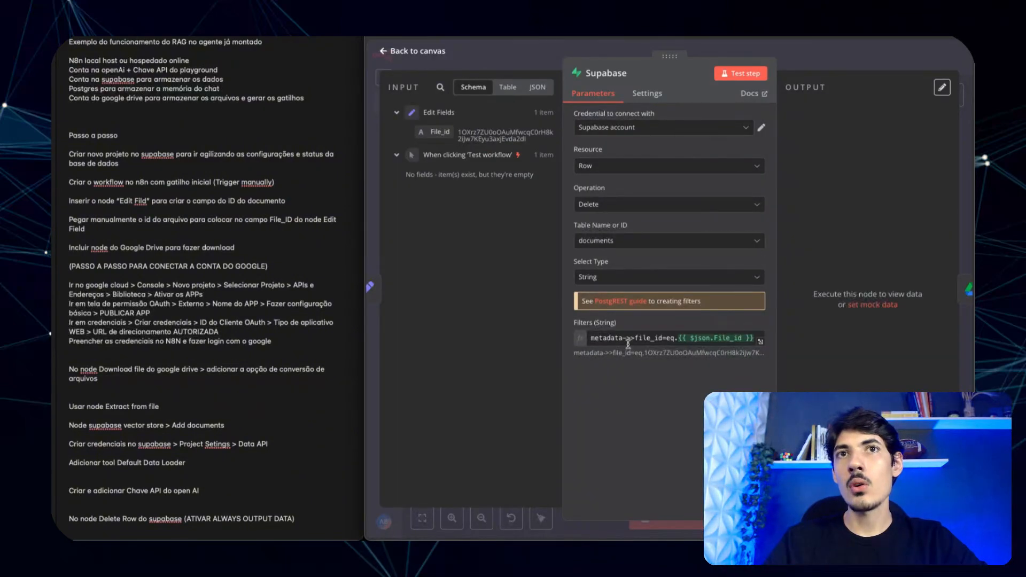
{"action": "left_click_drag", "start_coordinate": [636, 339], "coordinate": [659, 338]}
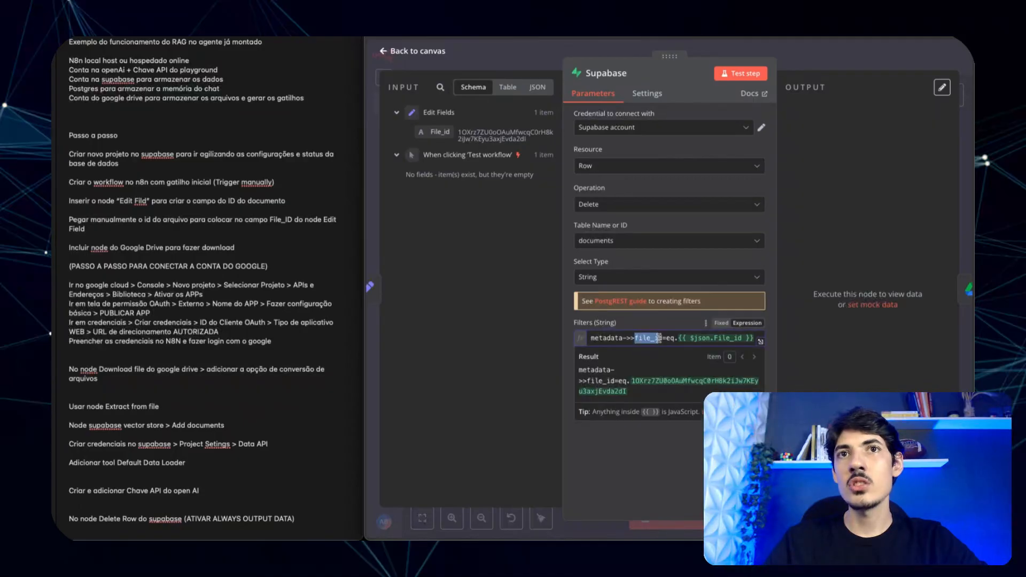
{"action": "left_click", "coordinate": [663, 451]}
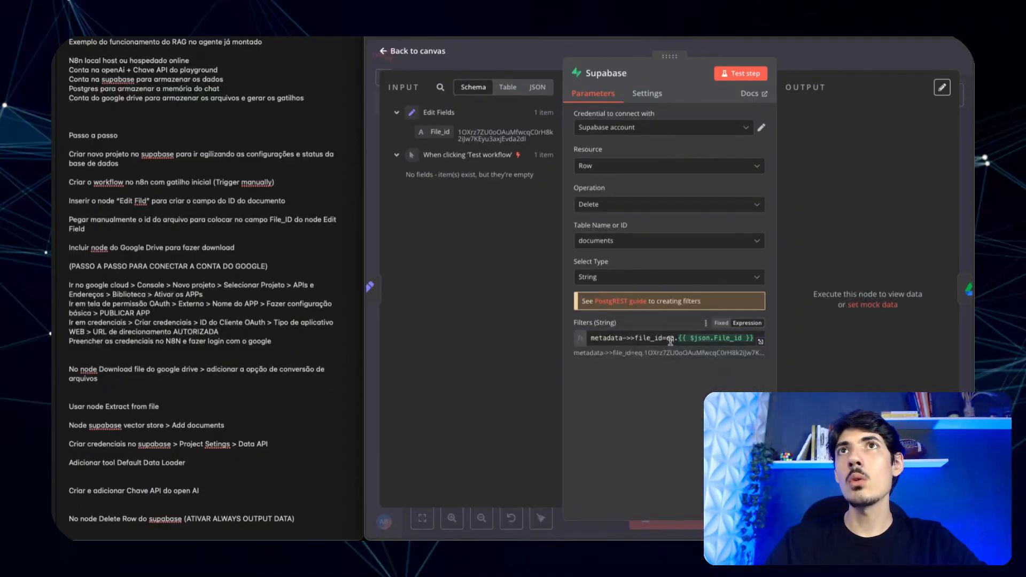
{"action": "key", "text": "ctrl+Tab"}
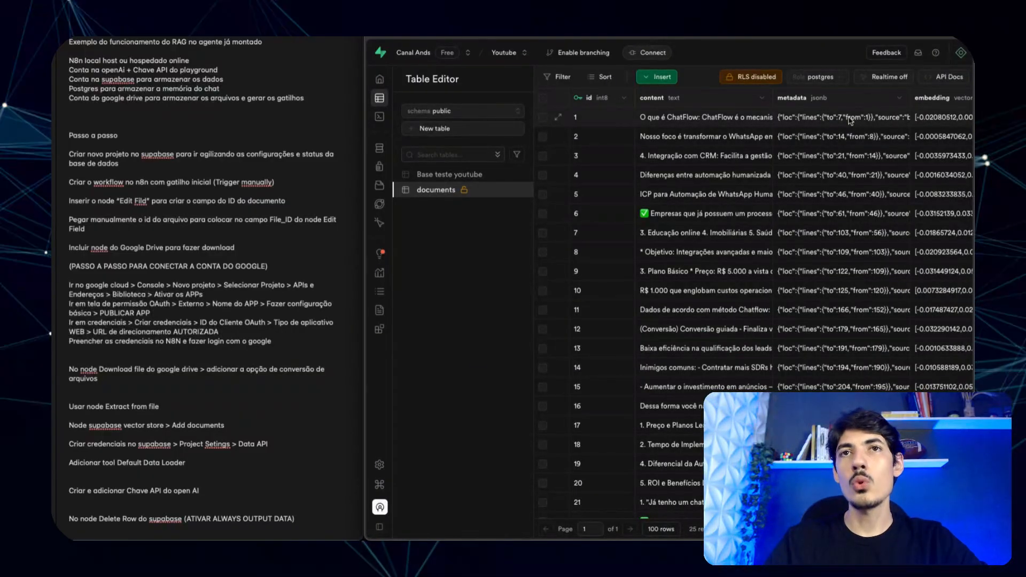
{"action": "key", "text": "ctrl+Tab"}
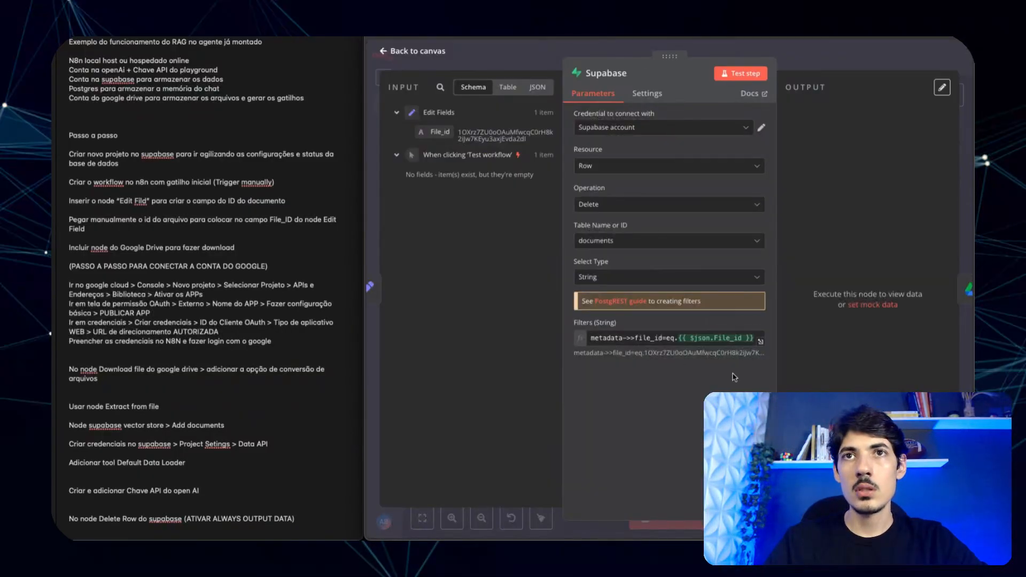
{"action": "left_click", "coordinate": [597, 336]}
{"action": "triple_click", "coordinate": [597, 336]}
{"action": "key", "text": "ctrl+c"}
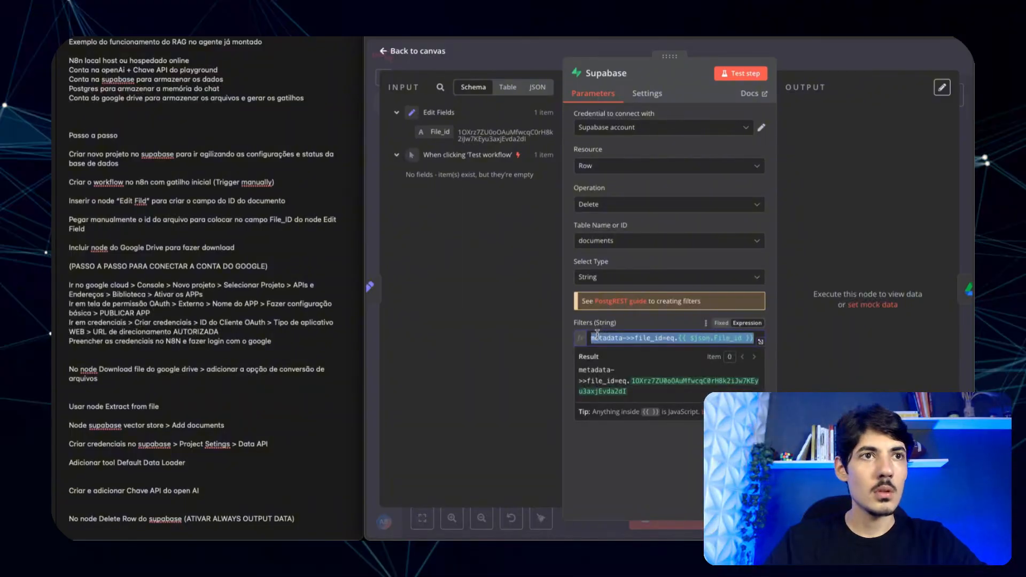
- Paste the filter expression as a new last line in the notes
{"action": "left_click", "coordinate": [223, 494]}
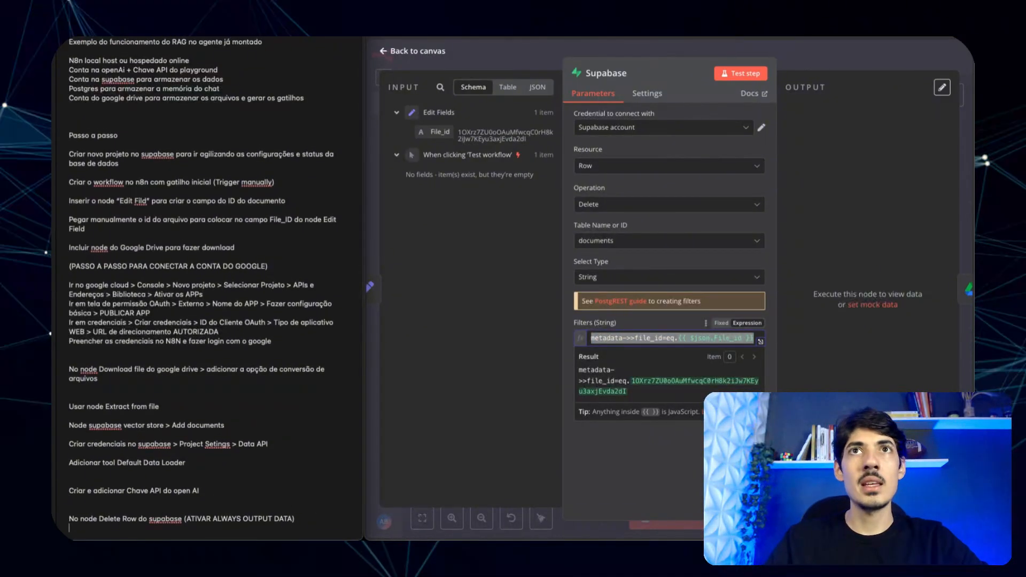
{"action": "key", "text": "Return"}
{"action": "key", "text": "Return"}
{"action": "key", "text": "ctrl+v"}
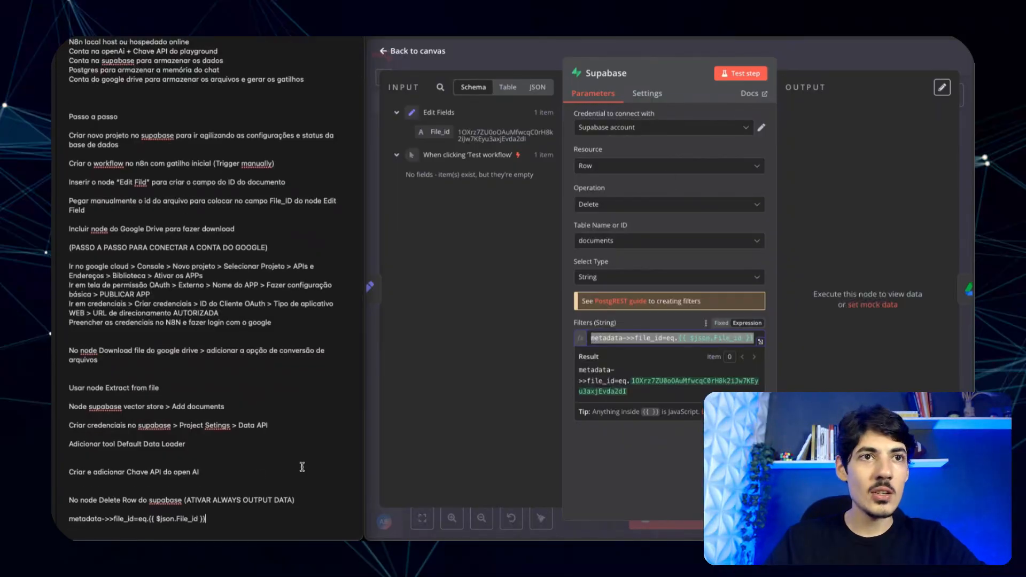
{"action": "left_click_drag", "start_coordinate": [294, 501], "coordinate": [186, 500]}
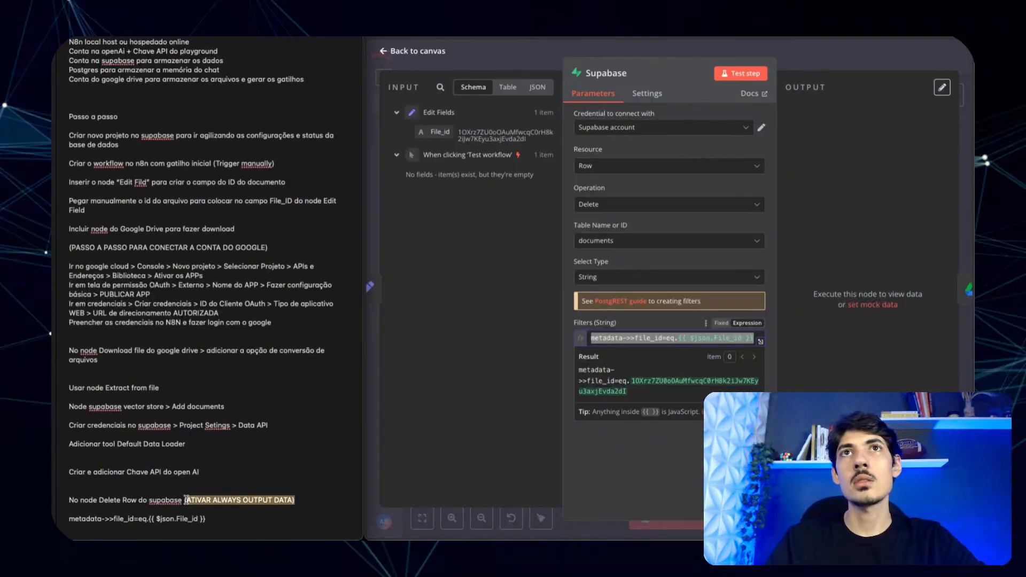
{"action": "left_click", "coordinate": [270, 467]}
- Turn on Always Output Data for the Supabase delete node and test the step
{"action": "left_click", "coordinate": [651, 99]}
{"action": "left_click", "coordinate": [651, 99]}
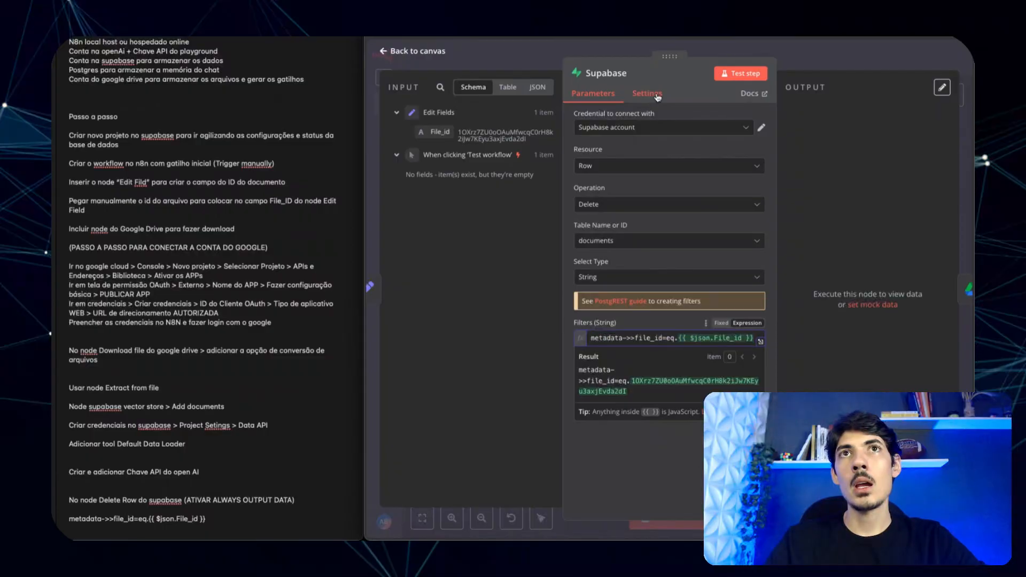
{"action": "left_click", "coordinate": [584, 132]}
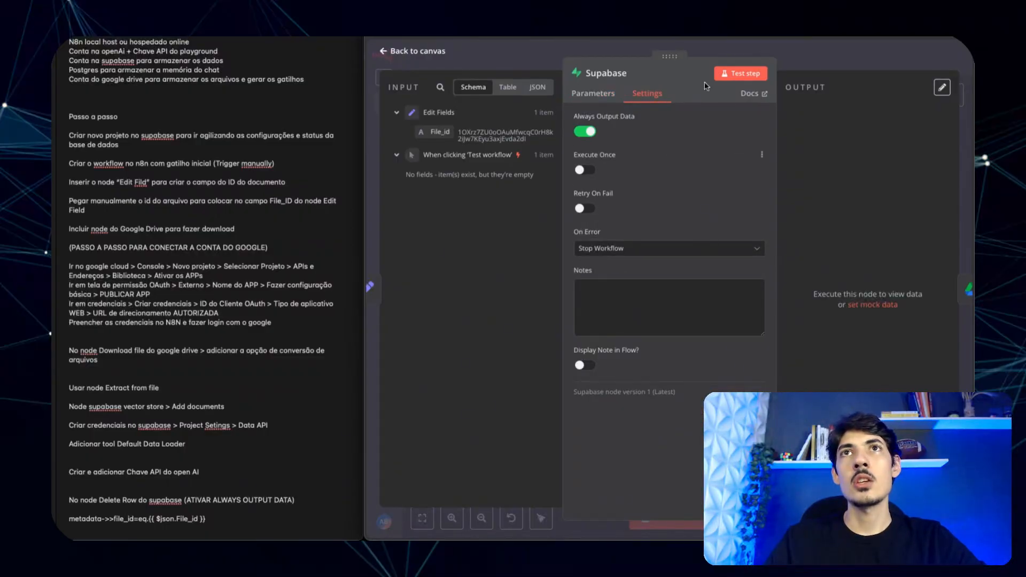
{"action": "left_click", "coordinate": [741, 73]}
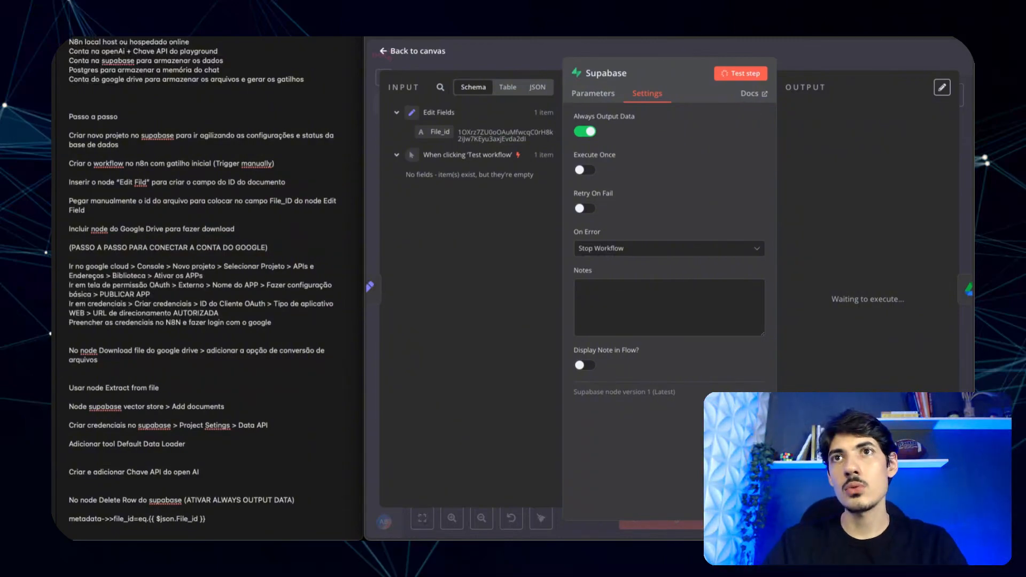
- Confirm the Supabase documents table is now empty, then return to the n8n canvas
{"action": "key", "text": "ctrl+Tab"}
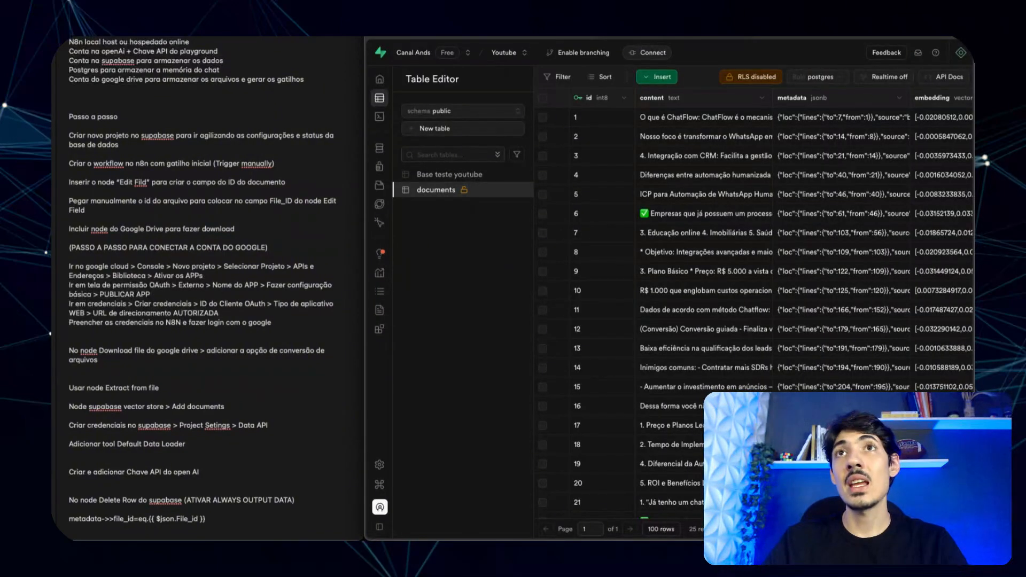
{"action": "key", "text": "ctrl+shift+Tab"}
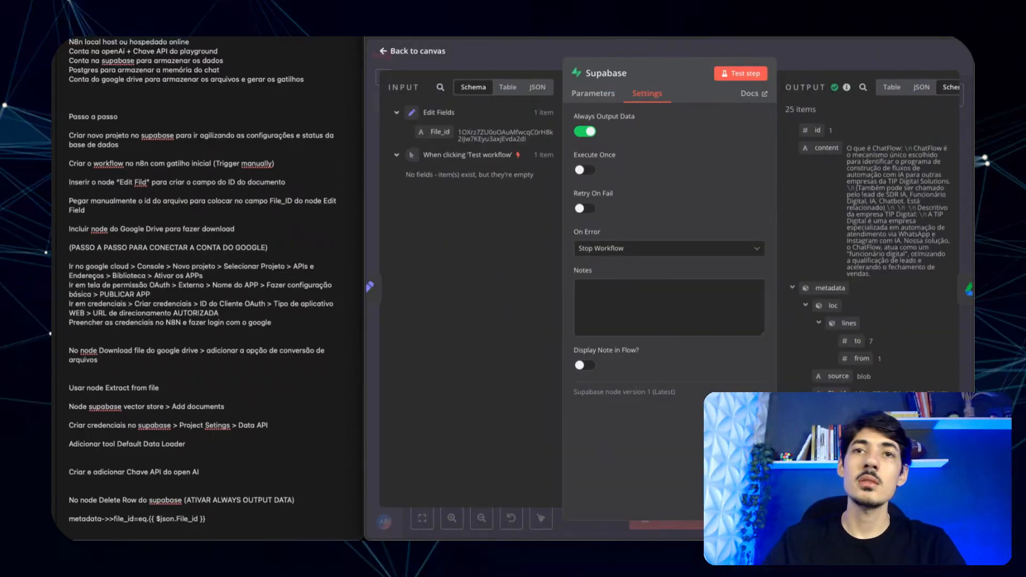
{"action": "key", "text": "ctrl+Tab"}
{"action": "scroll", "coordinate": [766, 345], "scroll_direction": "right", "scroll_amount": 2}
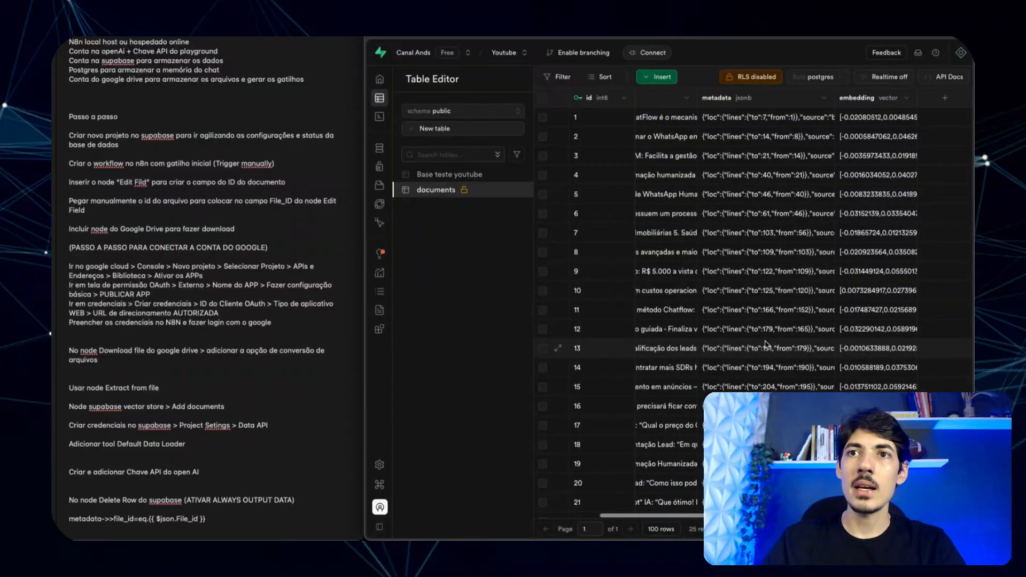
{"action": "scroll", "coordinate": [766, 345], "scroll_direction": "left", "scroll_amount": 2}
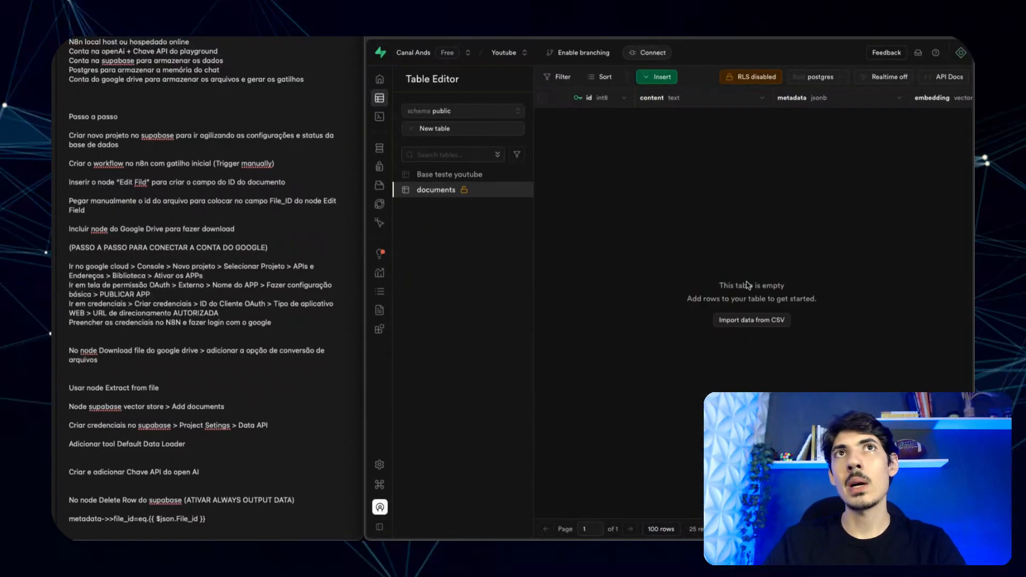
{"action": "key", "text": "ctrl+Tab"}
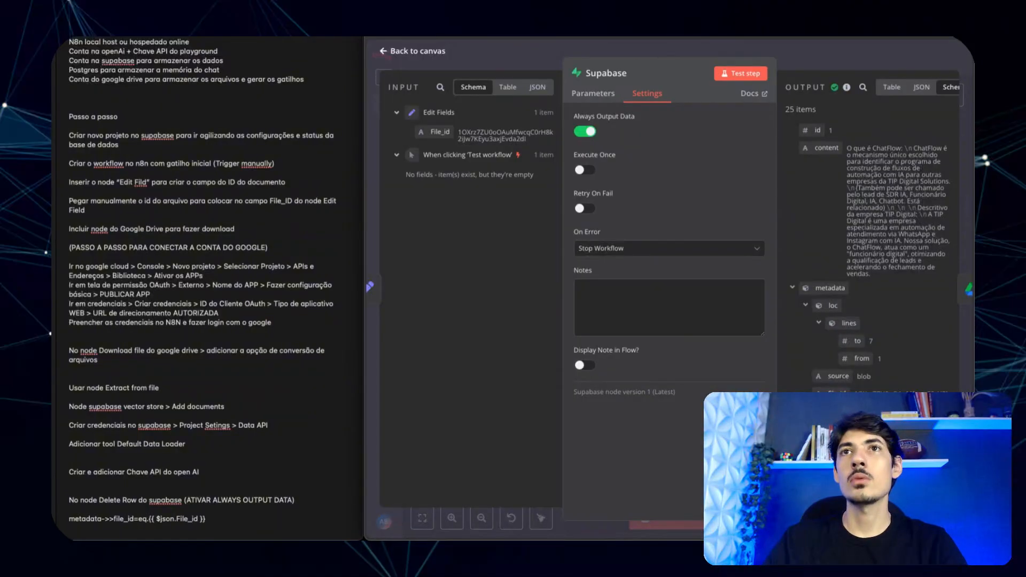
{"action": "left_click", "coordinate": [612, 47]}
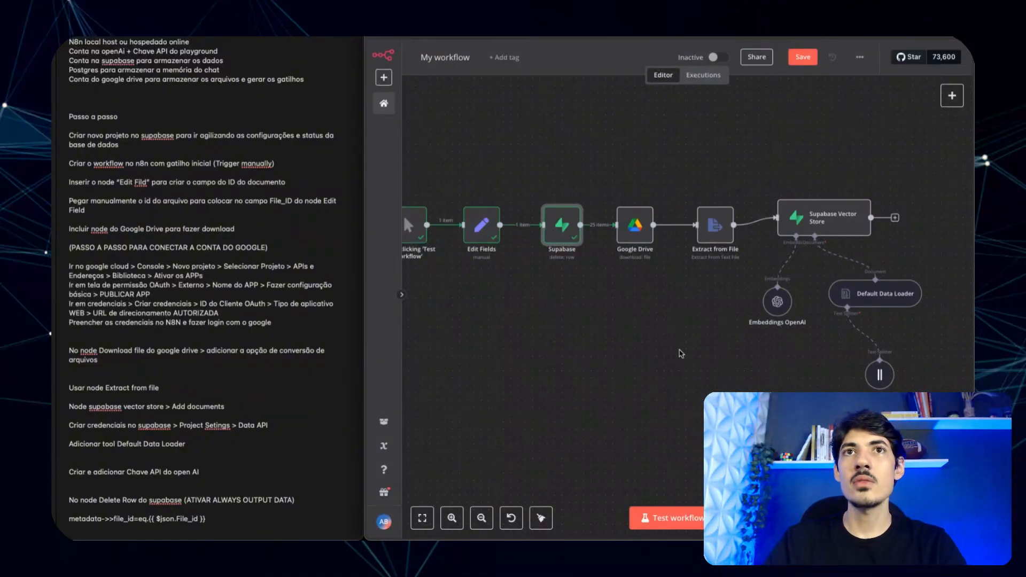
- Run the full workflow and open the Google Drive node failing with 404 resource not found
{"action": "left_click", "coordinate": [600, 324]}
{"action": "scroll", "coordinate": [698, 325], "scroll_direction": "down", "scroll_amount": 4}
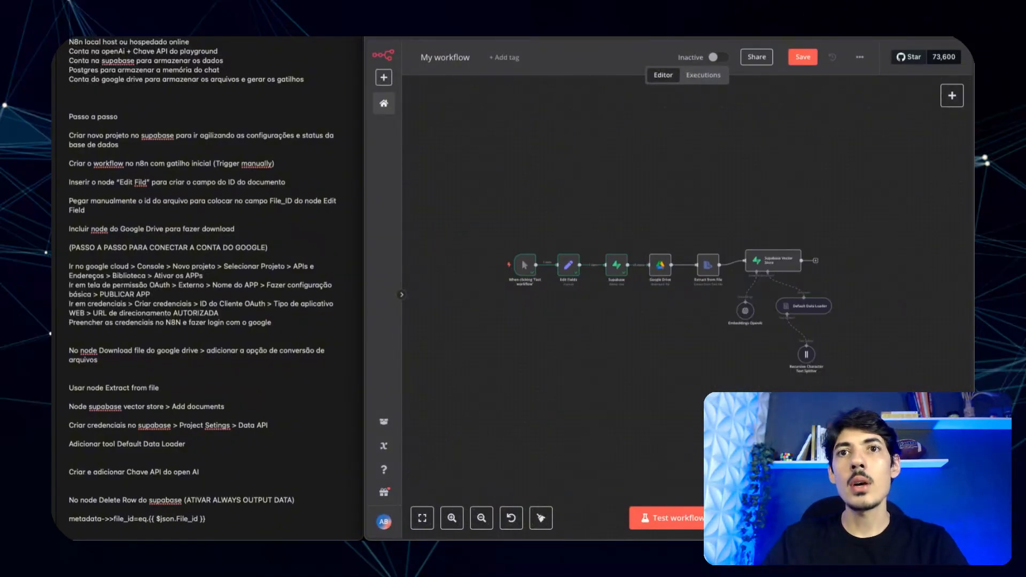
{"action": "left_click", "coordinate": [686, 520]}
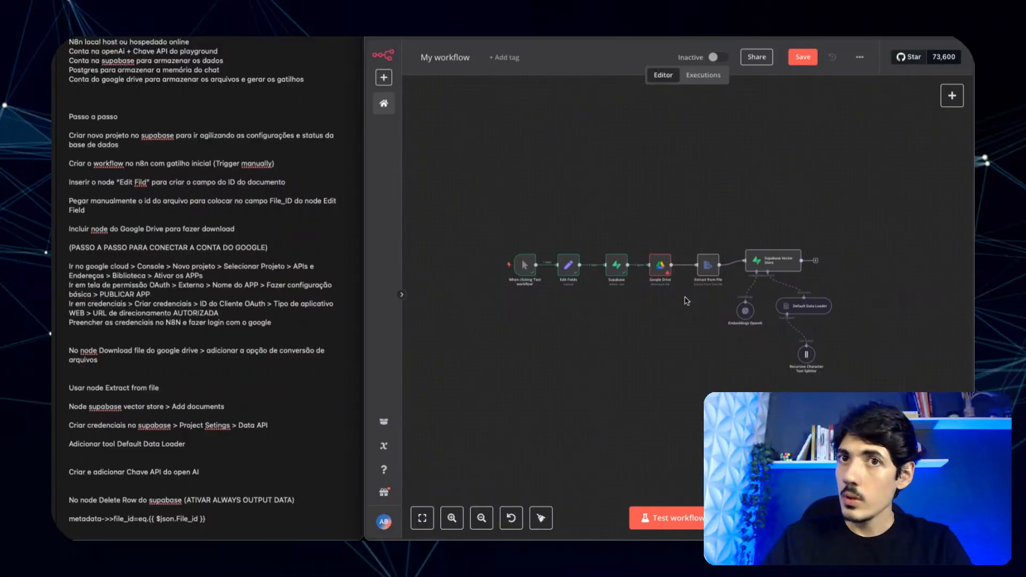
{"action": "left_click", "coordinate": [655, 269]}
{"action": "key", "text": "Return"}
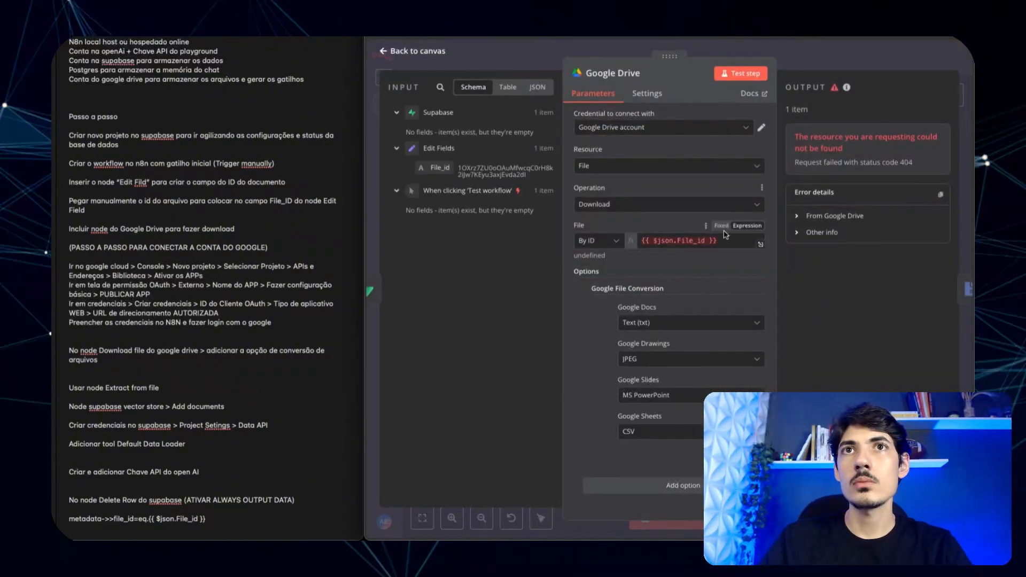
- Set Google Drive's file ID to {{ $('Edit Fields').item.json.File_id }} and retest the 11.8 kB download
{"action": "left_click_drag", "start_coordinate": [731, 242], "coordinate": [633, 245]}
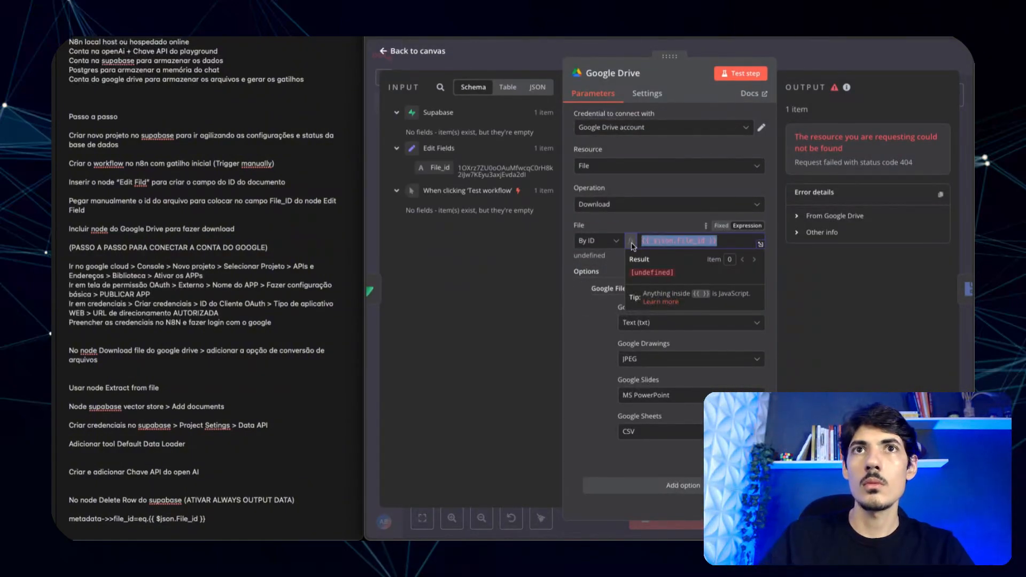
{"action": "key", "text": "BackSpace"}
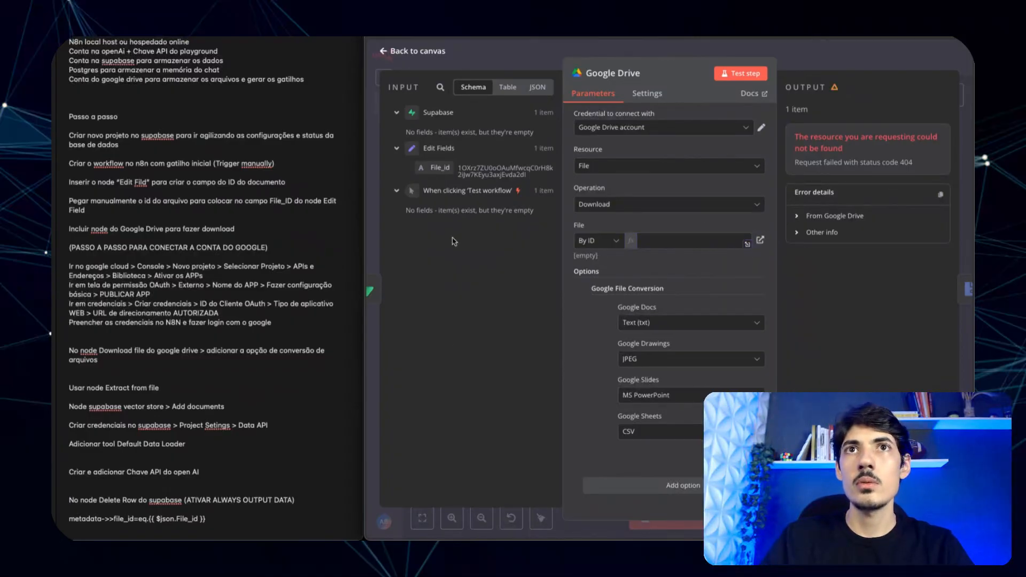
{"action": "left_click_drag", "start_coordinate": [448, 169], "coordinate": [690, 243]}
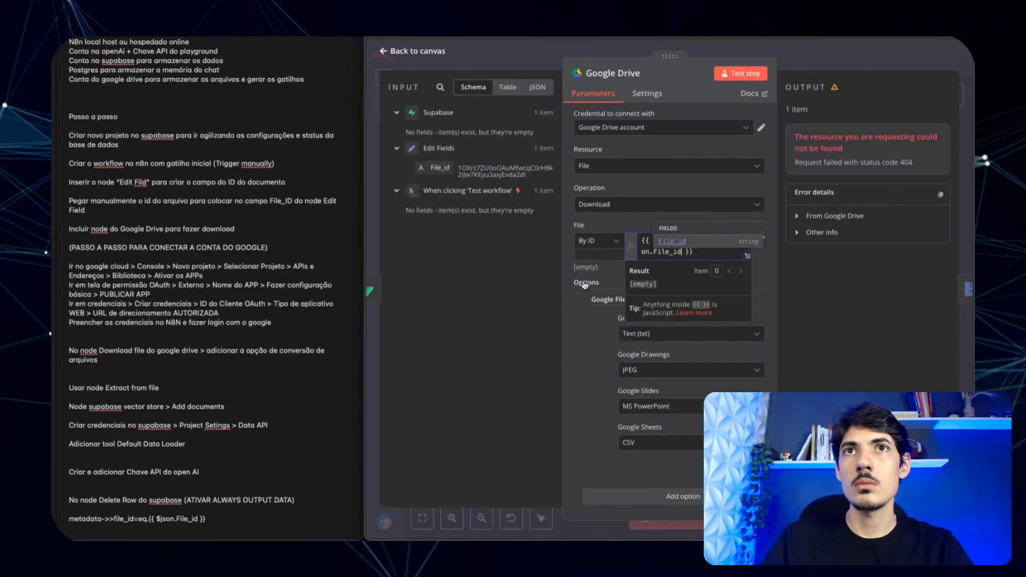
{"action": "left_click", "coordinate": [557, 373]}
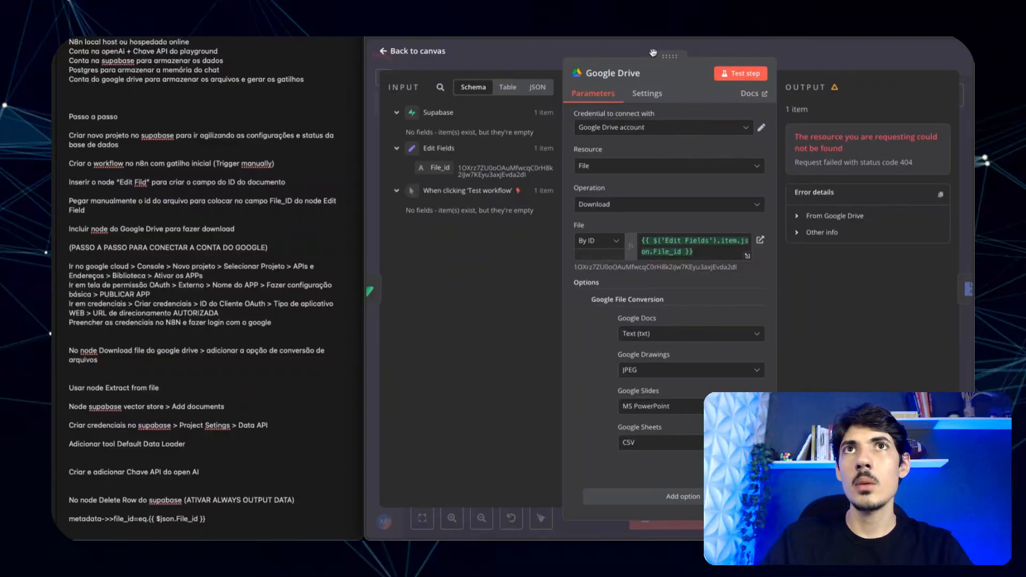
{"action": "left_click", "coordinate": [759, 78]}
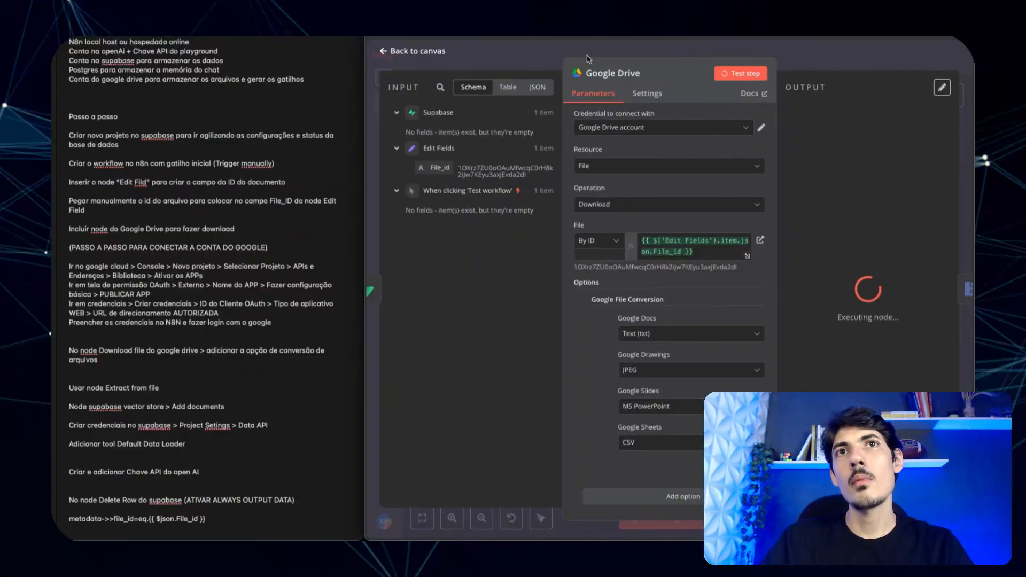
{"action": "left_click", "coordinate": [529, 60]}
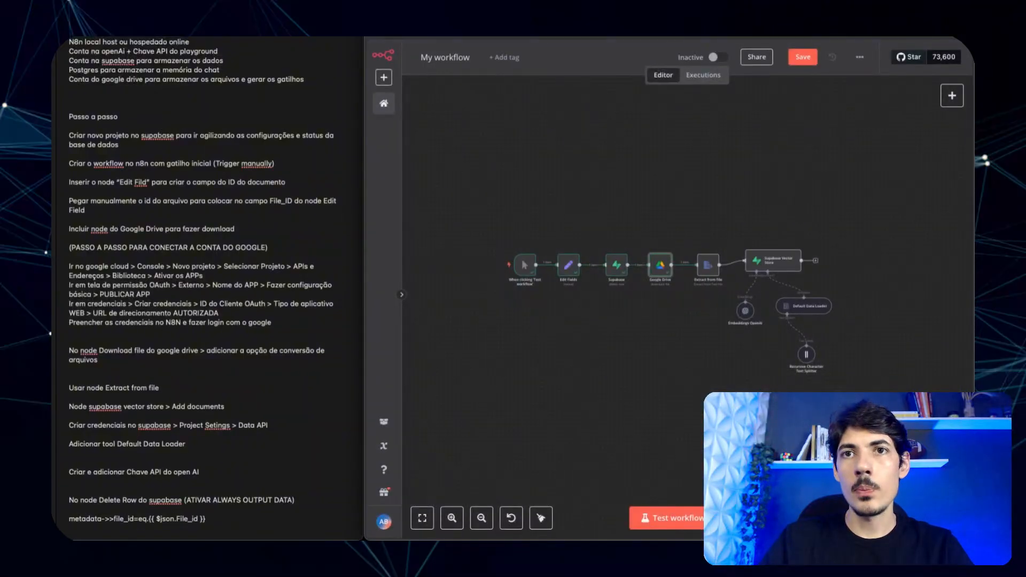
- Re-run the full workflow through the Supabase Vector Store and save it
{"action": "left_click", "coordinate": [666, 518]}
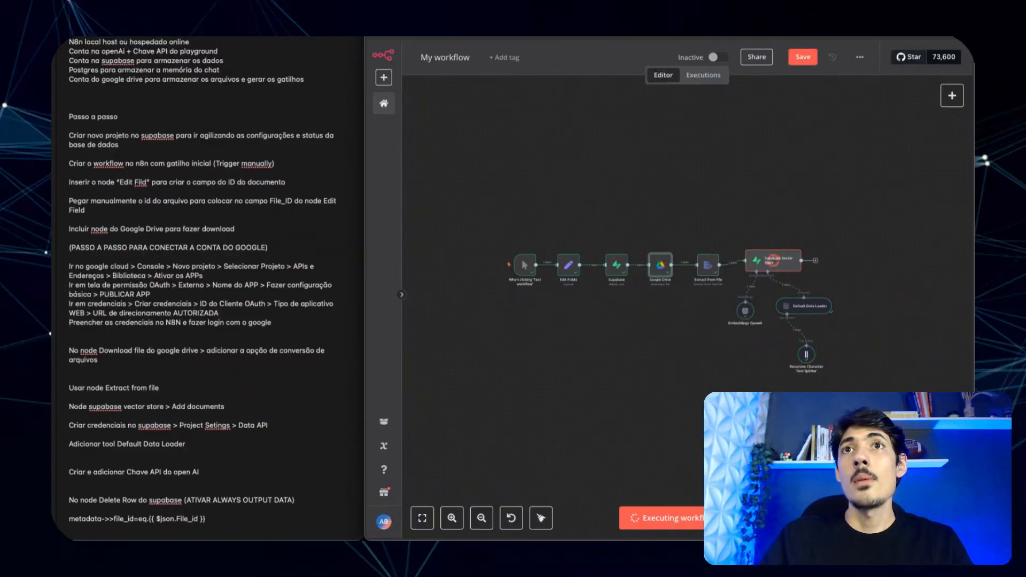
{"action": "left_click", "coordinate": [801, 62]}
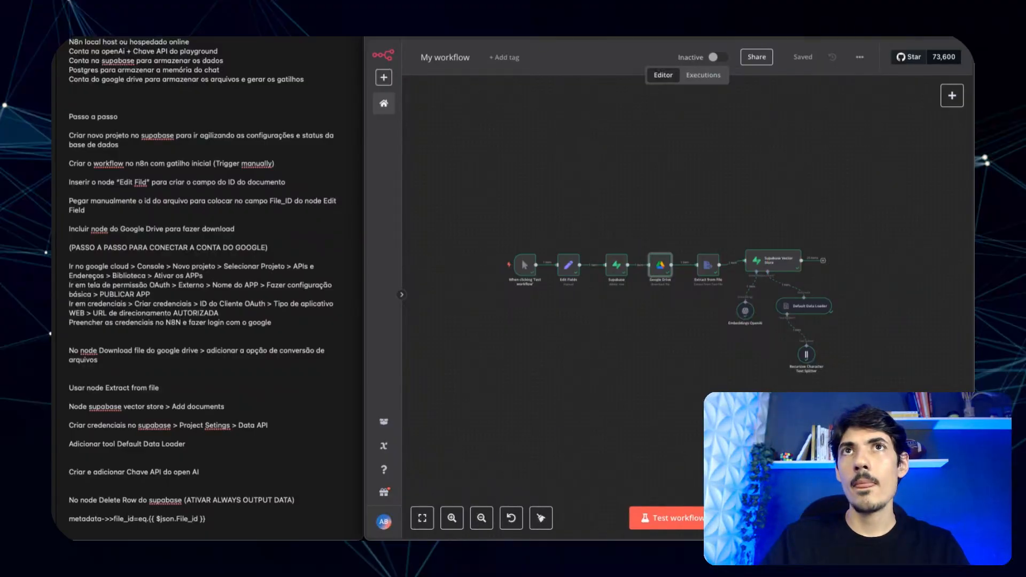
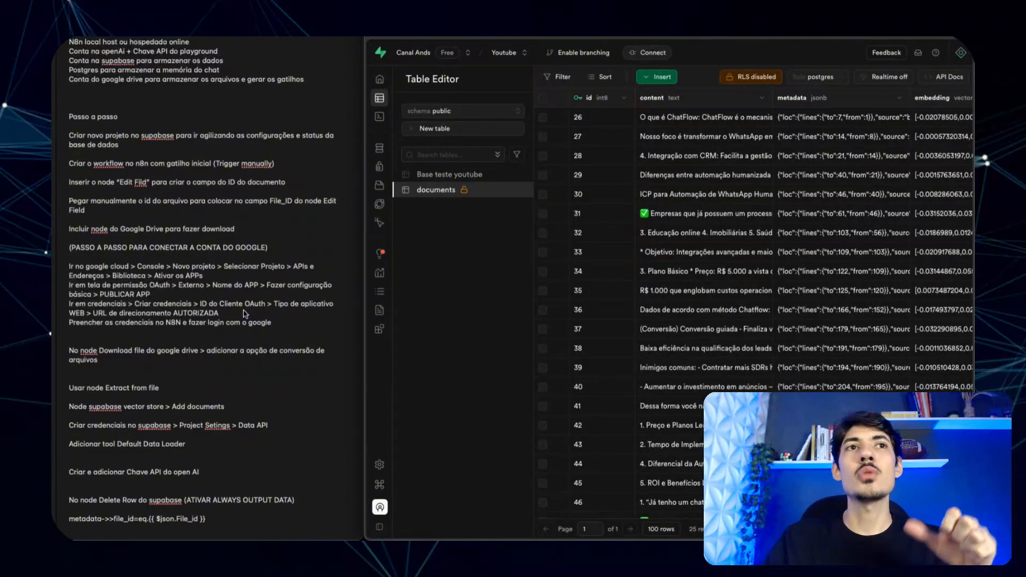
- Append ' (TER PELO MENOS 5 DOLs)' to the 'Criar e adicionar Chave API do open AI' note
{"action": "scroll", "coordinate": [206, 200], "scroll_direction": "up", "scroll_amount": 3}
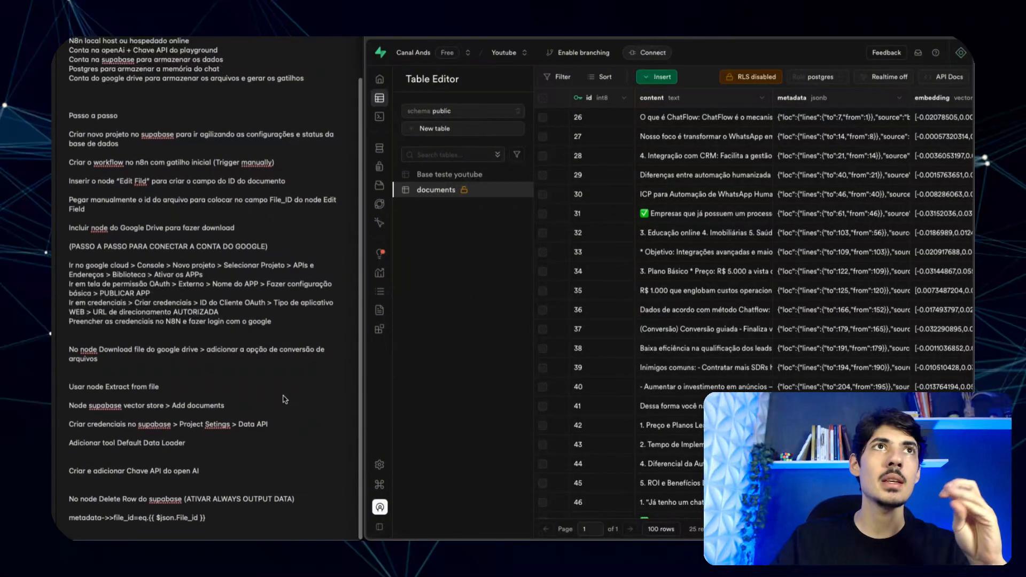
{"action": "scroll", "coordinate": [206, 200], "scroll_direction": "down", "scroll_amount": 3}
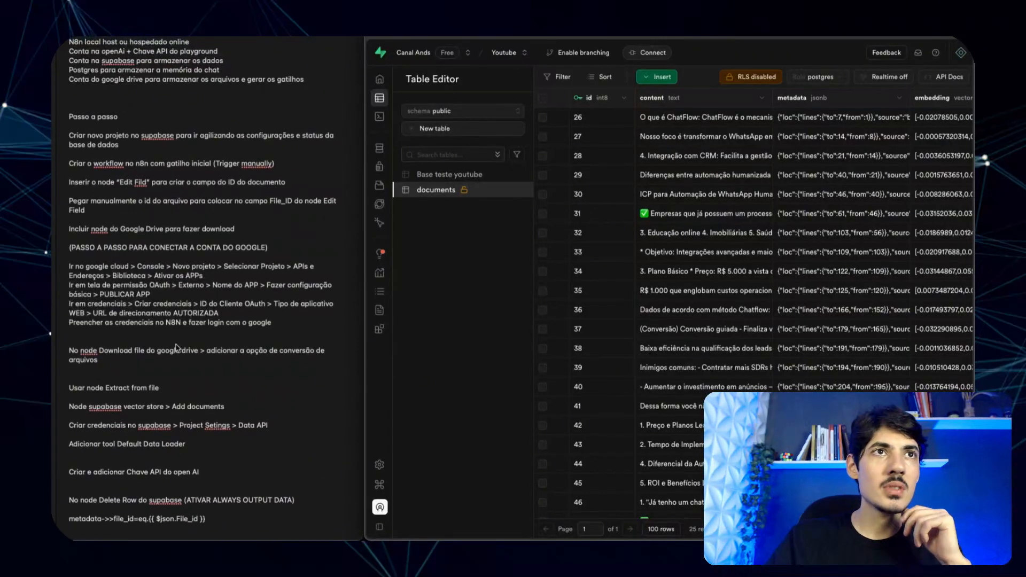
{"action": "scroll", "coordinate": [179, 378], "scroll_direction": "up", "scroll_amount": 3}
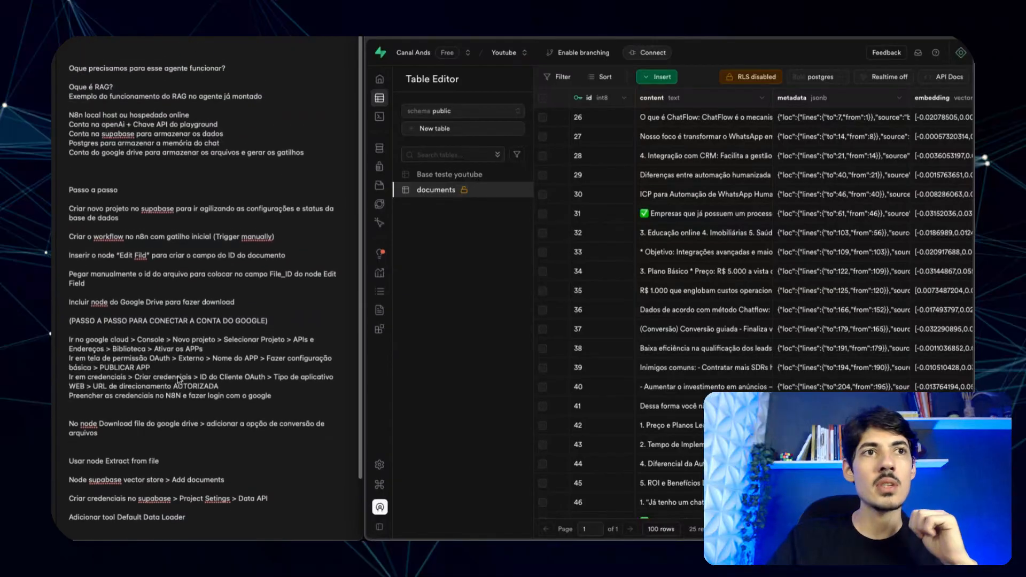
{"action": "scroll", "coordinate": [180, 380], "scroll_direction": "down", "scroll_amount": 3}
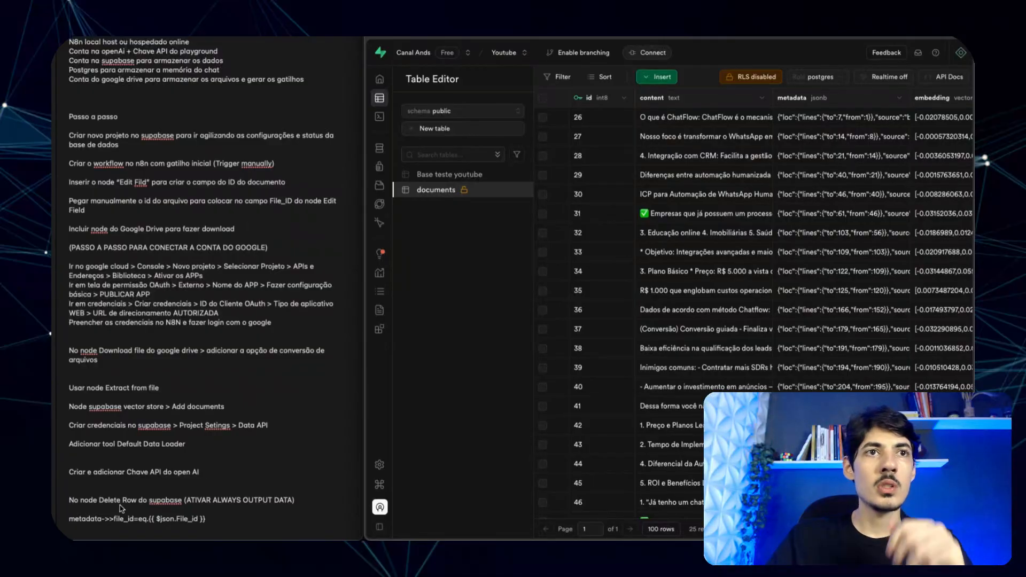
{"action": "left_click", "coordinate": [221, 472]}
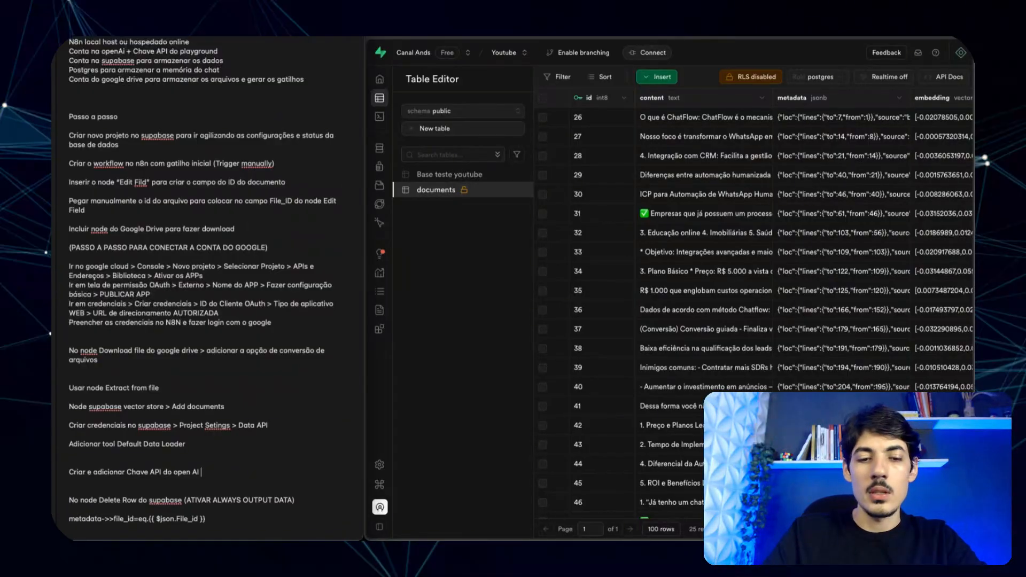
{"action": "type", "text": "(TER PE"}
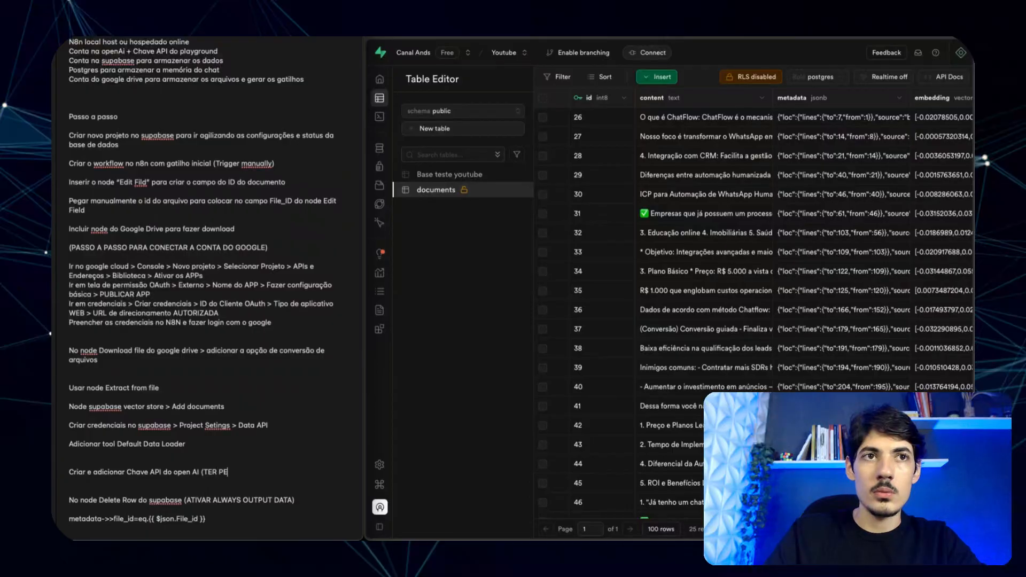
{"action": "type", "text": "LO MENOS "}
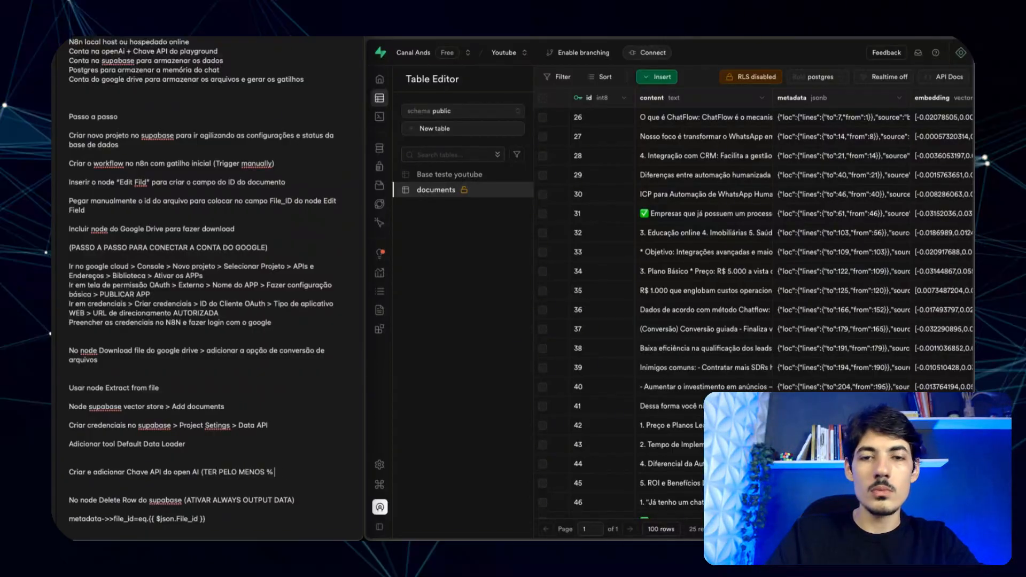
{"action": "type", "text": "5 DOL"}
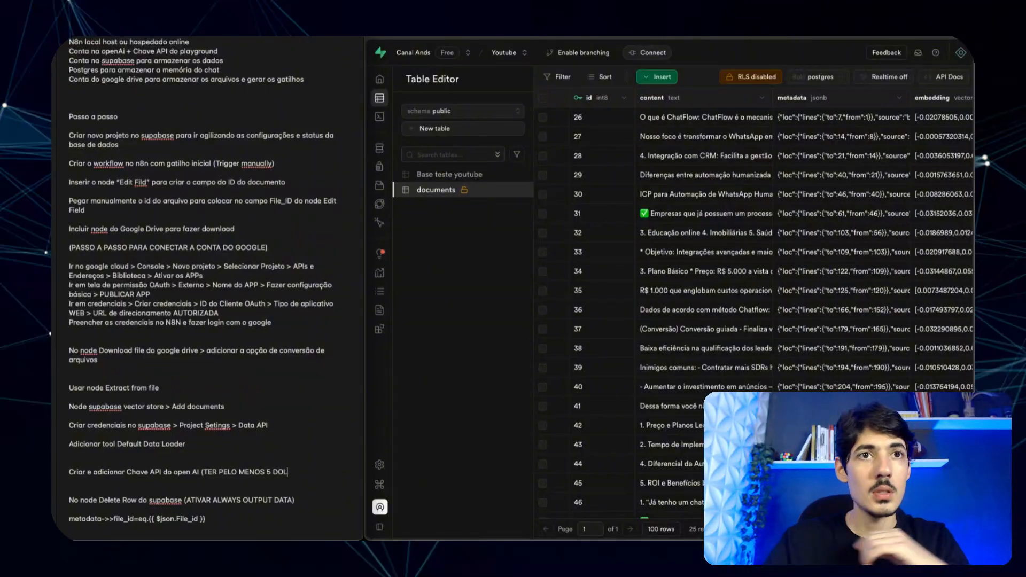
{"action": "type", "text": "s)"}
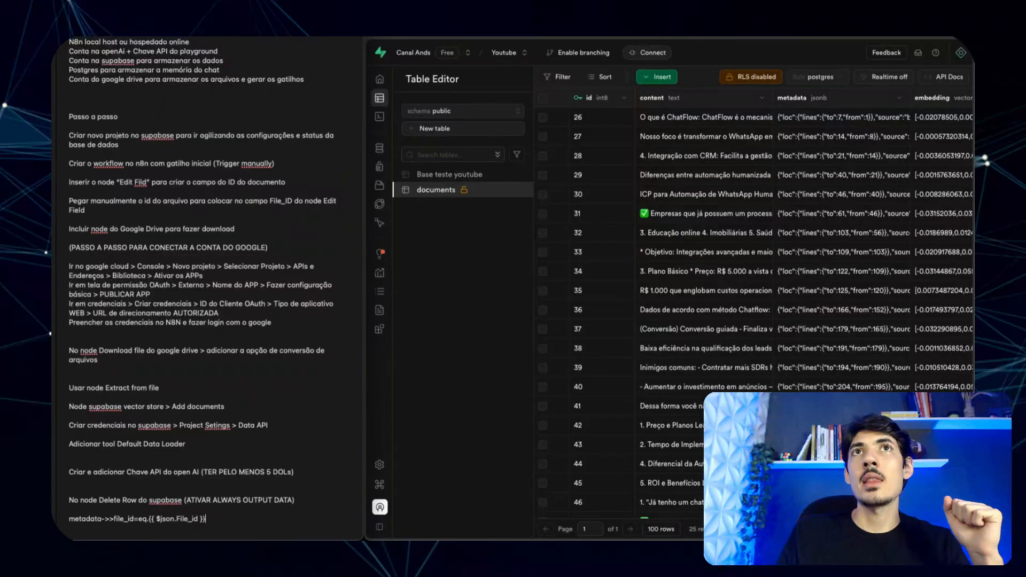
{"action": "key", "text": "ctrl+Tab"}
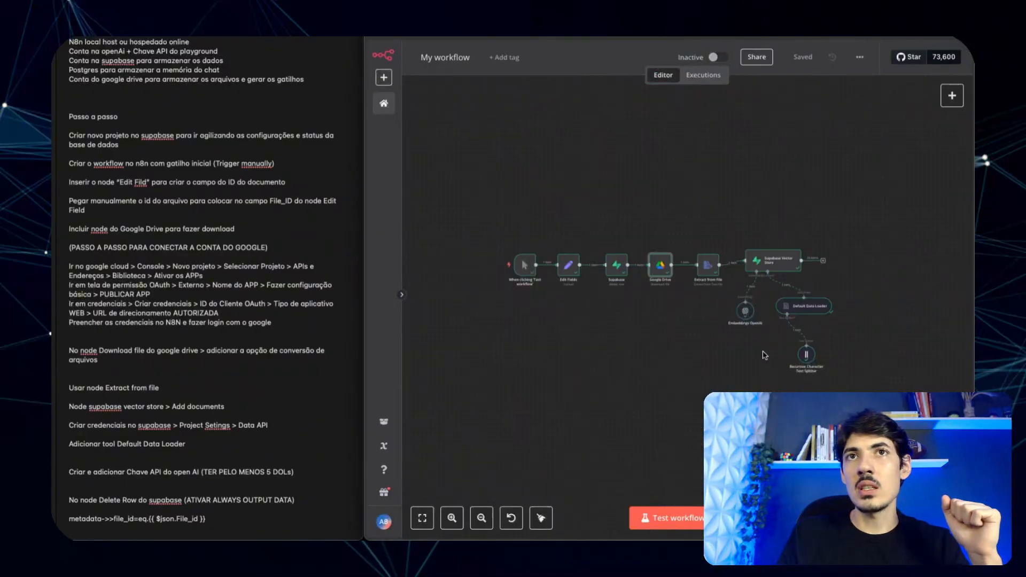
- Review the Google Drive node's download settings and look over the workflow canvas
{"action": "double_click", "coordinate": [660, 276]}
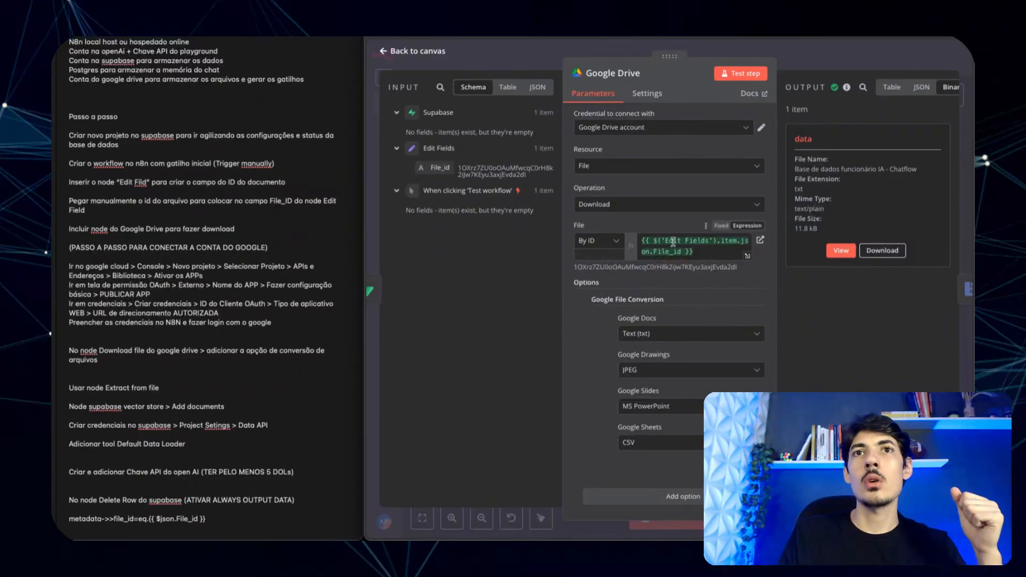
{"action": "left_click", "coordinate": [521, 51]}
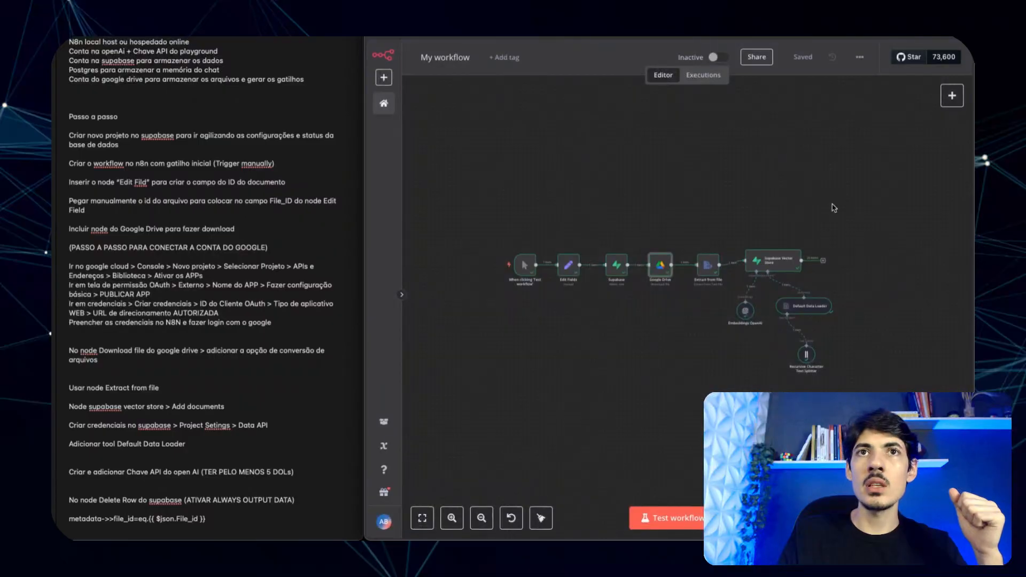
{"action": "left_click", "coordinate": [653, 200]}
{"action": "scroll", "coordinate": [653, 200], "scroll_direction": "up", "scroll_amount": 3}
{"action": "scroll", "coordinate": [653, 200], "scroll_direction": "left", "scroll_amount": 2}
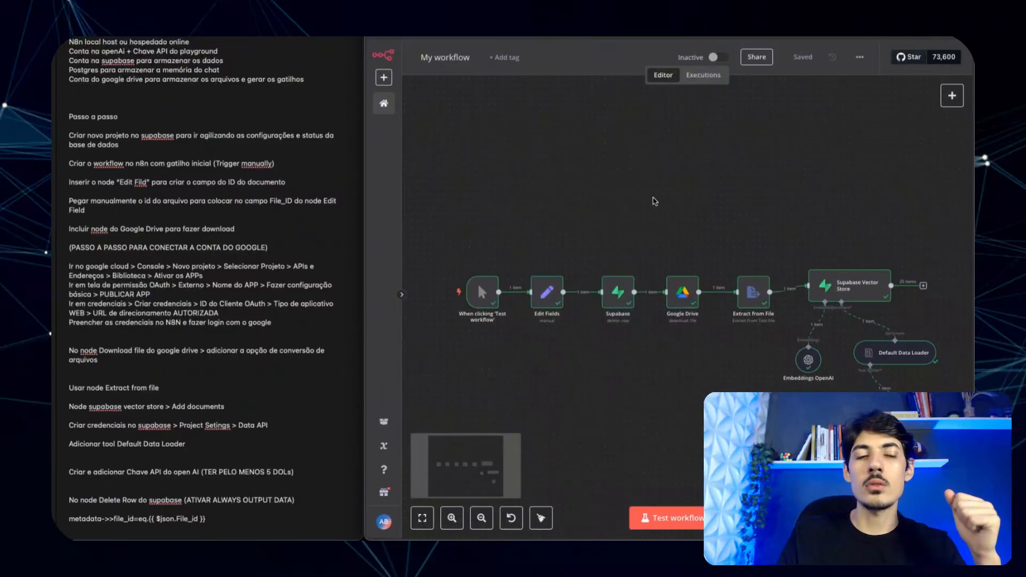
{"action": "mouse_move", "coordinate": [570, 296]}
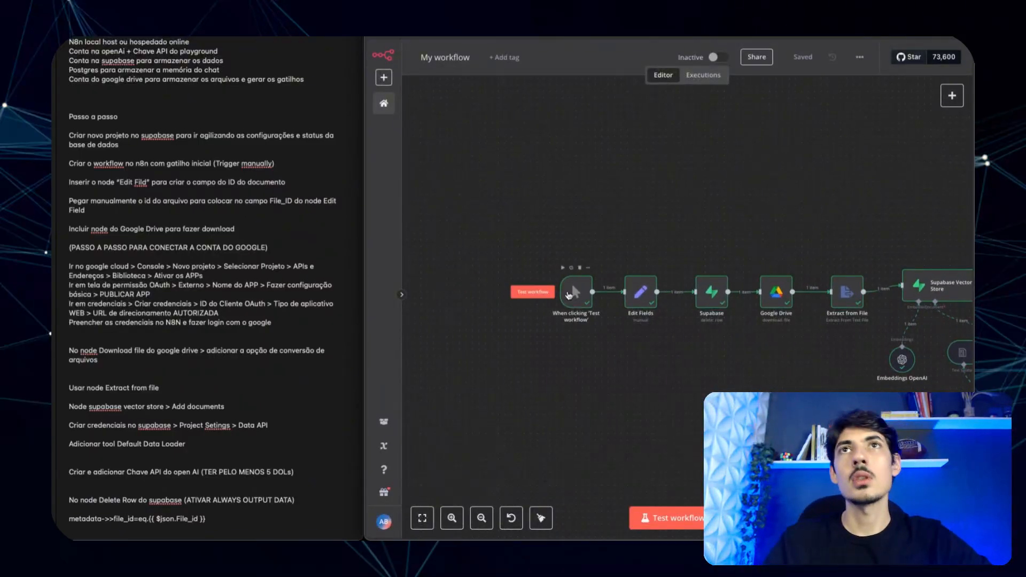
{"action": "scroll", "coordinate": [758, 197], "scroll_direction": "down", "scroll_amount": 3}
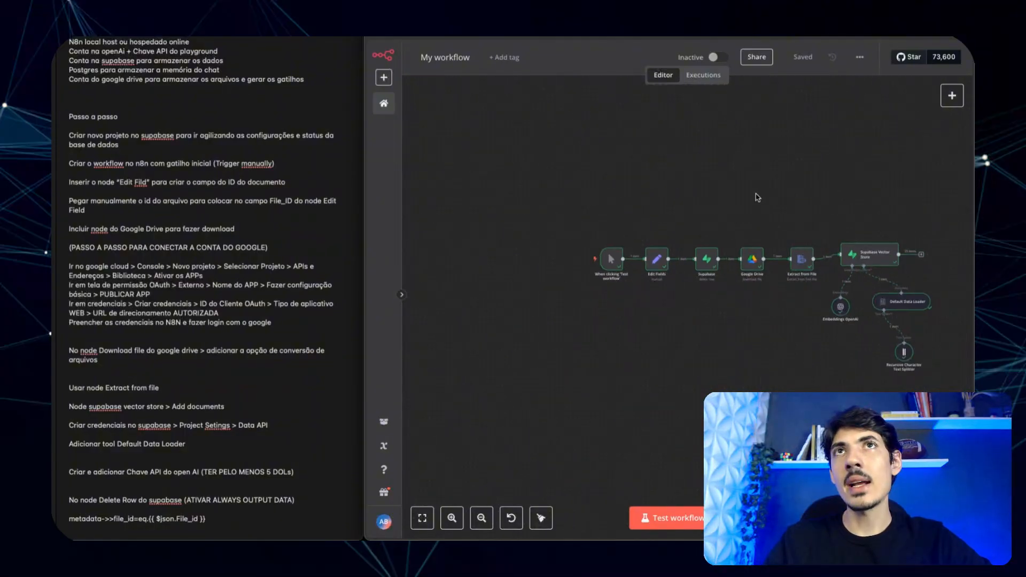
{"action": "scroll", "coordinate": [758, 197], "scroll_direction": "right", "scroll_amount": 1}
{"action": "scroll", "coordinate": [758, 198], "scroll_direction": "up", "scroll_amount": 1}
{"action": "scroll", "coordinate": [758, 197], "scroll_direction": "right", "scroll_amount": 1}
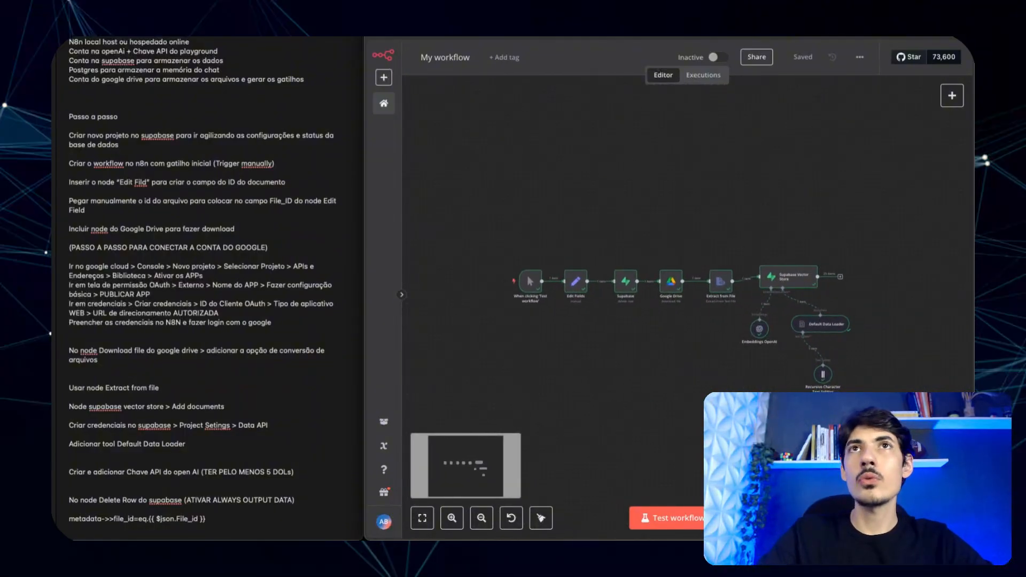
- Compare the Supabase documents table with the Delete Row node's metadata->>file_id filter
{"action": "key", "text": "ctrl+Tab"}
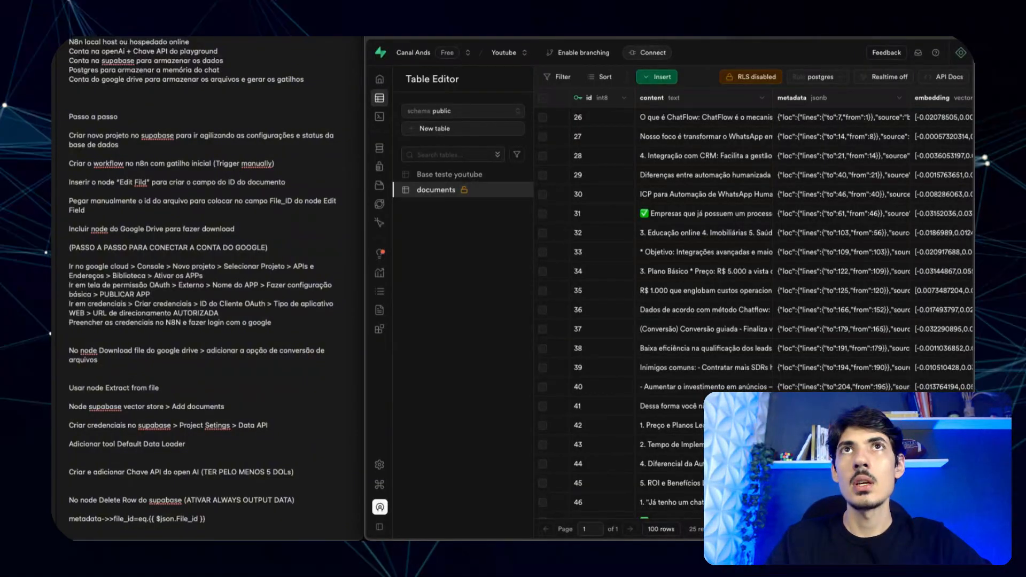
{"action": "key", "text": "ctrl+shift+Tab"}
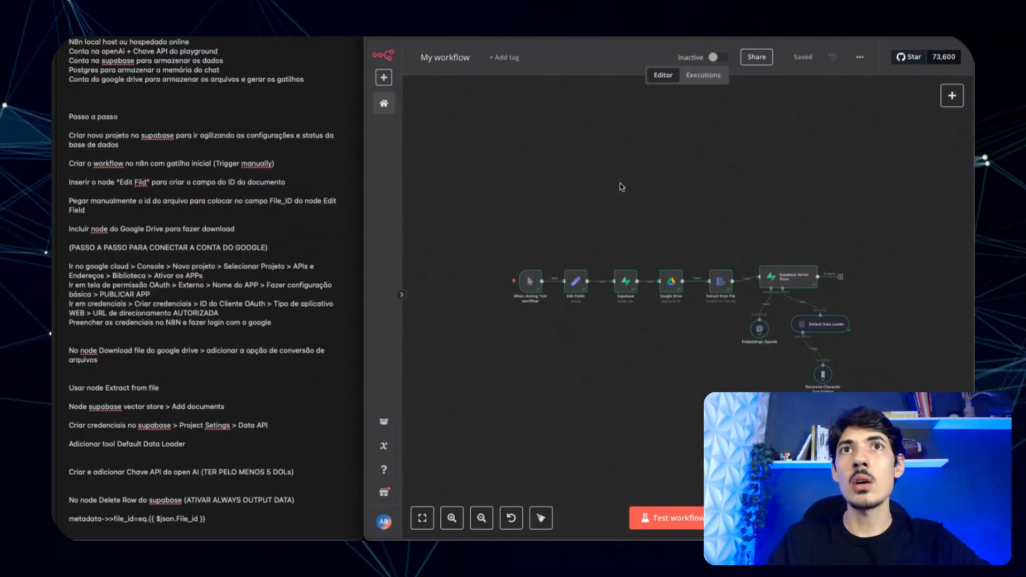
{"action": "scroll", "coordinate": [620, 187], "scroll_direction": "up", "scroll_amount": 2}
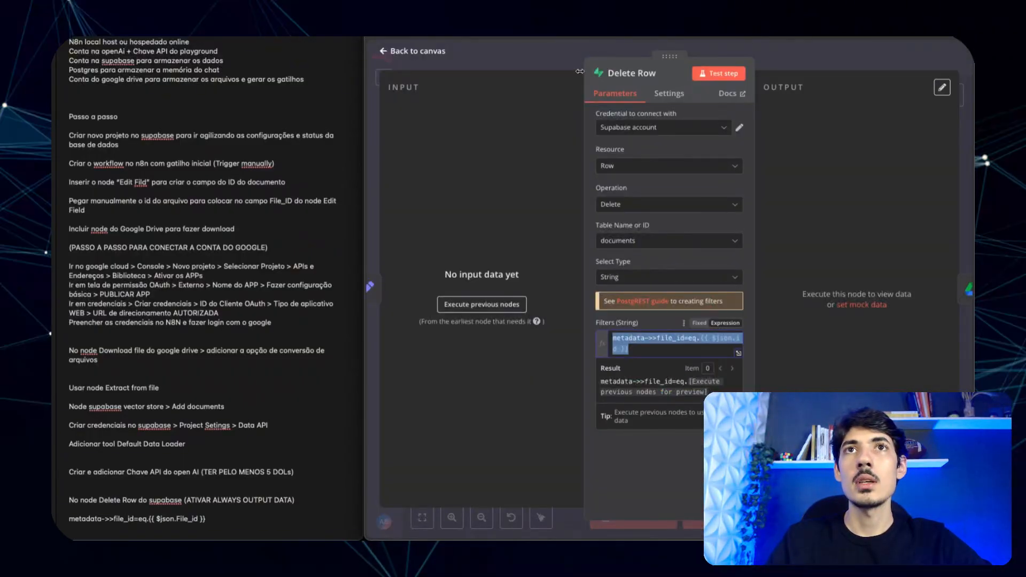
{"action": "key", "text": "Escape"}
{"action": "scroll", "coordinate": [653, 253], "scroll_direction": "up", "scroll_amount": 3}
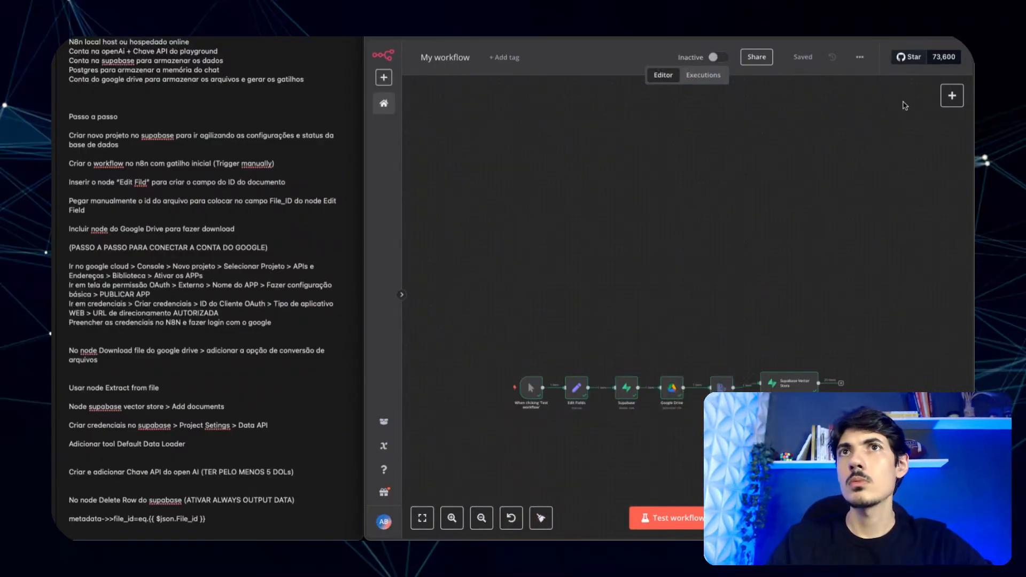
{"action": "left_click", "coordinate": [952, 95]}
- Add an AI Agent node and place it above the ingestion chain
{"action": "left_click", "coordinate": [838, 172]}
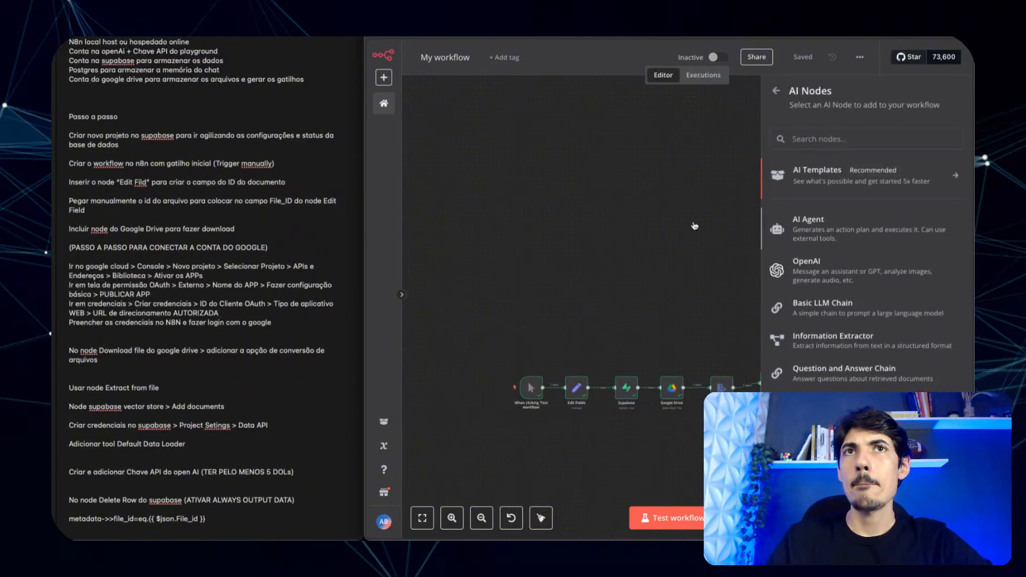
{"action": "left_click", "coordinate": [807, 222]}
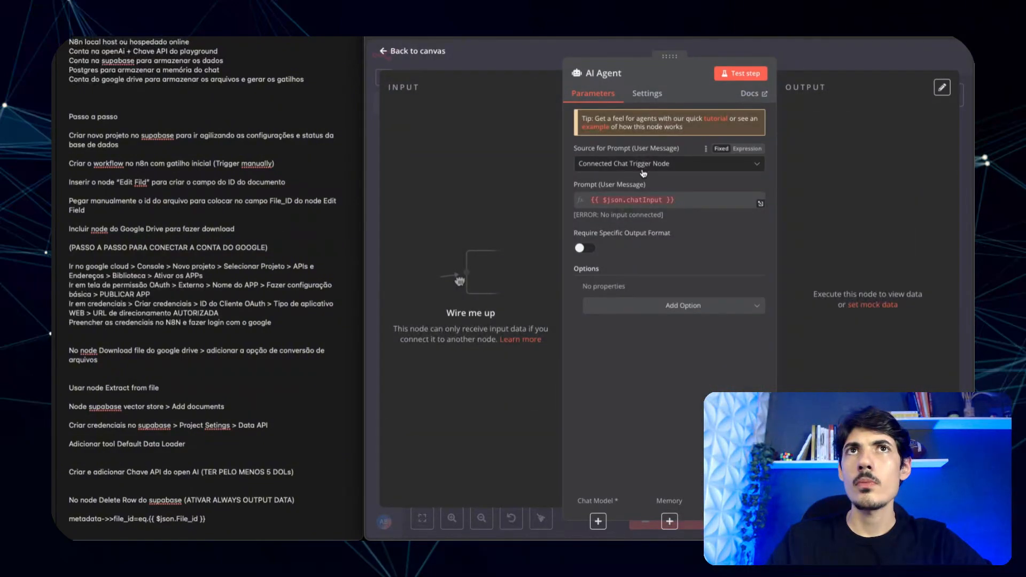
{"action": "left_click", "coordinate": [547, 59]}
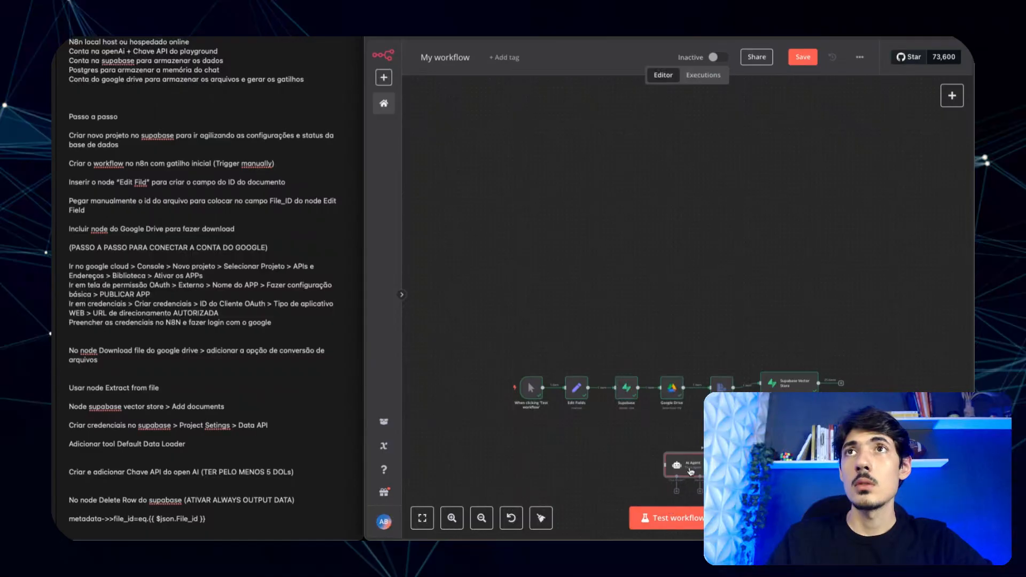
{"action": "left_click_drag", "start_coordinate": [688, 471], "coordinate": [684, 221]}
- Add a chat message trigger to the left and connect it to the AI Agent
{"action": "left_click", "coordinate": [952, 95]}
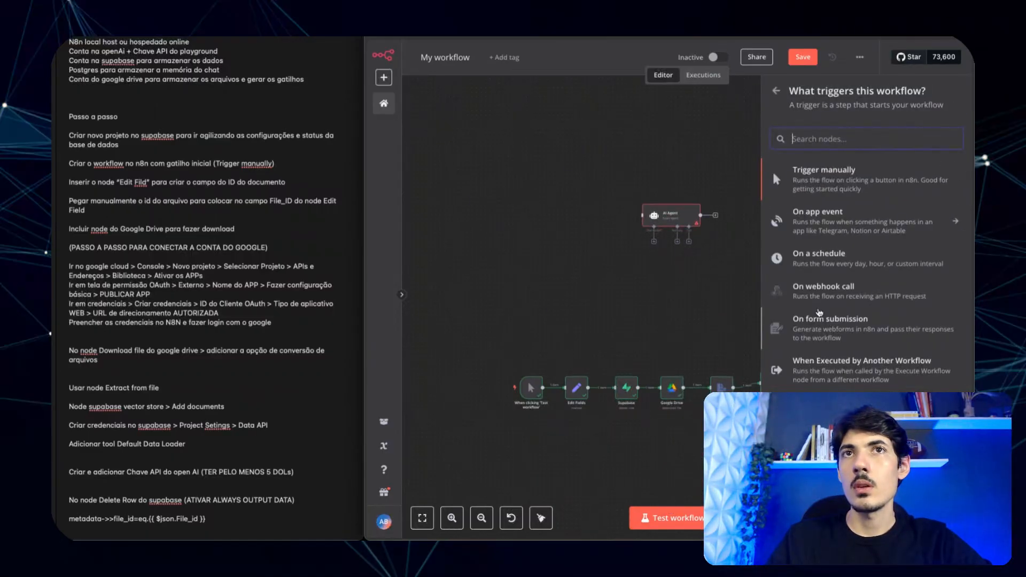
{"action": "left_click_drag", "start_coordinate": [834, 408], "coordinate": [545, 212]}
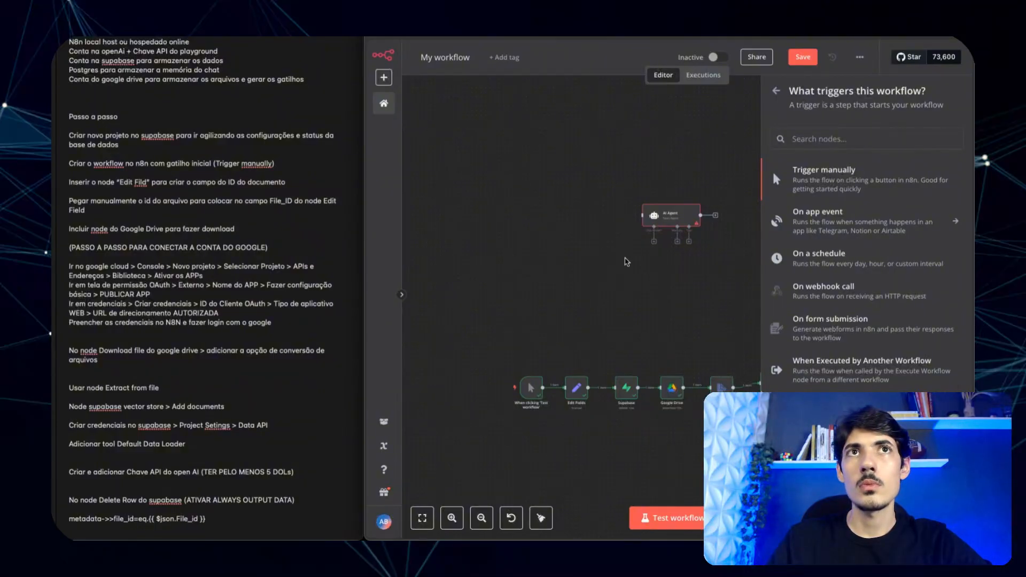
{"action": "left_click", "coordinate": [615, 58]}
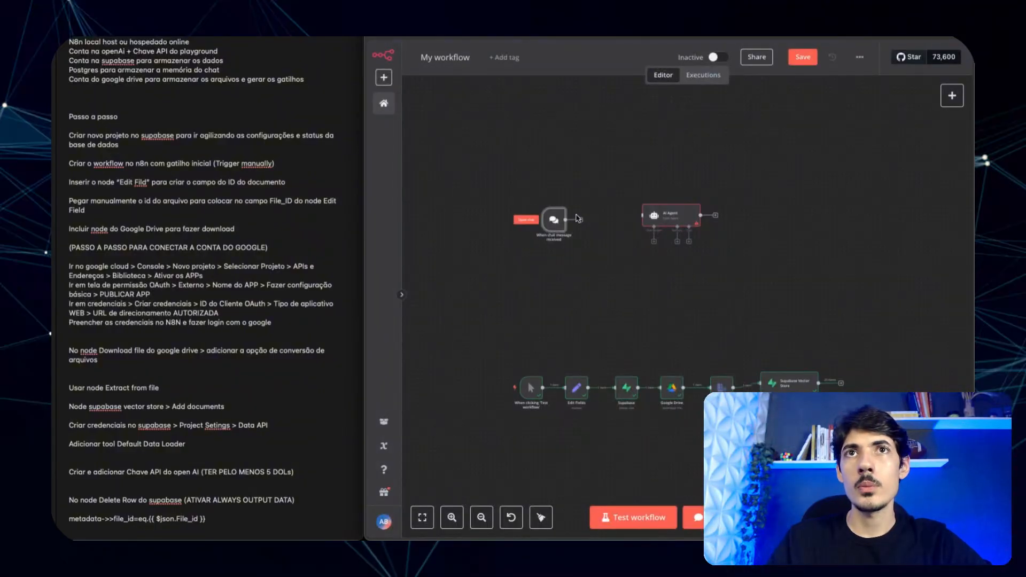
{"action": "left_click_drag", "start_coordinate": [581, 221], "coordinate": [647, 222]}
{"action": "left_click_drag", "start_coordinate": [561, 228], "coordinate": [621, 225]}
{"action": "left_click", "coordinate": [735, 277]}
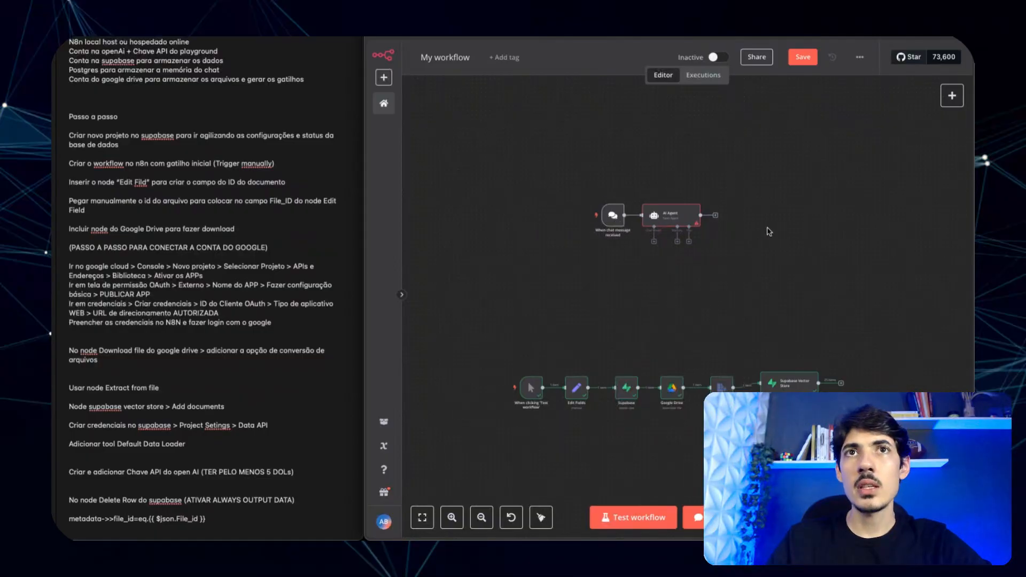
{"action": "scroll", "coordinate": [770, 232], "scroll_direction": "right", "scroll_amount": 2}
- Attach an OpenAI Chat Model (gpt-4o-mini) and a Postgres Chat Memory to the agent
{"action": "left_click", "coordinate": [605, 243]}
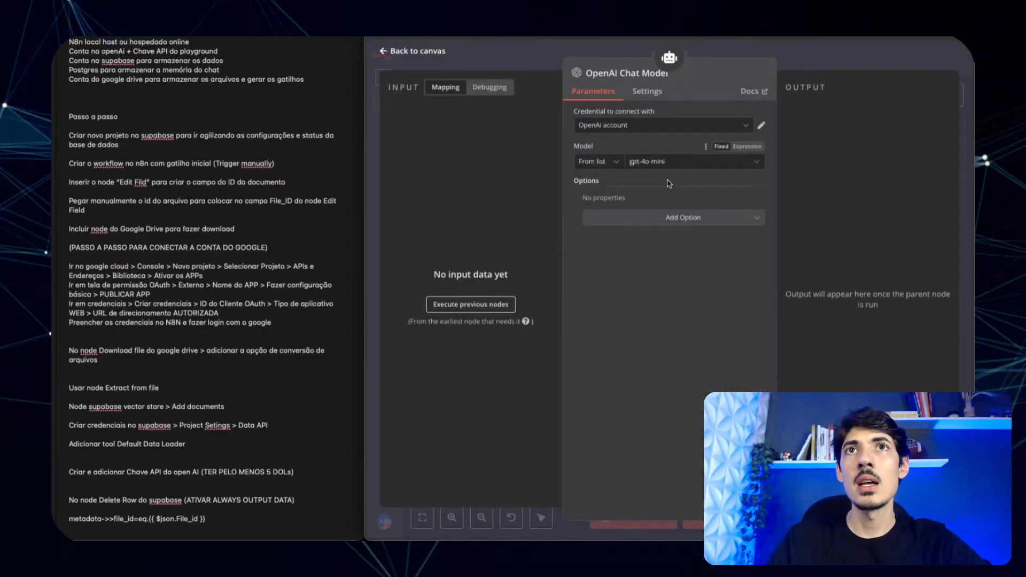
{"action": "left_click", "coordinate": [522, 51]}
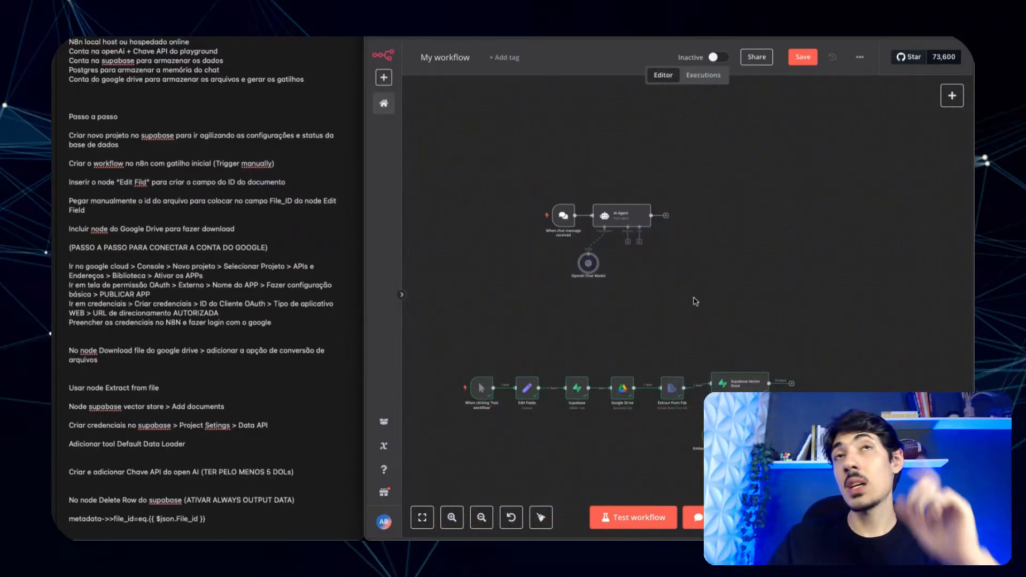
{"action": "left_click", "coordinate": [629, 241]}
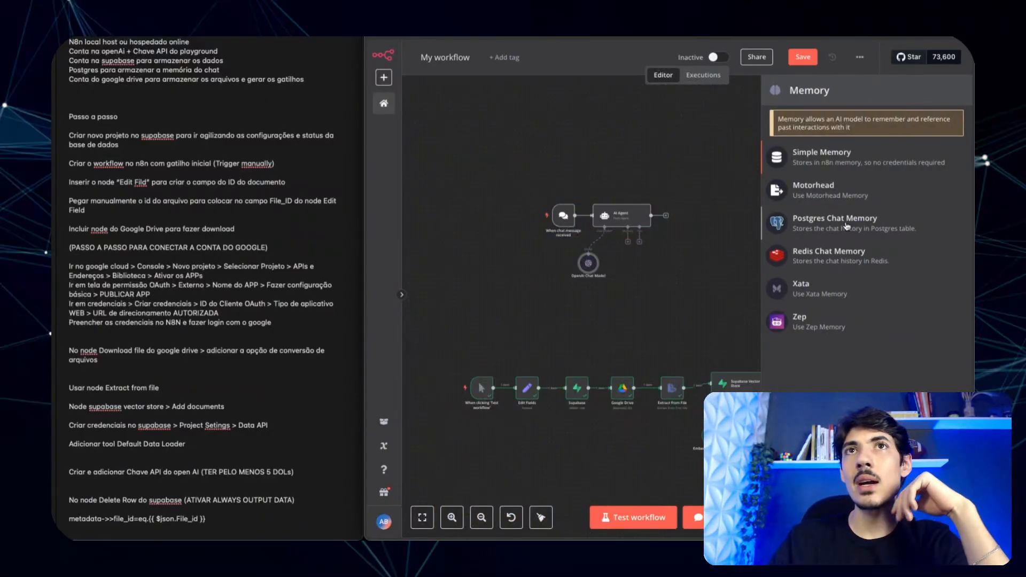
{"action": "left_click", "coordinate": [847, 225]}
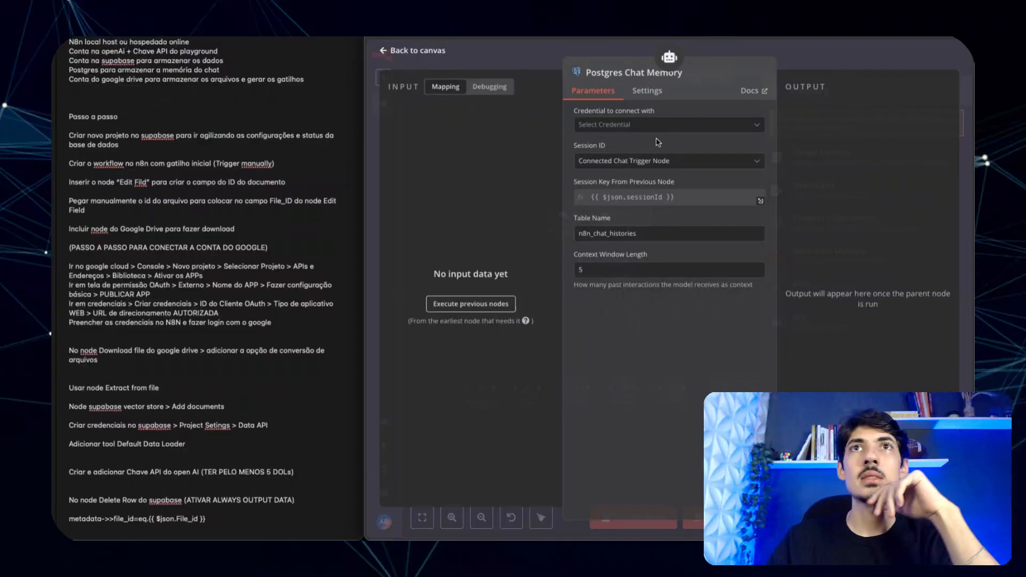
- Create a new Postgres credential for the chat memory, then go to Supabase
{"action": "left_click", "coordinate": [614, 129]}
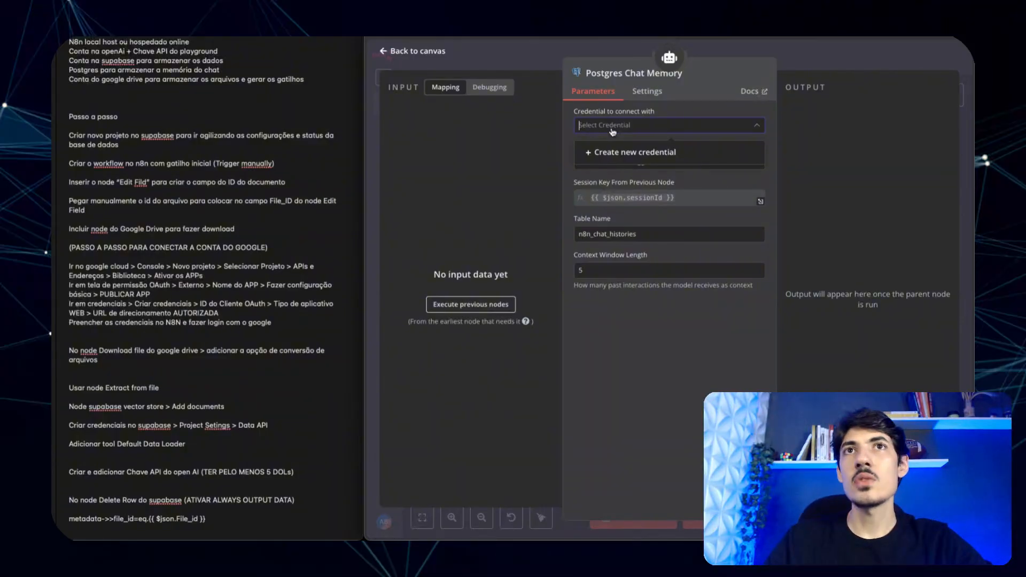
{"action": "left_click", "coordinate": [763, 150]}
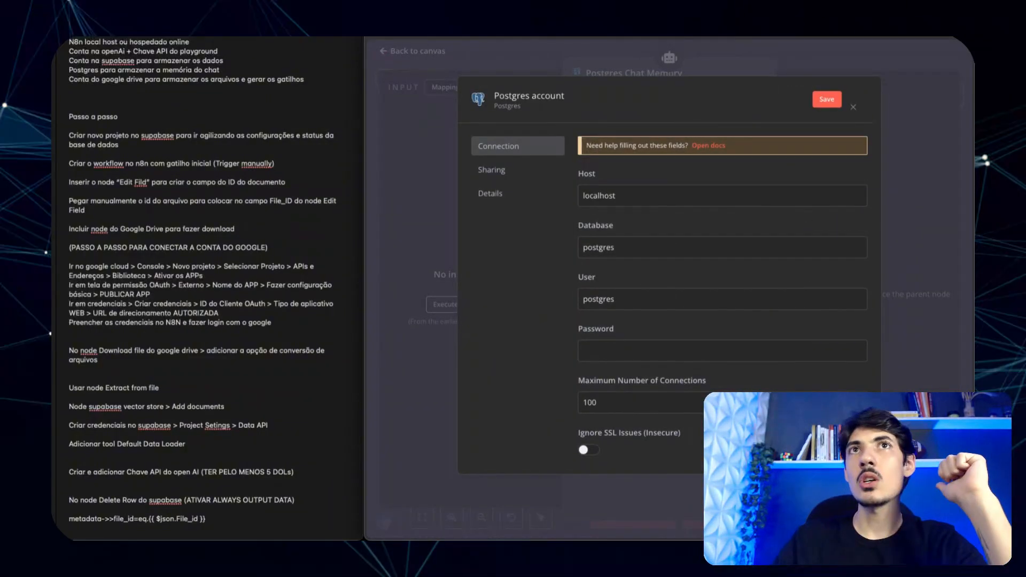
{"action": "key", "text": "ctrl+Tab"}
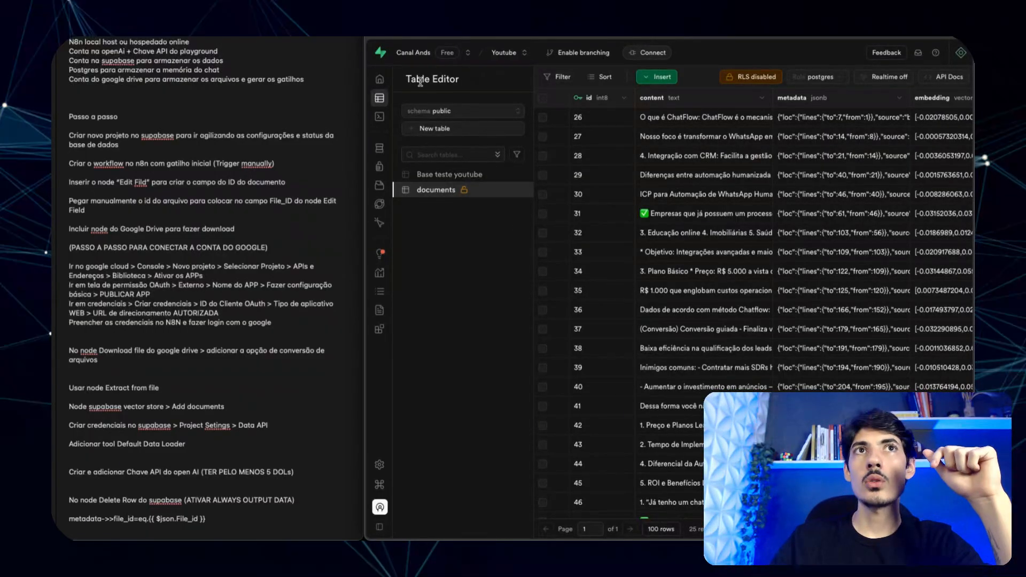
- Bring up the Supabase project's Transaction pooler connection parameters
{"action": "left_click", "coordinate": [383, 82]}
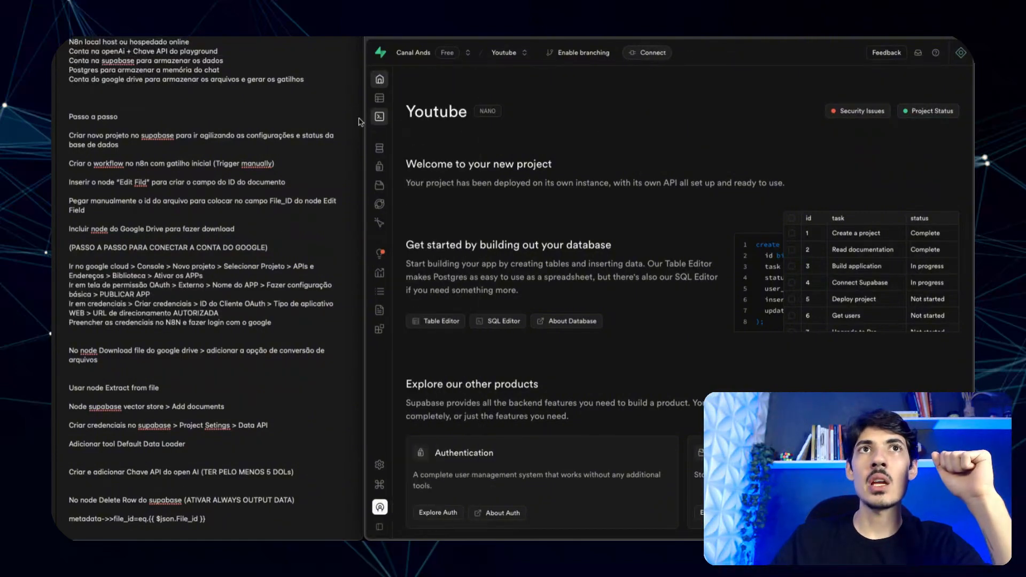
{"action": "mouse_move", "coordinate": [384, 102]}
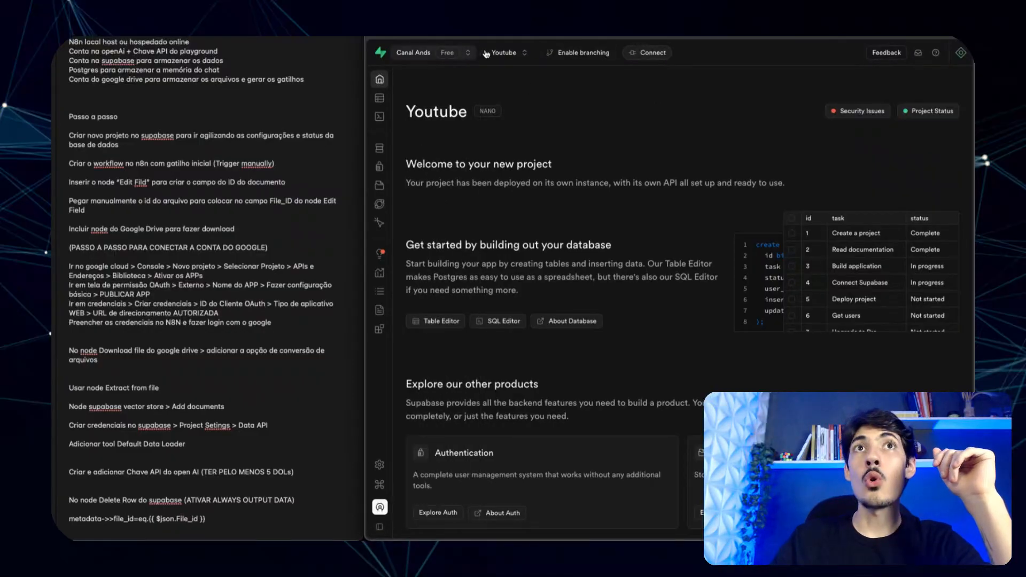
{"action": "left_click", "coordinate": [508, 53]}
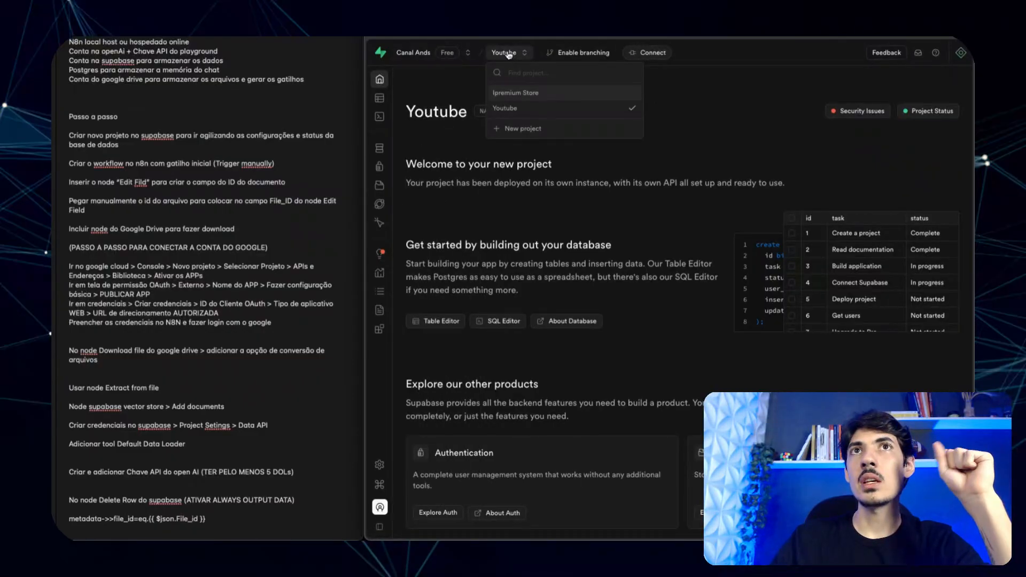
{"action": "left_click", "coordinate": [508, 55]}
{"action": "left_click", "coordinate": [647, 53]}
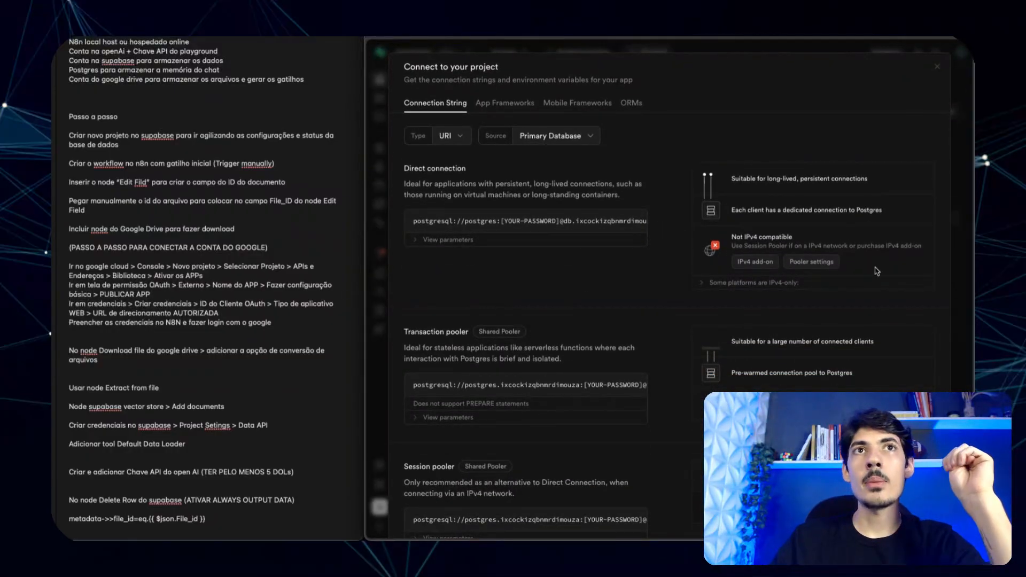
{"action": "left_click_drag", "start_coordinate": [404, 168], "coordinate": [494, 170]}
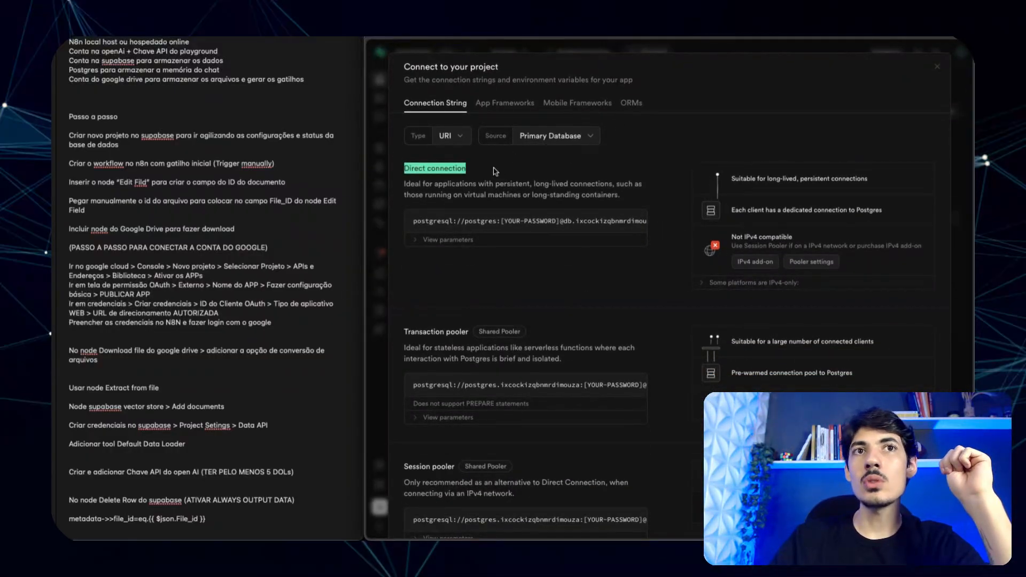
{"action": "scroll", "coordinate": [583, 232], "scroll_direction": "down", "scroll_amount": 1}
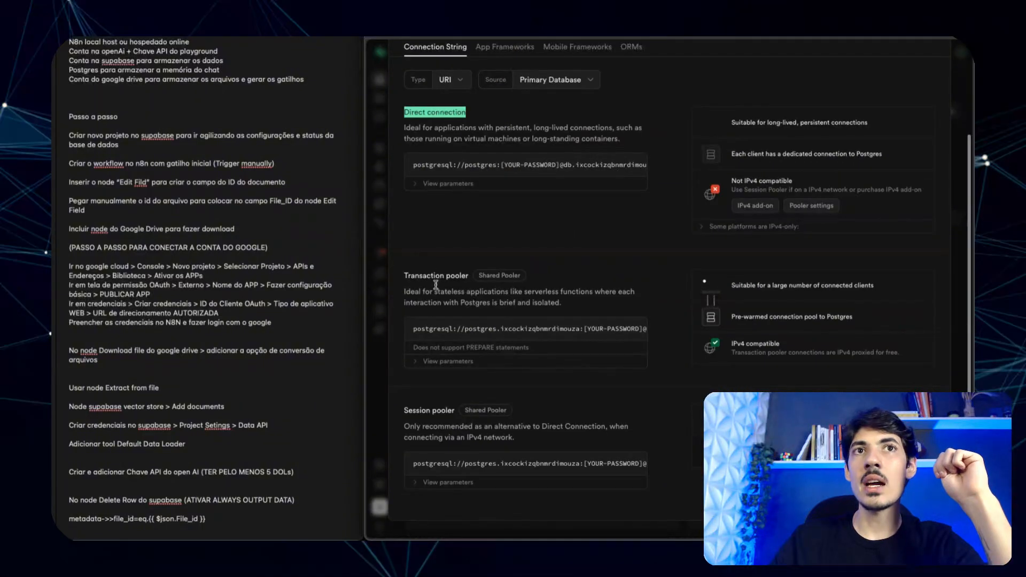
{"action": "left_click_drag", "start_coordinate": [405, 276], "coordinate": [469, 277]}
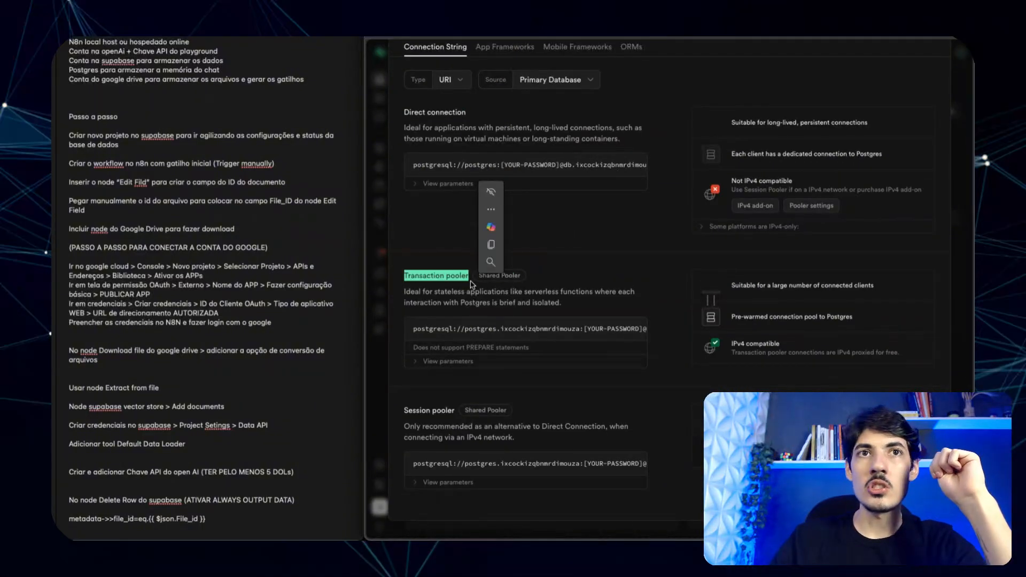
{"action": "left_click", "coordinate": [426, 363]}
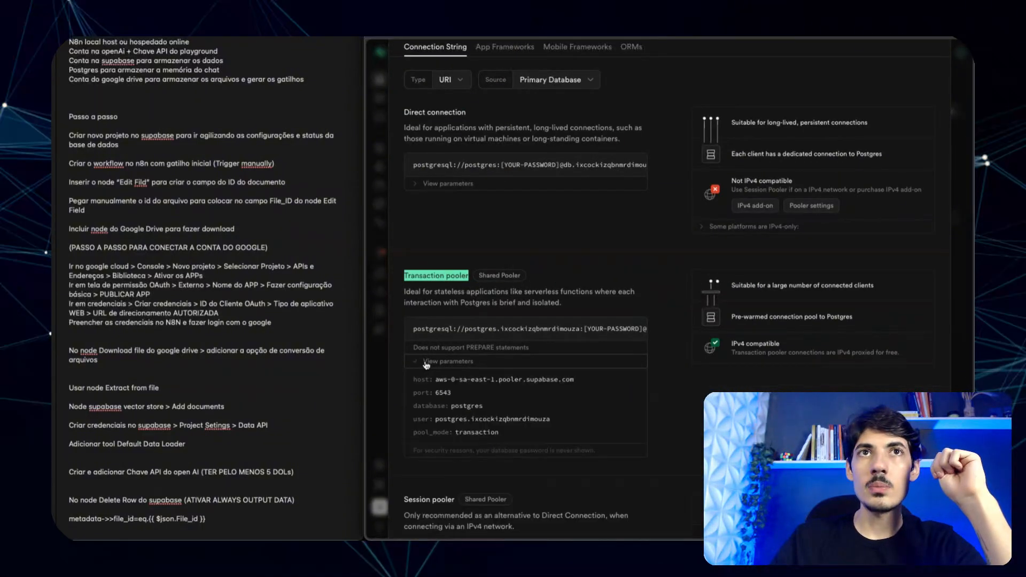
{"action": "scroll", "coordinate": [447, 345], "scroll_direction": "down", "scroll_amount": 1}
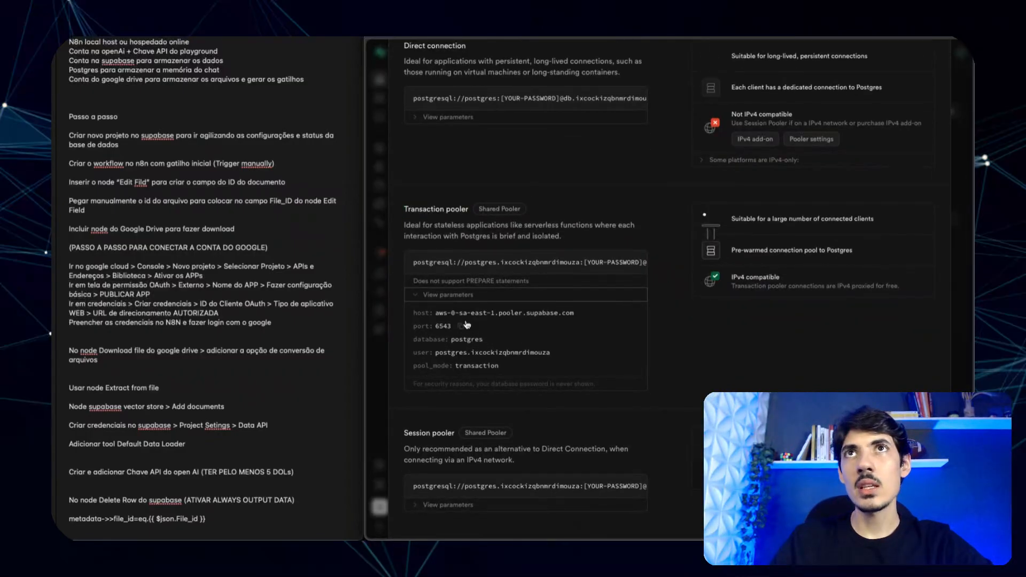
{"action": "key", "text": "ctrl+Tab"}
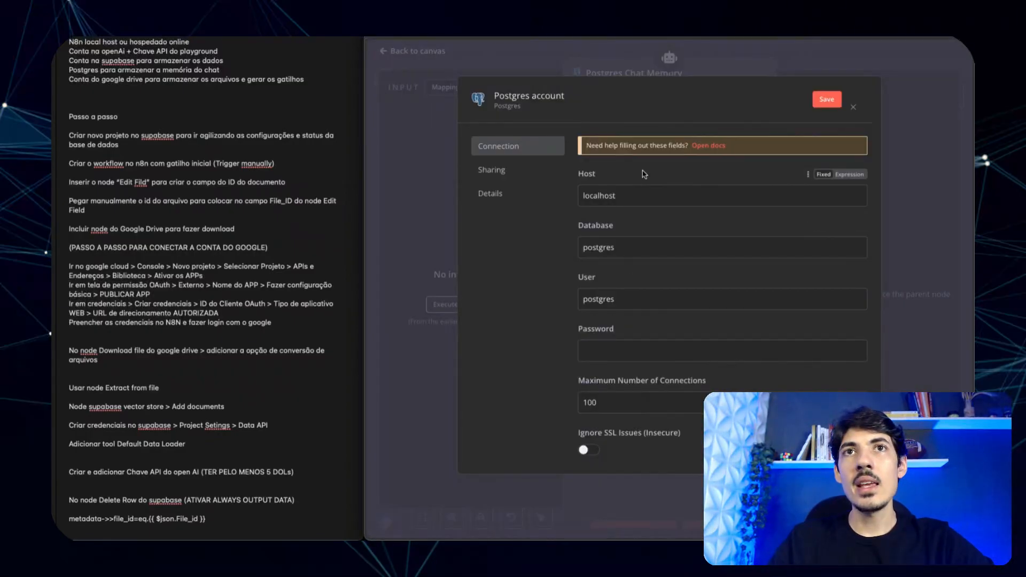
{"action": "key", "text": "ctrl+Tab"}
{"action": "scroll", "coordinate": [694, 376], "scroll_direction": "down", "scroll_amount": 1}
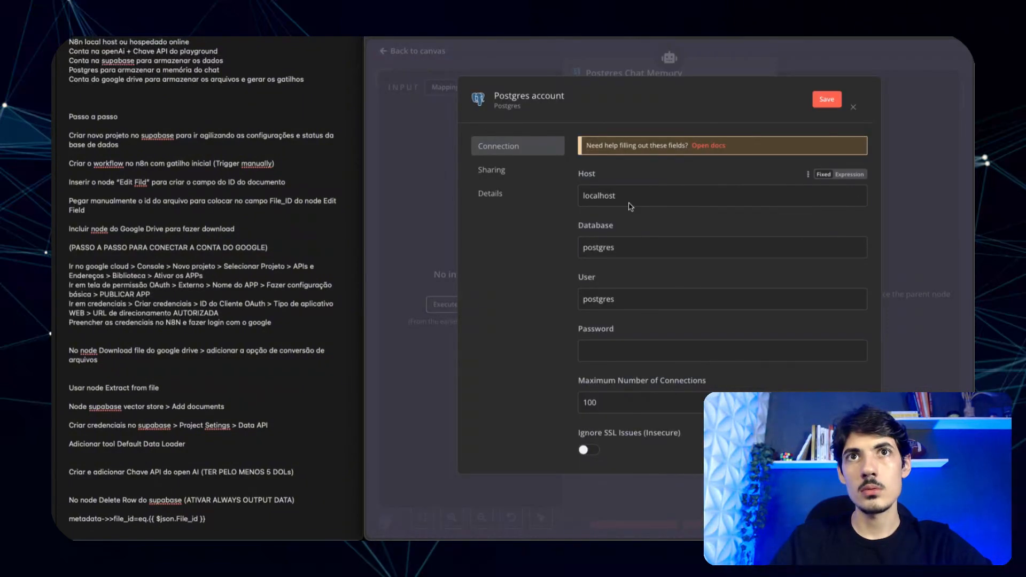
- Fill the Postgres credential with the pooler host, pooler user name and the database password
{"action": "double_click", "coordinate": [642, 189]}
{"action": "type", "text": "aws-0-sa-east-1.pooler.supabase.com"}
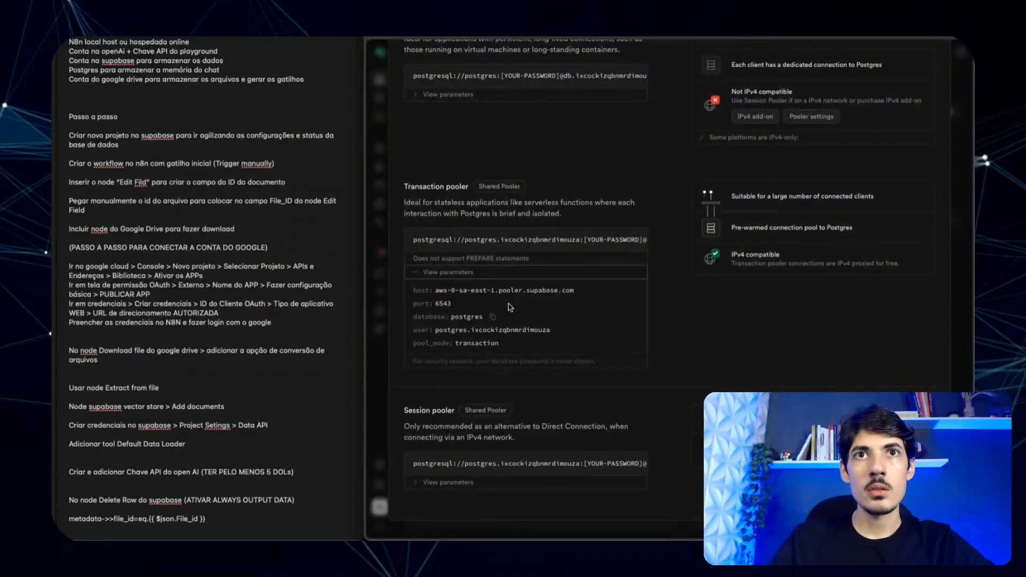
{"action": "left_click", "coordinate": [560, 330]}
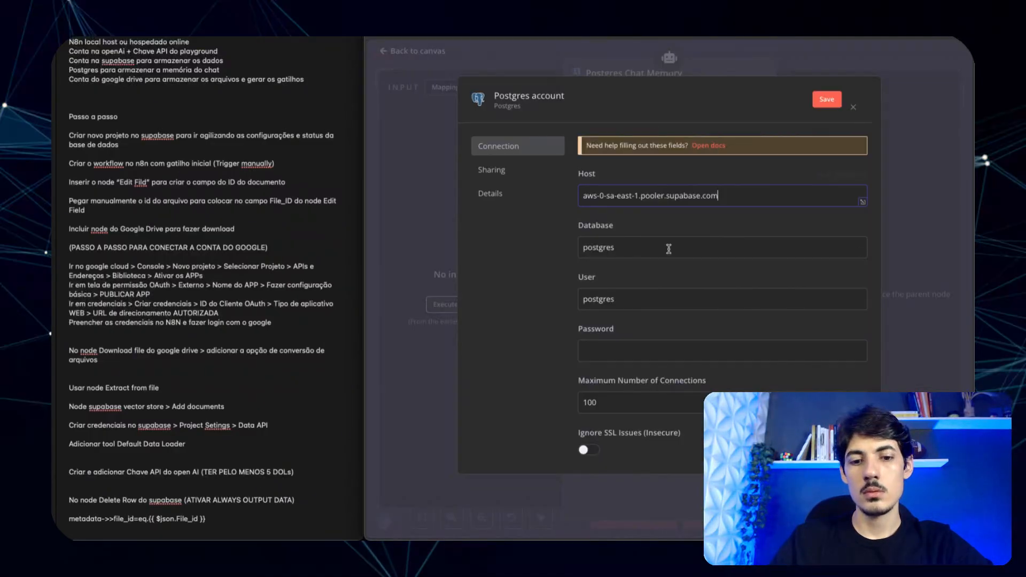
{"action": "double_click", "coordinate": [634, 302]}
{"action": "key", "text": "ctrl+v"}
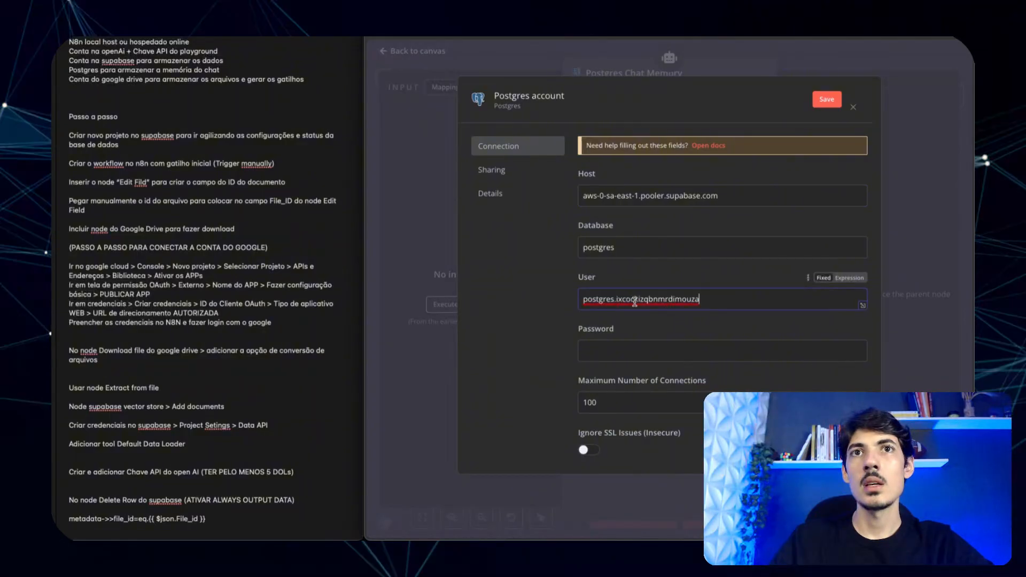
{"action": "left_click", "coordinate": [648, 360]}
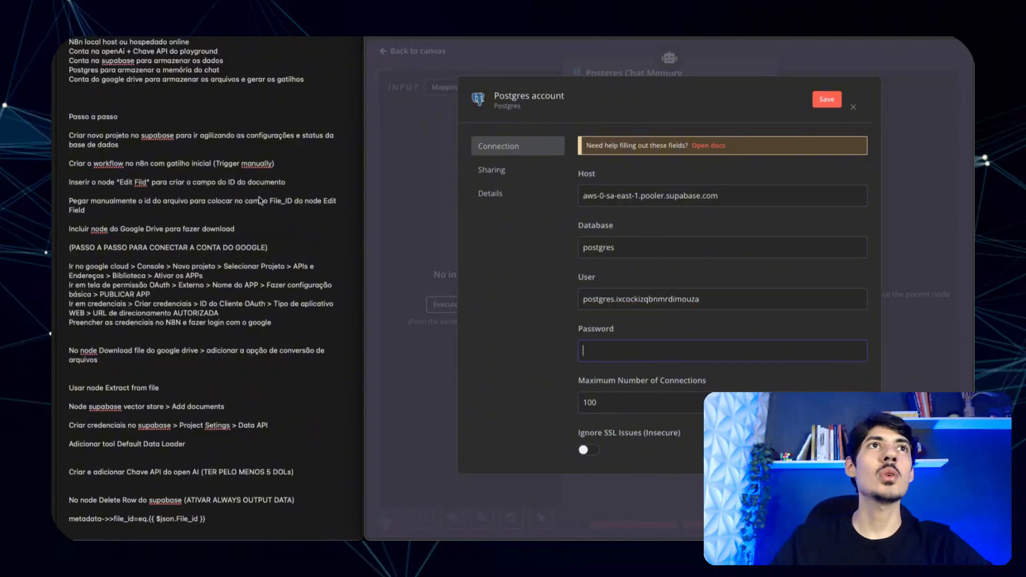
{"action": "key", "text": "ctrl+Right"}
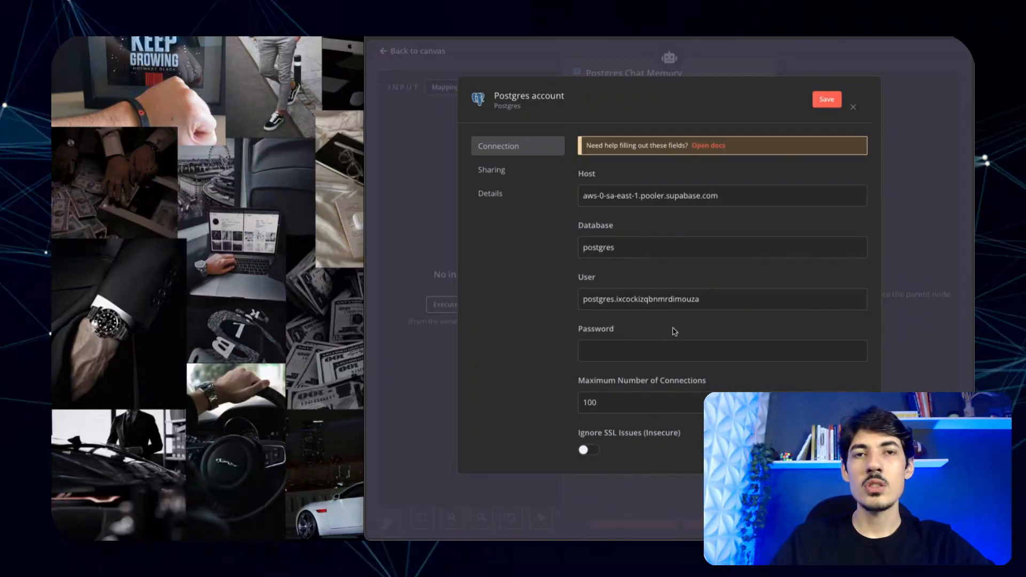
{"action": "left_click", "coordinate": [635, 350]}
{"action": "key", "text": "ctrl+v"}
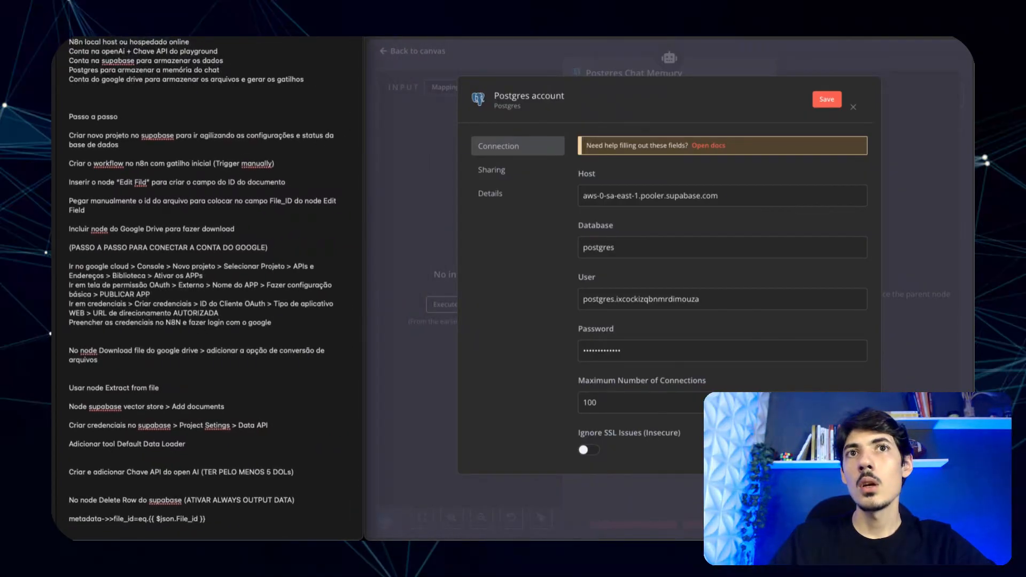
- Set the credential's port to 6543 and save the Postgres account credential
{"action": "scroll", "coordinate": [656, 374], "scroll_direction": "down", "scroll_amount": 3}
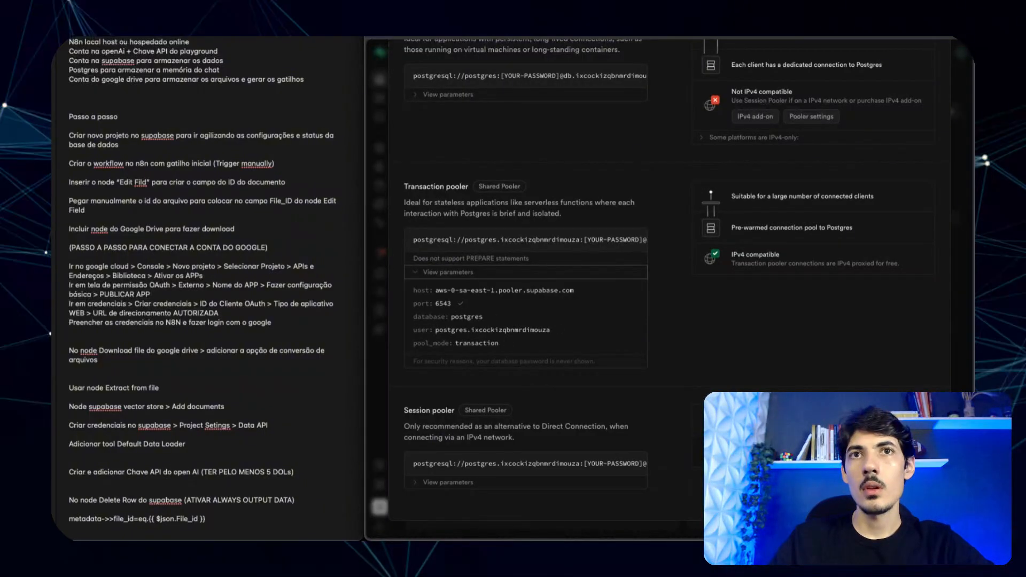
{"action": "key", "text": "ctrl+Tab"}
{"action": "scroll", "coordinate": [615, 321], "scroll_direction": "down", "scroll_amount": 2}
{"action": "left_click", "coordinate": [626, 316]}
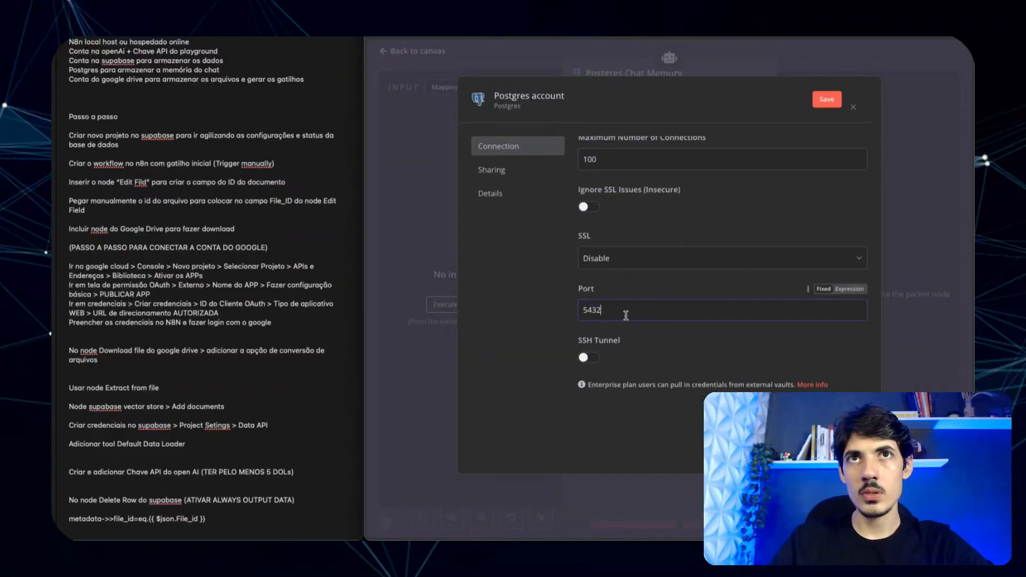
{"action": "double_click", "coordinate": [621, 309]}
{"action": "key", "text": "ctrl+v"}
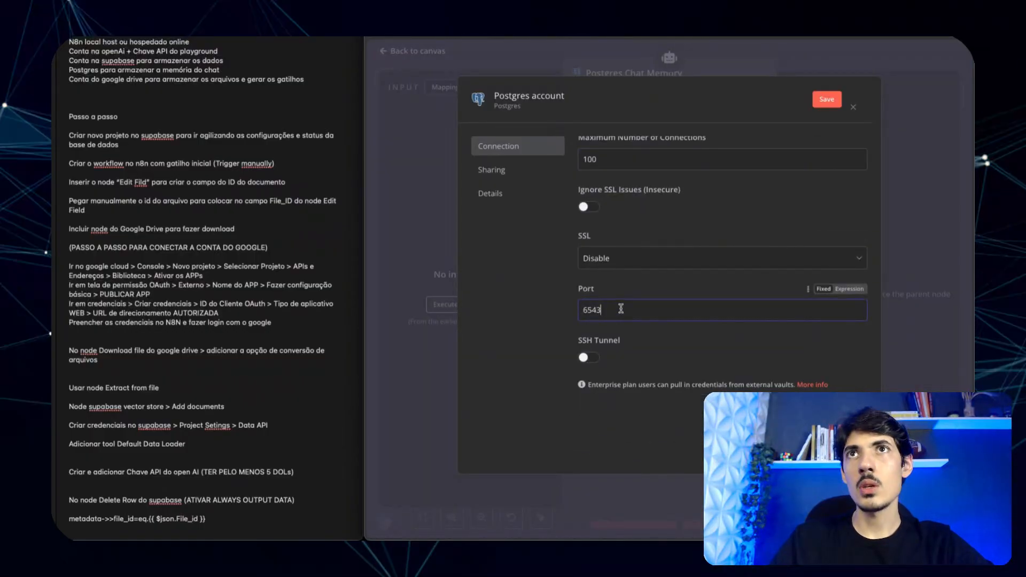
{"action": "scroll", "coordinate": [668, 220], "scroll_direction": "up", "scroll_amount": 4}
{"action": "left_click", "coordinate": [827, 99]}
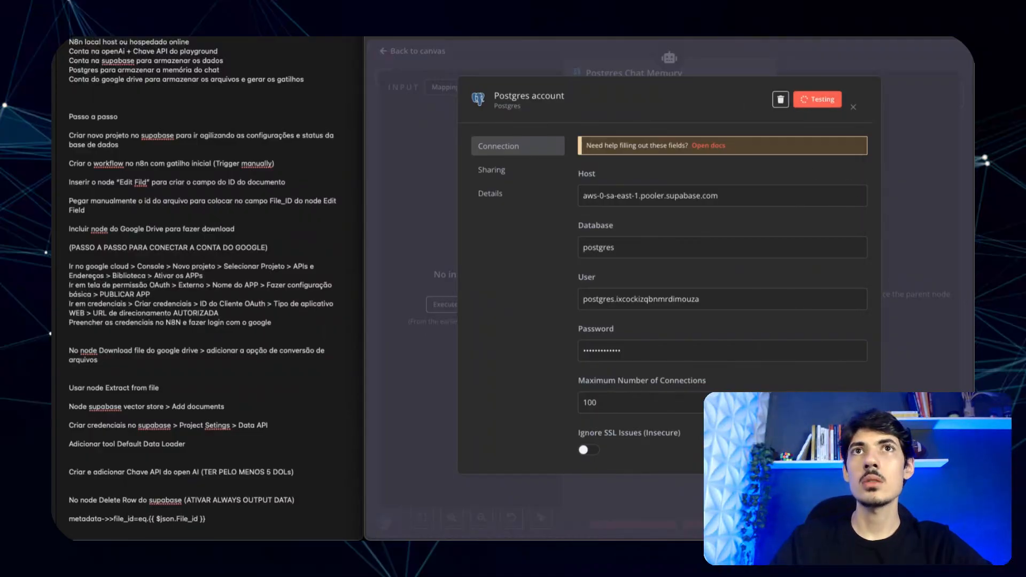
{"action": "left_click", "coordinate": [701, 58]}
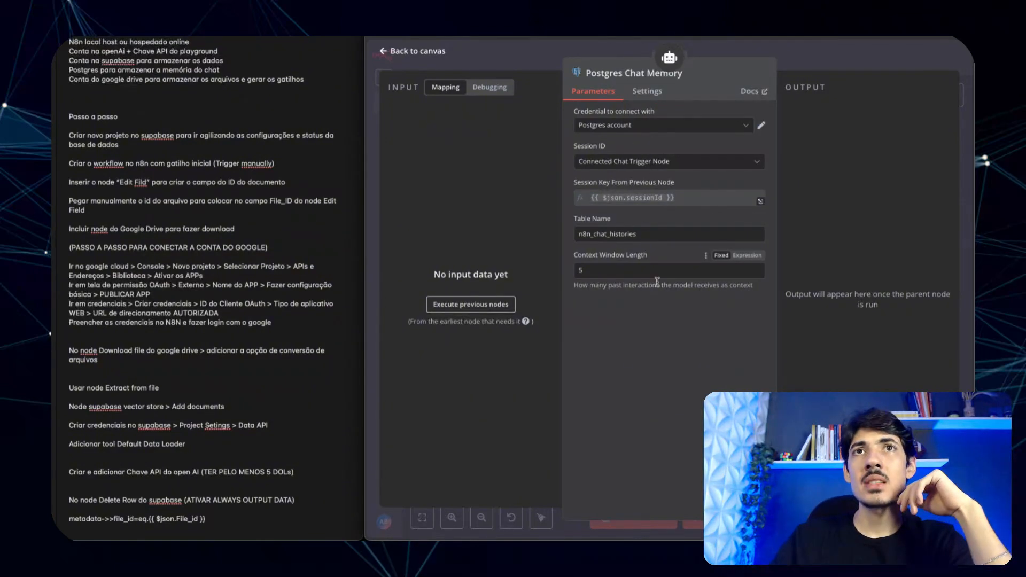
- Confirm the OpenAI Chat Model stays on gpt-4o-mini with no extra options added
{"action": "left_click_drag", "start_coordinate": [558, 55], "coordinate": [554, 56]}
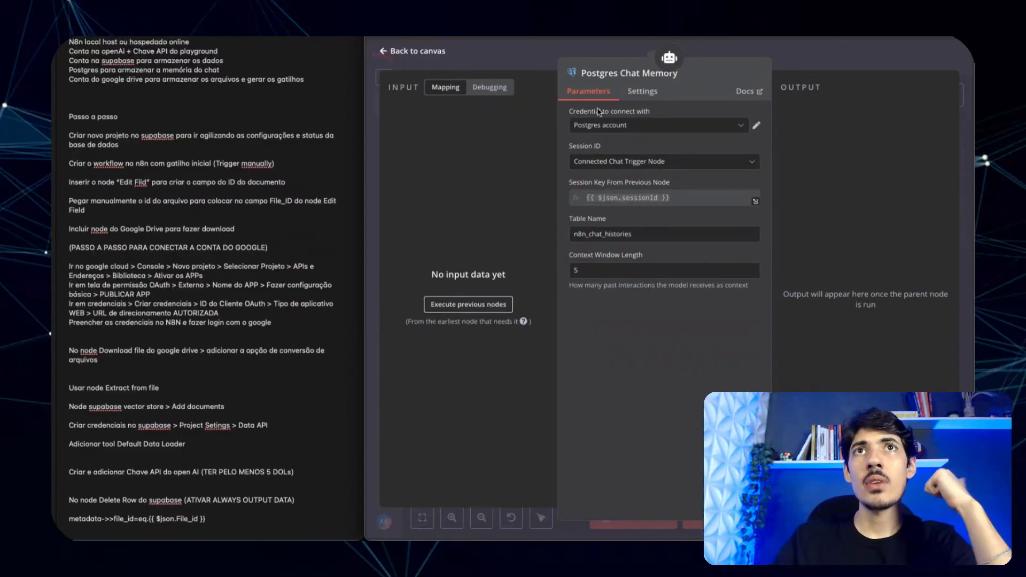
{"action": "left_click", "coordinate": [548, 51]}
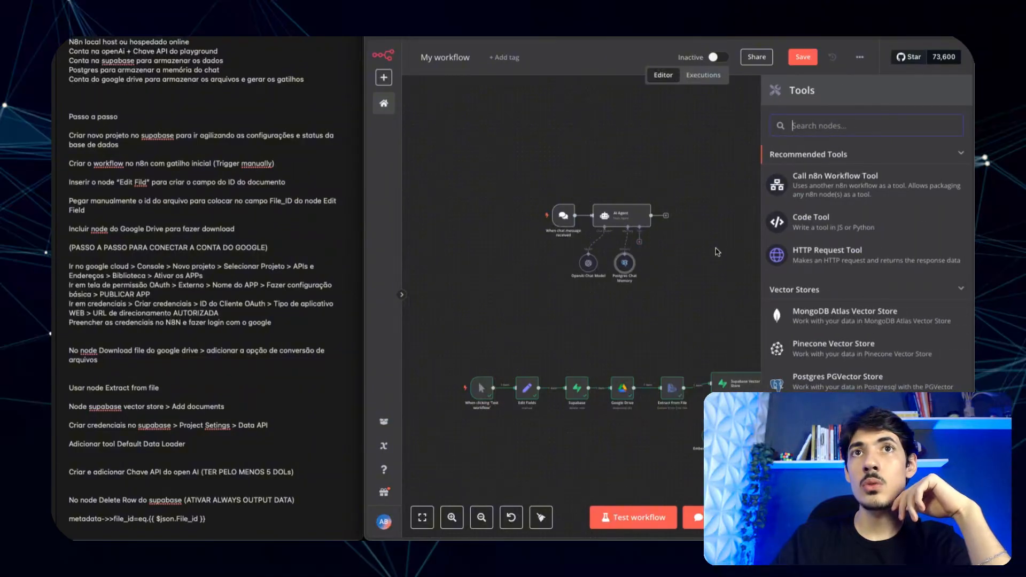
{"action": "scroll", "coordinate": [602, 229], "scroll_direction": "up", "scroll_amount": 1}
{"action": "scroll", "coordinate": [671, 238], "scroll_direction": "up", "scroll_amount": 10}
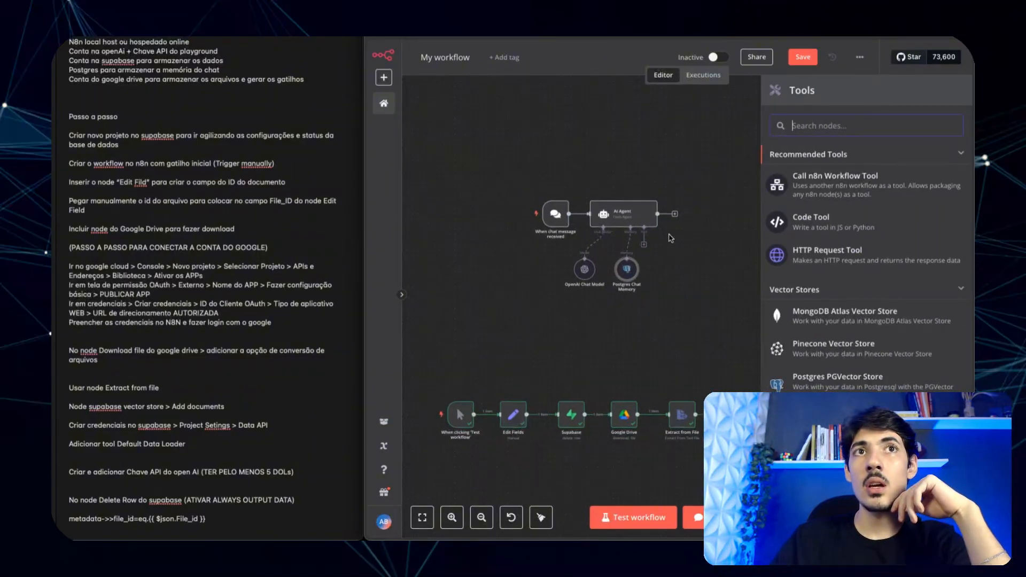
{"action": "scroll", "coordinate": [668, 239], "scroll_direction": "down", "scroll_amount": 3}
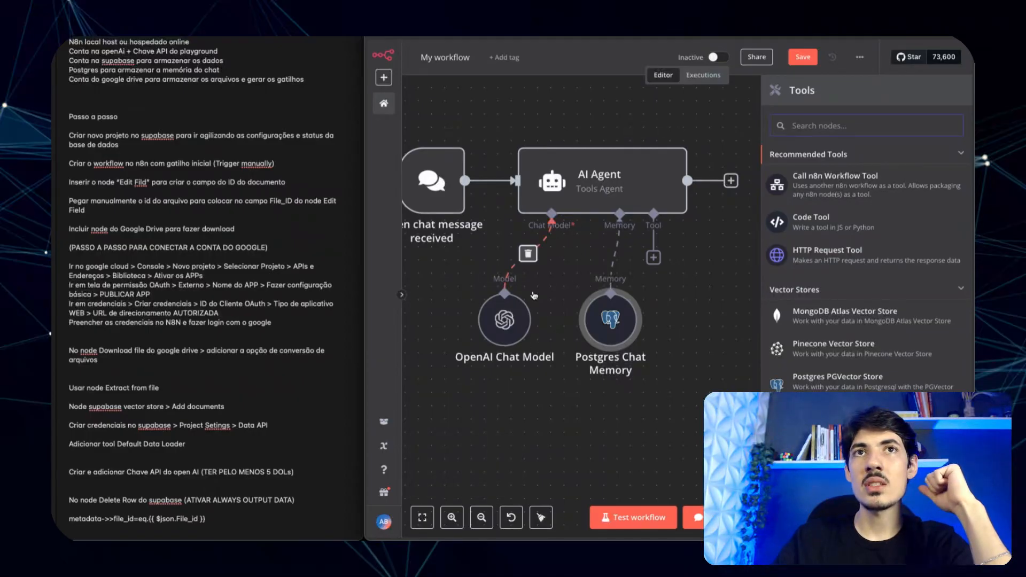
{"action": "double_click", "coordinate": [505, 321]}
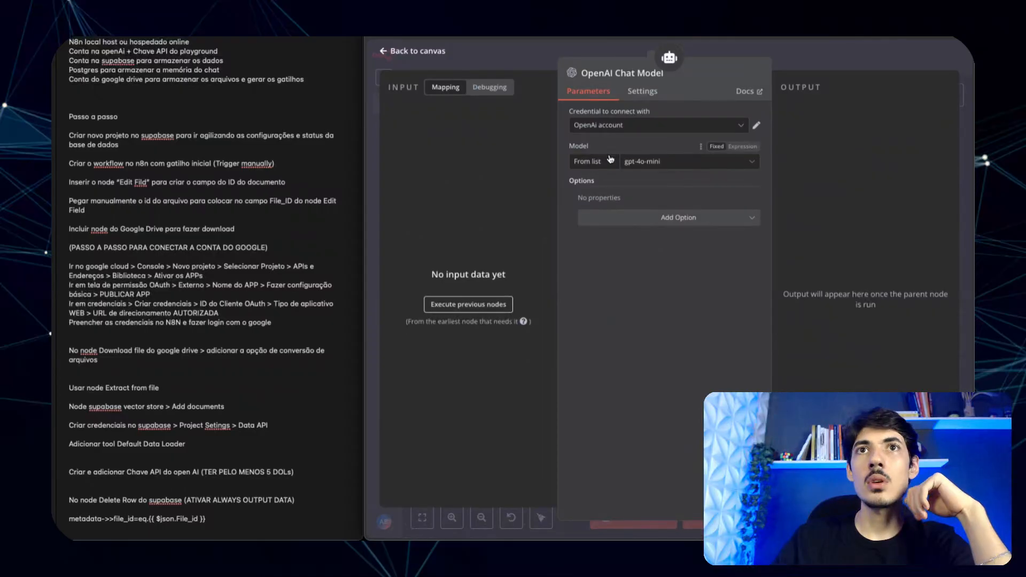
{"action": "left_click", "coordinate": [678, 219]}
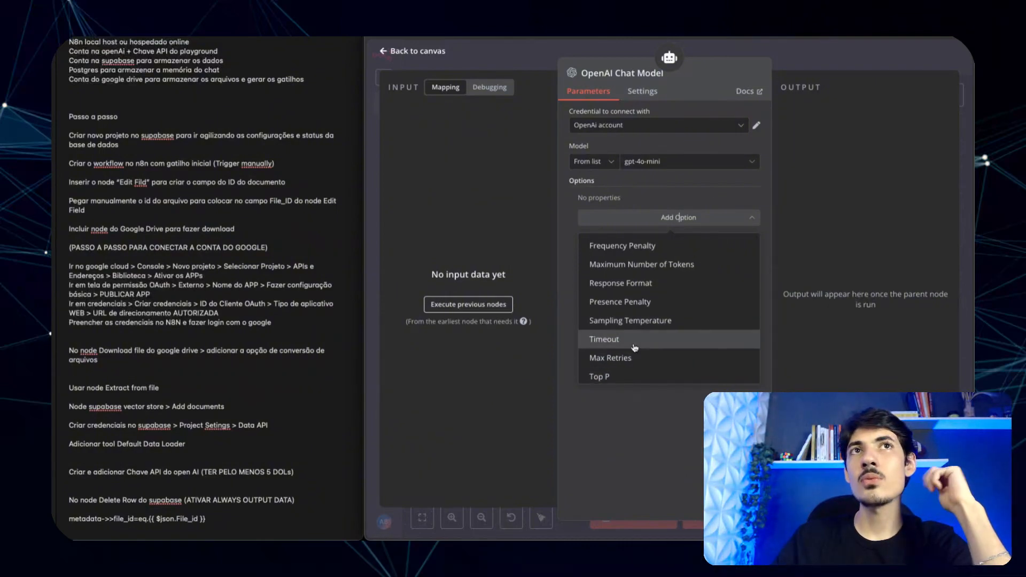
{"action": "left_click", "coordinate": [656, 446]}
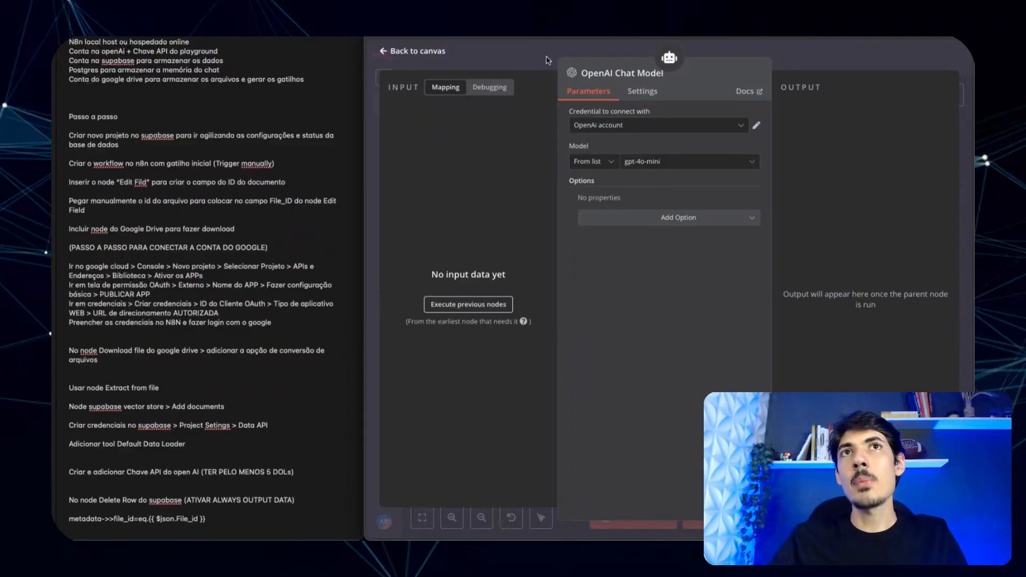
{"action": "left_click", "coordinate": [509, 56]}
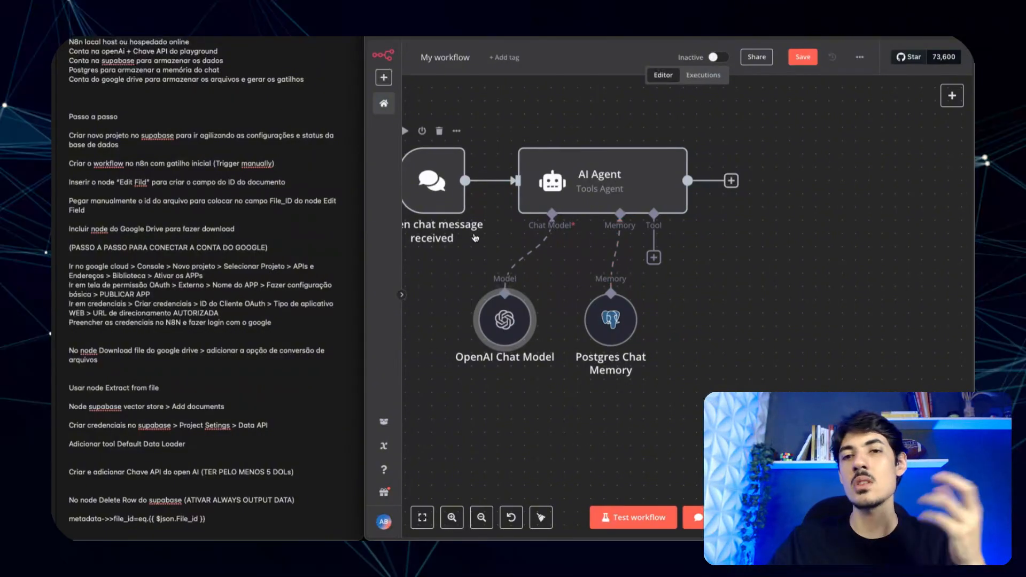
{"action": "scroll", "coordinate": [475, 237], "scroll_direction": "left", "scroll_amount": 1}
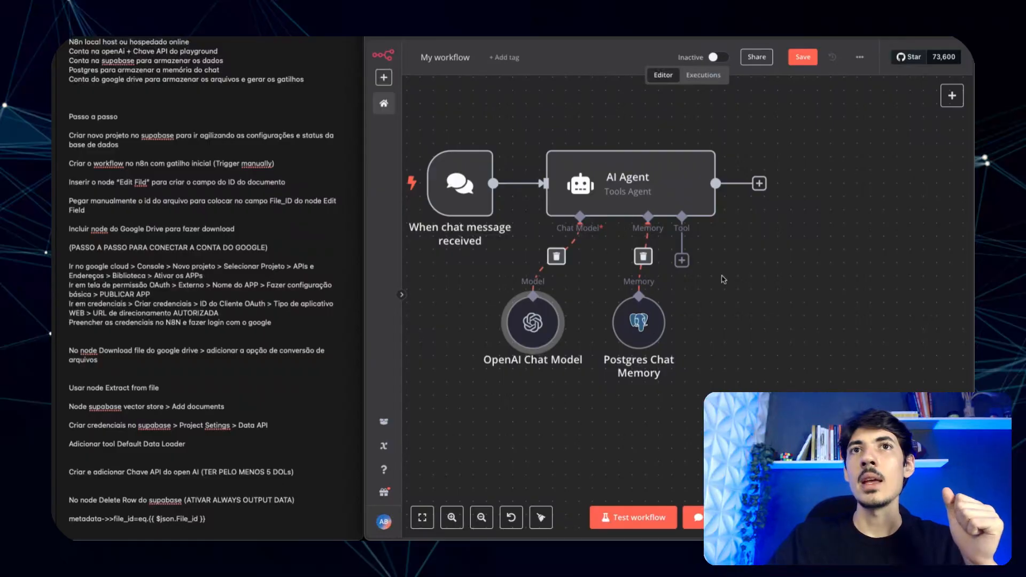
- Attach a Supabase Vector Store tool using the Supabase account credential, named teste_youtube
{"action": "left_click", "coordinate": [681, 261]}
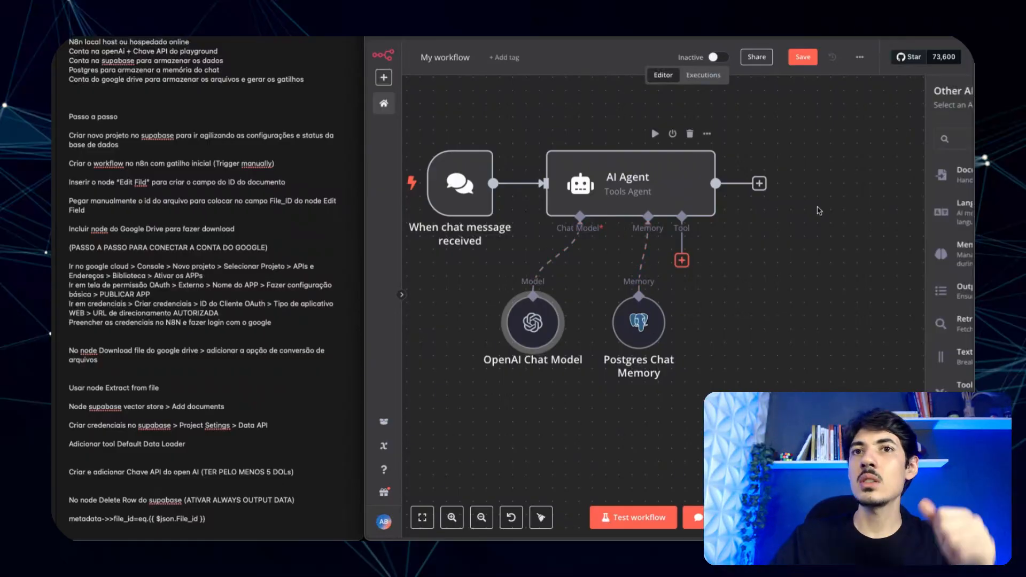
{"action": "scroll", "coordinate": [851, 243], "scroll_direction": "down", "scroll_amount": 1}
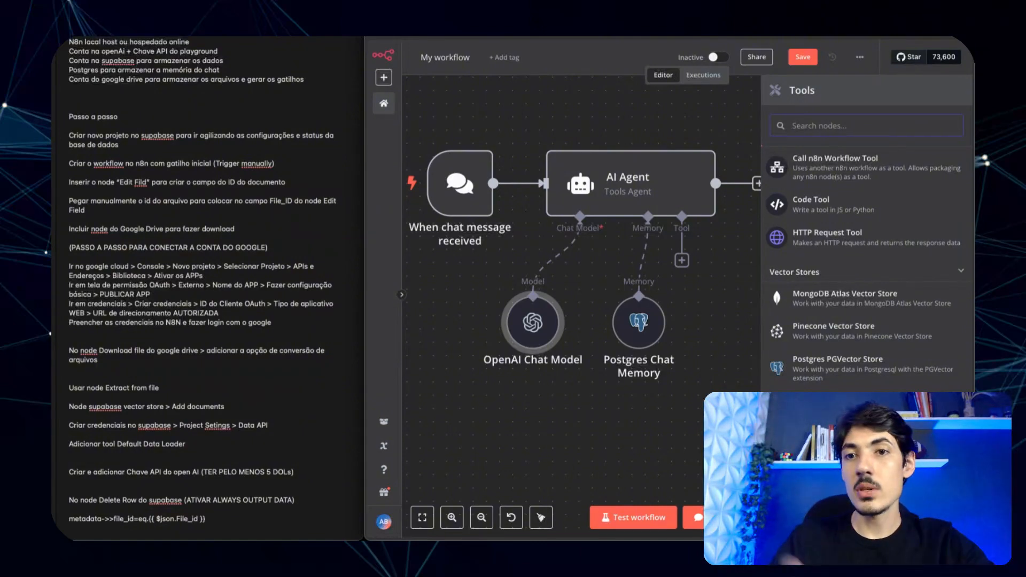
{"action": "left_click", "coordinate": [834, 477]}
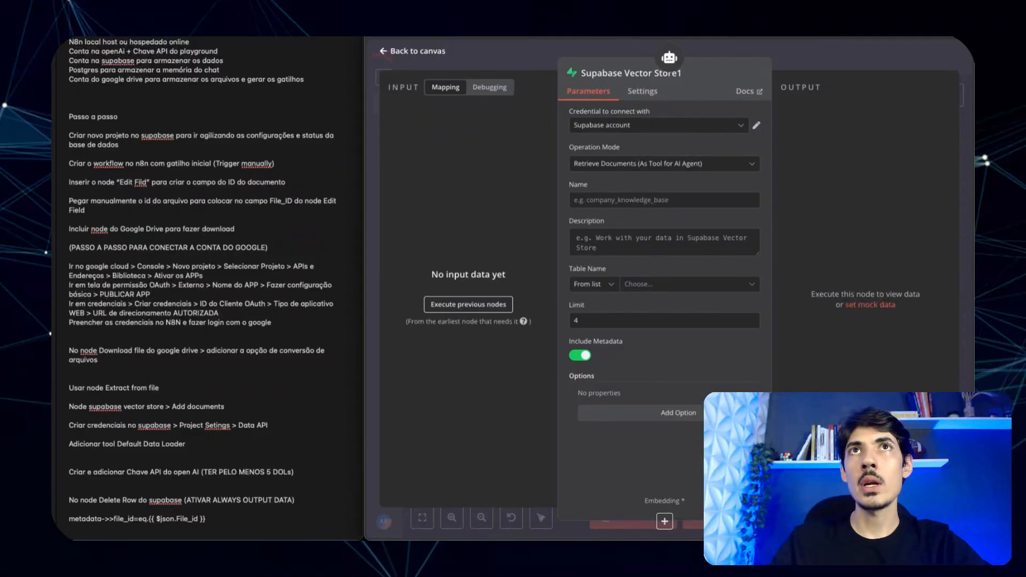
{"action": "key", "text": "Escape"}
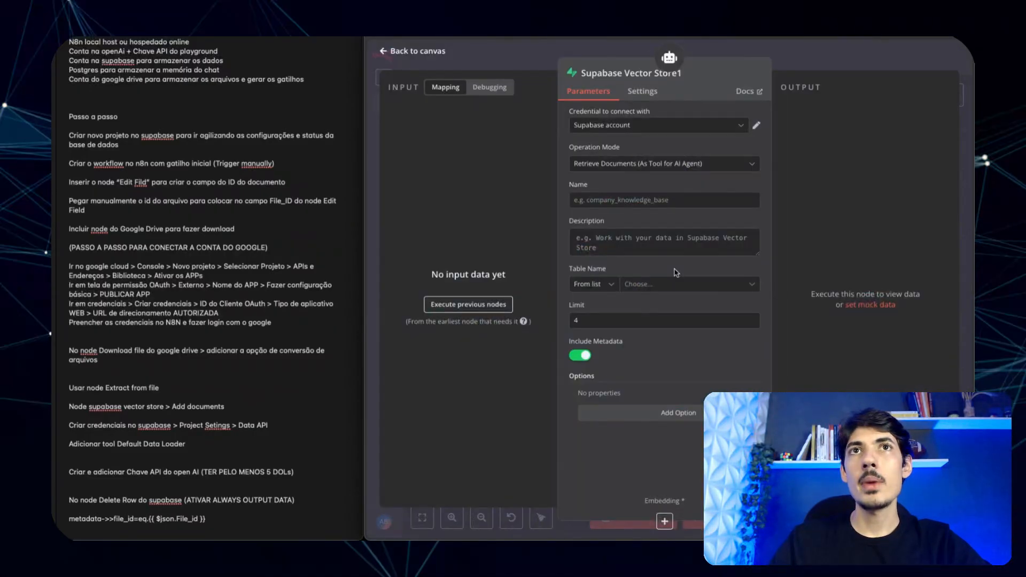
{"action": "left_click", "coordinate": [631, 127]}
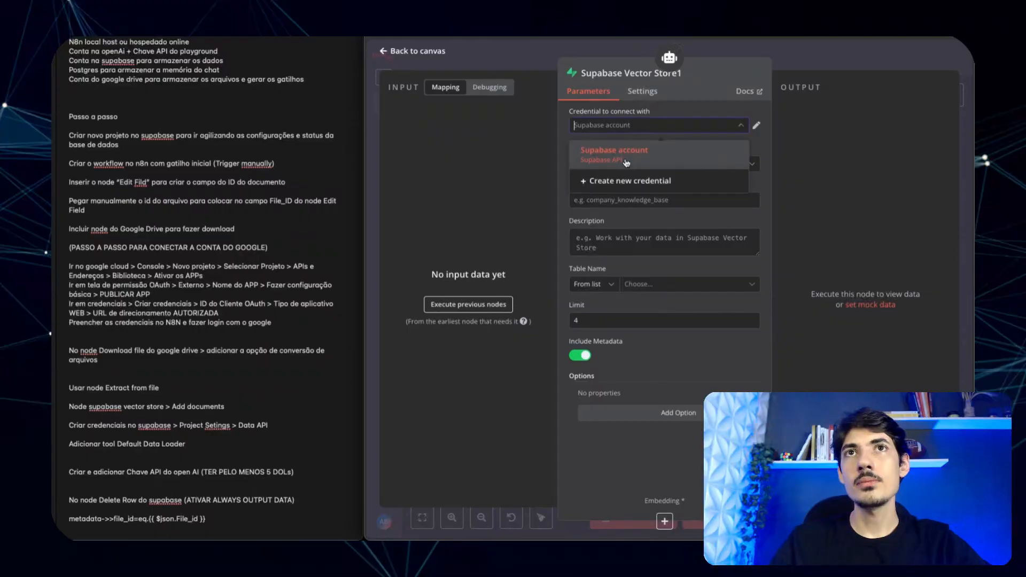
{"action": "left_click", "coordinate": [638, 126]}
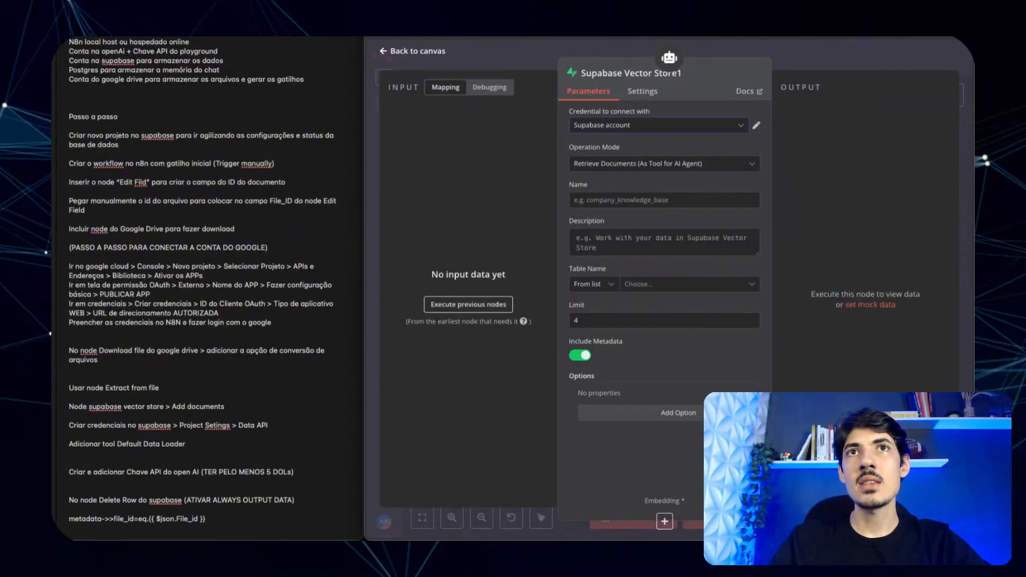
{"action": "left_click", "coordinate": [627, 198]}
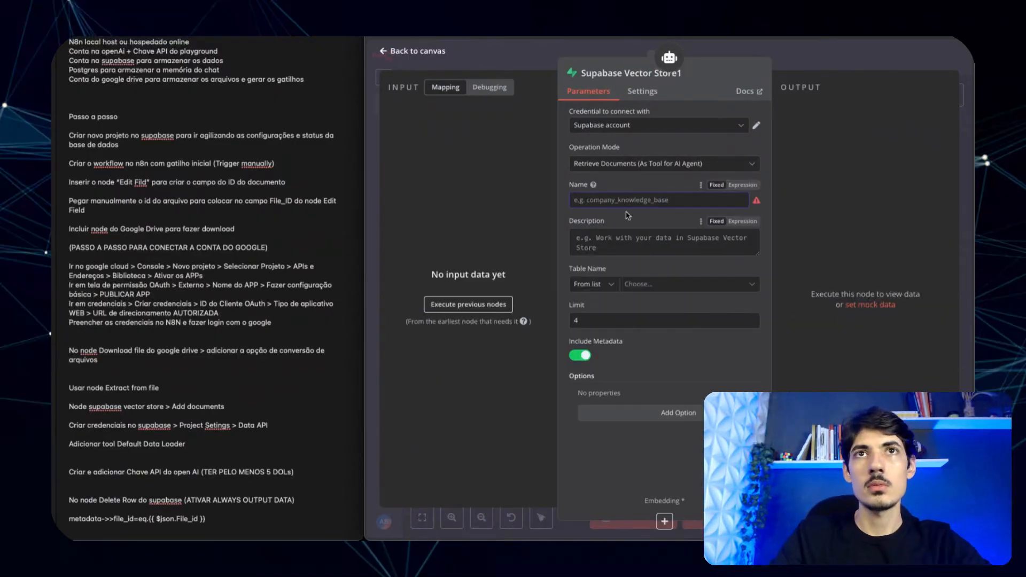
{"action": "type", "text": "te"}
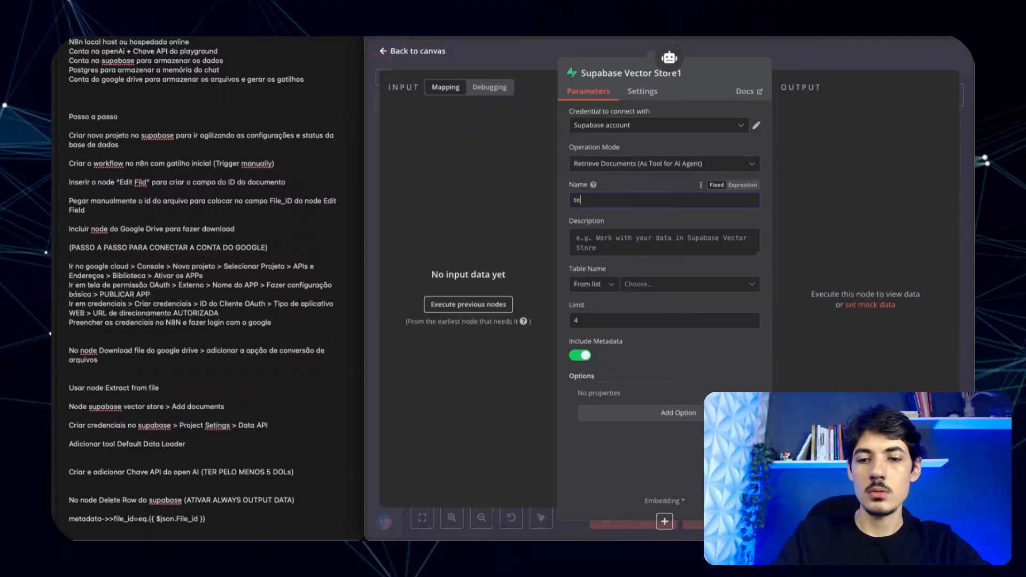
{"action": "type", "text": "ste_"}
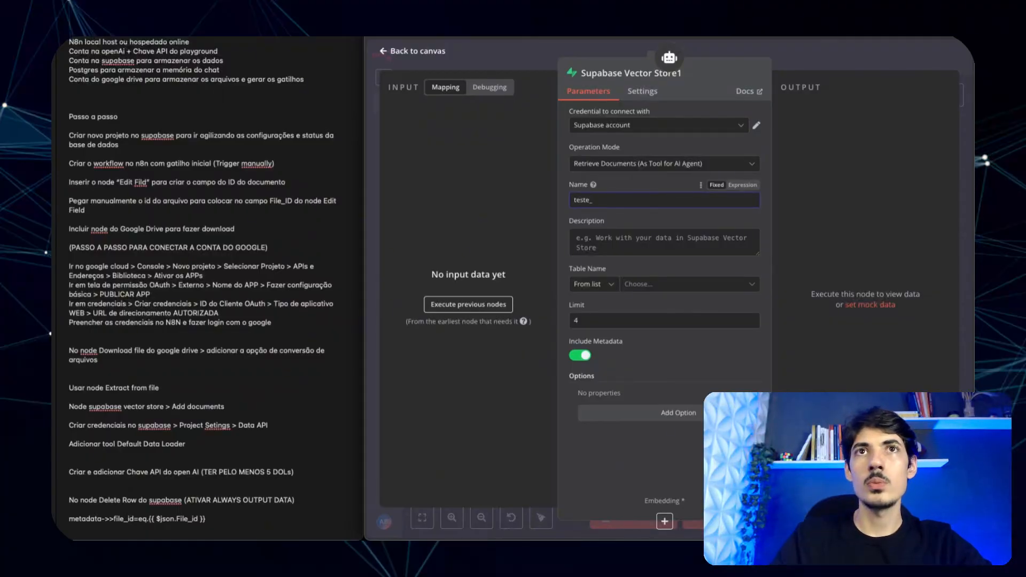
{"action": "type", "text": "youtube"}
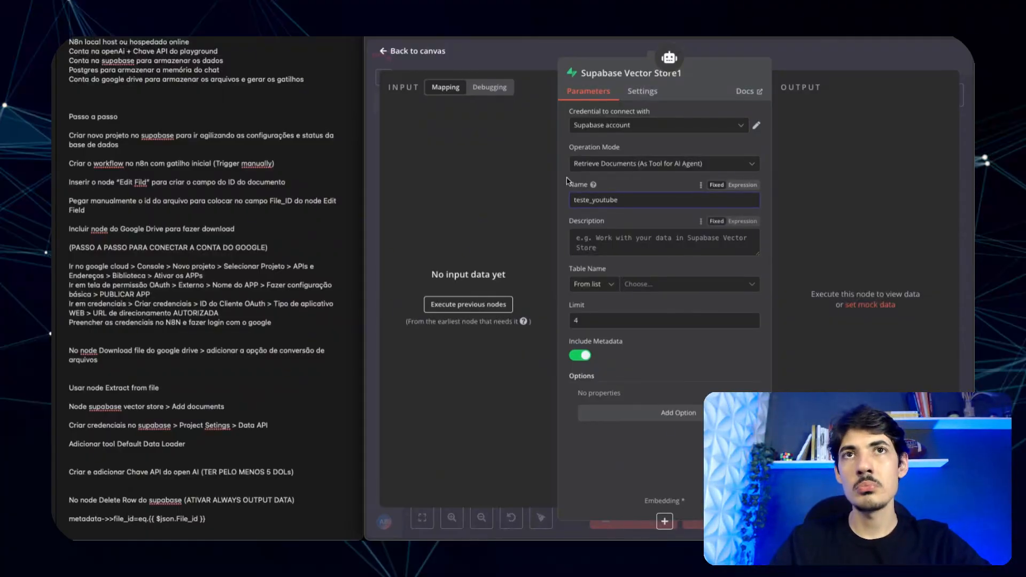
{"action": "left_click", "coordinate": [610, 222]}
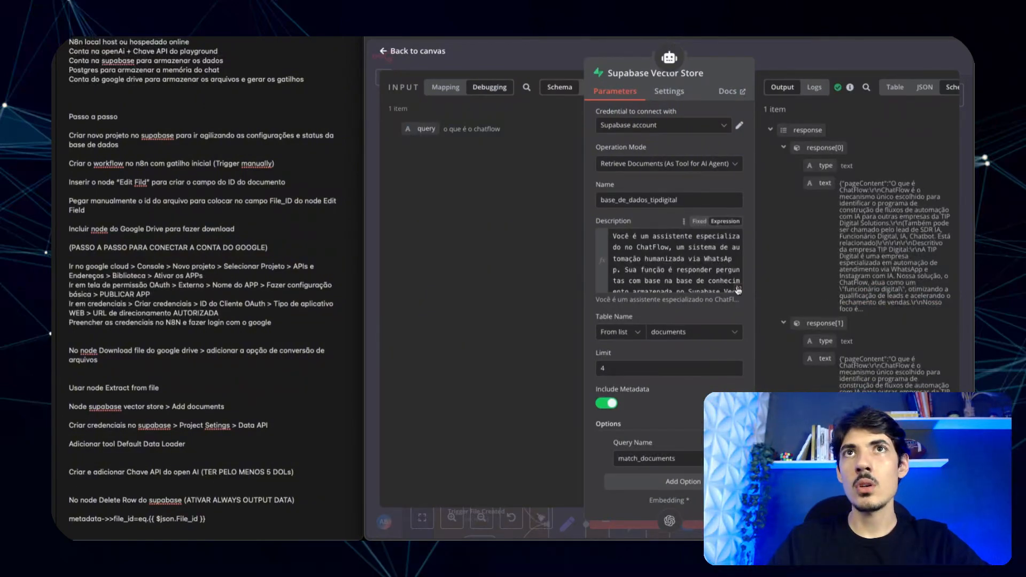
- Copy the tool's ChatFlow assistant description into the notes under 'Prompt do Supabase Vector Store Tool AI Agent:'
{"action": "left_click", "coordinate": [739, 290]}
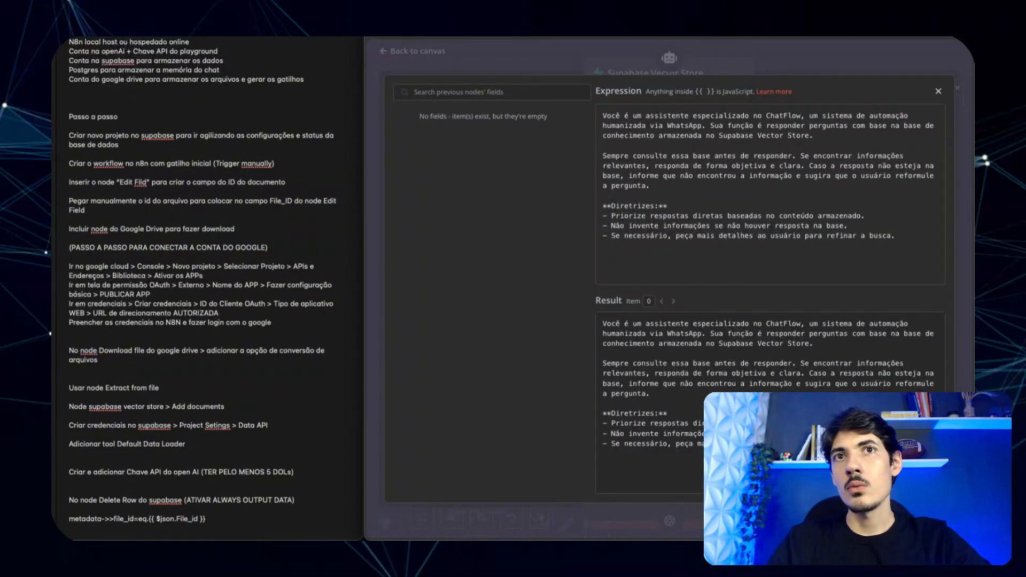
{"action": "left_click_drag", "start_coordinate": [641, 465], "coordinate": [602, 324]}
{"action": "key", "text": "ctrl+c"}
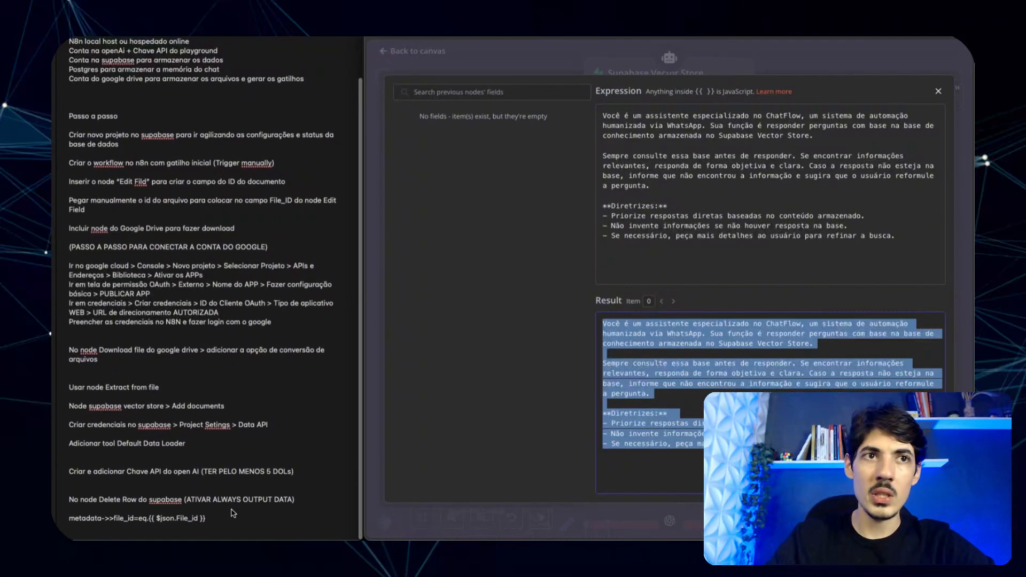
{"action": "left_click", "coordinate": [227, 520]}
{"action": "key", "text": "Return"}
{"action": "key", "text": "Return"}
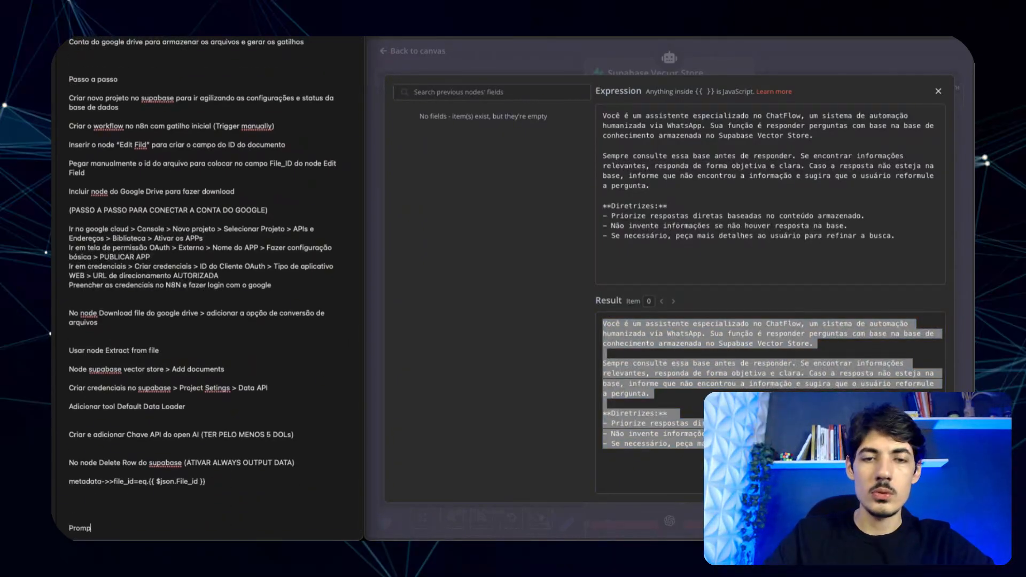
{"action": "type", "text": "Prompt do Supabase Vector Store Tool AI Agent"}
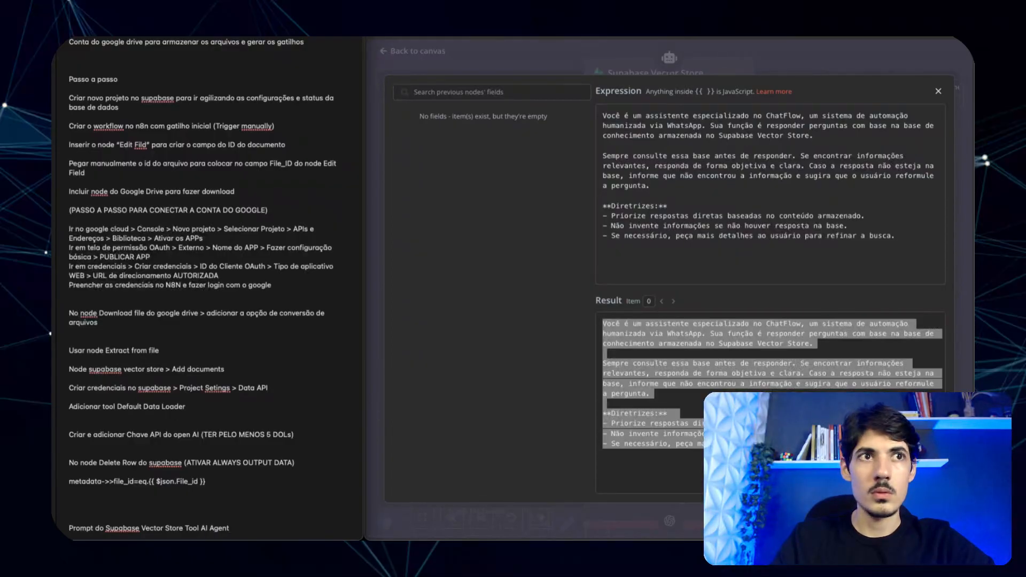
{"action": "key", "text": "Return"}
{"action": "key", "text": "Return"}
{"action": "key", "text": "ctrl+v"}
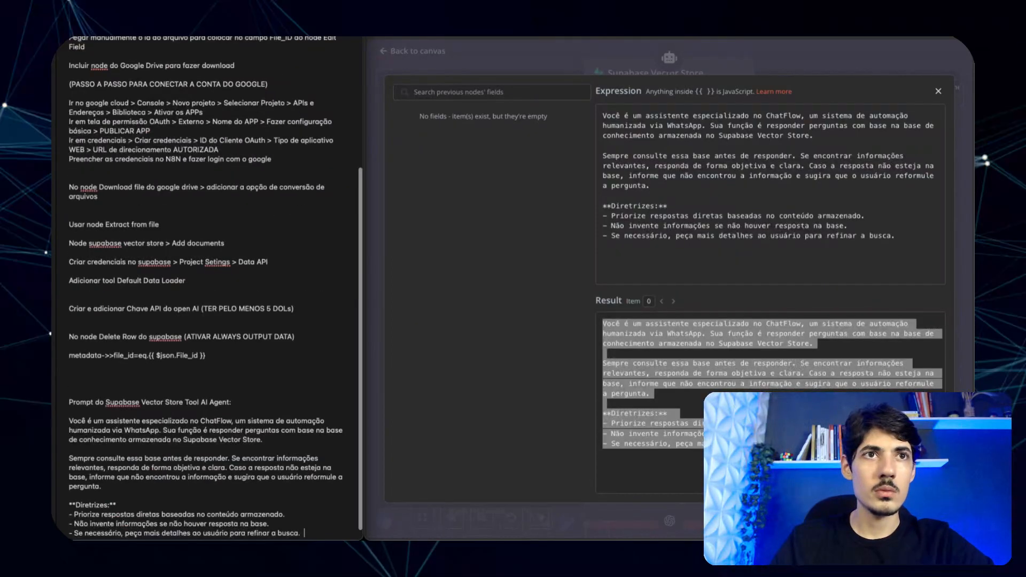
{"action": "scroll", "coordinate": [224, 501], "scroll_direction": "down", "scroll_amount": 1}
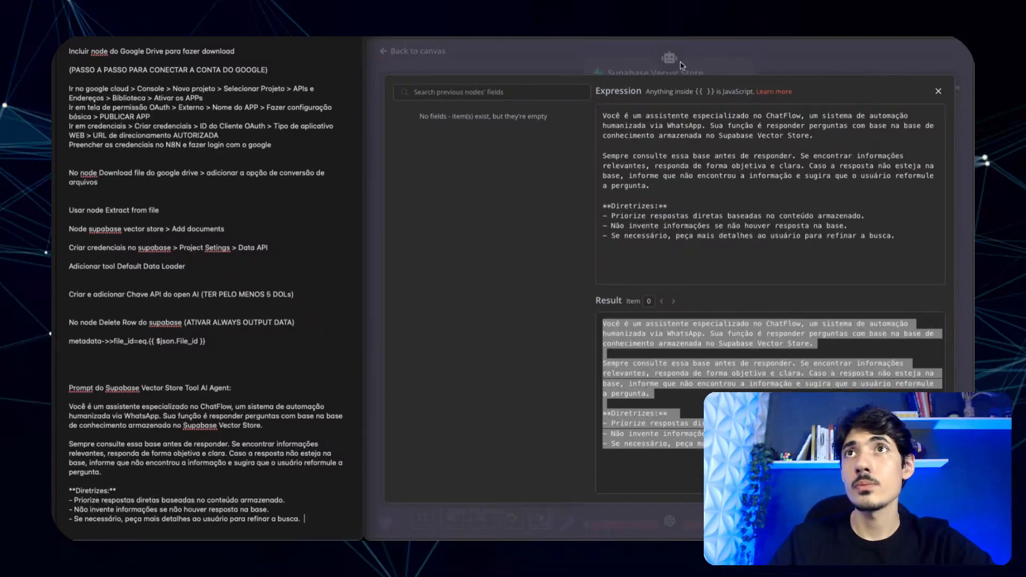
{"action": "left_click", "coordinate": [821, 58]}
{"action": "left_click", "coordinate": [939, 94]}
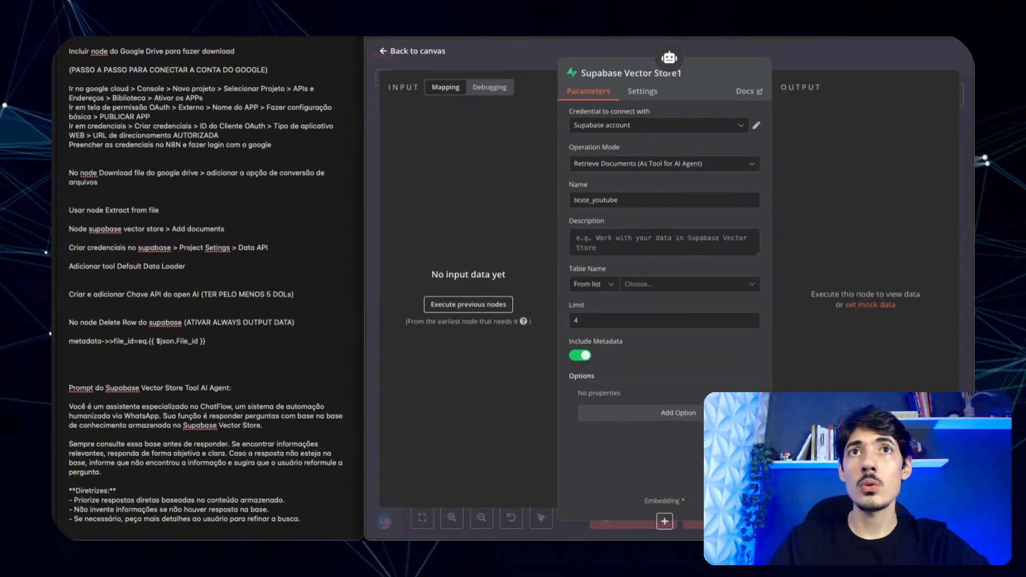
- Paste the prompt into the tool Description, pick the documents table and Query Name match_documents
{"action": "left_click", "coordinate": [625, 247]}
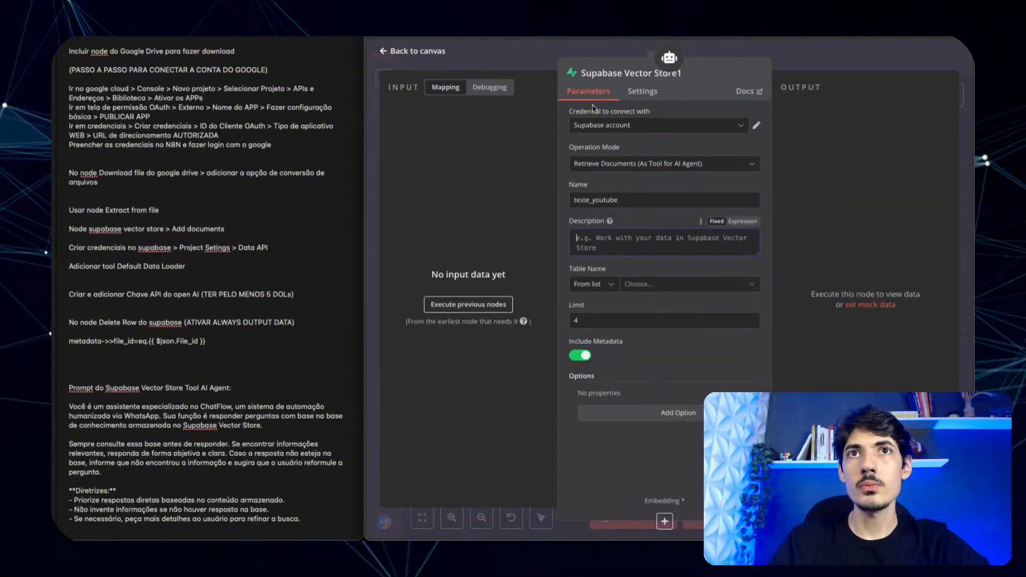
{"action": "key", "text": "ctrl+v"}
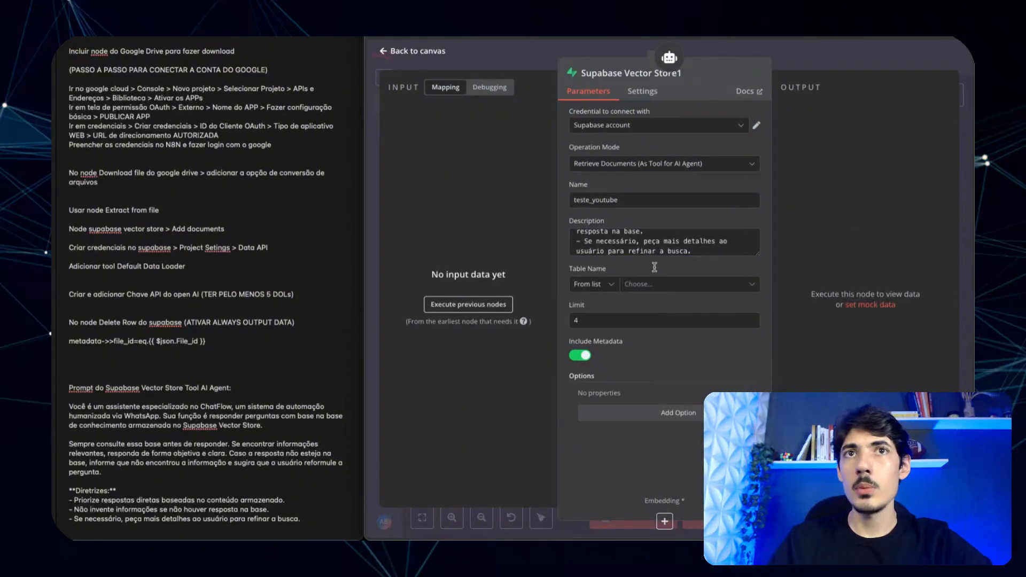
{"action": "left_click", "coordinate": [687, 284]}
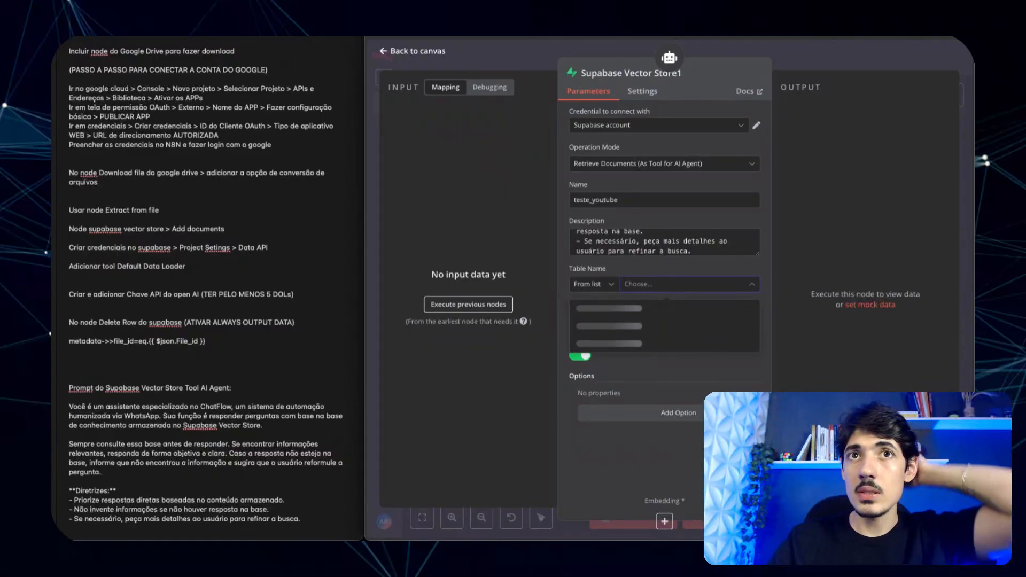
{"action": "left_click", "coordinate": [614, 326]}
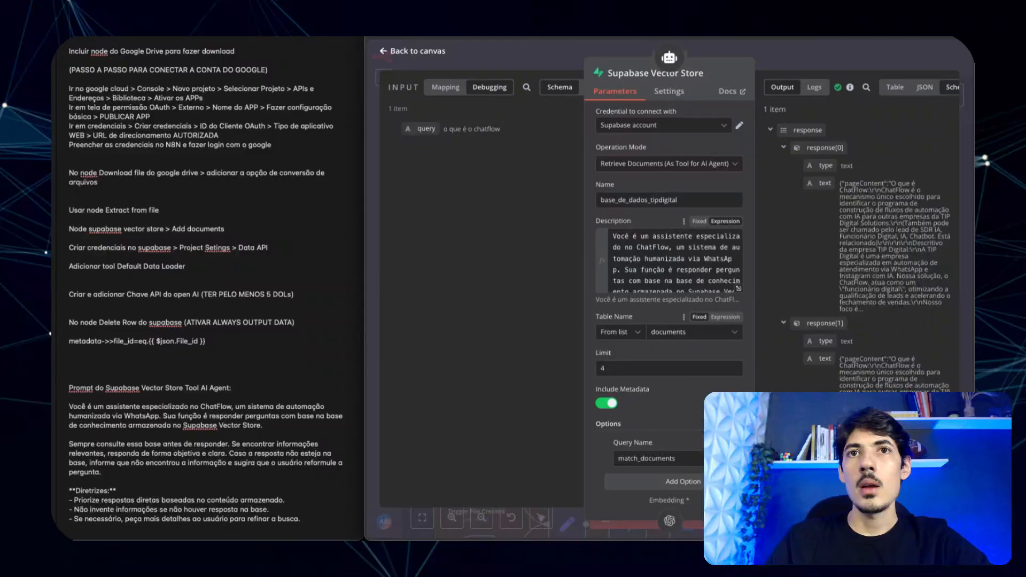
{"action": "scroll", "coordinate": [685, 395], "scroll_direction": "down", "scroll_amount": 1}
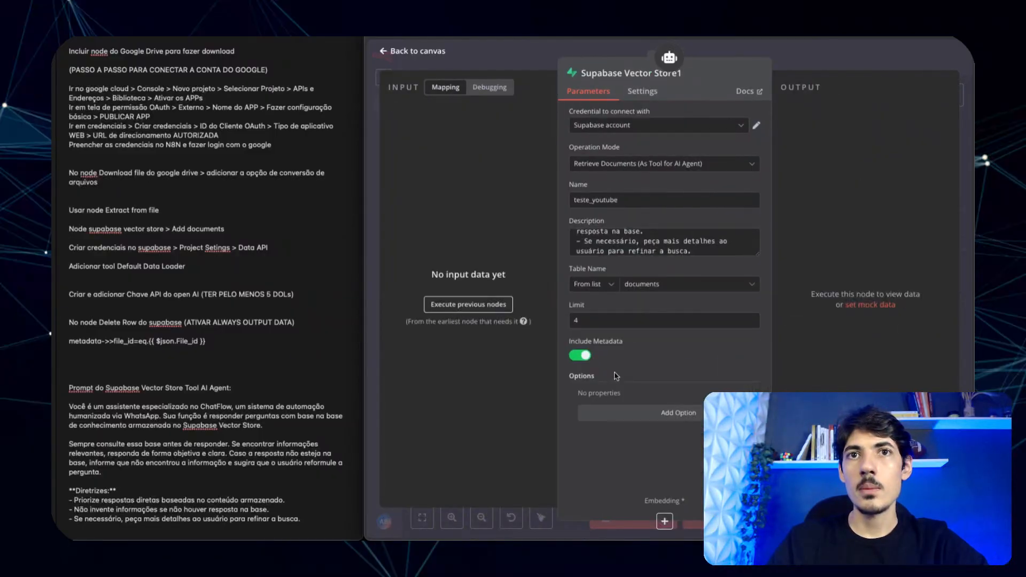
{"action": "left_click", "coordinate": [651, 420]}
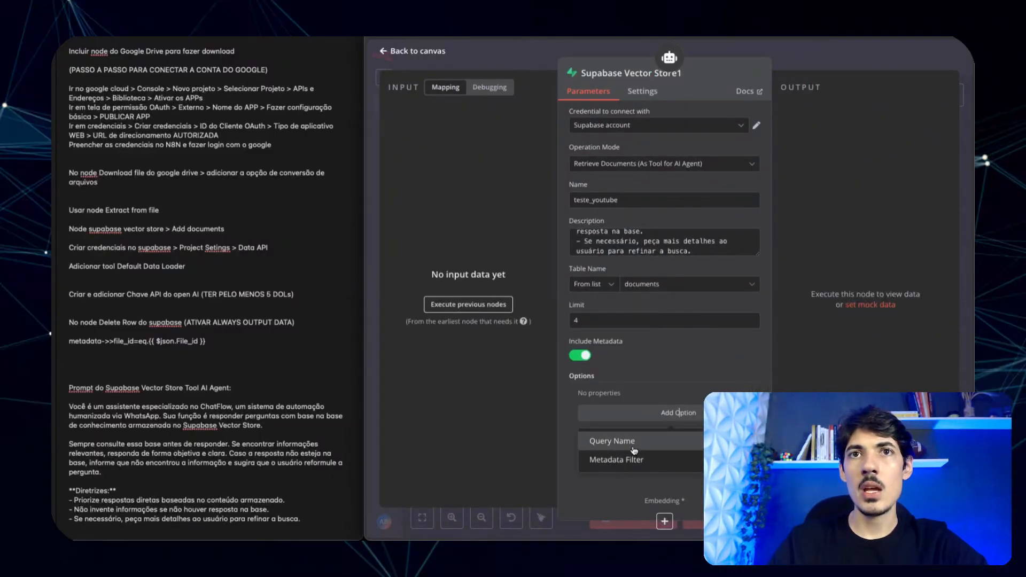
{"action": "left_click", "coordinate": [634, 451]}
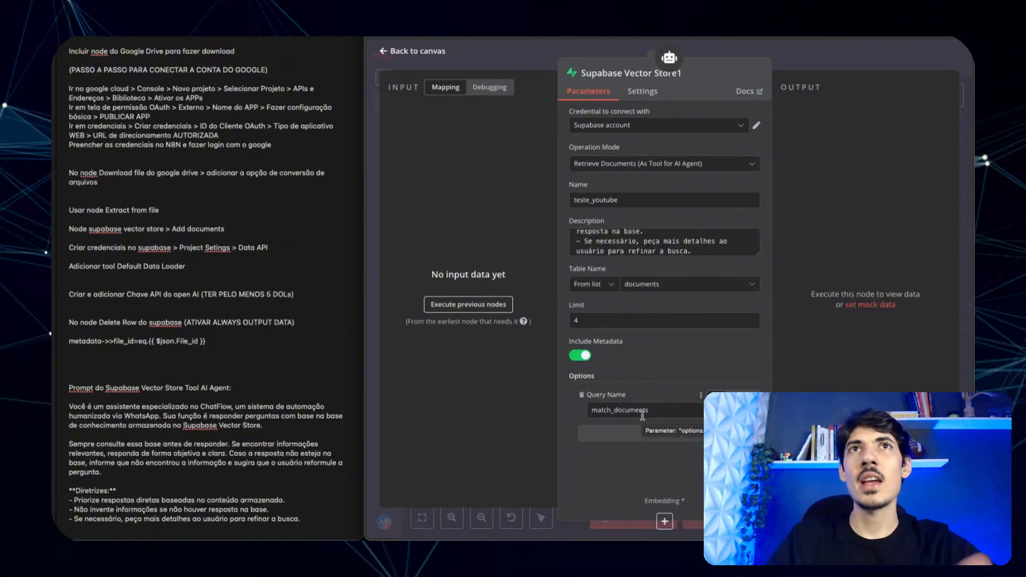
{"action": "left_click", "coordinate": [560, 51]}
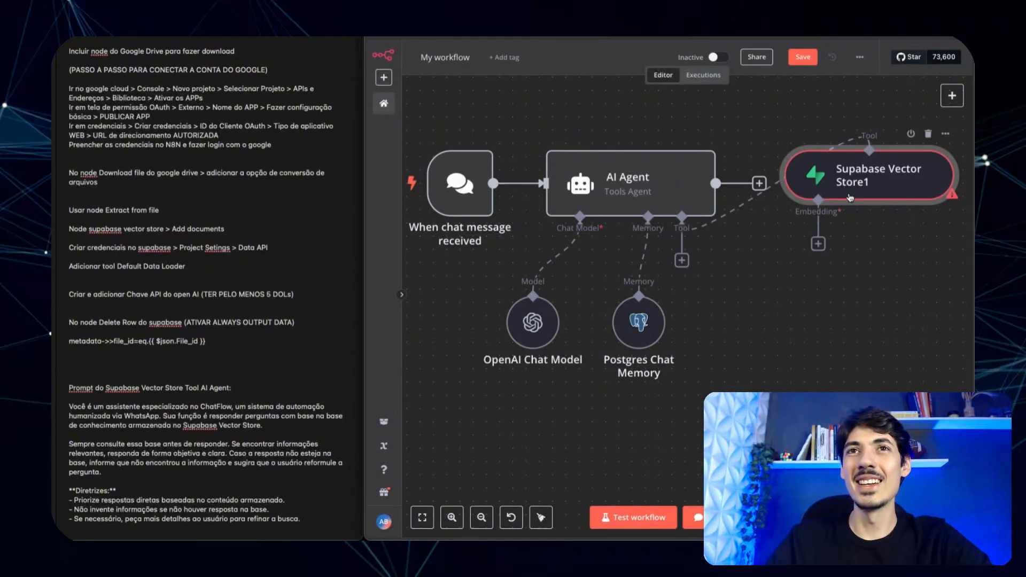
- Move the vector store tool below the AI Agent and attach Embeddings OpenAI (text-embedding-3-small)
{"action": "left_click_drag", "start_coordinate": [855, 176], "coordinate": [795, 349]}
{"action": "key", "text": "1"}
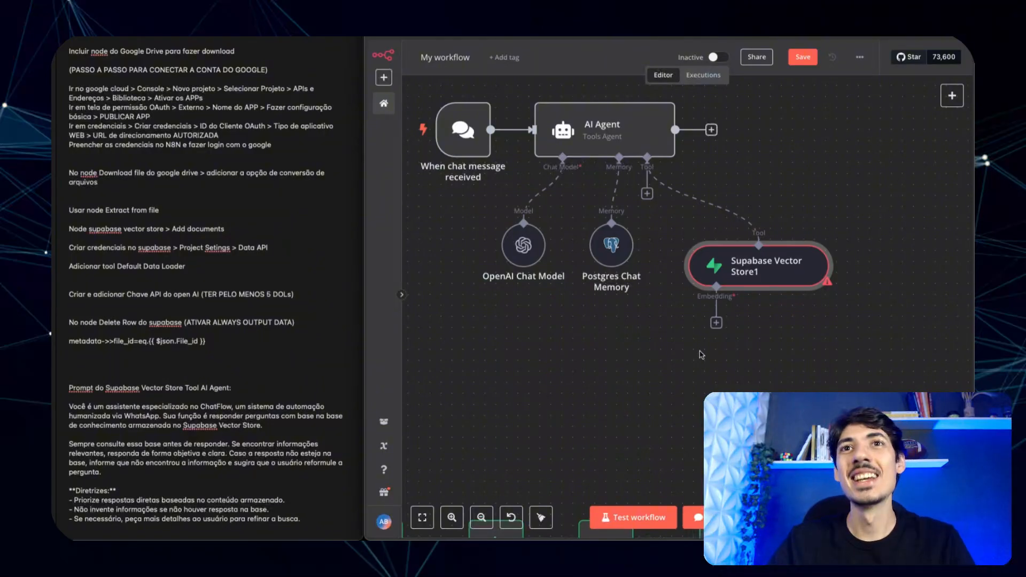
{"action": "left_click", "coordinate": [717, 323]}
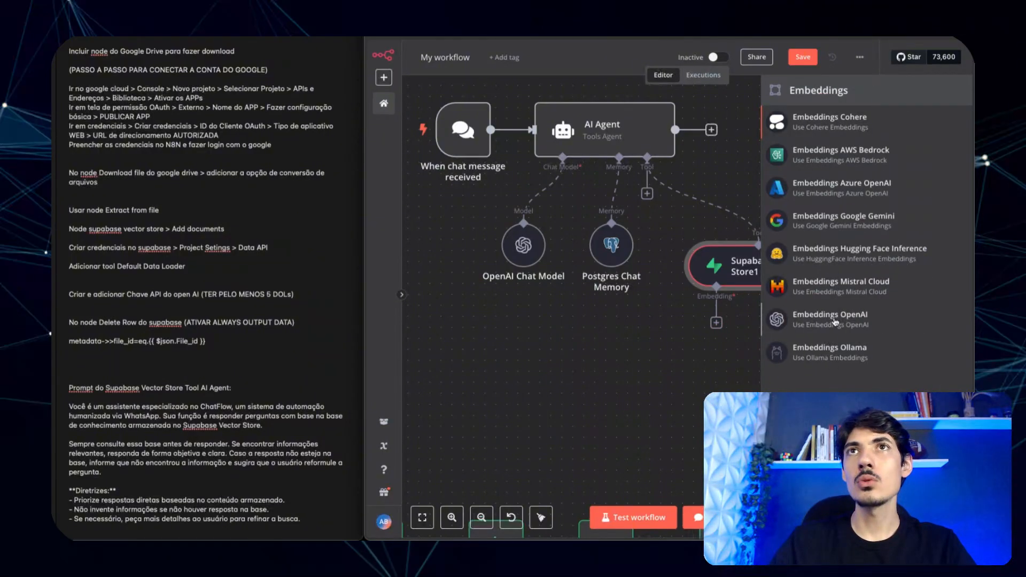
{"action": "left_click", "coordinate": [830, 319]}
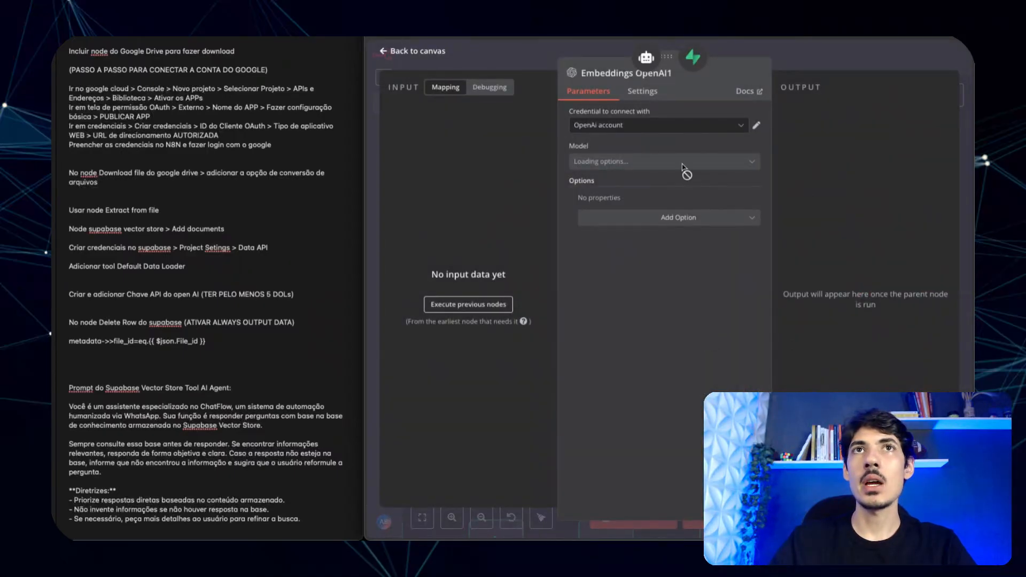
{"action": "left_click", "coordinate": [526, 55]}
{"action": "scroll", "coordinate": [768, 261], "scroll_direction": "down", "scroll_amount": 2}
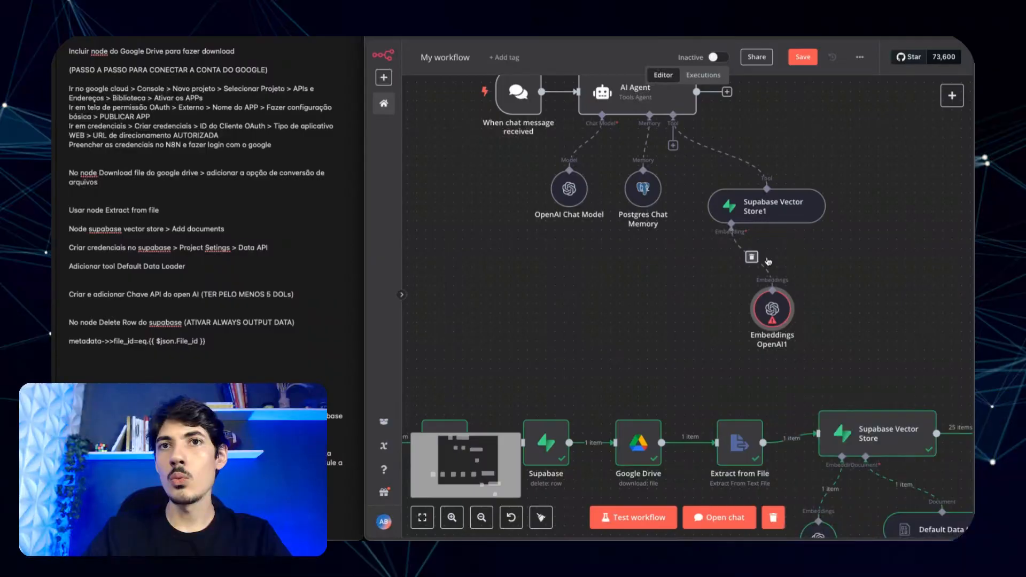
{"action": "scroll", "coordinate": [772, 347], "scroll_direction": "down", "scroll_amount": 3}
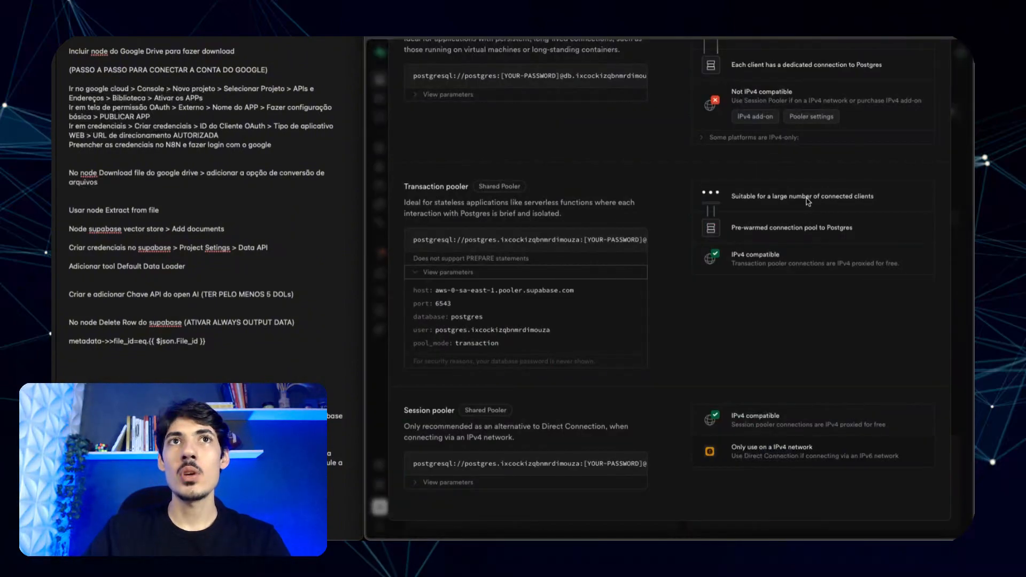
{"action": "scroll", "coordinate": [808, 202], "scroll_direction": "up", "scroll_amount": 4}
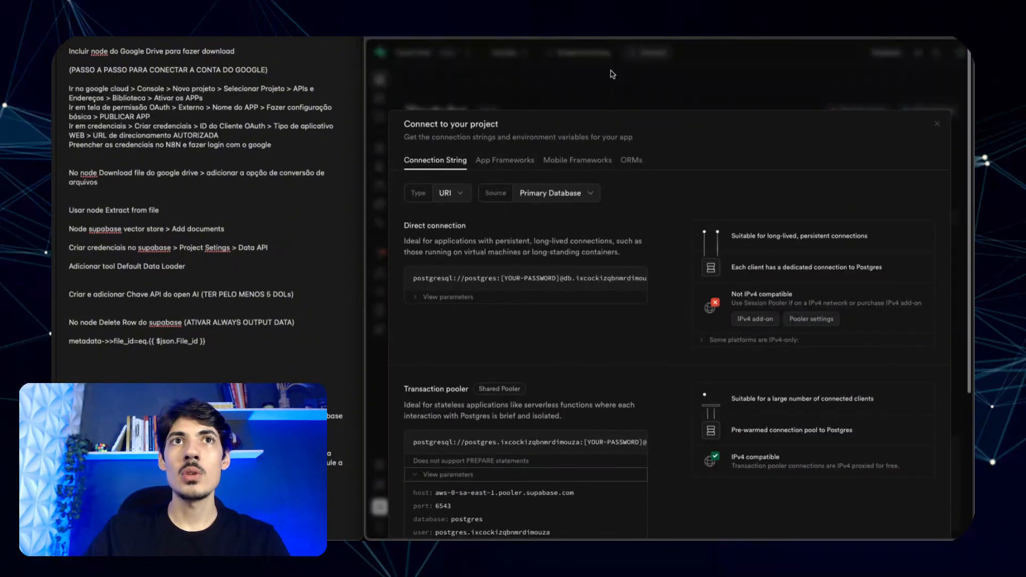
- Check that Supabase's documents table holds 25 records with content, metadata and embeddings, then return to n8n
{"action": "left_click", "coordinate": [611, 74]}
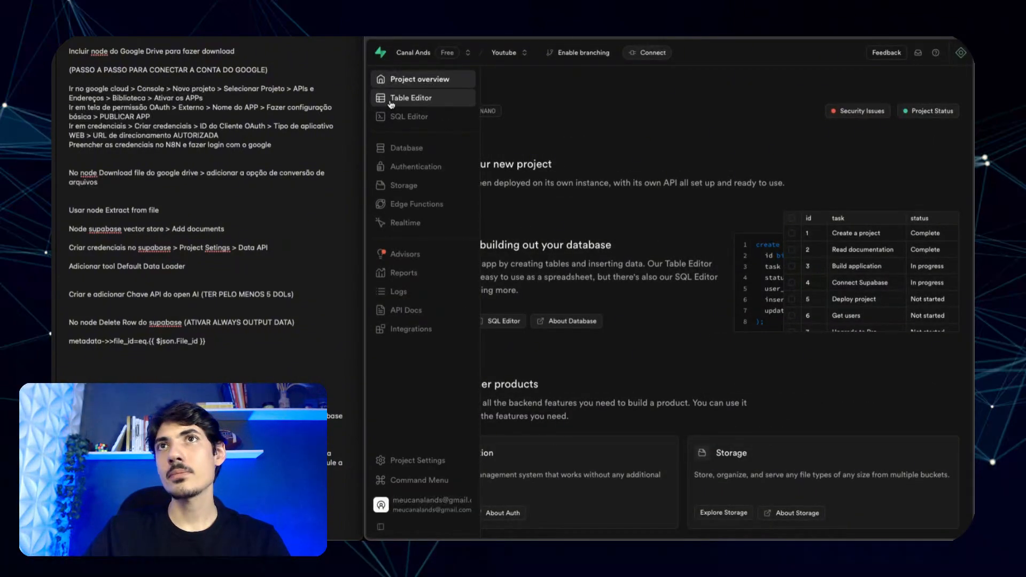
{"action": "left_click", "coordinate": [393, 99]}
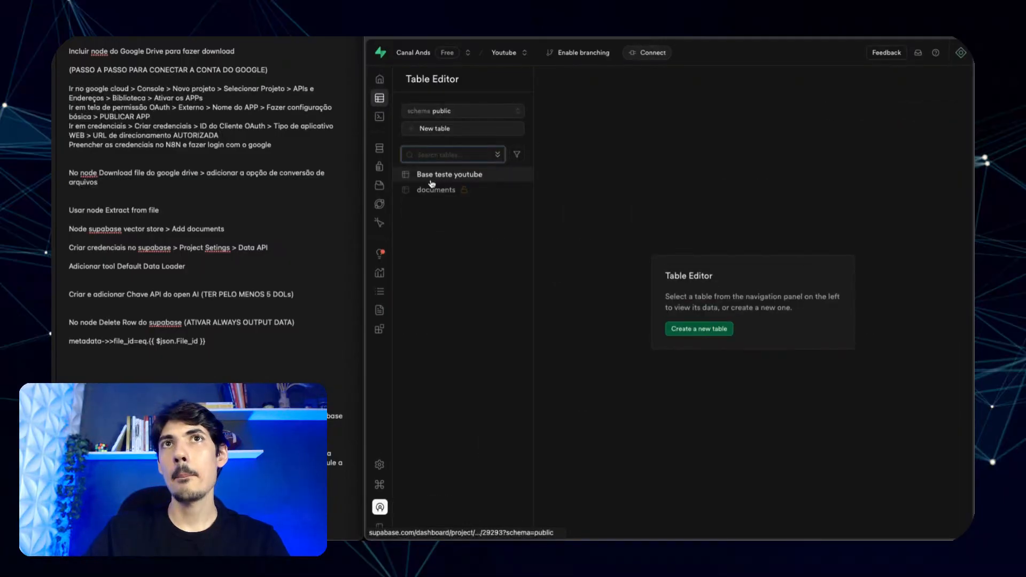
{"action": "left_click", "coordinate": [431, 190]}
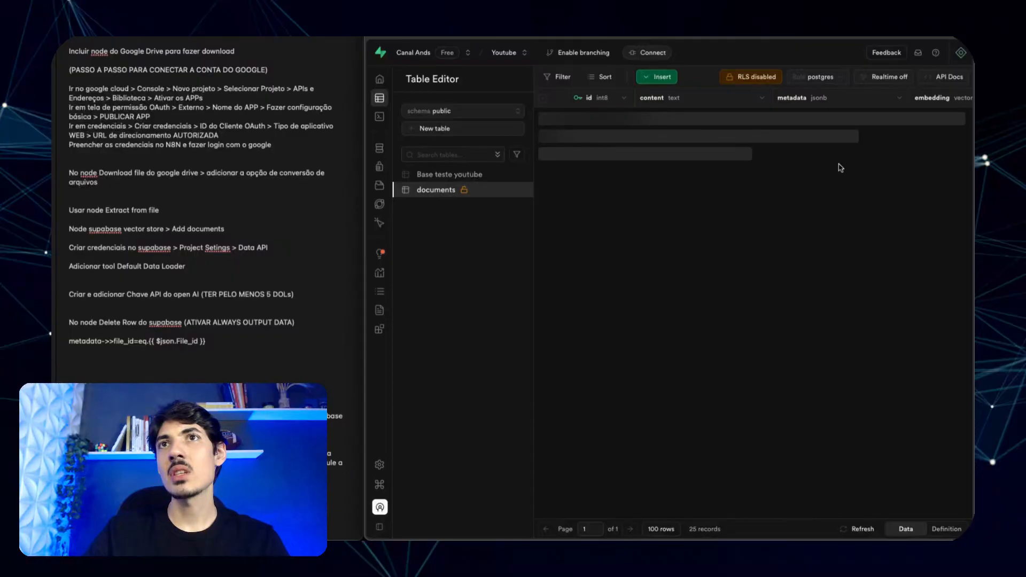
{"action": "scroll", "coordinate": [843, 171], "scroll_direction": "down", "scroll_amount": 1}
{"action": "scroll", "coordinate": [843, 171], "scroll_direction": "up", "scroll_amount": 1}
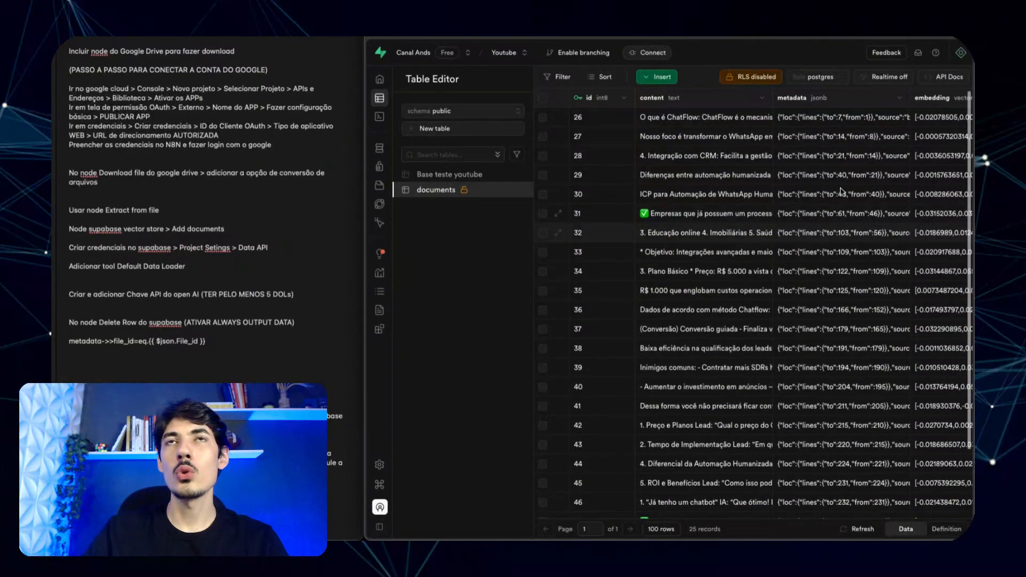
{"action": "scroll", "coordinate": [855, 150], "scroll_direction": "right", "scroll_amount": 3}
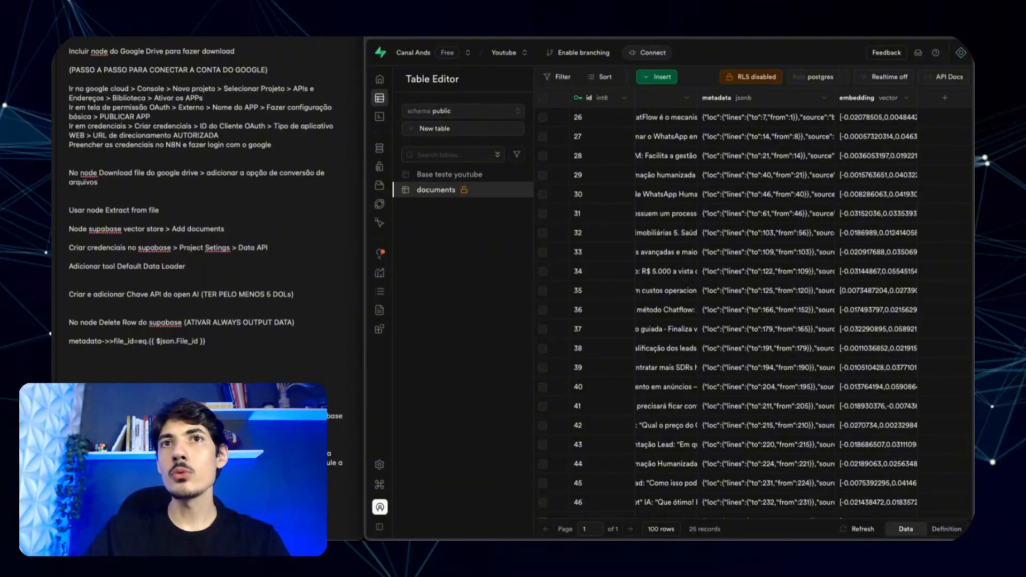
{"action": "key", "text": "ctrl+Tab"}
{"action": "scroll", "coordinate": [619, 183], "scroll_direction": "up", "scroll_amount": 2}
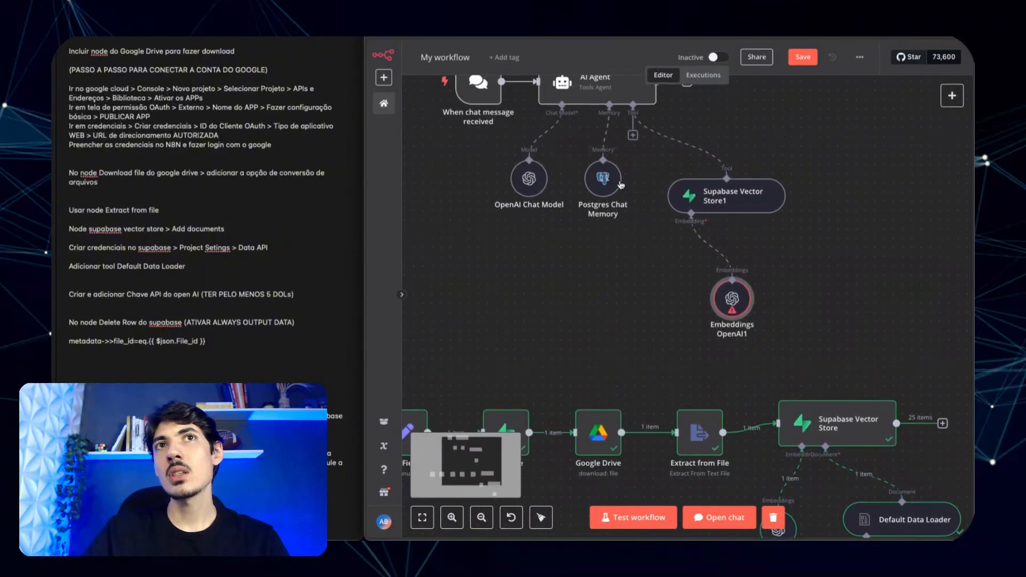
- Nudge the Embeddings OpenAI1 node up and left on the canvas and save the workflow
{"action": "scroll", "coordinate": [620, 185], "scroll_direction": "up", "scroll_amount": 2}
{"action": "left_click_drag", "start_coordinate": [725, 395], "coordinate": [689, 369]}
{"action": "scroll", "coordinate": [748, 374], "scroll_direction": "down", "scroll_amount": 1}
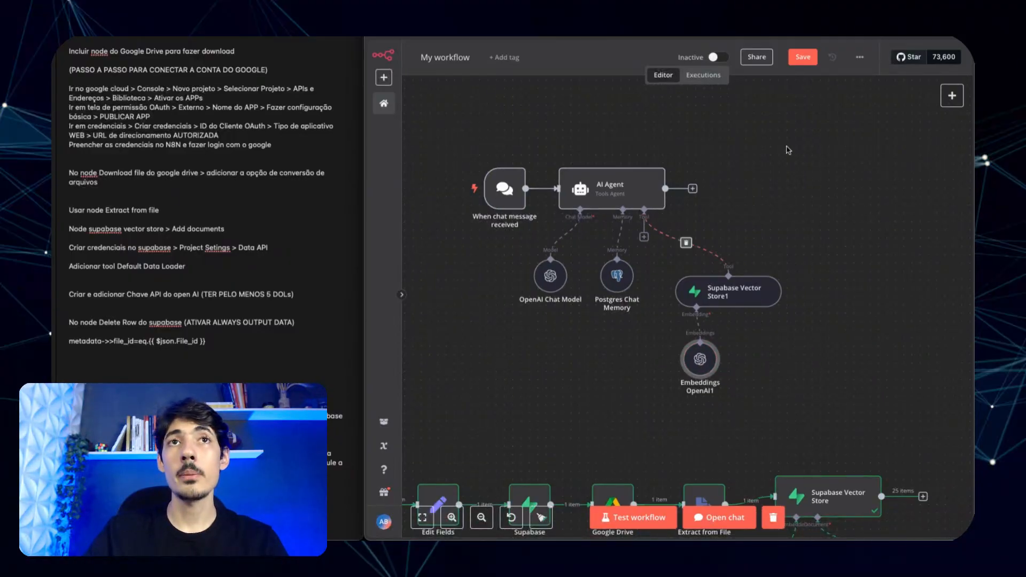
{"action": "left_click", "coordinate": [802, 59]}
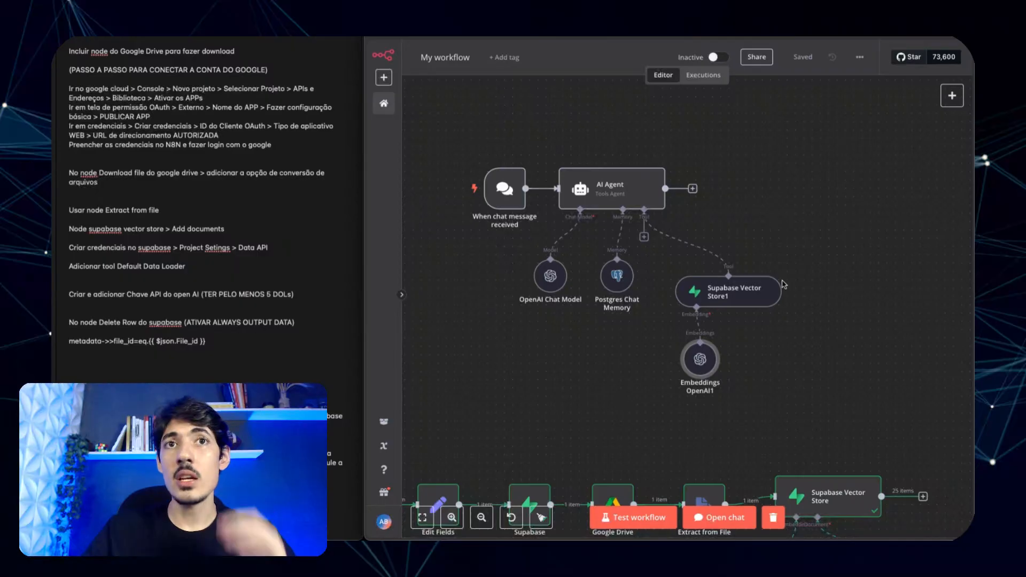
- Ask the agent 'oque é o chatflow?' in the test chat and read its reply
{"action": "left_click", "coordinate": [720, 517]}
{"action": "type", "text": "oque "}
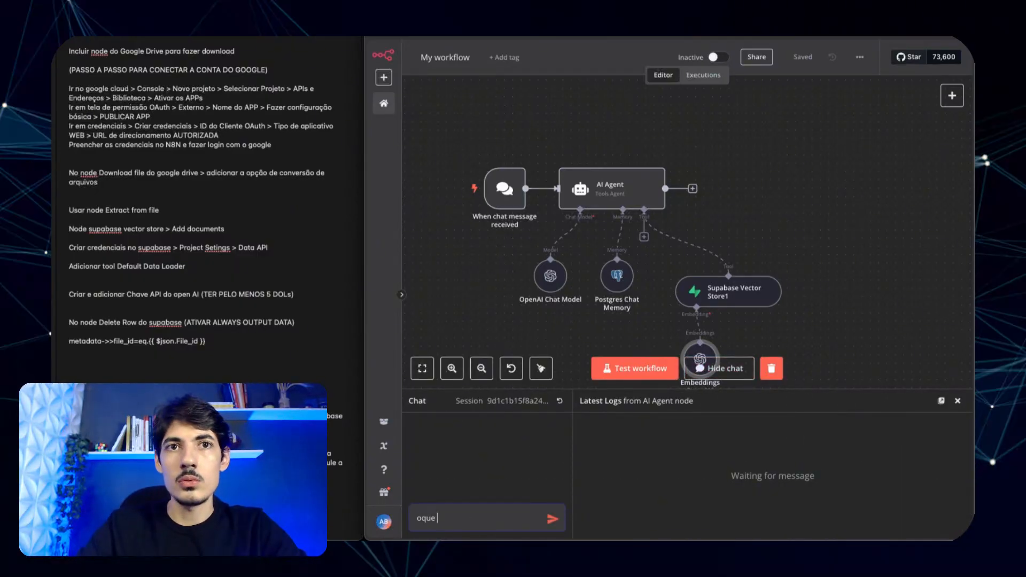
{"action": "type", "text": "é o chatflow?"}
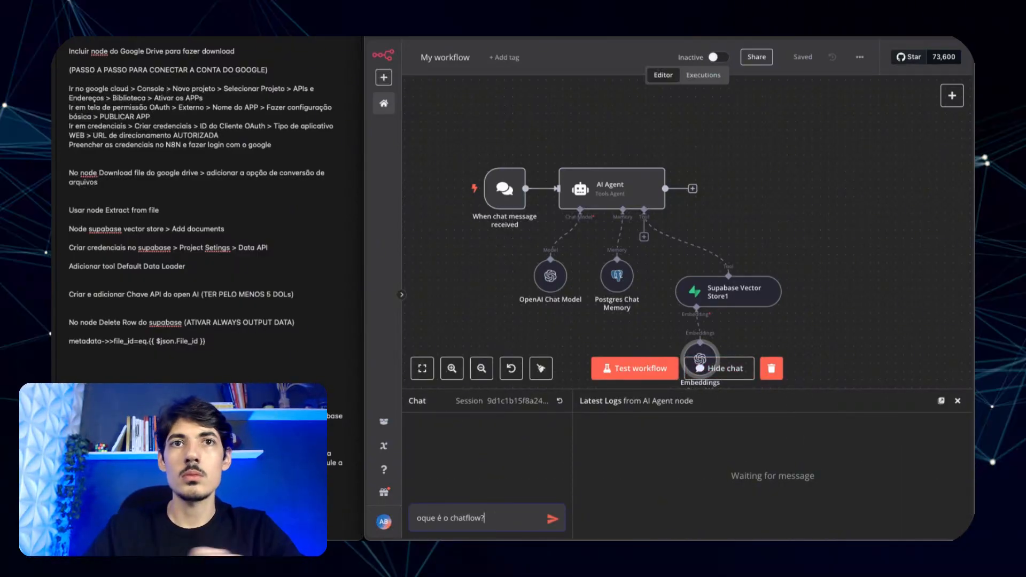
{"action": "key", "text": "Return"}
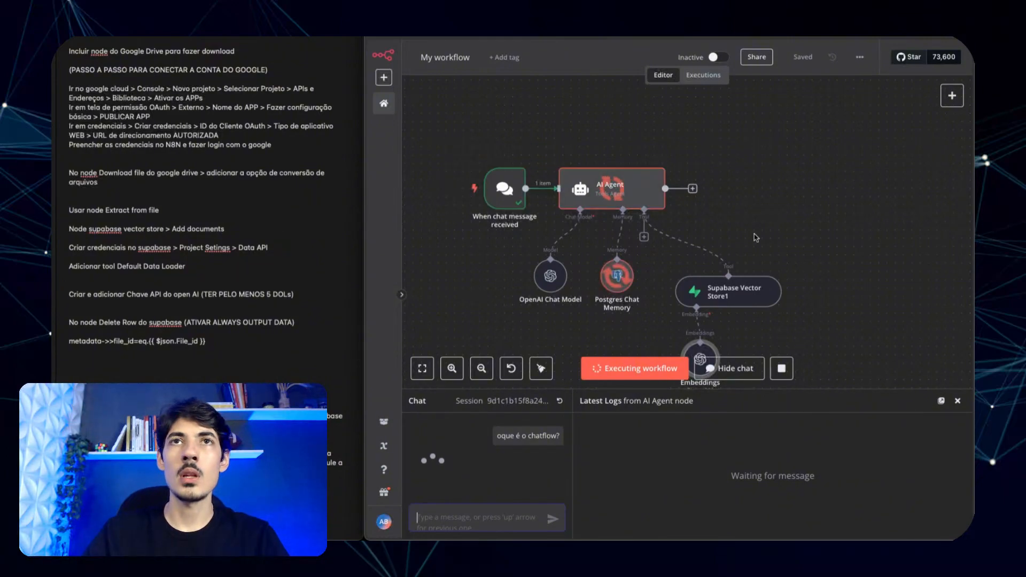
{"action": "scroll", "coordinate": [799, 238], "scroll_direction": "down", "scroll_amount": 2}
{"action": "scroll", "coordinate": [798, 237], "scroll_direction": "down", "scroll_amount": 1}
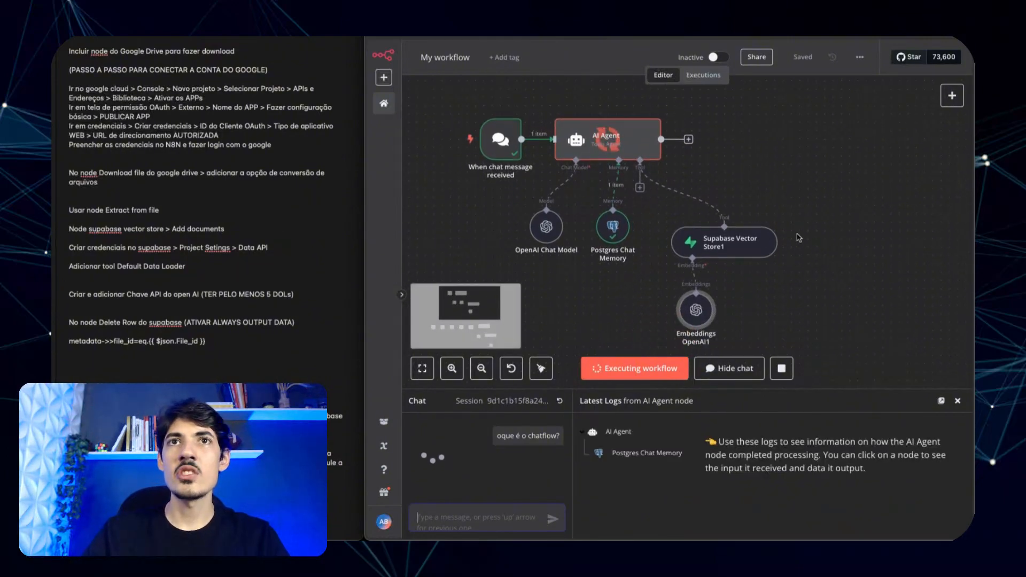
{"action": "left_click", "coordinate": [798, 237]}
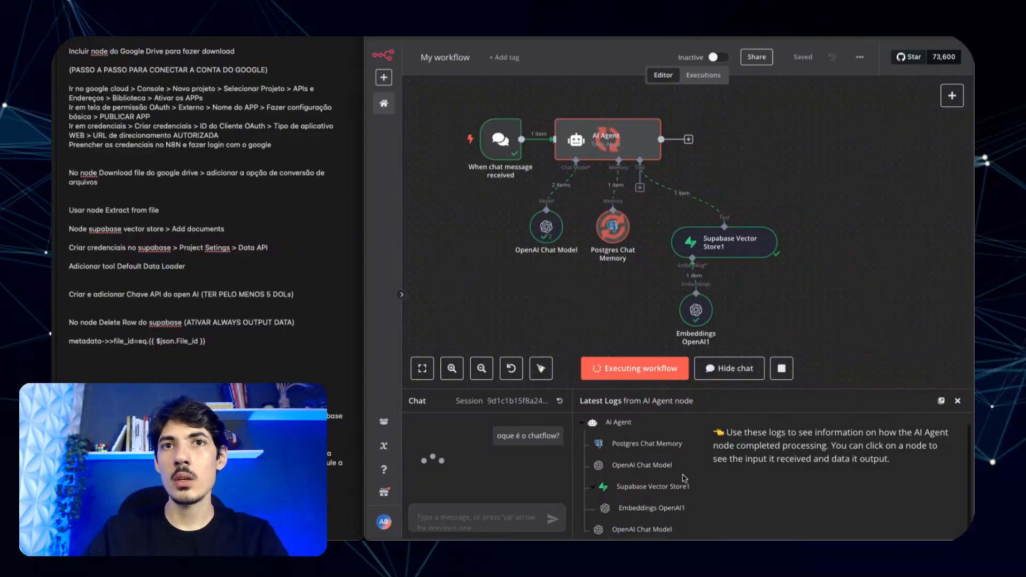
- Review the Postgres Chat Memory, Embeddings OpenAI1 and OpenAI Chat Model log entries for the run
{"action": "left_click", "coordinate": [648, 453]}
{"action": "scroll", "coordinate": [638, 503], "scroll_direction": "down", "scroll_amount": 1}
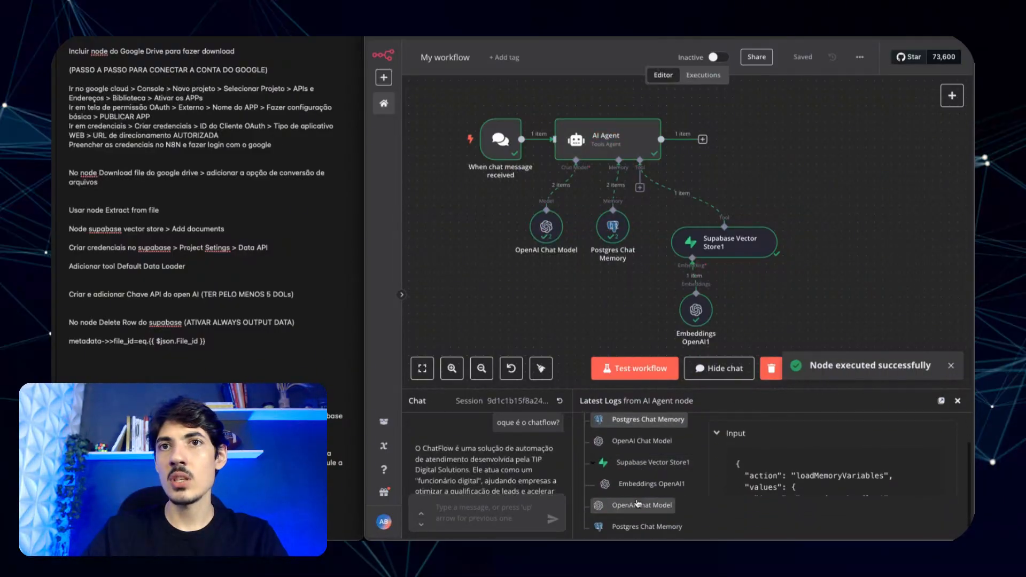
{"action": "left_click", "coordinate": [645, 487]}
{"action": "scroll", "coordinate": [790, 477], "scroll_direction": "down", "scroll_amount": 2}
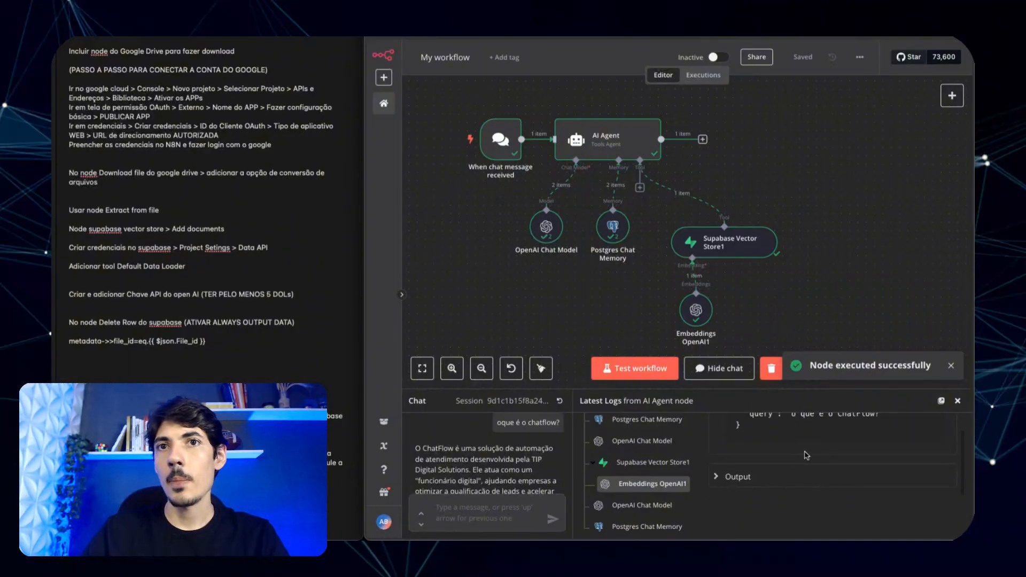
{"action": "left_click", "coordinate": [807, 477]}
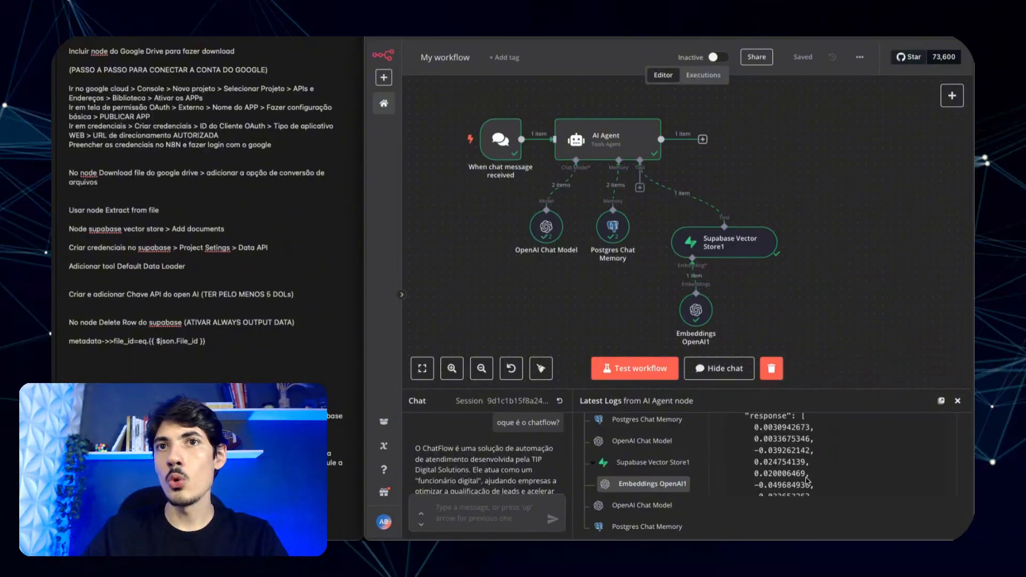
{"action": "scroll", "coordinate": [808, 480], "scroll_direction": "down", "scroll_amount": 5}
{"action": "left_click", "coordinate": [654, 507]}
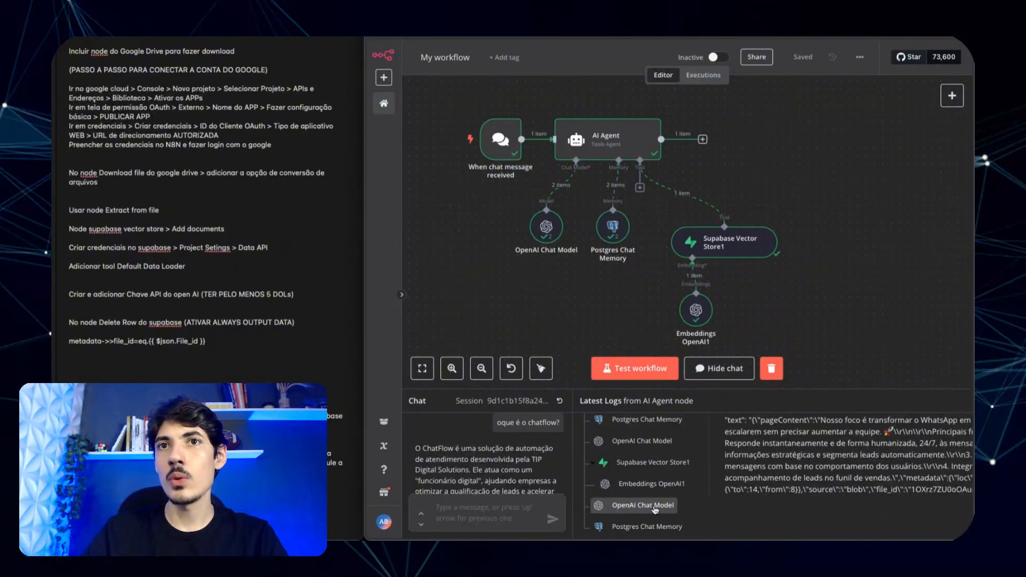
{"action": "scroll", "coordinate": [709, 490], "scroll_direction": "down", "scroll_amount": 2}
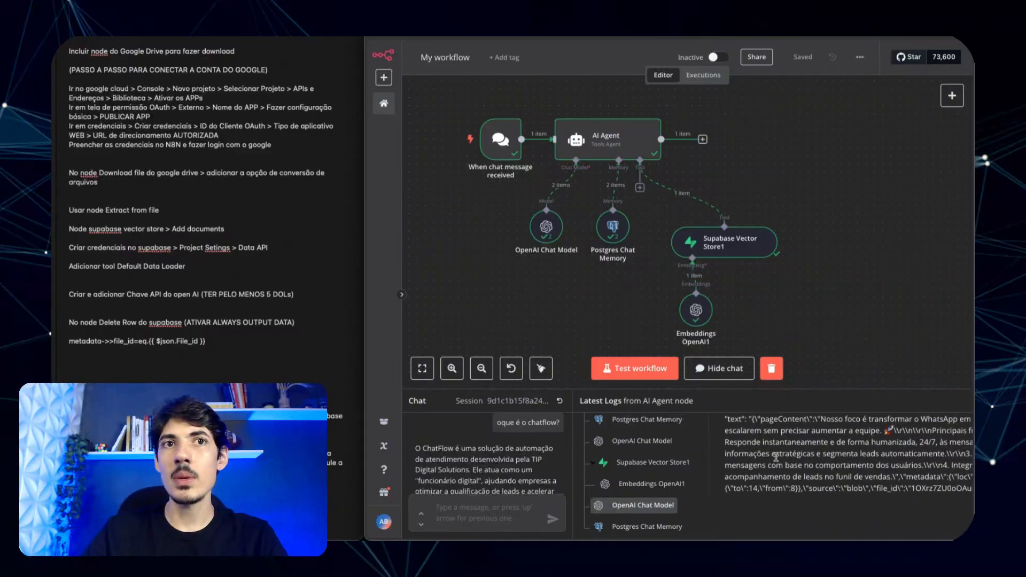
{"action": "scroll", "coordinate": [540, 455], "scroll_direction": "down", "scroll_amount": 1}
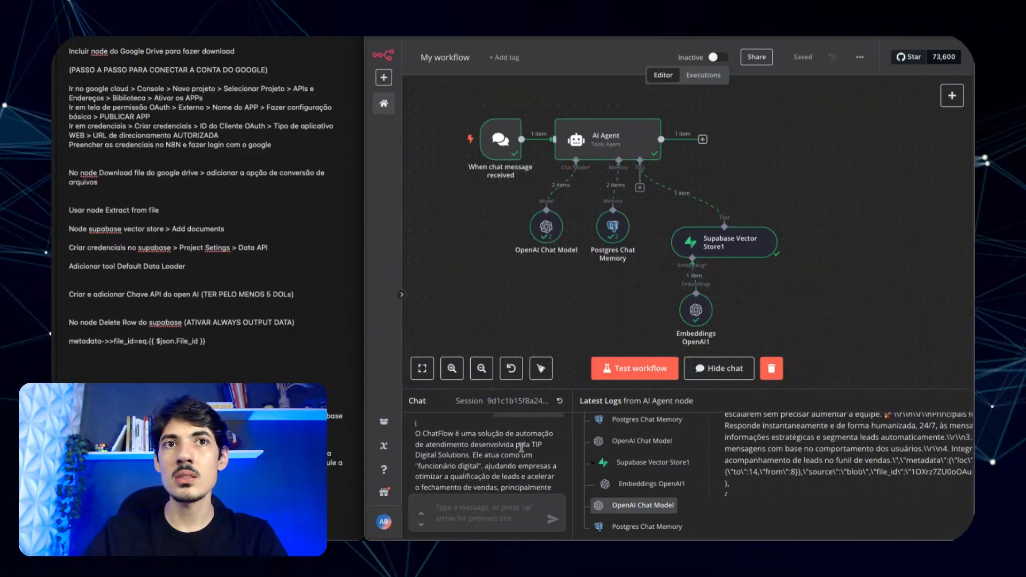
{"action": "scroll", "coordinate": [467, 447], "scroll_direction": "down", "scroll_amount": 2}
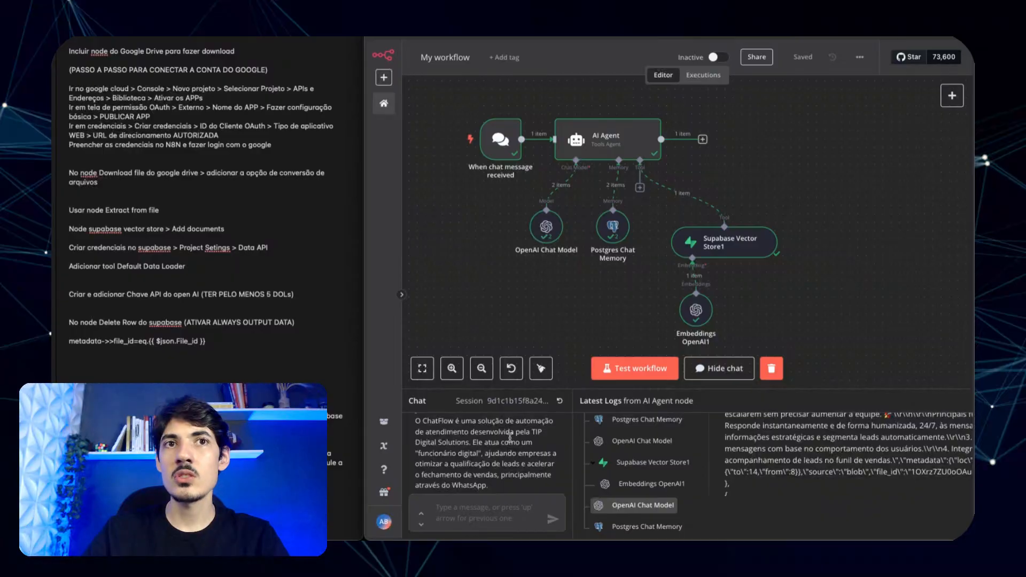
{"action": "scroll", "coordinate": [509, 439], "scroll_direction": "down", "scroll_amount": 5}
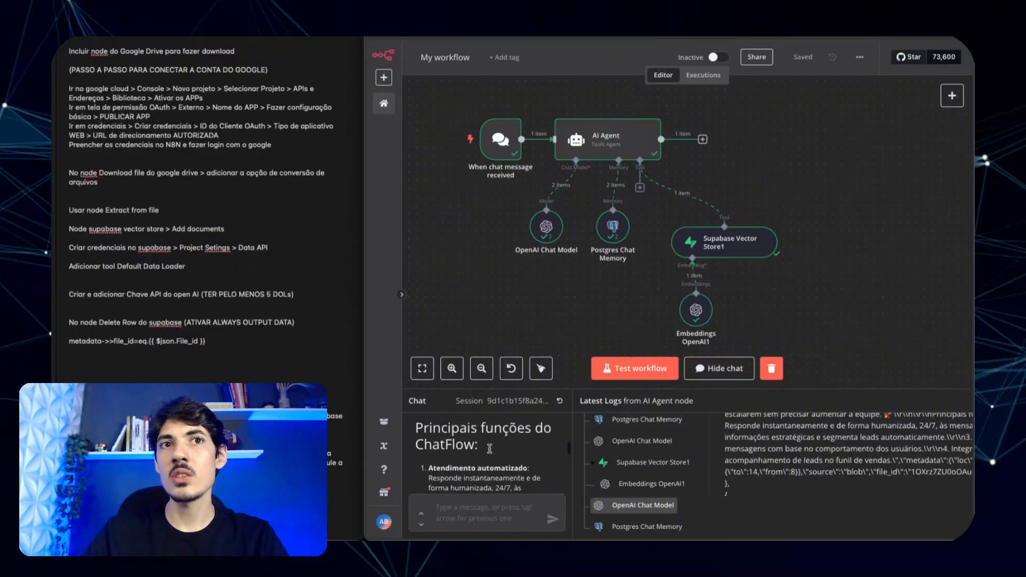
{"action": "scroll", "coordinate": [490, 449], "scroll_direction": "down", "scroll_amount": 8}
{"action": "scroll", "coordinate": [490, 449], "scroll_direction": "up", "scroll_amount": 10}
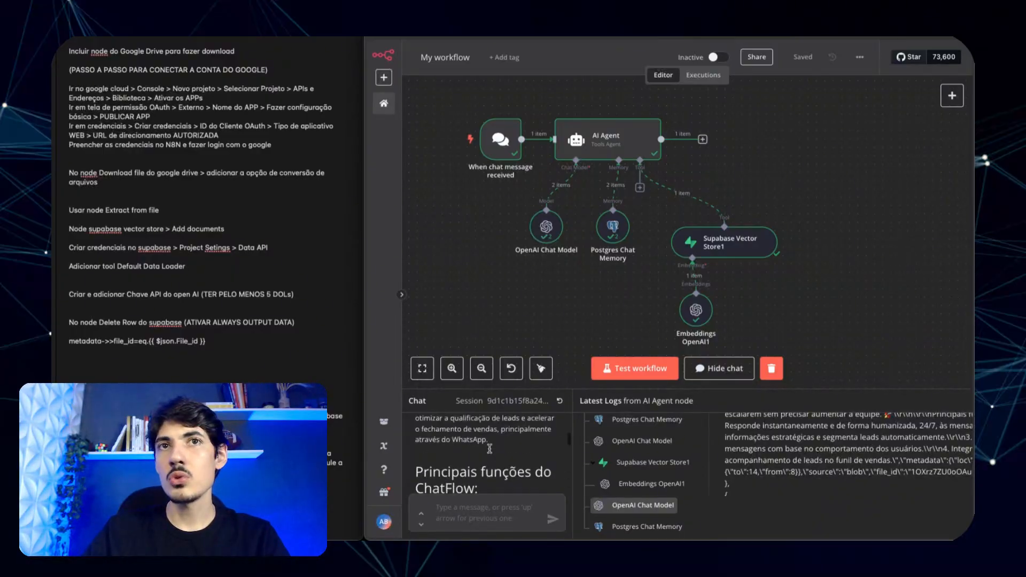
{"action": "scroll", "coordinate": [490, 449], "scroll_direction": "up", "scroll_amount": 5}
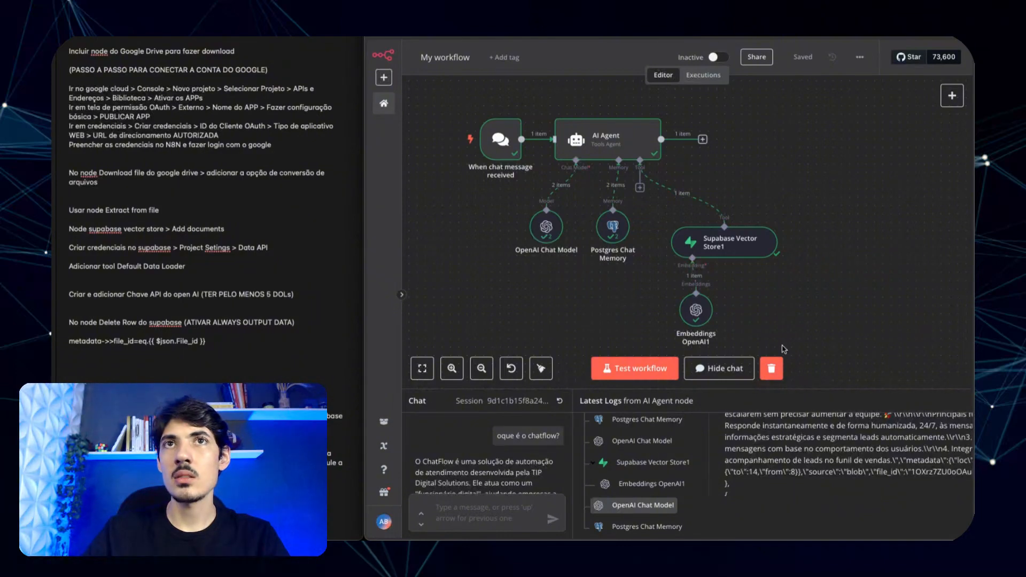
{"action": "scroll", "coordinate": [877, 273], "scroll_direction": "down", "scroll_amount": 5}
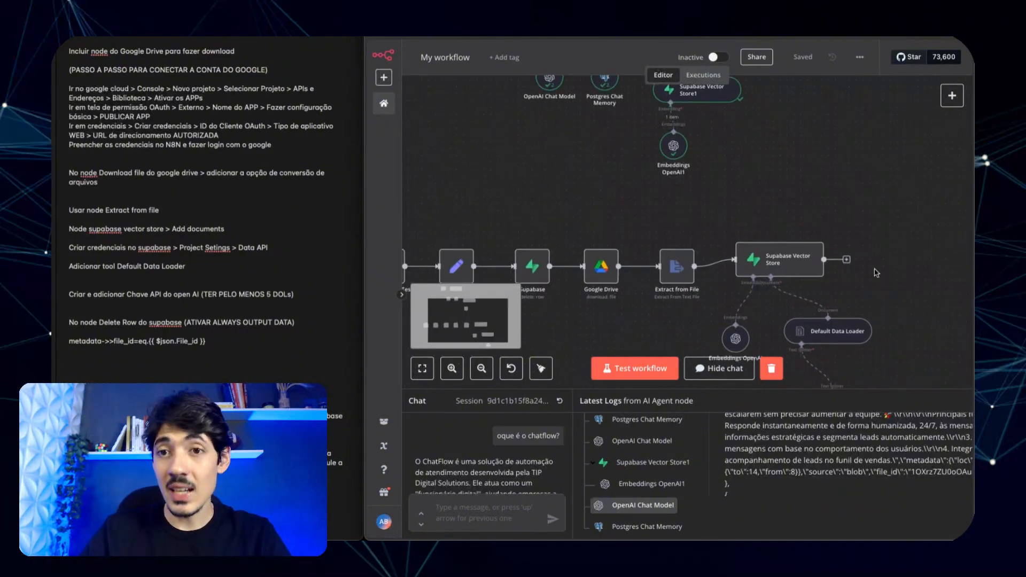
- Switch to the Agente IA RAG workflow and close the Supabase Vector Store node settings
{"action": "scroll", "coordinate": [877, 273], "scroll_direction": "down", "scroll_amount": 3}
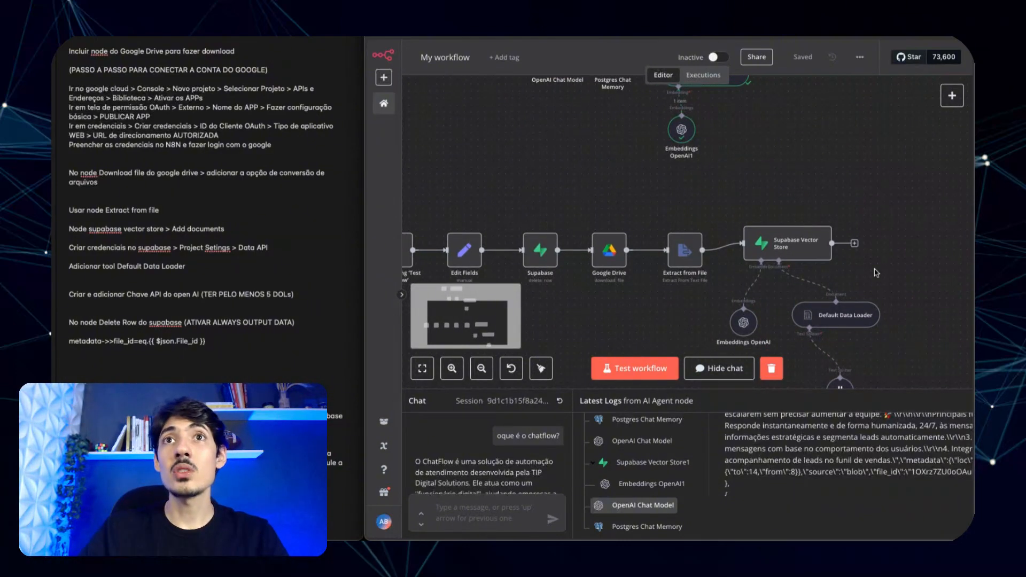
{"action": "scroll", "coordinate": [859, 208], "scroll_direction": "down", "scroll_amount": 2}
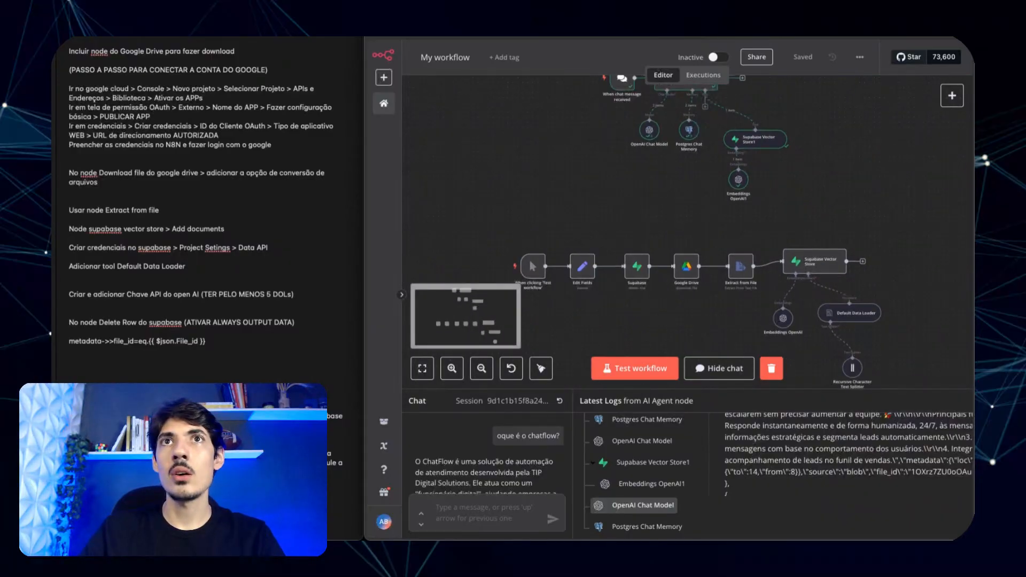
{"action": "key", "text": "ctrl+Tab"}
{"action": "left_click", "coordinate": [573, 40]}
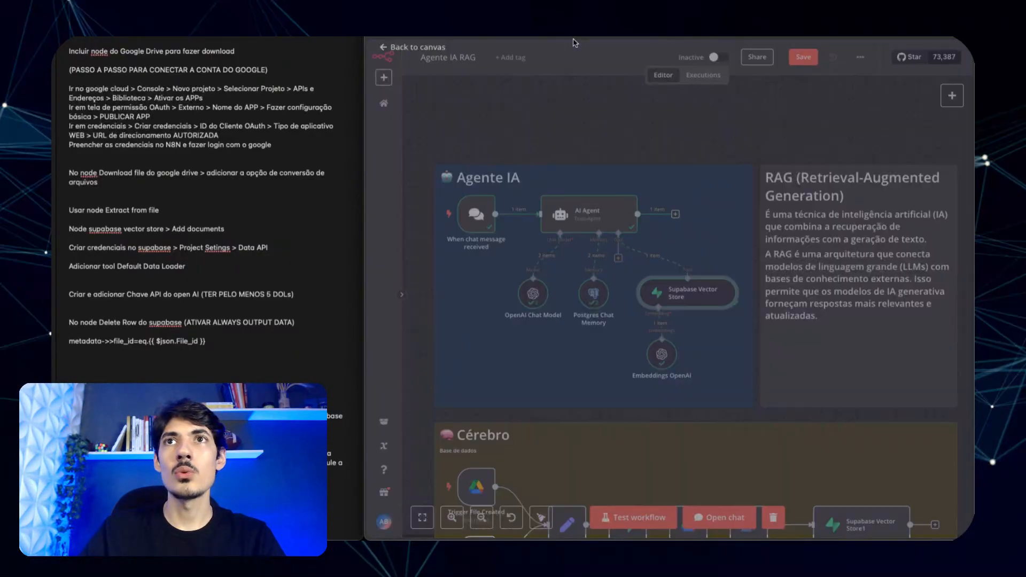
{"action": "scroll", "coordinate": [693, 198], "scroll_direction": "down", "scroll_amount": 3}
{"action": "scroll", "coordinate": [884, 293], "scroll_direction": "down", "scroll_amount": 2}
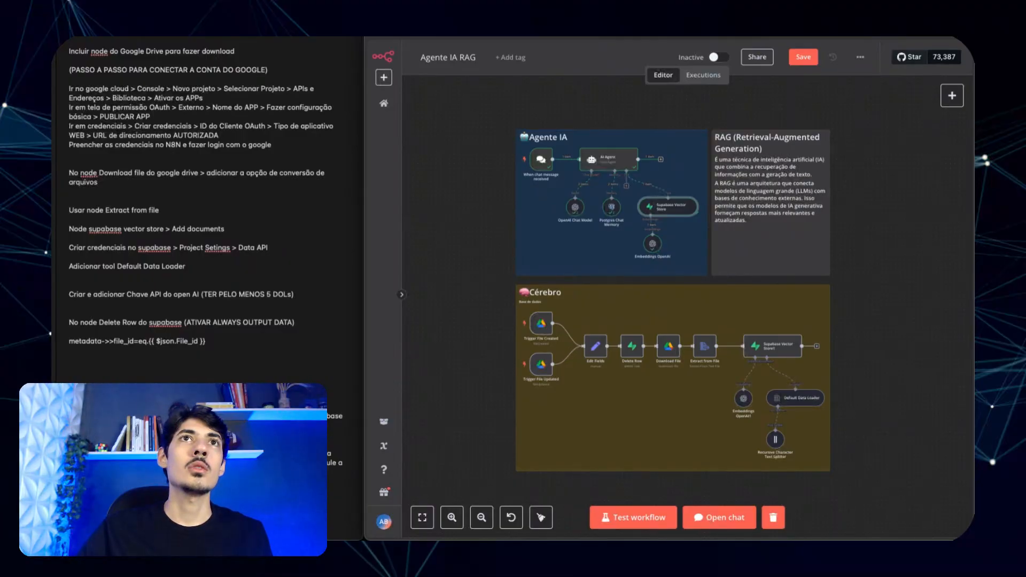
- Save the Agente IA RAG workflow and return to the Overview list of workflows
{"action": "left_click", "coordinate": [384, 103]}
{"action": "left_click", "coordinate": [771, 265]}
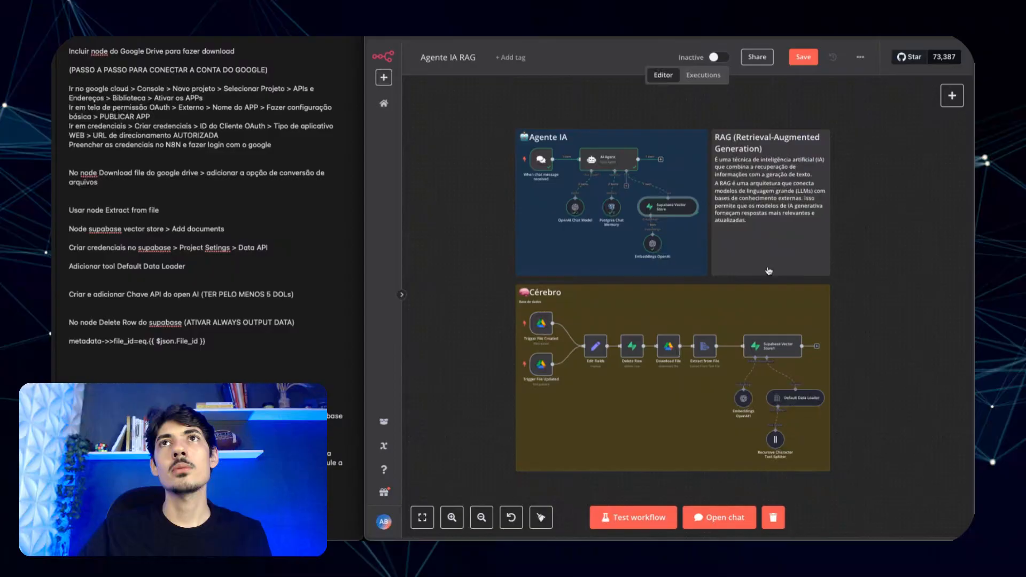
{"action": "left_click", "coordinate": [805, 60]}
{"action": "left_click", "coordinate": [387, 104]}
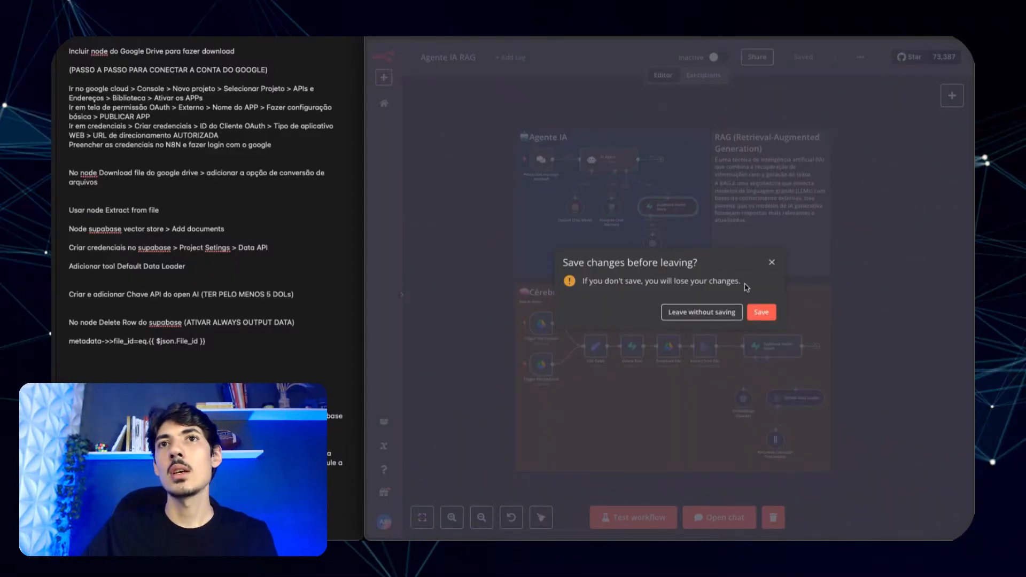
{"action": "left_click", "coordinate": [763, 317]}
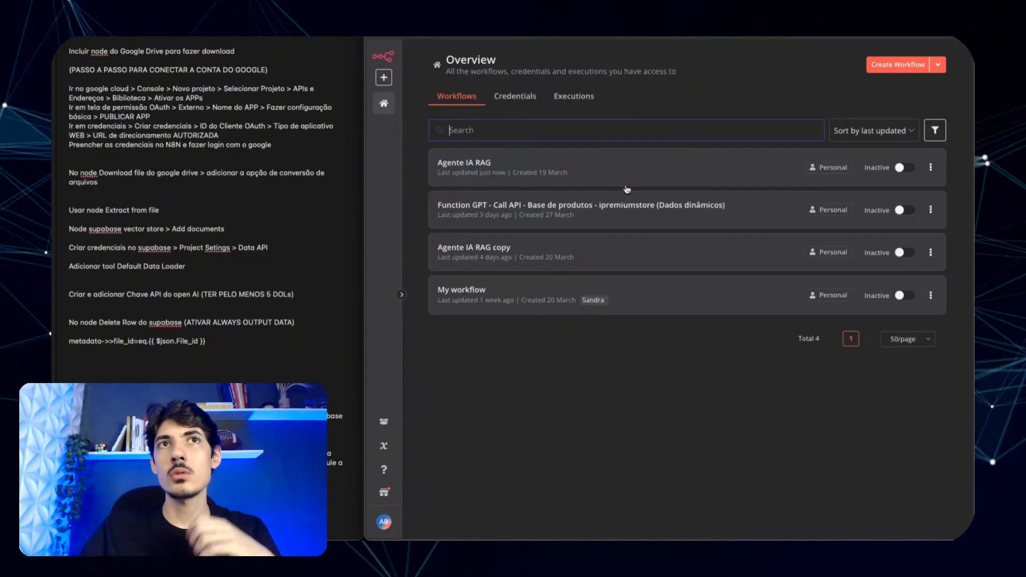
- Open 'Function GPT - Call API - Base de produtos' and inspect its chat agent and HTTP Request-to-Supabase nodes
{"action": "left_click", "coordinate": [567, 208]}
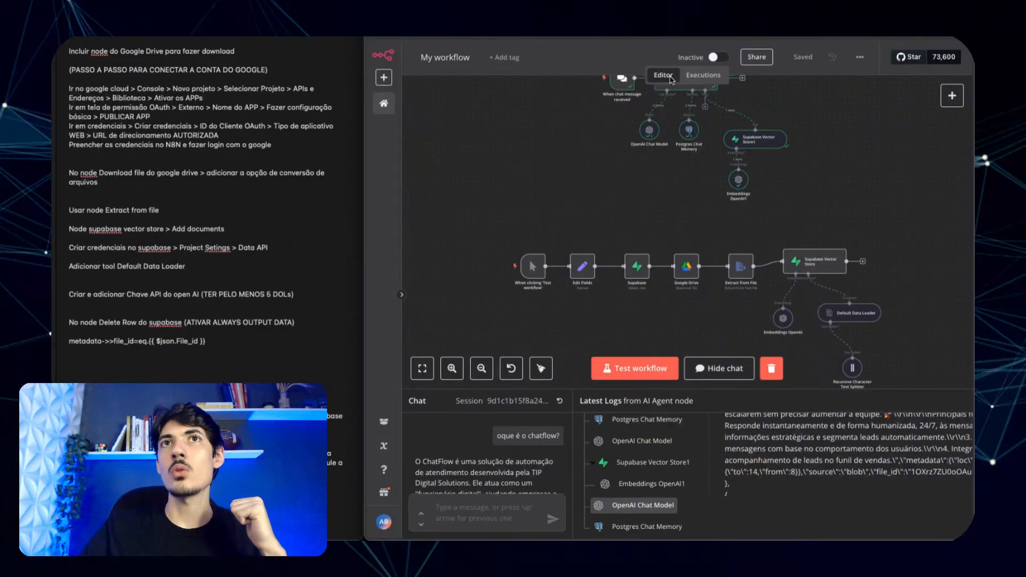
{"action": "scroll", "coordinate": [821, 219], "scroll_direction": "down", "scroll_amount": 3}
{"action": "scroll", "coordinate": [821, 219], "scroll_direction": "right", "scroll_amount": 2}
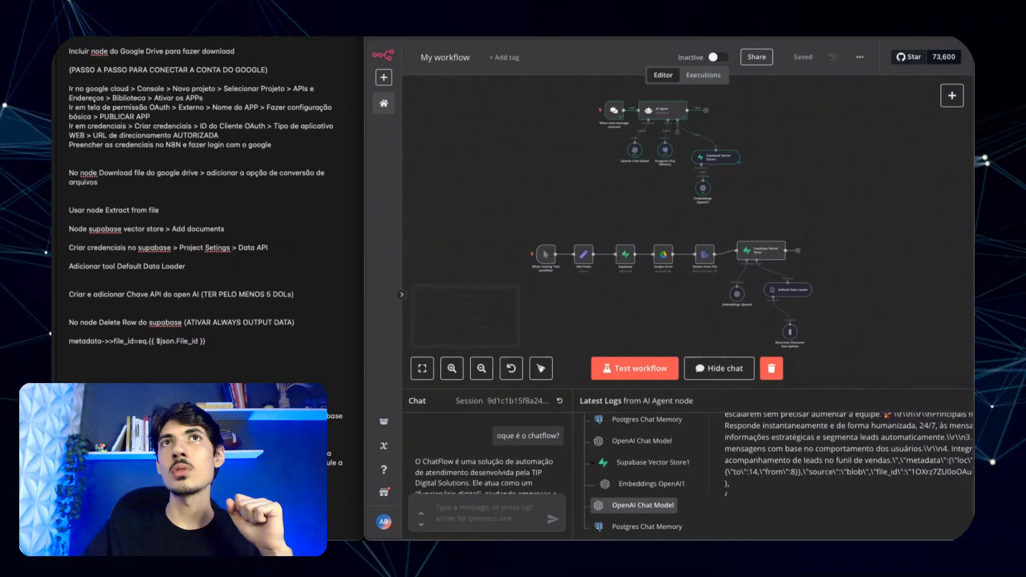
{"action": "scroll", "coordinate": [668, 279], "scroll_direction": "up", "scroll_amount": 2}
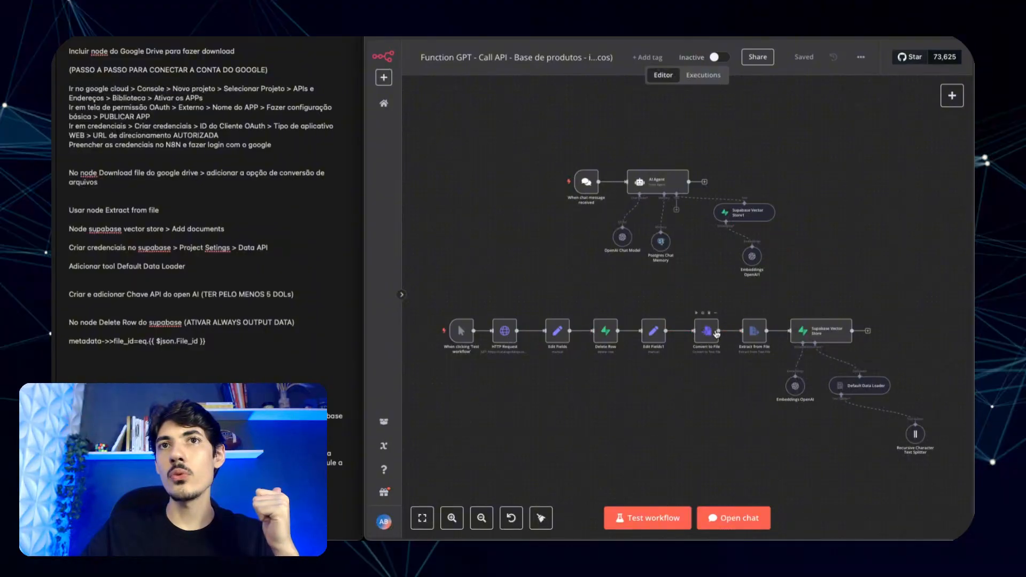
{"action": "scroll", "coordinate": [716, 334], "scroll_direction": "up", "scroll_amount": 2}
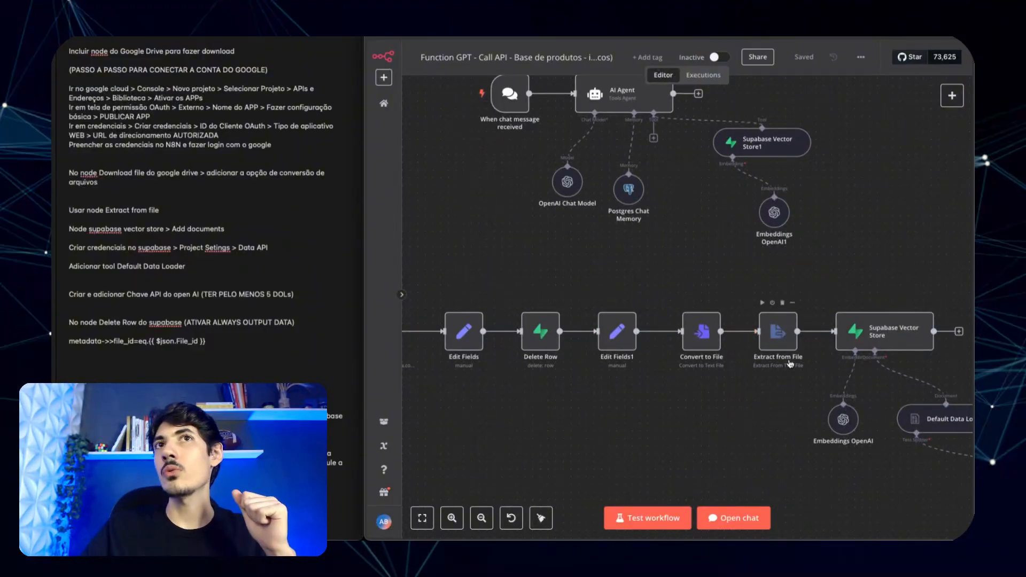
{"action": "scroll", "coordinate": [790, 363], "scroll_direction": "down", "scroll_amount": 2}
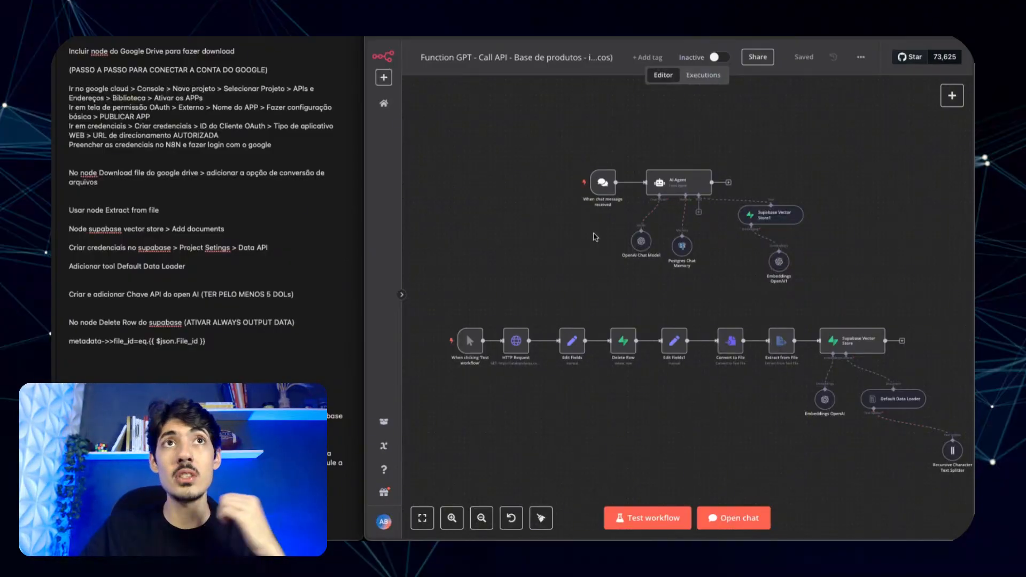
{"action": "mouse_move", "coordinate": [567, 166]}
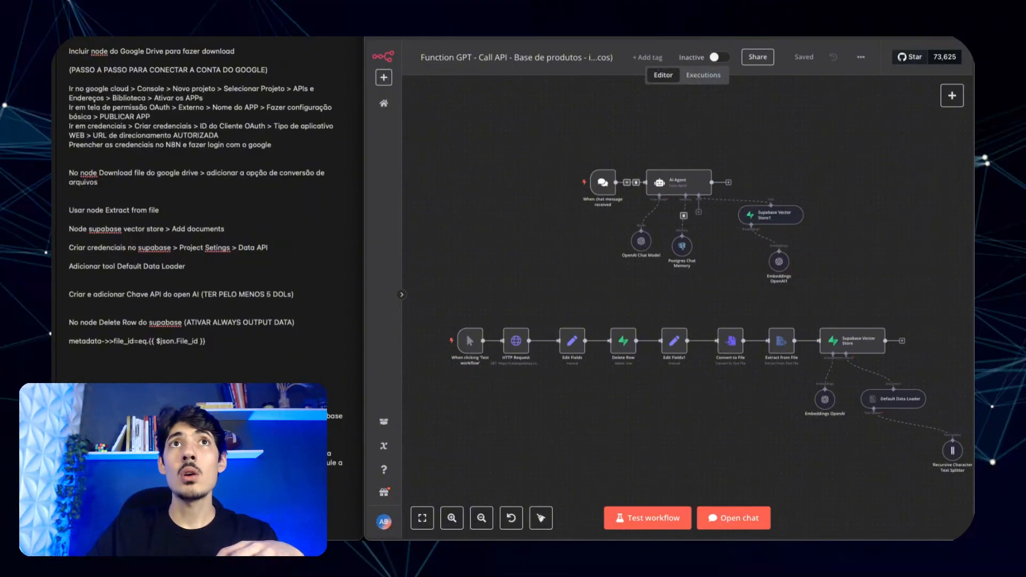
{"action": "mouse_move", "coordinate": [625, 540]}
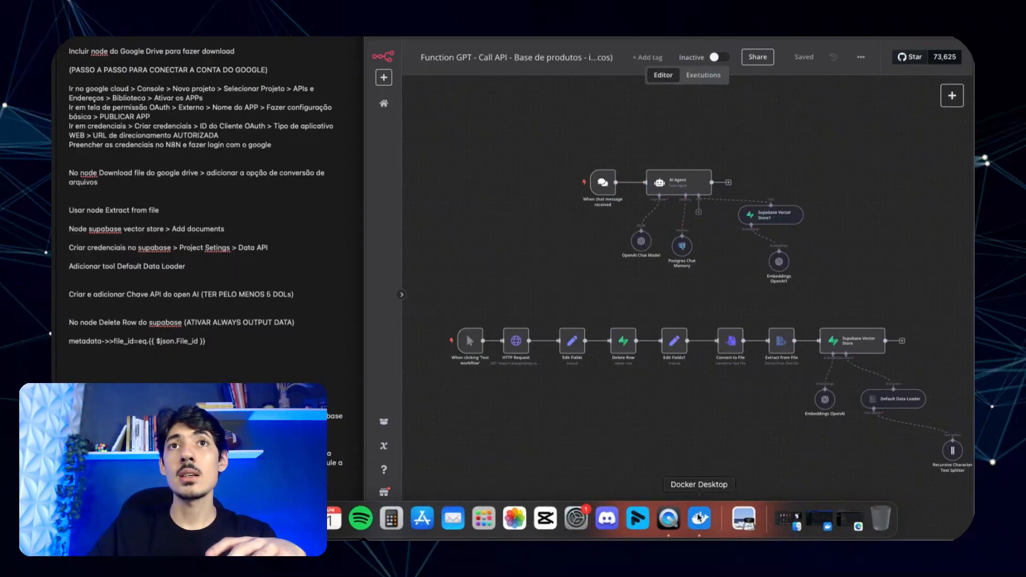
{"action": "left_click", "coordinate": [699, 518]}
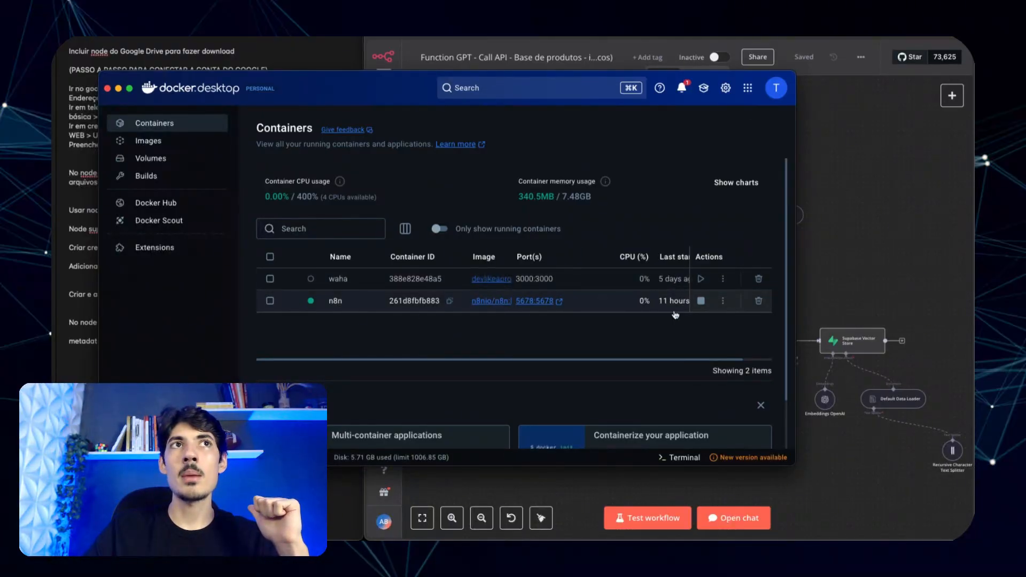
{"action": "left_click", "coordinate": [118, 89]}
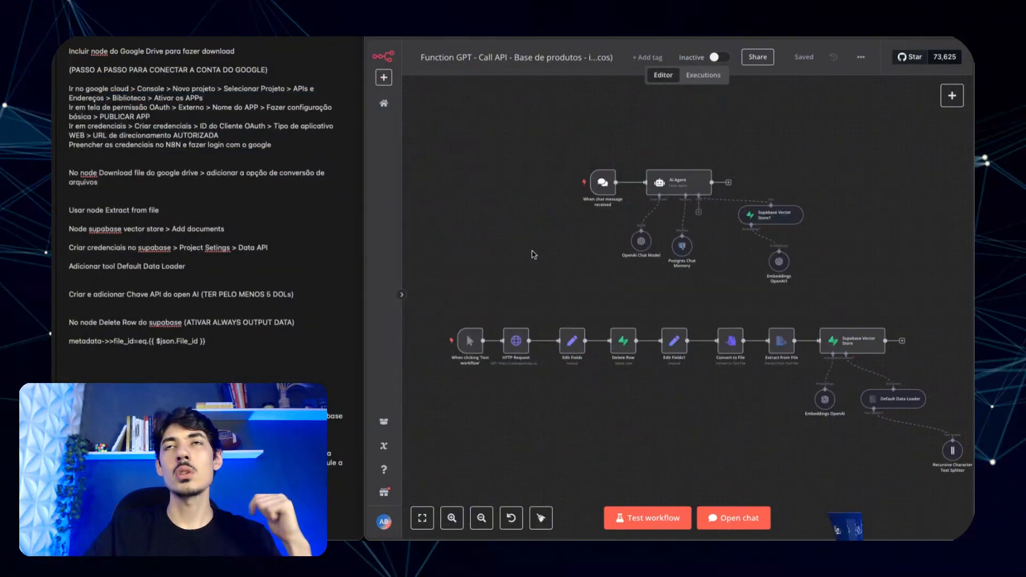
{"action": "scroll", "coordinate": [189, 257], "scroll_direction": "up", "scroll_amount": 1}
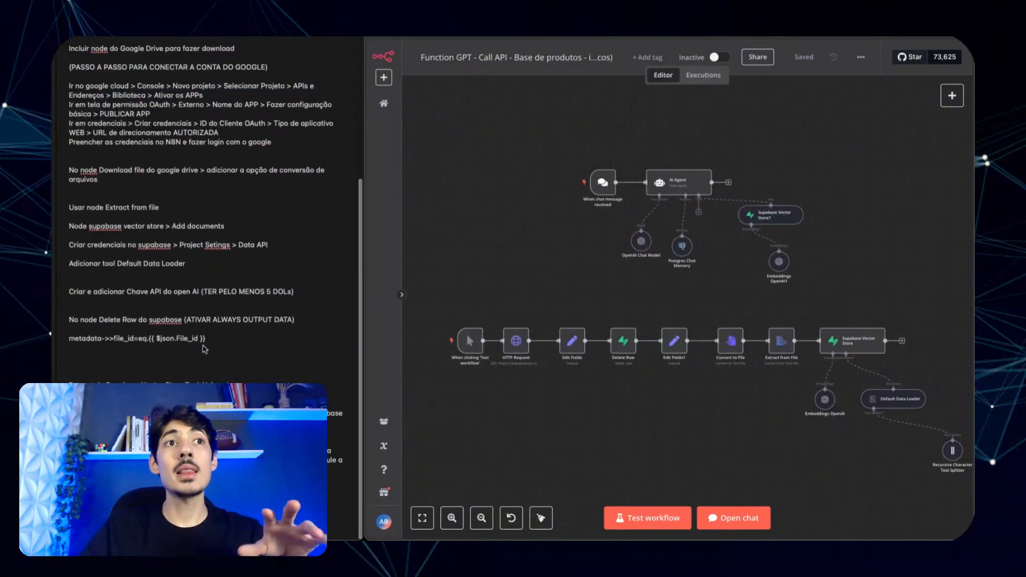
{"action": "scroll", "coordinate": [186, 221], "scroll_direction": "up", "scroll_amount": 7}
{"action": "scroll", "coordinate": [171, 267], "scroll_direction": "down", "scroll_amount": 9}
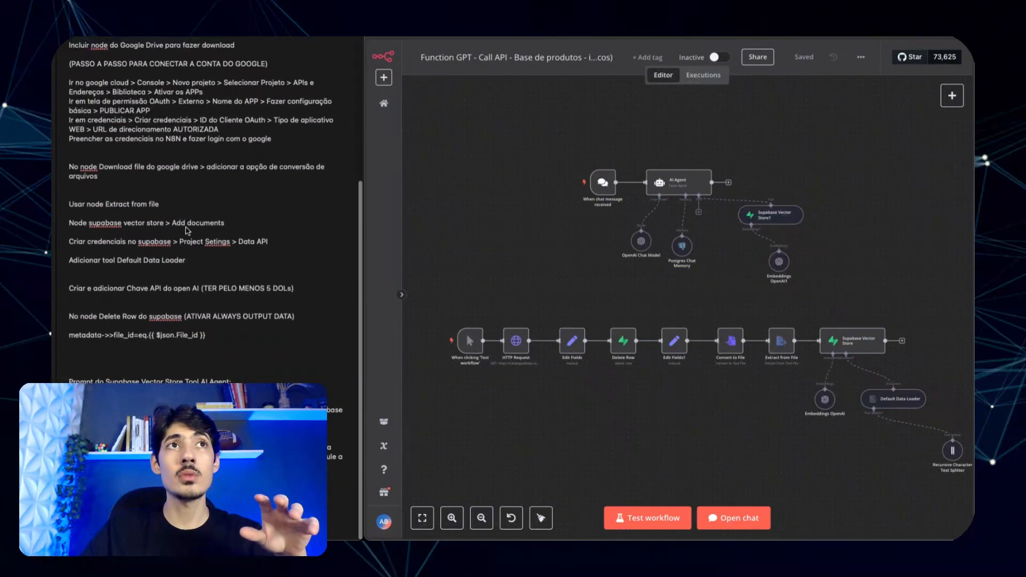
{"action": "scroll", "coordinate": [144, 361], "scroll_direction": "up", "scroll_amount": 9}
{"action": "scroll", "coordinate": [144, 361], "scroll_direction": "down", "scroll_amount": 9}
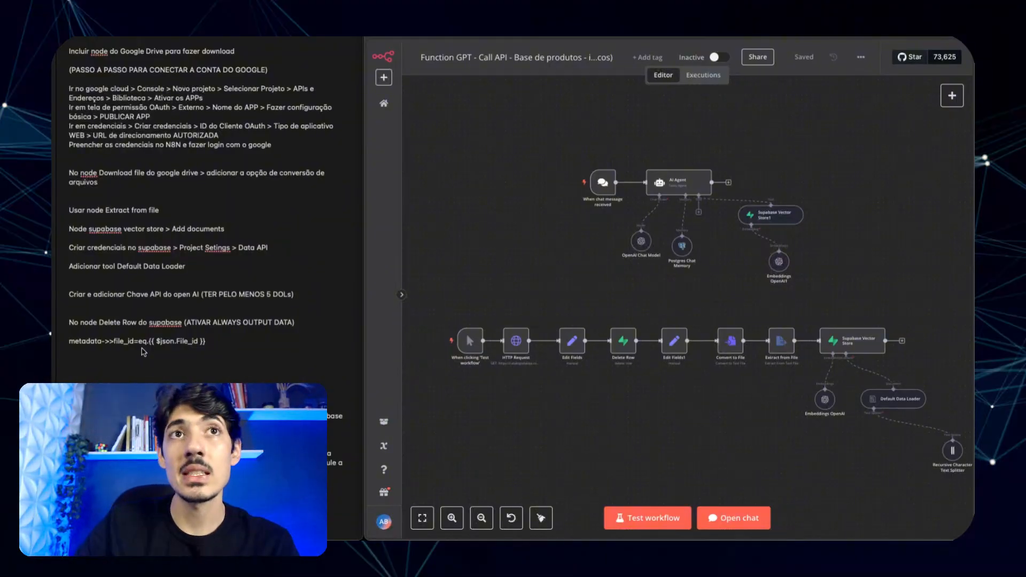
{"action": "scroll", "coordinate": [220, 264], "scroll_direction": "up", "scroll_amount": 5}
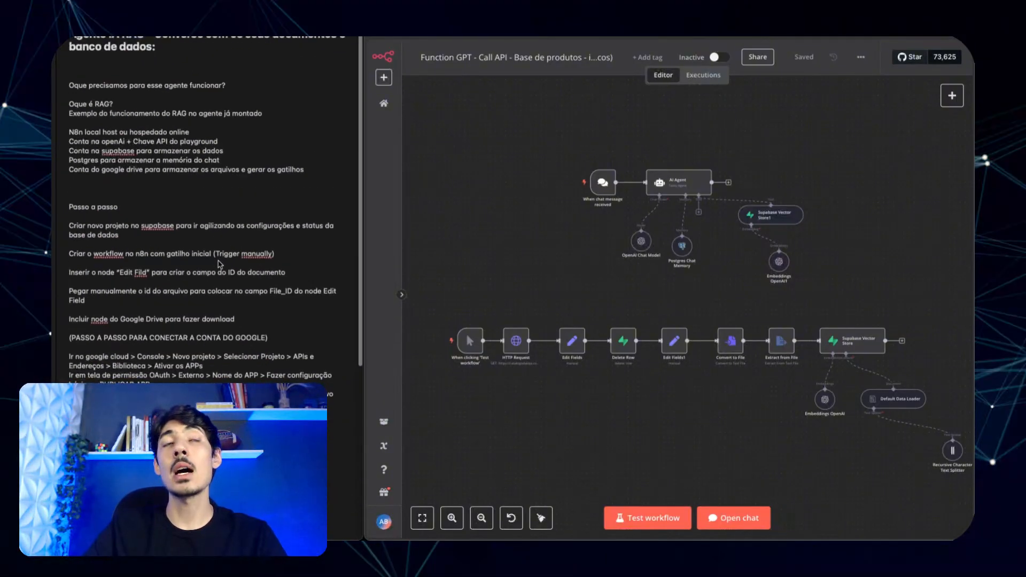